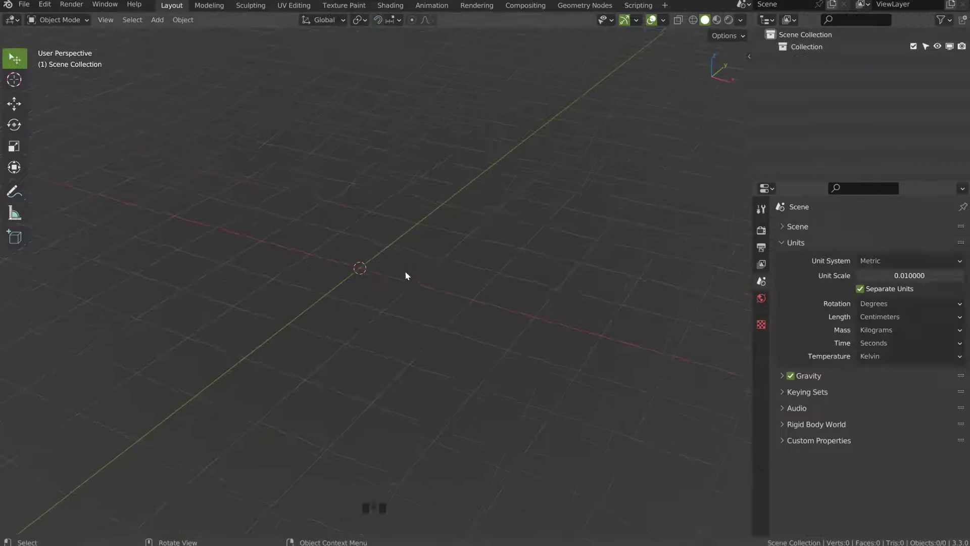
pyautogui.keyDown('shift'); pyautogui.moveTo(405, 274); pyautogui.dragTo(399, 253, button='middle'); pyautogui.keyUp('shift')
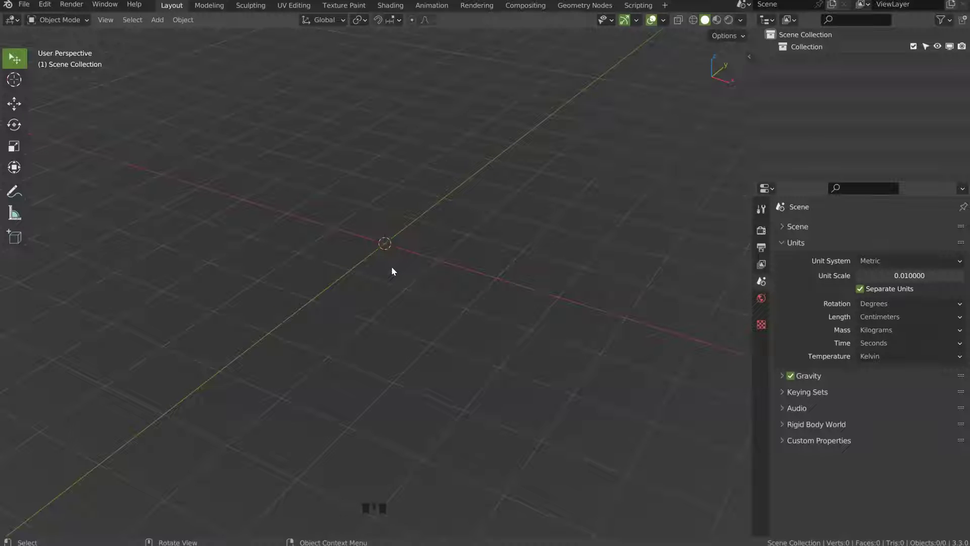
pyautogui.moveTo(410, 233); pyautogui.dragTo(456, 158, button='middle')
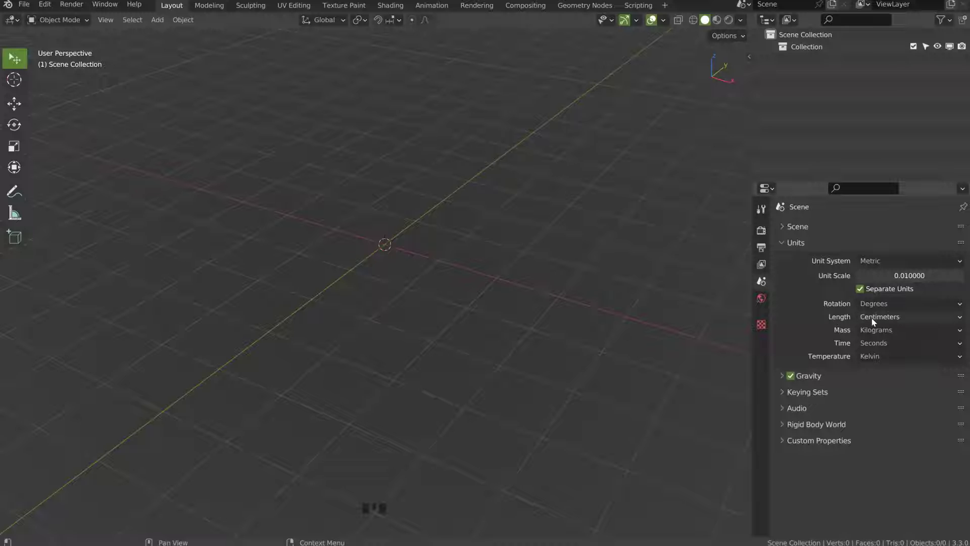
pyautogui.click(664, 20)
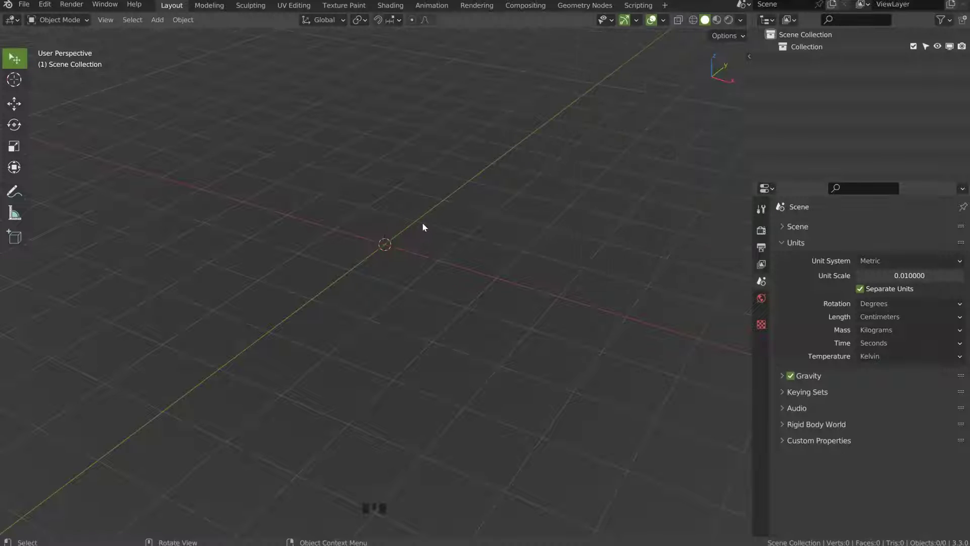
# - Add a 2 cm cube mesh at the world origin and show its transform values
pyautogui.hotkey('shift', 'a')
pyautogui.moveTo(430, 226)
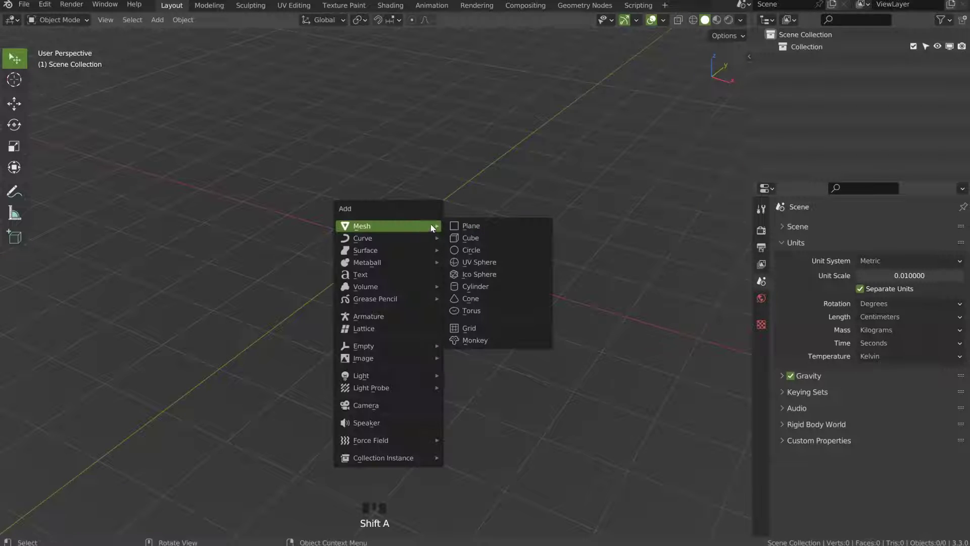
pyautogui.click(476, 241)
pyautogui.click(749, 57)
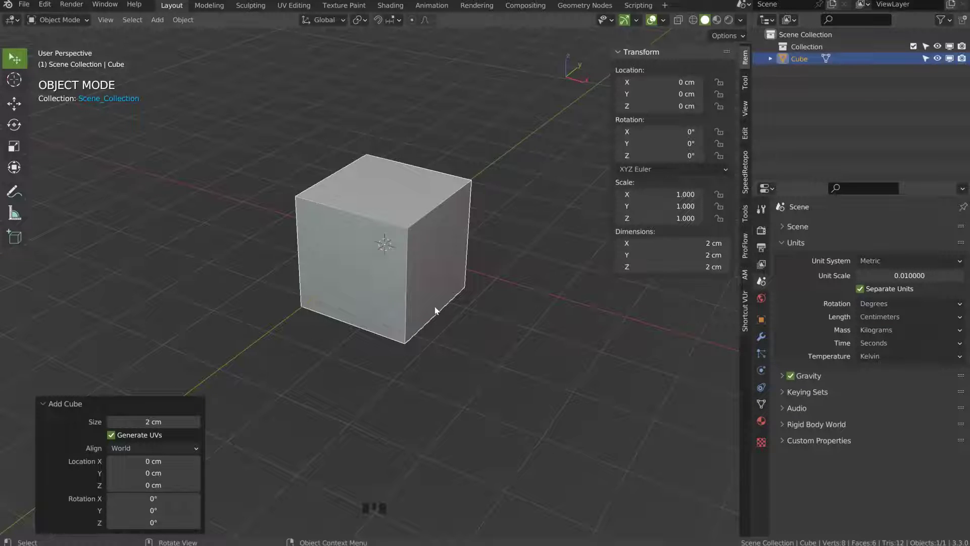
# - In front view, move the cube up about 2.6 cm along the Z axis
pyautogui.moveTo(426, 257); pyautogui.dragTo(465, 179, button='middle')
pyautogui.press('KP_1')
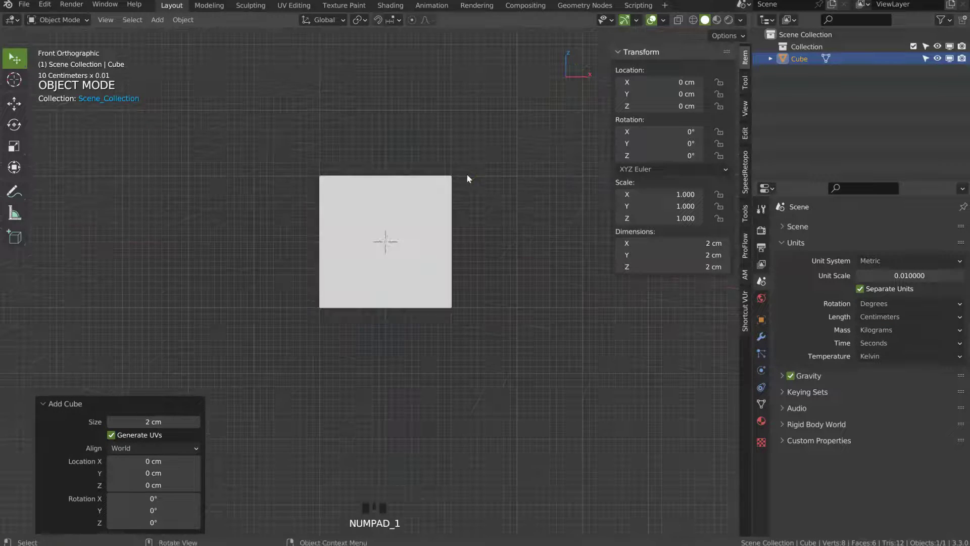
pyautogui.keyDown('shift'); pyautogui.moveTo(409, 210); pyautogui.dragTo(392, 380, button='middle'); pyautogui.keyUp('shift')
pyautogui.press('g')
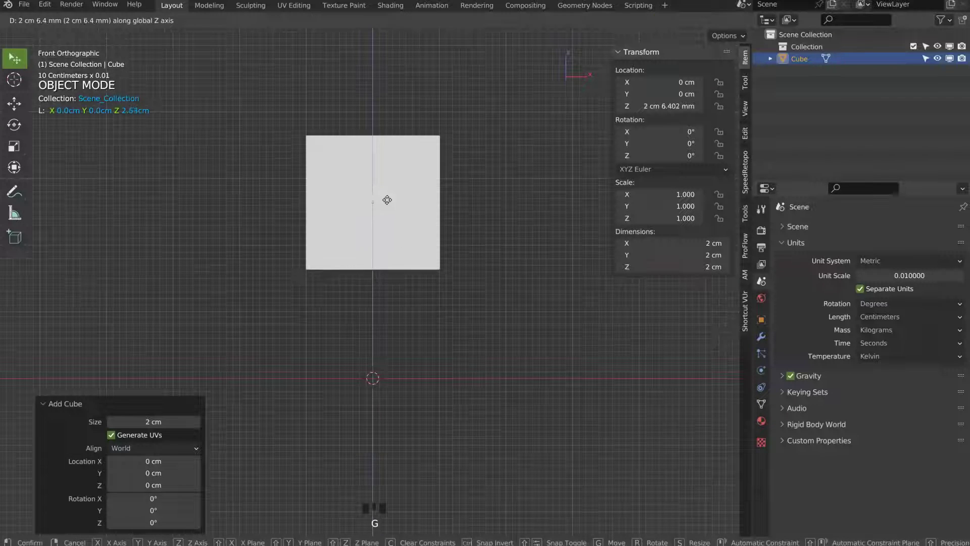
pyautogui.click(387, 200)
# - Scale the cube uniformly to about 6.25 cm per side
pyautogui.press('s')
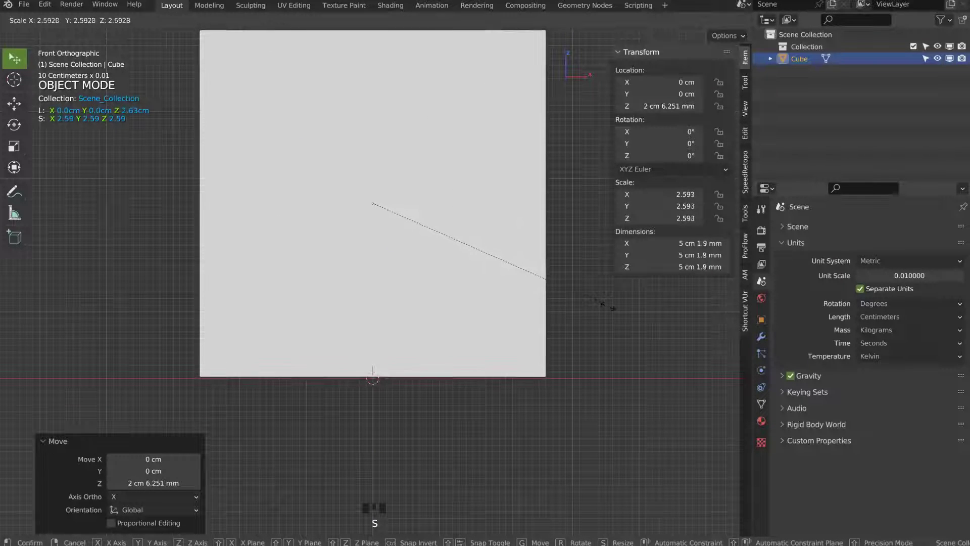
pyautogui.click(609, 309)
pyautogui.keyDown('ctrl'); pyautogui.moveTo(577, 242); pyautogui.dragTo(469, 205, button='middle'); pyautogui.keyUp('ctrl')
pyautogui.keyDown('shift'); pyautogui.moveTo(469, 204); pyautogui.dragTo(465, 221, button='middle'); pyautogui.keyUp('shift')
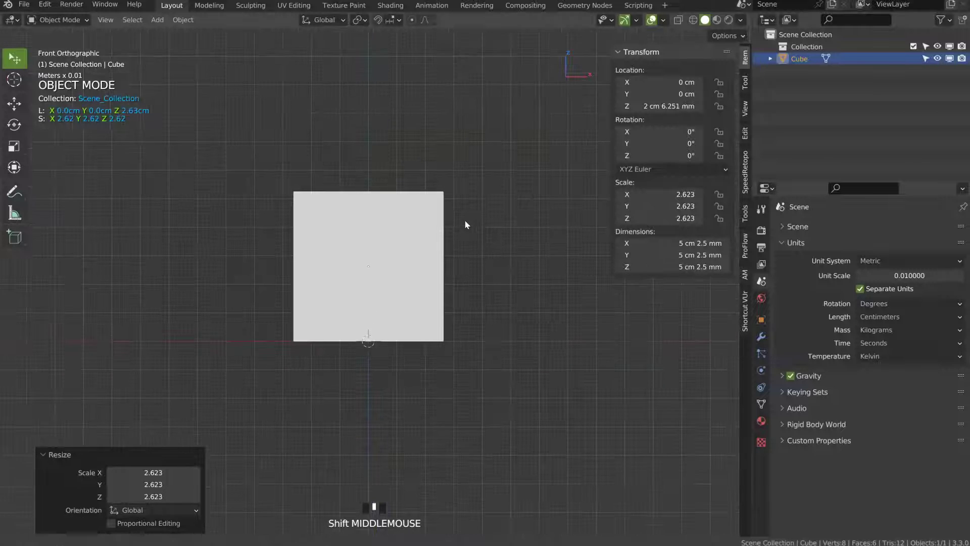
pyautogui.press('s')
pyautogui.click(521, 275)
# - Stretch the cube along Z to about 8.8 cm tall and raise it about 1.8 cm so its base sits on the grid floor
pyautogui.press('s')
pyautogui.press('z')
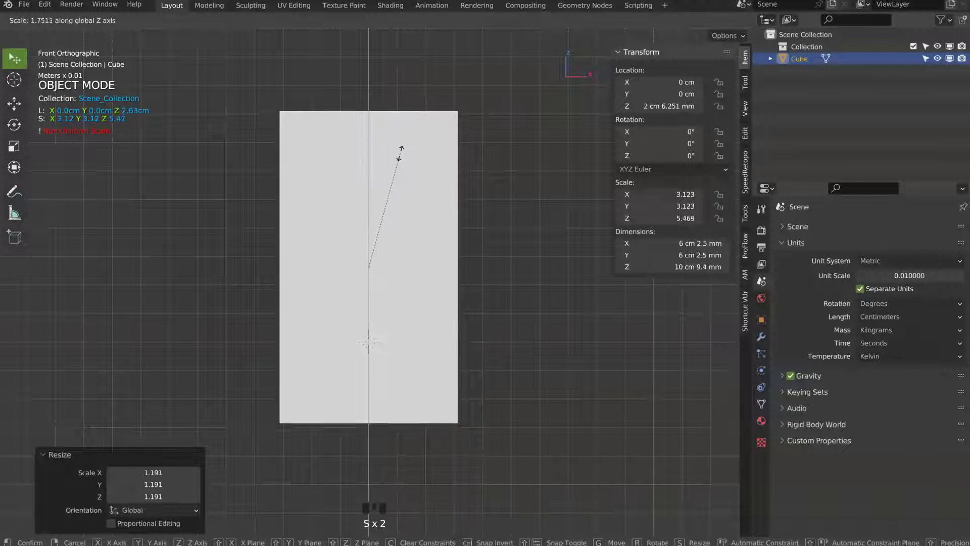
pyautogui.click(400, 177)
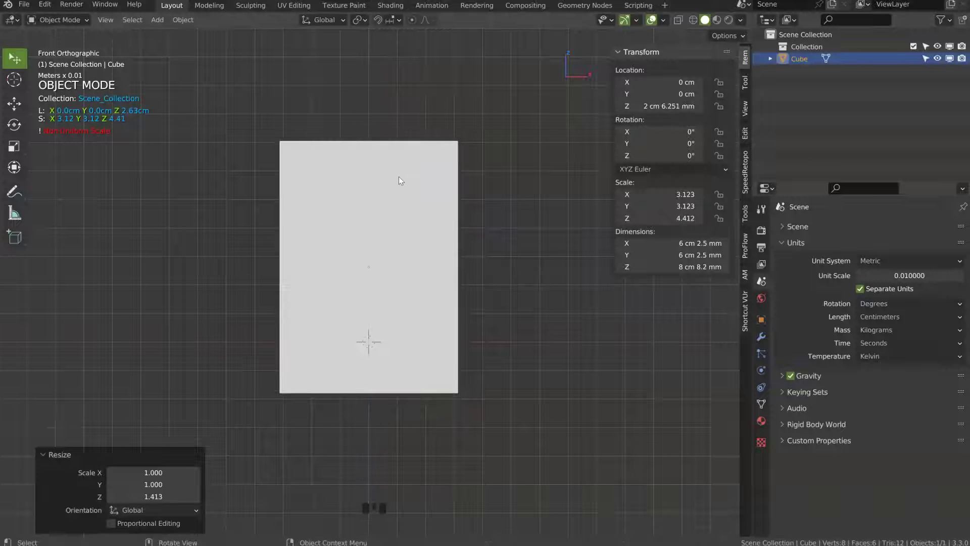
pyautogui.press('g')
pyautogui.press('z')
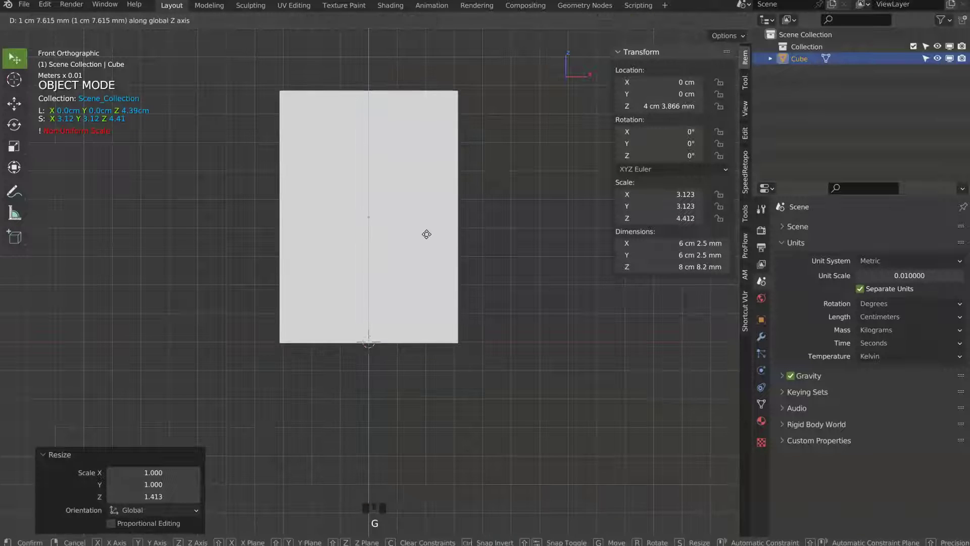
pyautogui.click(426, 231)
pyautogui.moveTo(426, 231); pyautogui.dragTo(437, 273, button='middle')
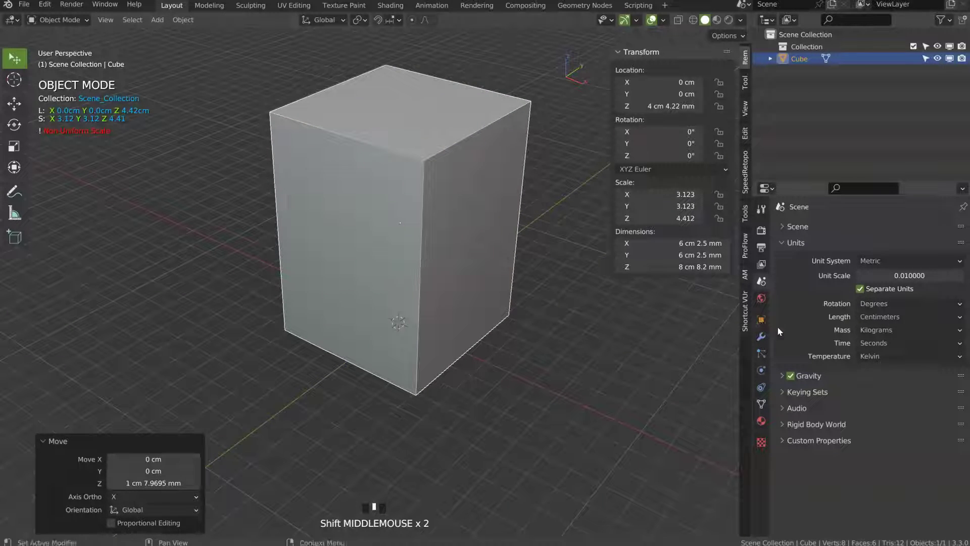
# - Set the cube's viewport display to Wire so it serves as a see-through bounding box
pyautogui.click(761, 319)
pyautogui.click(813, 345)
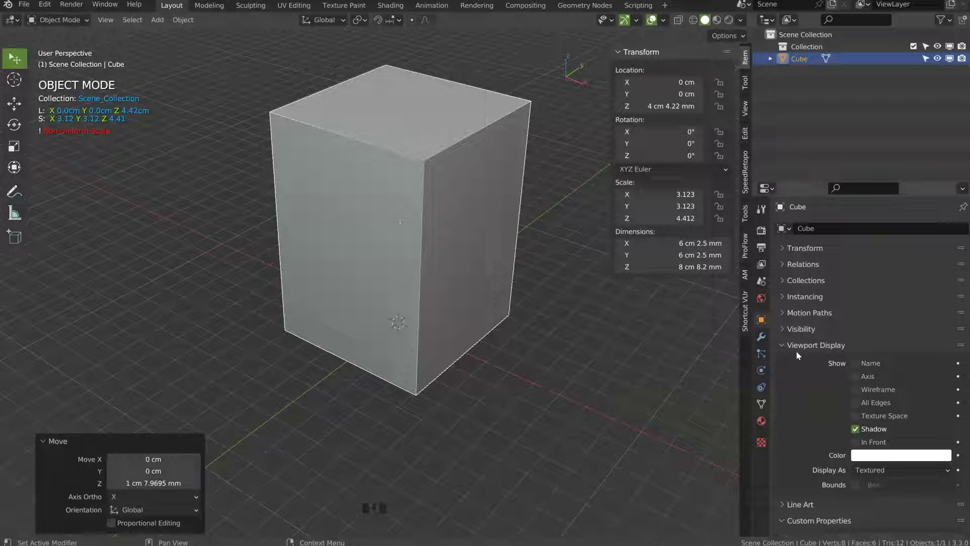
pyautogui.click(855, 391)
pyautogui.click(855, 391)
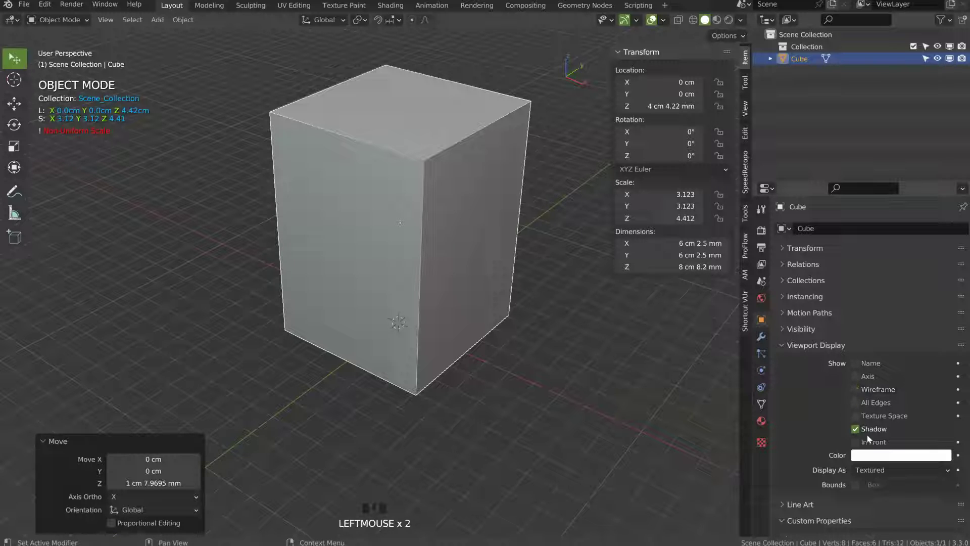
pyautogui.click(869, 470)
pyautogui.click(878, 471)
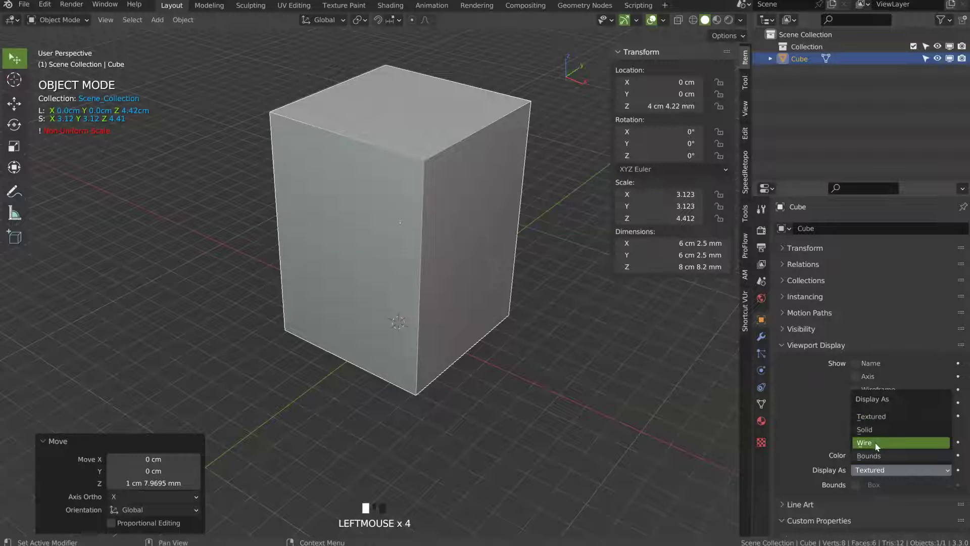
pyautogui.click(884, 442)
pyautogui.moveTo(399, 169); pyautogui.dragTo(410, 183, button='middle')
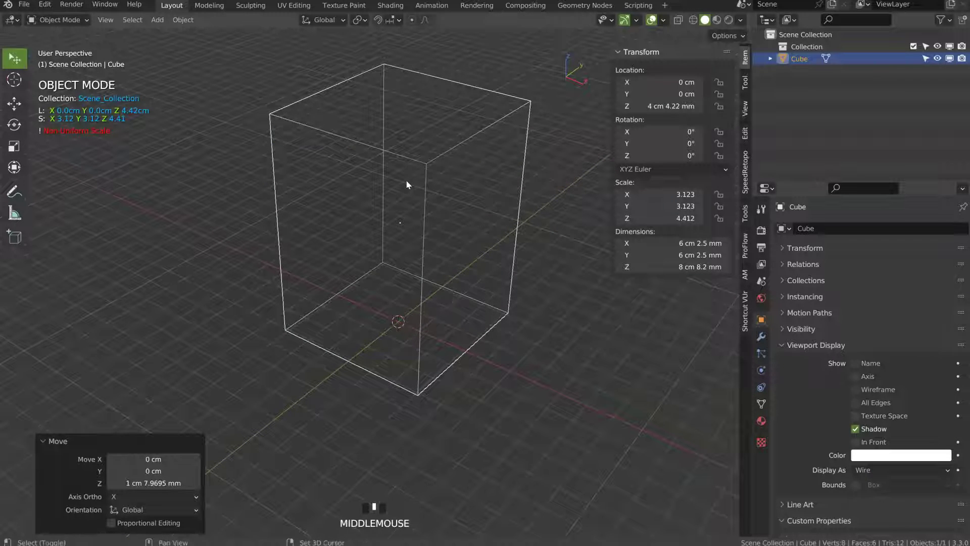
pyautogui.hotkey('shift', 'q')
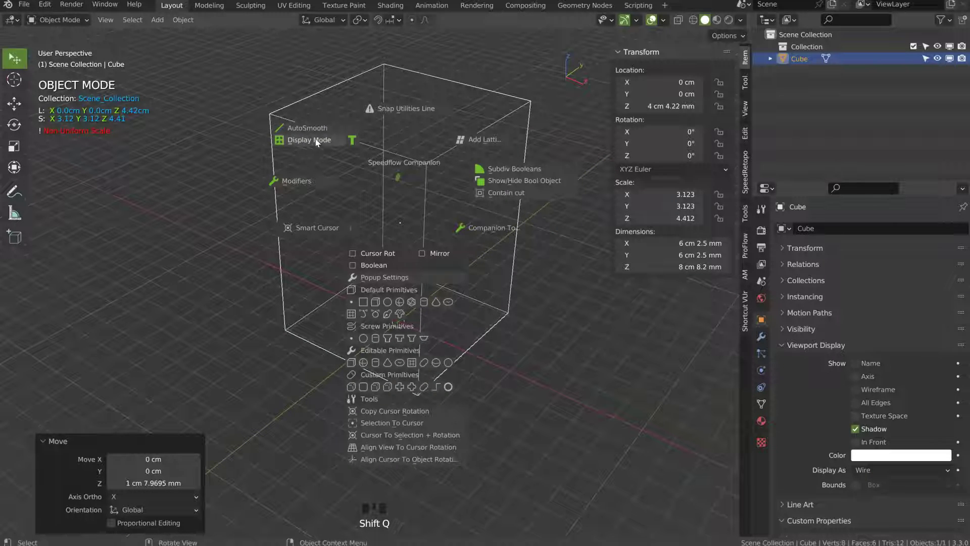
pyautogui.press('Escape')
pyautogui.moveTo(418, 206)
pyautogui.mouseDown(button='middle')
pyautogui.moveTo(398, 223)
pyautogui.moveTo(493, 197)
pyautogui.moveTo(416, 204)
pyautogui.moveTo(430, 202)
pyautogui.mouseUp(button='middle')
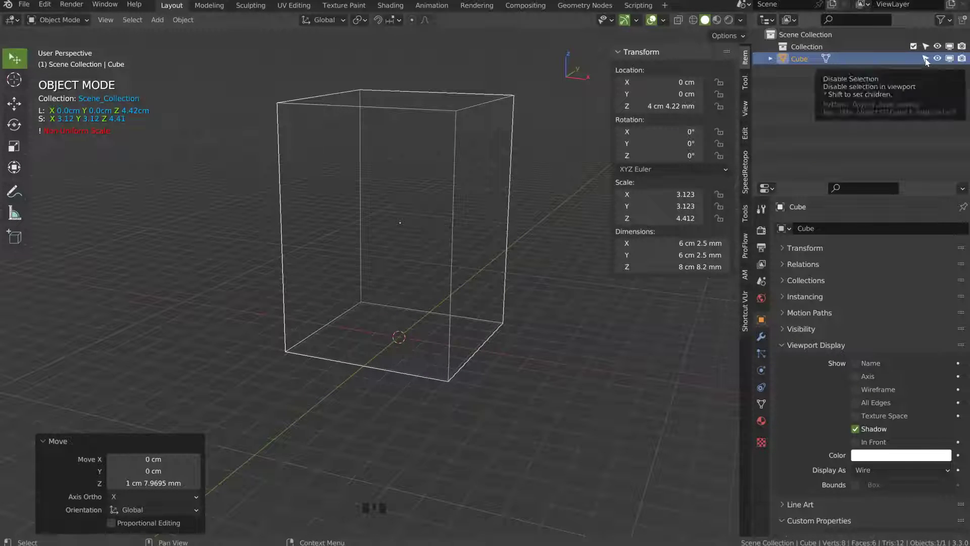
# - Disable viewport selection for the cube and open the outliner's restriction toggle options
pyautogui.click(926, 59)
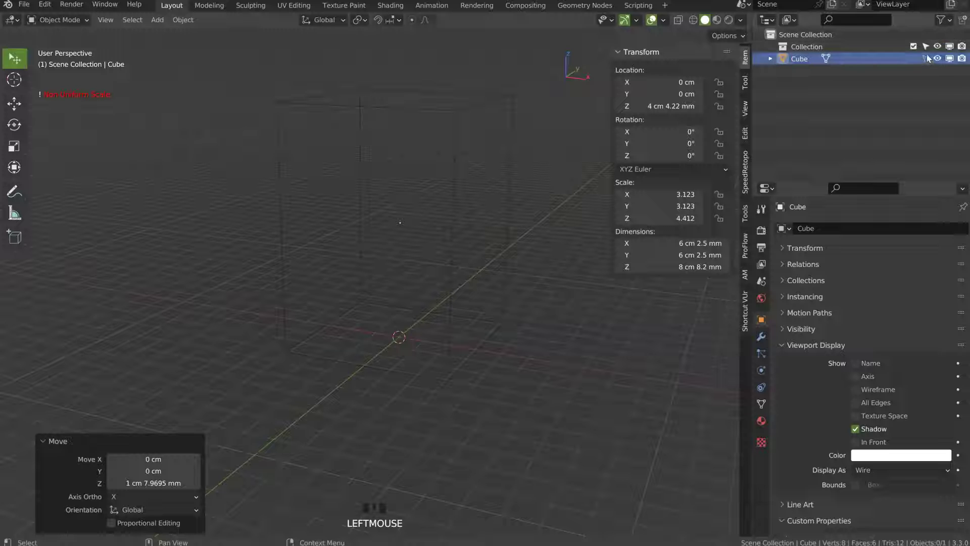
pyautogui.click(941, 20)
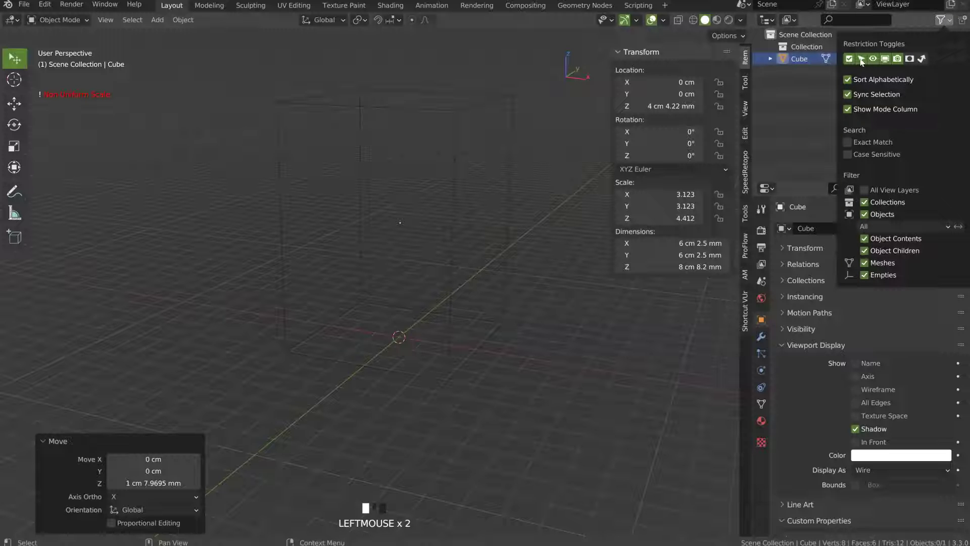
# - Add a cylinder mesh at the origin and set it to 24 vertices
pyautogui.moveTo(485, 188); pyautogui.dragTo(388, 278, button='middle')
pyautogui.press('KP_1')
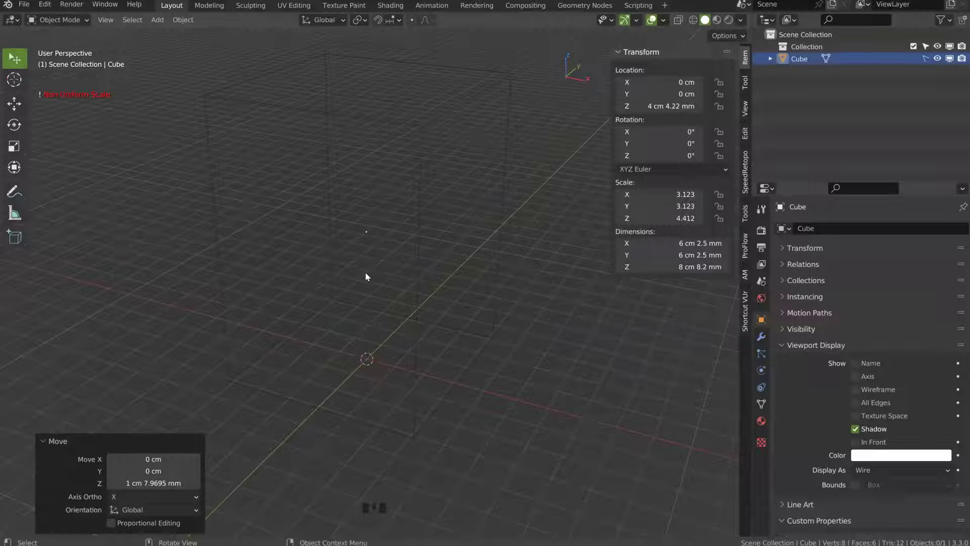
pyautogui.moveTo(435, 164); pyautogui.dragTo(364, 260, button='middle')
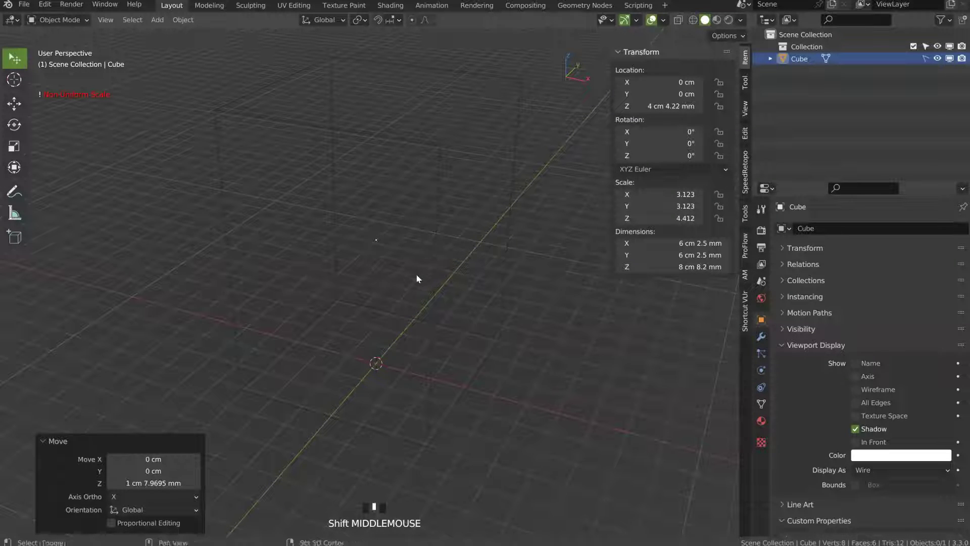
pyautogui.hotkey('shift', 'a')
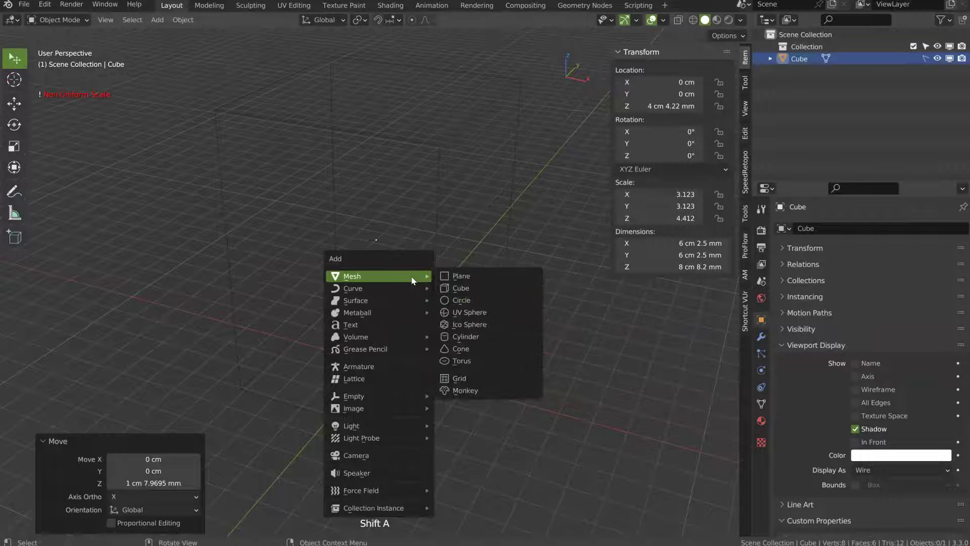
pyautogui.click(465, 339)
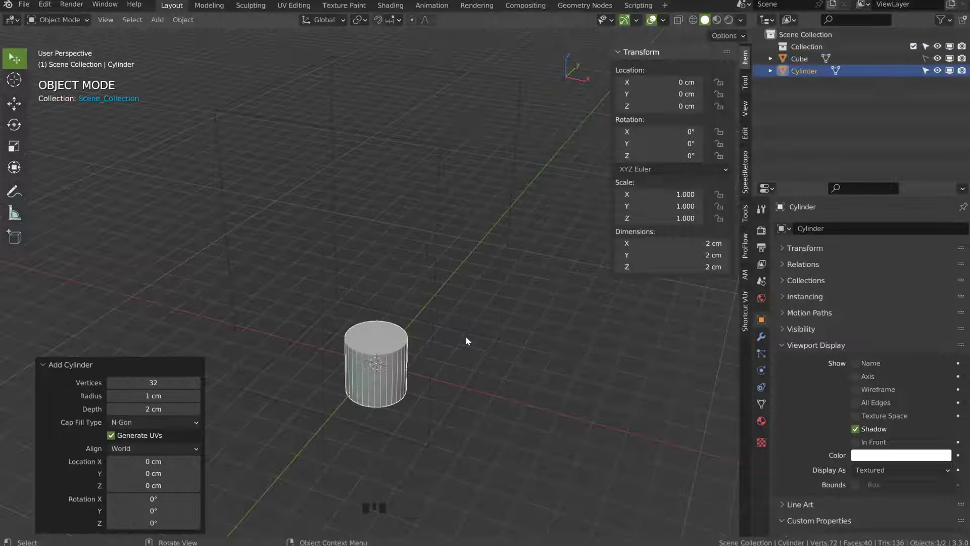
pyautogui.click(151, 382)
pyautogui.write('24')
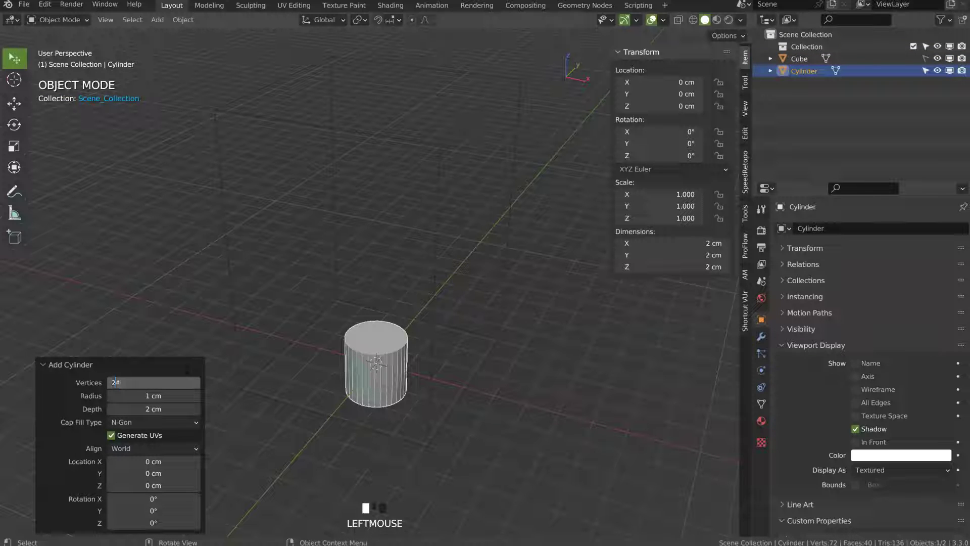
pyautogui.press('Return')
# - Enter Edit Mode on the cylinder and select its bottom face
pyautogui.moveTo(385, 336); pyautogui.dragTo(371, 252, button='middle')
pyautogui.press('Tab')
pyautogui.click(377, 306)
pyautogui.moveTo(383, 310); pyautogui.dragTo(383, 303, button='middle')
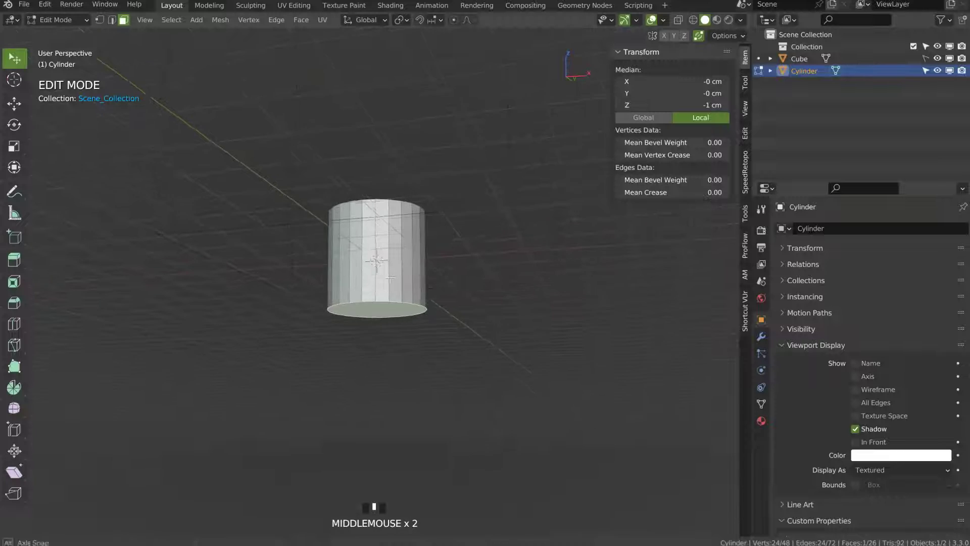
pyautogui.press('g')
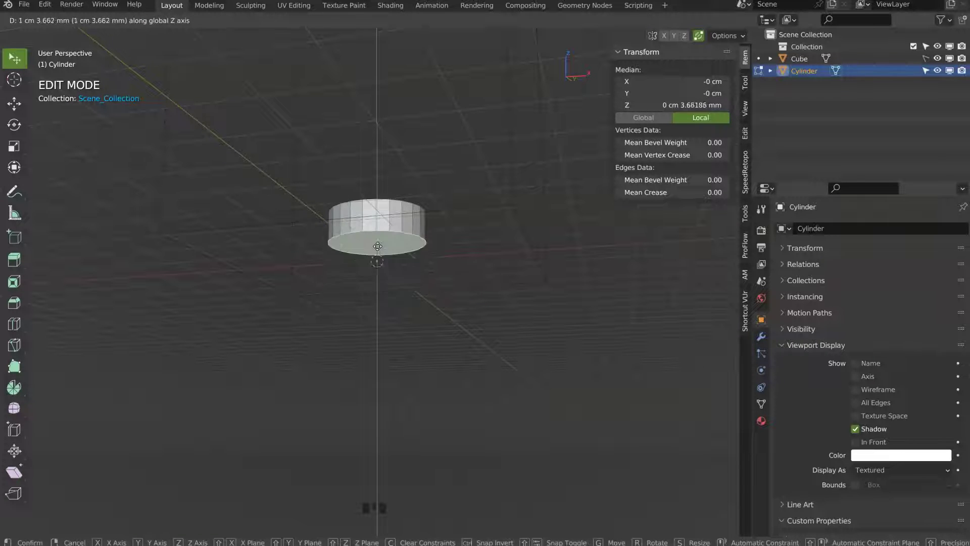
pyautogui.rightClick(383, 290)
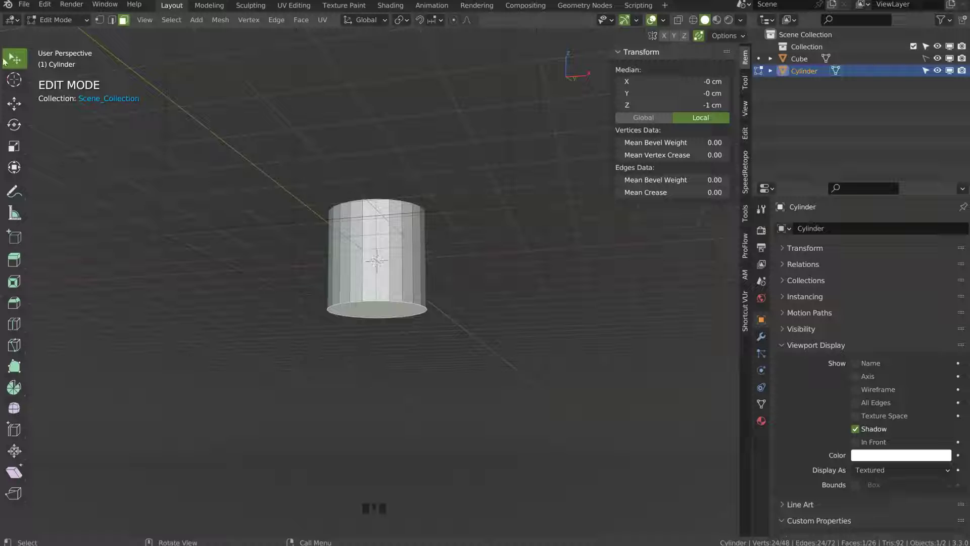
pyautogui.click(16, 106)
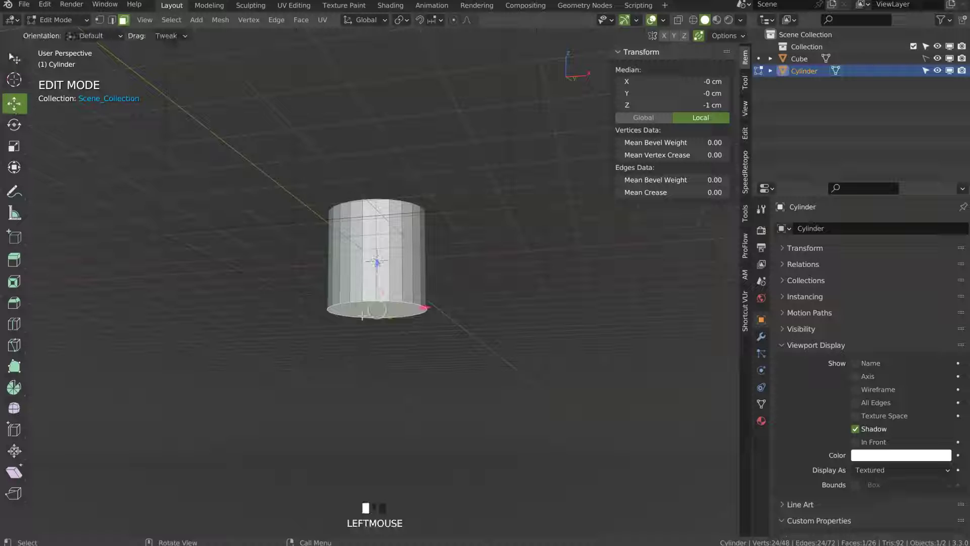
pyautogui.click(16, 58)
# - Turn on snapping with Increment as the target and Absolute Grid Snap enabled for moves
pyautogui.moveTo(378, 259); pyautogui.dragTo(386, 288, button='middle')
pyautogui.click(419, 21)
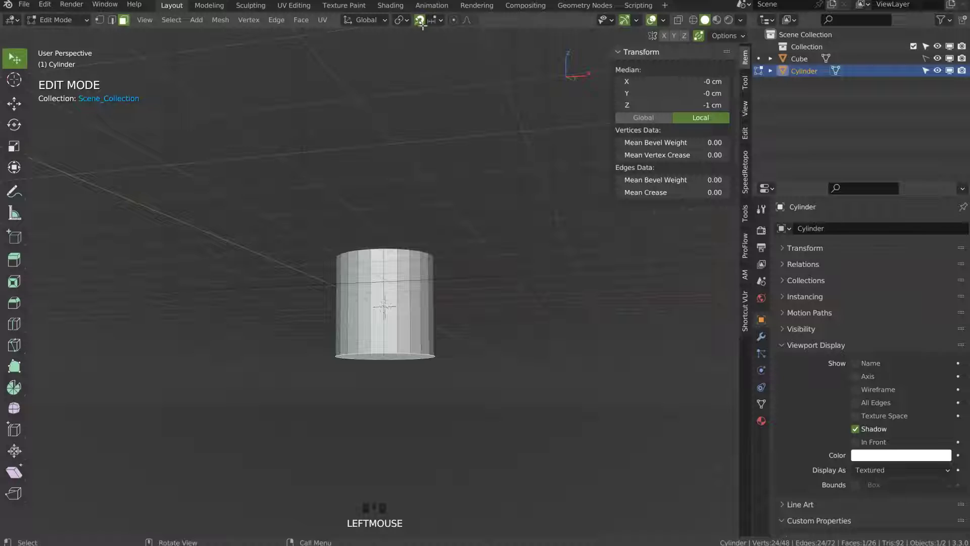
pyautogui.click(436, 22)
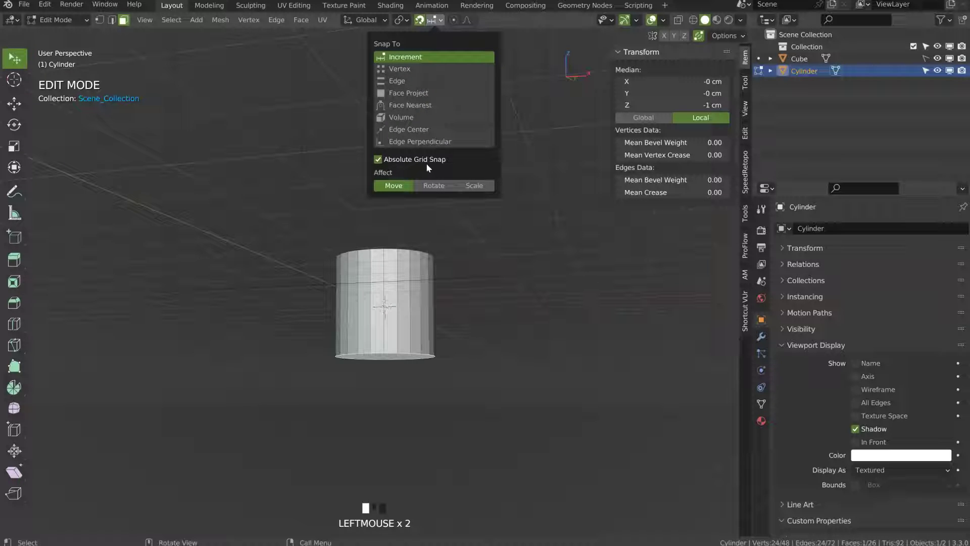
pyautogui.keyDown('ctrl'); pyautogui.moveTo(299, 276); pyautogui.dragTo(366, 380, button='middle'); pyautogui.keyUp('ctrl')
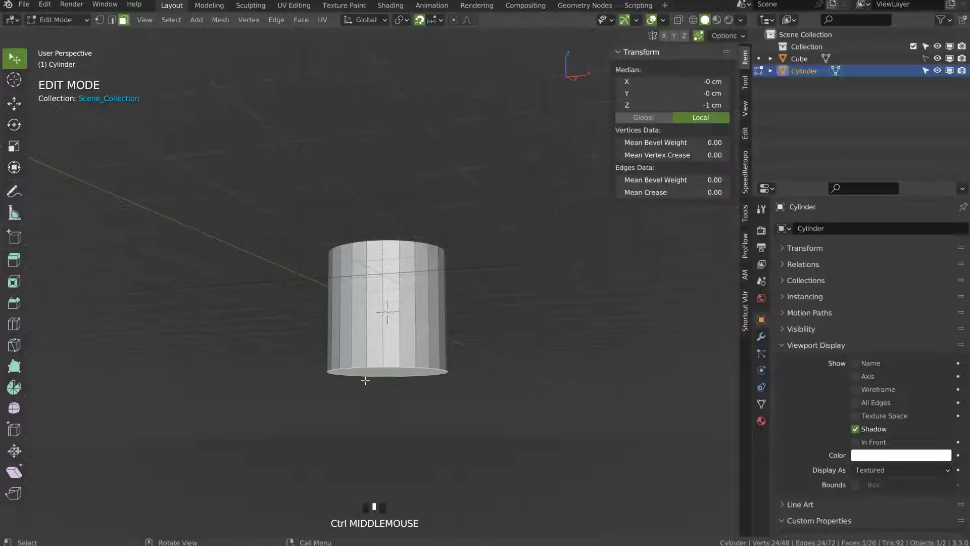
# - Move the cylinder's bottom face up 1 cm along Z to the grid floor, and turn snapping off
pyautogui.press('g')
pyautogui.press('z')
pyautogui.click(384, 328)
pyautogui.moveTo(379, 276); pyautogui.dragTo(400, 307, button='middle')
pyautogui.click(419, 12)
pyautogui.click(420, 19)
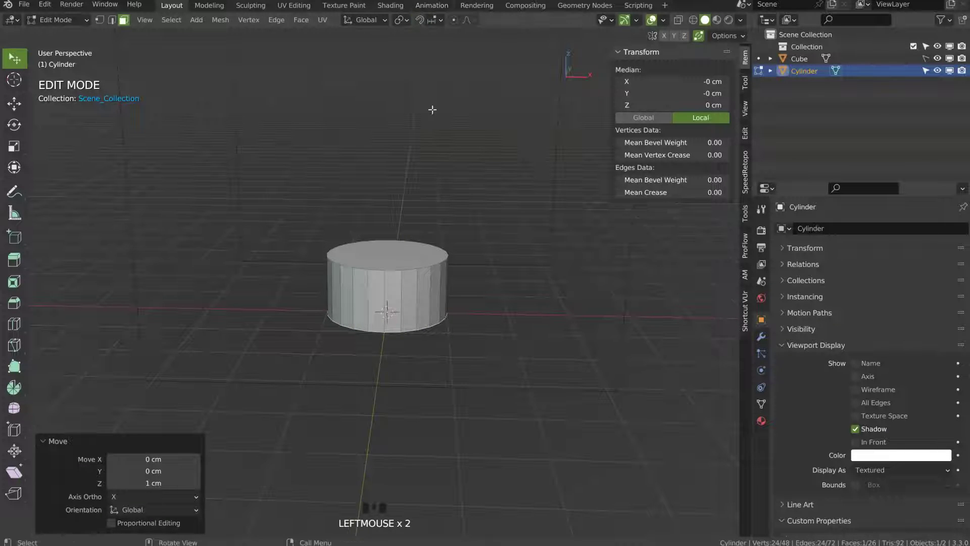
pyautogui.keyDown('ctrl'); pyautogui.moveTo(422, 253); pyautogui.dragTo(417, 197, button='middle'); pyautogui.keyUp('ctrl')
pyautogui.moveTo(399, 237); pyautogui.dragTo(388, 267, button='middle')
pyautogui.moveTo(418, 314); pyautogui.dragTo(417, 308, button='middle')
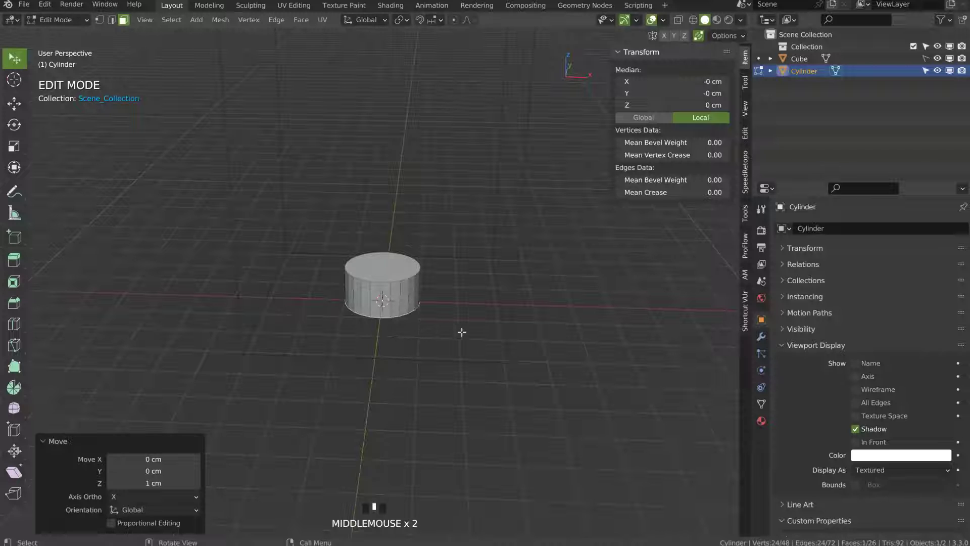
# - Select the whole cylinder and scale it outward in X and Y only to roughly fill the reference box's footprint
pyautogui.press('a')
pyautogui.press('a')
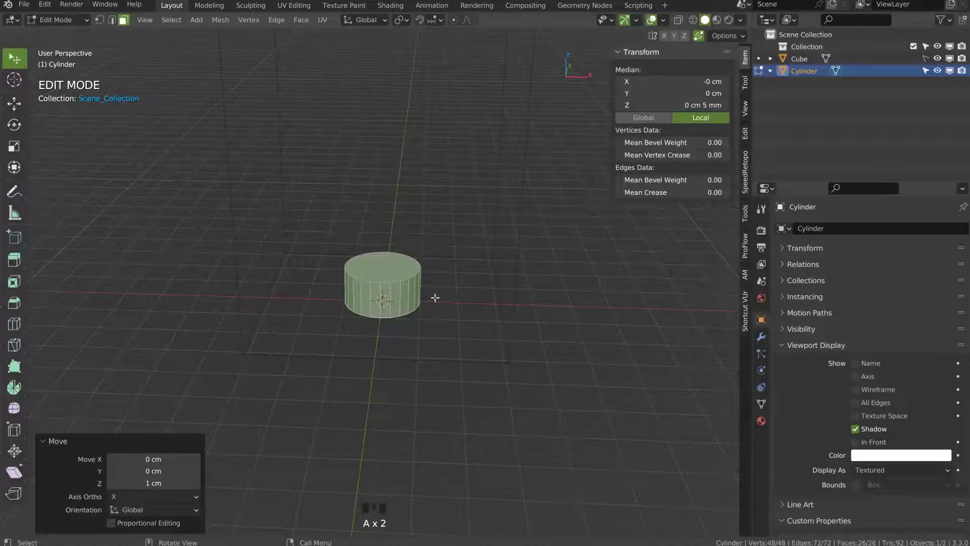
pyautogui.moveTo(435, 298); pyautogui.dragTo(463, 331, button='middle')
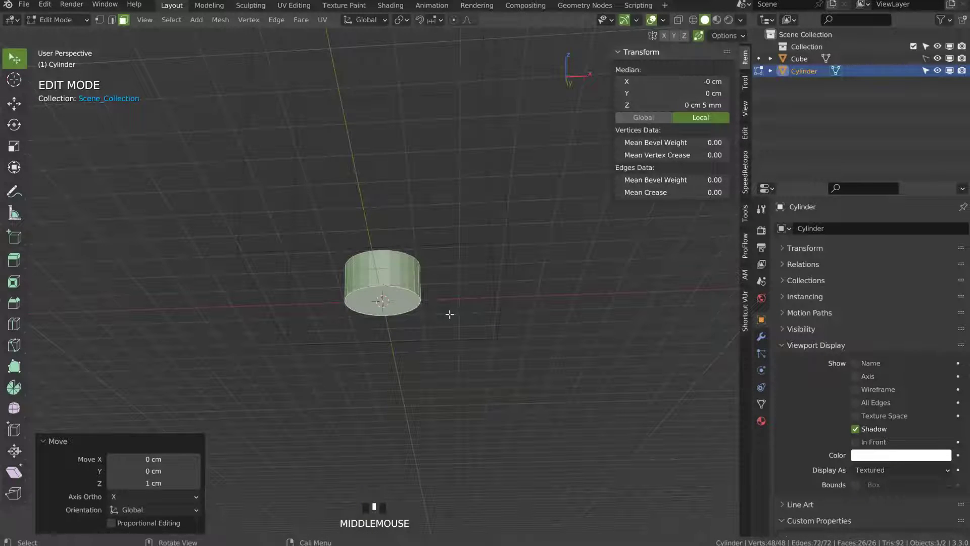
pyautogui.press('s')
pyautogui.hotkey('shift', 'z')
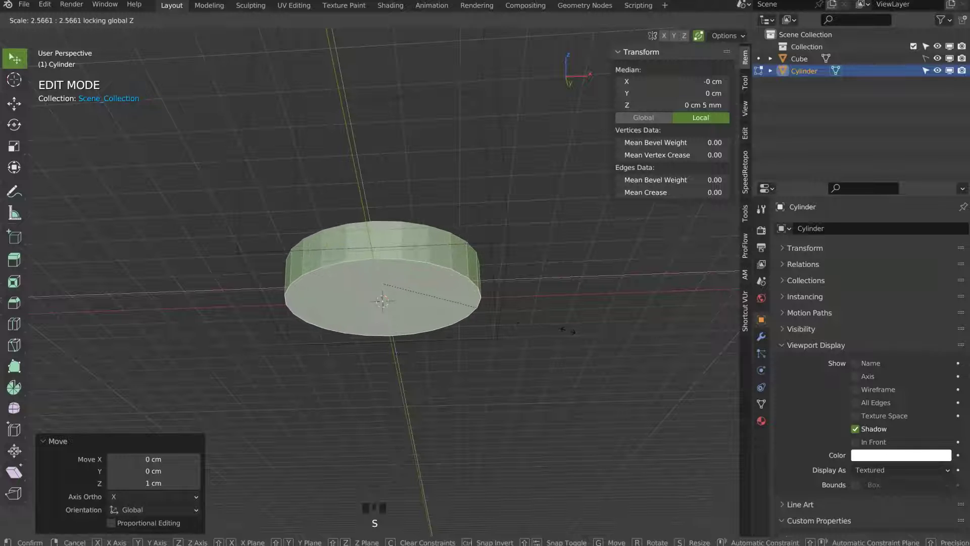
pyautogui.click(609, 336)
# - Select the cylinder's top face and raise it about 5.25 cm along Z to form a tall body
pyautogui.moveTo(462, 237); pyautogui.dragTo(476, 288, button='middle')
pyautogui.keyDown('ctrl'); pyautogui.moveTo(481, 252); pyautogui.dragTo(477, 298, button='middle'); pyautogui.keyUp('ctrl')
pyautogui.click(358, 272)
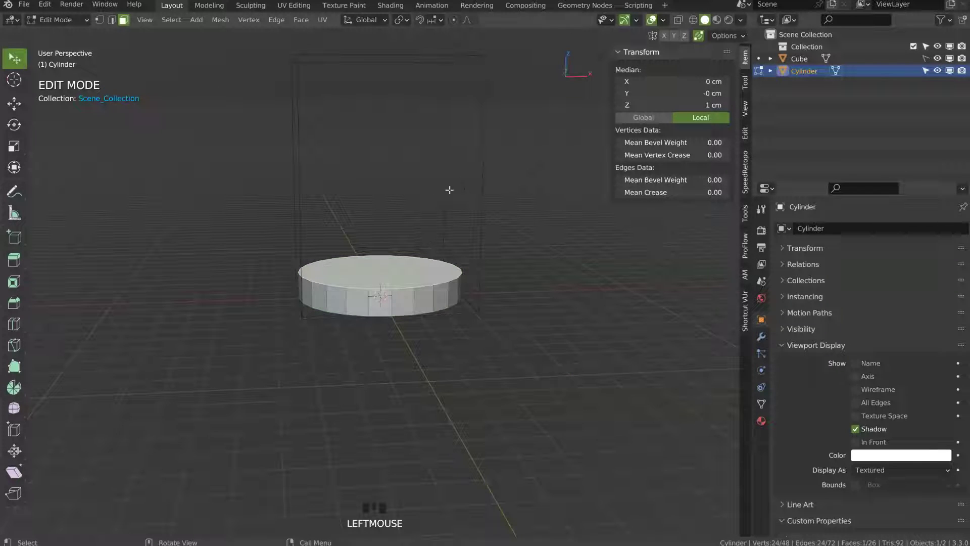
pyautogui.press('g')
pyautogui.press('z')
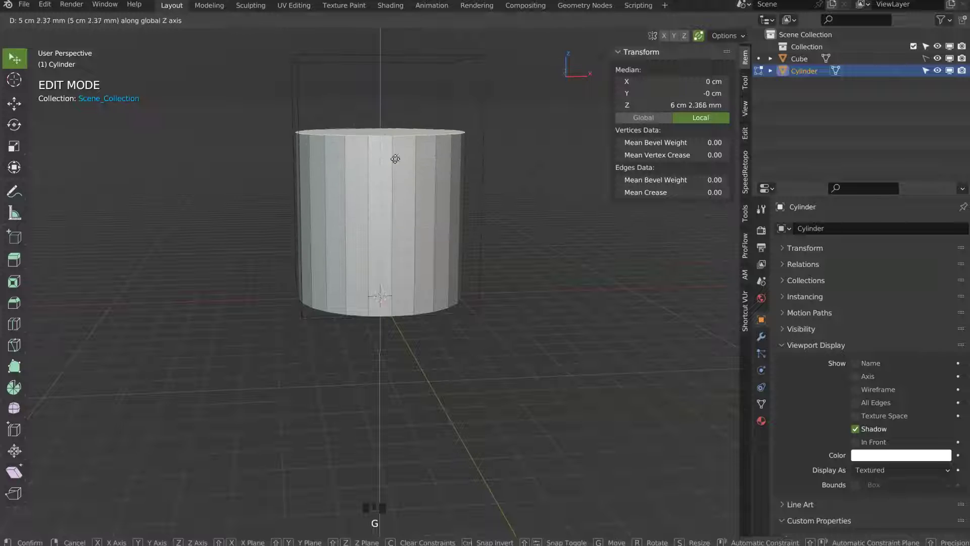
pyautogui.click(398, 132)
# - Inset the top face about 1.1 cm with an upward depth of about 9.4 mm to form a sloped shoulder
pyautogui.keyDown('shift'); pyautogui.moveTo(397, 132); pyautogui.dragTo(386, 200, button='middle'); pyautogui.keyUp('shift')
pyautogui.moveTo(386, 200)
pyautogui.mouseDown(button='middle')
pyautogui.moveTo(394, 162)
pyautogui.moveTo(425, 185)
pyautogui.moveTo(382, 198)
pyautogui.mouseUp(button='middle')
pyautogui.moveTo(430, 319); pyautogui.dragTo(407, 215, button='middle')
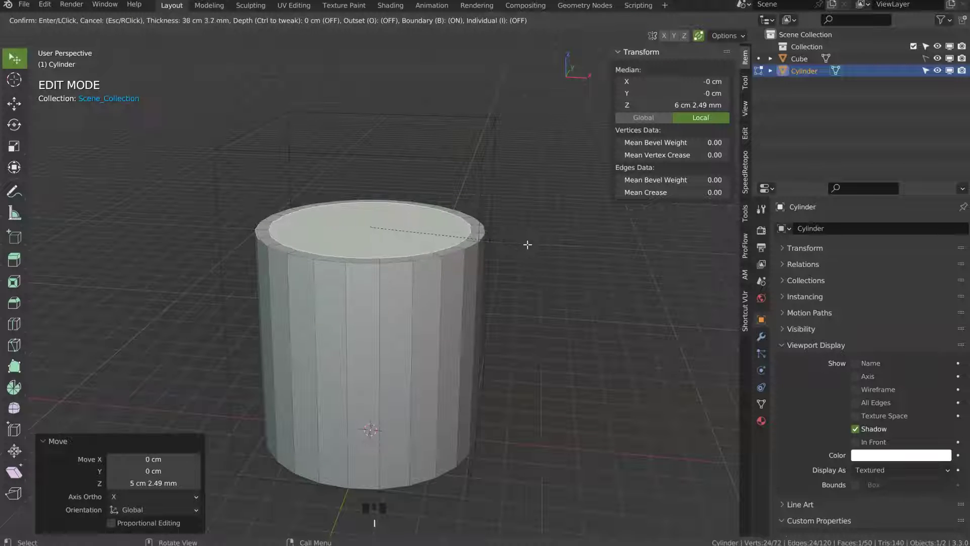
pyautogui.press('ctrl')
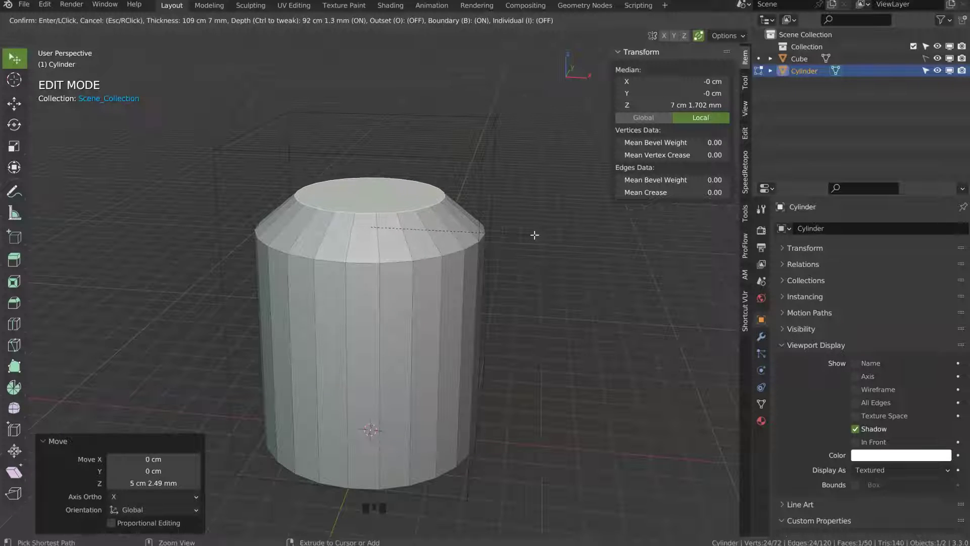
pyautogui.click(535, 233)
# - Extrude the inset top face about 7.9 mm upward along Z to form the neck
pyautogui.moveTo(443, 228); pyautogui.dragTo(438, 192, button='middle')
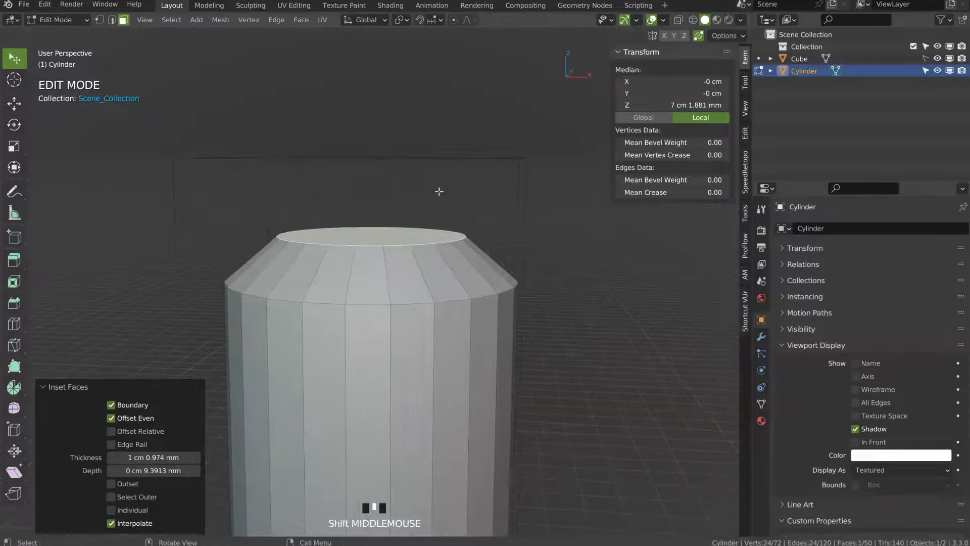
pyautogui.press('e')
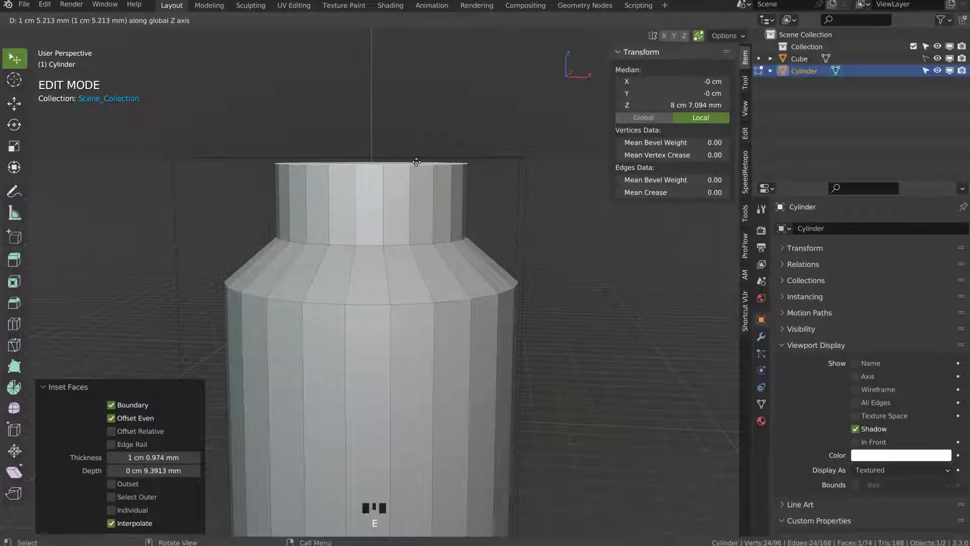
pyautogui.click(435, 201)
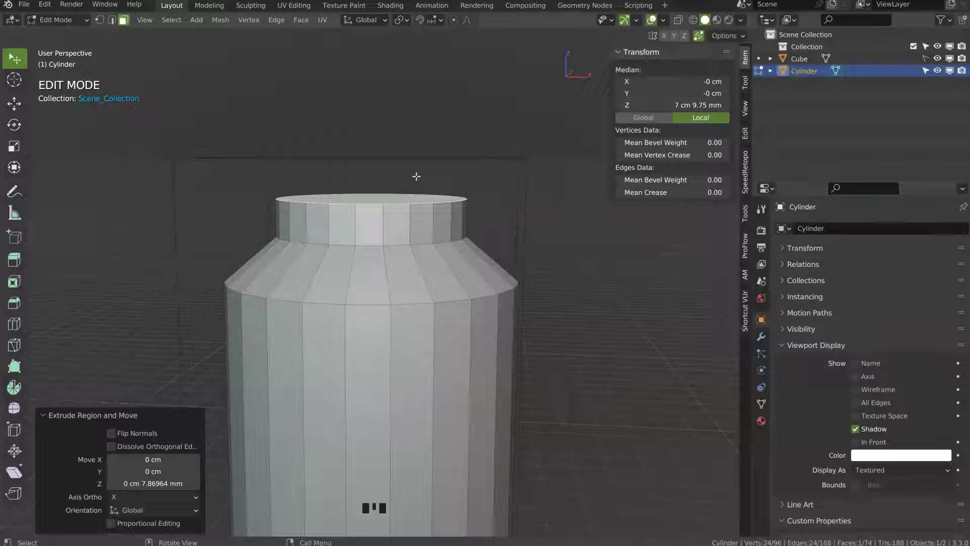
# - Grow the selection to cover the neck and shoulder faces and move them up about 5.1 mm along Z
pyautogui.press('shift+KP_Add')
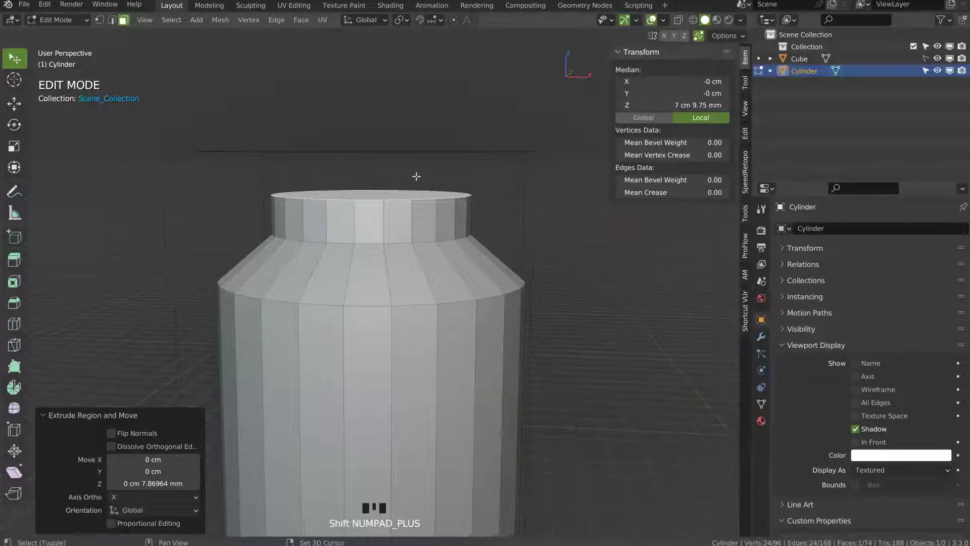
pyautogui.press('shift+KP_Add')
pyautogui.press('ctrl+KP_Add')
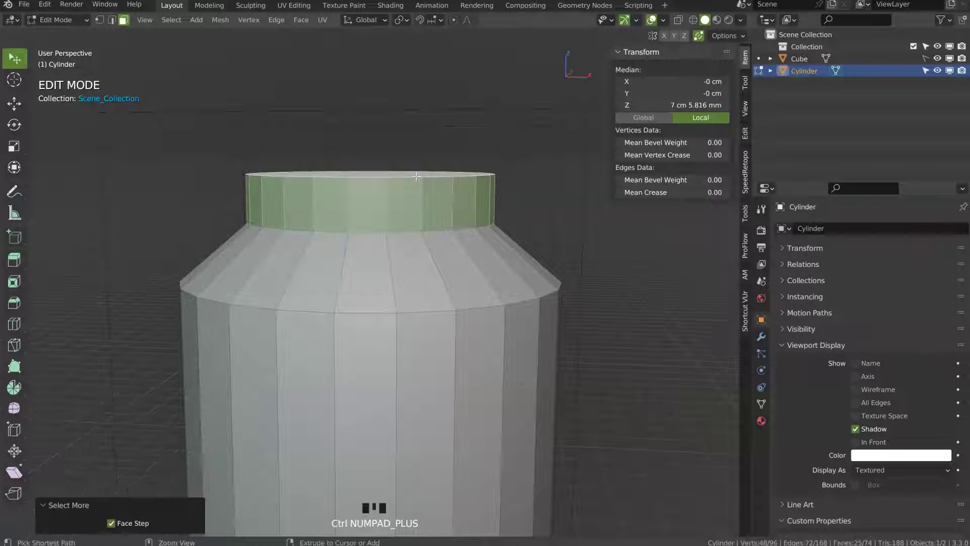
pyautogui.press('ctrl+KP_Add')
pyautogui.keyDown('ctrl'); pyautogui.moveTo(365, 255); pyautogui.dragTo(385, 285, button='middle'); pyautogui.keyUp('ctrl')
pyautogui.press('g')
pyautogui.press('z')
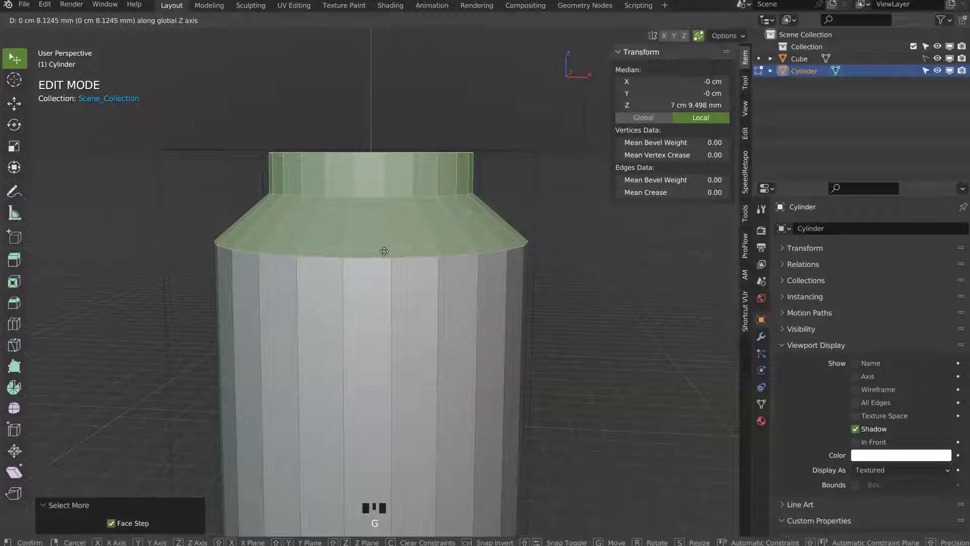
pyautogui.click(380, 268)
# - Select the ring of faces around the neck and inset it about 2.4 mm
pyautogui.moveTo(380, 267); pyautogui.dragTo(439, 242, button='middle')
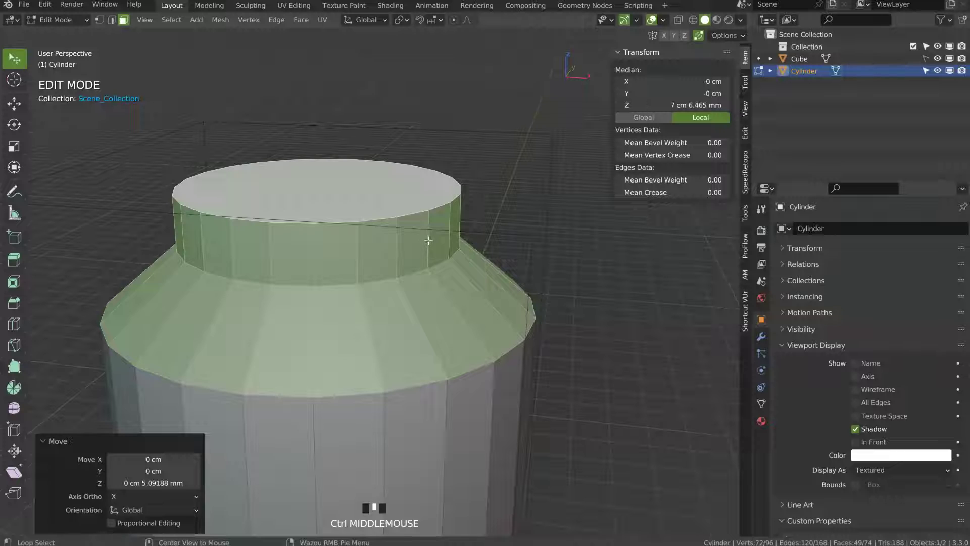
pyautogui.keyDown('alt'); pyautogui.click(440, 356); pyautogui.keyUp('alt')
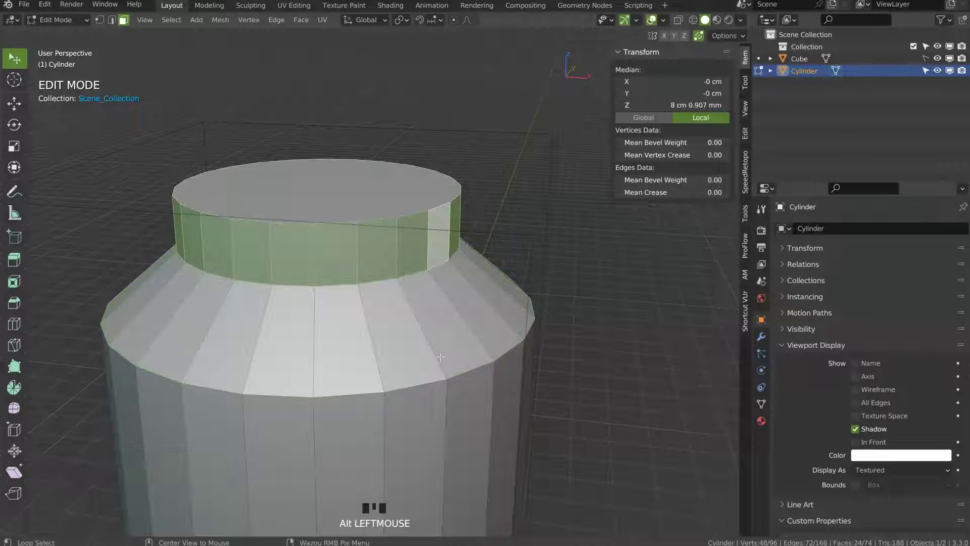
pyautogui.keyDown('alt'); pyautogui.click(444, 306); pyautogui.keyUp('alt')
pyautogui.keyDown('alt'); pyautogui.click(425, 246); pyautogui.keyUp('alt')
pyautogui.keyDown('alt'); pyautogui.click(436, 318); pyautogui.keyUp('alt')
pyautogui.keyDown('alt'); pyautogui.click(436, 318); pyautogui.keyUp('alt')
pyautogui.keyDown('alt'); pyautogui.click(408, 254); pyautogui.keyUp('alt')
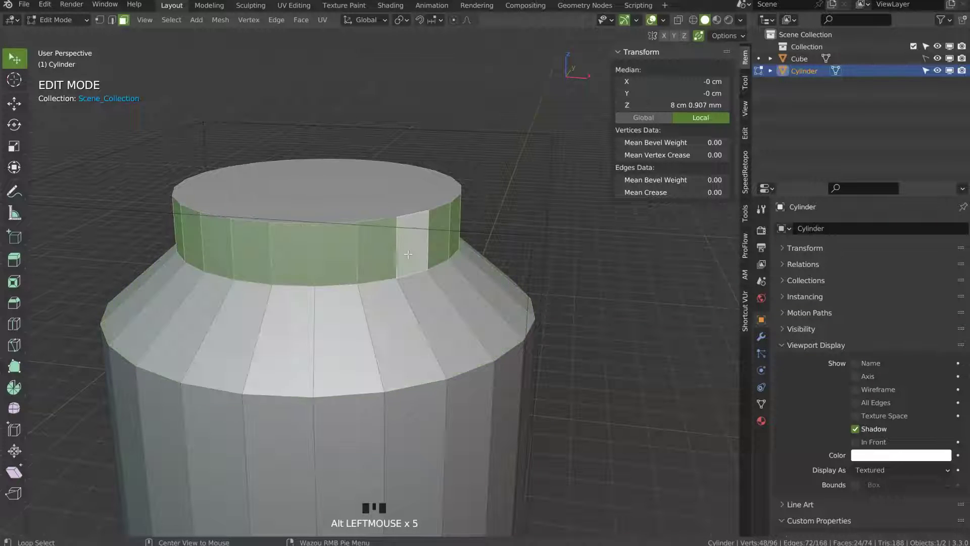
pyautogui.moveTo(468, 181); pyautogui.dragTo(612, 203, button='middle')
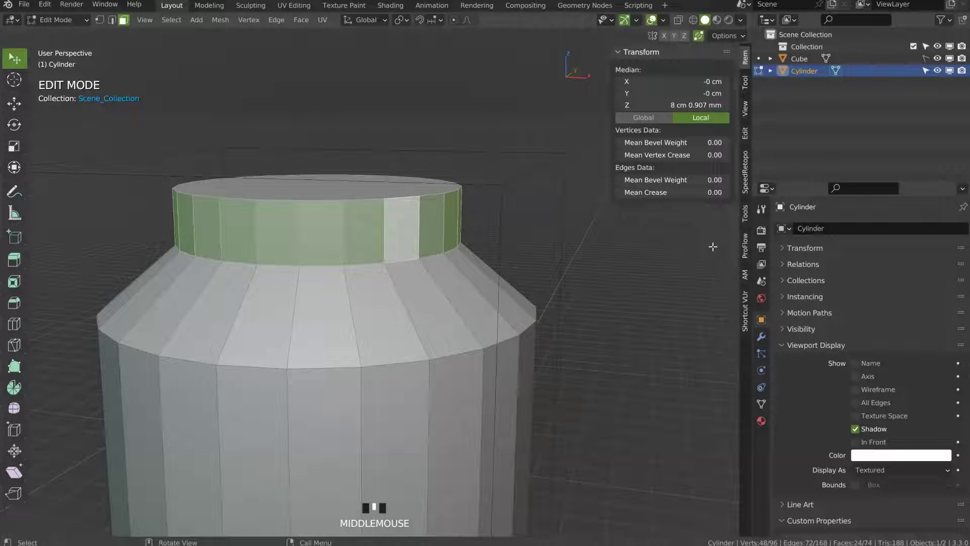
pyautogui.press('i')
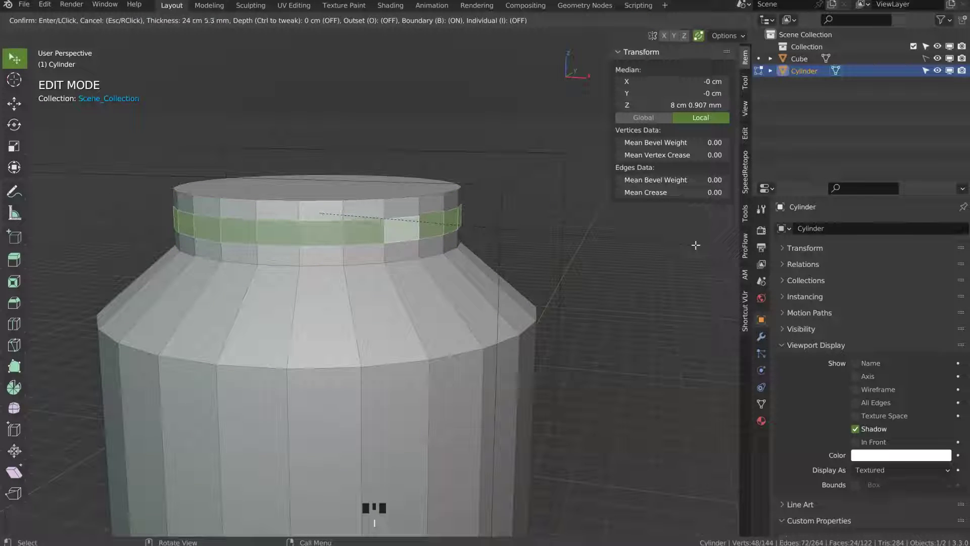
pyautogui.click(696, 245)
# - Inset the neck ring again by about 0.6 mm with an outward depth of about 4.1 mm to form a protruding rim
pyautogui.press('i')
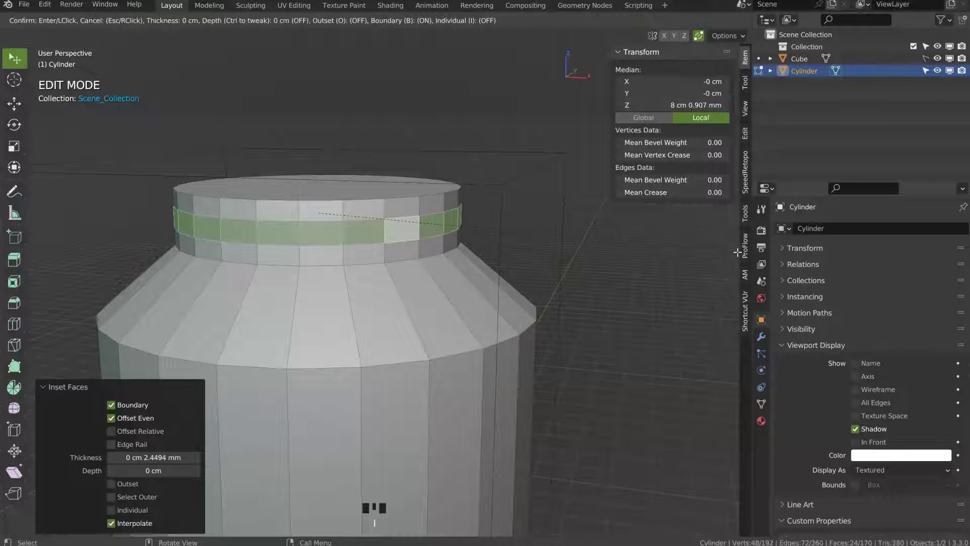
pyautogui.press('ctrl')
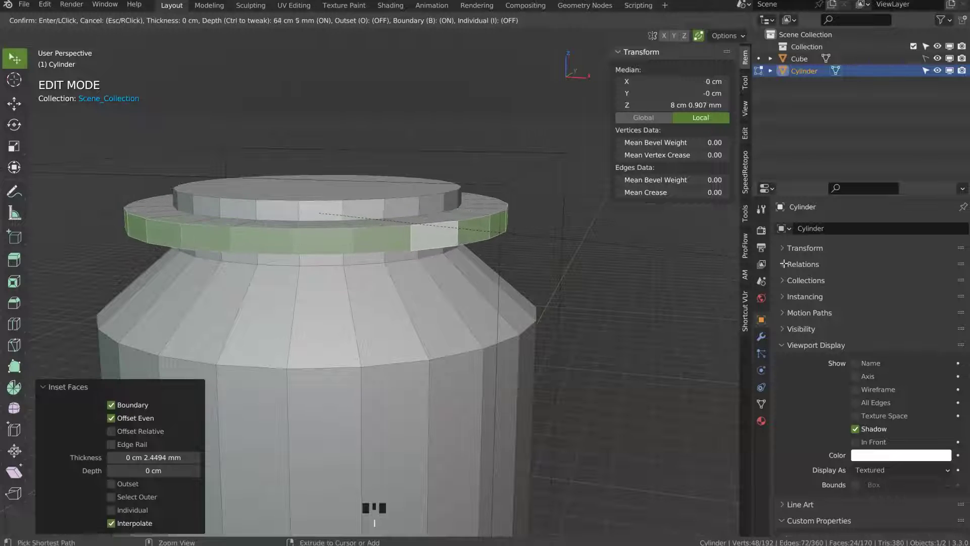
pyautogui.press('ctrl')
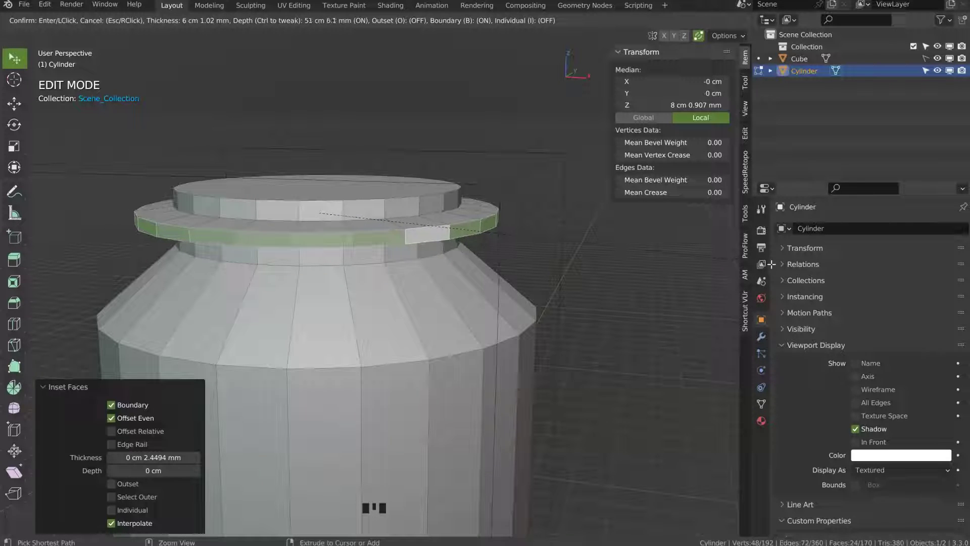
pyautogui.click(489, 232)
# - Grow the selection to the whole protruding rim and move it up slightly more than 1 mm along Z
pyautogui.moveTo(536, 272); pyautogui.dragTo(560, 211, button='middle')
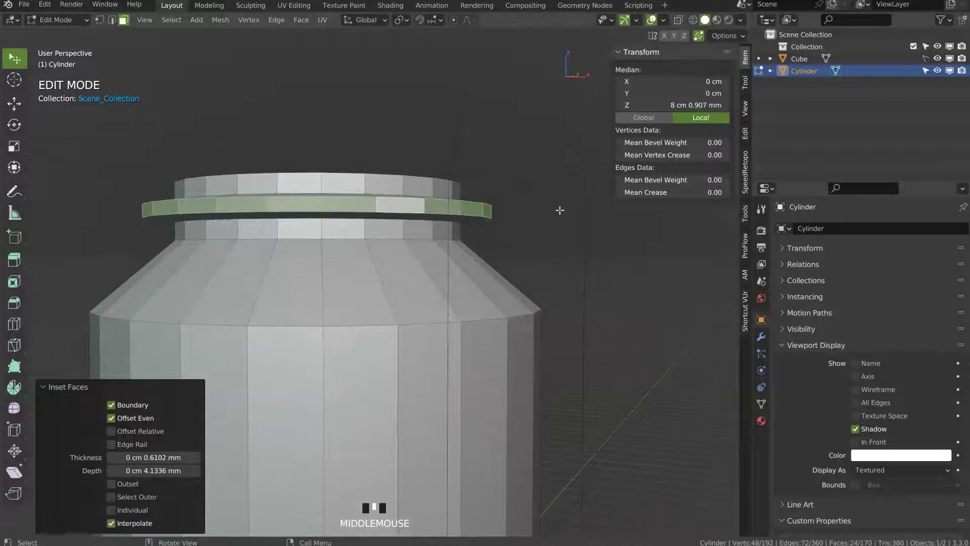
pyautogui.press('ctrl+KP_Add')
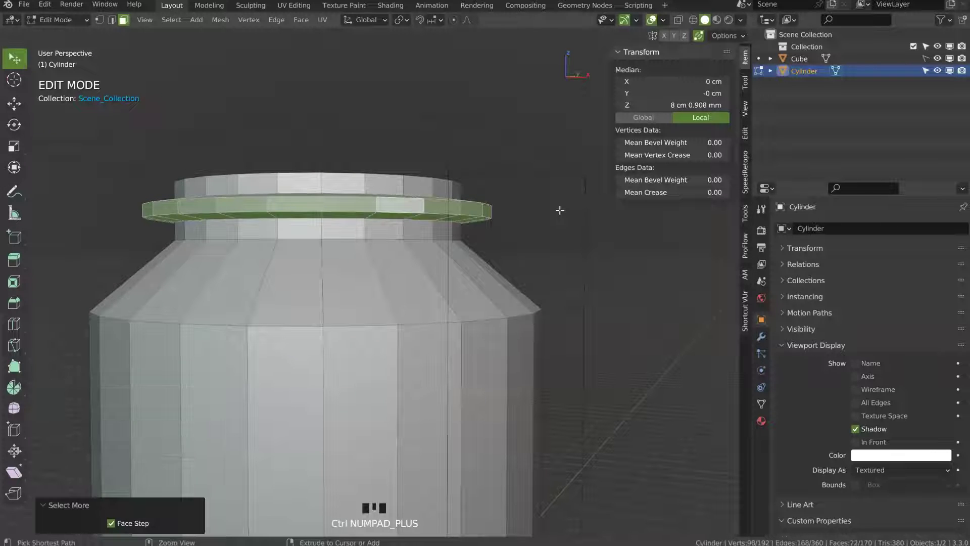
pyautogui.press('g')
pyautogui.press('z')
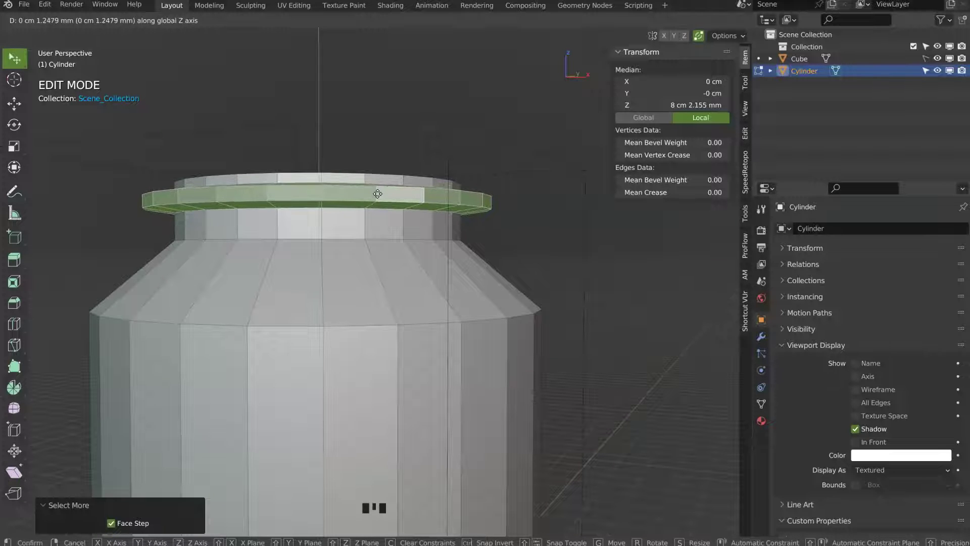
pyautogui.click(377, 191)
# - Select the neck's top face and raise it about 2.9 mm along Z
pyautogui.moveTo(377, 192); pyautogui.dragTo(348, 212, button='middle')
pyautogui.click(333, 185)
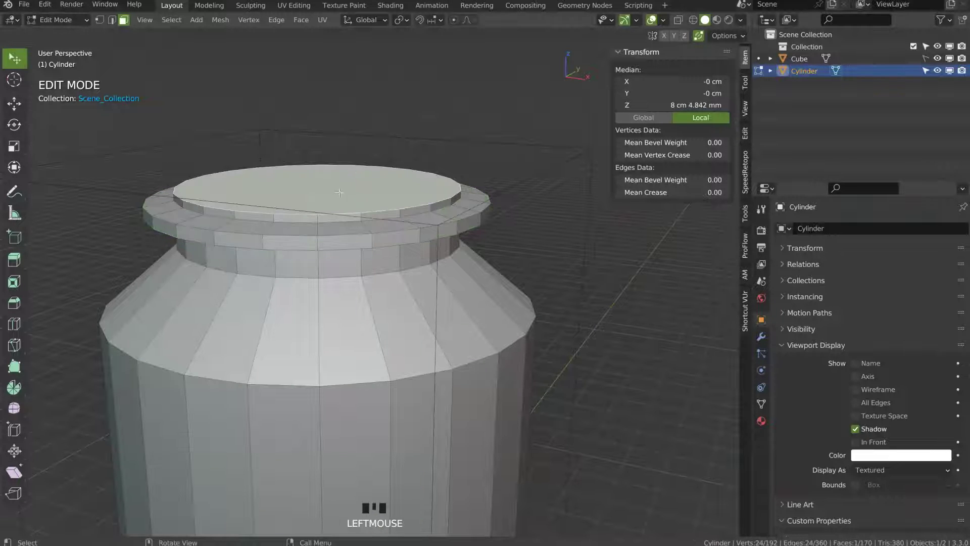
pyautogui.press('g')
pyautogui.press('z')
pyautogui.click(332, 172)
# - Inset the neck's top face about 2.2 mm to outline the opening's wall thickness
pyautogui.moveTo(332, 171); pyautogui.dragTo(389, 184, button='middle')
pyautogui.press('i')
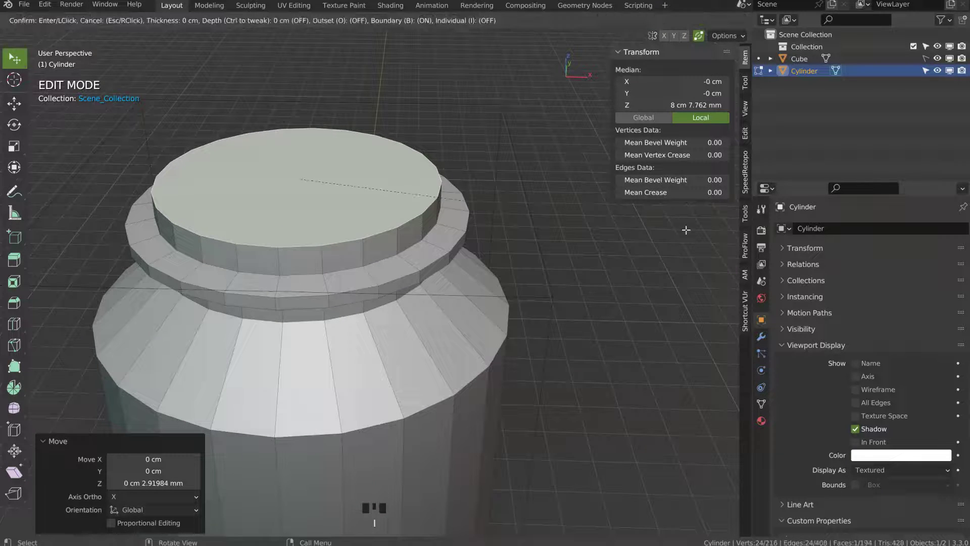
pyautogui.click(672, 224)
# - Turn on X-Ray in the viewport to see through the mesh
pyautogui.moveTo(492, 247); pyautogui.dragTo(497, 203, button='middle')
pyautogui.keyDown('shift'); pyautogui.moveTo(497, 202); pyautogui.dragTo(677, 63, button='middle'); pyautogui.keyUp('shift')
pyautogui.click(678, 20)
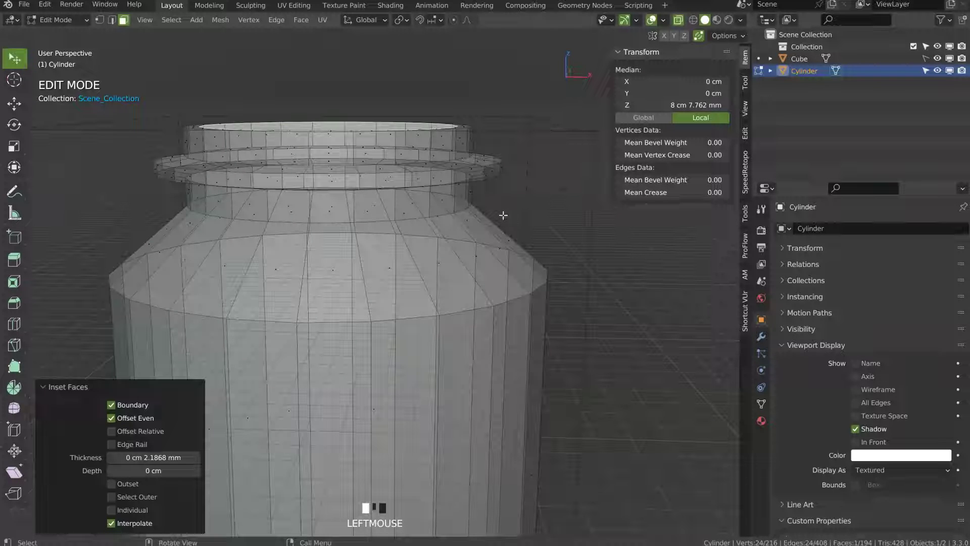
pyautogui.press('z')
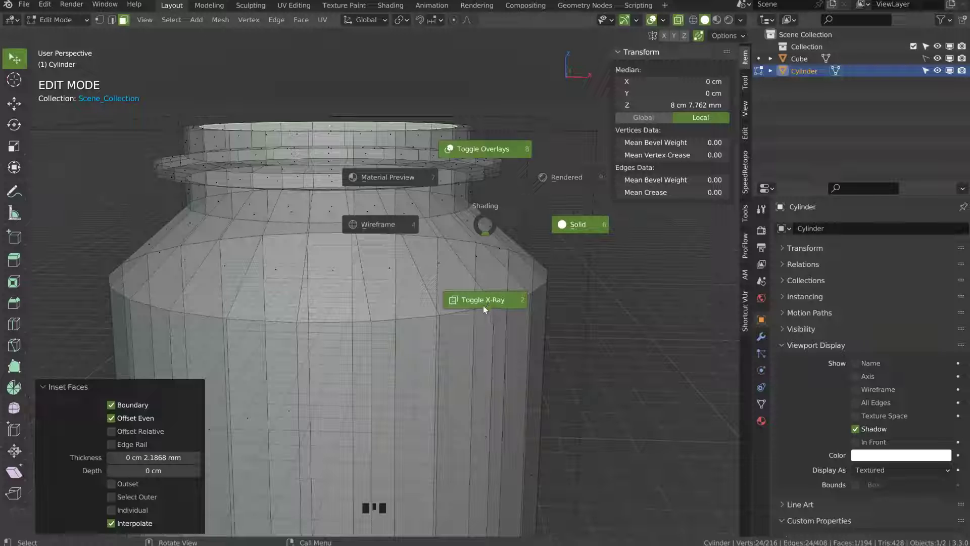
pyautogui.press('Escape')
# - Check the Extra Shading Pie Menu Items option in the Keymap preferences
pyautogui.click(45, 6)
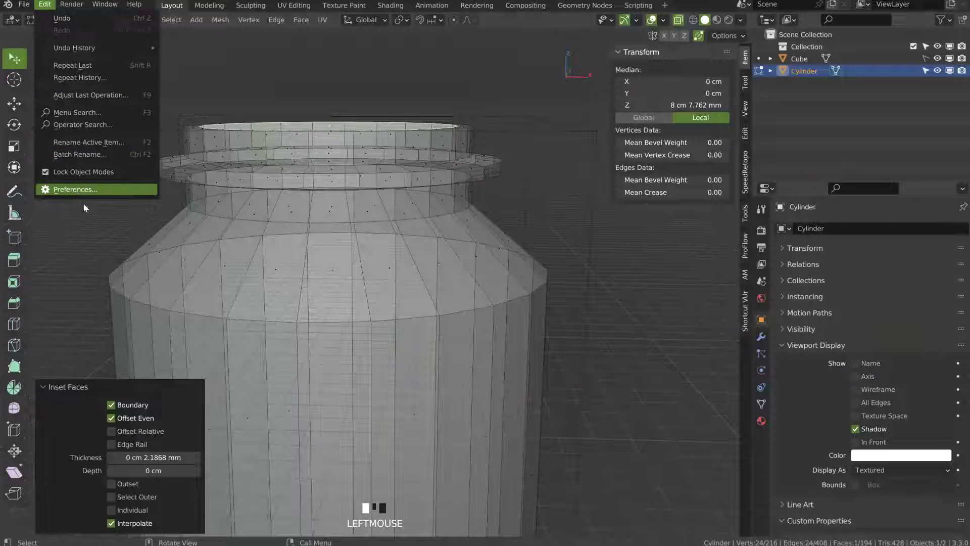
pyautogui.click(75, 189)
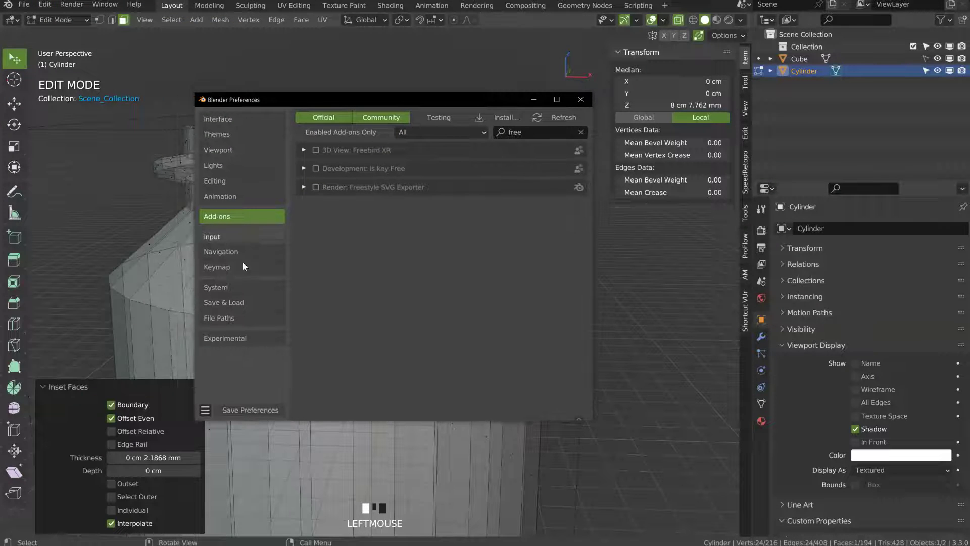
pyautogui.click(218, 268)
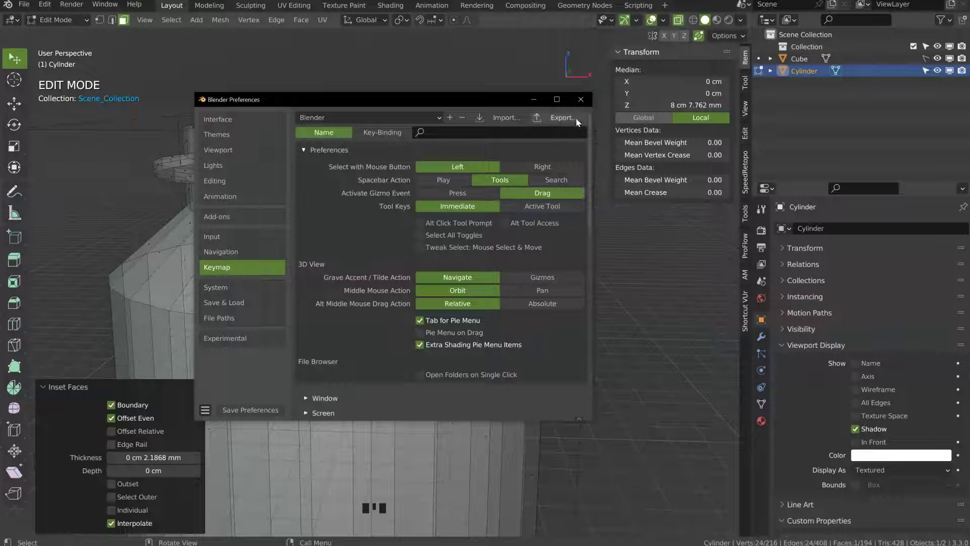
pyautogui.click(580, 99)
# - View the mesh in Wireframe and Material Preview shading, deselect everything, and return to Solid shading
pyautogui.moveTo(370, 157); pyautogui.dragTo(367, 214, button='middle')
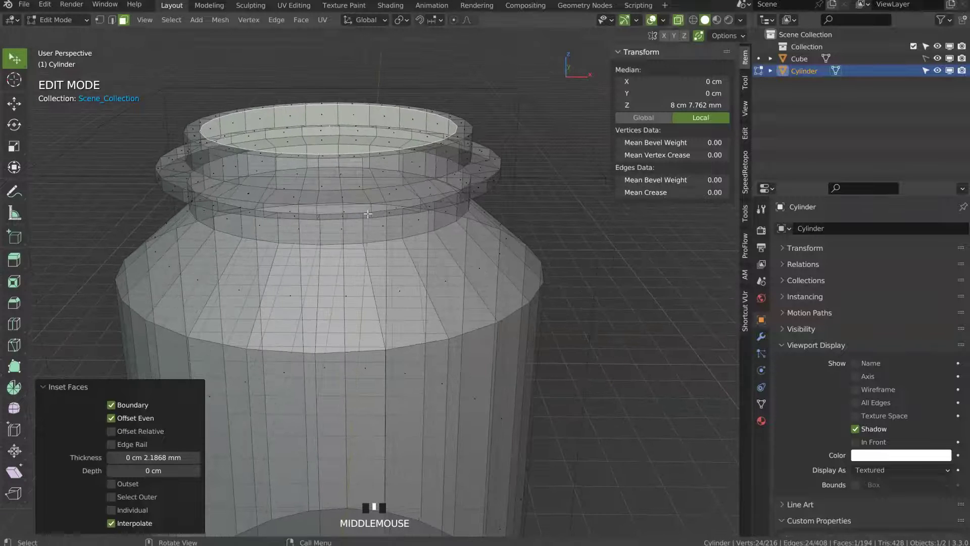
pyautogui.press('z')
pyautogui.click(286, 282)
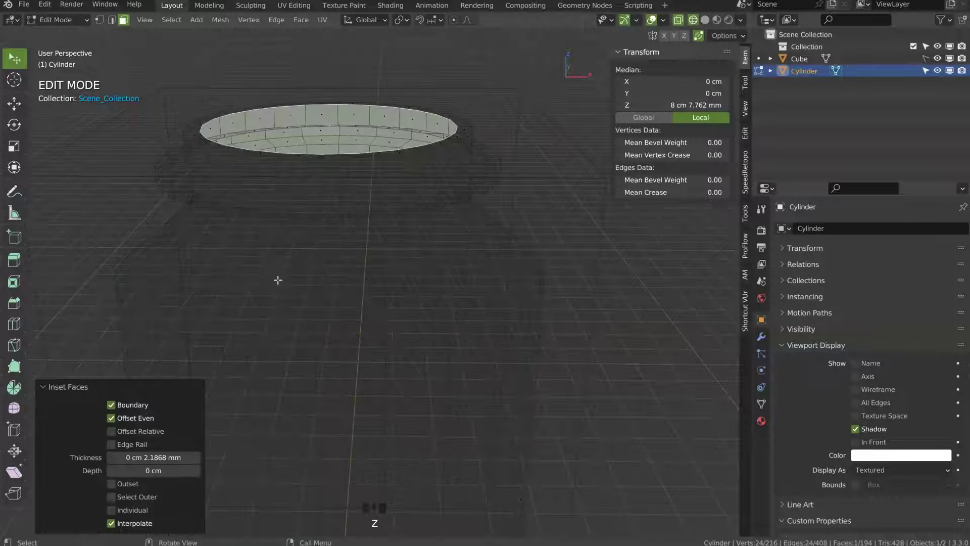
pyautogui.click(357, 280)
pyautogui.press('z')
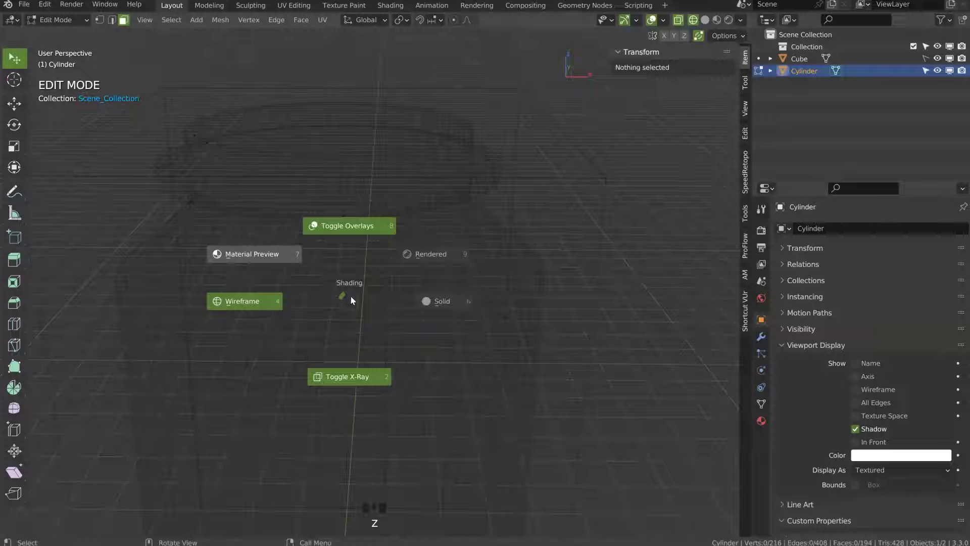
pyautogui.click(269, 268)
pyautogui.press('z')
pyautogui.click(465, 310)
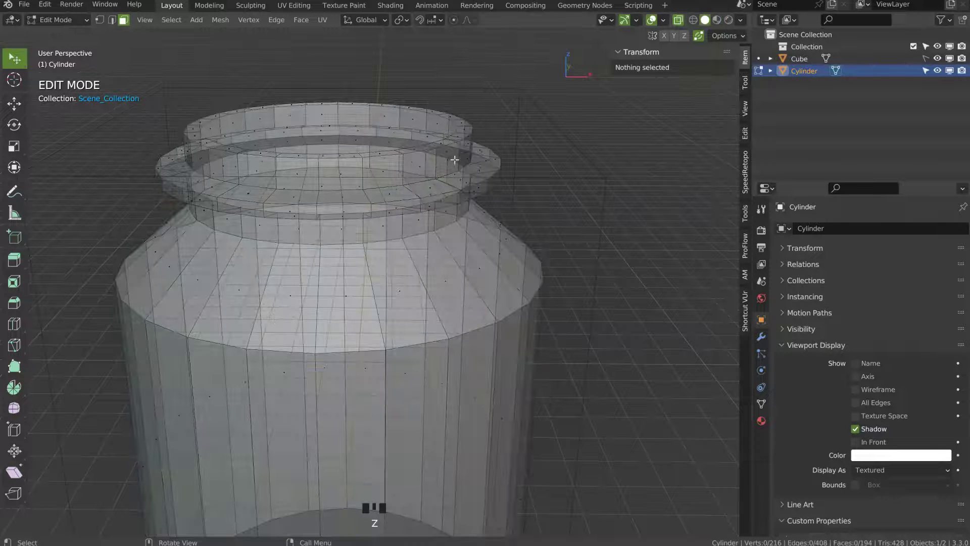
pyautogui.press('Tab')
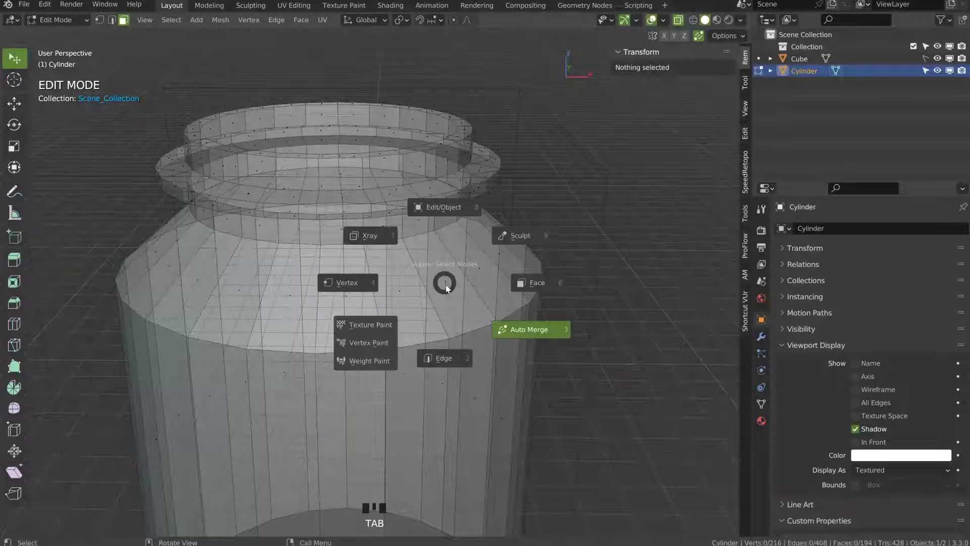
pyautogui.rightClick(371, 237)
pyautogui.press('z')
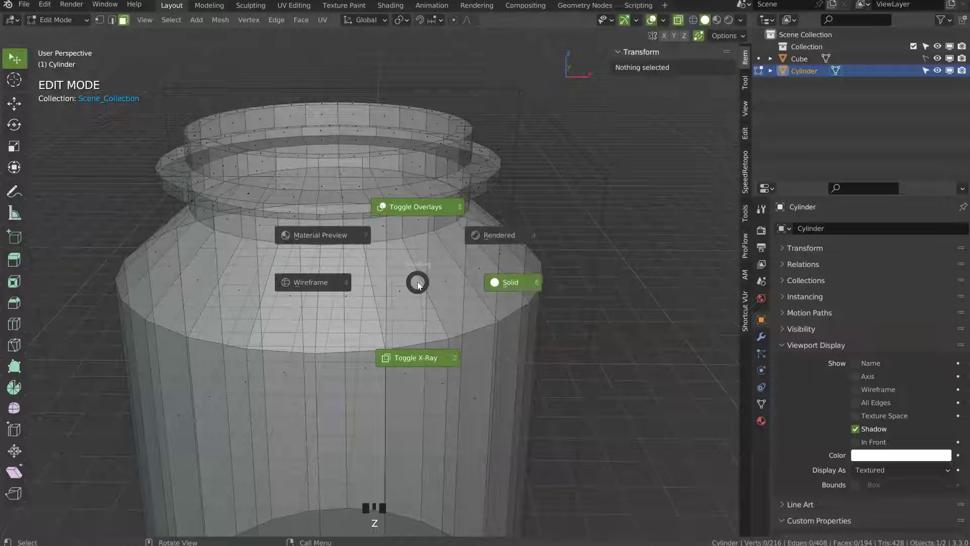
pyautogui.click(408, 367)
pyautogui.press('z')
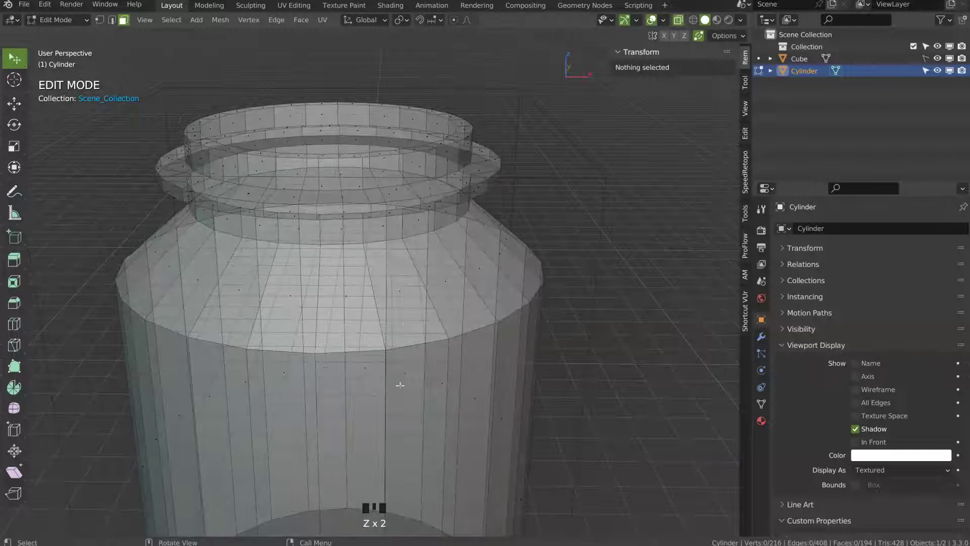
# - Extrude the inner top face of the neck about 12.3 mm down into the jar
pyautogui.moveTo(408, 231); pyautogui.dragTo(393, 131, button='middle')
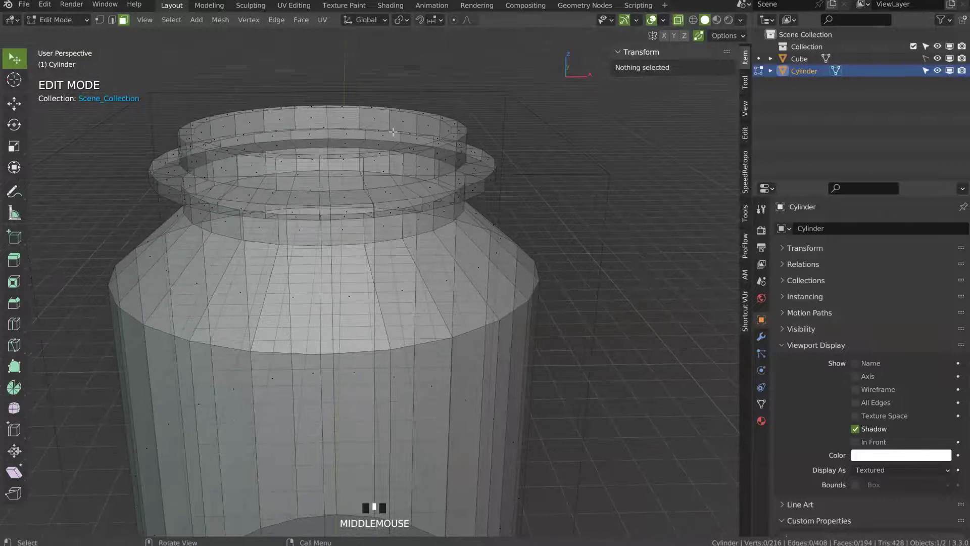
pyautogui.click(326, 127)
pyautogui.moveTo(326, 126); pyautogui.dragTo(321, 158, button='middle')
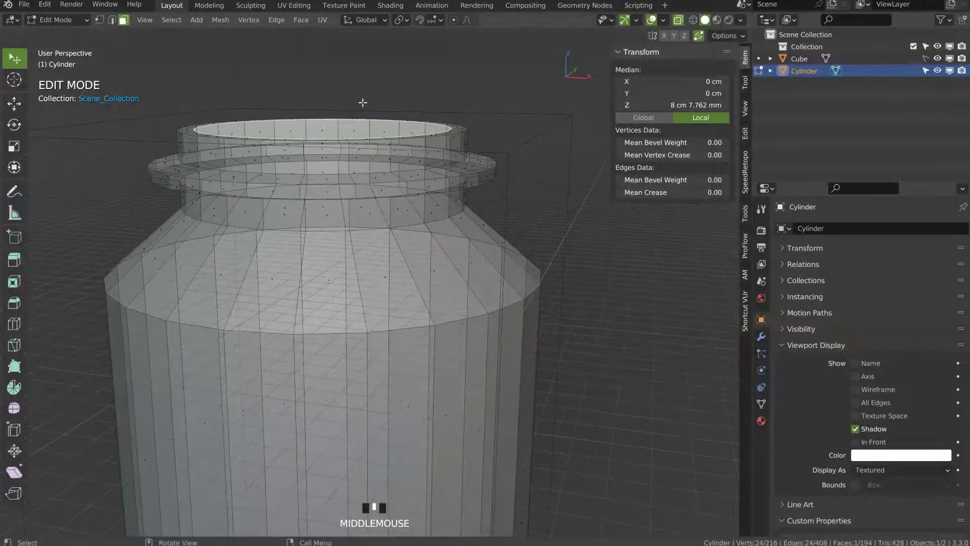
pyautogui.press('KP_1')
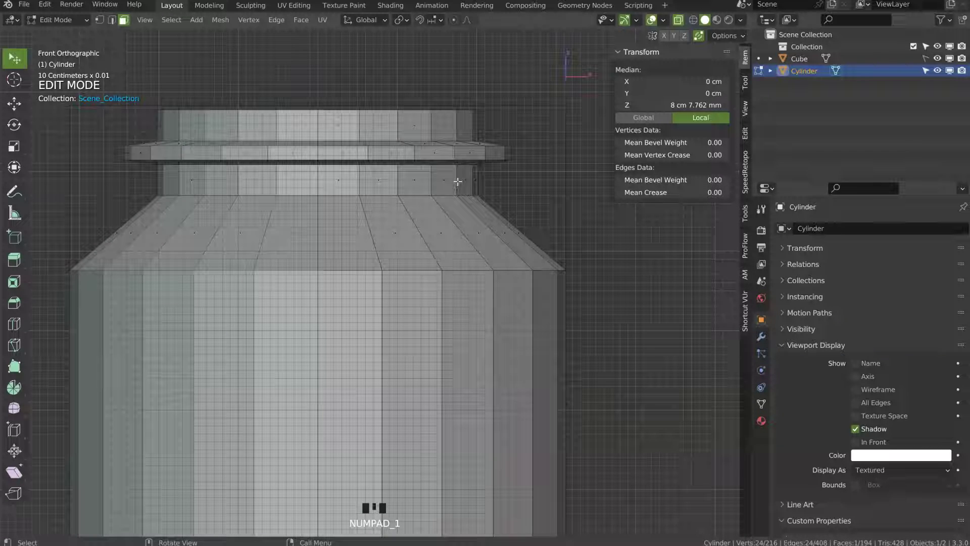
pyautogui.press('e')
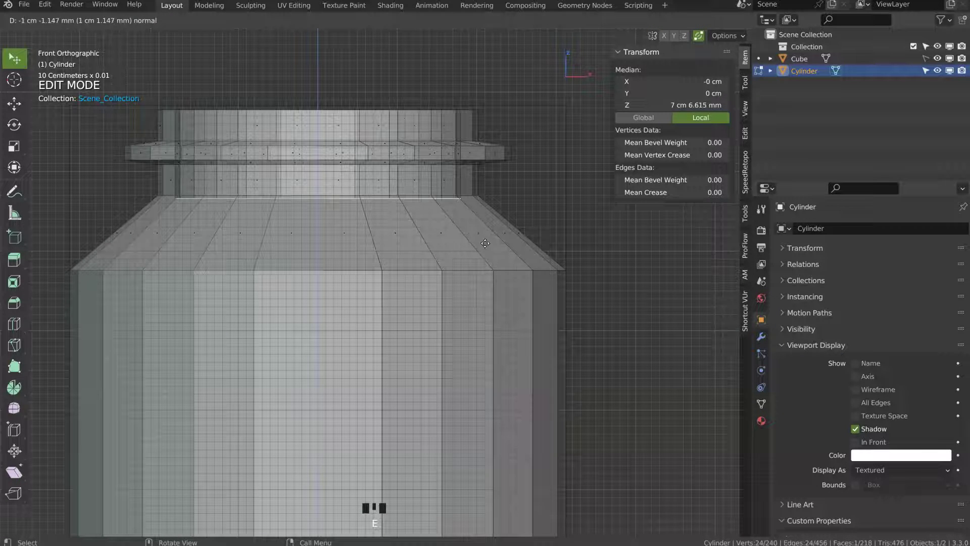
pyautogui.click(441, 239)
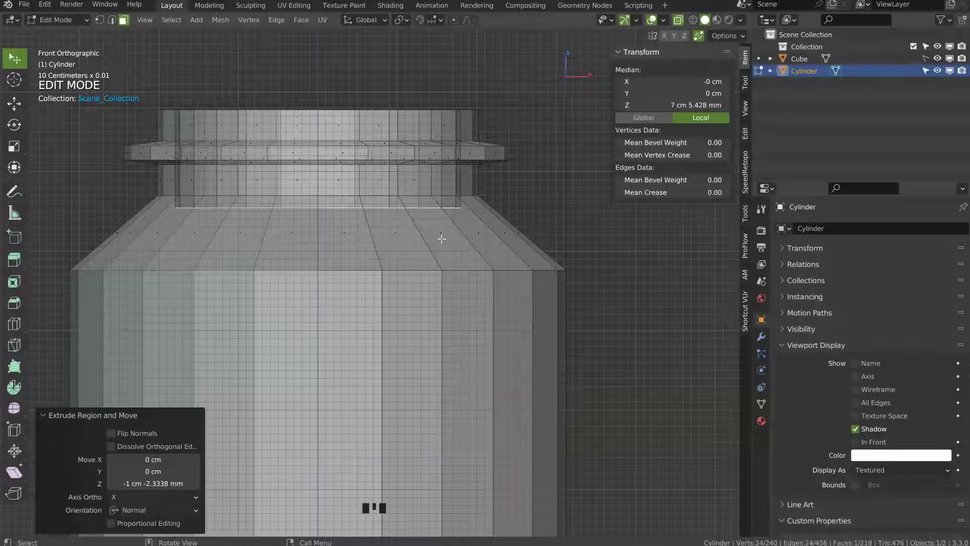
# - Inset the extruded face with Outset on, about 1.4 mm thick and 8.6 mm deep, and scale it up by about 1.064
pyautogui.press('i')
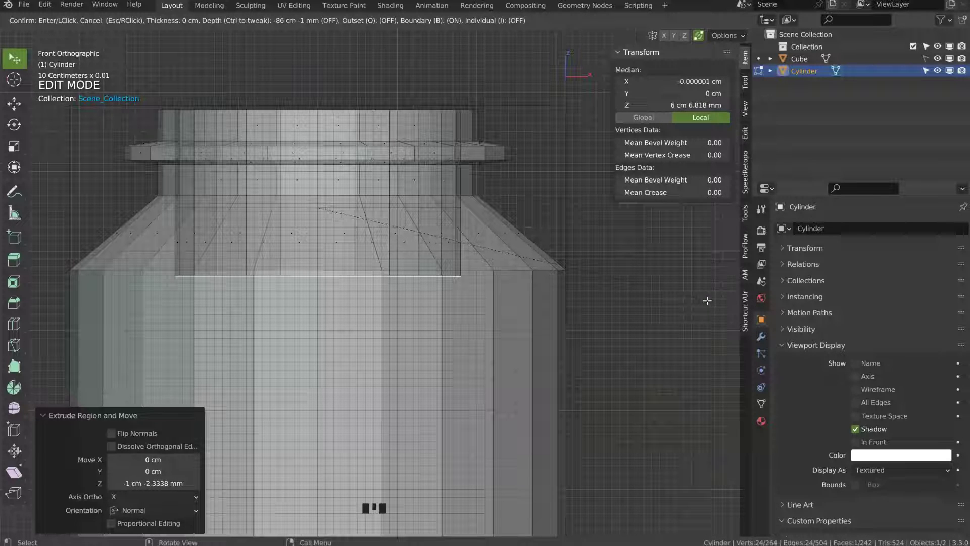
pyautogui.press('o')
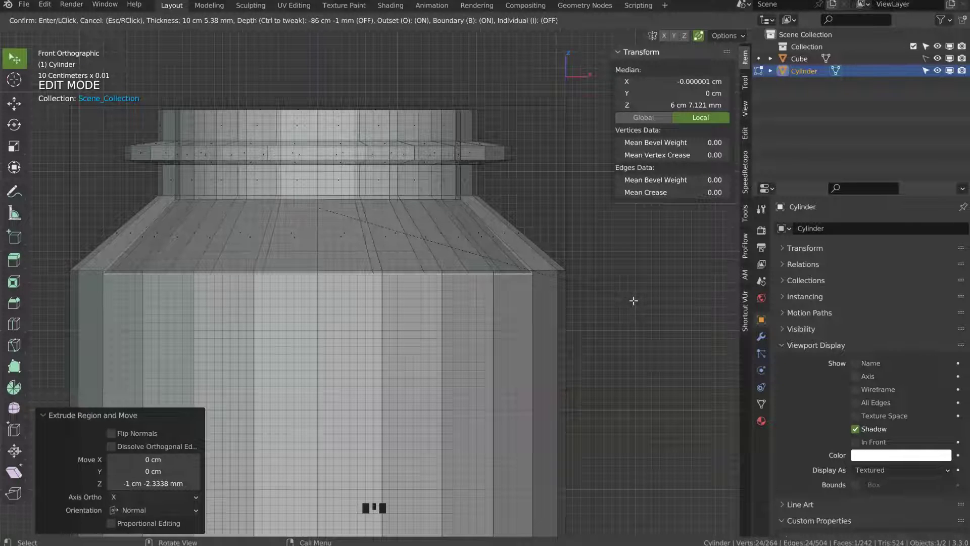
pyautogui.click(640, 297)
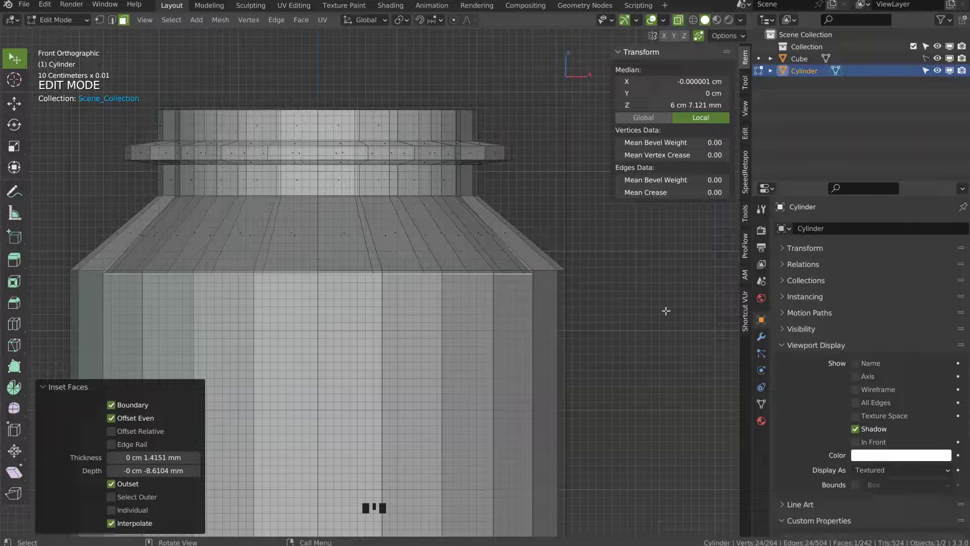
pyautogui.press('s')
pyautogui.click(648, 327)
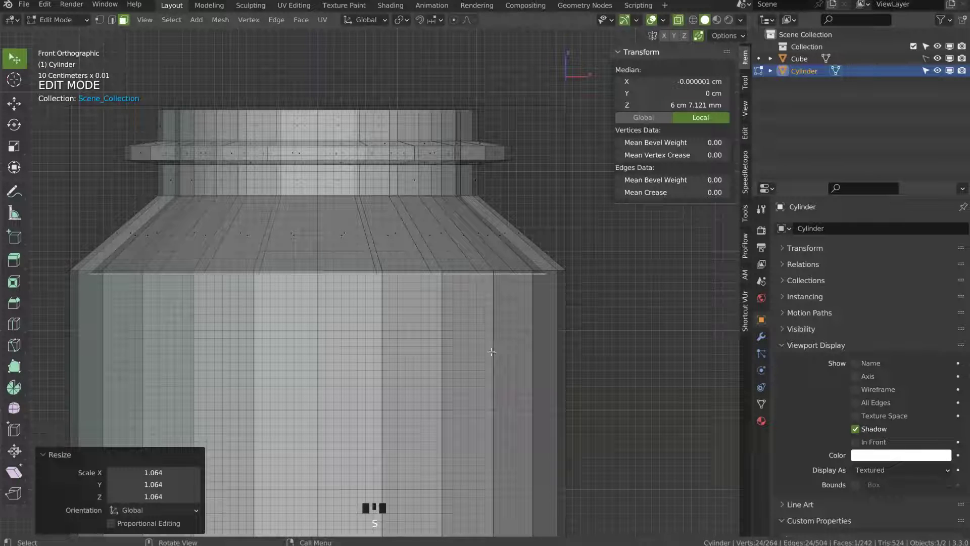
# - Enable vertex snapping and move the inner face vertically level with the shoulder's lower edge
pyautogui.press('g')
pyautogui.press('z')
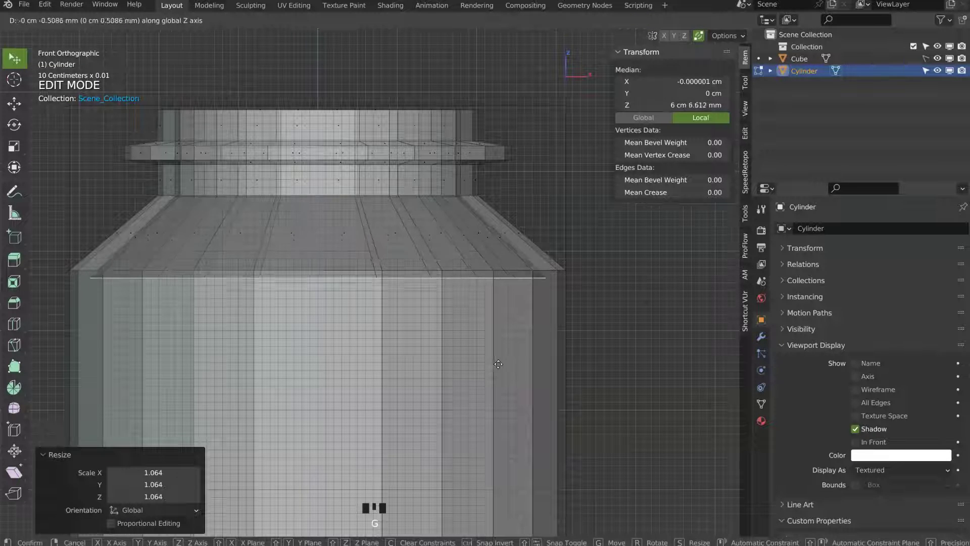
pyautogui.click(498, 364)
pyautogui.click(419, 20)
pyautogui.click(437, 20)
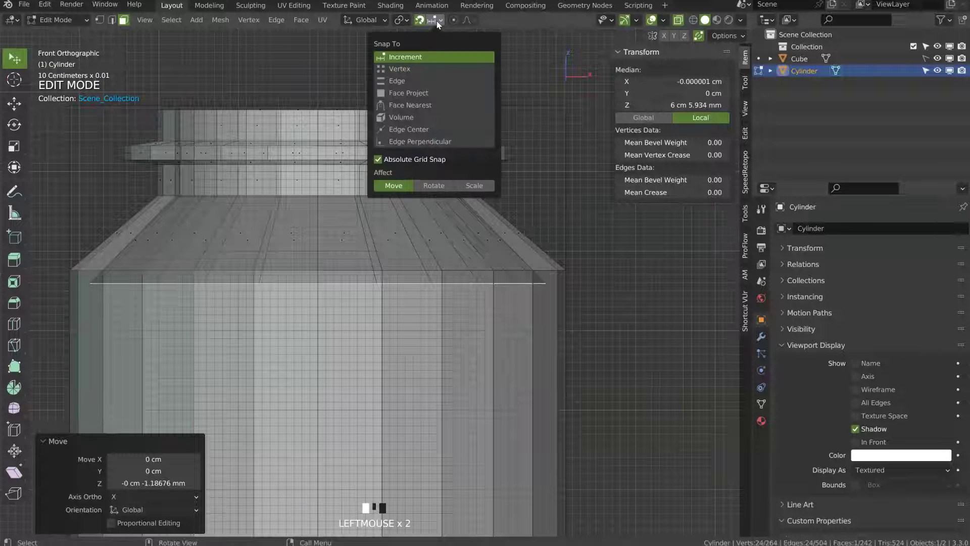
pyautogui.click(396, 69)
pyautogui.press('g')
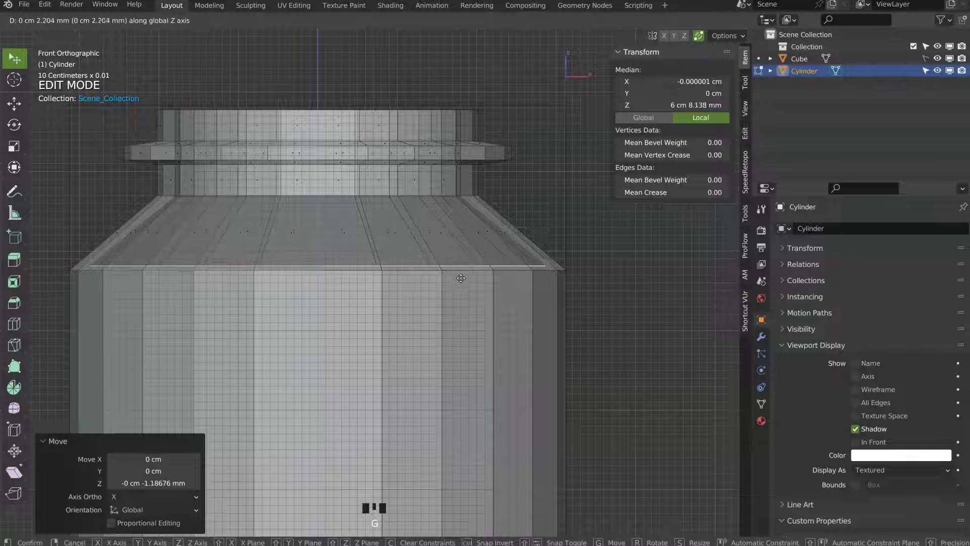
pyautogui.click(442, 276)
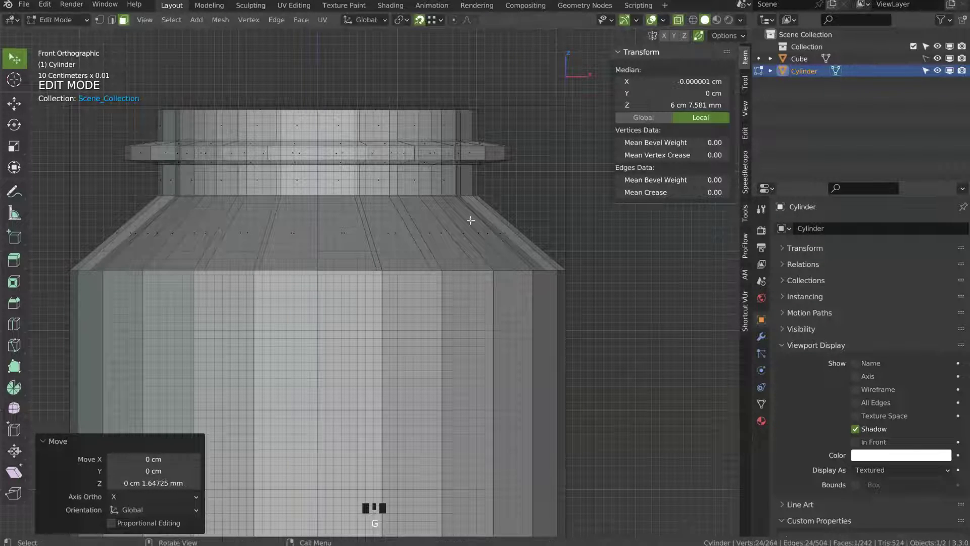
# - Select the inner edge loop at the neck's base and snap it vertically to the height of the outer neck edge
pyautogui.press('1')
pyautogui.keyDown('alt'); pyautogui.click(367, 200); pyautogui.keyUp('alt')
pyautogui.moveTo(354, 174); pyautogui.dragTo(330, 201, button='middle')
pyautogui.press('Tab')
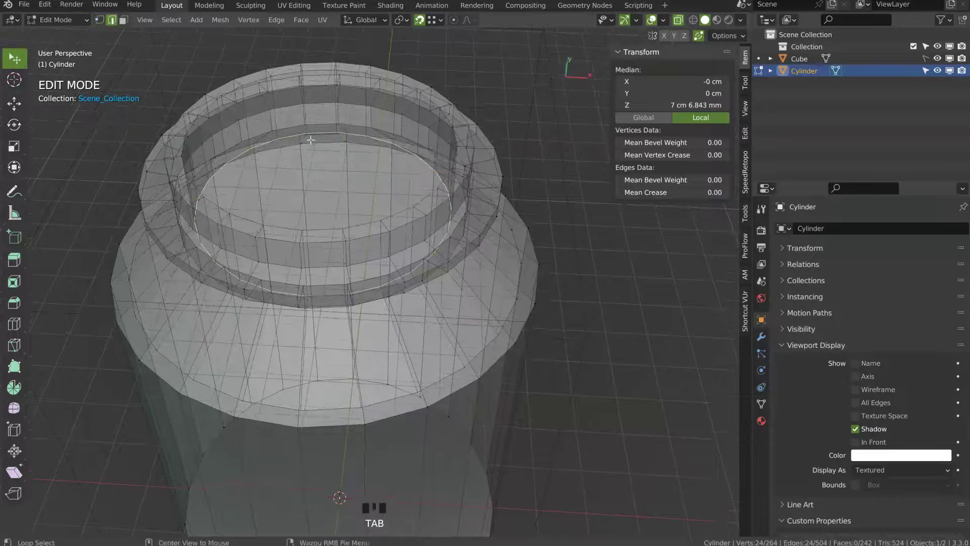
pyautogui.keyDown('alt'); pyautogui.click(320, 133); pyautogui.keyUp('alt')
pyautogui.keyDown('alt'); pyautogui.click(311, 112); pyautogui.keyUp('alt')
pyautogui.keyDown('alt'); pyautogui.click(318, 77); pyautogui.keyUp('alt')
pyautogui.press('Tab')
pyautogui.keyDown('alt'); pyautogui.click(330, 135); pyautogui.keyUp('alt')
pyautogui.moveTo(414, 130); pyautogui.dragTo(415, 97, button='middle')
pyautogui.press('KP_1')
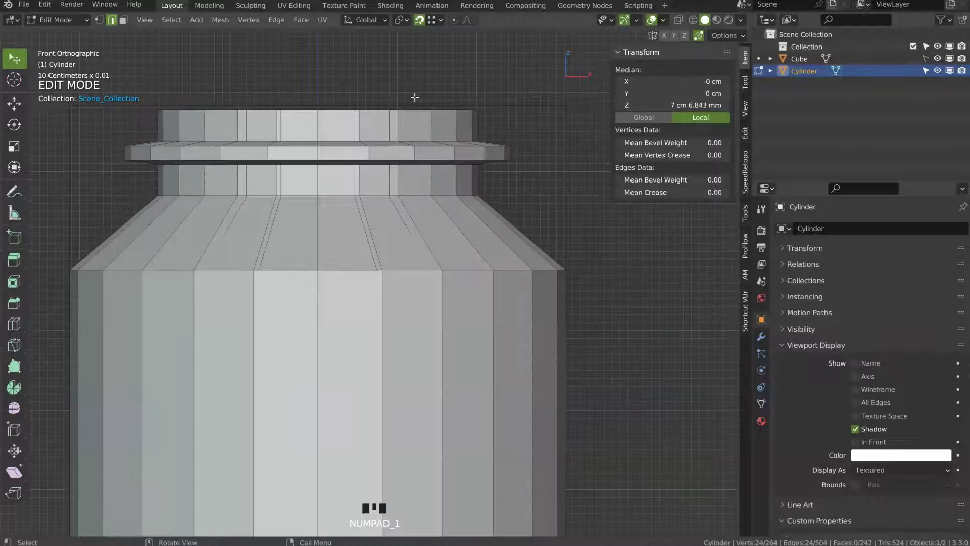
pyautogui.press('z')
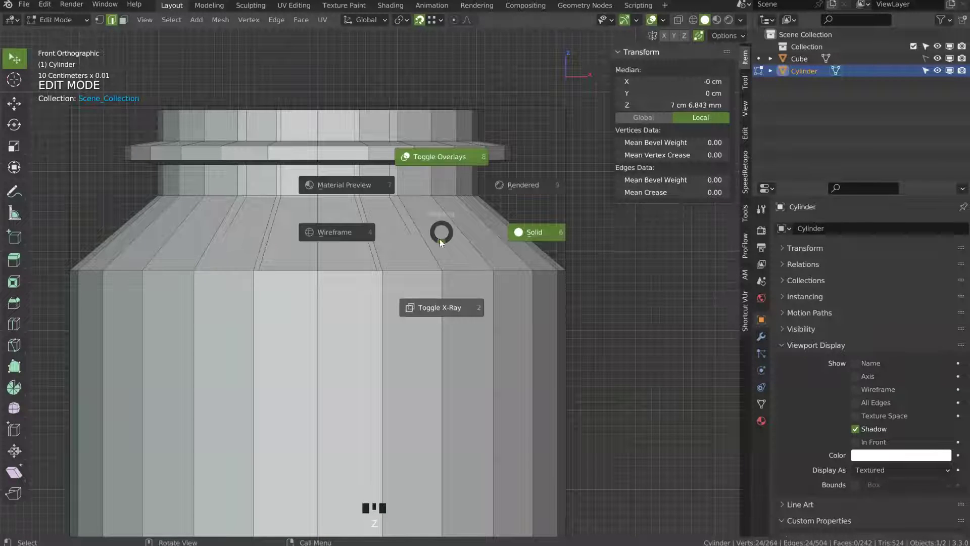
pyautogui.click(458, 279)
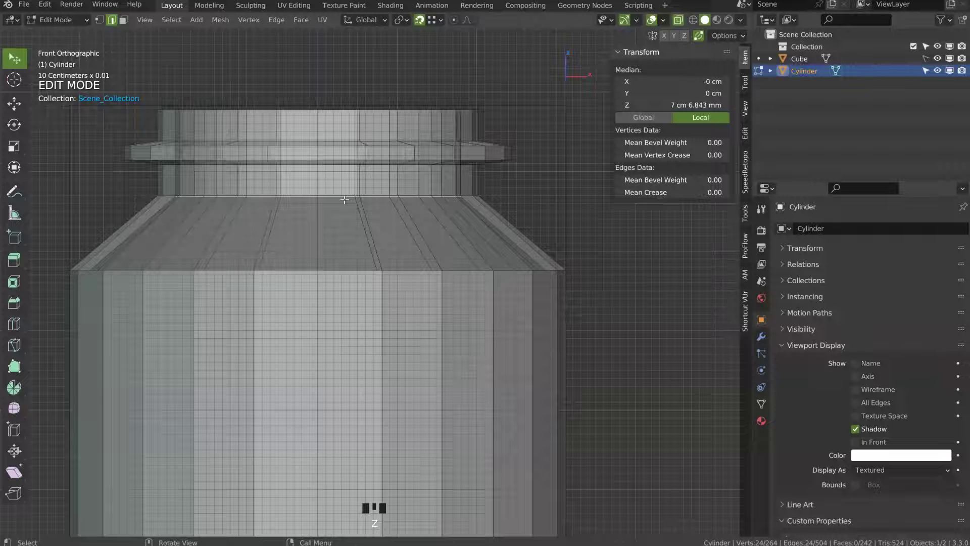
pyautogui.press('g')
pyautogui.press('z')
pyautogui.click(361, 196)
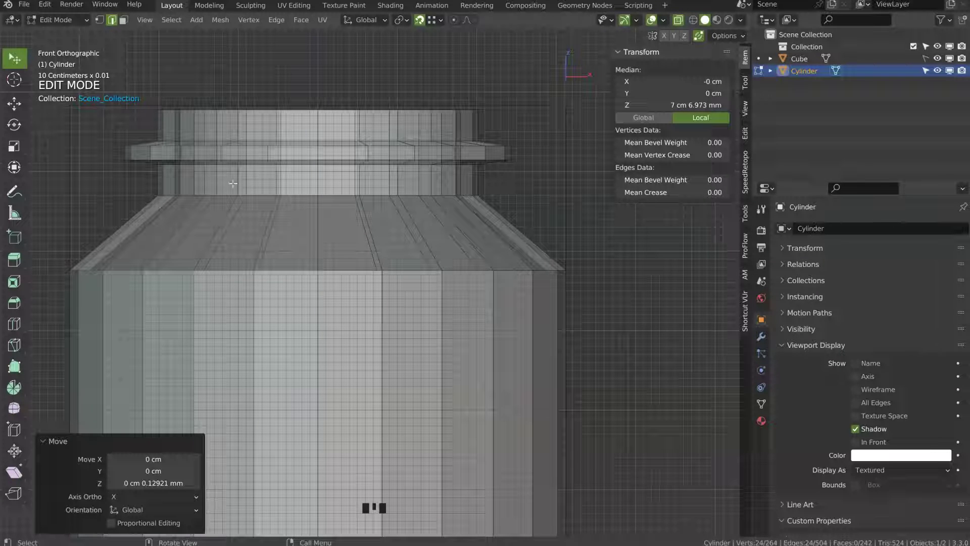
# - Extrude the inner face below the shoulder about 64.3 mm down to hollow out the jar's body
pyautogui.keyDown('ctrl'); pyautogui.moveTo(351, 201); pyautogui.dragTo(406, 145, button='middle'); pyautogui.keyUp('ctrl')
pyautogui.press('Tab')
pyautogui.click(363, 178)
pyautogui.click(349, 255)
pyautogui.press('KP_1')
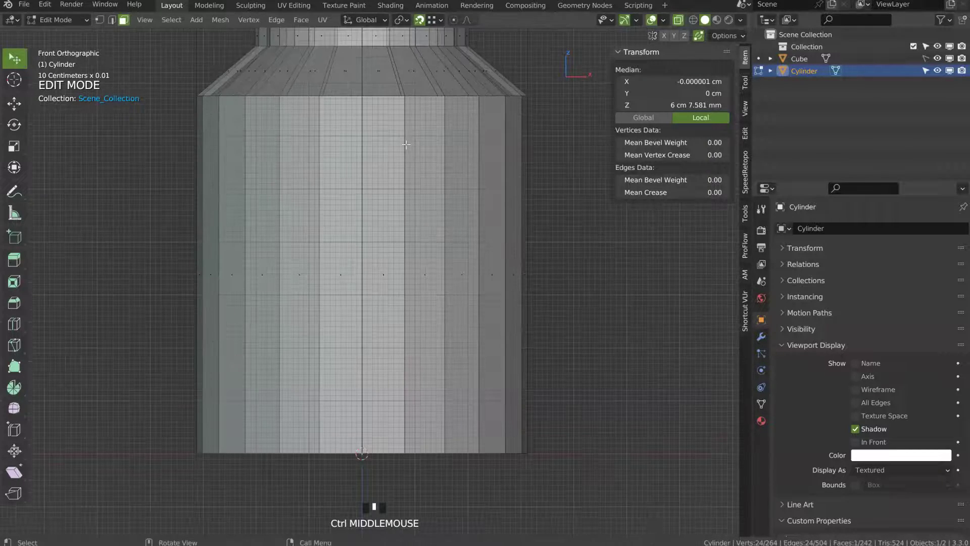
pyautogui.press('e')
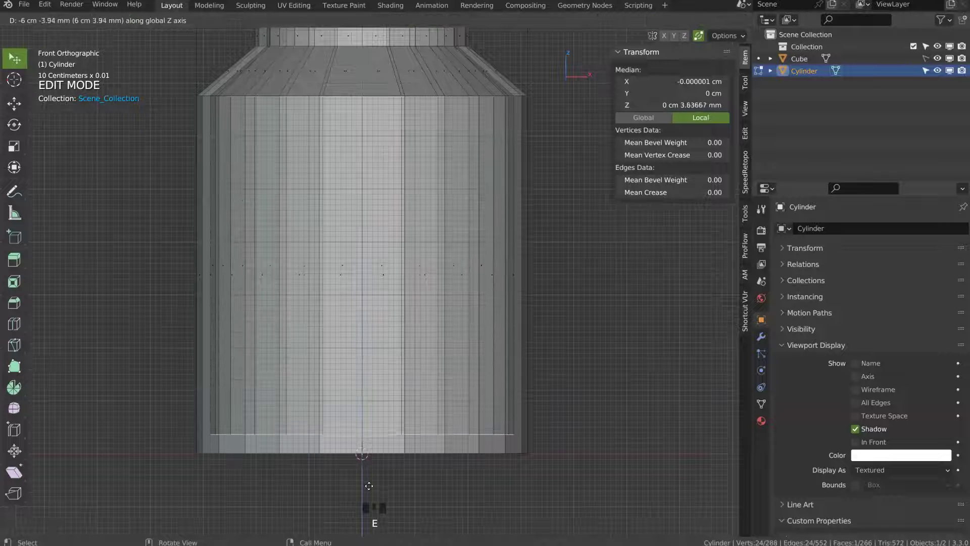
pyautogui.click(368, 490)
pyautogui.click(441, 73)
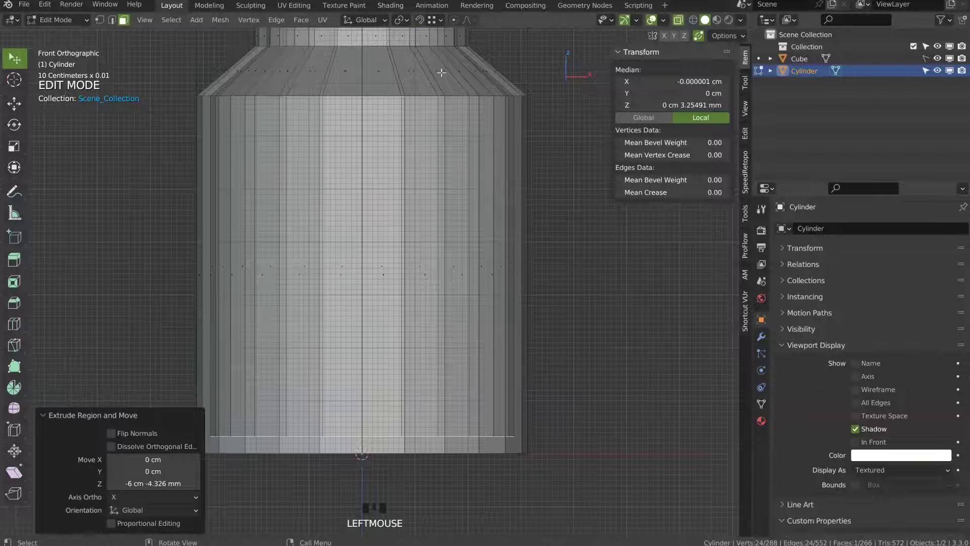
# - Turn snapping on and raise the jar's interior floor about 0.7 mm
pyautogui.keyDown('shift'); pyautogui.moveTo(342, 325); pyautogui.dragTo(421, 285, button='middle'); pyautogui.keyUp('shift')
pyautogui.click(419, 20)
pyautogui.press('g')
pyautogui.press('z')
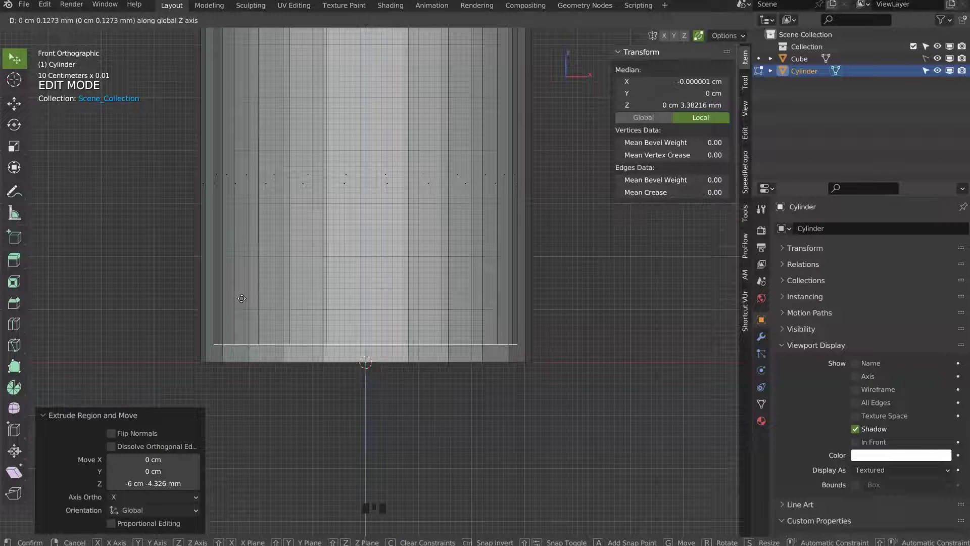
pyautogui.click(260, 293)
# - Turn off X-Ray and inset the jar's outer bottom face about 5.6 mm with Outset off
pyautogui.moveTo(260, 293); pyautogui.dragTo(378, 218, button='middle')
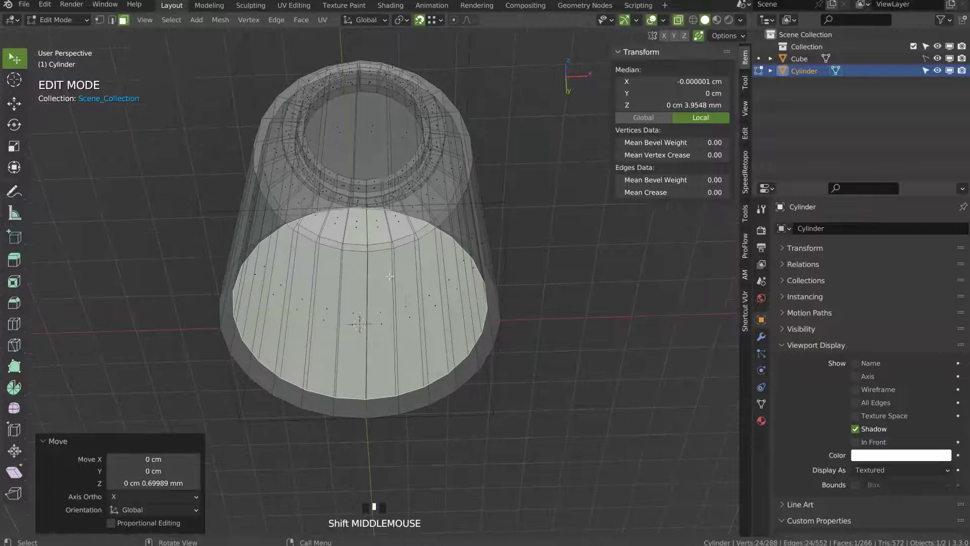
pyautogui.press('Tab')
pyautogui.keyDown('ctrl'); pyautogui.moveTo(398, 307); pyautogui.dragTo(377, 302, button='middle'); pyautogui.keyUp('ctrl')
pyautogui.click(357, 333)
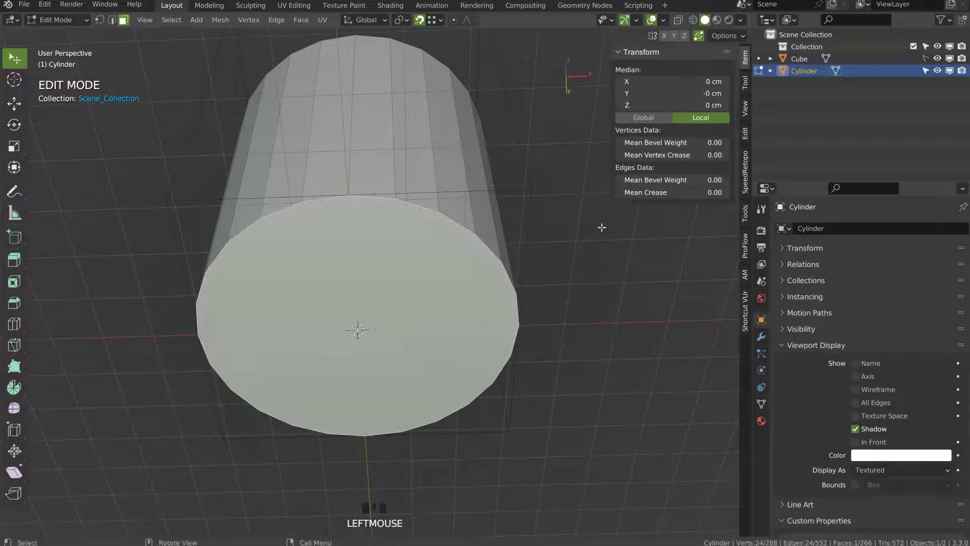
pyautogui.press('i')
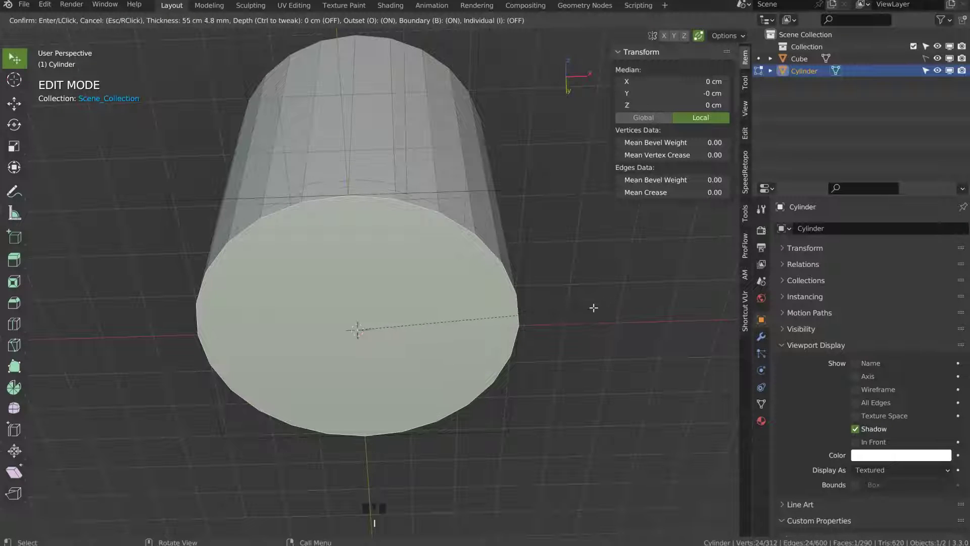
pyautogui.press('o')
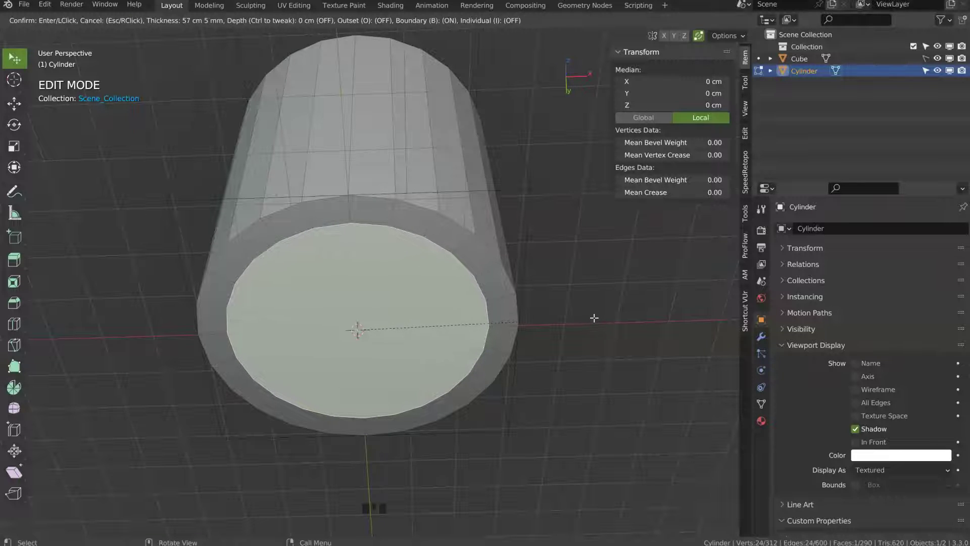
pyautogui.click(595, 319)
# - Recess the underside with two further insets, about 8 mm thick and 2.6 mm deep, and about 13.5 mm thick and 1.8 mm deep
pyautogui.moveTo(472, 279); pyautogui.dragTo(453, 267, button='middle')
pyautogui.press('i')
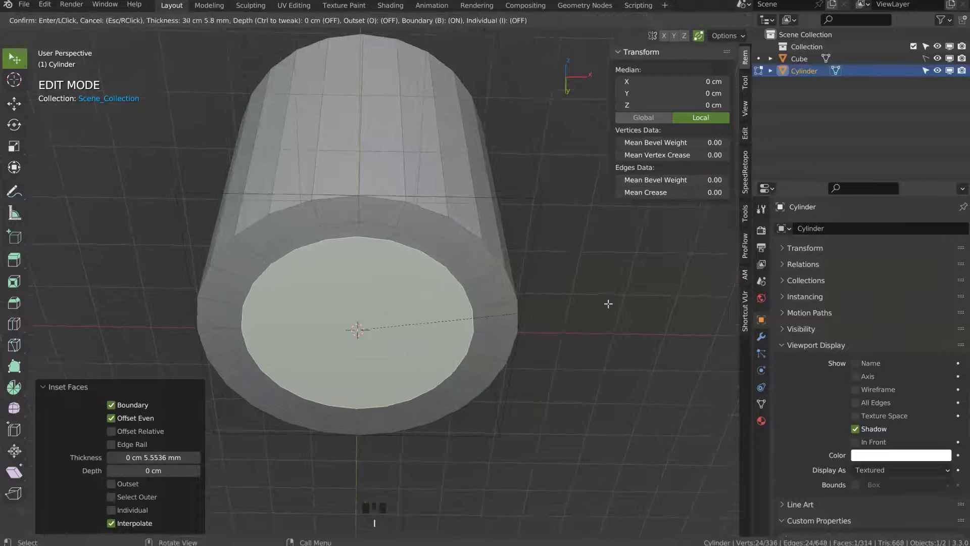
pyautogui.press('ctrl')
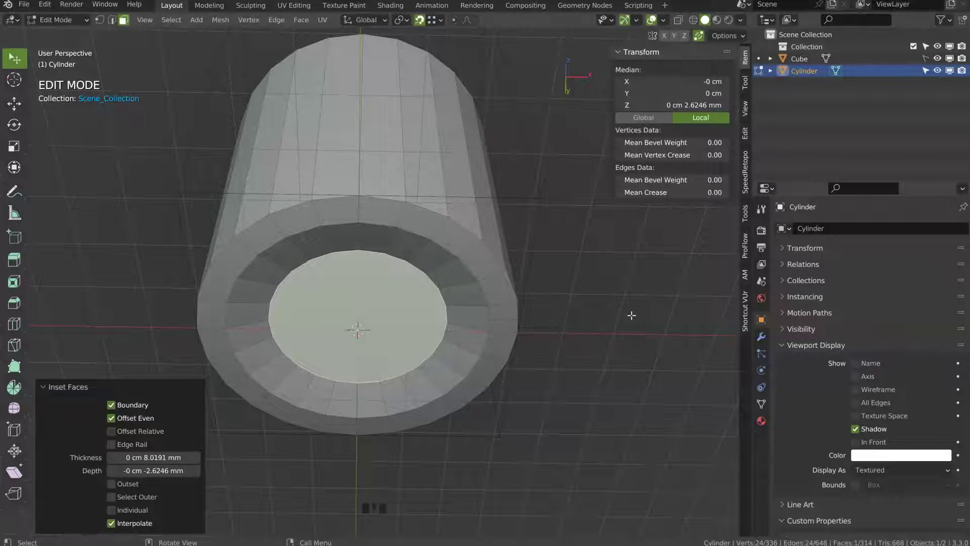
pyautogui.press('ctrl')
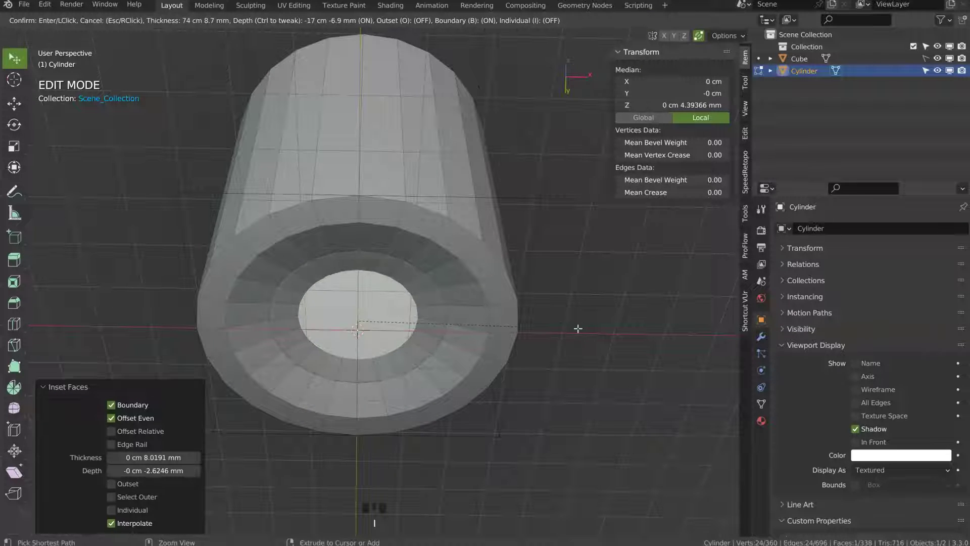
pyautogui.click(537, 329)
pyautogui.keyDown('ctrl'); pyautogui.moveTo(526, 322); pyautogui.dragTo(503, 276, button='middle'); pyautogui.keyUp('ctrl')
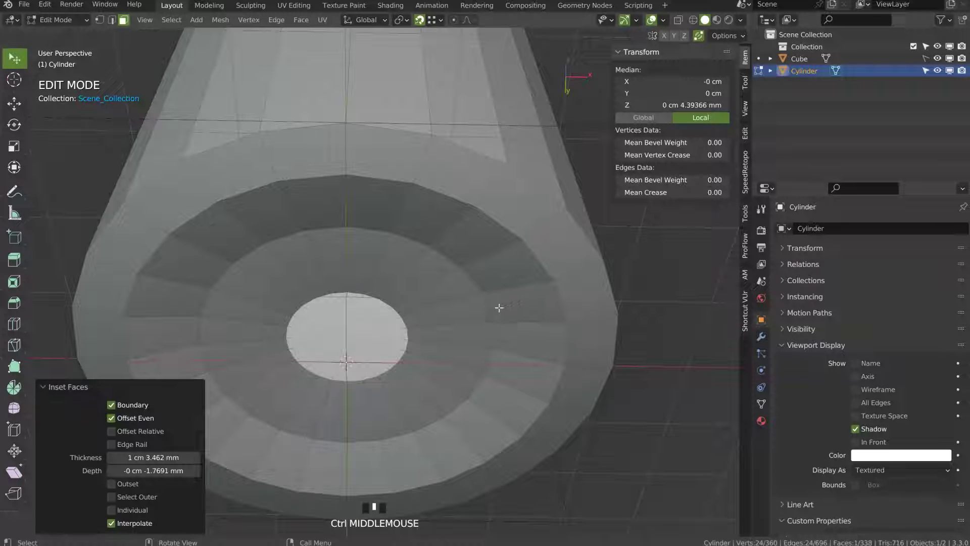
# - Turn on X-Ray and inset the centre face of the underside recess about 3.7 mm thick and 0.3 mm deep
pyautogui.moveTo(439, 291)
pyautogui.mouseDown(button='middle')
pyautogui.moveTo(478, 287)
pyautogui.moveTo(469, 284)
pyautogui.moveTo(480, 277)
pyautogui.moveTo(443, 283)
pyautogui.mouseUp(button='middle')
pyautogui.hotkey('alt', 'z')
pyautogui.press('KP_1')
pyautogui.keyDown('ctrl'); pyautogui.moveTo(515, 210); pyautogui.dragTo(366, 293, button='middle'); pyautogui.keyUp('ctrl')
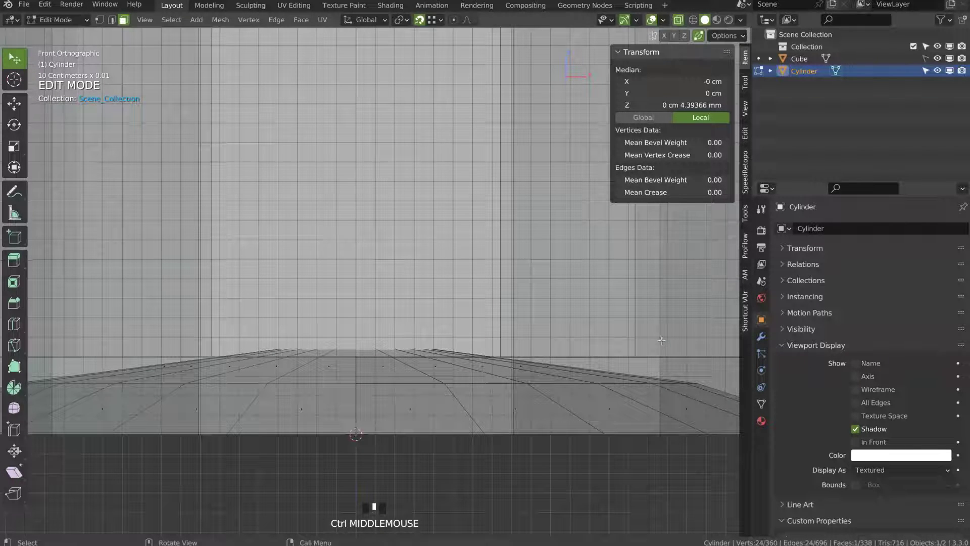
pyautogui.press('i')
pyautogui.press('ctrl')
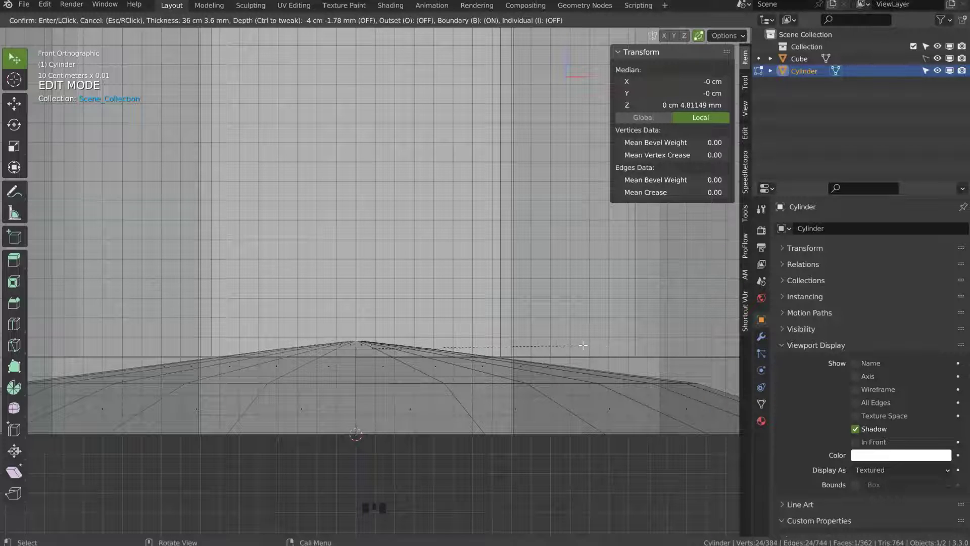
pyautogui.click(583, 345)
# - Merge the vertices around the underside's innermost face at their centre
pyautogui.moveTo(583, 345); pyautogui.dragTo(501, 279, button='middle')
pyautogui.rightClick(446, 278)
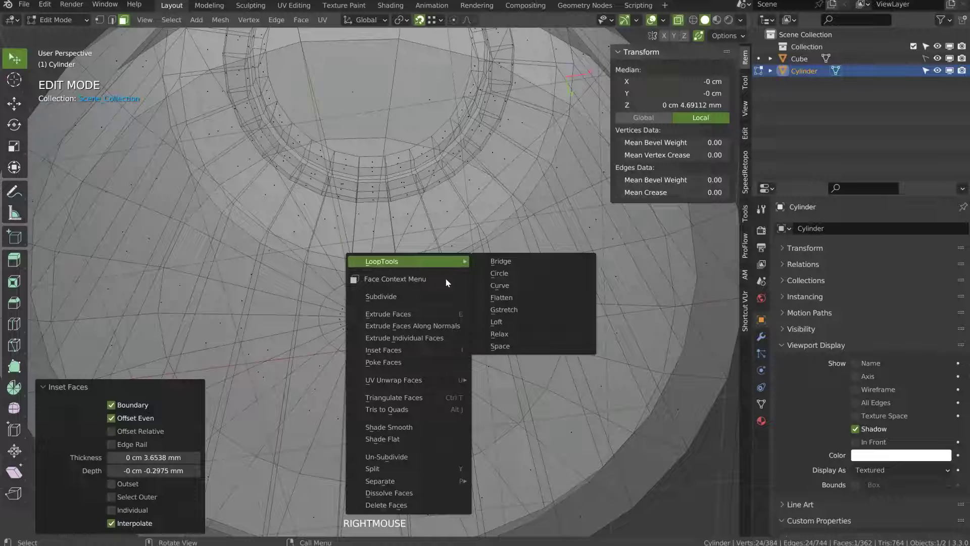
pyautogui.press('Tab')
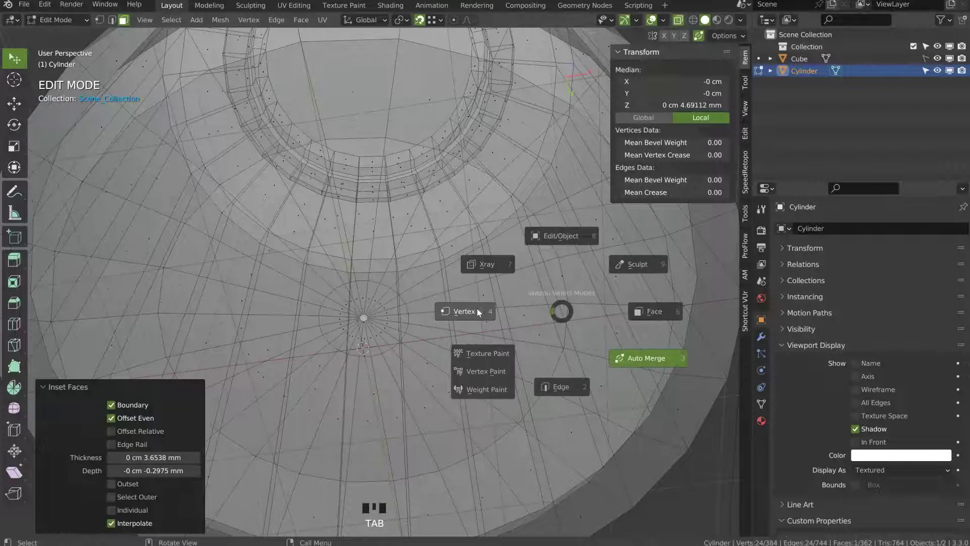
pyautogui.click(477, 309)
pyautogui.rightClick(418, 278)
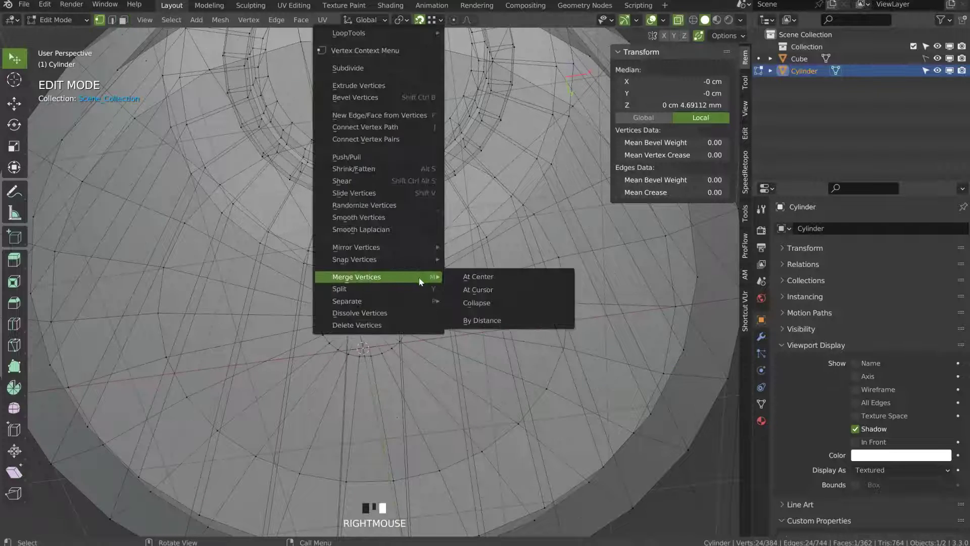
pyautogui.click(492, 278)
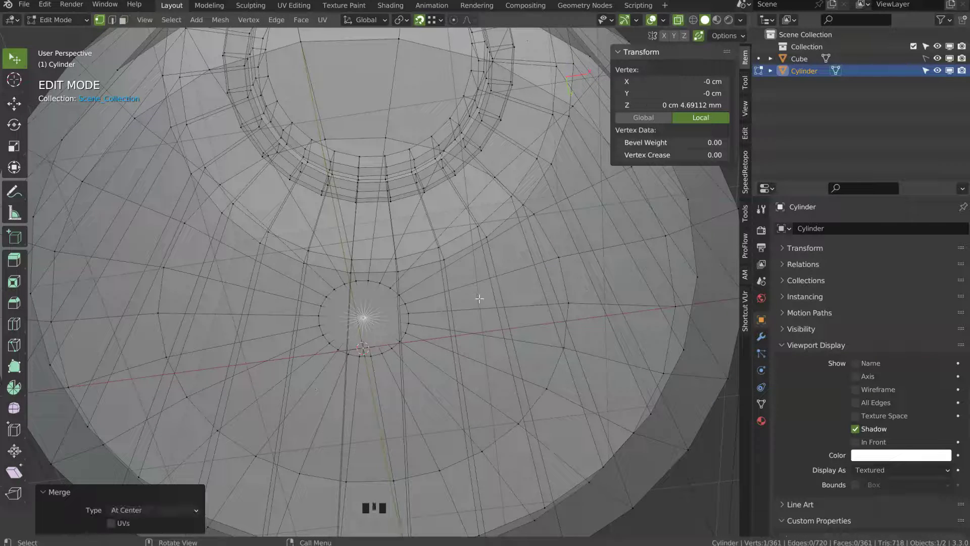
pyautogui.press('Tab')
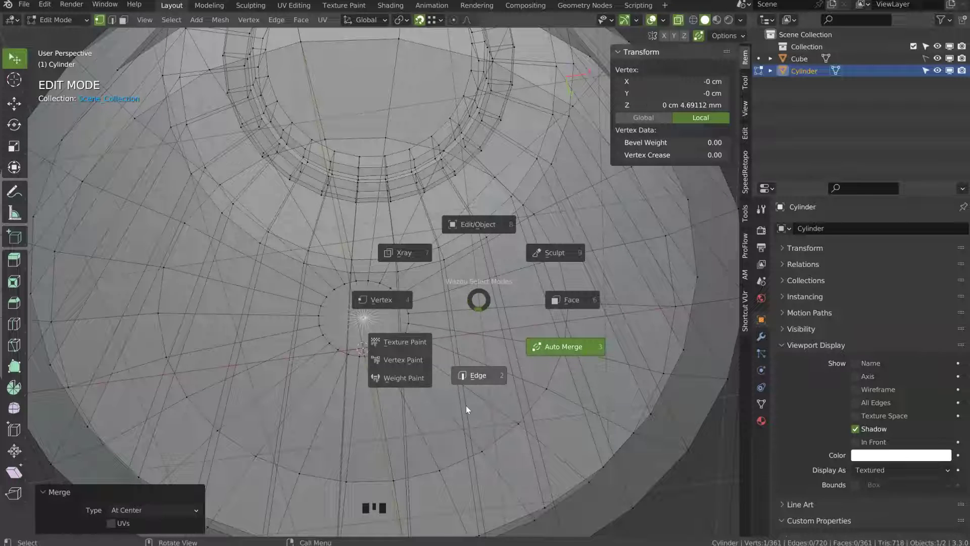
pyautogui.press('Escape')
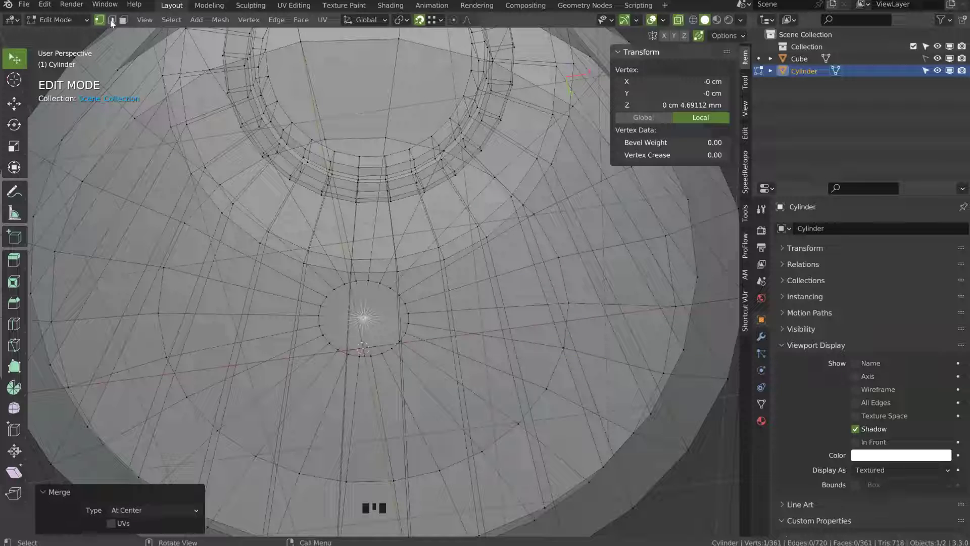
# - Inset the jar's interior floor face about 3.5 mm with no depth
pyautogui.moveTo(394, 284); pyautogui.dragTo(323, 290, button='middle')
pyautogui.press('Tab')
pyautogui.moveTo(371, 310); pyautogui.dragTo(360, 199, button='middle')
pyautogui.keyDown('shift'); pyautogui.moveTo(386, 348); pyautogui.dragTo(375, 227, button='middle'); pyautogui.keyUp('shift')
pyautogui.click(396, 339)
pyautogui.keyDown('ctrl'); pyautogui.moveTo(396, 340); pyautogui.dragTo(375, 313, button='middle'); pyautogui.keyUp('ctrl')
pyautogui.press('KP_1')
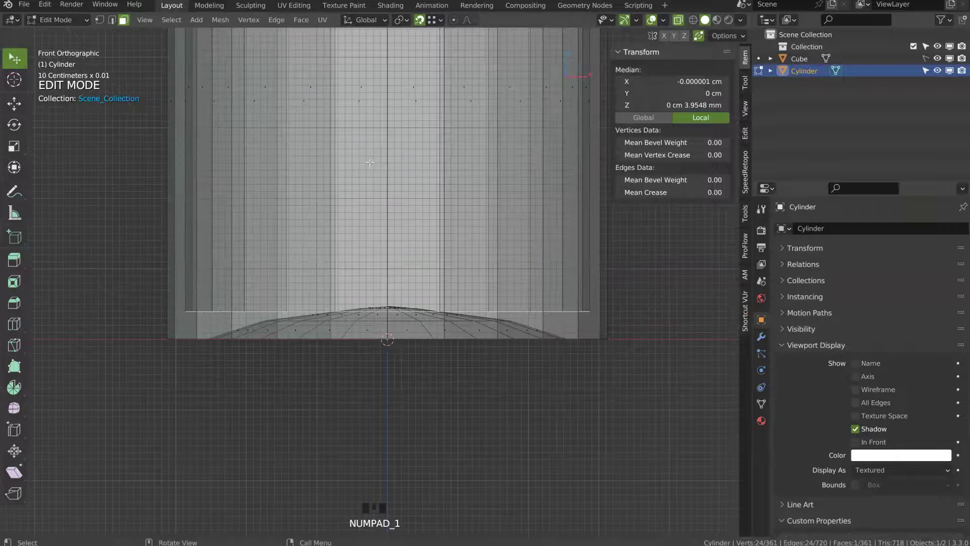
pyautogui.keyDown('ctrl'); pyautogui.moveTo(371, 167); pyautogui.dragTo(374, 147, button='middle'); pyautogui.keyUp('ctrl')
pyautogui.keyDown('shift'); pyautogui.moveTo(708, 308); pyautogui.dragTo(629, 288, button='middle'); pyautogui.keyUp('shift')
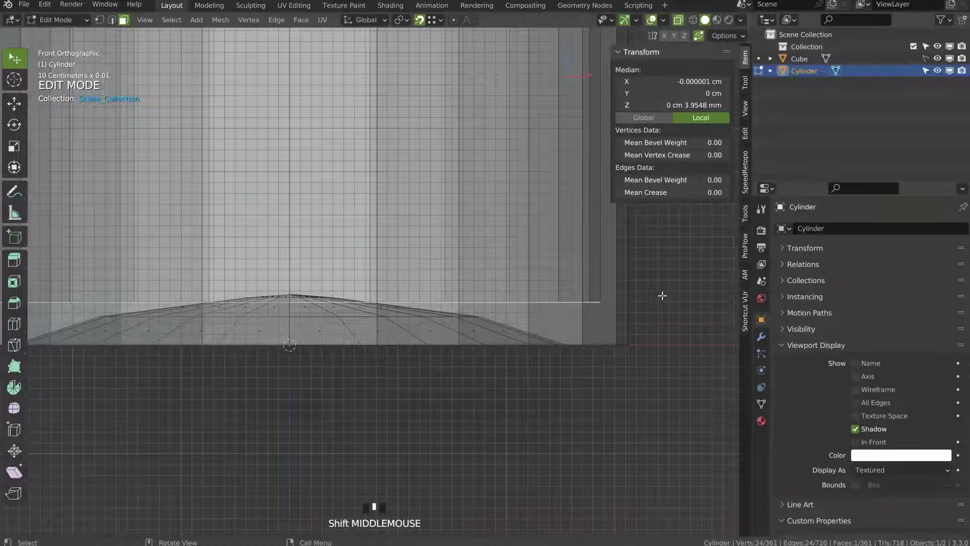
pyautogui.press('i')
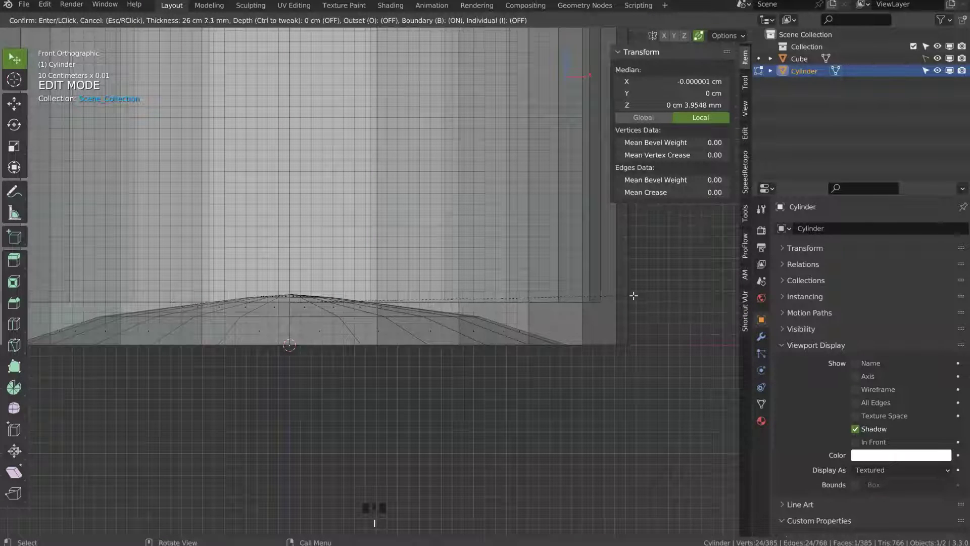
pyautogui.click(625, 294)
pyautogui.moveTo(625, 294); pyautogui.dragTo(568, 272, button='middle')
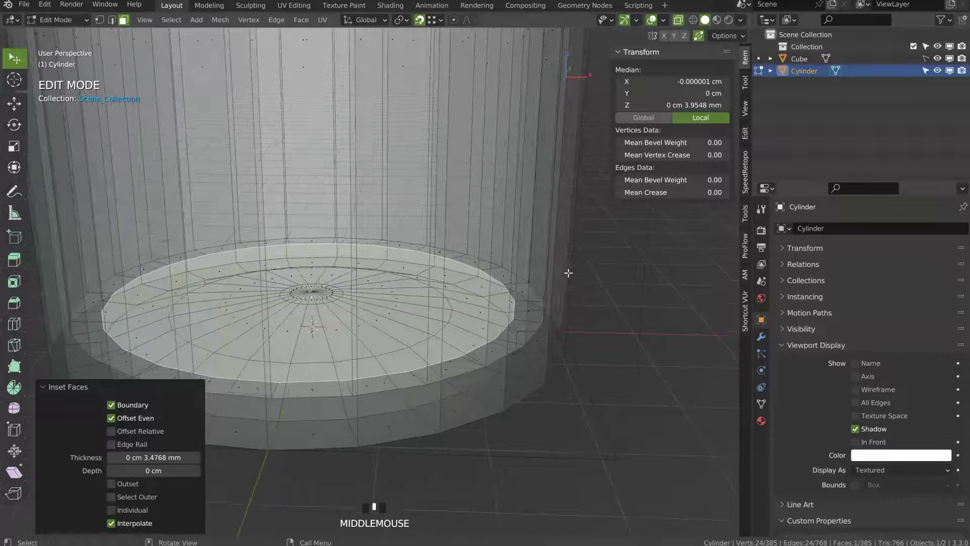
# - Dome the interior floor with two insets, about 7.7 mm thick and 2.1 mm high, and about 12.5 mm thick and 1.1 mm high
pyautogui.press('i')
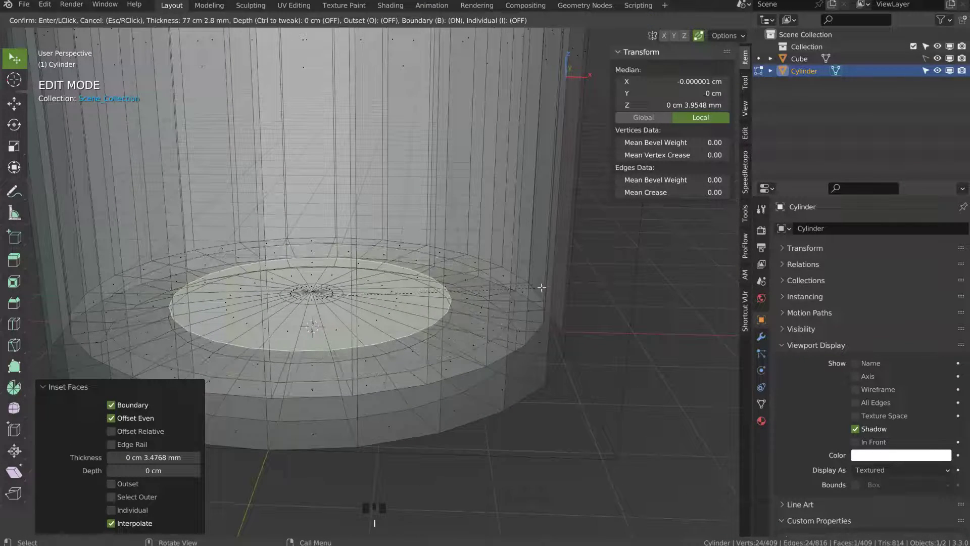
pyautogui.click(452, 307)
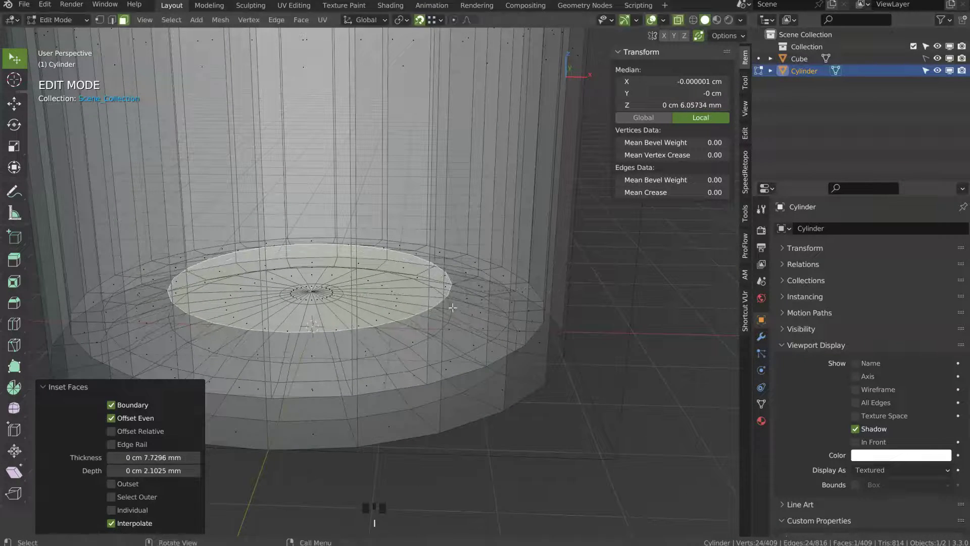
pyautogui.moveTo(462, 295); pyautogui.dragTo(552, 286, button='middle')
pyautogui.press('i')
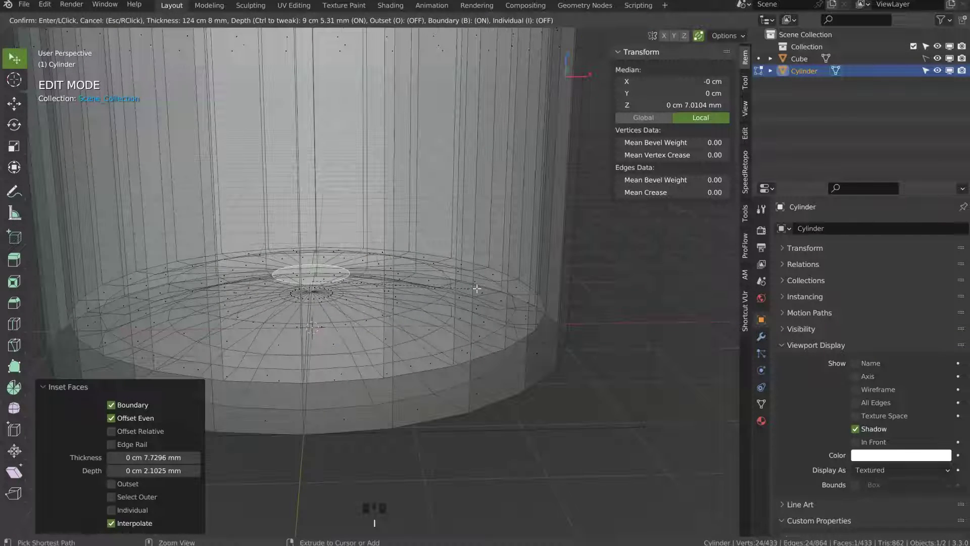
pyautogui.click(478, 268)
# - Inset the small face at the top of the interior dome about 3.5 mm thick and 0.6 mm high
pyautogui.moveTo(478, 269); pyautogui.dragTo(559, 293, button='middle')
pyautogui.press('i')
pyautogui.press('ctrl')
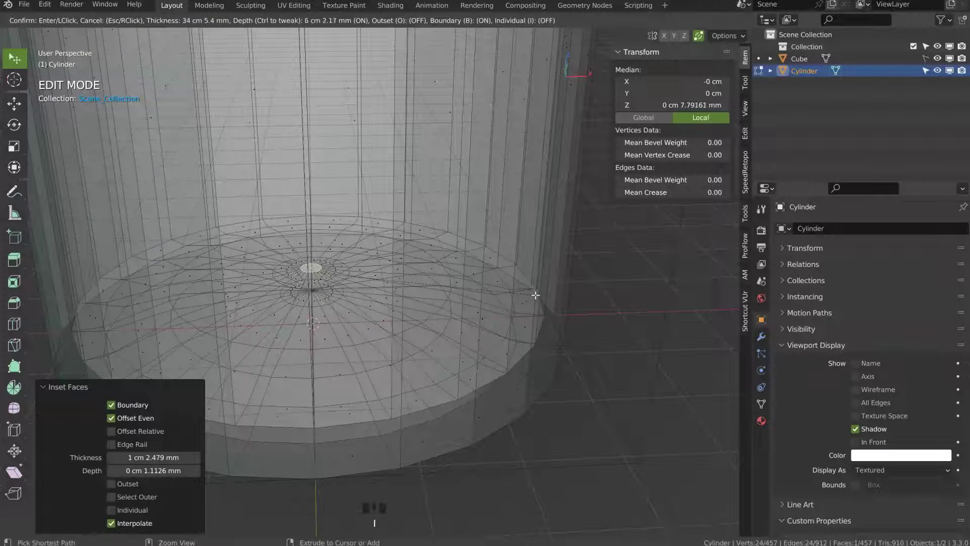
pyautogui.click(534, 295)
pyautogui.moveTo(535, 294); pyautogui.dragTo(514, 258, button='middle')
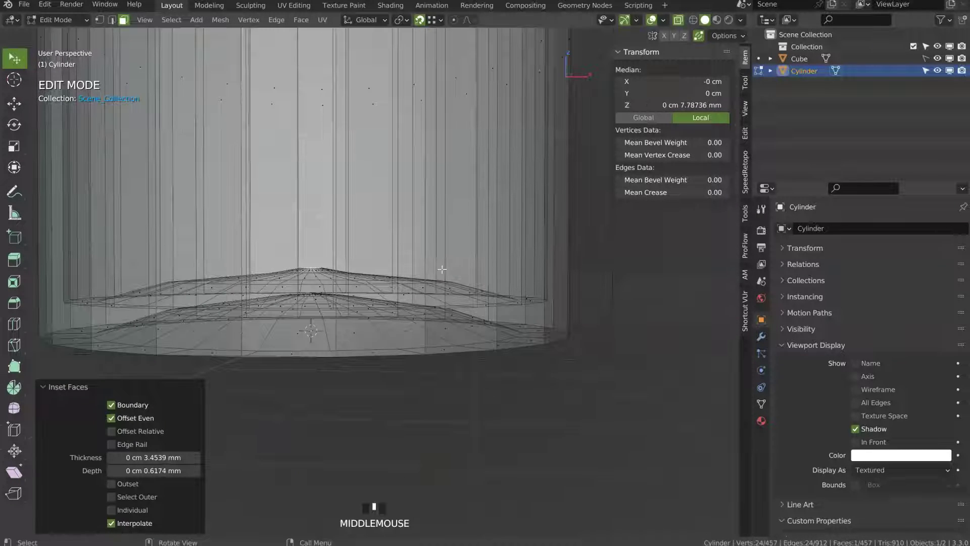
# - Merge the vertices of the interior dome's innermost face at their centre
pyautogui.rightClick(441, 269)
pyautogui.press('Tab')
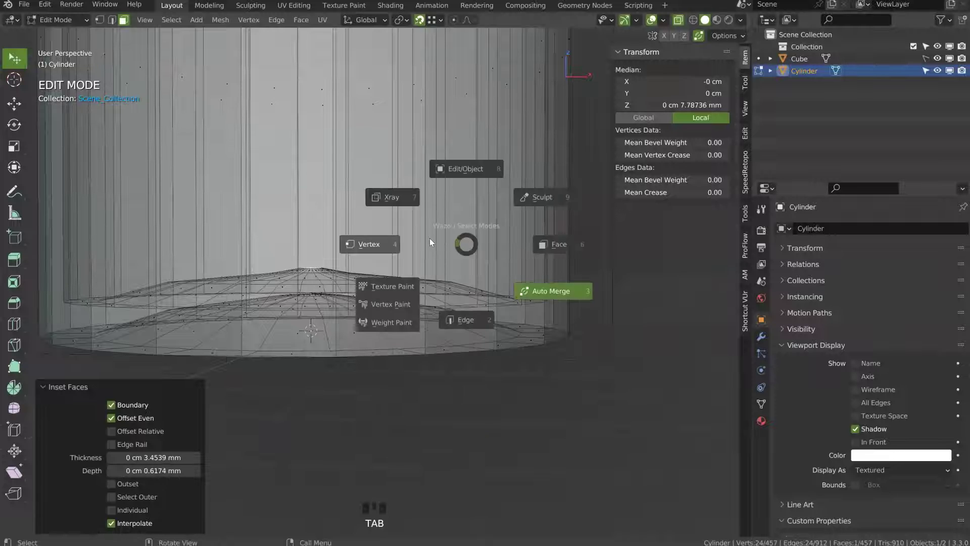
pyautogui.click(430, 238)
pyautogui.rightClick(427, 241)
pyautogui.moveTo(417, 250)
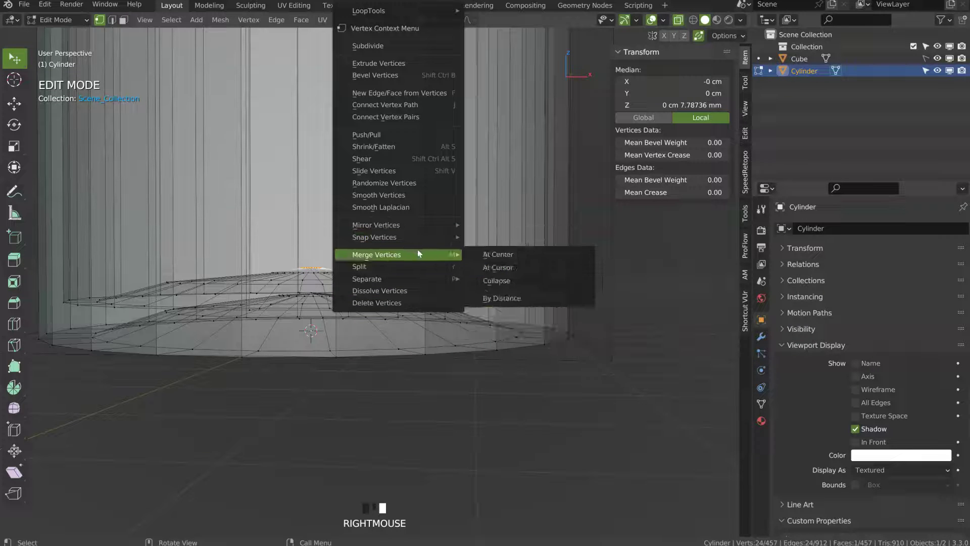
pyautogui.click(497, 254)
# - Lower the interior dome's centre vertex about 0.3 mm along Z
pyautogui.keyDown('ctrl'); pyautogui.moveTo(334, 276); pyautogui.dragTo(339, 236, button='middle'); pyautogui.keyUp('ctrl')
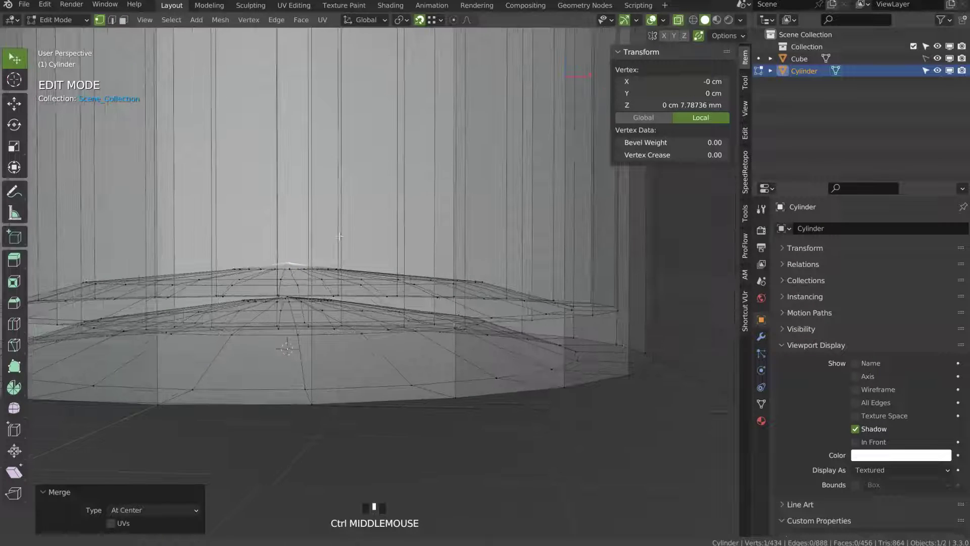
pyautogui.moveTo(393, 270); pyautogui.dragTo(394, 273, button='middle')
pyautogui.press('g')
pyautogui.press('x')
pyautogui.press('z')
pyautogui.click(369, 262)
# - Turn off X-Ray and duplicate in place the face loops on top of the neck and around its outer wall above the rim
pyautogui.keyDown('ctrl'); pyautogui.moveTo(441, 195); pyautogui.dragTo(438, 265, button='middle'); pyautogui.keyUp('ctrl')
pyautogui.moveTo(407, 269); pyautogui.dragTo(439, 268, button='middle')
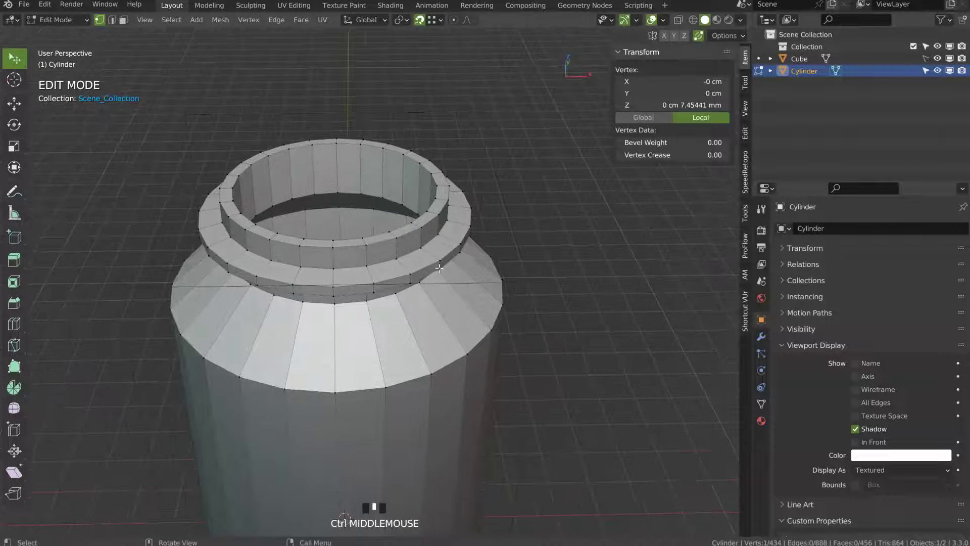
pyautogui.keyDown('ctrl'); pyautogui.moveTo(405, 164); pyautogui.dragTo(302, 259, button='middle'); pyautogui.keyUp('ctrl')
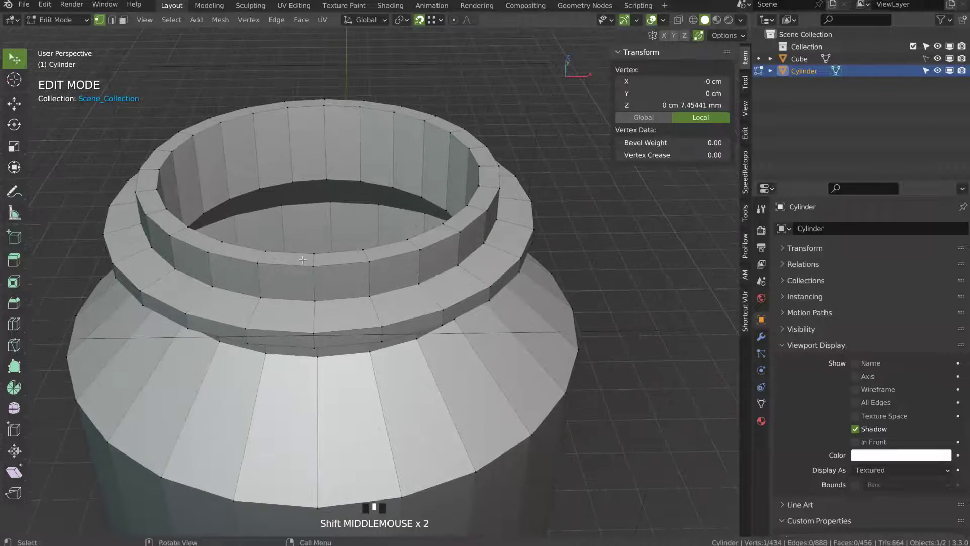
pyautogui.press('Tab')
pyautogui.keyDown('alt'); pyautogui.click(410, 245); pyautogui.keyUp('alt')
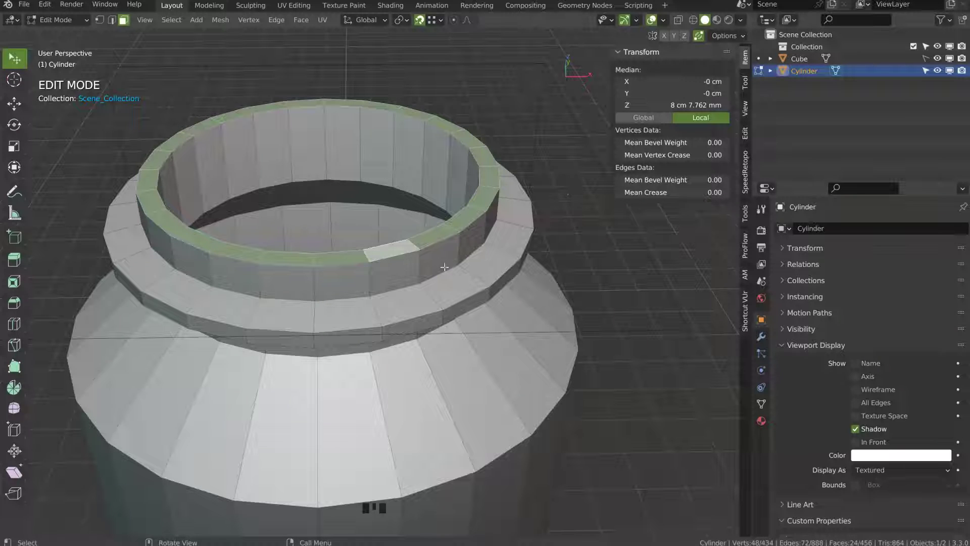
pyautogui.keyDown('alt'); pyautogui.click(418, 266); pyautogui.keyUp('alt')
pyautogui.keyDown('alt'); pyautogui.keyDown('shift'); pyautogui.click(418, 246); pyautogui.keyUp('shift'); pyautogui.keyUp('alt')
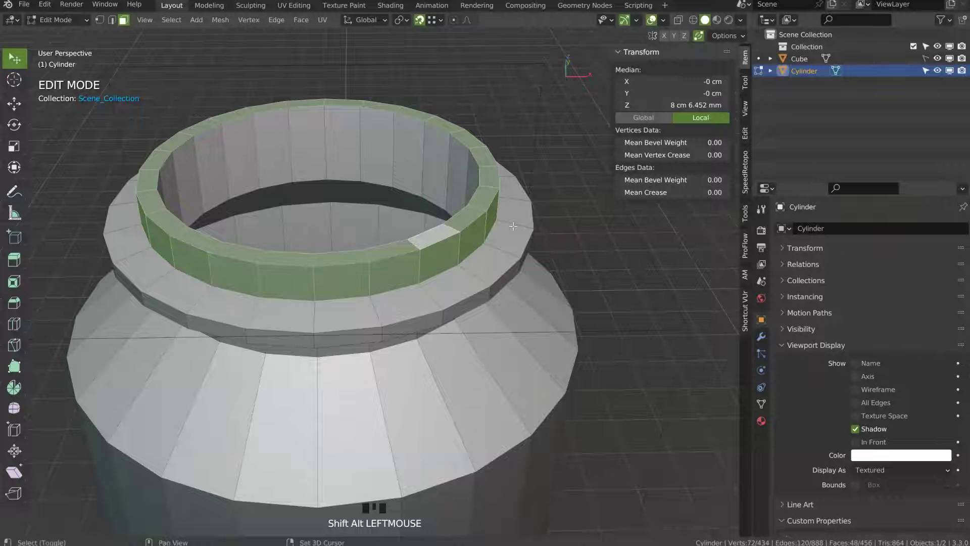
pyautogui.hotkey('shift', 'd')
pyautogui.rightClick(492, 161)
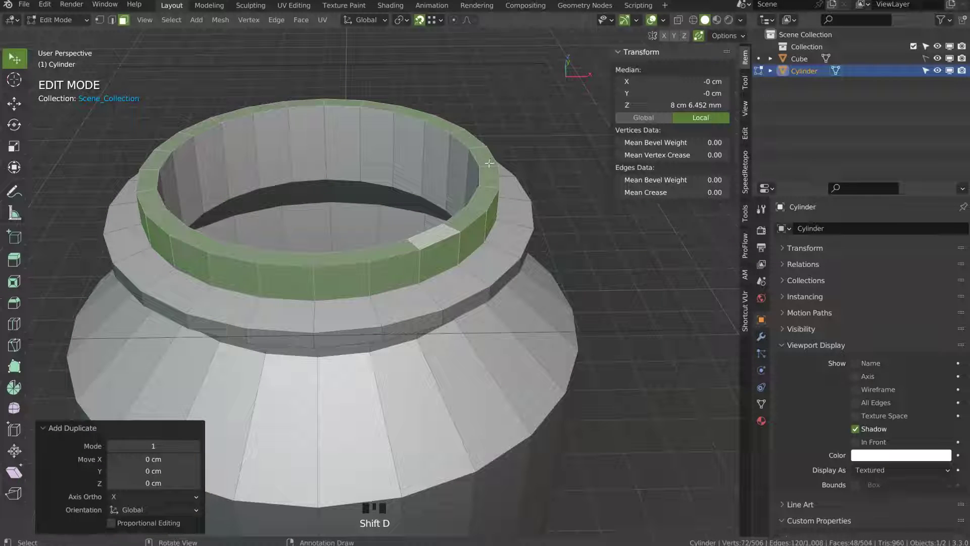
# - Turn off Auto Merge and separate the duplicated neck faces into their own object
pyautogui.press('Tab')
pyautogui.press('g')
pyautogui.rightClick(535, 135)
pyautogui.press('p')
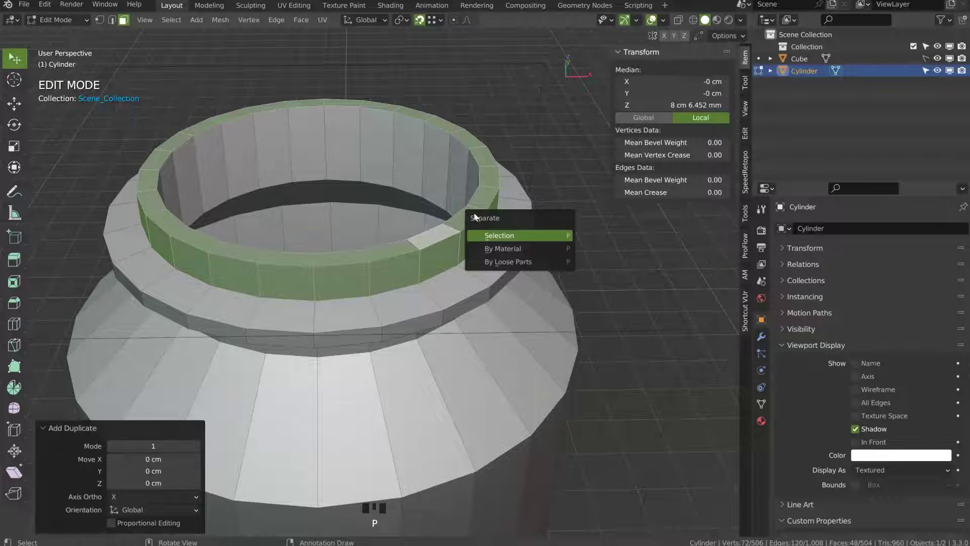
pyautogui.click(499, 238)
pyautogui.moveTo(477, 246); pyautogui.dragTo(471, 234, button='middle')
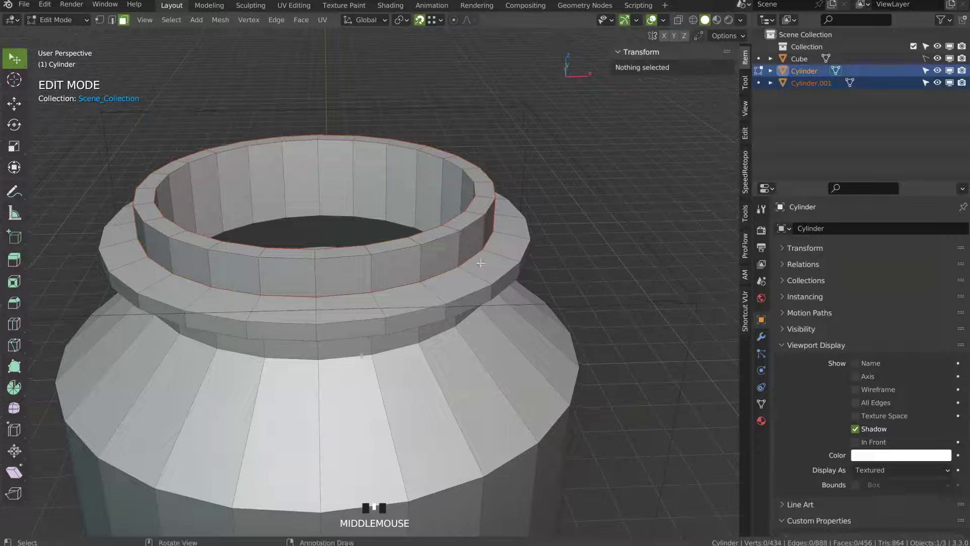
# - Leave the jar's mesh and open the separated neck ring for editing
pyautogui.press('Tab')
pyautogui.press('Tab')
pyautogui.press('Tab')
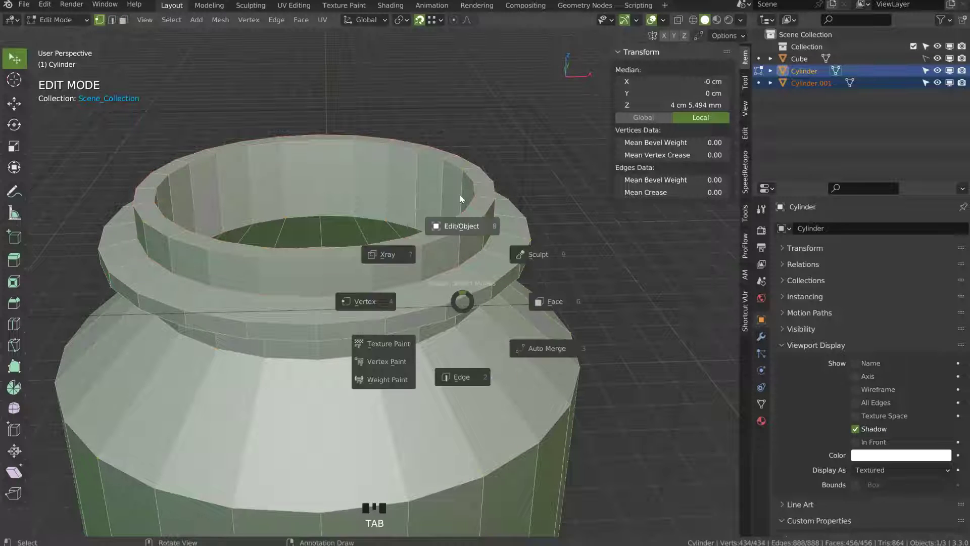
pyautogui.click(468, 226)
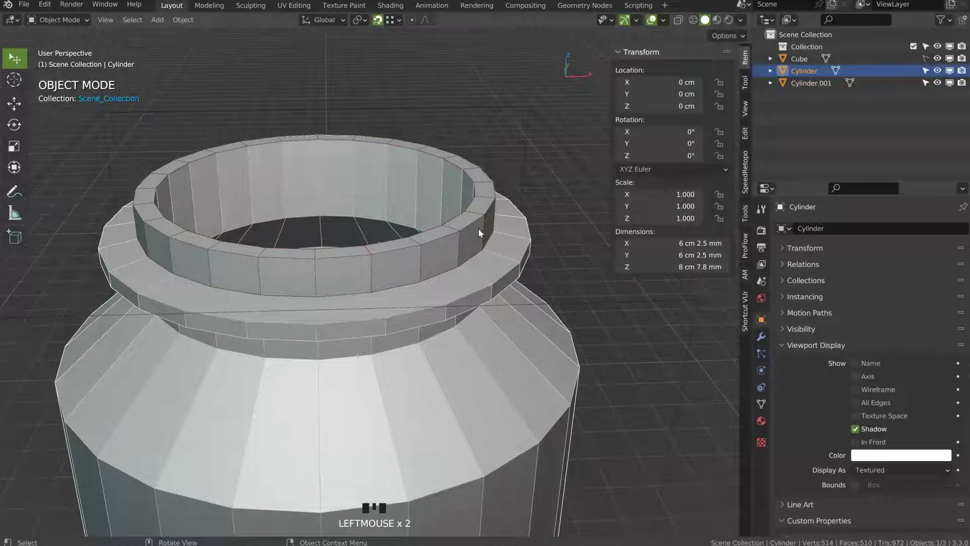
pyautogui.click(492, 202)
pyautogui.press('Tab')
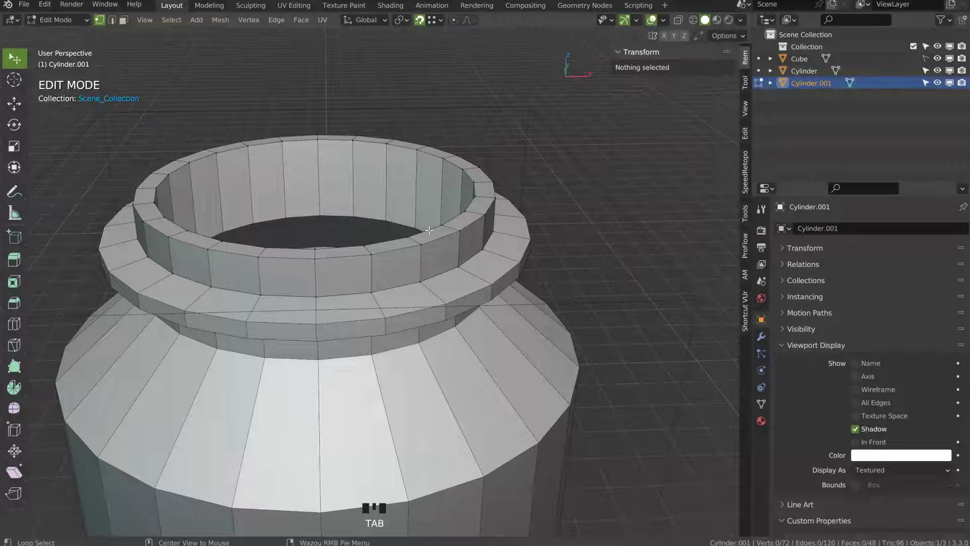
pyautogui.keyDown('alt'); pyautogui.click(523, 187); pyautogui.keyUp('alt')
pyautogui.press('a')
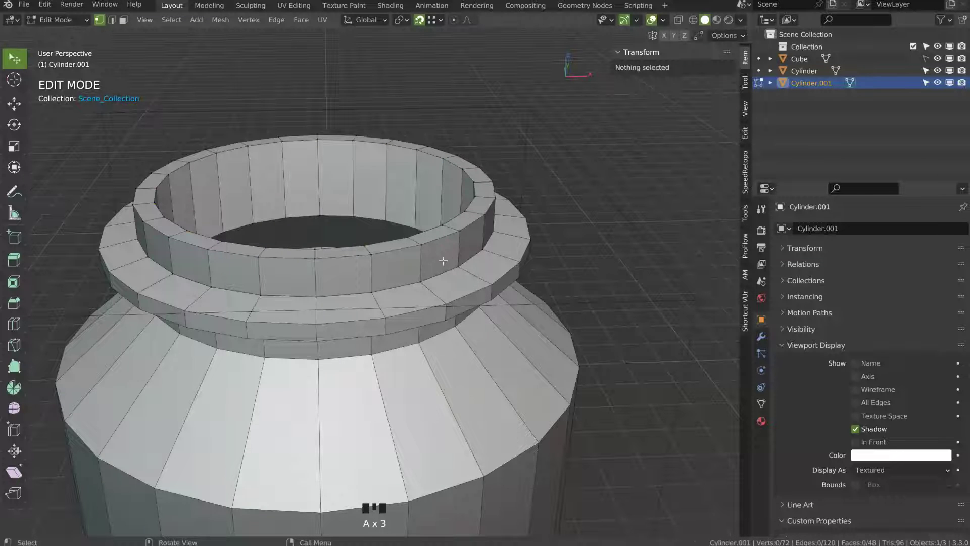
pyautogui.press('a')
pyautogui.moveTo(444, 259); pyautogui.dragTo(447, 242, button='middle')
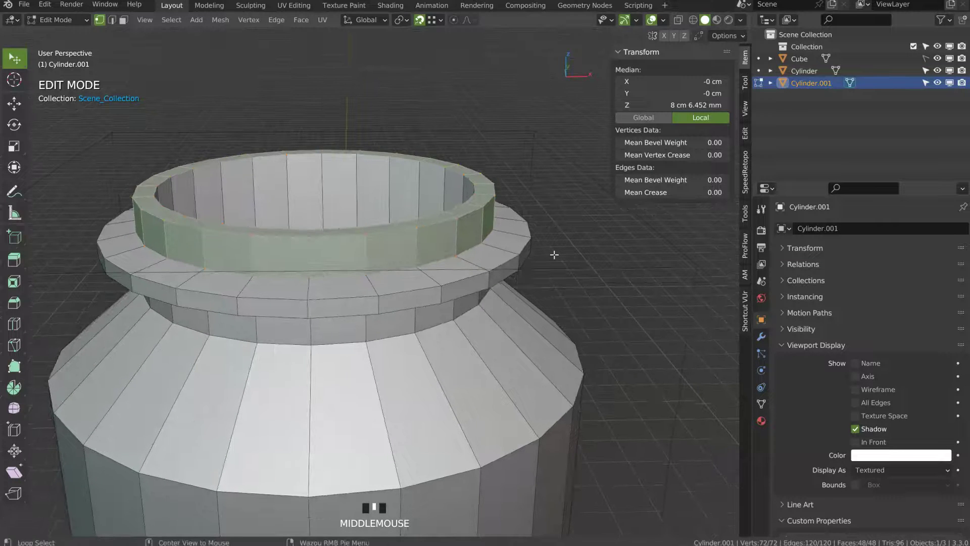
pyautogui.hotkey('alt', 's')
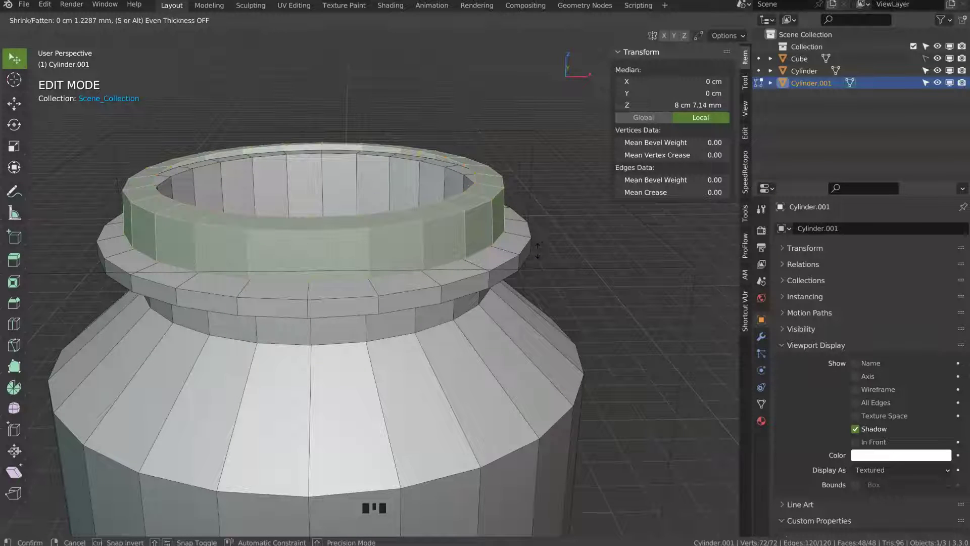
pyautogui.rightClick(538, 248)
# - Select the separated ring's outer wall faces and scale them slightly outward in the horizontal plane only
pyautogui.press('Tab')
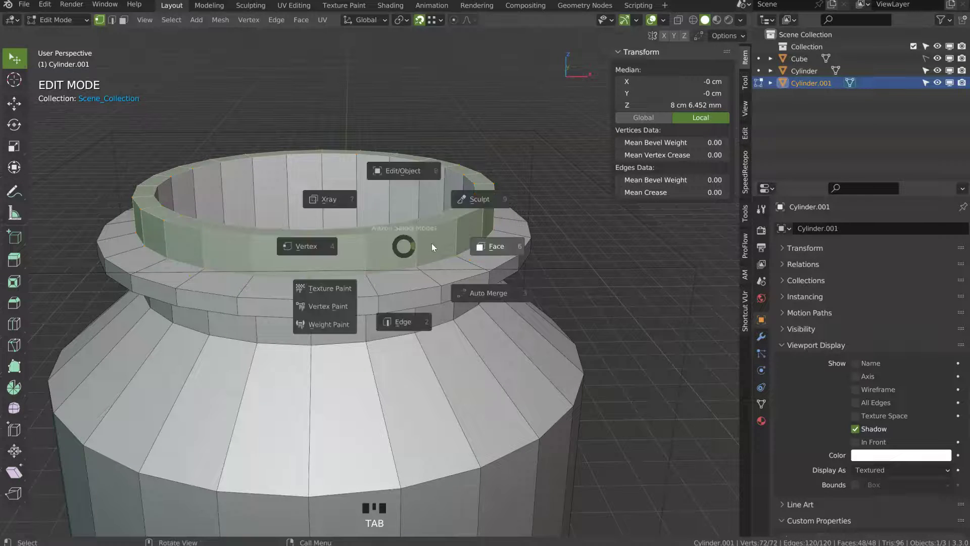
pyautogui.click(440, 244)
pyautogui.keyDown('alt'); pyautogui.click(462, 232); pyautogui.keyUp('alt')
pyautogui.keyDown('alt'); pyautogui.click(461, 231); pyautogui.keyUp('alt')
pyautogui.press('s')
pyautogui.hotkey('shift', 'z')
pyautogui.click(571, 249)
# - Select the separated ring's top face loop and raise it about 1.7 mm along Z
pyautogui.press('Tab')
pyautogui.keyDown('alt'); pyautogui.click(500, 204); pyautogui.keyUp('alt')
pyautogui.press('g')
pyautogui.press('z')
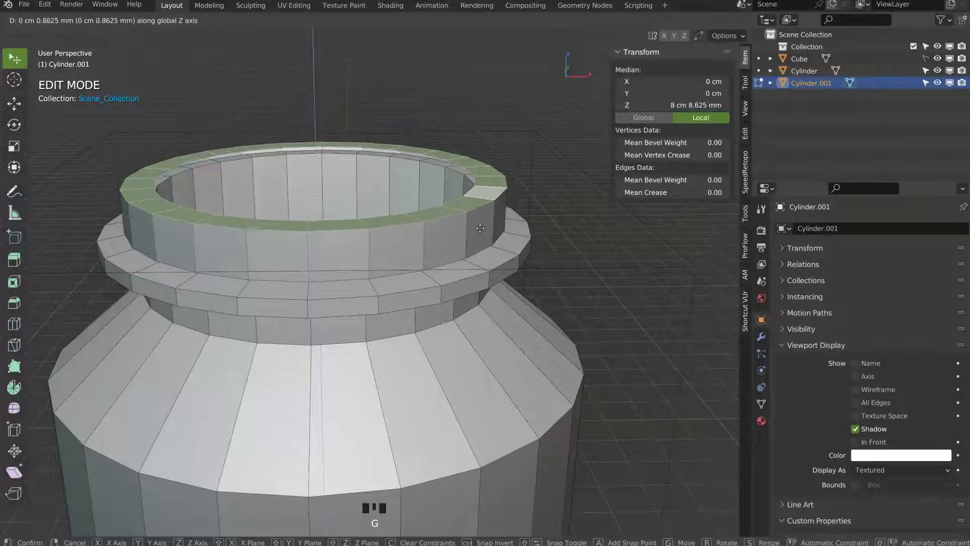
pyautogui.click(500, 228)
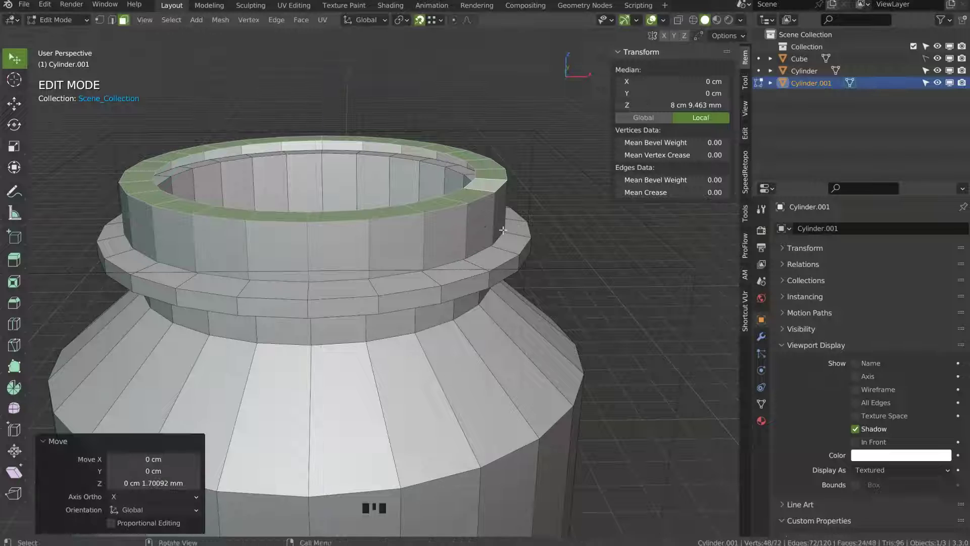
# - Turn off snapping and extrude the ring's inner top edge loop inward, scaling it down to a small circle near the centre
pyautogui.click(419, 21)
pyautogui.moveTo(429, 121); pyautogui.dragTo(442, 134, button='middle')
pyautogui.press('Tab')
pyautogui.keyDown('alt'); pyautogui.click(460, 149); pyautogui.keyUp('alt')
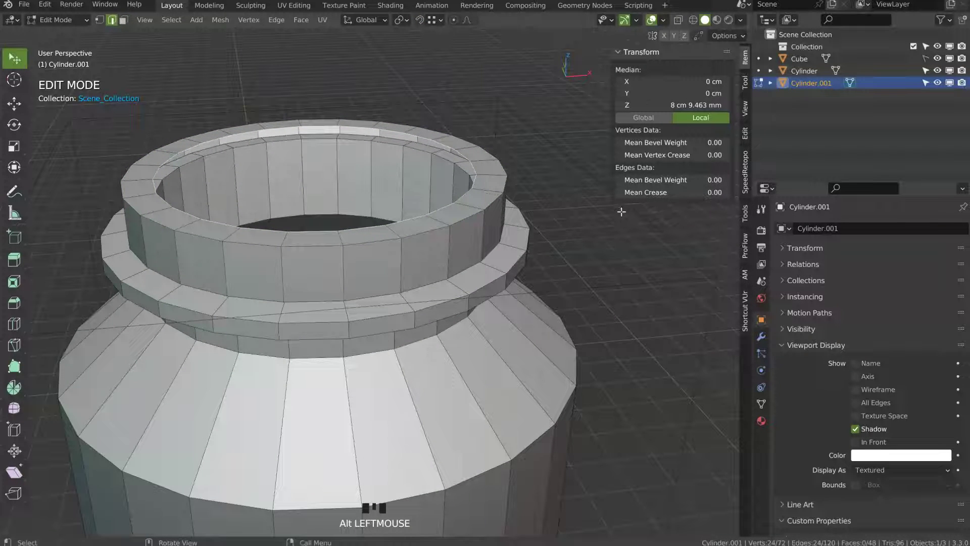
pyautogui.press('e')
pyautogui.press('s')
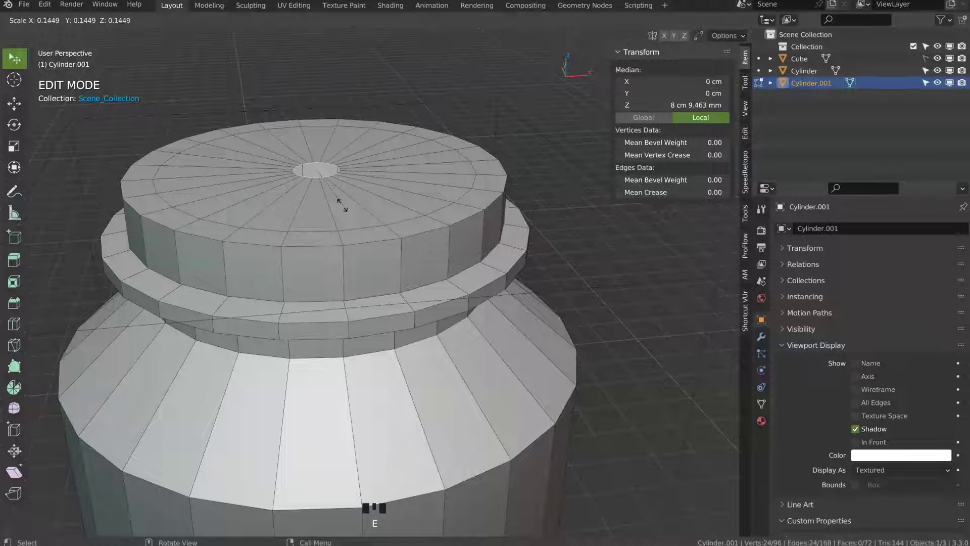
pyautogui.click(322, 198)
# - Merge the small centre loop's vertices at their center to close the lid's top
pyautogui.press('Tab')
pyautogui.press('Tab')
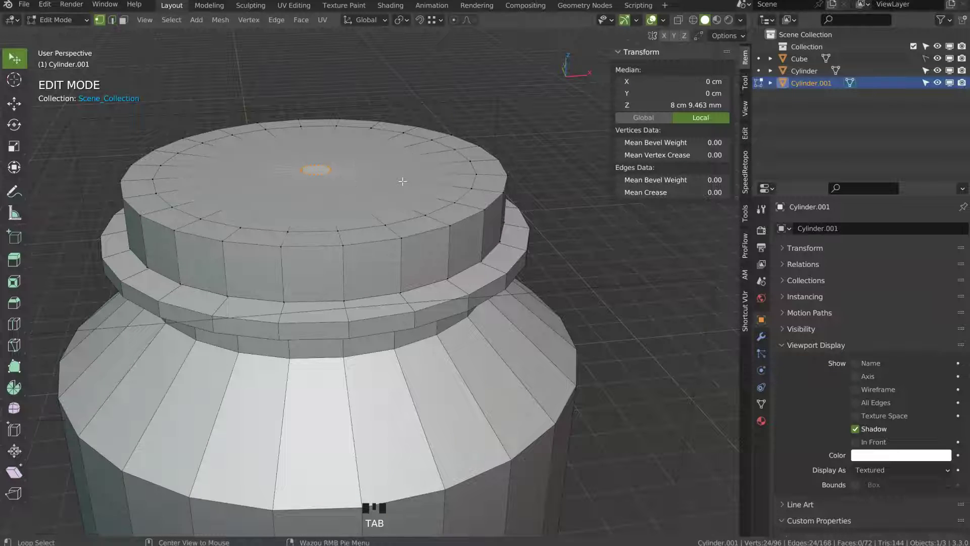
pyautogui.keyDown('alt'); pyautogui.rightClick(402, 185); pyautogui.keyUp('alt')
pyautogui.rightClick(402, 185)
pyautogui.rightClick(403, 184)
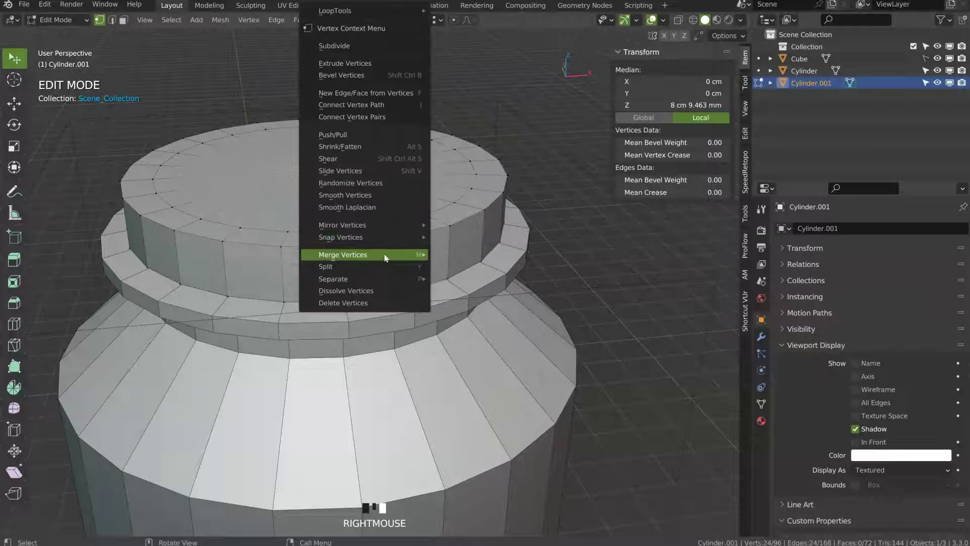
pyautogui.moveTo(386, 258)
pyautogui.click(489, 259)
# - With X-Ray on, select the lid's bottom outer edge loop and extrude it inward, scaled to about 0.953
pyautogui.moveTo(498, 243); pyautogui.dragTo(581, 292, button='middle')
pyautogui.hotkey('alt', 'z')
pyautogui.press('KP_1')
pyautogui.press('Tab')
pyautogui.click(509, 332)
pyautogui.keyDown('alt'); pyautogui.click(552, 333); pyautogui.keyUp('alt')
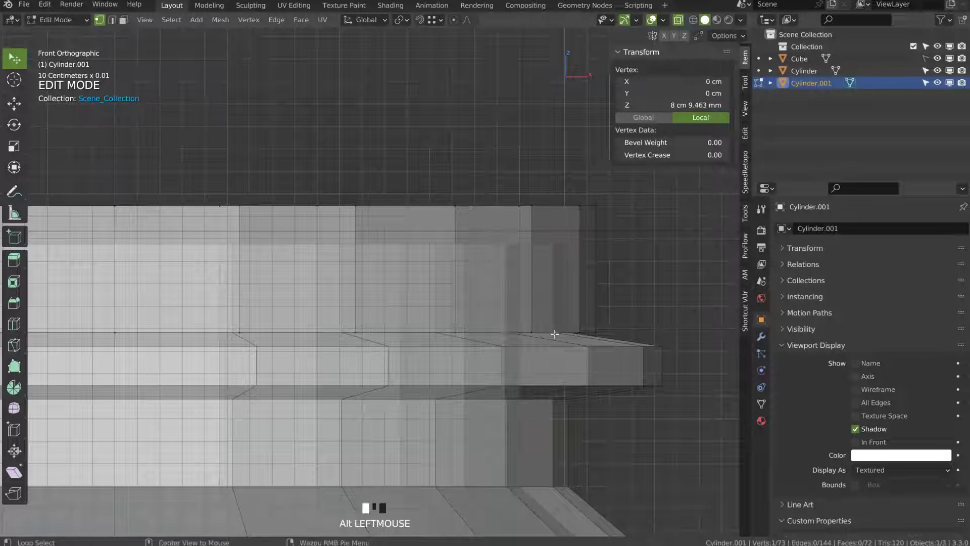
pyautogui.moveTo(598, 296); pyautogui.dragTo(654, 316, button='middle')
pyautogui.press('e')
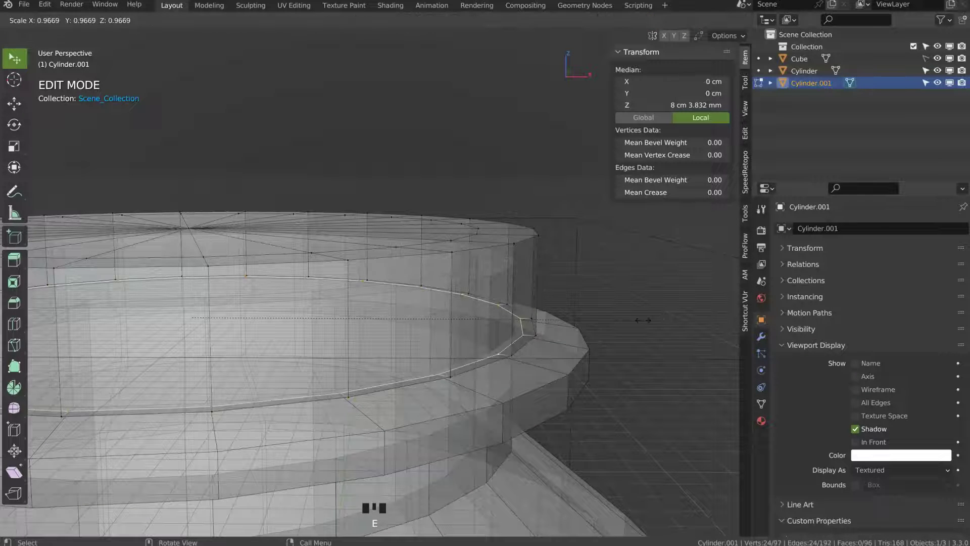
pyautogui.click(637, 321)
# - Extrude the lid's inner bottom loop up about 4.5 mm, and extrude it again inward scaled to about 0.883
pyautogui.moveTo(443, 339); pyautogui.dragTo(440, 330, button='middle')
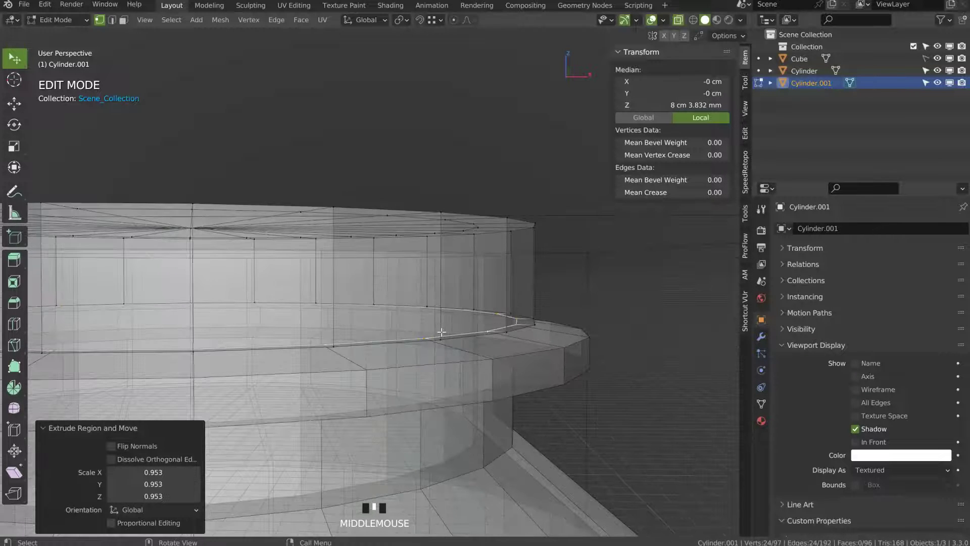
pyautogui.press('e')
pyautogui.press('z')
pyautogui.click(448, 264)
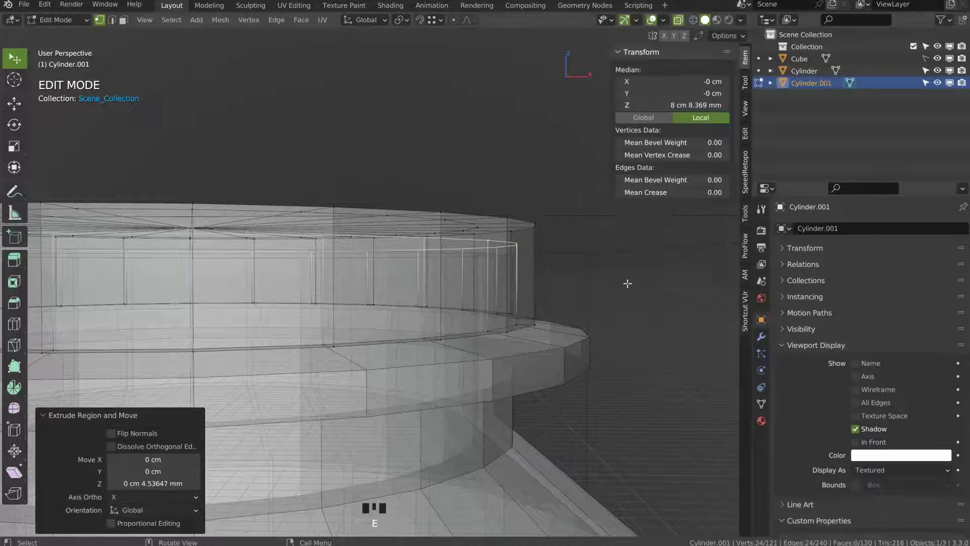
pyautogui.press('e')
pyautogui.press('s')
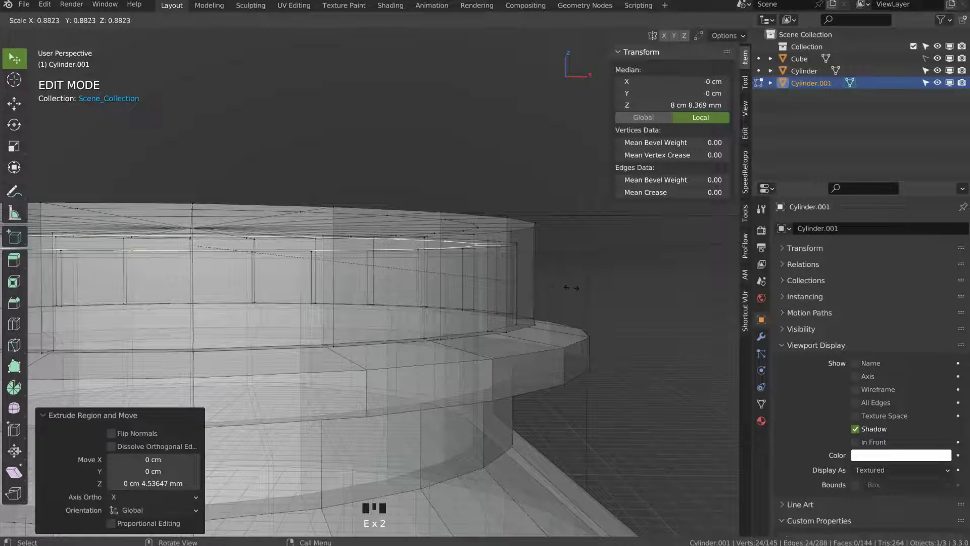
pyautogui.click(570, 285)
# - Extrude the lid's inner ceiling loop inward scaled to about 0.422 and merge its vertices at the center
pyautogui.moveTo(570, 281); pyautogui.dragTo(488, 233, button='middle')
pyautogui.moveTo(471, 273); pyautogui.dragTo(481, 321, button='middle')
pyautogui.keyDown('shift'); pyautogui.moveTo(488, 195); pyautogui.dragTo(536, 180, button='middle'); pyautogui.keyUp('shift')
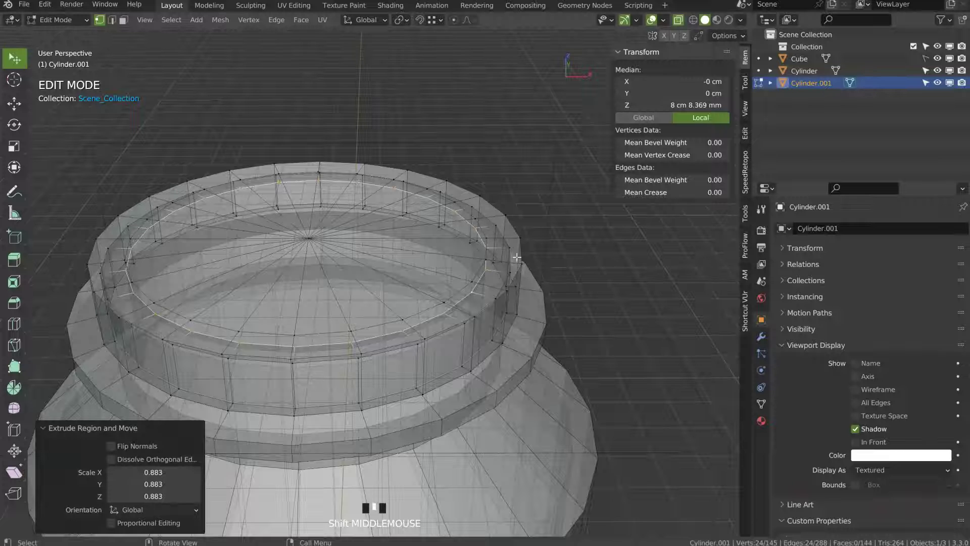
pyautogui.press('e')
pyautogui.press('s')
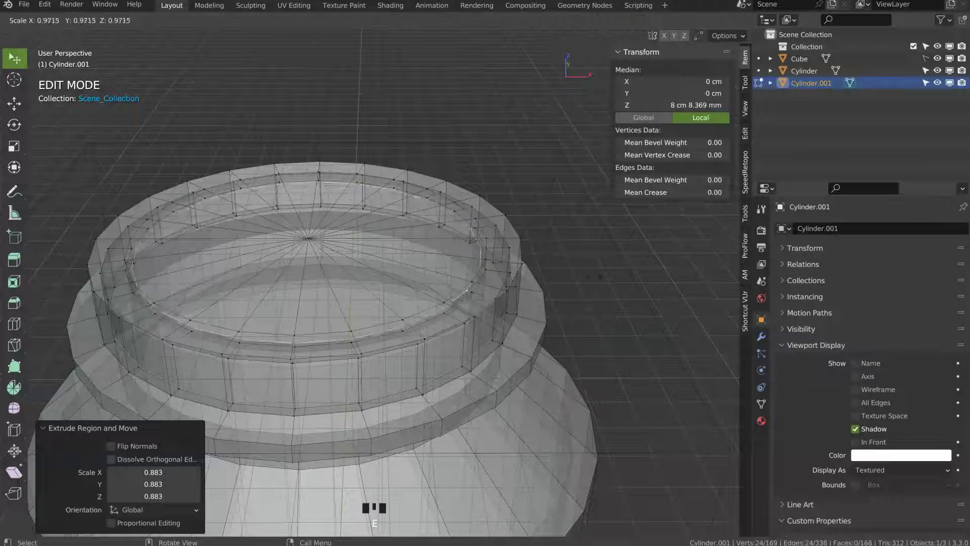
pyautogui.click(467, 254)
pyautogui.rightClick(473, 249)
pyautogui.moveTo(475, 251)
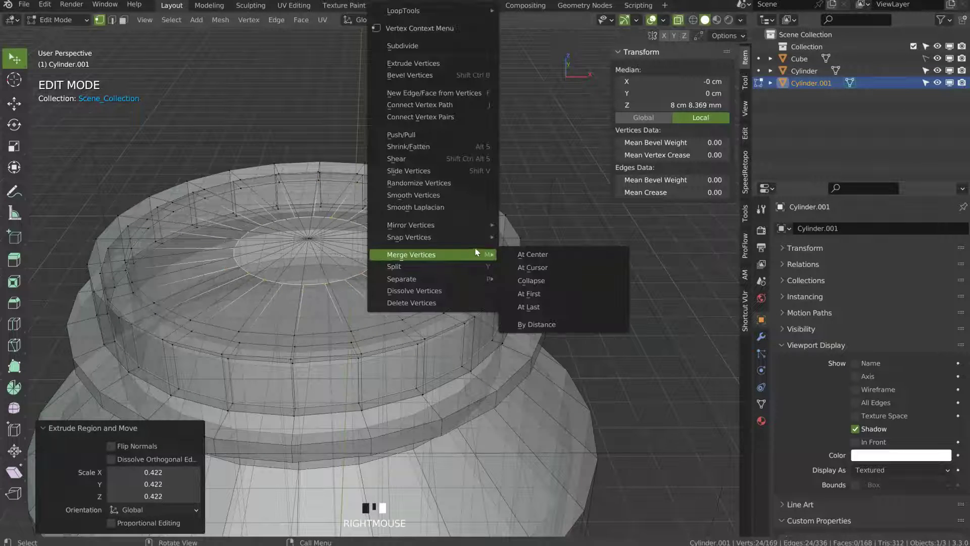
pyautogui.click(541, 256)
# - Leave the lid's mesh, turn off X-Ray and examine the lid on the jar from several sides
pyautogui.keyDown('ctrl'); pyautogui.moveTo(526, 232); pyautogui.dragTo(528, 277, button='middle'); pyautogui.keyUp('ctrl')
pyautogui.press('Tab')
pyautogui.hotkey('alt', 'z')
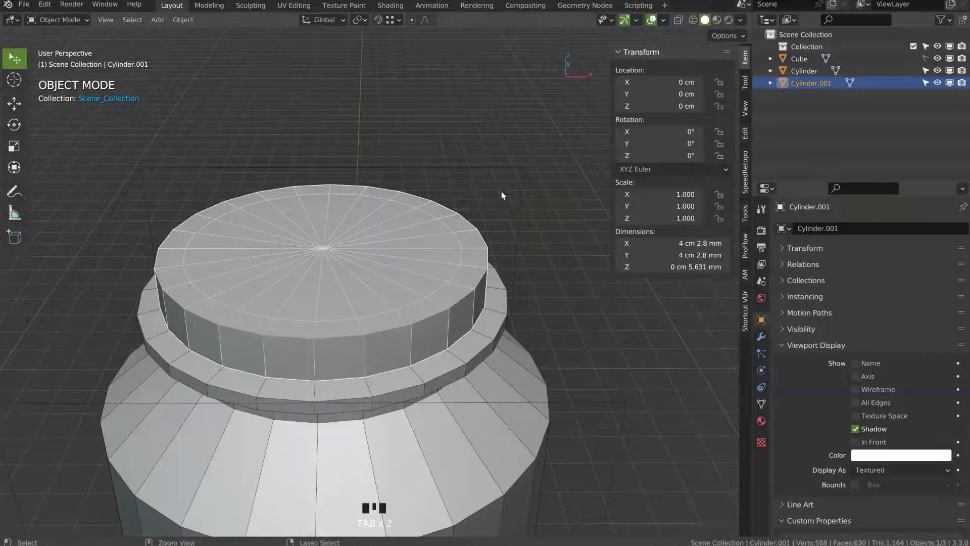
pyautogui.keyDown('ctrl'); pyautogui.moveTo(501, 193); pyautogui.dragTo(507, 299, button='middle'); pyautogui.keyUp('ctrl')
pyautogui.keyDown('shift'); pyautogui.moveTo(518, 313); pyautogui.dragTo(489, 194, button='middle'); pyautogui.keyUp('shift')
pyautogui.moveTo(480, 273); pyautogui.dragTo(361, 273, button='middle')
pyautogui.moveTo(403, 193); pyautogui.dragTo(387, 226, button='middle')
pyautogui.moveTo(445, 227); pyautogui.dragTo(451, 234, button='middle')
pyautogui.keyDown('ctrl'); pyautogui.moveTo(386, 223); pyautogui.dragTo(396, 183, button='middle'); pyautogui.keyUp('ctrl')
pyautogui.keyDown('shift'); pyautogui.moveTo(402, 182); pyautogui.dragTo(390, 191, button='middle'); pyautogui.keyUp('shift')
# - Select the lid's outer wall face loop and scale it to about 1.123 in the horizontal plane only
pyautogui.press('Tab')
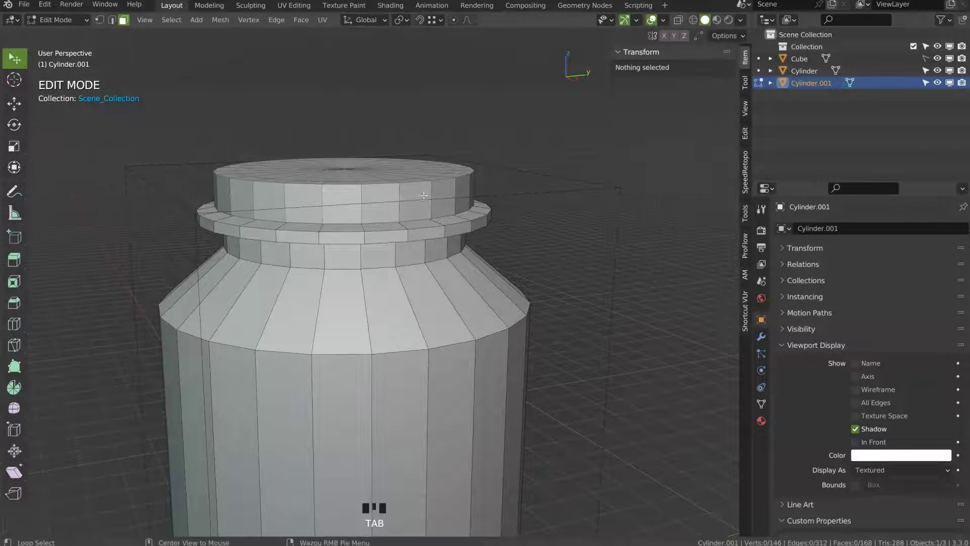
pyautogui.keyDown('alt'); pyautogui.click(432, 203); pyautogui.keyUp('alt')
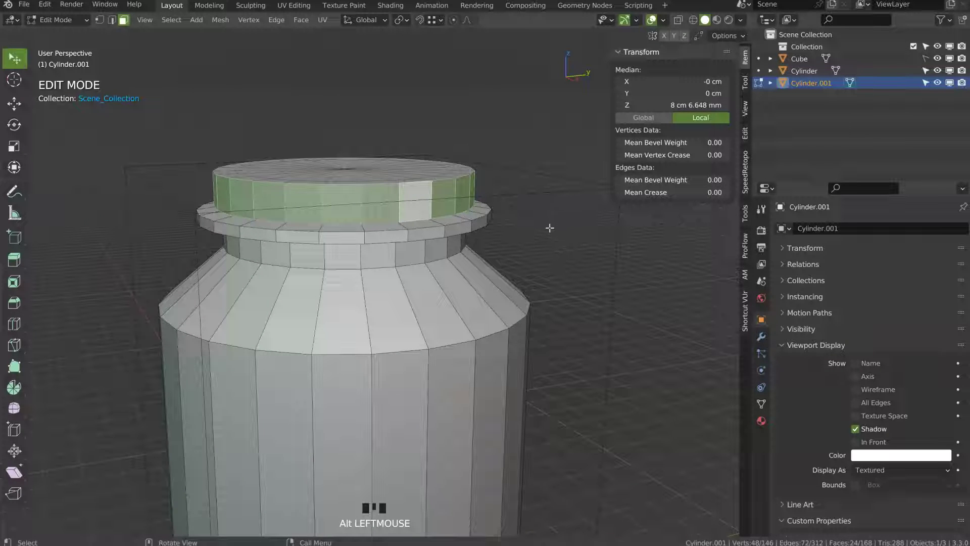
pyautogui.press('s')
pyautogui.hotkey('shift', 'z')
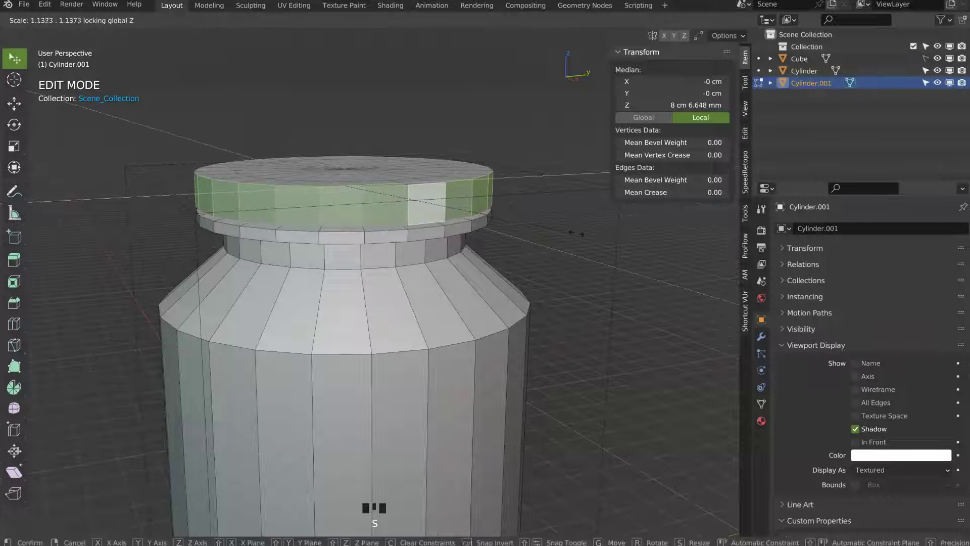
pyautogui.click(574, 232)
# - Select all faces on top of the lid and raise them about 2.1 mm along Z
pyautogui.moveTo(430, 172); pyautogui.dragTo(481, 197, button='middle')
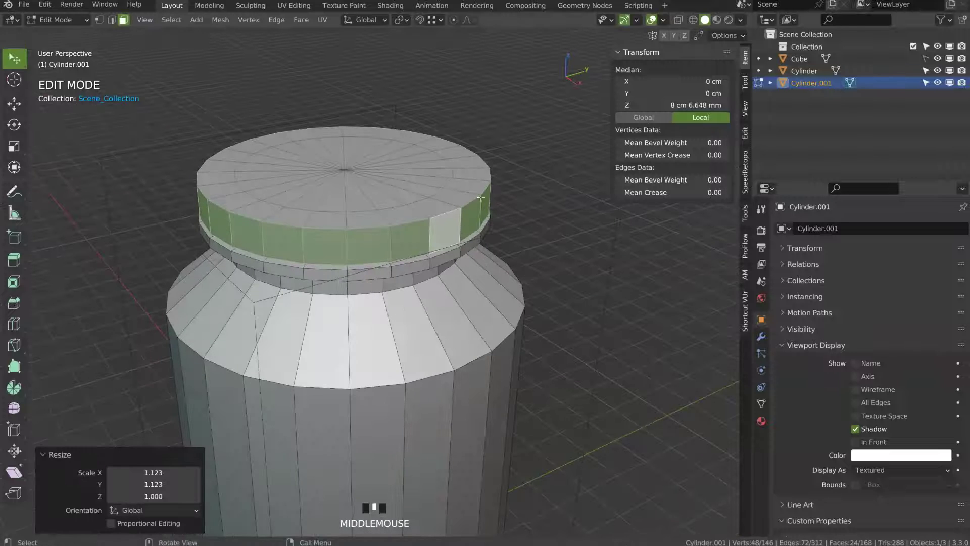
pyautogui.keyDown('alt'); pyautogui.click(326, 176); pyautogui.keyUp('alt')
pyautogui.keyDown('ctrl'); pyautogui.rightClick(327, 182); pyautogui.keyUp('ctrl')
pyautogui.moveTo(361, 160)
pyautogui.keyDown('ctrl'); pyautogui.mouseDown(button='right')
pyautogui.moveTo(344, 188)
pyautogui.moveTo(357, 152)
pyautogui.mouseUp(button='right'); pyautogui.keyUp('ctrl')
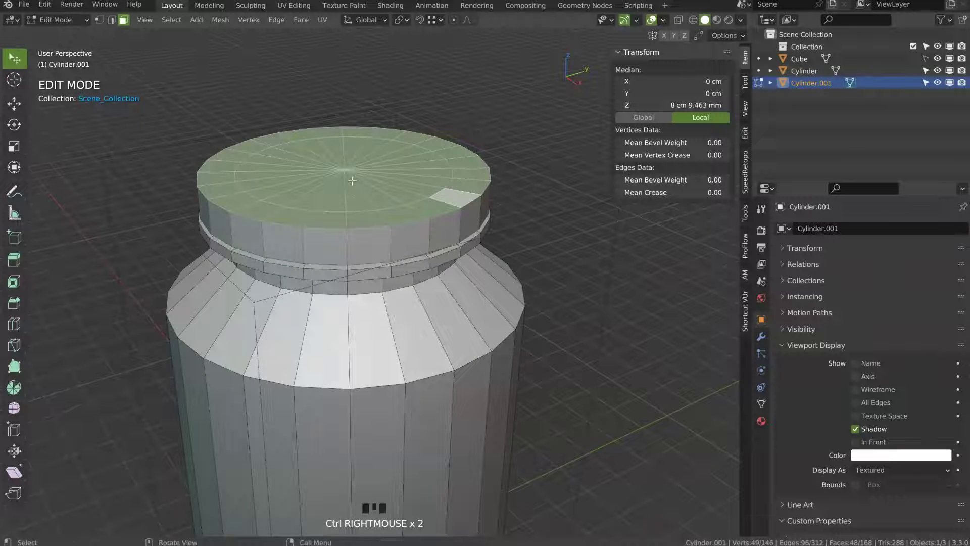
pyautogui.moveTo(352, 181); pyautogui.dragTo(352, 175, button='middle')
pyautogui.moveTo(362, 211)
pyautogui.mouseDown(button='middle')
pyautogui.moveTo(368, 181)
pyautogui.moveTo(370, 208)
pyautogui.mouseUp(button='middle')
pyautogui.press('g')
pyautogui.press('z')
pyautogui.click(371, 168)
# - With X-Ray on in front view, box-select the lid's inner ceiling vertices and raise them about 1.6 mm along Z
pyautogui.hotkey('alt', 'z')
pyautogui.keyDown('ctrl'); pyautogui.moveTo(357, 235); pyautogui.dragTo(494, 258, button='middle'); pyautogui.keyUp('ctrl')
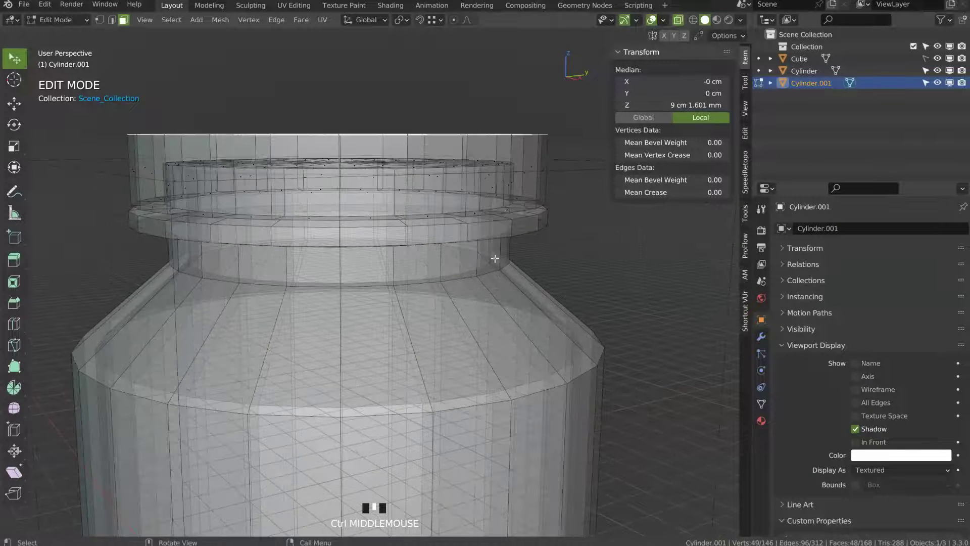
pyautogui.press('Tab')
pyautogui.press('Tab')
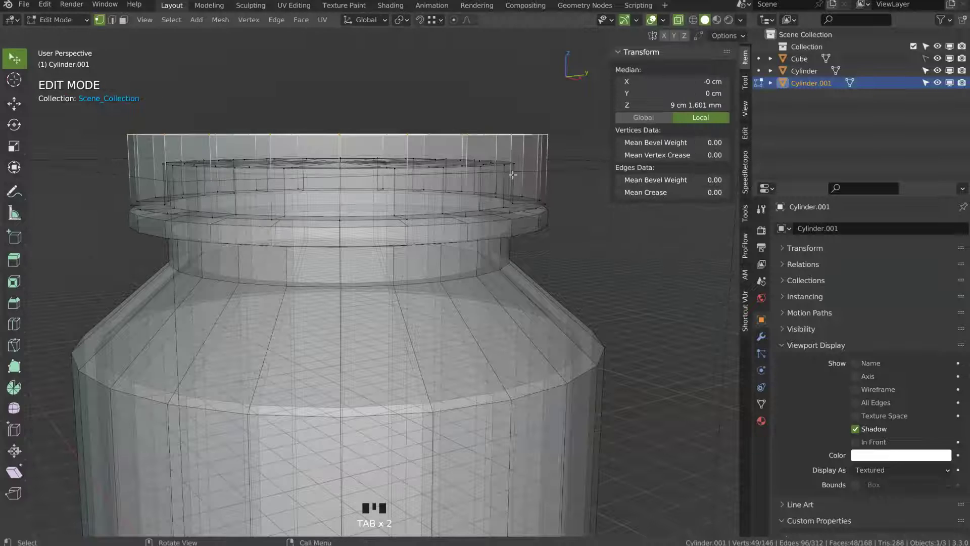
pyautogui.press('KP_1')
pyautogui.click(447, 133)
pyautogui.click(450, 133)
pyautogui.press('b')
pyautogui.moveTo(561, 121); pyautogui.dragTo(390, 135)
pyautogui.moveTo(84, 151); pyautogui.dragTo(85, 150)
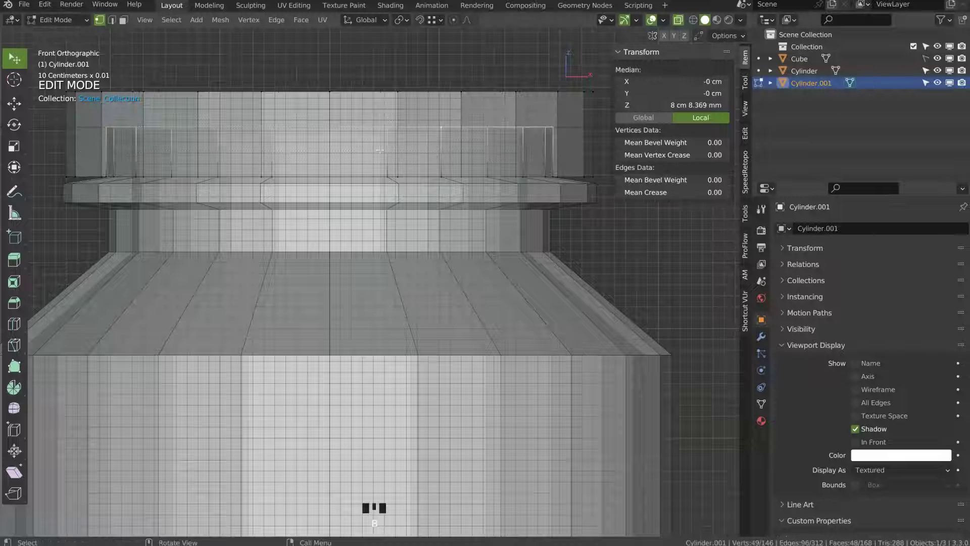
pyautogui.press('g')
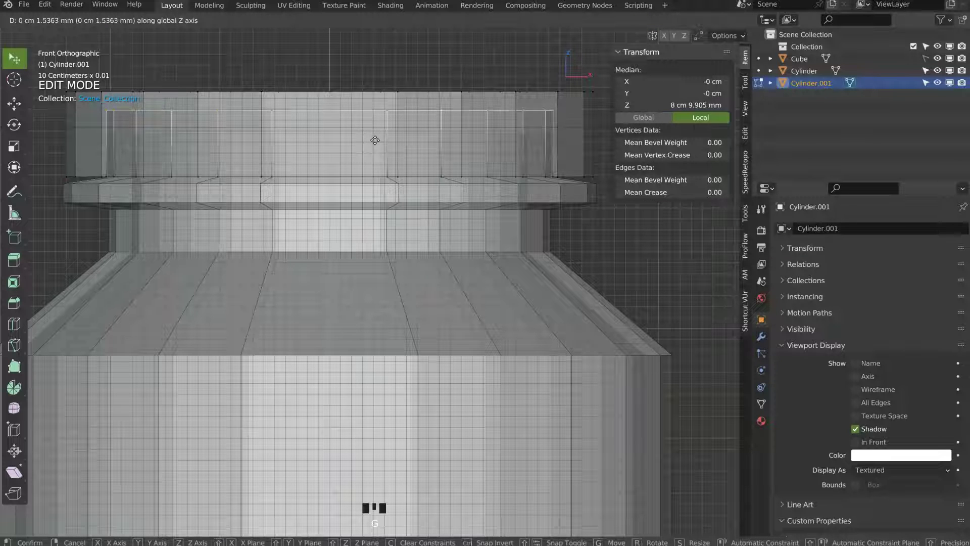
pyautogui.click(375, 138)
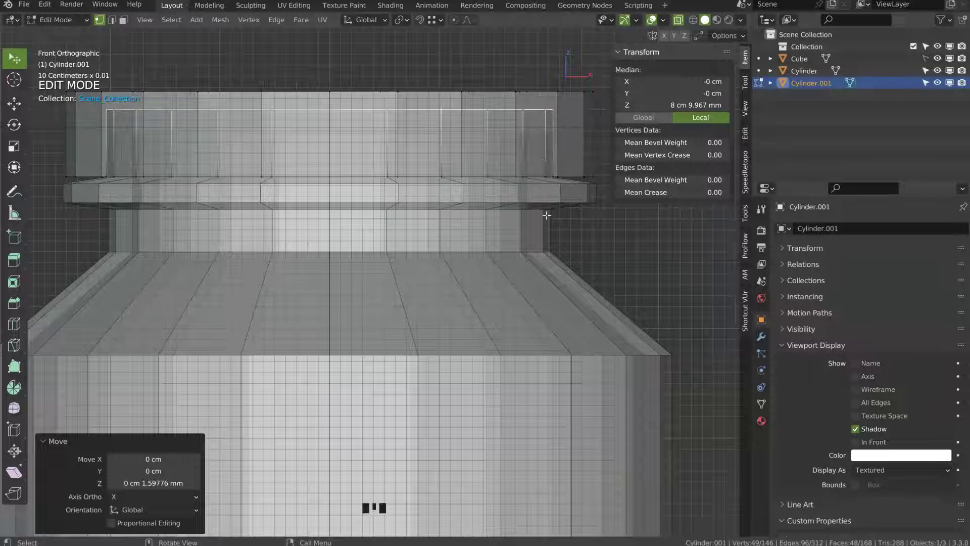
pyautogui.click(591, 183)
pyautogui.press('Tab')
pyautogui.click(574, 207)
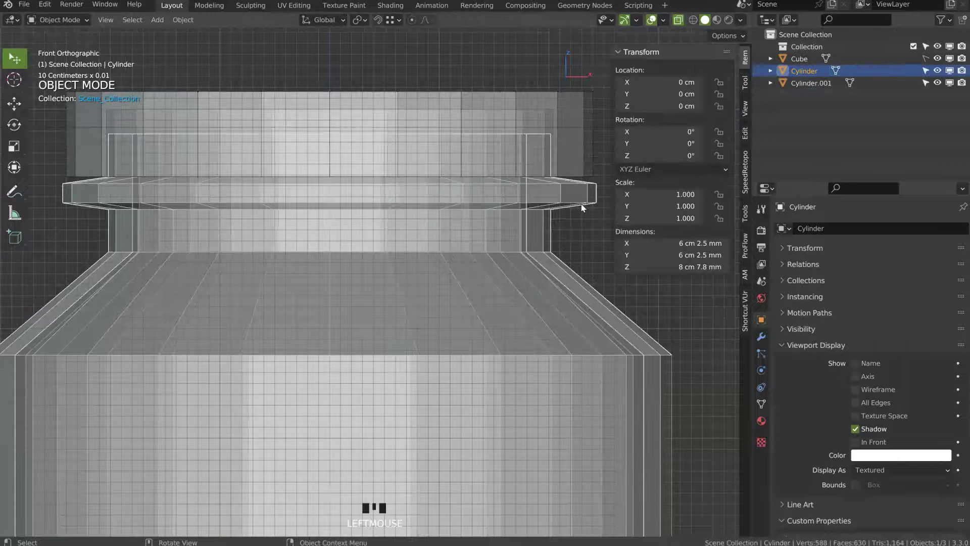
pyautogui.press('Tab')
pyautogui.click(552, 253)
pyautogui.keyDown('shift'); pyautogui.moveTo(565, 233); pyautogui.dragTo(540, 230, button='middle'); pyautogui.keyUp('shift')
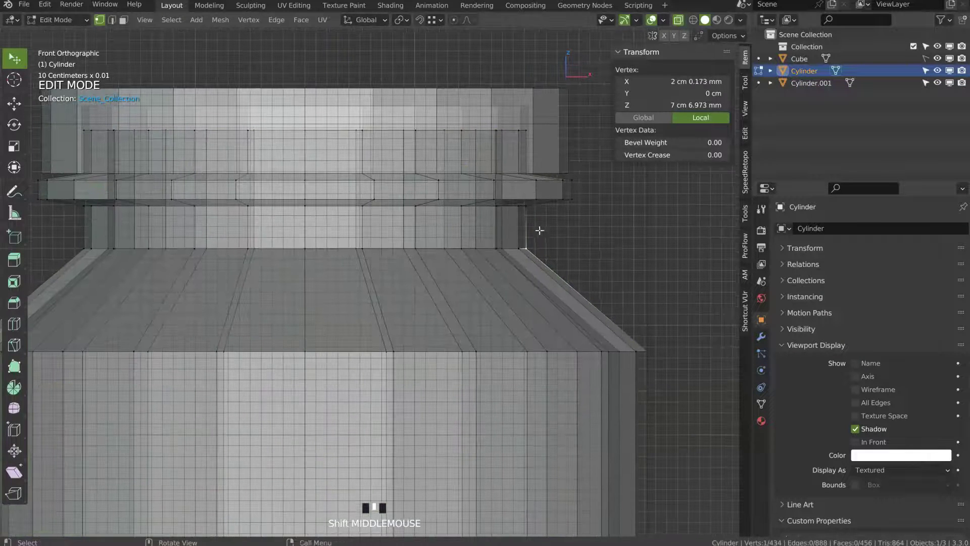
pyautogui.press('Tab')
pyautogui.click(562, 146)
pyautogui.press('Tab')
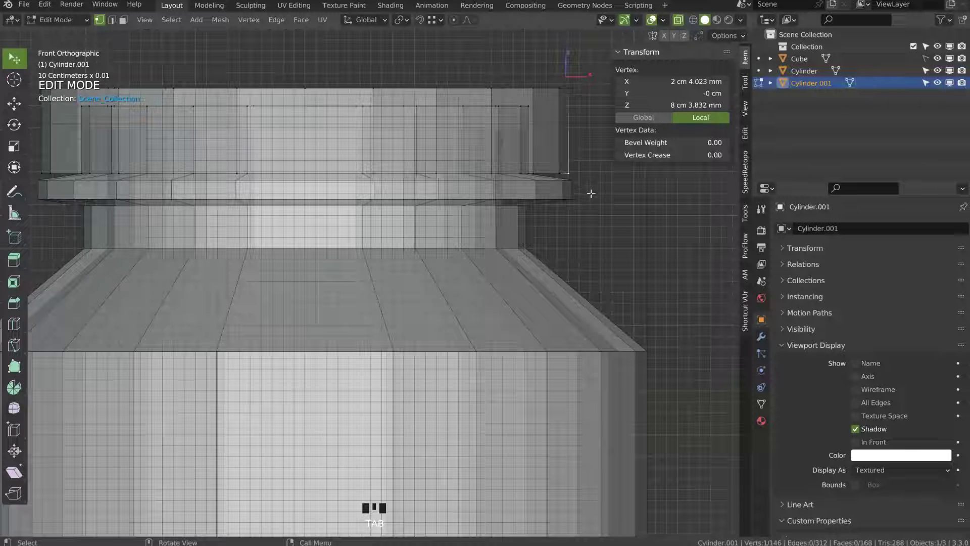
# - Select the jar and the lid together and open both meshes for editing
pyautogui.press('Tab')
pyautogui.click(564, 182)
pyautogui.keyDown('shift'); pyautogui.click(568, 151); pyautogui.keyUp('shift')
pyautogui.press('Tab')
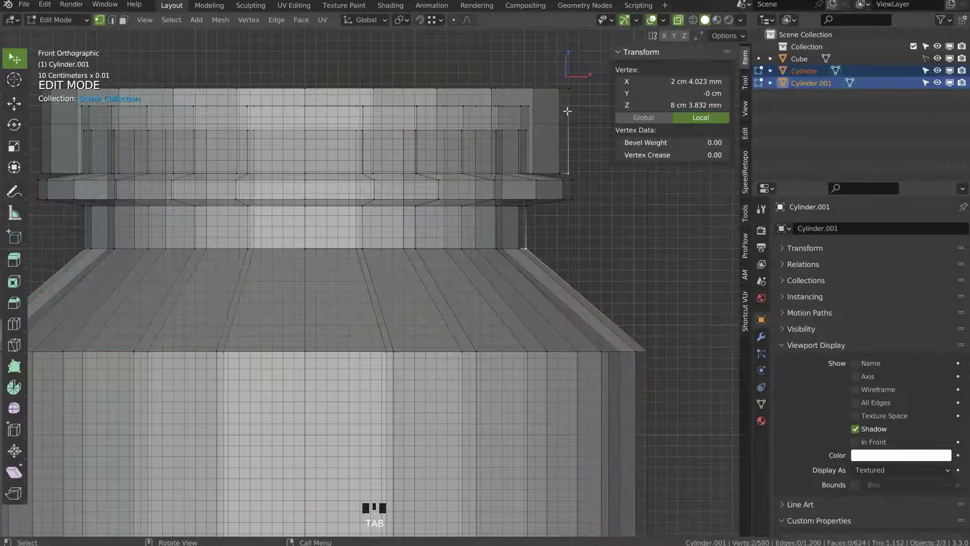
# - Select the outer edge loops of the jar's rim and the lid's top and bottom, and scale them to about 0.938 horizontally
pyautogui.keyDown('alt'); pyautogui.click(550, 199); pyautogui.keyUp('alt')
pyautogui.press('Tab')
pyautogui.click(543, 236)
pyautogui.keyDown('alt'); pyautogui.click(551, 190); pyautogui.keyUp('alt')
pyautogui.keyDown('alt'); pyautogui.keyDown('shift'); pyautogui.click(547, 179); pyautogui.keyUp('shift'); pyautogui.keyUp('alt')
pyautogui.moveTo(552, 191); pyautogui.dragTo(547, 151, button='middle')
pyautogui.keyDown('alt'); pyautogui.click(559, 229); pyautogui.keyUp('alt')
pyautogui.keyDown('alt'); pyautogui.keyDown('shift'); pyautogui.click(573, 184); pyautogui.keyUp('shift'); pyautogui.keyUp('alt')
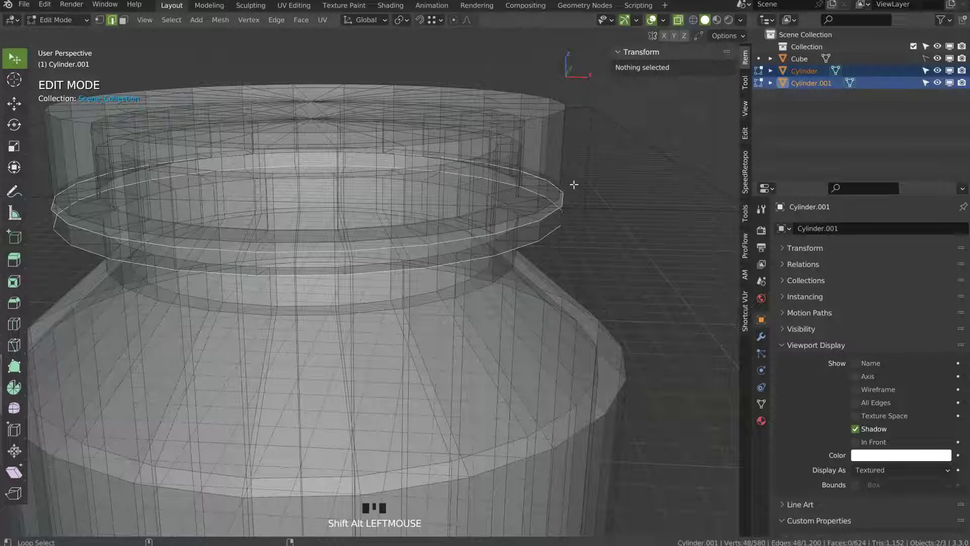
pyautogui.keyDown('alt'); pyautogui.keyDown('shift'); pyautogui.click(552, 115); pyautogui.keyUp('shift'); pyautogui.keyUp('alt')
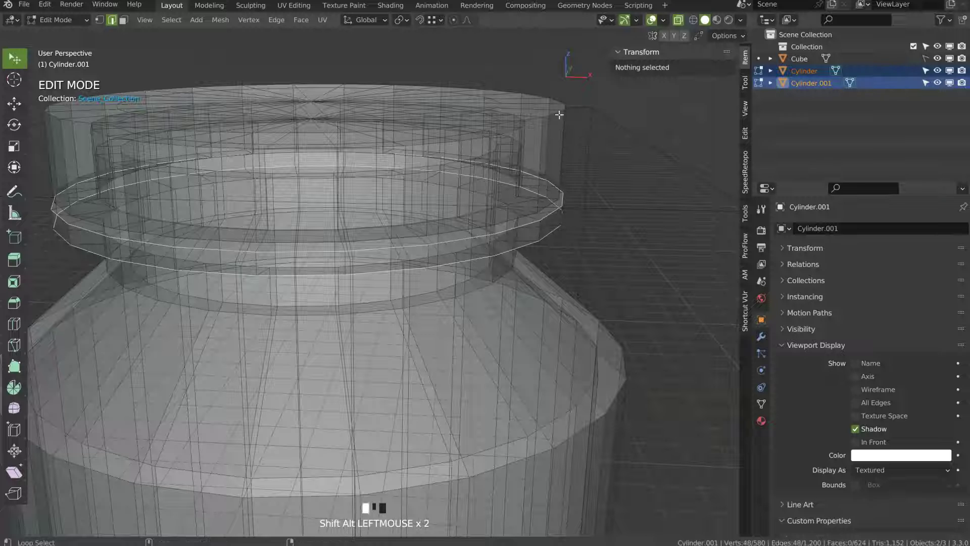
pyautogui.keyDown('alt'); pyautogui.keyDown('shift'); pyautogui.click(570, 202); pyautogui.keyUp('shift'); pyautogui.keyUp('alt')
pyautogui.moveTo(576, 190)
pyautogui.mouseDown(button='middle')
pyautogui.moveTo(537, 173)
pyautogui.moveTo(561, 181)
pyautogui.mouseUp(button='middle')
pyautogui.press('q')
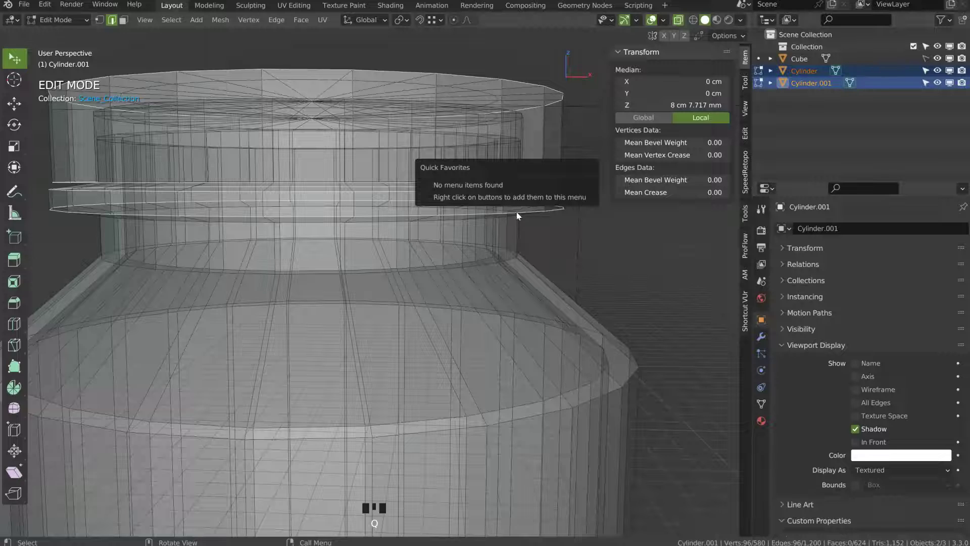
pyautogui.moveTo(530, 199); pyautogui.dragTo(531, 202, button='middle')
pyautogui.press('s')
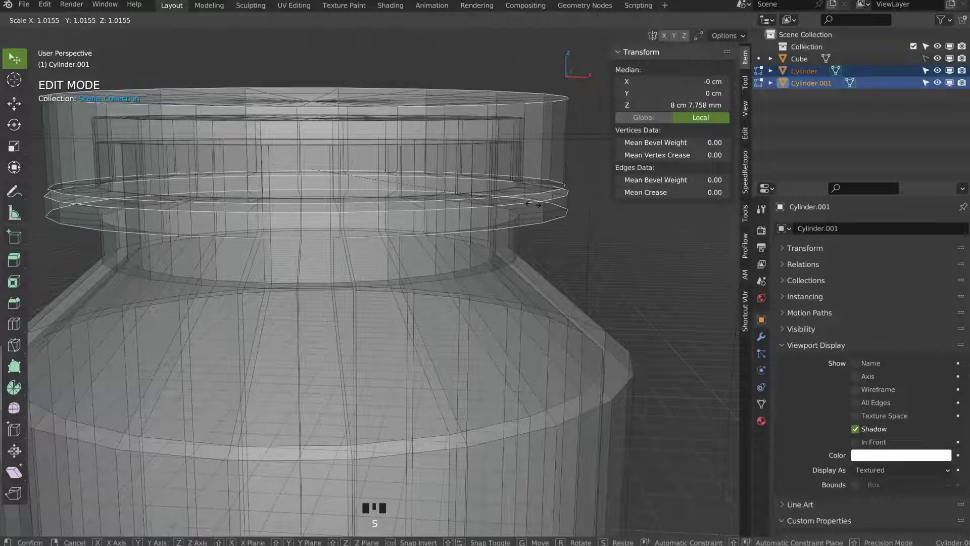
pyautogui.hotkey('shift', 'z')
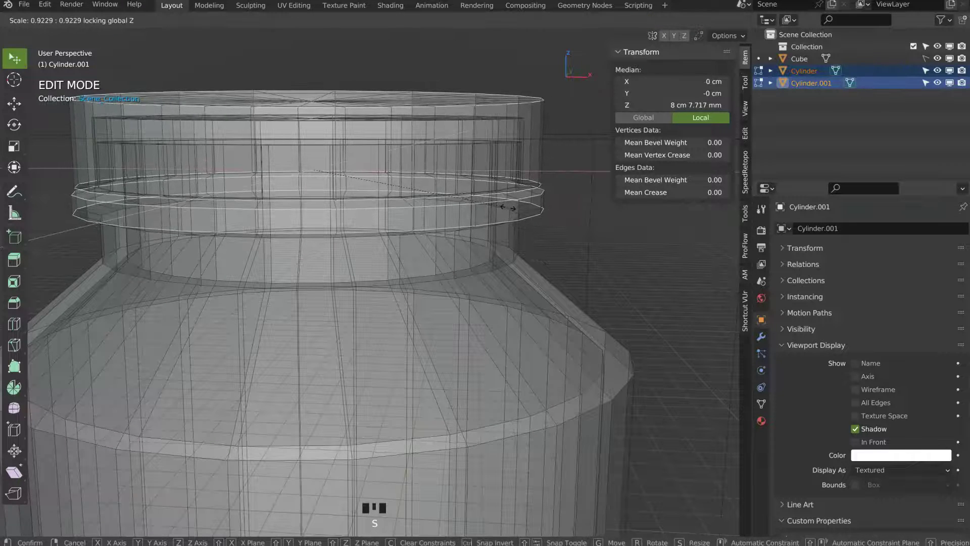
pyautogui.click(510, 210)
pyautogui.moveTo(512, 210); pyautogui.dragTo(520, 218, button='middle')
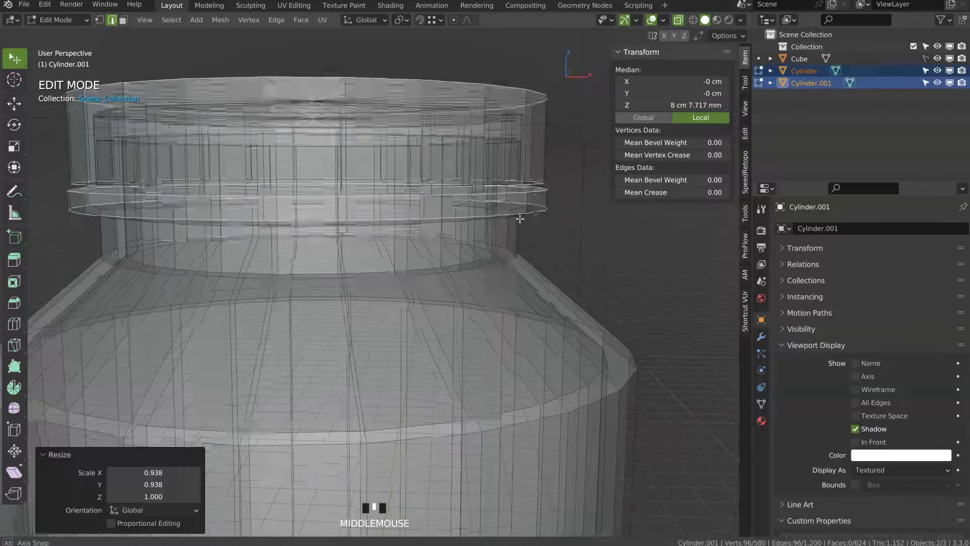
# - Turn off X-Ray and select the ring of outer side faces around the lid
pyautogui.hotkey('alt', 'z')
pyautogui.scroll(-4, 500, 200)
pyautogui.moveTo(435, 215); pyautogui.dragTo(373, 323, button='middle')
pyautogui.keyDown('shift'); pyautogui.moveTo(373, 323); pyautogui.dragTo(399, 225, button='middle'); pyautogui.keyUp('shift')
pyautogui.moveTo(399, 225); pyautogui.dragTo(394, 313, button='middle')
pyautogui.keyDown('ctrl'); pyautogui.moveTo(394, 313); pyautogui.dragTo(434, 177, button='middle'); pyautogui.keyUp('ctrl')
pyautogui.press('Tab')
pyautogui.keyDown('alt'); pyautogui.click(471, 204); pyautogui.keyUp('alt')
pyautogui.moveTo(502, 195); pyautogui.dragTo(522, 194, button='middle')
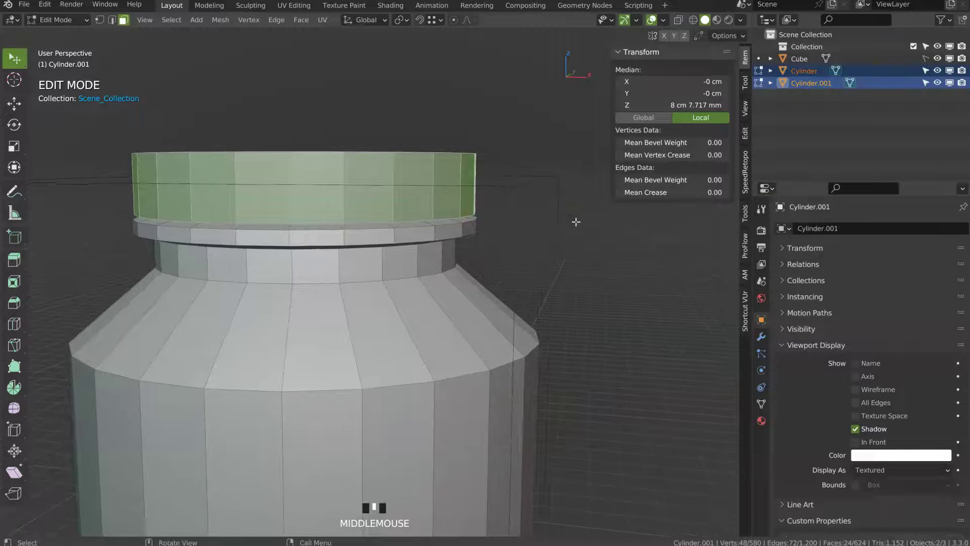
pyautogui.hotkey('shift', 's')
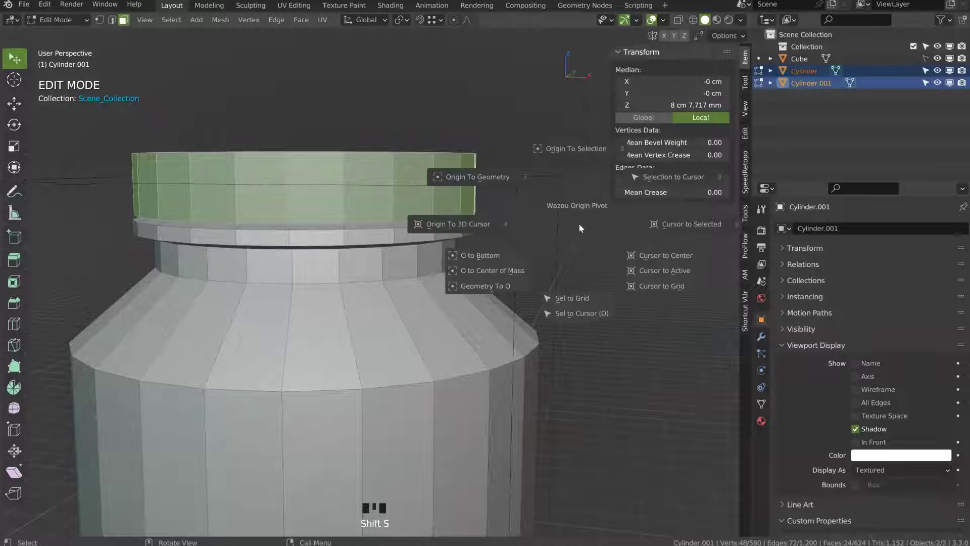
pyautogui.click(528, 222)
pyautogui.hotkey('shift', 's')
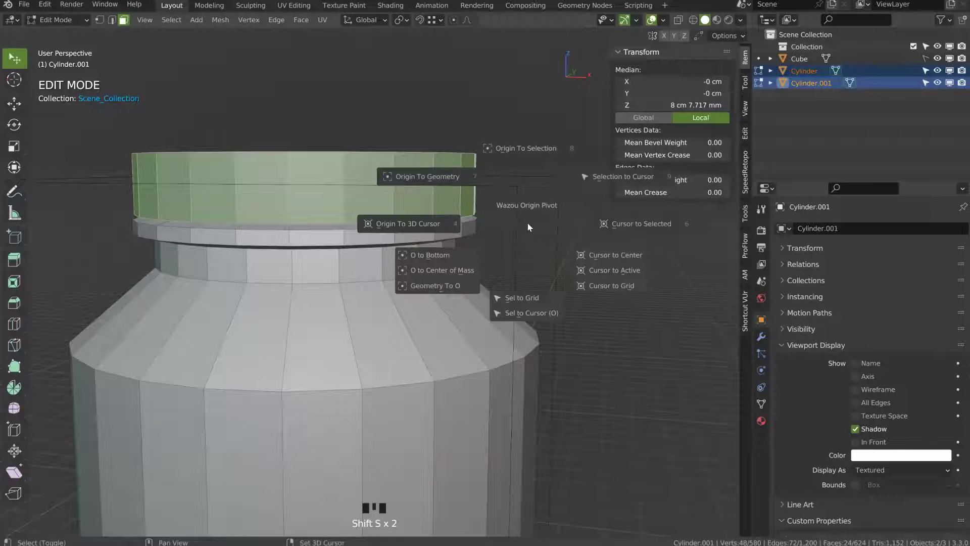
pyautogui.moveTo(528, 223); pyautogui.dragTo(455, 219, button='middle')
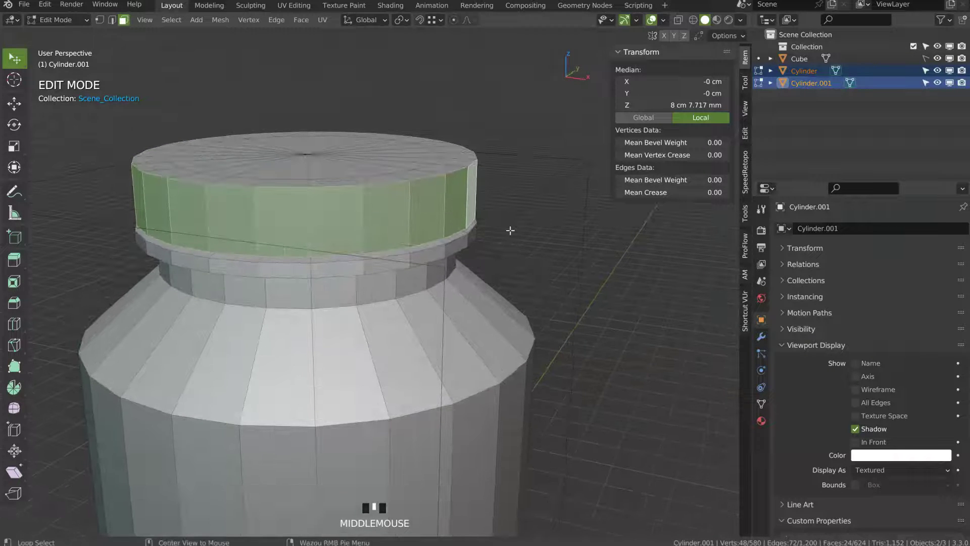
# - Fatten the lid's side faces outward along their normals by about 0.09 mm and again by about 0.26 mm
pyautogui.hotkey('alt', 's')
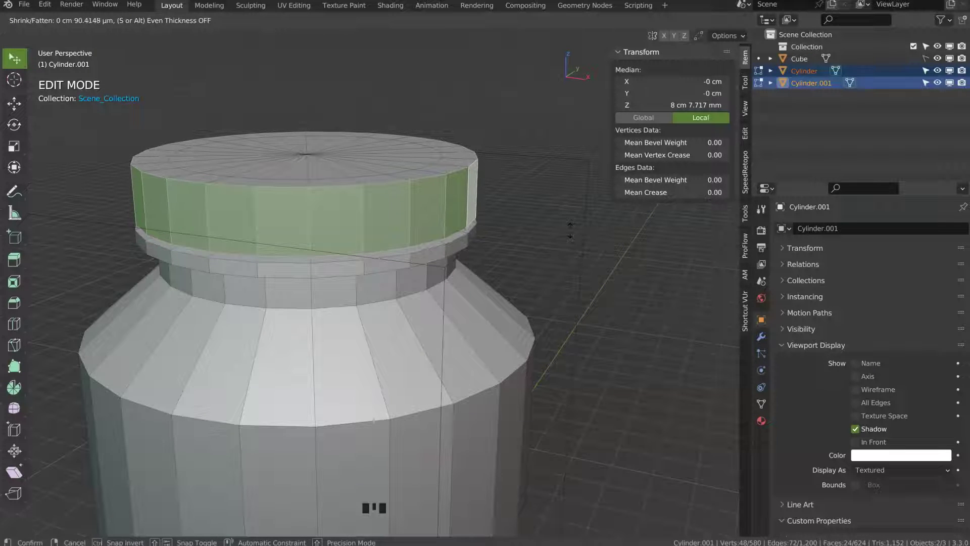
pyautogui.click(570, 229)
pyautogui.moveTo(567, 229); pyautogui.dragTo(497, 209, button='middle')
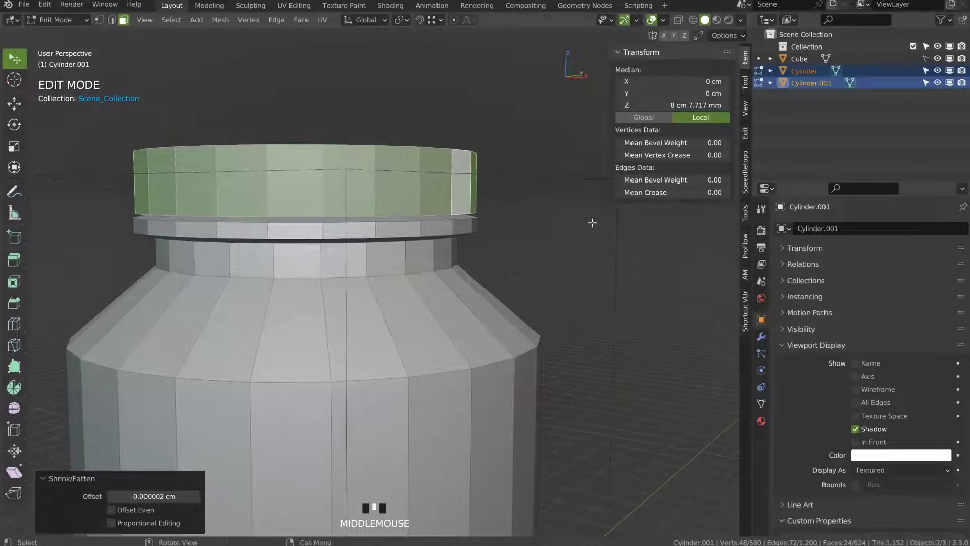
pyautogui.hotkey('alt', 's')
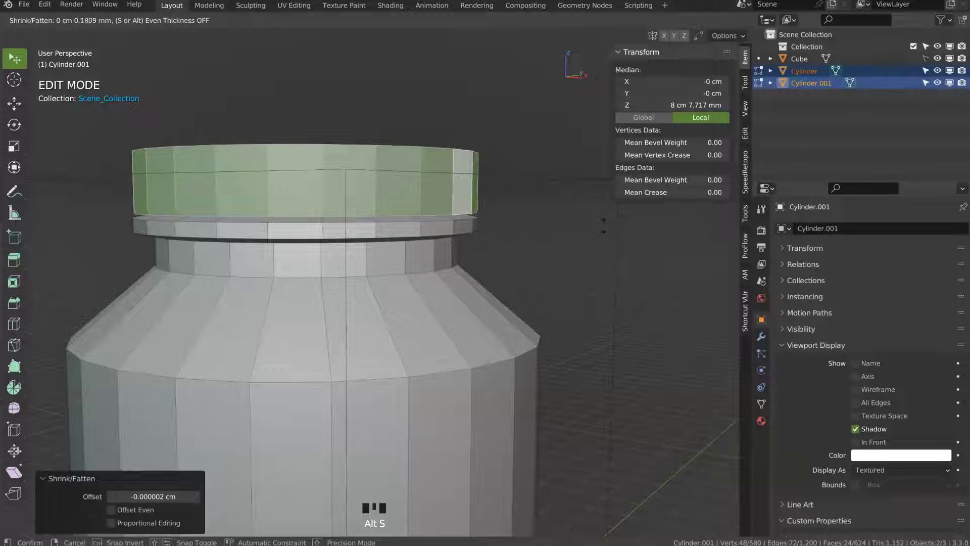
pyautogui.click(606, 226)
pyautogui.hotkey('alt', 's')
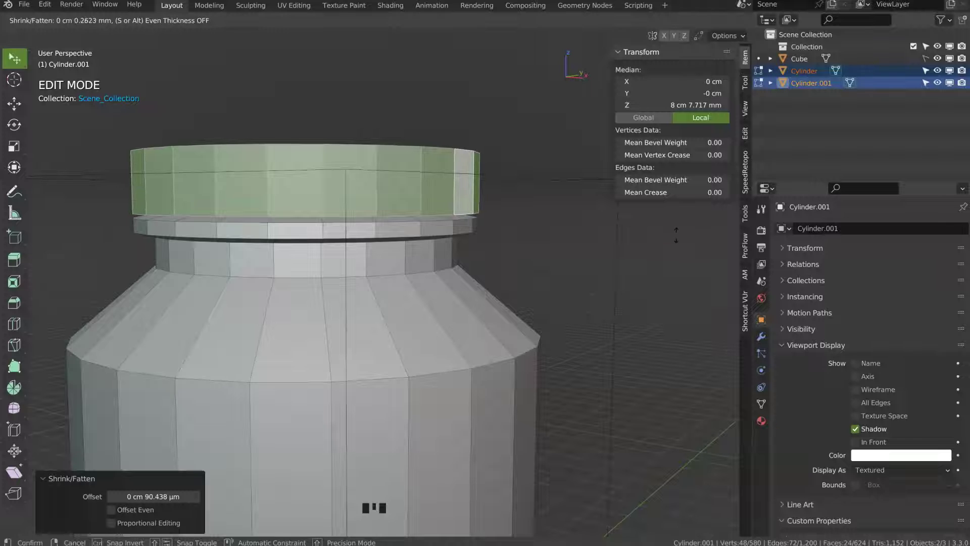
pyautogui.click(513, 168)
# - Leave mesh editing of the jar and lid, and hide the Cube object
pyautogui.moveTo(514, 167); pyautogui.dragTo(472, 192, button='middle')
pyautogui.scroll(-3, 516, 236)
pyautogui.moveTo(466, 270); pyautogui.dragTo(464, 244, button='middle')
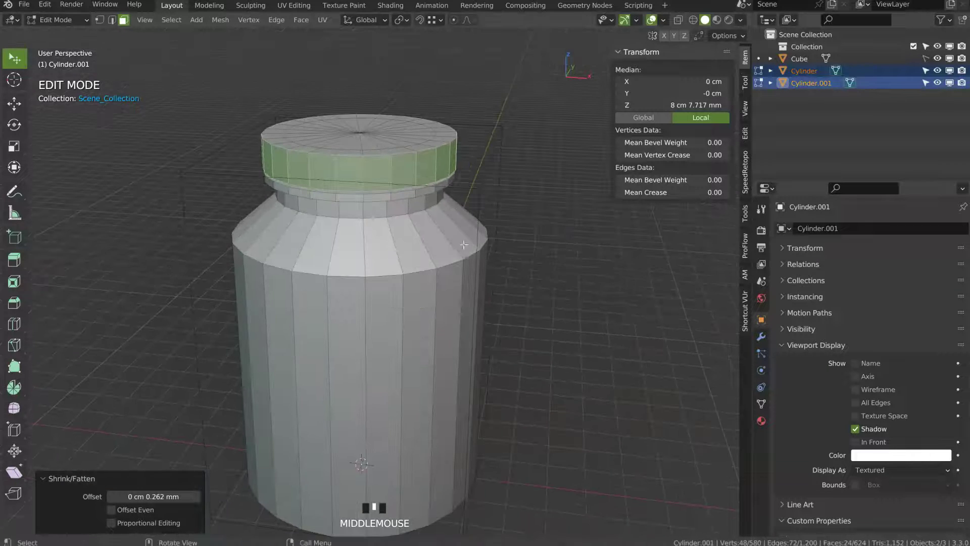
pyautogui.moveTo(445, 315); pyautogui.dragTo(443, 208, button='middle')
pyautogui.press('Tab')
pyautogui.moveTo(483, 143); pyautogui.dragTo(481, 180, button='middle')
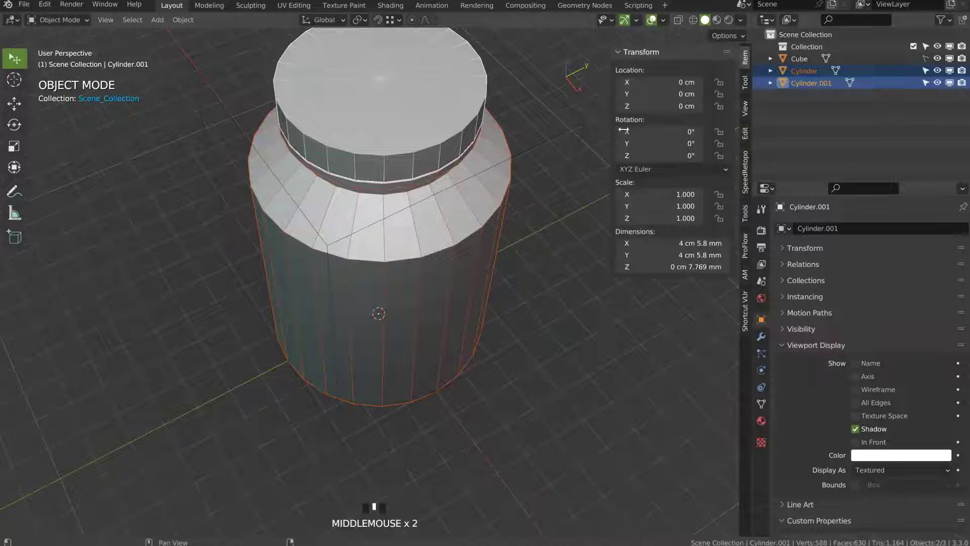
pyautogui.click(938, 59)
pyautogui.moveTo(530, 189); pyautogui.dragTo(438, 98, button='middle')
pyautogui.moveTo(390, 163); pyautogui.dragTo(466, 197, button='middle')
# - Open only the jar's mesh for editing and bevel its outer shoulder edge loop about 6.7 mm wide with 5 segments
pyautogui.click(437, 249)
pyautogui.press('Tab')
pyautogui.press('Tab')
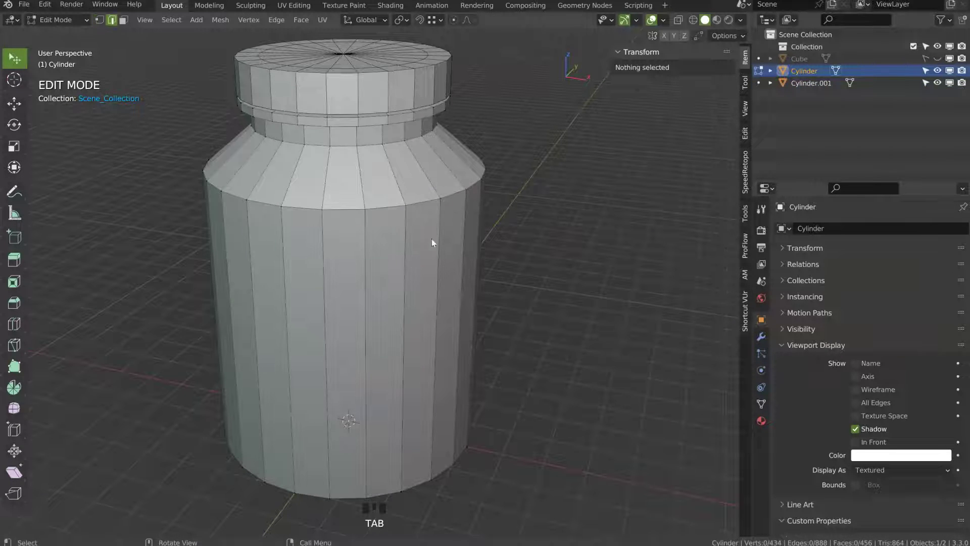
pyautogui.keyDown('alt'); pyautogui.click(423, 202); pyautogui.keyUp('alt')
pyautogui.hotkey('ctrl', 'b')
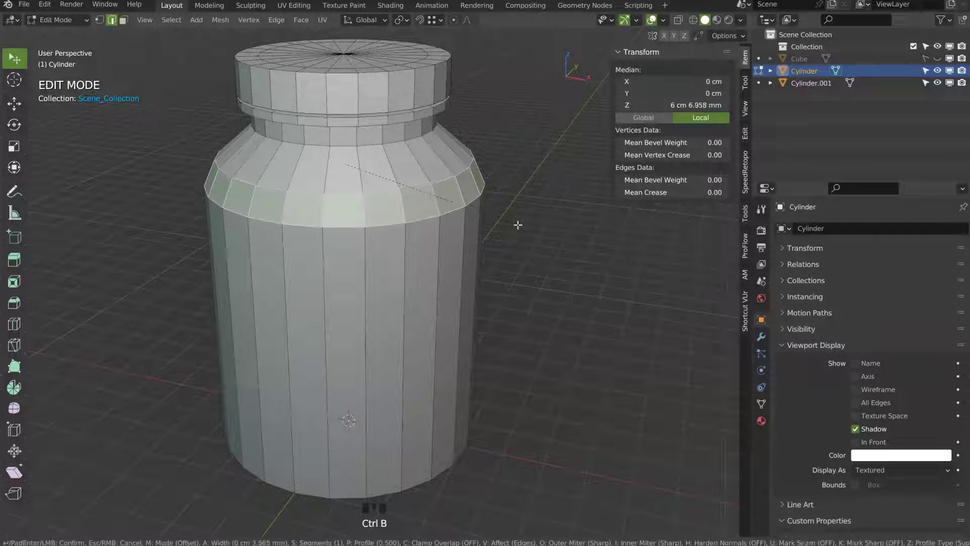
pyautogui.scroll(4, 531, 227)
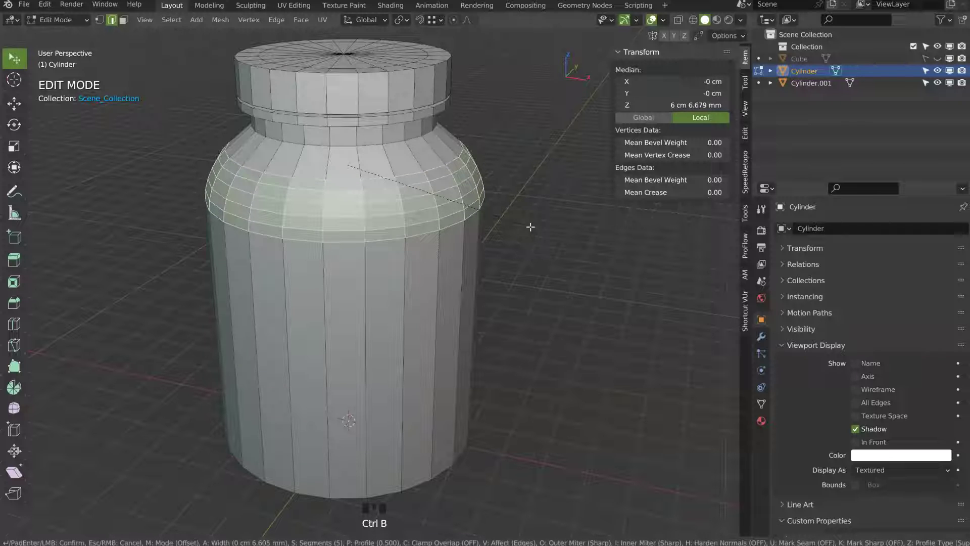
pyautogui.click(531, 226)
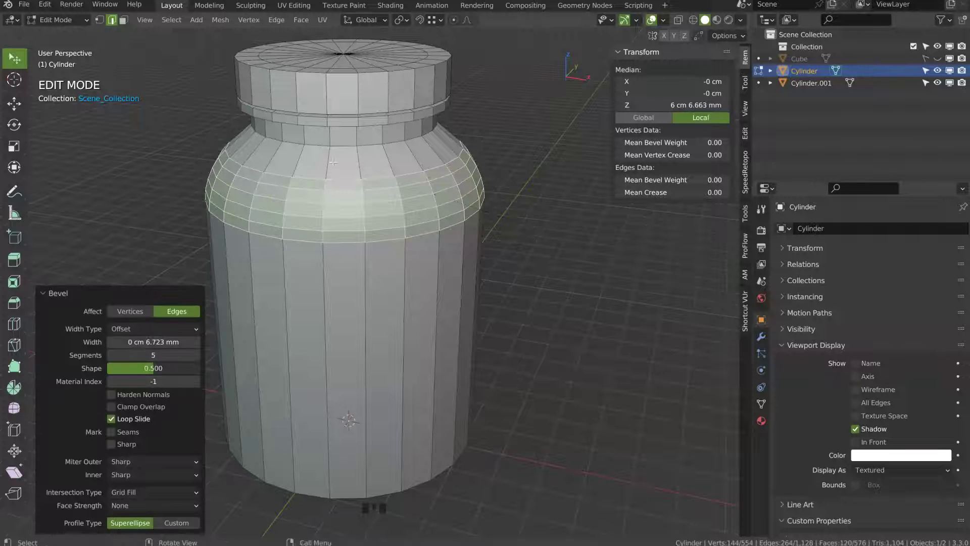
# - Bevel the edge loop where the jar's shoulder meets the neck, about 1.36 mm wide with 3 segments
pyautogui.keyDown('alt'); pyautogui.click(362, 146); pyautogui.keyUp('alt')
pyautogui.hotkey('ctrl', 'b')
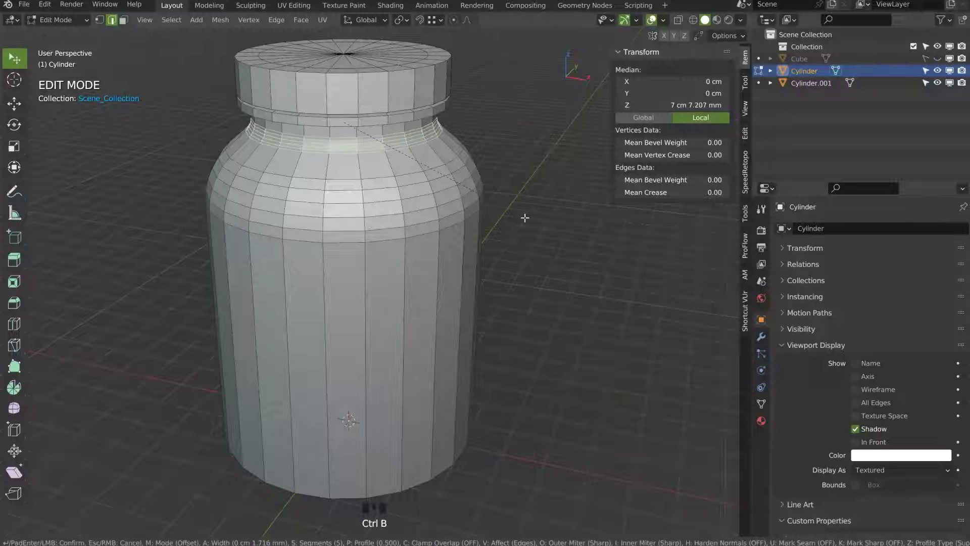
pyautogui.scroll(-2, 525, 218)
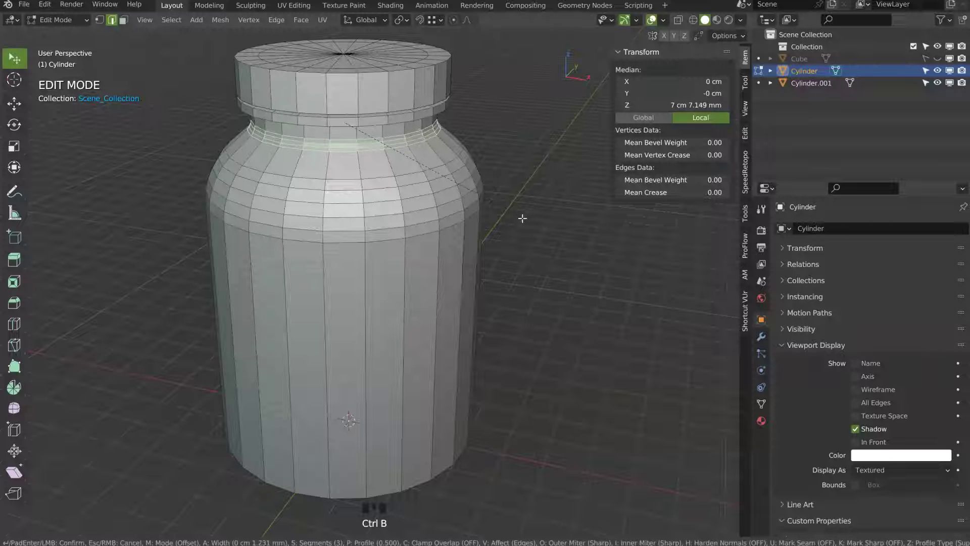
pyautogui.click(526, 218)
# - Bevel the outer edge loop at the bottom of the jar, about 2.13 mm wide with 3 segments
pyautogui.moveTo(525, 219); pyautogui.dragTo(493, 139, button='middle')
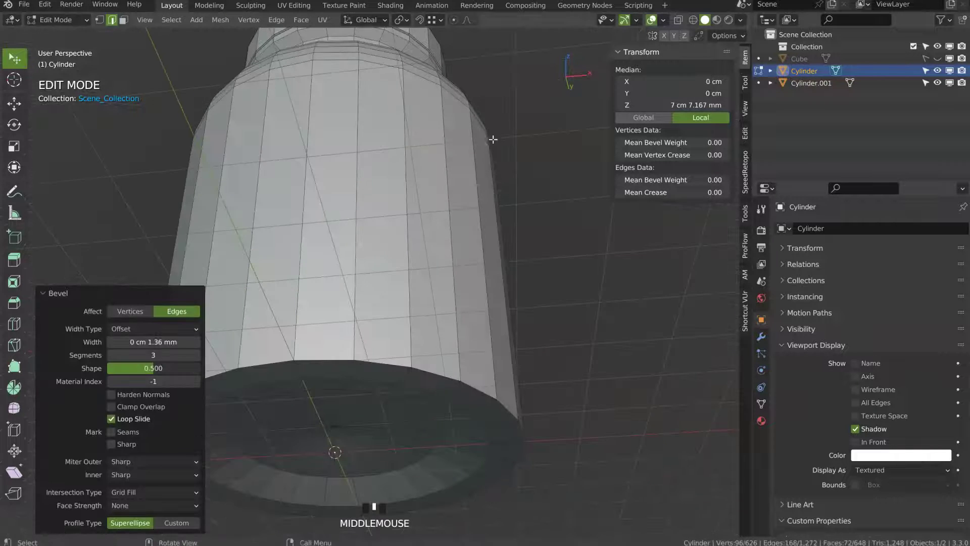
pyautogui.keyDown('alt'); pyautogui.click(427, 381); pyautogui.keyUp('alt')
pyautogui.hotkey('ctrl', 'b')
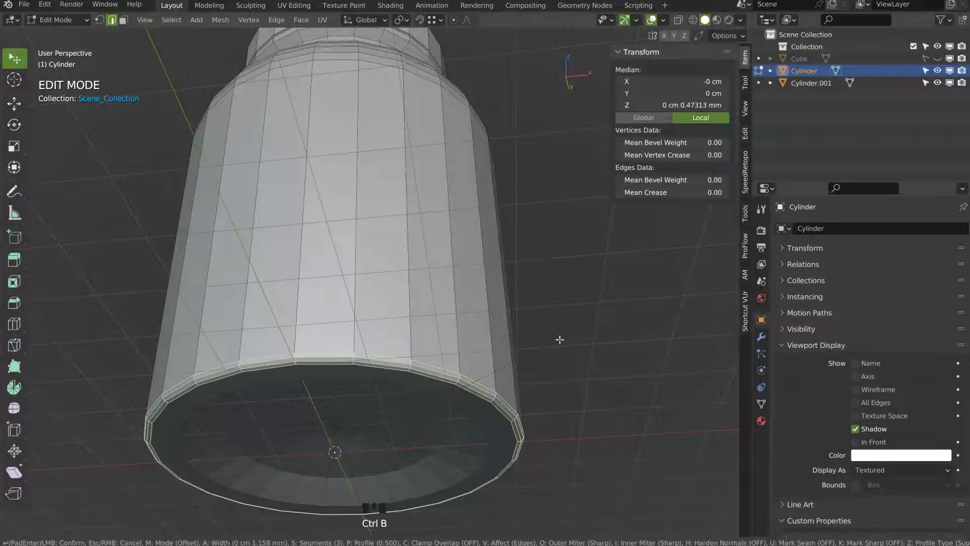
pyautogui.click(545, 347)
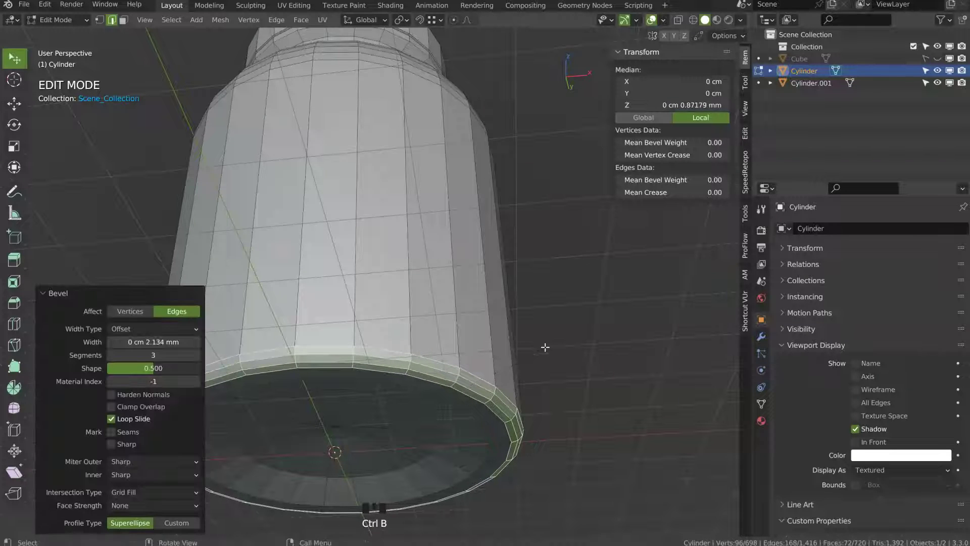
# - Bevel the edge loop around the recess in the jar's underside, about 1.43 mm wide with 2 segments
pyautogui.keyDown('alt'); pyautogui.click(452, 401); pyautogui.keyUp('alt')
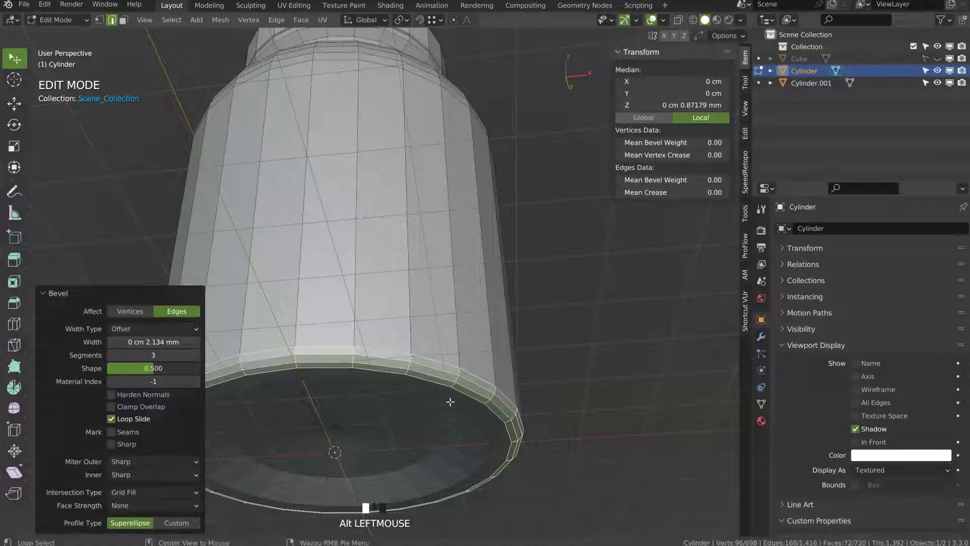
pyautogui.moveTo(452, 400); pyautogui.dragTo(473, 345, button='middle')
pyautogui.hotkey('ctrl', 'b')
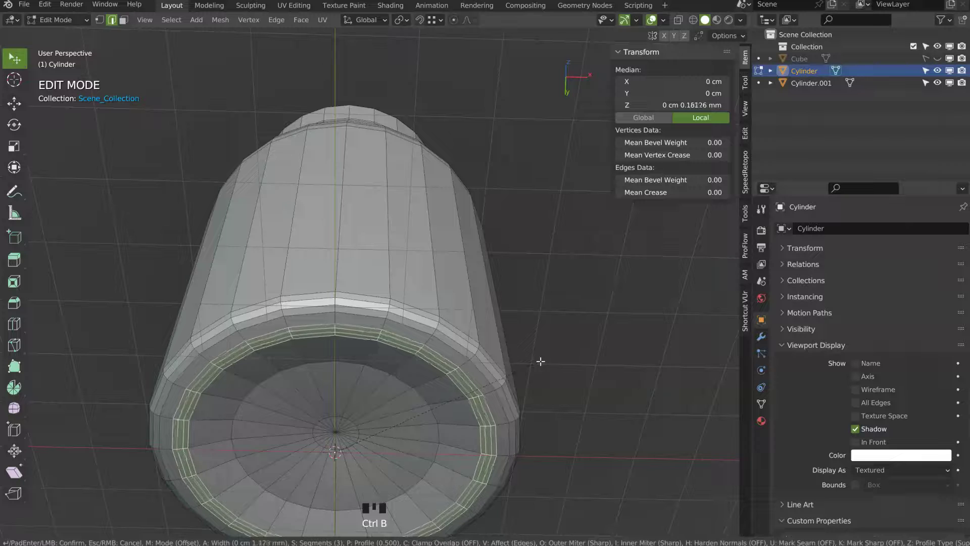
pyautogui.scroll(-1, 541, 362)
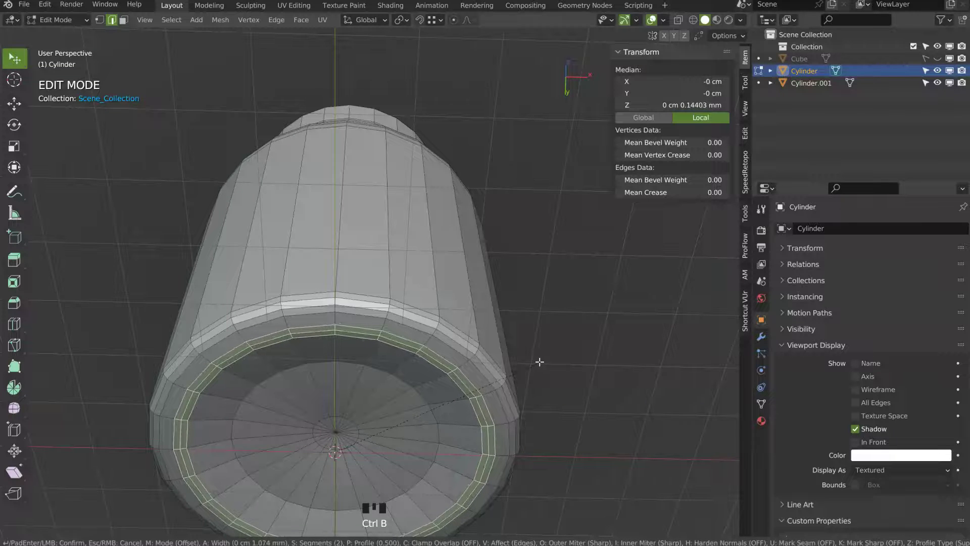
pyautogui.click(538, 361)
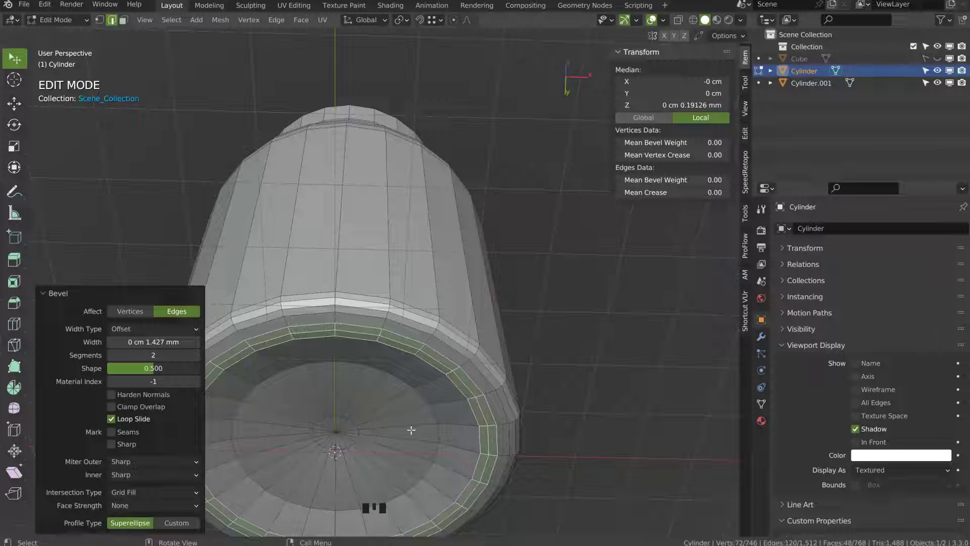
# - Switch to editing the lid, bevel its top outer edge loop about 2.7 mm wide with 4 segments, and exit mesh editing
pyautogui.moveTo(422, 270); pyautogui.dragTo(473, 211, button='middle')
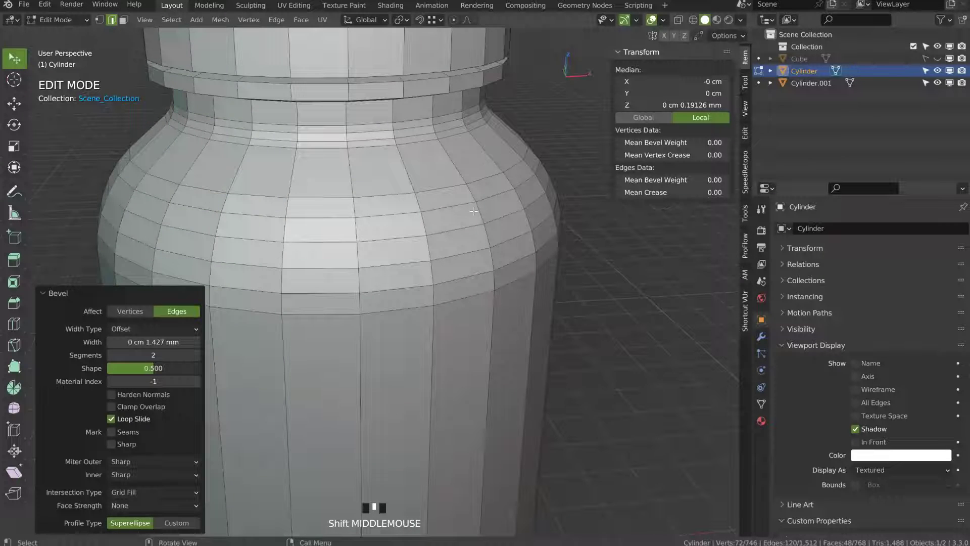
pyautogui.keyDown('shift'); pyautogui.moveTo(457, 64); pyautogui.dragTo(482, 197, button='middle'); pyautogui.keyUp('shift')
pyautogui.keyDown('shift'); pyautogui.moveTo(444, 237); pyautogui.dragTo(451, 221, button='middle'); pyautogui.keyUp('shift')
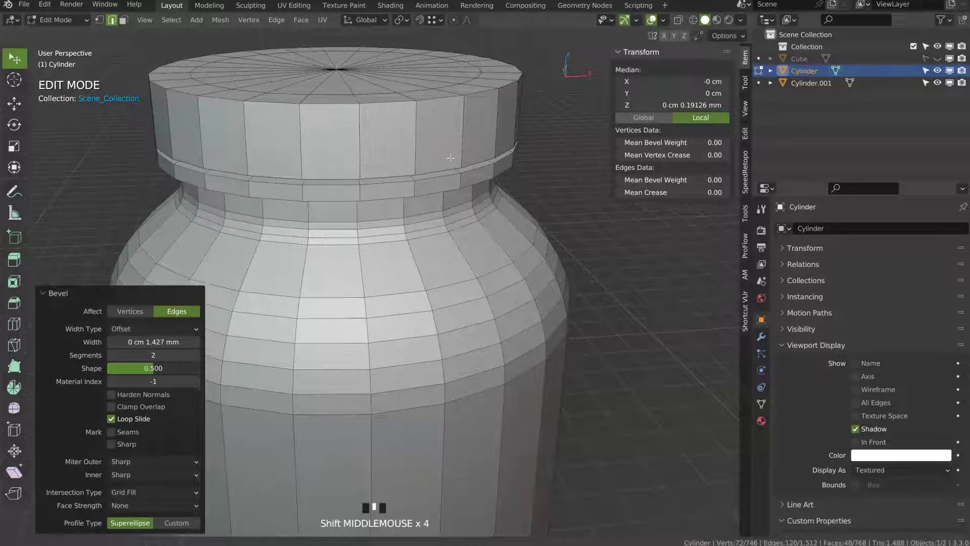
pyautogui.press('Tab')
pyautogui.click(462, 132)
pyautogui.press('Tab')
pyautogui.press('2')
pyautogui.keyDown('alt'); pyautogui.click(432, 117); pyautogui.keyUp('alt')
pyautogui.hotkey('ctrl', 'b')
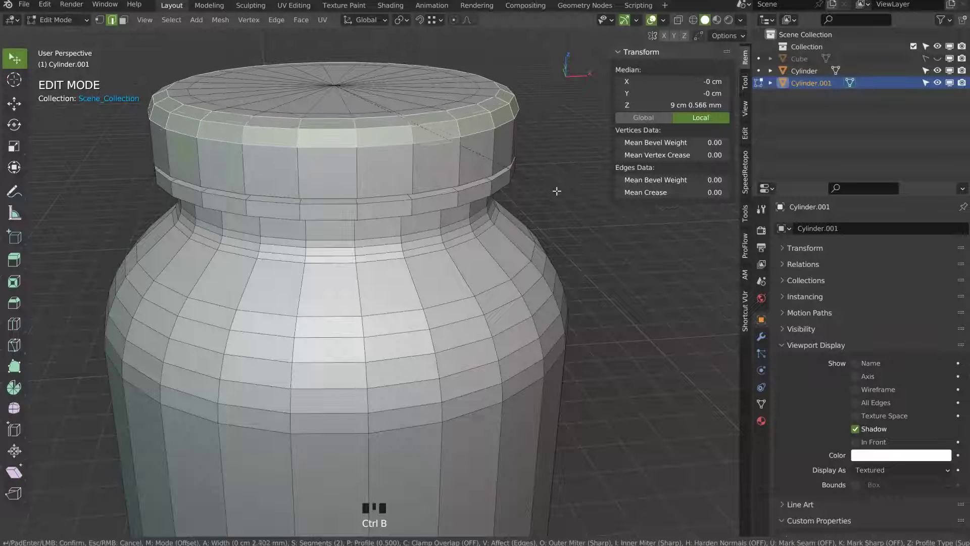
pyautogui.scroll(2, 557, 191)
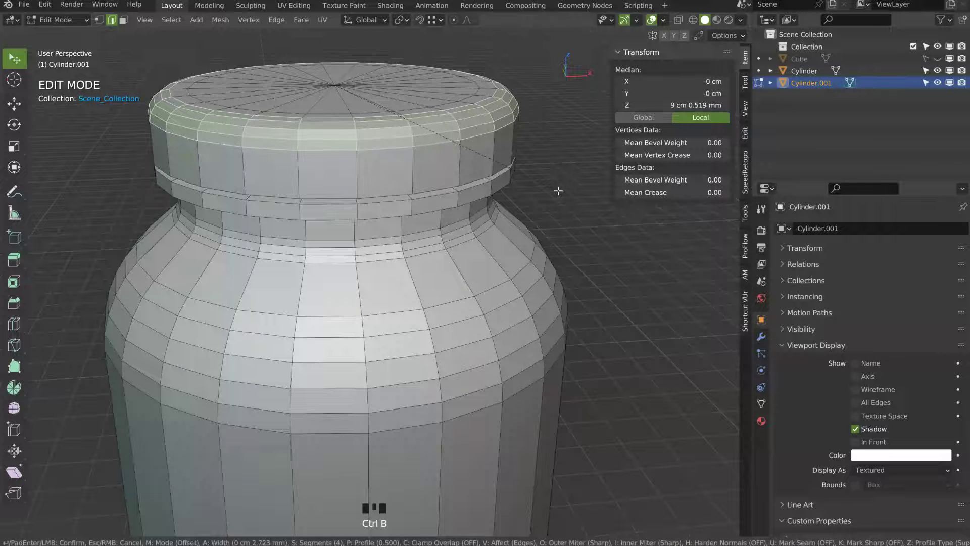
pyautogui.click(556, 188)
pyautogui.keyDown('ctrl'); pyautogui.moveTo(461, 166); pyautogui.dragTo(435, 174, button='middle'); pyautogui.keyUp('ctrl')
pyautogui.press('Tab')
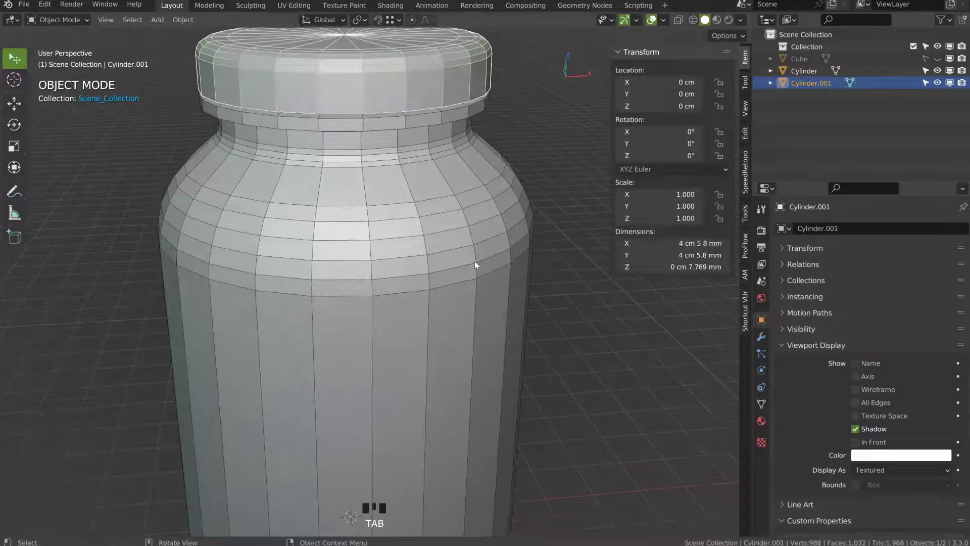
# - Edit the jar with X-Ray on and bevel the loop where its inner wall meets the floor, about 0.72 mm wide with 2 segments
pyautogui.click(505, 269)
pyautogui.press('Tab')
pyautogui.hotkey('alt', 'z')
pyautogui.keyDown('shift'); pyautogui.moveTo(364, 303); pyautogui.dragTo(362, 32, button='middle'); pyautogui.keyUp('shift')
pyautogui.moveTo(445, 293); pyautogui.dragTo(410, 234, button='middle')
pyautogui.keyDown('ctrl'); pyautogui.moveTo(485, 273); pyautogui.dragTo(530, 256, button='middle'); pyautogui.keyUp('ctrl')
pyautogui.press('2')
pyautogui.keyDown('alt'); pyautogui.click(533, 258); pyautogui.keyUp('alt')
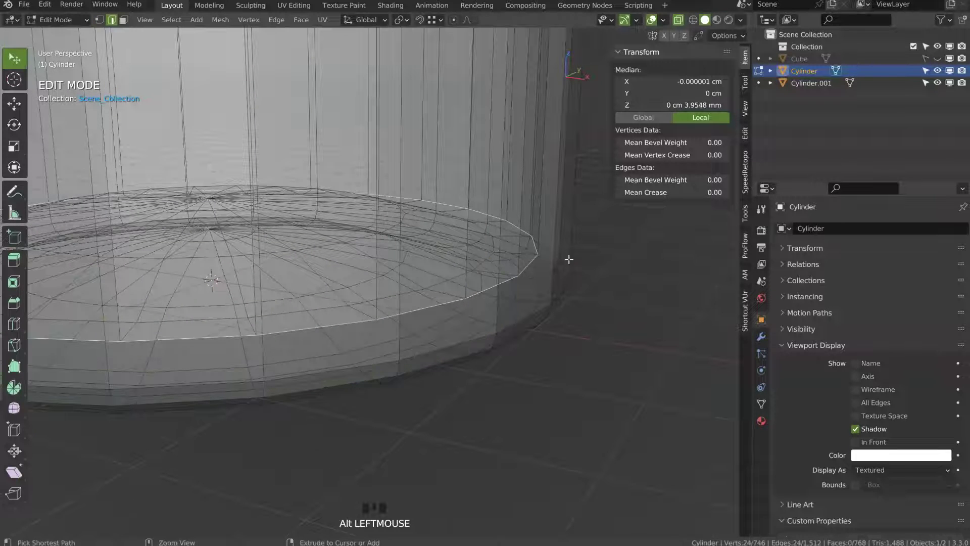
pyautogui.hotkey('ctrl', 'b')
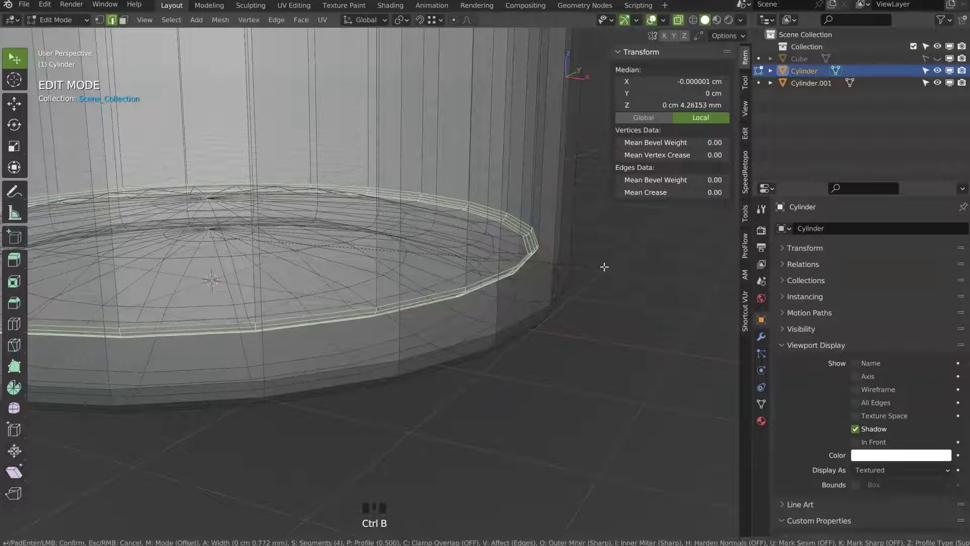
pyautogui.scroll(-2, 604, 267)
pyautogui.click(604, 267)
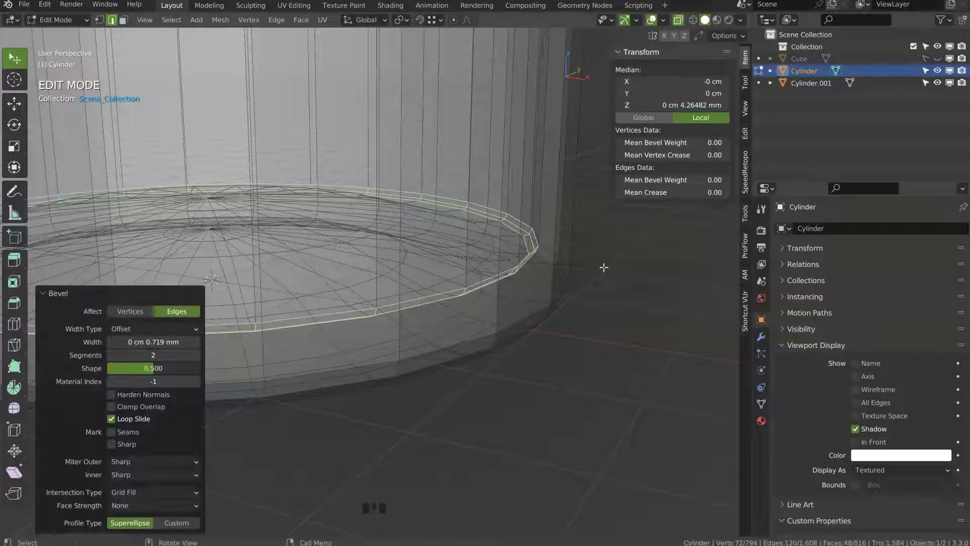
# - Bevel the next loop inward on the jar's inner floor about 1 mm wide with 2 segments, and exit mesh editing with X-Ray off
pyautogui.keyDown('alt'); pyautogui.click(529, 258); pyautogui.keyUp('alt')
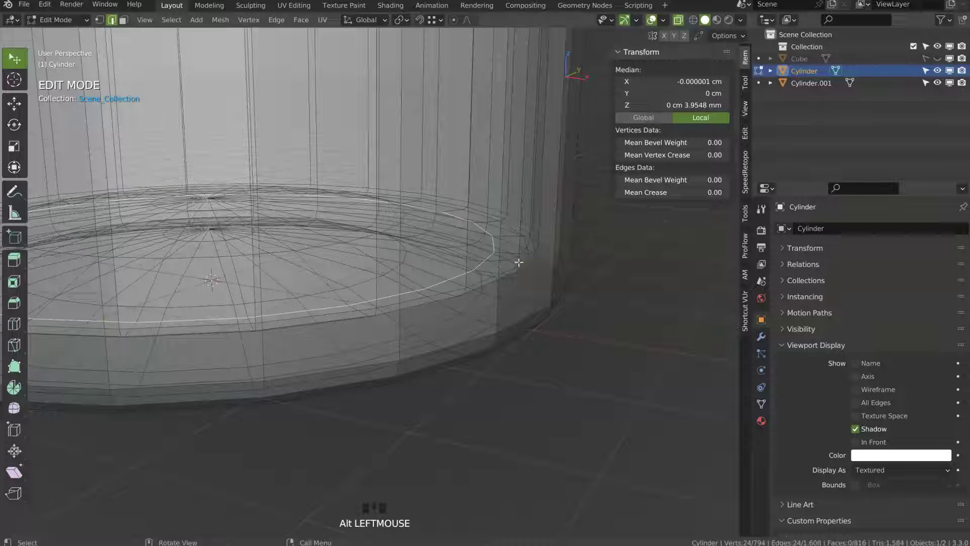
pyautogui.hotkey('ctrl', 'b')
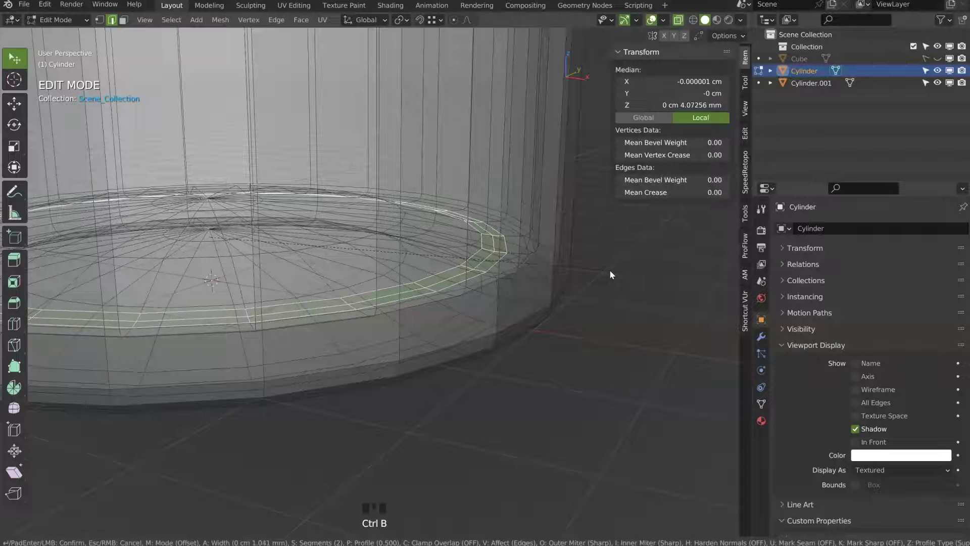
pyautogui.click(608, 269)
pyautogui.keyDown('ctrl'); pyautogui.moveTo(442, 199); pyautogui.dragTo(384, 183, button='middle'); pyautogui.keyUp('ctrl')
pyautogui.keyDown('shift'); pyautogui.moveTo(385, 183); pyautogui.dragTo(423, 278, button='middle'); pyautogui.keyUp('shift')
pyautogui.keyDown('ctrl'); pyautogui.moveTo(423, 277); pyautogui.dragTo(413, 215, button='middle'); pyautogui.keyUp('ctrl')
pyautogui.press('Tab')
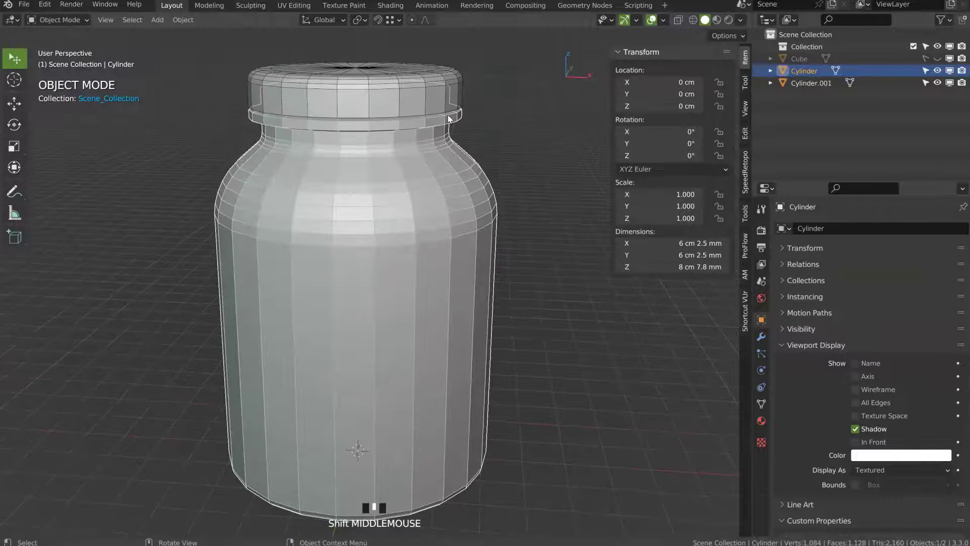
pyautogui.keyDown('ctrl'); pyautogui.moveTo(430, 93); pyautogui.dragTo(419, 71, button='middle'); pyautogui.keyUp('ctrl')
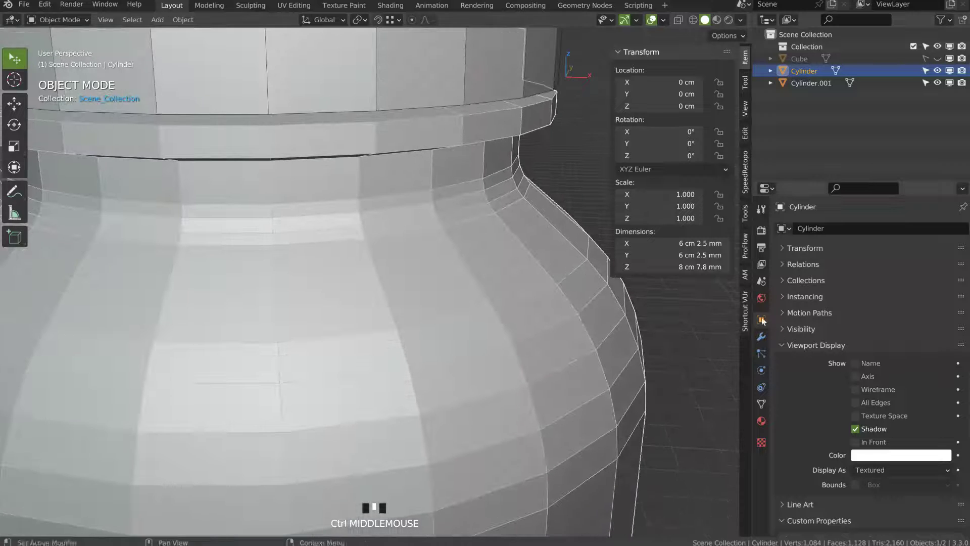
# - Add a Bevel modifier to the jar
pyautogui.click(764, 339)
pyautogui.keyDown('ctrl'); pyautogui.moveTo(444, 180); pyautogui.dragTo(405, 220, button='middle'); pyautogui.keyUp('ctrl')
pyautogui.keyDown('shift'); pyautogui.moveTo(404, 220); pyautogui.dragTo(437, 86, button='middle'); pyautogui.keyUp('shift')
pyautogui.keyDown('ctrl'); pyautogui.moveTo(360, 362); pyautogui.dragTo(401, 315, button='middle'); pyautogui.keyUp('ctrl')
pyautogui.keyDown('ctrl'); pyautogui.moveTo(393, 241); pyautogui.dragTo(441, 200, button='middle'); pyautogui.keyUp('ctrl')
pyautogui.moveTo(440, 201)
pyautogui.keyDown('shift'); pyautogui.mouseDown(button='middle')
pyautogui.moveTo(419, 216)
pyautogui.moveTo(426, 211)
pyautogui.mouseUp(button='middle'); pyautogui.keyUp('shift')
pyautogui.click(816, 229)
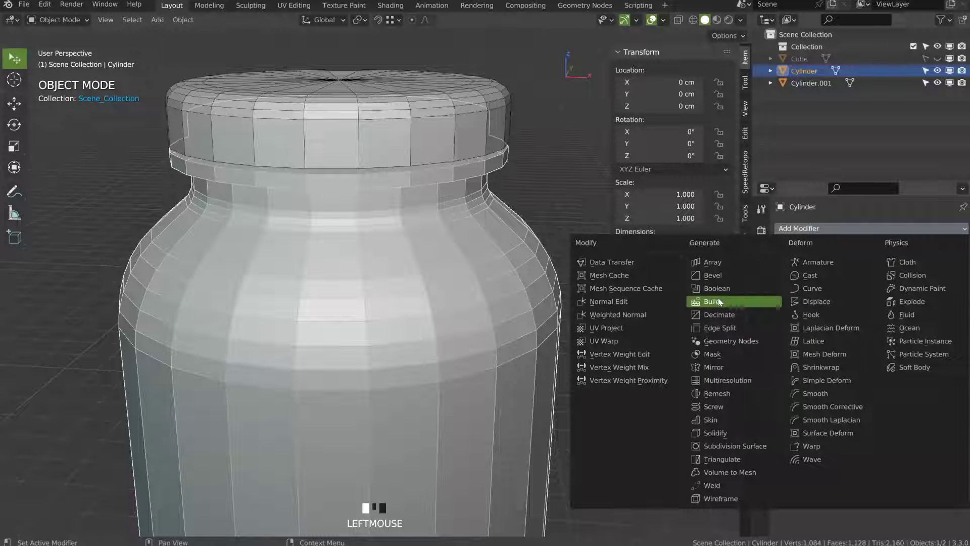
pyautogui.click(715, 275)
# - Set the jar's Bevel modifier to an amount of 0.3 mm with 2 segments
pyautogui.keyDown('shift'); pyautogui.moveTo(513, 181); pyautogui.dragTo(508, 245, button='middle'); pyautogui.keyUp('shift')
pyautogui.keyDown('ctrl'); pyautogui.moveTo(508, 245); pyautogui.dragTo(500, 208, button='middle'); pyautogui.keyUp('ctrl')
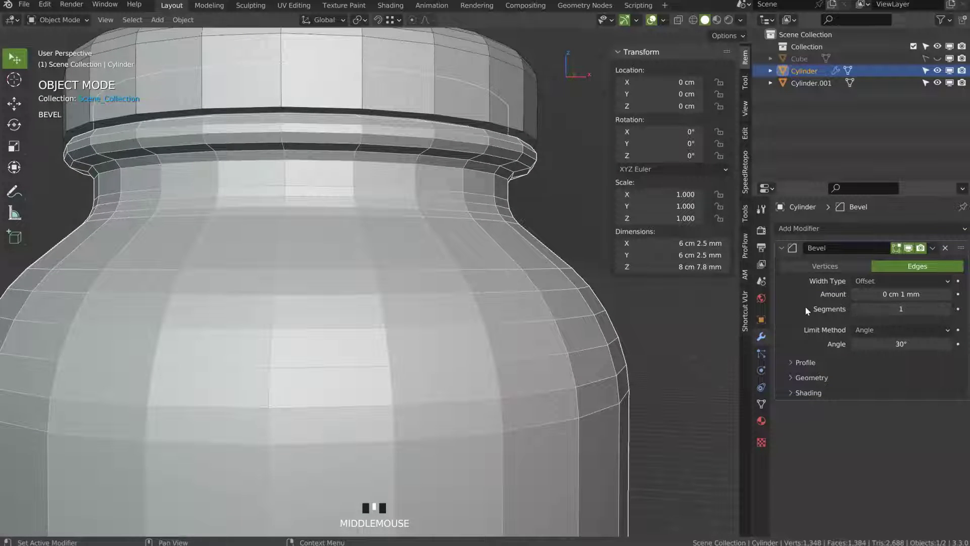
pyautogui.keyDown('shift'); pyautogui.moveTo(897, 294); pyautogui.dragTo(883, 296); pyautogui.keyUp('shift')
pyautogui.click(948, 310)
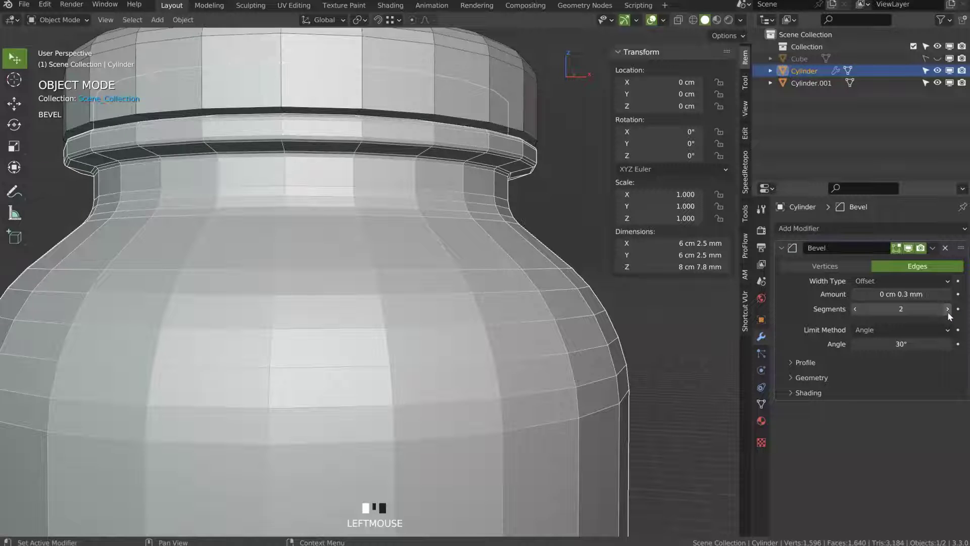
pyautogui.moveTo(901, 309); pyautogui.dragTo(901, 310)
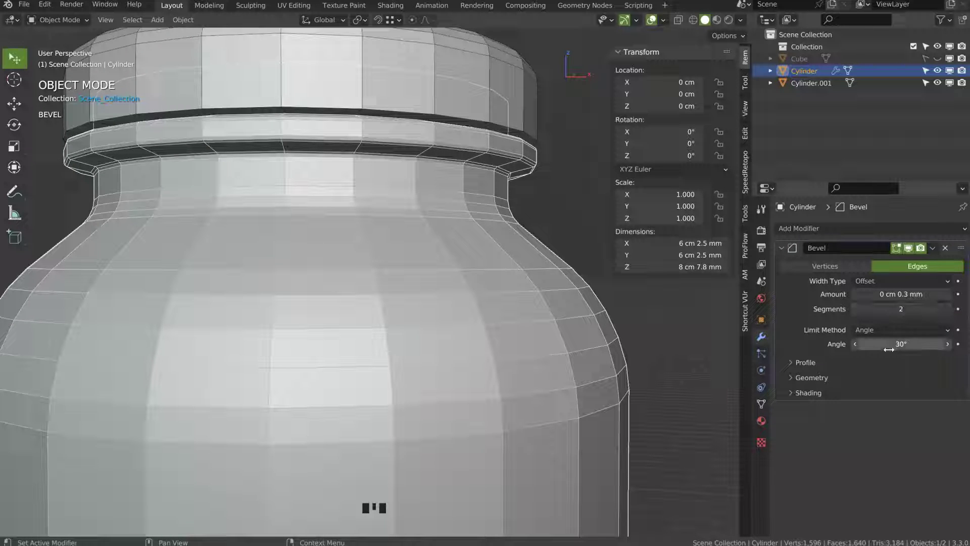
pyautogui.click(797, 362)
pyautogui.click(800, 363)
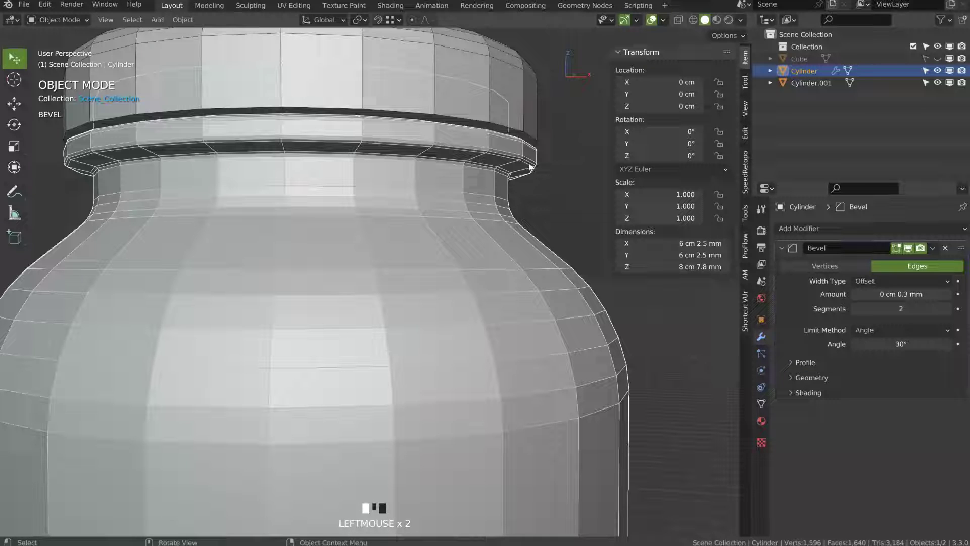
# - Isolate the jar in Local View and enter mesh editing
pyautogui.click(106, 19)
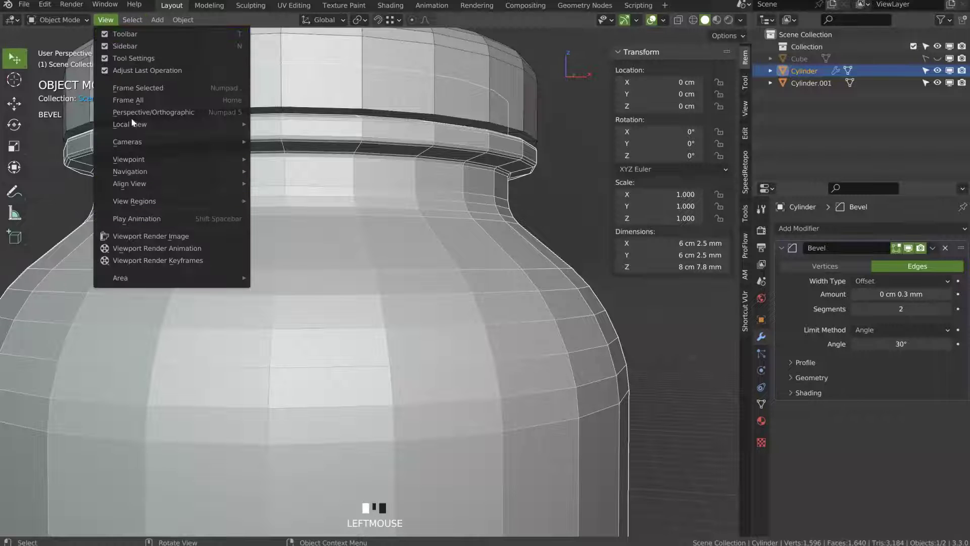
pyautogui.moveTo(151, 125)
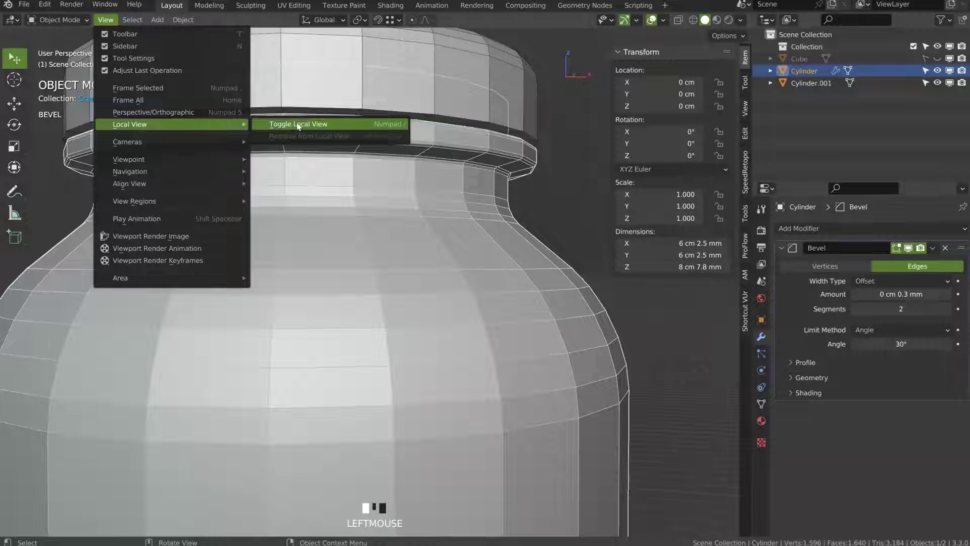
pyautogui.click(355, 123)
pyautogui.moveTo(432, 118)
pyautogui.mouseDown(button='middle')
pyautogui.moveTo(549, 177)
pyautogui.moveTo(457, 168)
pyautogui.moveTo(436, 101)
pyautogui.mouseUp(button='middle')
pyautogui.keyDown('shift'); pyautogui.moveTo(437, 101); pyautogui.dragTo(425, 147, button='middle'); pyautogui.keyUp('shift')
pyautogui.keyDown('ctrl'); pyautogui.moveTo(424, 147); pyautogui.dragTo(394, 193, button='middle'); pyautogui.keyUp('ctrl')
pyautogui.press('Tab')
# - Try to bevel the inner wall's neck and shoulder edge loops together, about 2.38 mm wide with 5 segments
pyautogui.keyDown('alt'); pyautogui.click(372, 222); pyautogui.keyUp('alt')
pyautogui.keyDown('alt'); pyautogui.keyDown('shift'); pyautogui.click(404, 207); pyautogui.keyUp('shift'); pyautogui.keyUp('alt')
pyautogui.hotkey('ctrl', 'b')
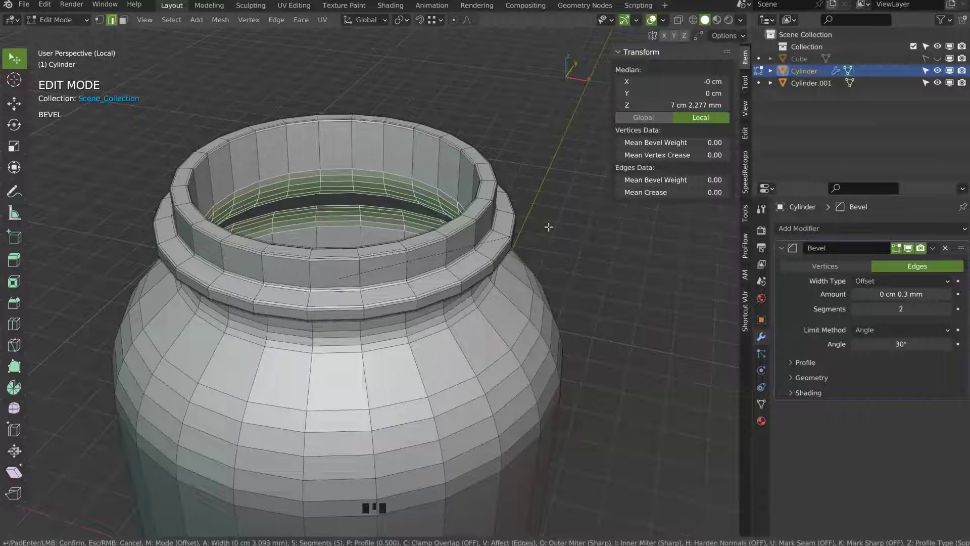
pyautogui.click(548, 227)
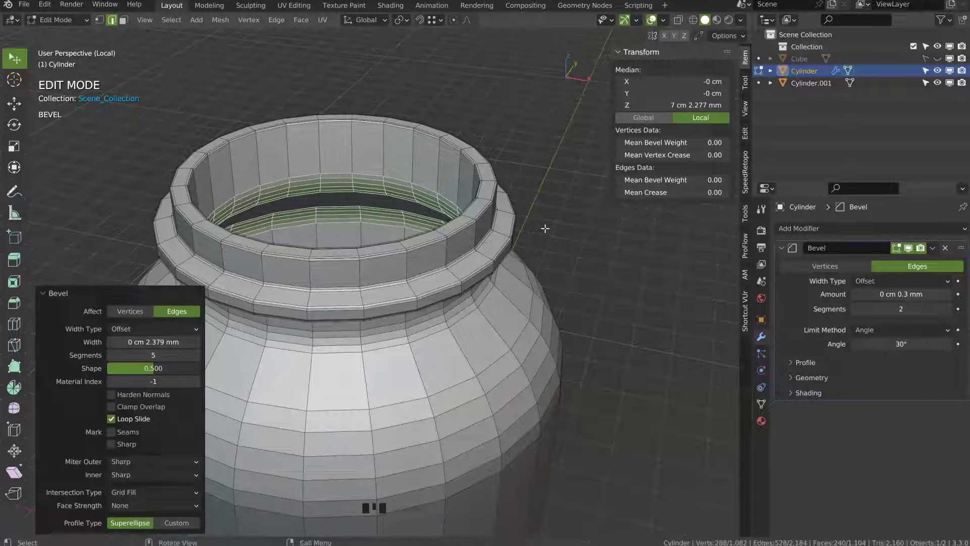
pyautogui.press('KP_Subtract')
pyautogui.click(548, 227)
pyautogui.moveTo(410, 228)
pyautogui.mouseDown(button='middle')
pyautogui.moveTo(411, 214)
pyautogui.moveTo(427, 212)
pyautogui.moveTo(398, 203)
pyautogui.moveTo(387, 219)
pyautogui.moveTo(411, 225)
pyautogui.mouseUp(button='middle')
pyautogui.hotkey('alt', 'z')
pyautogui.hotkey('ctrl', 'z')
pyautogui.hotkey('ctrl', 'z')
pyautogui.hotkey('ctrl', 'z')
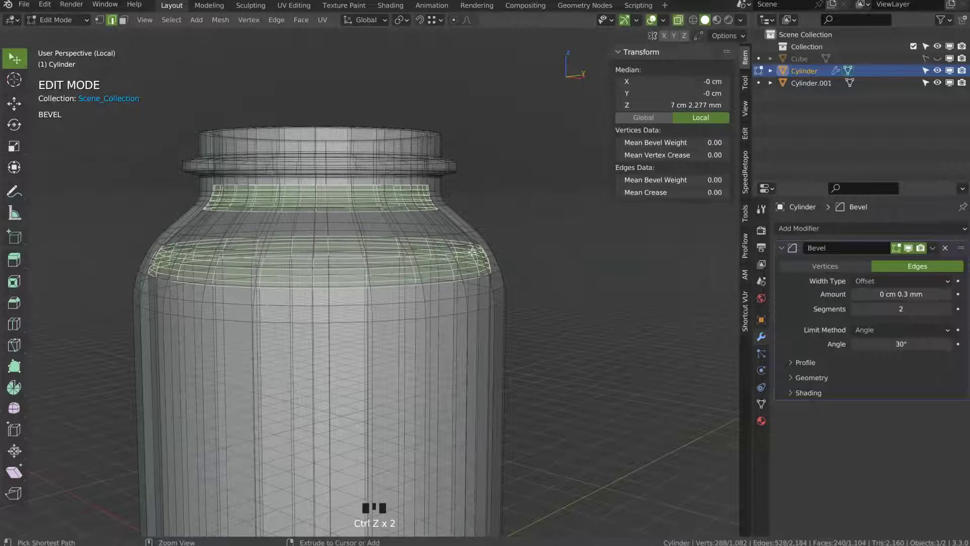
pyautogui.keyDown('alt'); pyautogui.click(390, 272); pyautogui.keyUp('alt')
pyautogui.moveTo(404, 268); pyautogui.dragTo(518, 271, button='middle')
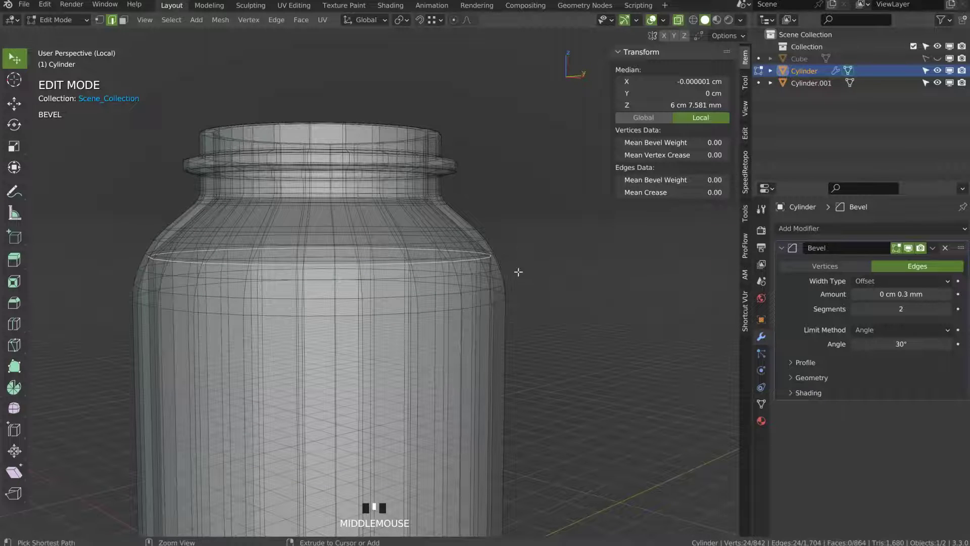
pyautogui.hotkey('ctrl', 'b')
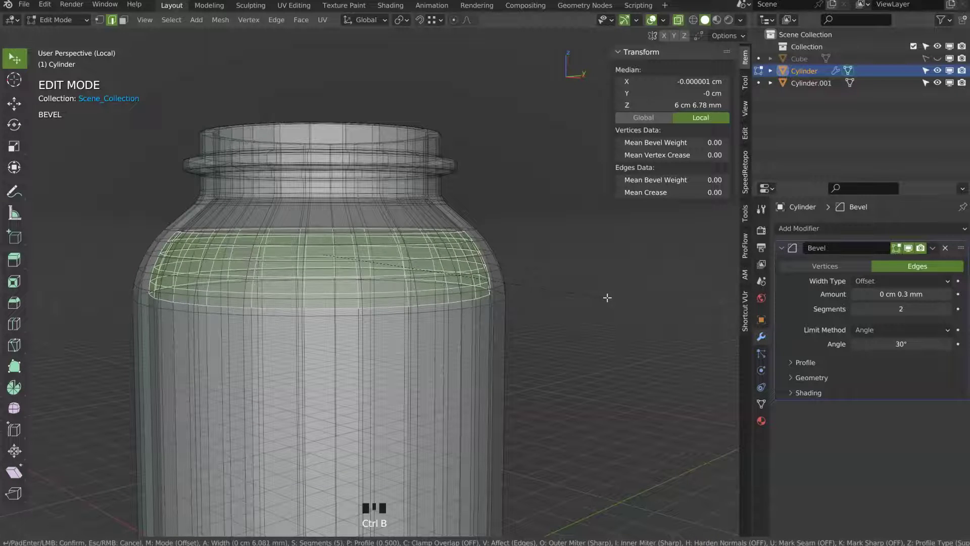
pyautogui.rightClick(607, 297)
pyautogui.hotkey('ctrl', 'z')
# - Bevel the shoulder edge loop of the jar's inner wall with 5 segments, working in the front view
pyautogui.keyDown('alt'); pyautogui.click(438, 263); pyautogui.keyUp('alt')
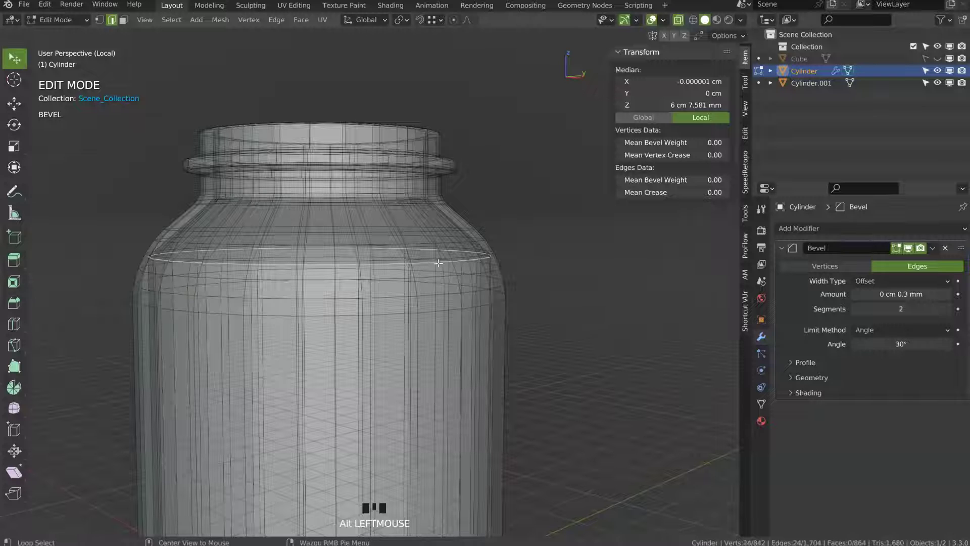
pyautogui.press('KP_1')
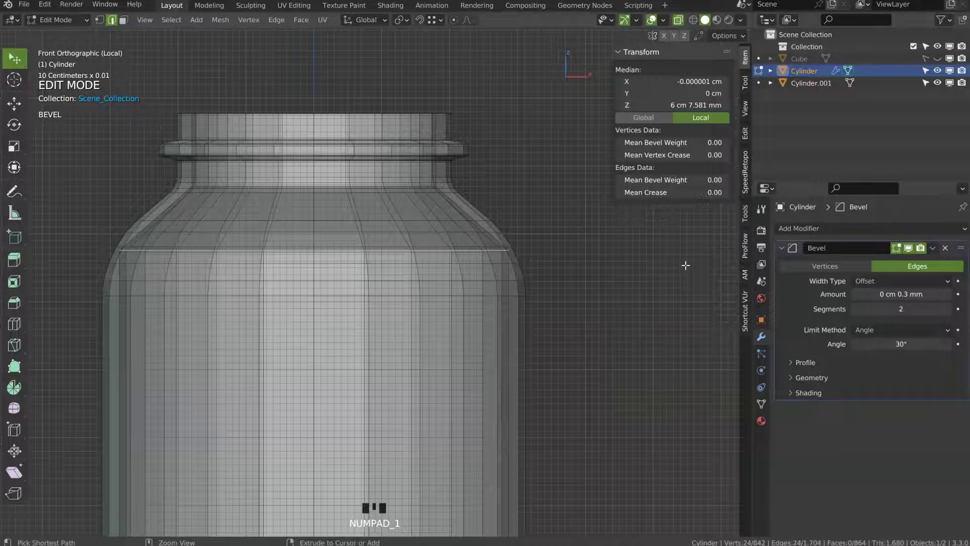
pyautogui.hotkey('ctrl', 'b')
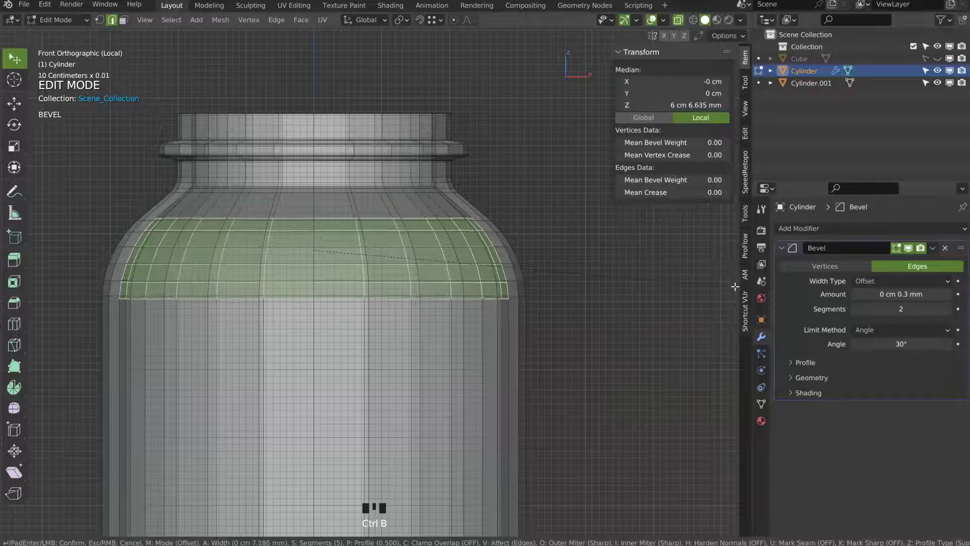
pyautogui.click(697, 284)
# - Bevel the edge loop at the base of the inner neck about 1.3 mm wide with 3 segments
pyautogui.keyDown('shift'); pyautogui.moveTo(513, 212); pyautogui.dragTo(626, 260, button='middle'); pyautogui.keyUp('shift')
pyautogui.keyDown('alt'); pyautogui.click(640, 253); pyautogui.keyUp('alt')
pyautogui.hotkey('ctrl', 'b')
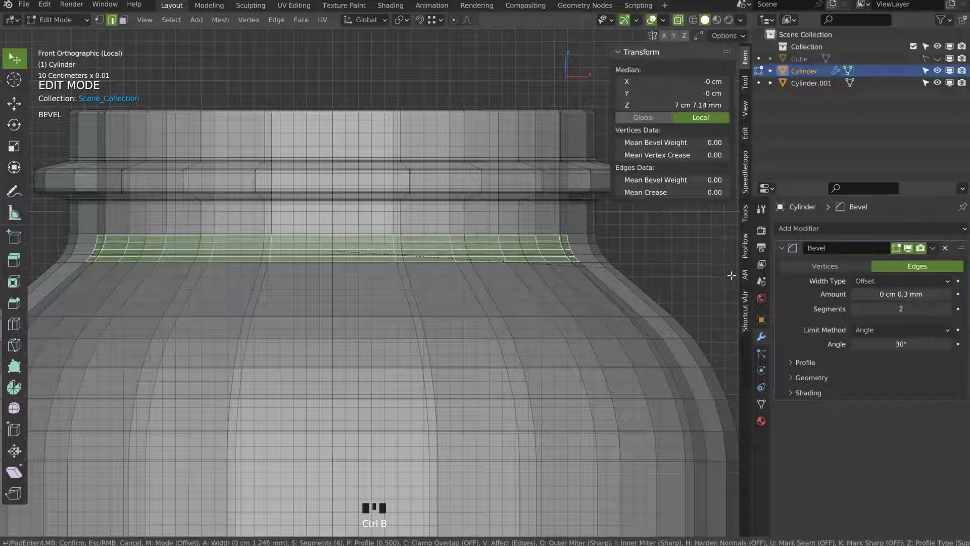
pyautogui.scroll(-1, 731, 275)
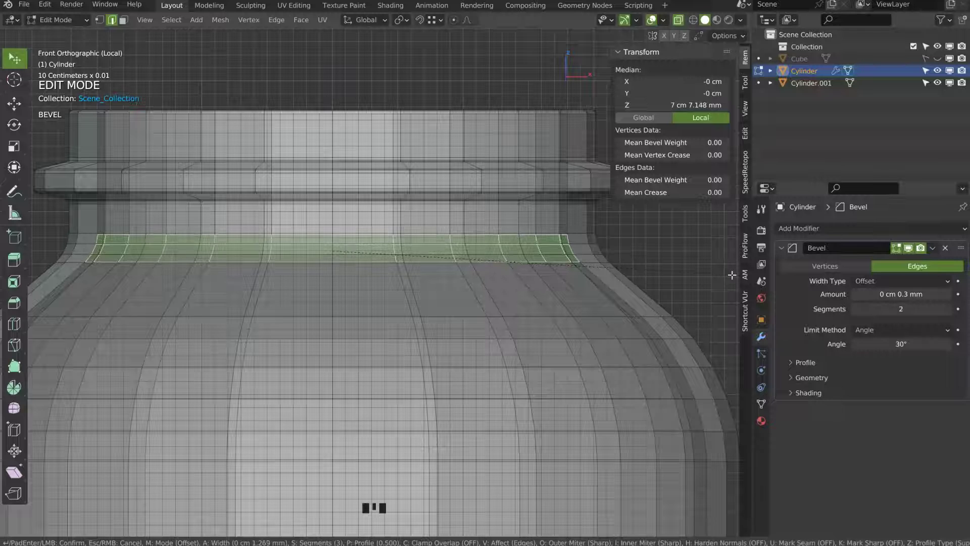
pyautogui.click(731, 276)
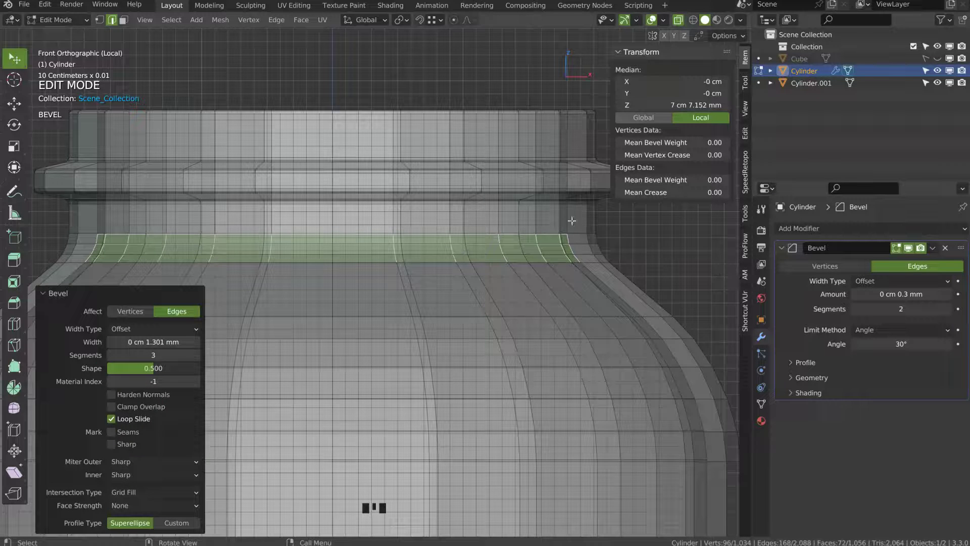
# - Turn X-Ray off, select the outer edge loop on the jar's underside and examine the edges around the base
pyautogui.keyDown('ctrl'); pyautogui.moveTo(579, 211); pyautogui.dragTo(554, 266, button='middle'); pyautogui.keyUp('ctrl')
pyautogui.keyDown('shift'); pyautogui.moveTo(552, 336); pyautogui.dragTo(541, 153, button='middle'); pyautogui.keyUp('shift')
pyautogui.keyDown('shift'); pyautogui.moveTo(521, 358); pyautogui.dragTo(487, 67, button='middle'); pyautogui.keyUp('shift')
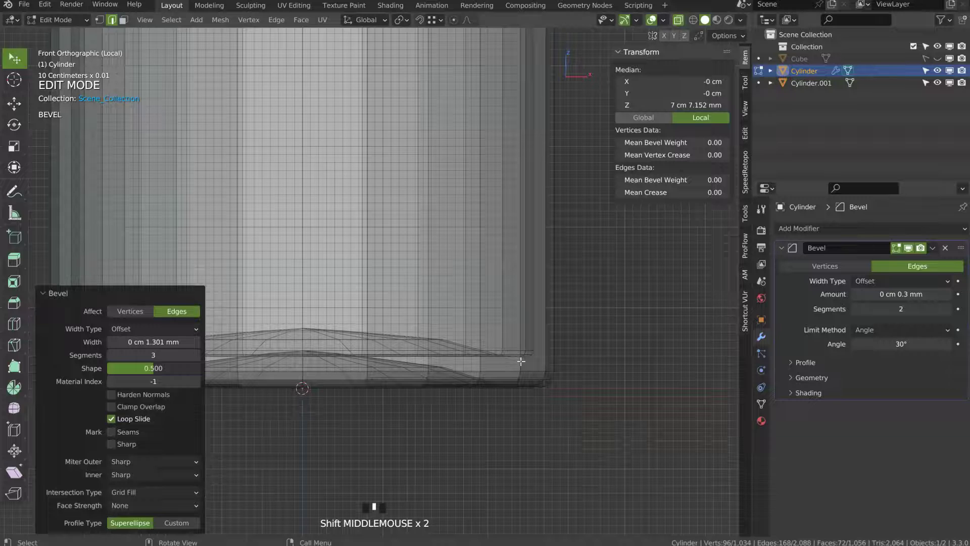
pyautogui.moveTo(543, 359); pyautogui.dragTo(528, 294, button='middle')
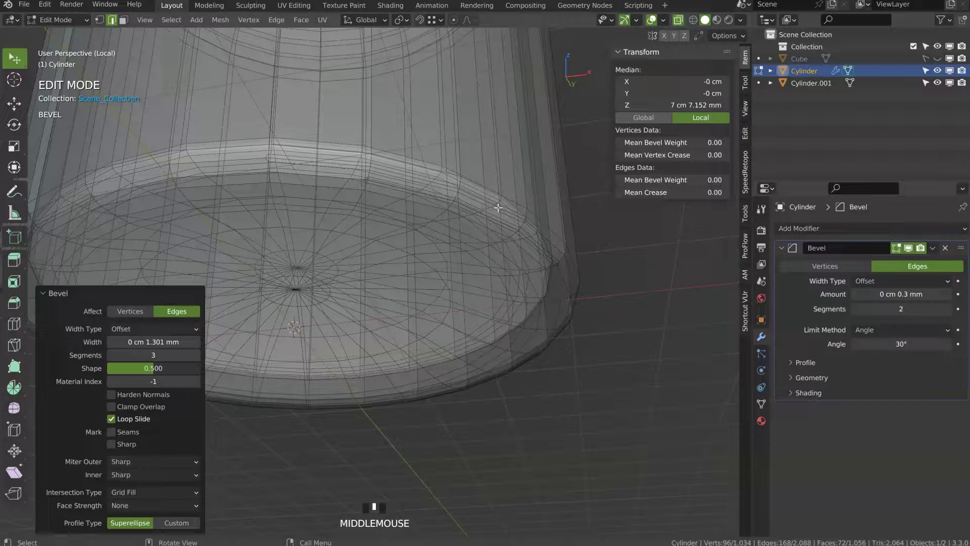
pyautogui.keyDown('shift'); pyautogui.moveTo(359, 197); pyautogui.dragTo(423, 201, button='middle'); pyautogui.keyUp('shift')
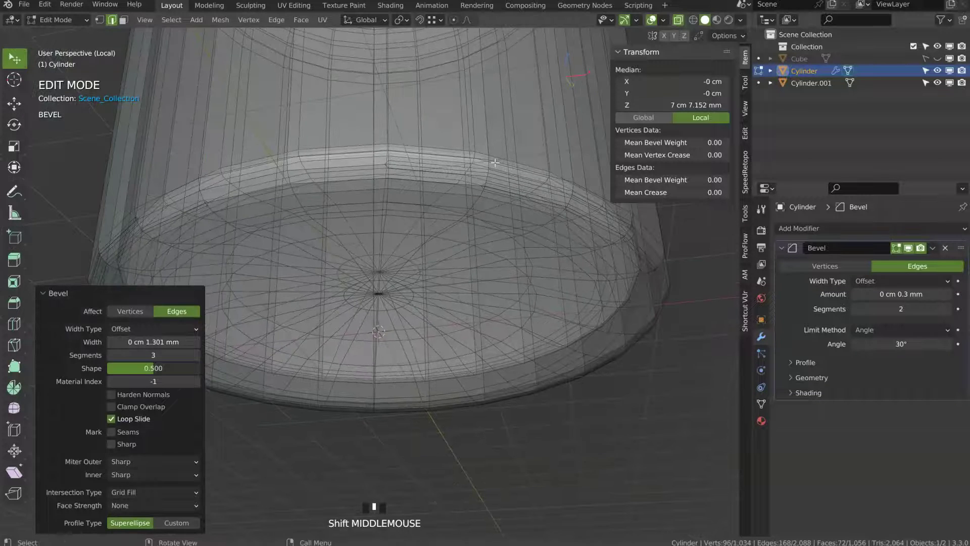
pyautogui.press('Tab')
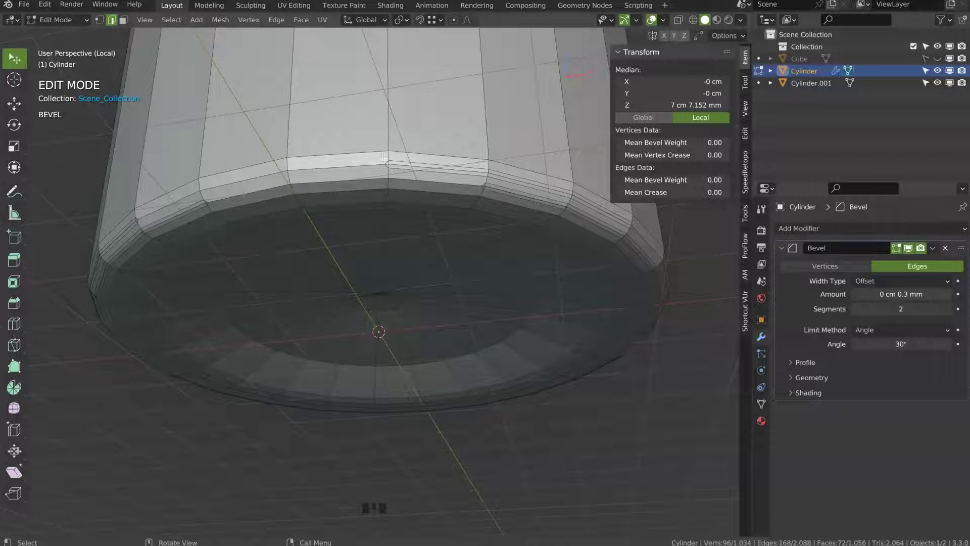
pyautogui.moveTo(539, 201); pyautogui.dragTo(443, 228, button='middle')
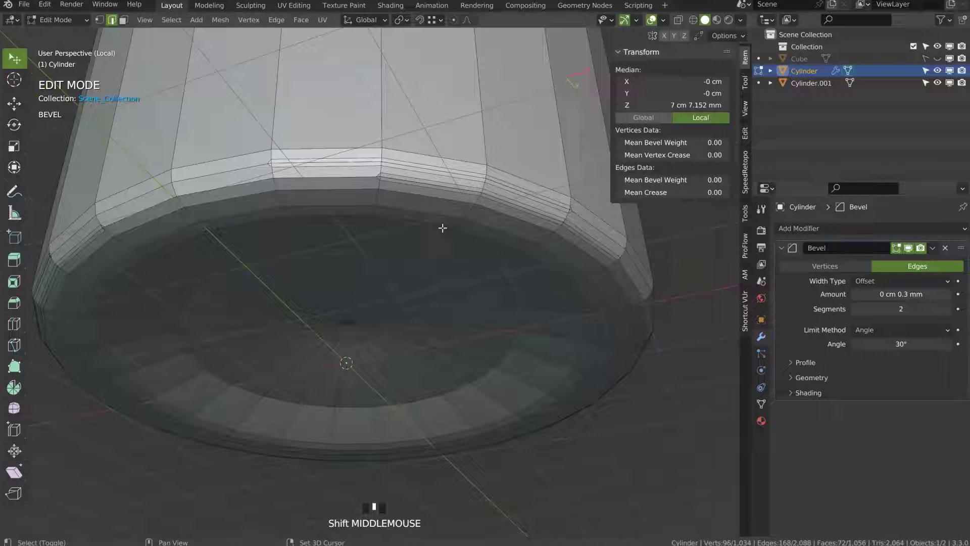
pyautogui.keyDown('shift'); pyautogui.moveTo(417, 153); pyautogui.dragTo(444, 188, button='middle'); pyautogui.keyUp('shift')
pyautogui.keyDown('alt'); pyautogui.click(443, 188); pyautogui.keyUp('alt')
pyautogui.keyDown('alt'); pyautogui.click(443, 188); pyautogui.keyUp('alt')
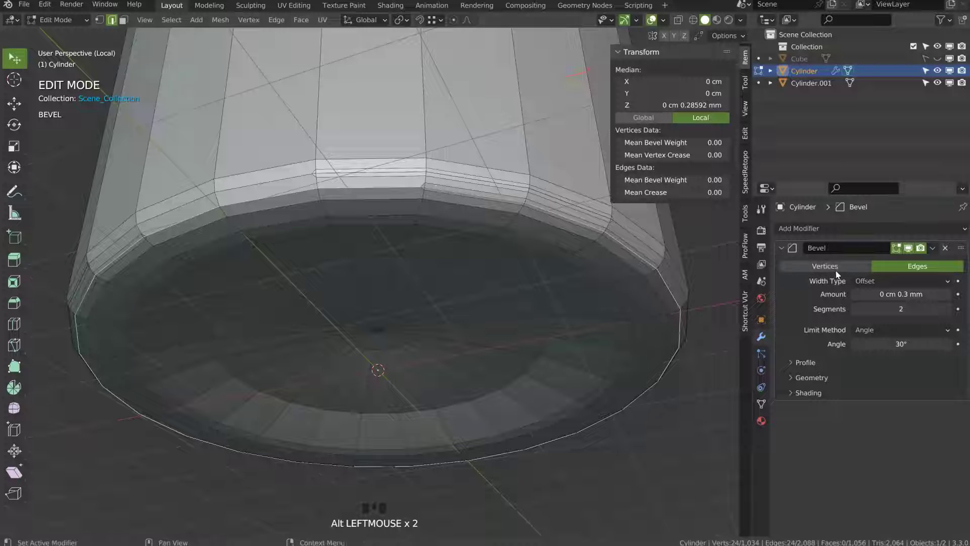
pyautogui.keyDown('shift'); pyautogui.moveTo(262, 216); pyautogui.dragTo(182, 230, button='middle'); pyautogui.keyUp('shift')
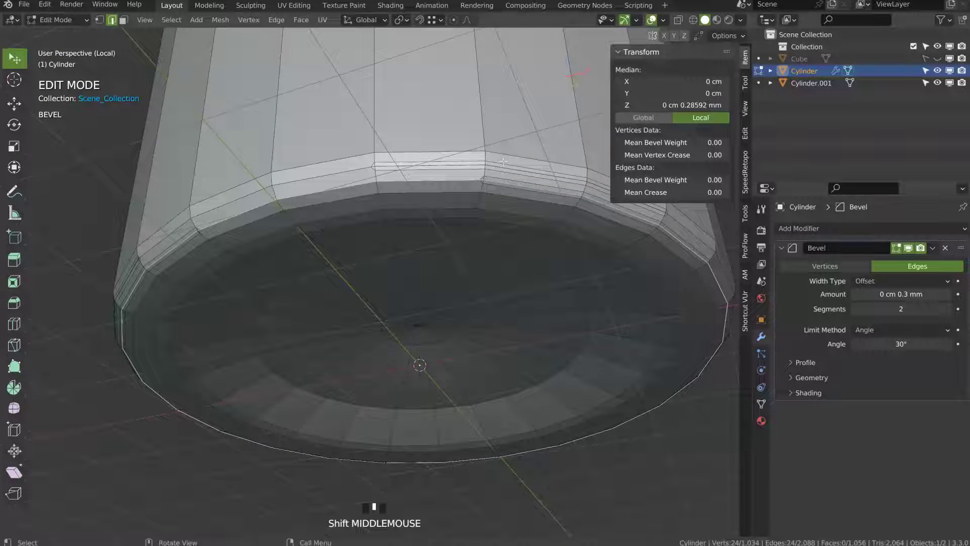
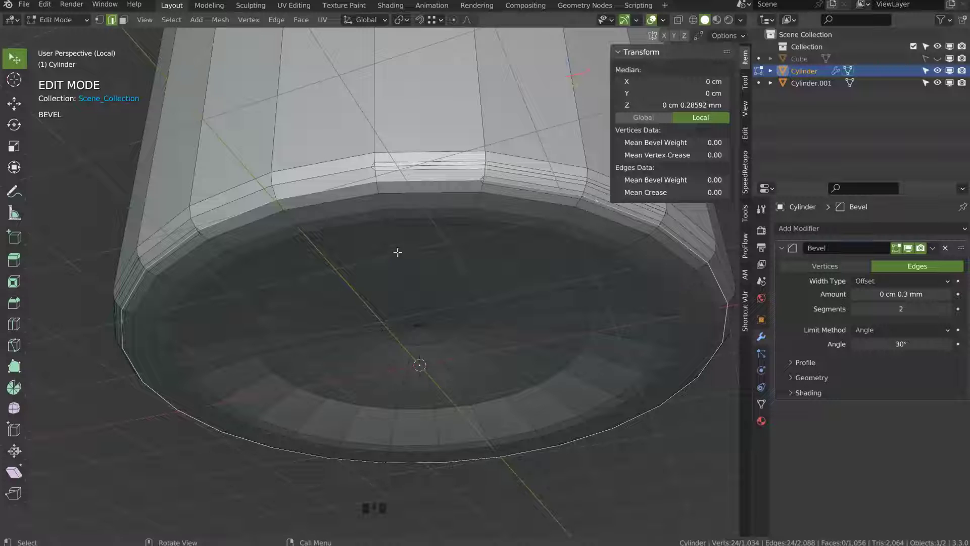
pyautogui.moveTo(499, 249); pyautogui.dragTo(473, 241, button='middle')
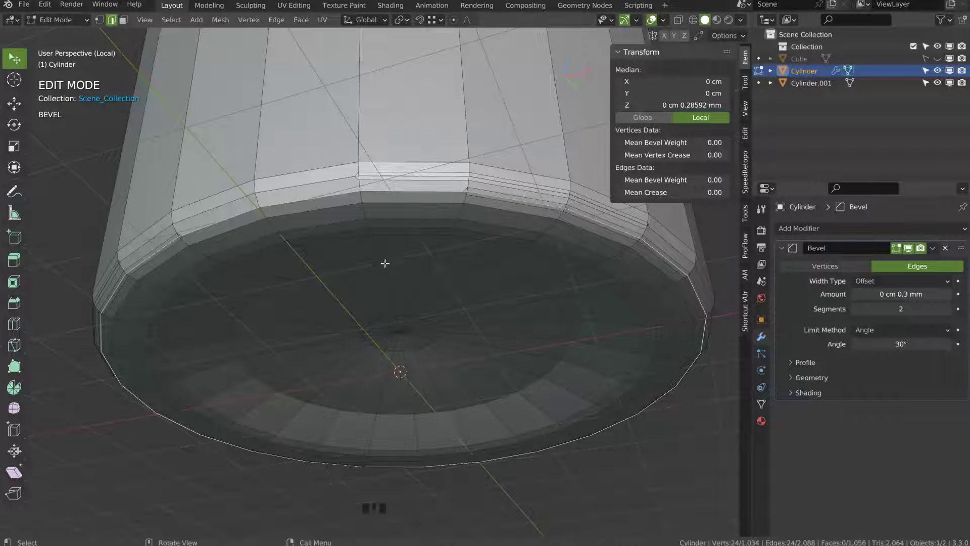
# - Exit mesh editing and compare the jar's base with the Bevel modifier's viewport display off and on
pyautogui.press('Tab')
pyautogui.click(908, 248)
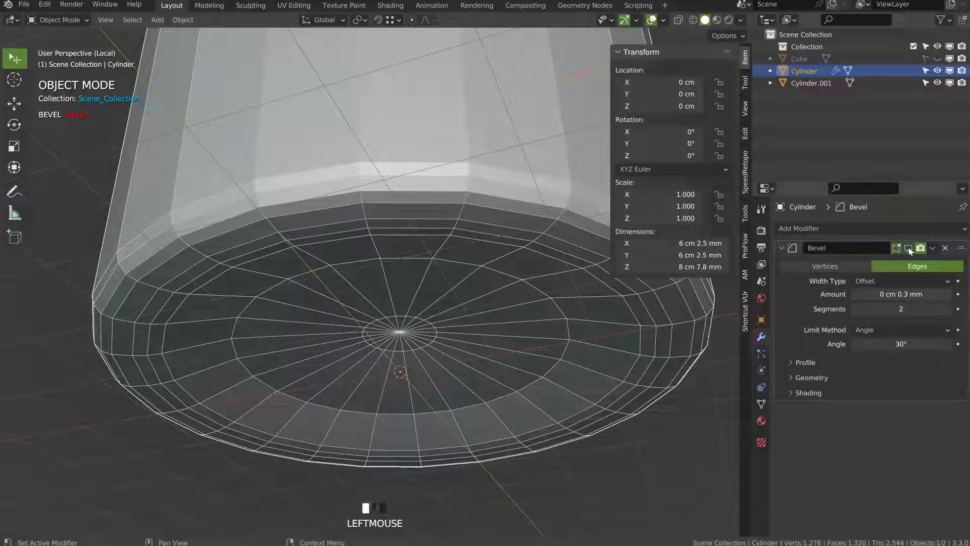
pyautogui.click(908, 248)
pyautogui.click(908, 248)
pyautogui.click(908, 248)
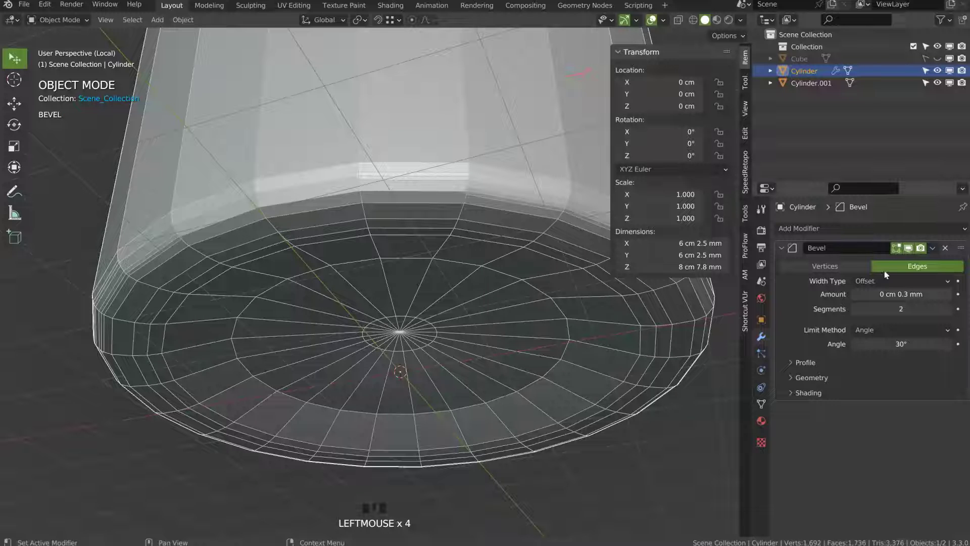
# - Set the limit angle of the jar's Bevel modifier to 49°, checking the base and neck edges
pyautogui.moveTo(889, 344); pyautogui.dragTo(898, 344)
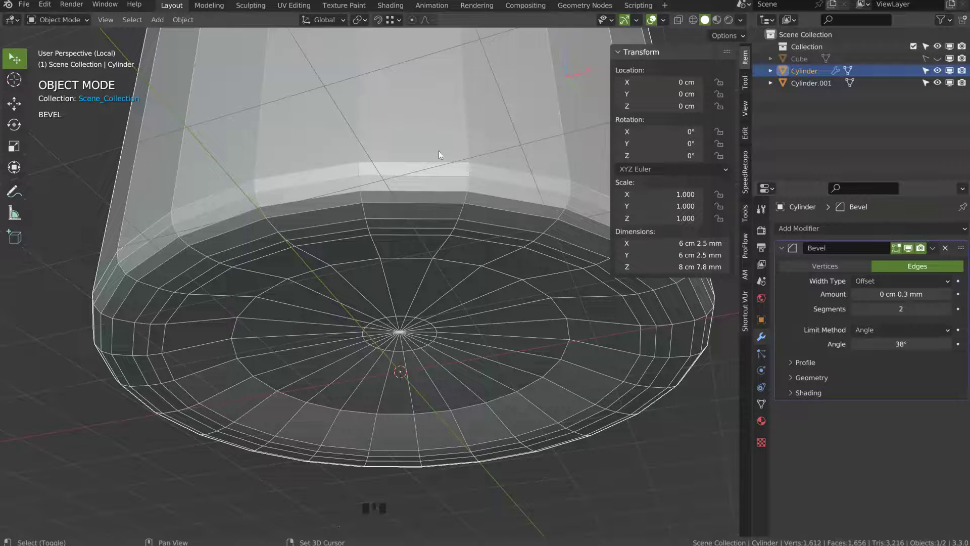
pyautogui.keyDown('shift'); pyautogui.moveTo(569, 240); pyautogui.dragTo(578, 244, button='middle'); pyautogui.keyUp('shift')
pyautogui.moveTo(486, 122); pyautogui.dragTo(479, 155, button='middle')
pyautogui.keyDown('shift'); pyautogui.moveTo(478, 159); pyautogui.dragTo(438, 475, button='middle'); pyautogui.keyUp('shift')
pyautogui.keyDown('shift'); pyautogui.moveTo(465, 76); pyautogui.dragTo(442, 223, button='middle'); pyautogui.keyUp('shift')
pyautogui.keyDown('shift'); pyautogui.moveTo(450, 119); pyautogui.dragTo(457, 210, button='middle'); pyautogui.keyUp('shift')
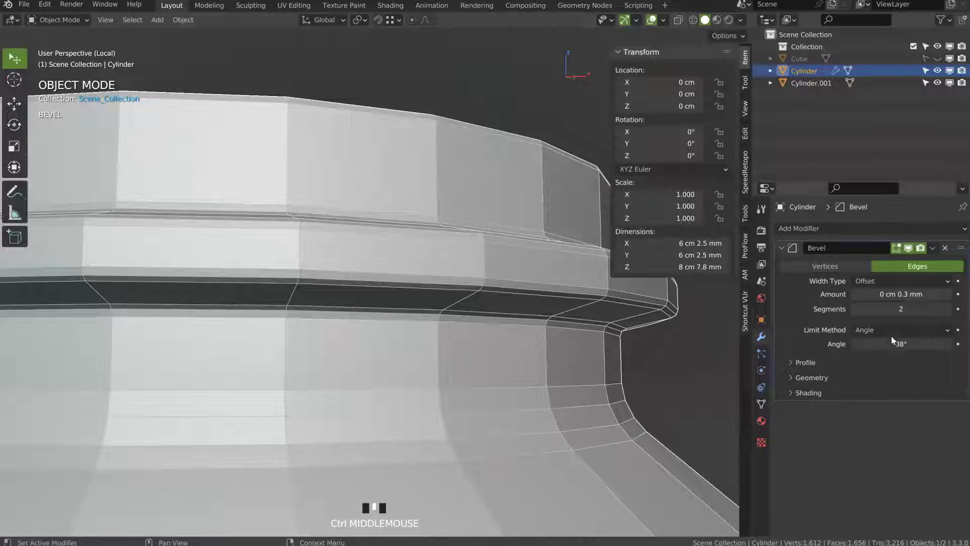
pyautogui.moveTo(901, 343); pyautogui.dragTo(876, 340)
pyautogui.moveTo(966, 348); pyautogui.dragTo(965, 352)
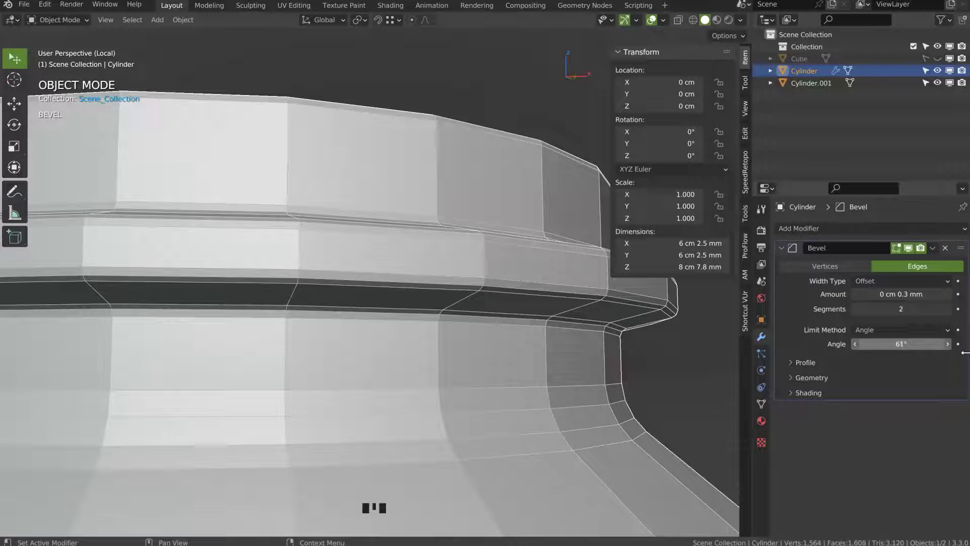
# - Edit the jar's mesh and add 6 evenly spaced horizontal loop cuts around its straight outer wall
pyautogui.keyDown('ctrl'); pyautogui.moveTo(304, 303); pyautogui.dragTo(306, 390, button='middle'); pyautogui.keyUp('ctrl')
pyautogui.keyDown('shift'); pyautogui.moveTo(324, 505); pyautogui.dragTo(360, 414, button='middle'); pyautogui.keyUp('shift')
pyautogui.keyDown('shift'); pyautogui.moveTo(360, 334); pyautogui.dragTo(405, 168, button='middle'); pyautogui.keyUp('shift')
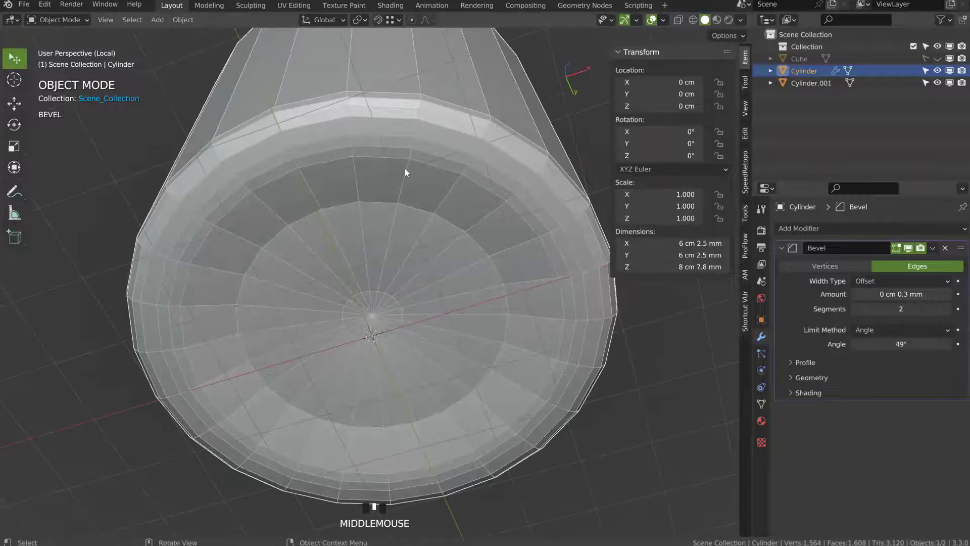
pyautogui.moveTo(390, 110); pyautogui.dragTo(439, 159, button='middle')
pyautogui.press('Tab')
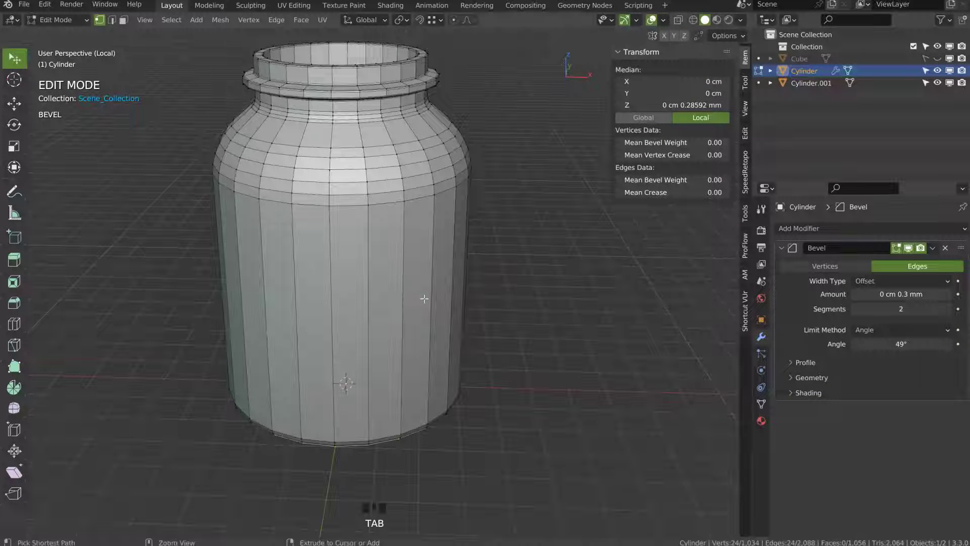
pyautogui.hotkey('ctrl', 'r')
pyautogui.scroll(5, 428, 306)
pyautogui.click(429, 304)
pyautogui.rightClick(429, 304)
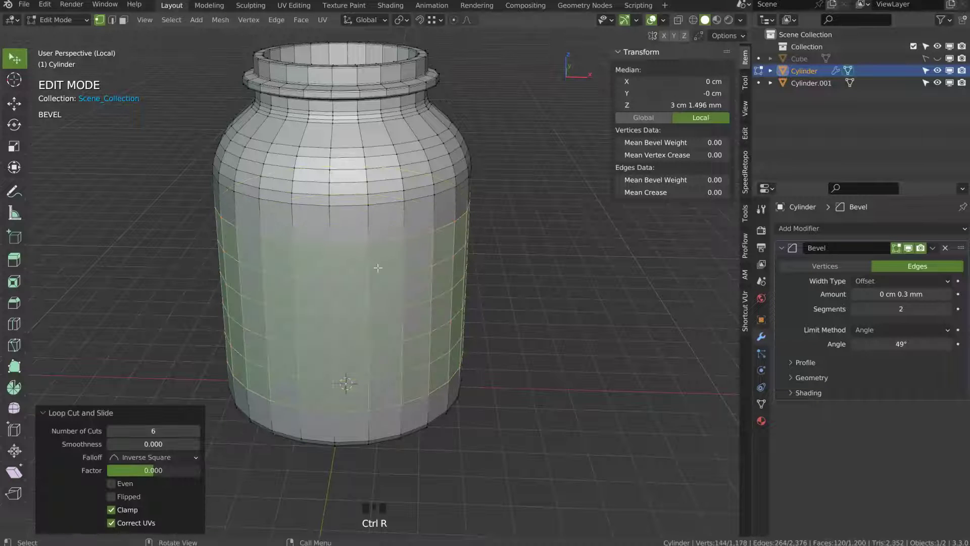
# - Add one loop cut around the lower neck, one around the upper neck, and 2 loop cuts inside the neck
pyautogui.hotkey('ctrl', 'r')
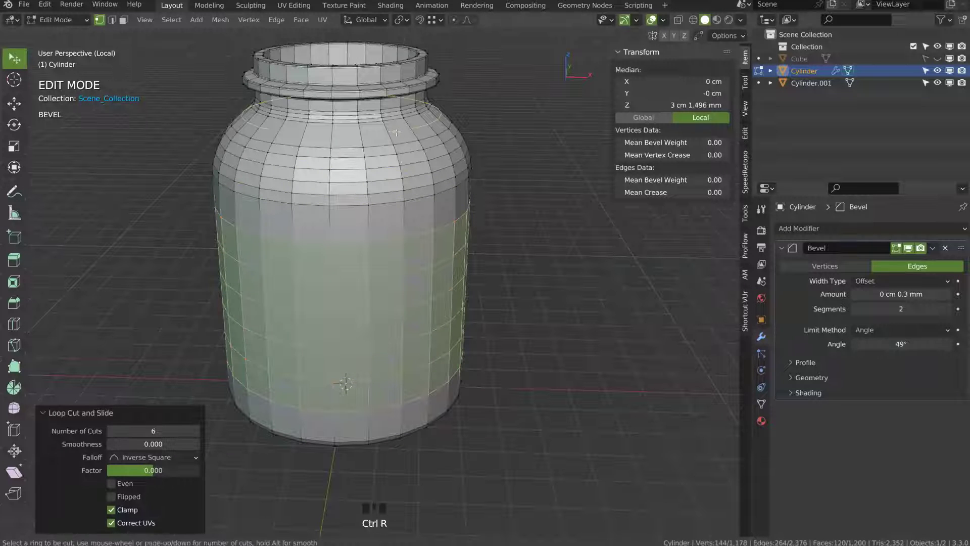
pyautogui.click(398, 132)
pyautogui.rightClick(397, 133)
pyautogui.hotkey('ctrl', 'r')
pyautogui.click(365, 73)
pyautogui.rightClick(365, 74)
pyautogui.hotkey('ctrl', 'r')
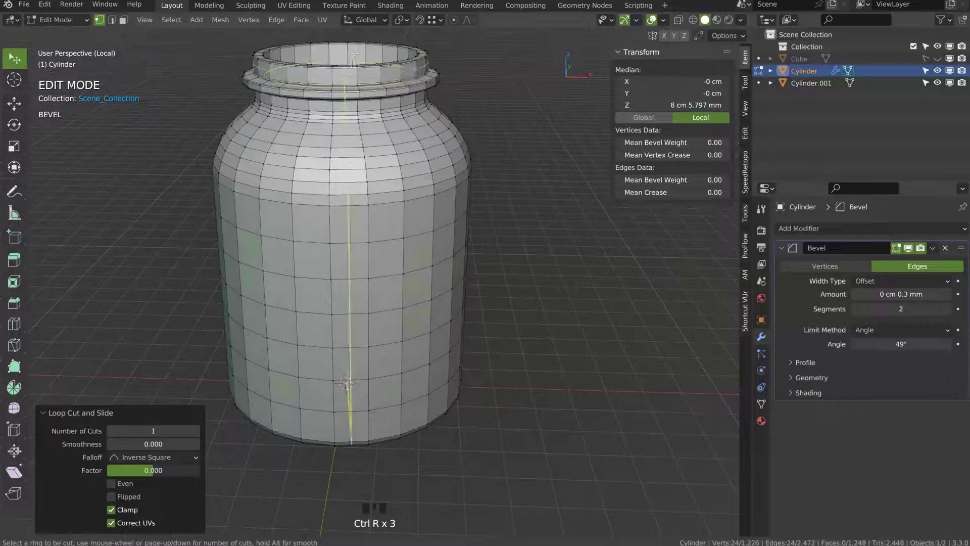
pyautogui.scroll(1, 356, 51)
pyautogui.click(357, 51)
pyautogui.rightClick(356, 51)
# - Add 5 evenly spaced horizontal loop cuts around the jar's inner wall
pyautogui.moveTo(357, 51); pyautogui.dragTo(377, 301, button='middle')
pyautogui.hotkey('ctrl', 'r')
pyautogui.scroll(3, 372, 301)
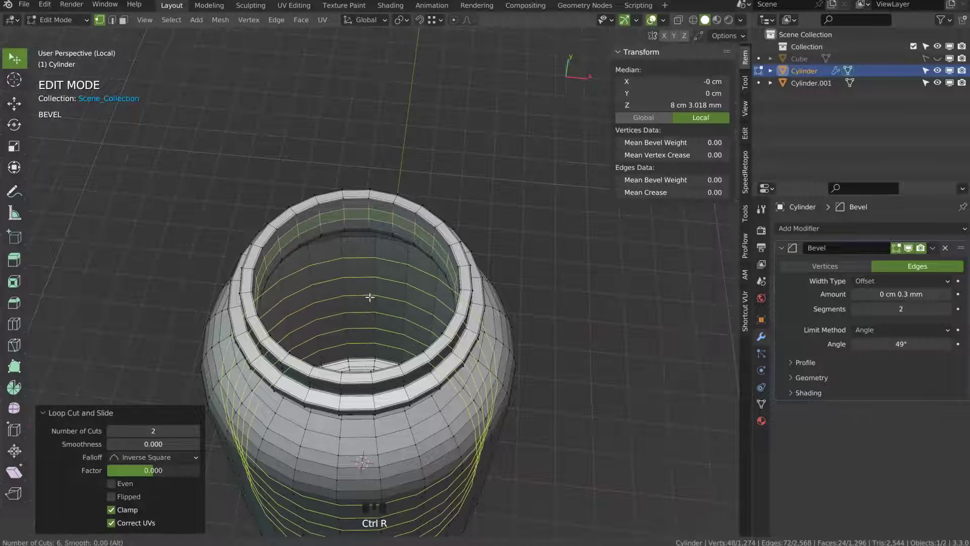
pyautogui.click(370, 298)
pyautogui.rightClick(371, 297)
# - Exit mesh editing, add a Subdivision Surface modifier to the jar and shade it smooth
pyautogui.moveTo(362, 313); pyautogui.dragTo(368, 225, button='middle')
pyautogui.keyDown('shift'); pyautogui.moveTo(411, 353); pyautogui.dragTo(437, 253, button='middle'); pyautogui.keyUp('shift')
pyautogui.moveTo(429, 298); pyautogui.dragTo(411, 258, button='middle')
pyautogui.moveTo(371, 328); pyautogui.dragTo(334, 296, button='middle')
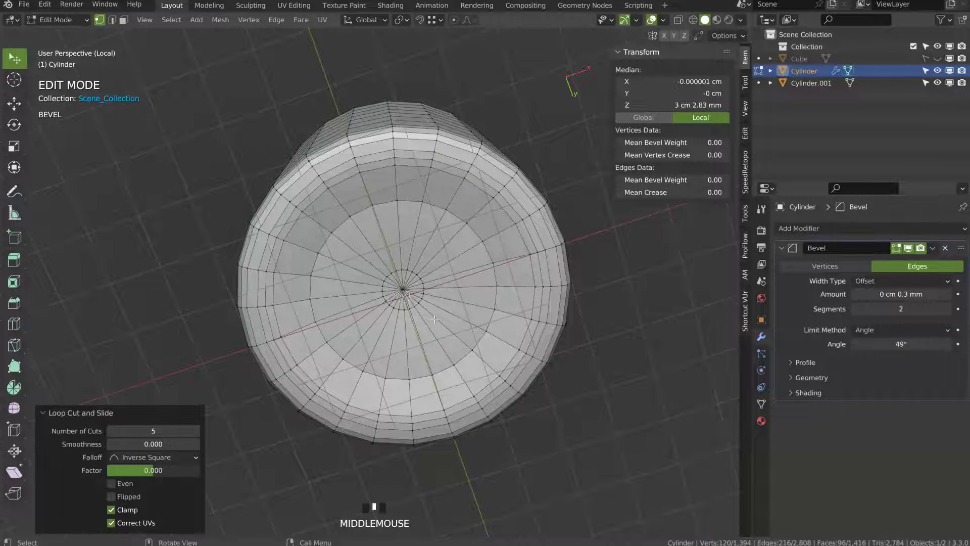
pyautogui.press('Tab')
pyautogui.click(808, 229)
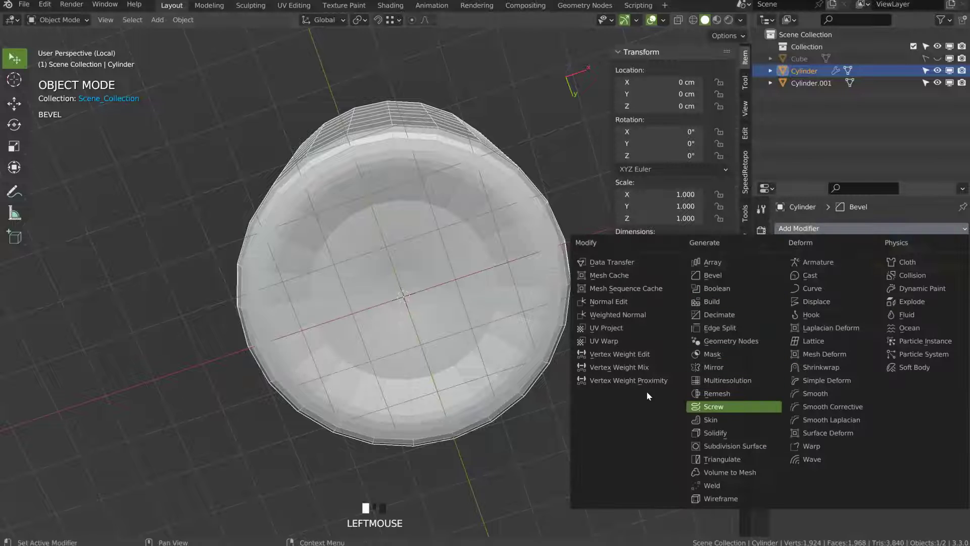
pyautogui.click(732, 446)
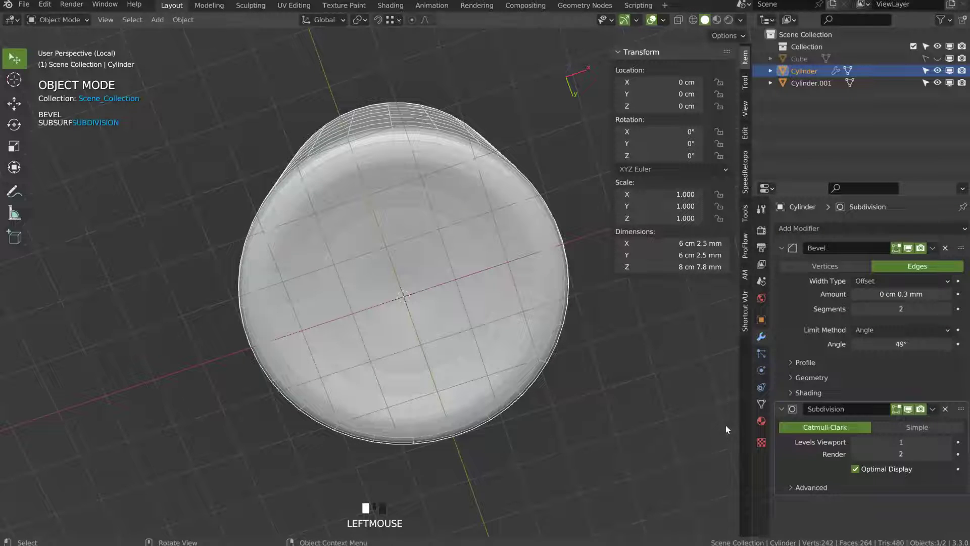
pyautogui.rightClick(449, 233)
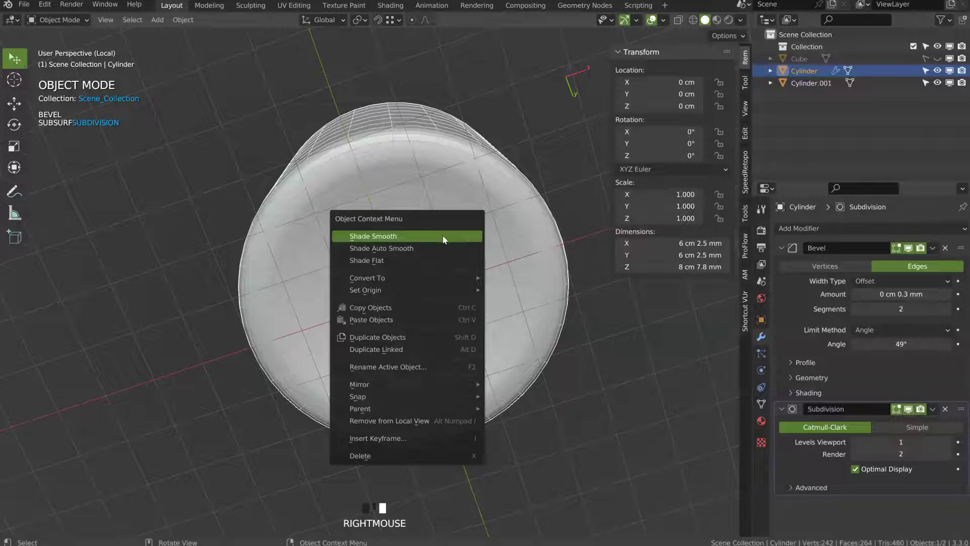
pyautogui.click(444, 239)
# - Turn off the wireframe overlay and examine the jar's smoothed body and underside
pyautogui.moveTo(444, 239); pyautogui.dragTo(467, 320, button='middle')
pyautogui.click(663, 20)
pyautogui.click(588, 236)
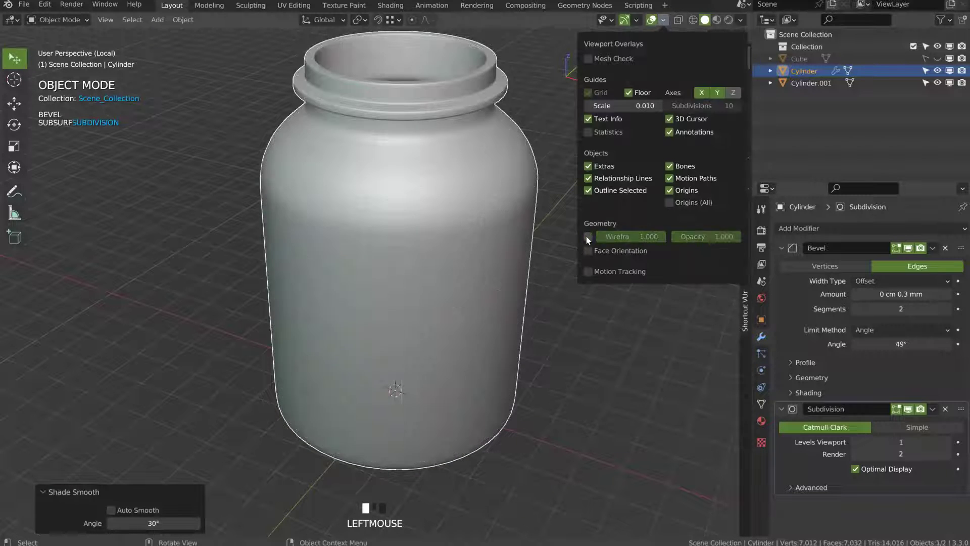
pyautogui.moveTo(376, 262); pyautogui.dragTo(513, 116, button='middle')
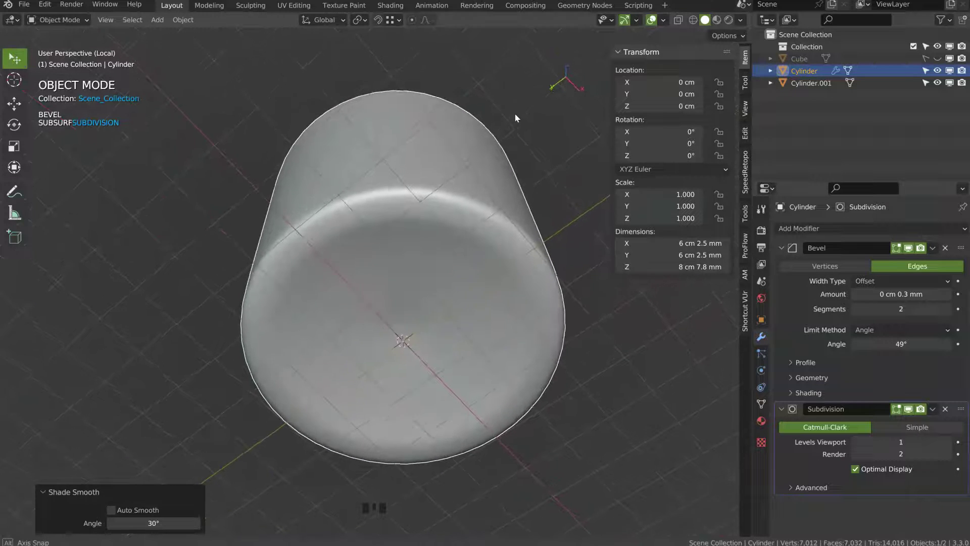
# - Hide the Subdivision modifier in the viewport and open the jar's mesh for editing at its underside
pyautogui.keyDown('shift'); pyautogui.moveTo(467, 261); pyautogui.dragTo(474, 236, button='middle'); pyautogui.keyUp('shift')
pyautogui.press('Tab')
pyautogui.keyDown('ctrl'); pyautogui.moveTo(406, 291); pyautogui.dragTo(352, 115, button='middle'); pyautogui.keyUp('ctrl')
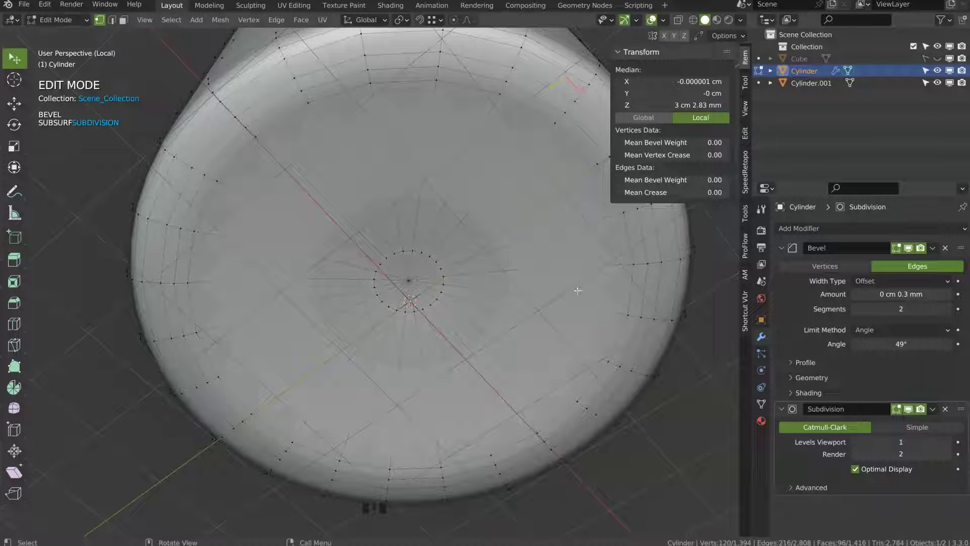
pyautogui.click(908, 408)
pyautogui.press('Tab')
# - Slide the middle edge loop on the jar's underside by a factor of 0.263 and bevel it with 3 segments
pyautogui.click(375, 196)
pyautogui.keyDown('alt'); pyautogui.click(368, 154); pyautogui.keyUp('alt')
pyautogui.moveTo(369, 165); pyautogui.dragTo(389, 241, button='middle')
pyautogui.press('g')
pyautogui.press('g')
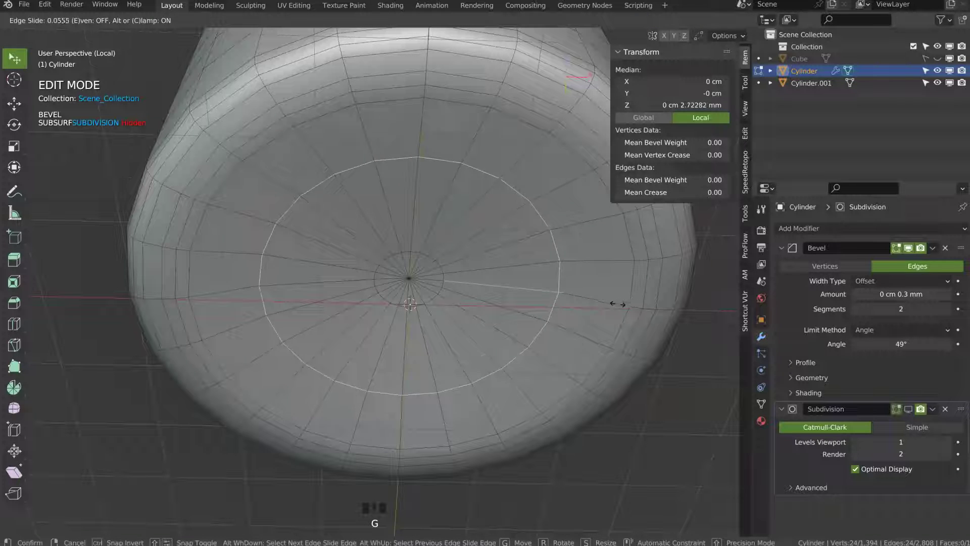
pyautogui.click(599, 306)
pyautogui.hotkey('ctrl', 'b')
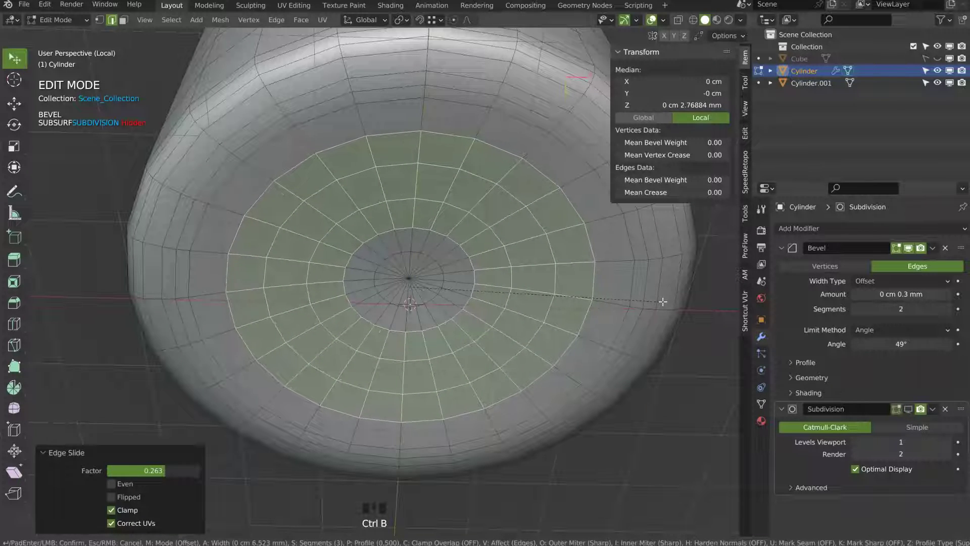
pyautogui.click(647, 294)
# - Slide the edge loop on the jar's inside floor by a factor of 0.125 and bevel it 6.816 mm with 3 segments
pyautogui.moveTo(566, 298); pyautogui.dragTo(515, 429, button='middle')
pyautogui.moveTo(482, 222); pyautogui.dragTo(470, 257, button='middle')
pyautogui.keyDown('alt'); pyautogui.click(539, 198); pyautogui.keyUp('alt')
pyautogui.press('g')
pyautogui.press('g')
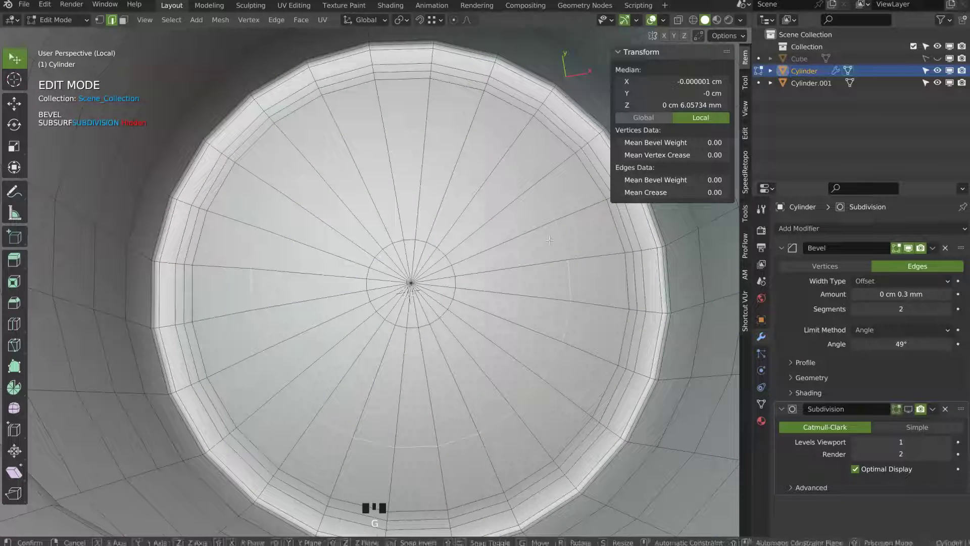
pyautogui.click(539, 245)
pyautogui.hotkey('ctrl', 'b')
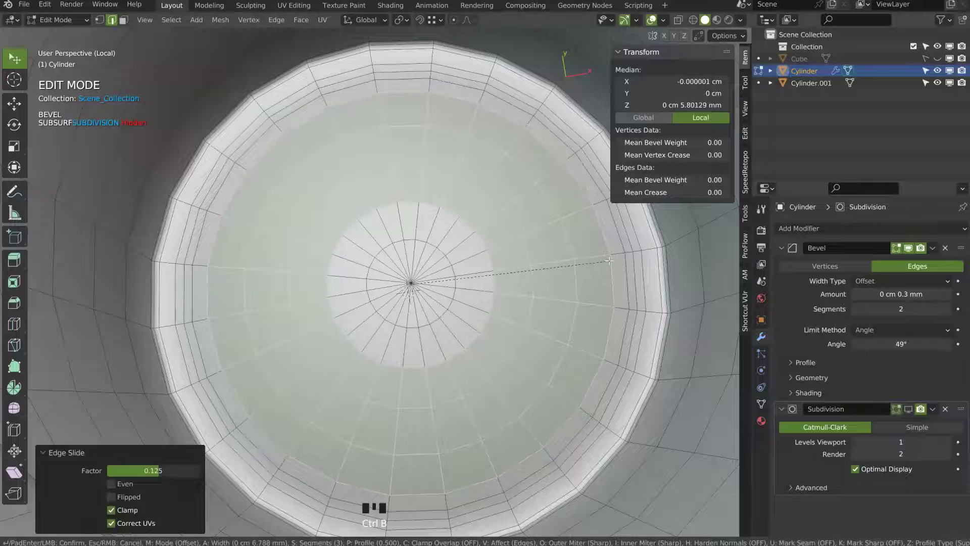
pyautogui.click(609, 260)
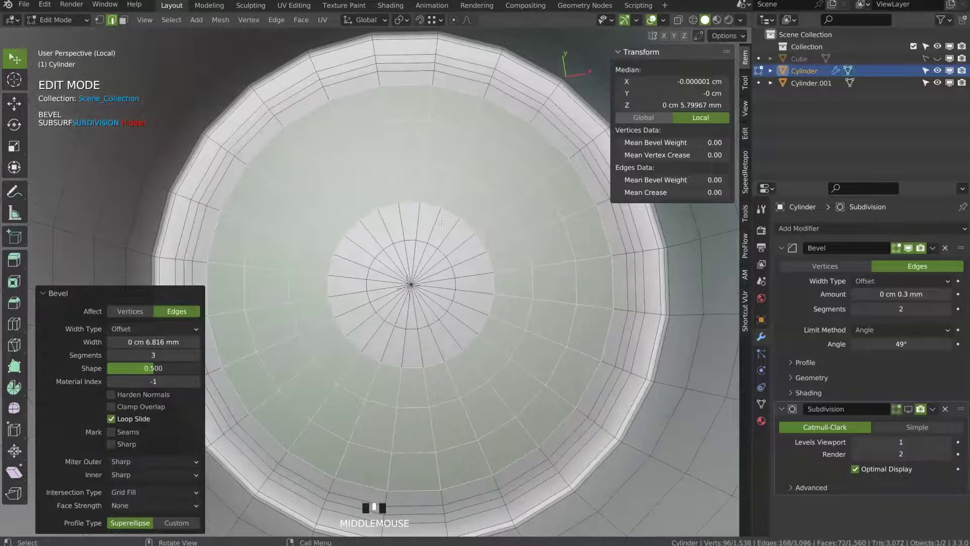
# - Adjust the ring spacing on the jar's inside floor by sliding an edge loop, and exit mesh editing
pyautogui.keyDown('alt'); pyautogui.click(510, 262); pyautogui.keyUp('alt')
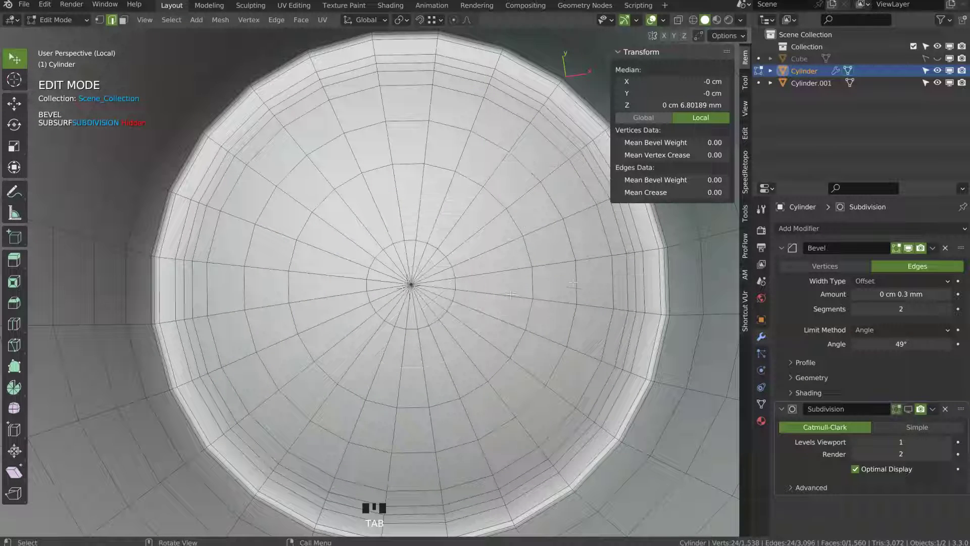
pyautogui.keyDown('alt'); pyautogui.click(545, 284); pyautogui.keyUp('alt')
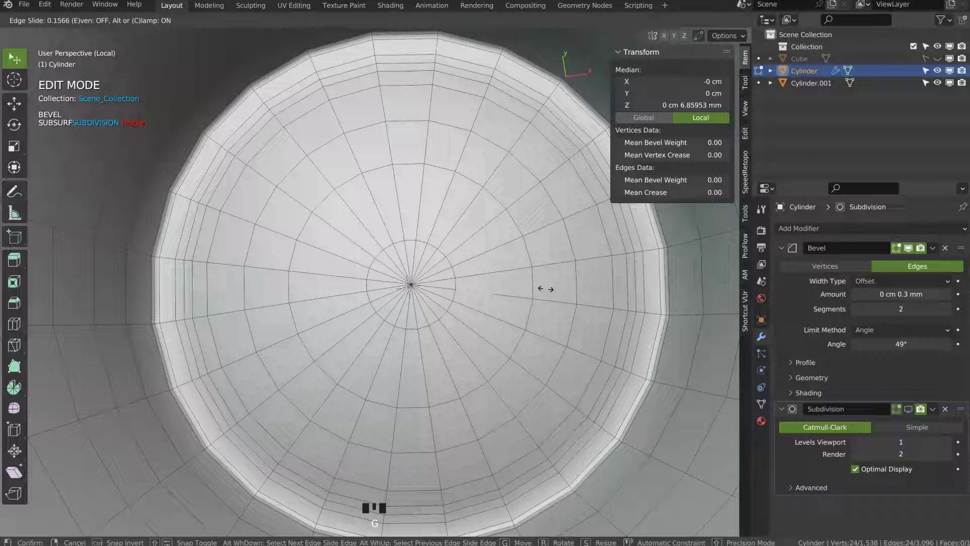
pyautogui.keyDown('alt'); pyautogui.click(529, 247); pyautogui.keyUp('alt')
pyautogui.keyDown('alt'); pyautogui.click(523, 248); pyautogui.keyUp('alt')
pyautogui.press('g')
pyautogui.press('g')
pyautogui.click(535, 270)
pyautogui.moveTo(520, 308); pyautogui.dragTo(390, 237, button='middle')
pyautogui.press('Tab')
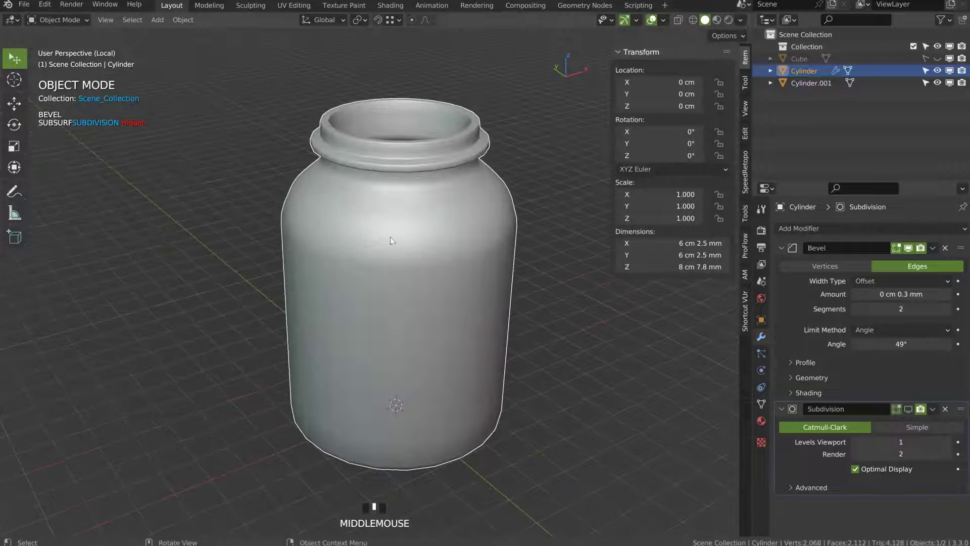
# - Isolate the lid in local view, edit its mesh and select the ring-shaped edge loop on its inner face
pyautogui.press('KP_Divide')
pyautogui.click(535, 101)
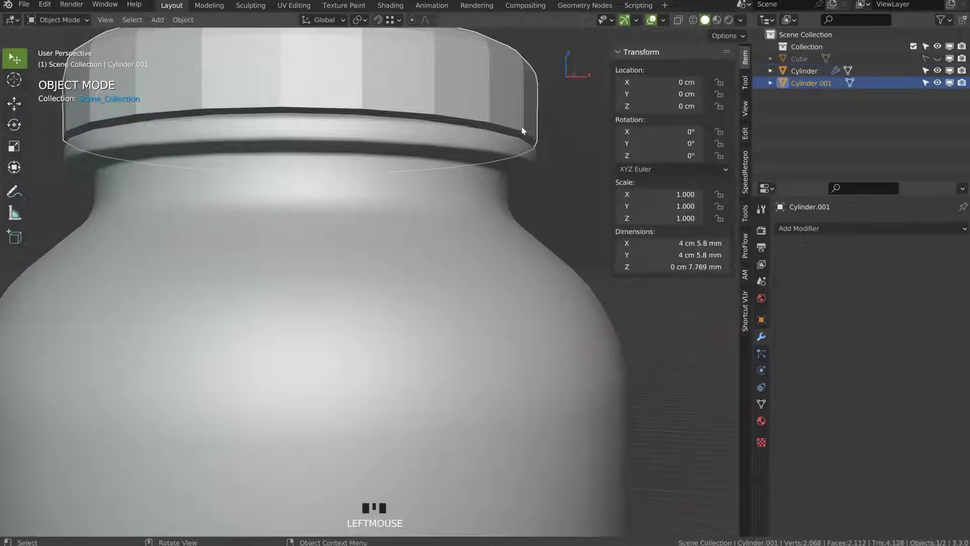
pyautogui.press('KP_Divide')
pyautogui.moveTo(521, 130); pyautogui.dragTo(511, 328, button='middle')
pyautogui.press('Tab')
pyautogui.keyDown('alt'); pyautogui.click(512, 327); pyautogui.keyUp('alt')
pyautogui.keyDown('alt'); pyautogui.click(512, 327); pyautogui.keyUp('alt')
# - Try to dissolve the ring loop on the lid's inner face and undo the removal
pyautogui.hotkey('ctrl', 'x')
pyautogui.keyDown('alt'); pyautogui.click(524, 335); pyautogui.keyUp('alt')
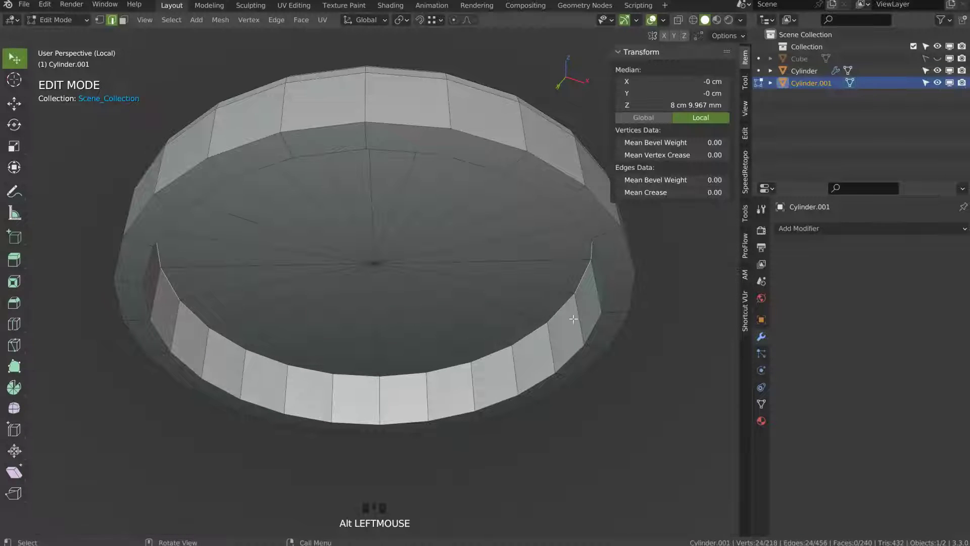
pyautogui.hotkey('ctrl', 'z')
pyautogui.hotkey('ctrl', 'z')
pyautogui.hotkey('ctrl', 'z')
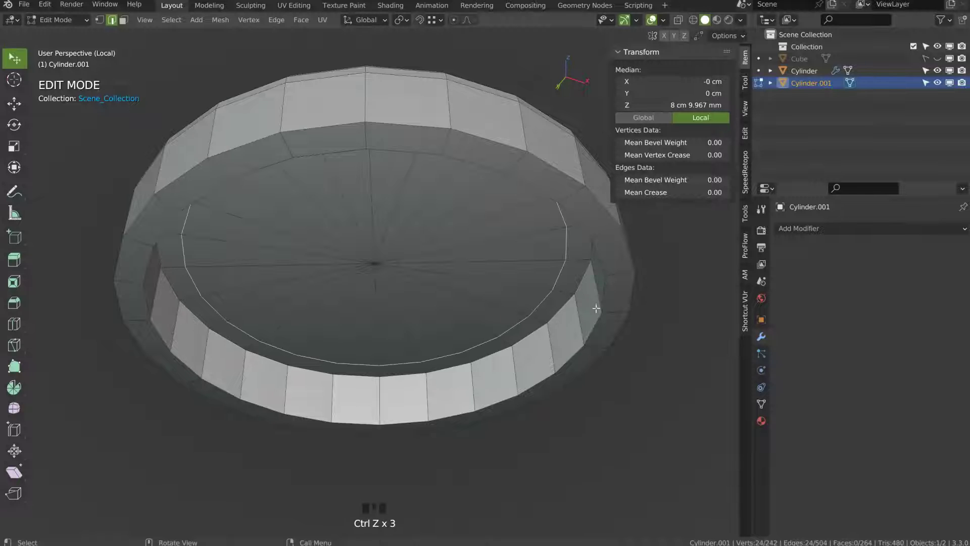
# - Slide the ring loops towards the centre, by a factor of 0.837 on the lid's inner face and 0.845 on its top
pyautogui.press('g')
pyautogui.press('g')
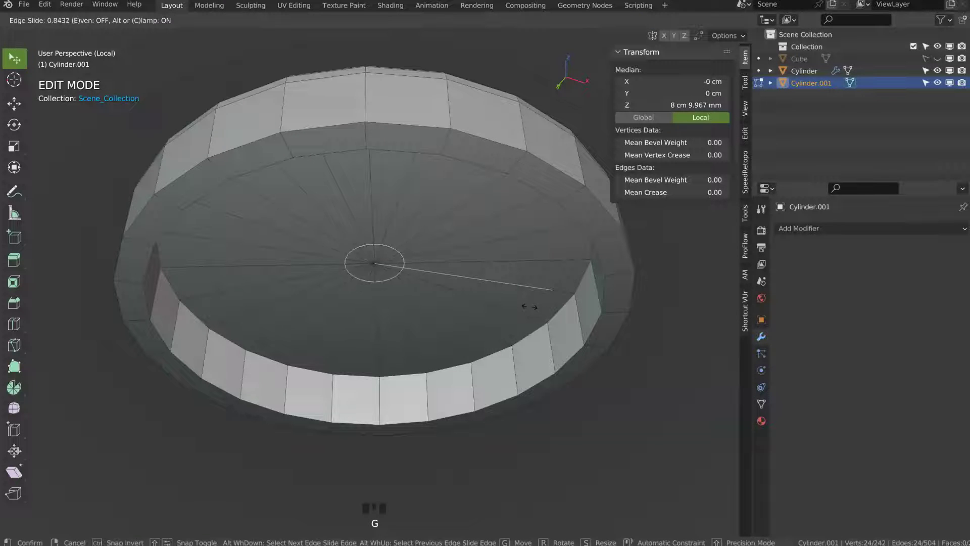
pyautogui.click(528, 307)
pyautogui.moveTo(529, 307); pyautogui.dragTo(560, 316, button='middle')
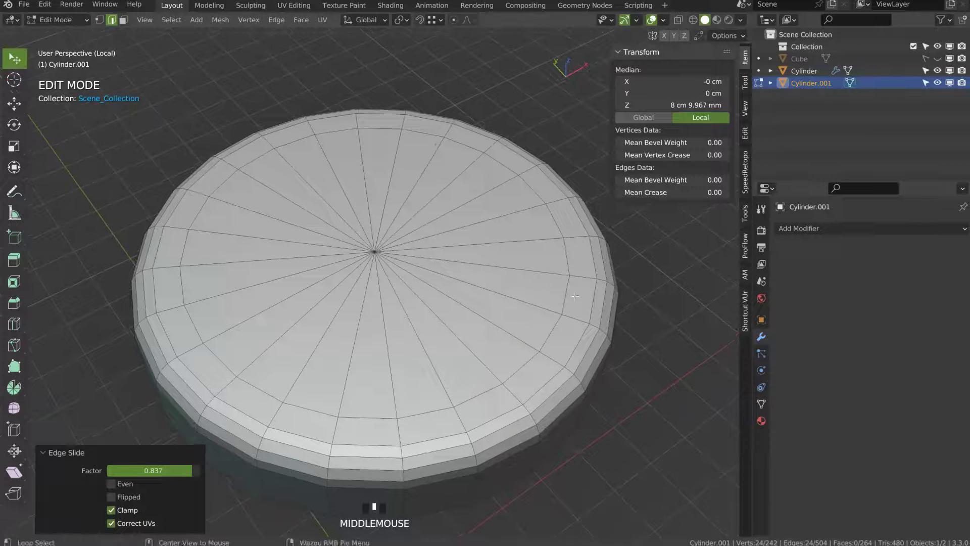
pyautogui.keyDown('alt'); pyautogui.click(566, 317); pyautogui.keyUp('alt')
pyautogui.press('g')
pyautogui.press('g')
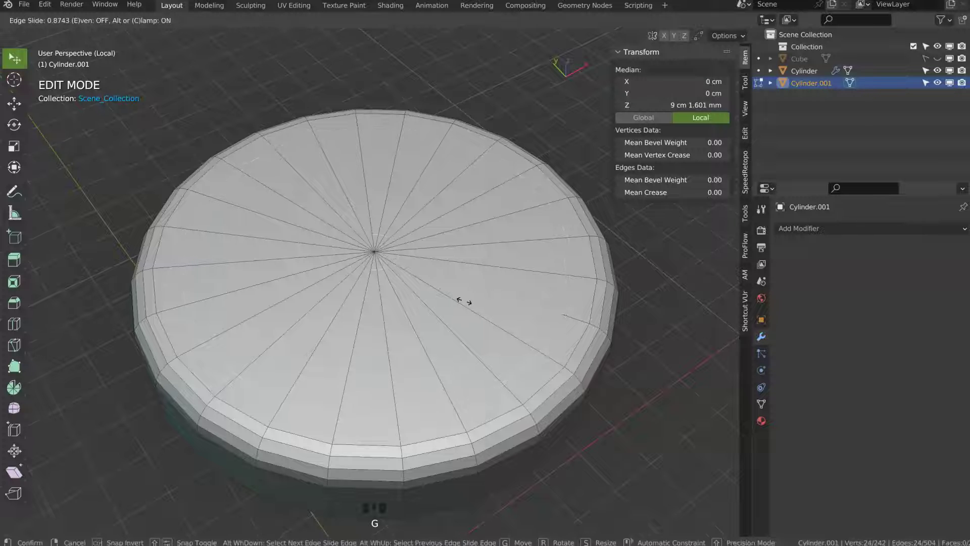
pyautogui.click(466, 301)
# - Add 4 evenly spaced circular loop cuts across the lid's top face
pyautogui.moveTo(496, 334); pyautogui.dragTo(510, 309, button='middle')
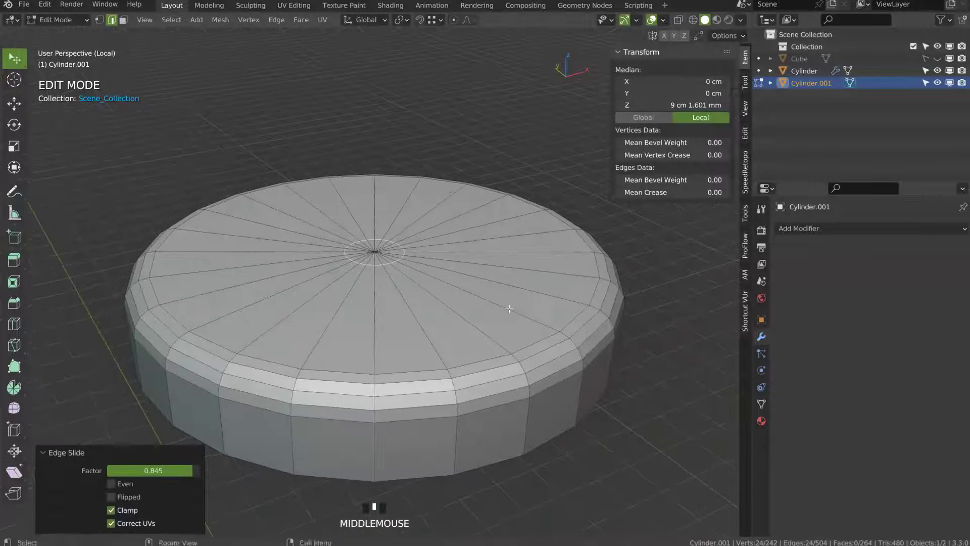
pyautogui.hotkey('ctrl', 'r')
pyautogui.scroll(3, 495, 300)
pyautogui.click(495, 300)
pyautogui.rightClick(495, 300)
# - Bevel the lid's inner top corner loop with 3 segments, judging the width in the front view with X-Ray on
pyautogui.moveTo(495, 300); pyautogui.dragTo(518, 202, button='middle')
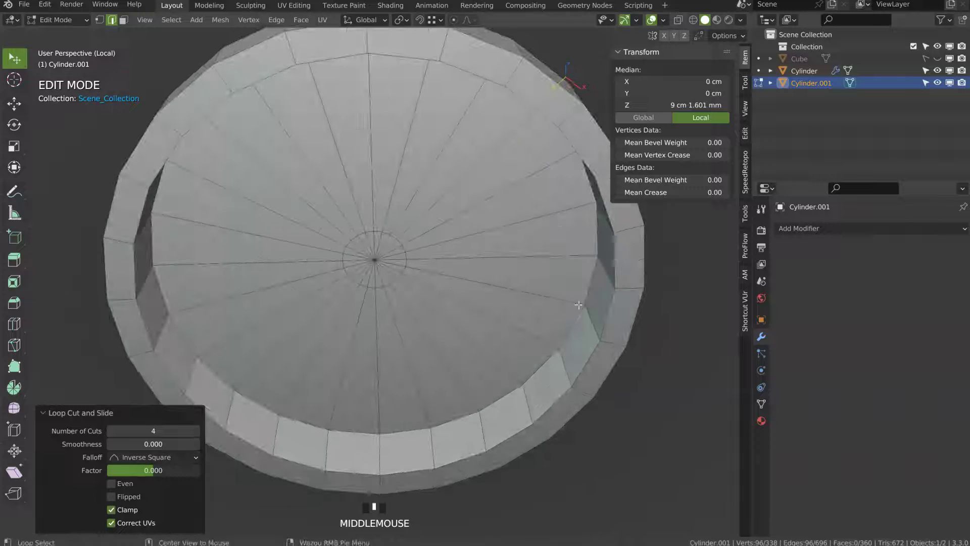
pyautogui.keyDown('alt'); pyautogui.click(525, 371); pyautogui.keyUp('alt')
pyautogui.hotkey('ctrl', 'b')
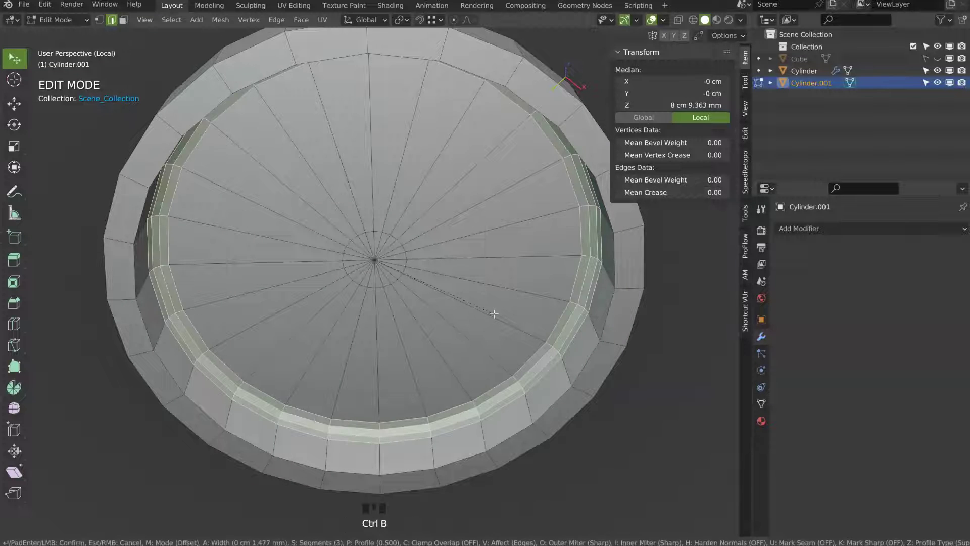
pyautogui.rightClick(495, 314)
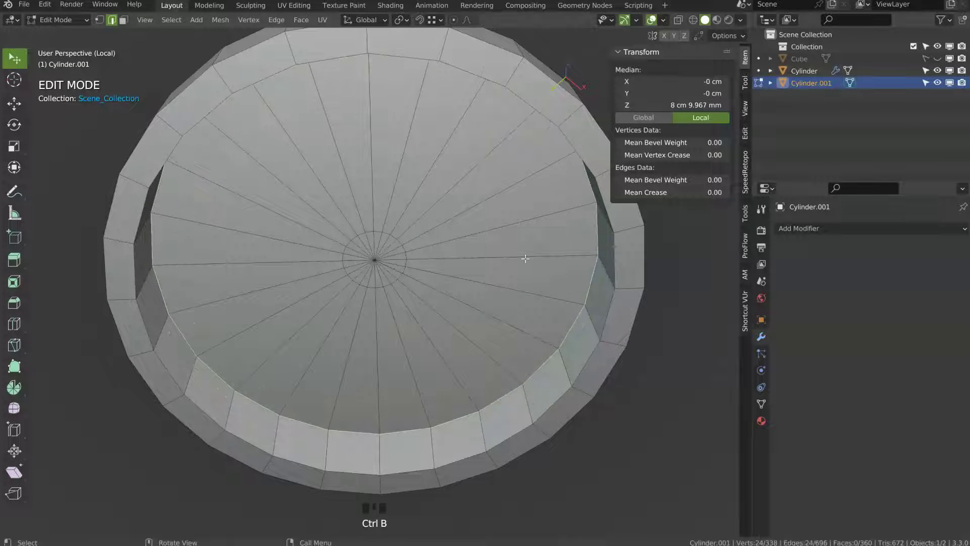
pyautogui.press('KP_1')
pyautogui.hotkey('alt', 'z')
pyautogui.keyDown('ctrl'); pyautogui.moveTo(600, 261); pyautogui.dragTo(580, 287, button='middle'); pyautogui.keyUp('ctrl')
pyautogui.hotkey('ctrl', 'b')
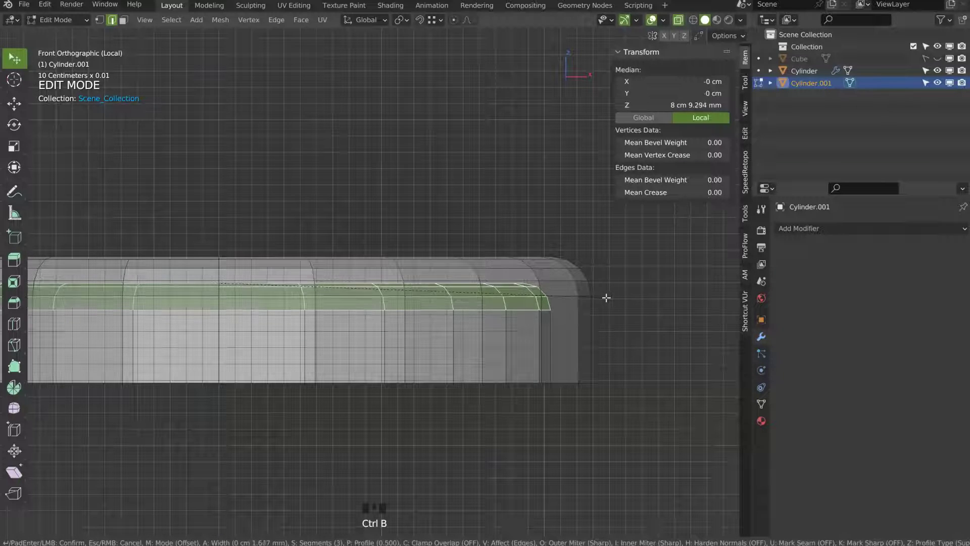
pyautogui.click(596, 294)
# - Add 4 evenly spaced circular loop cuts across the lid's inner face
pyautogui.moveTo(597, 294); pyautogui.dragTo(558, 229, button='middle')
pyautogui.keyDown('shift'); pyautogui.moveTo(448, 268); pyautogui.dragTo(597, 255, button='middle'); pyautogui.keyUp('shift')
pyautogui.press('Tab')
pyautogui.press('Tab')
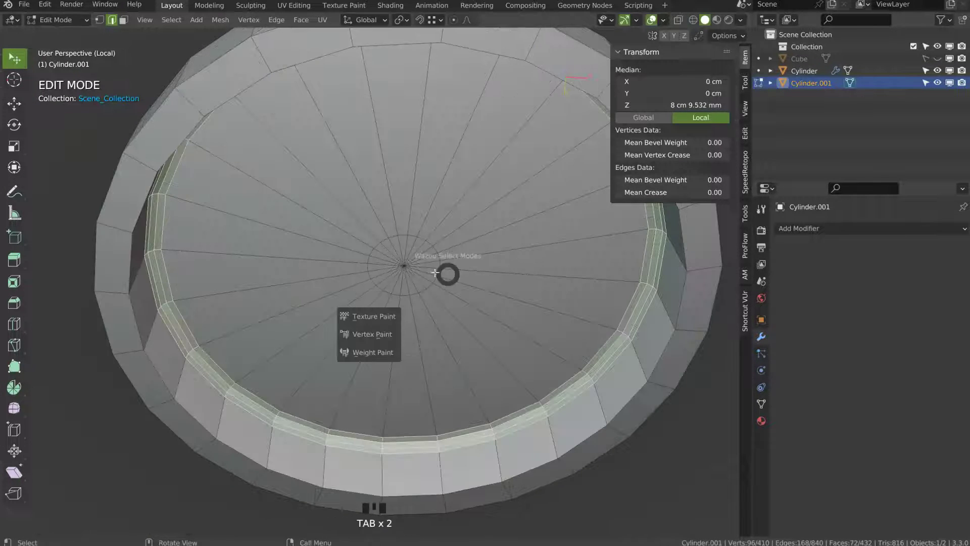
pyautogui.click(493, 299)
pyautogui.hotkey('ctrl', 'r')
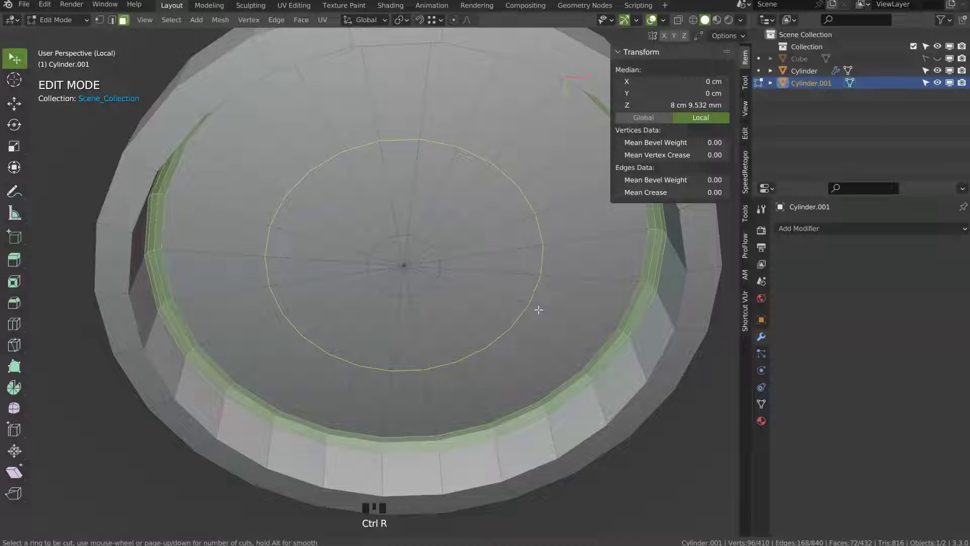
pyautogui.scroll(3, 541, 310)
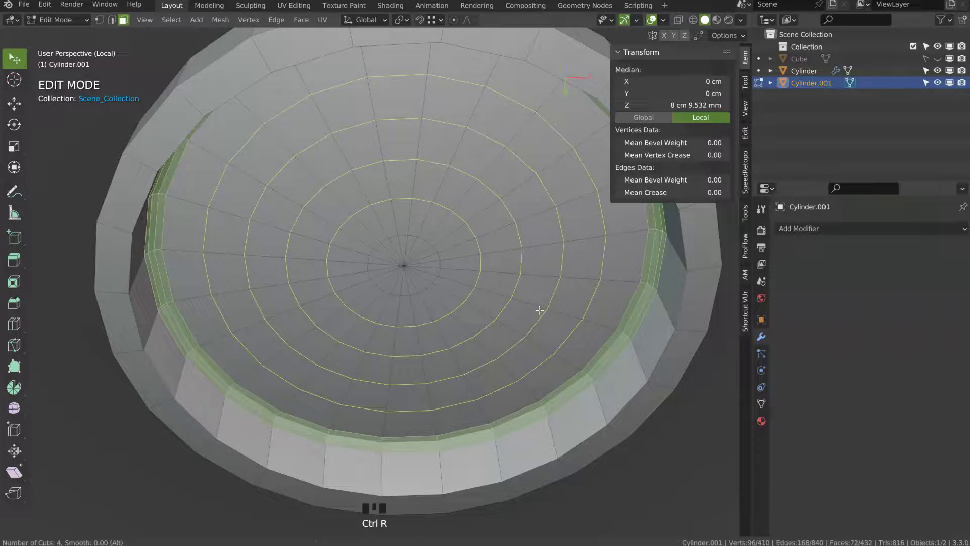
pyautogui.click(539, 310)
pyautogui.rightClick(572, 298)
# - Exit mesh editing, add a Bevel modifier to the lid and set its segments to 2
pyautogui.press('Tab')
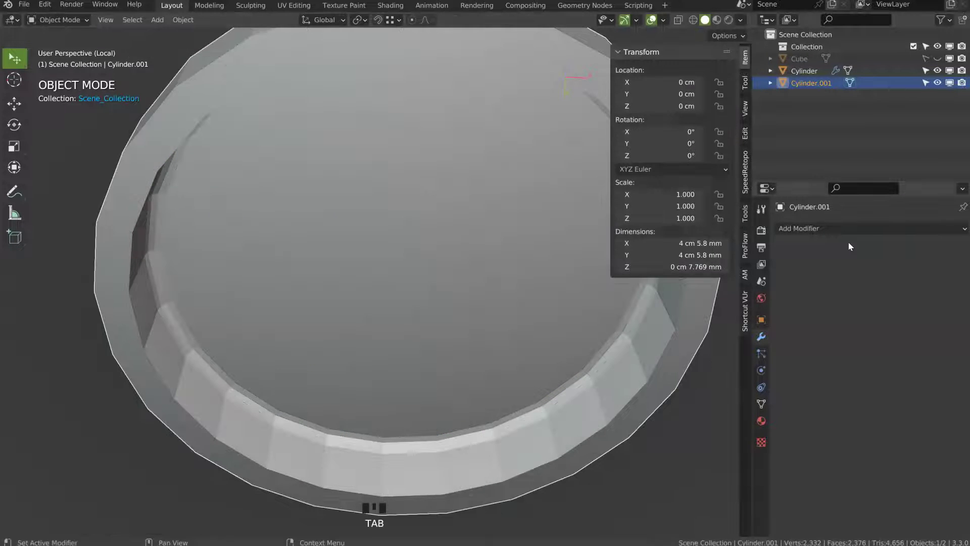
pyautogui.click(848, 228)
pyautogui.click(713, 276)
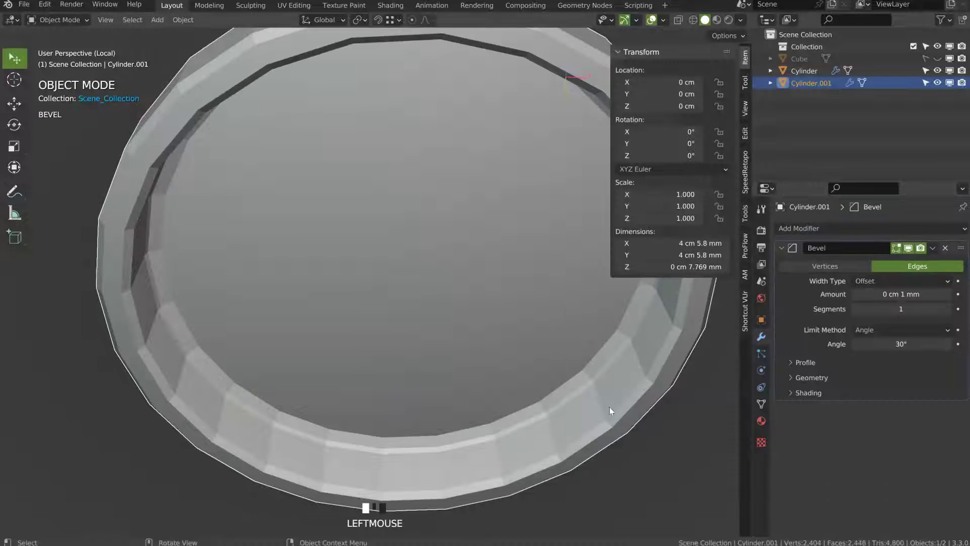
pyautogui.click(947, 308)
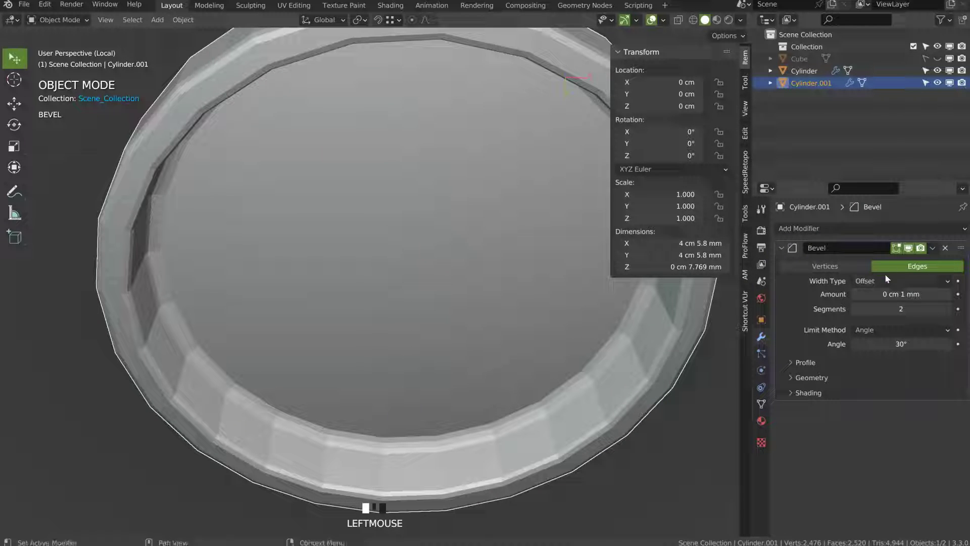
# - Set the lid's Bevel modifier to a 41° angle limit and 0.2 mm amount, and enable the wireframe overlay
pyautogui.moveTo(896, 345); pyautogui.dragTo(930, 348)
pyautogui.keyDown('shift'); pyautogui.moveTo(896, 294); pyautogui.dragTo(885, 294); pyautogui.keyUp('shift')
pyautogui.click(662, 20)
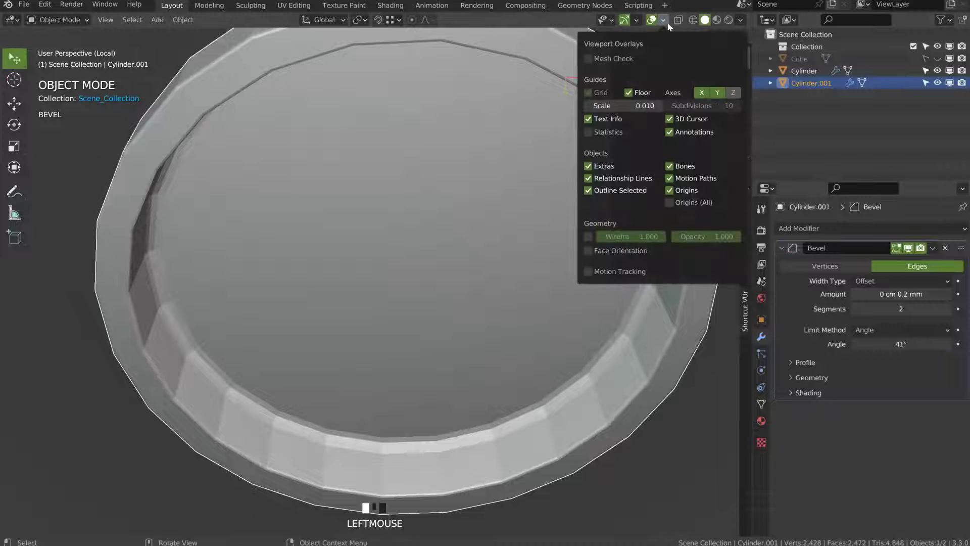
pyautogui.click(588, 236)
pyautogui.moveTo(556, 197); pyautogui.dragTo(518, 203, button='middle')
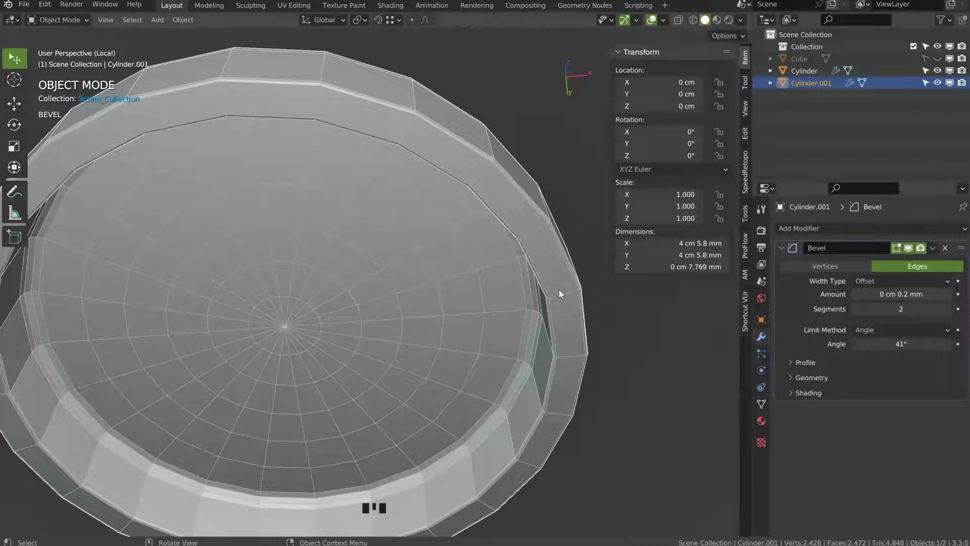
# - Add one centred loop cut around each of the lid's bottom rim, outer side wall and inner side wall
pyautogui.press('Tab')
pyautogui.hotkey('ctrl', 'r')
pyautogui.click(566, 289)
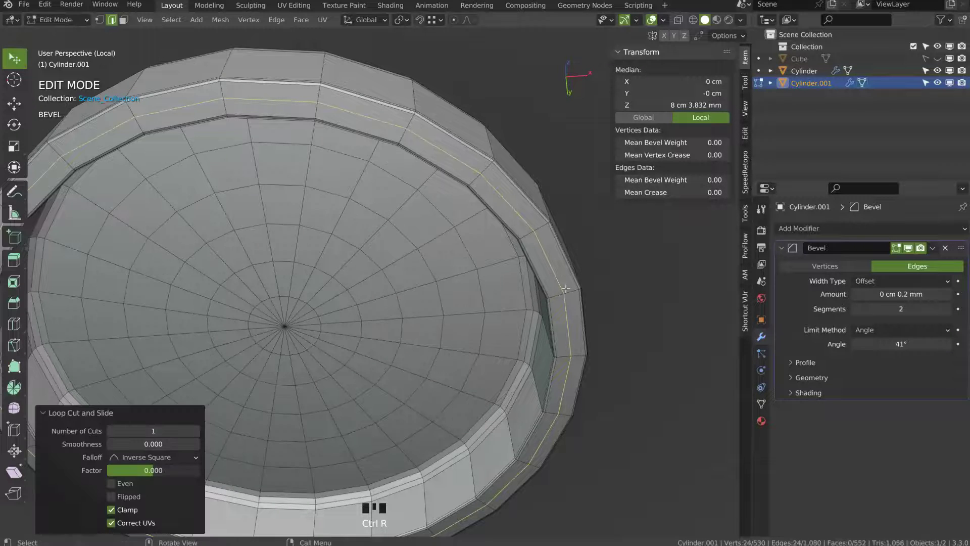
pyautogui.moveTo(518, 245); pyautogui.dragTo(475, 283, button='middle')
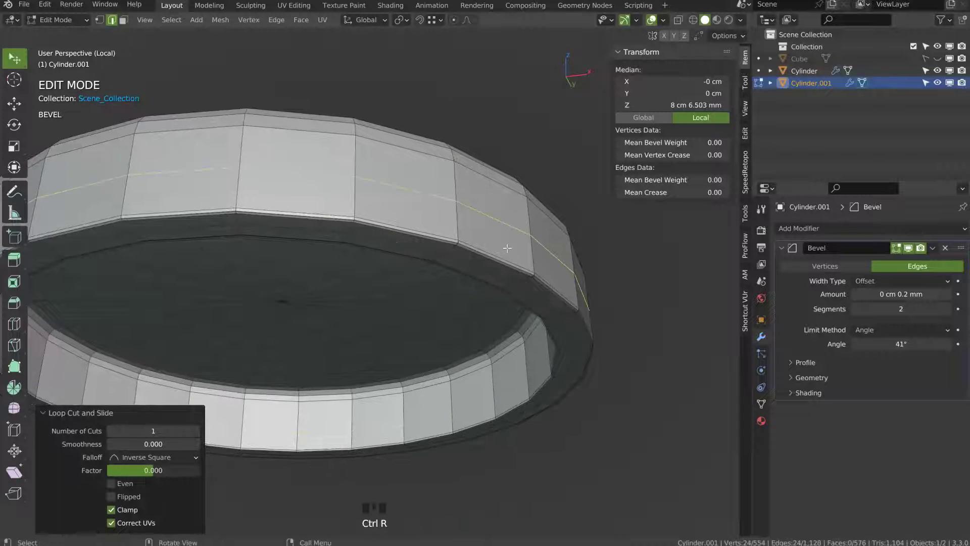
pyautogui.moveTo(472, 354); pyautogui.dragTo(471, 393, button='middle')
pyautogui.hotkey('ctrl', 'r')
pyautogui.click(487, 385)
pyautogui.rightClick(488, 376)
pyautogui.keyDown('ctrl'); pyautogui.moveTo(578, 227); pyautogui.dragTo(487, 331, button='middle'); pyautogui.keyUp('ctrl')
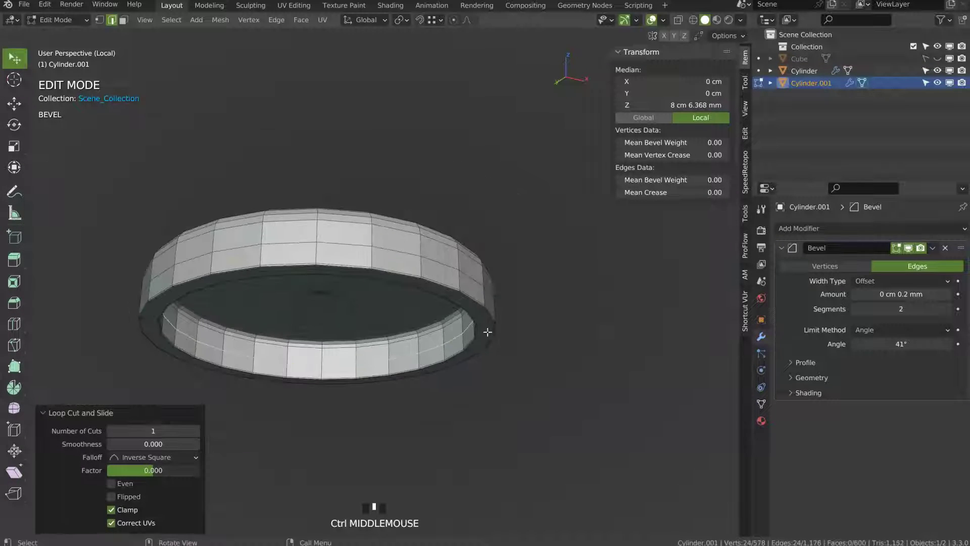
# - Exit mesh editing, shade the lid smooth and add a Subdivision Surface modifier to it
pyautogui.press('Tab')
pyautogui.rightClick(475, 283)
pyautogui.click(472, 279)
pyautogui.moveTo(466, 243); pyautogui.dragTo(440, 349, button='middle')
pyautogui.click(827, 230)
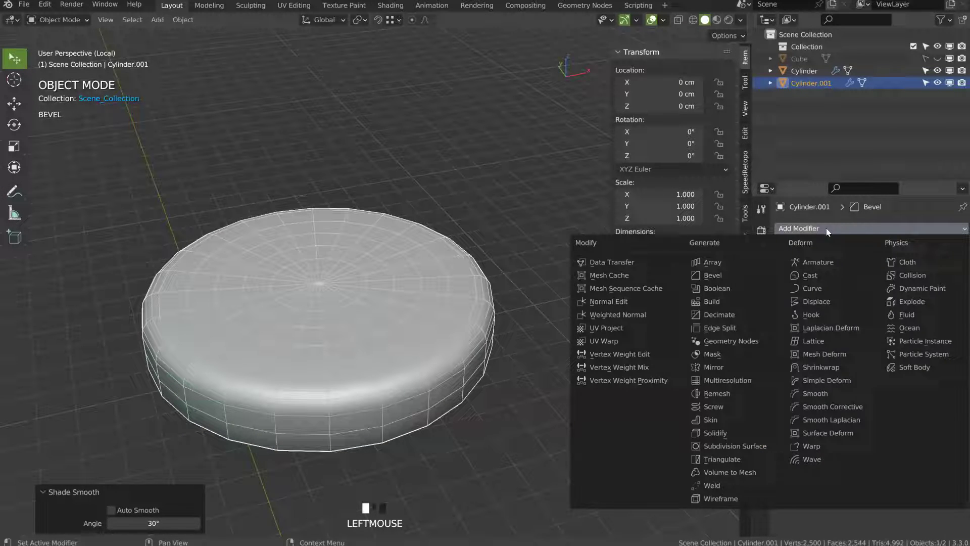
pyautogui.click(737, 446)
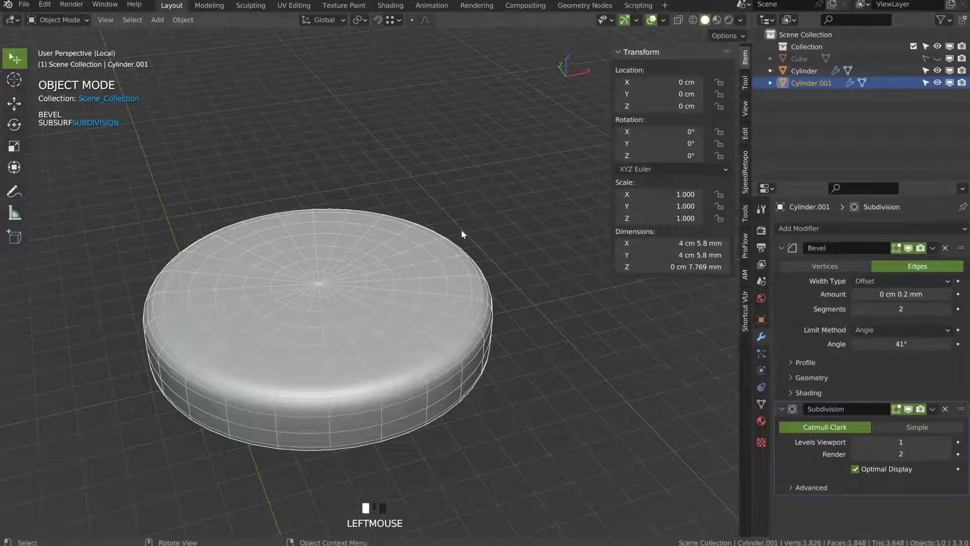
# - Exit the lid's local view and select a filled rectangular region of outer faces across the jar body's front
pyautogui.press('KP_Divide')
pyautogui.moveTo(469, 223); pyautogui.dragTo(442, 271, button='middle')
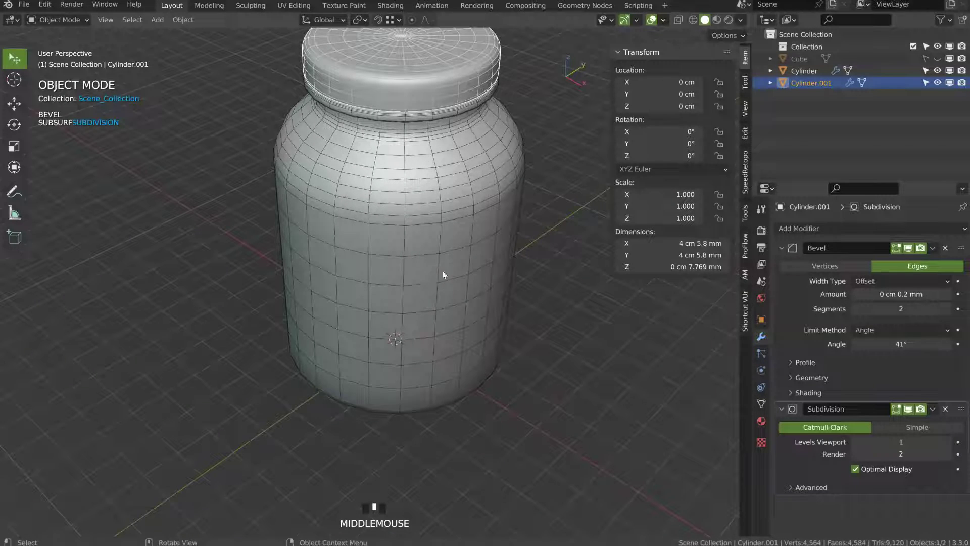
pyautogui.press('KP_1')
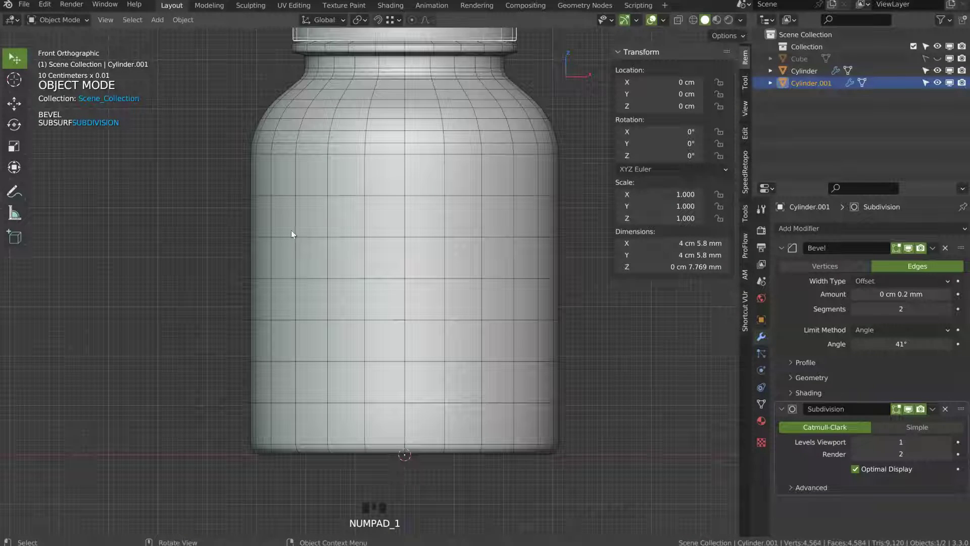
pyautogui.click(422, 267)
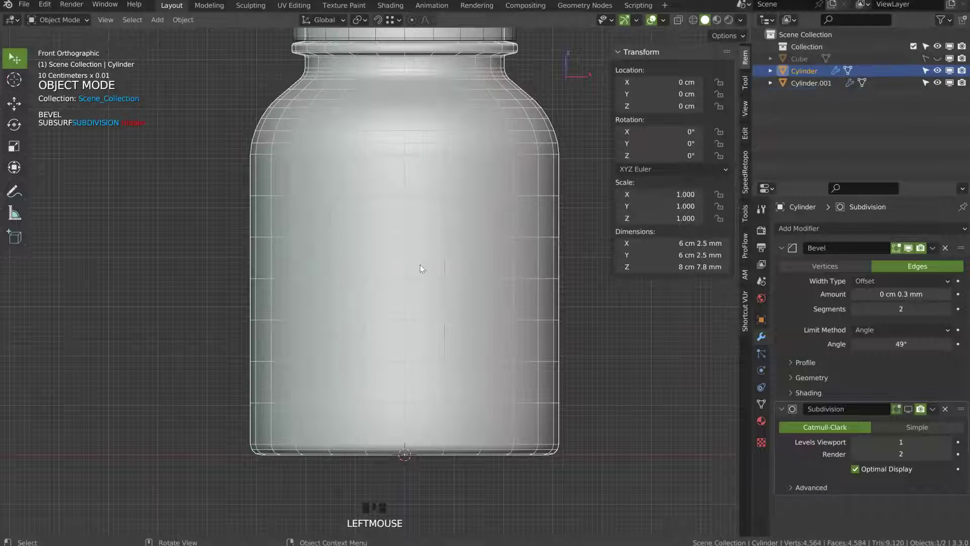
pyautogui.press('Tab')
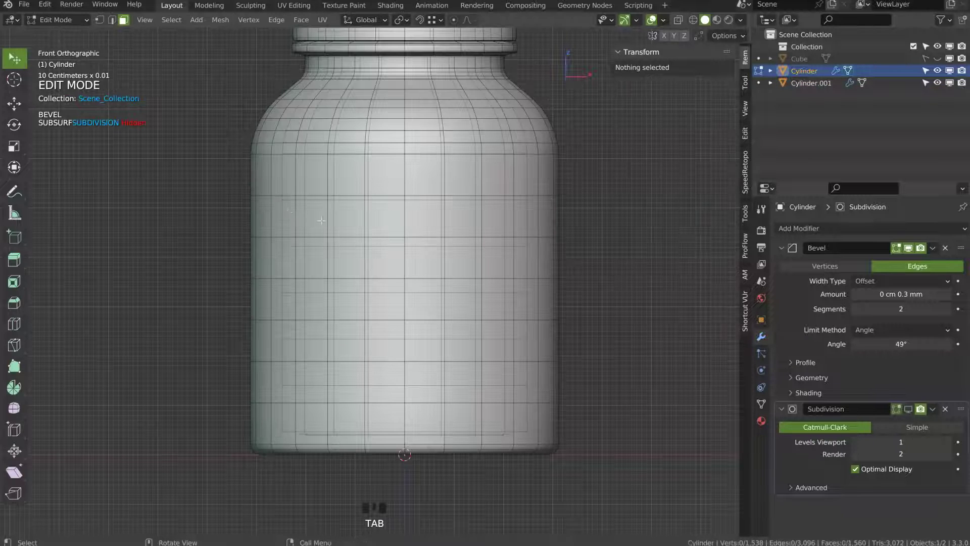
pyautogui.click(267, 216)
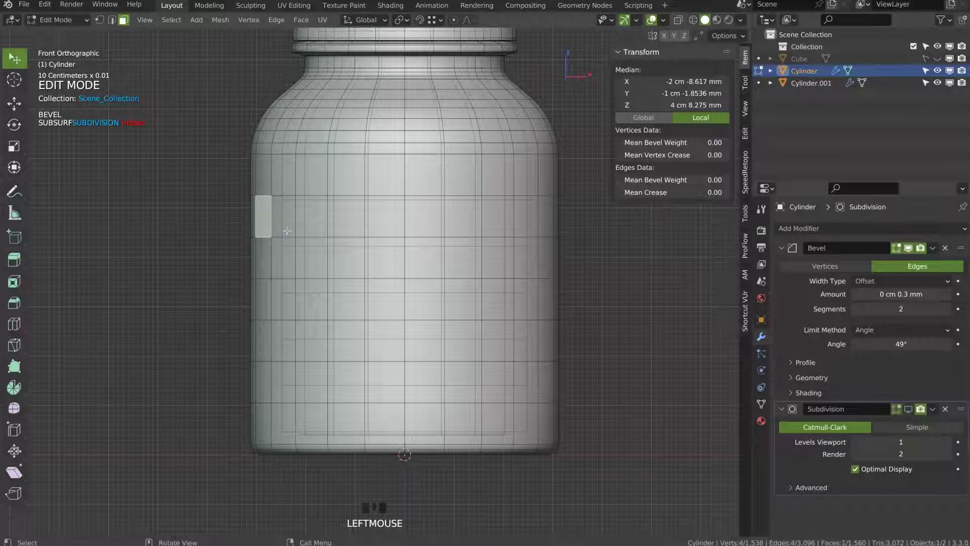
pyautogui.keyDown('ctrl'); pyautogui.keyDown('shift'); pyautogui.click(531, 392); pyautogui.keyUp('shift'); pyautogui.keyUp('ctrl')
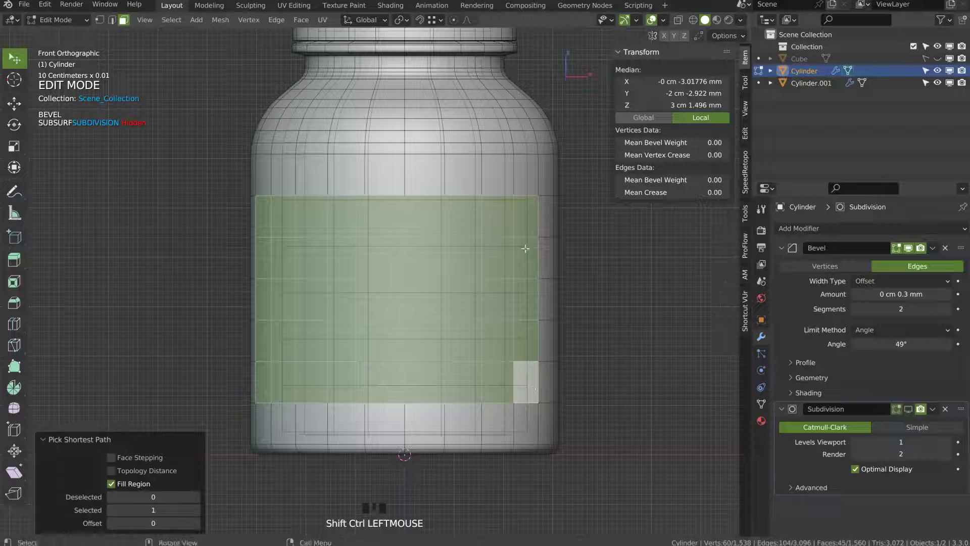
# - Deselect the outermost column of five faces on the negative X side so the front selection is centred on the jar
pyautogui.moveTo(554, 236); pyautogui.dragTo(525, 265, button='middle')
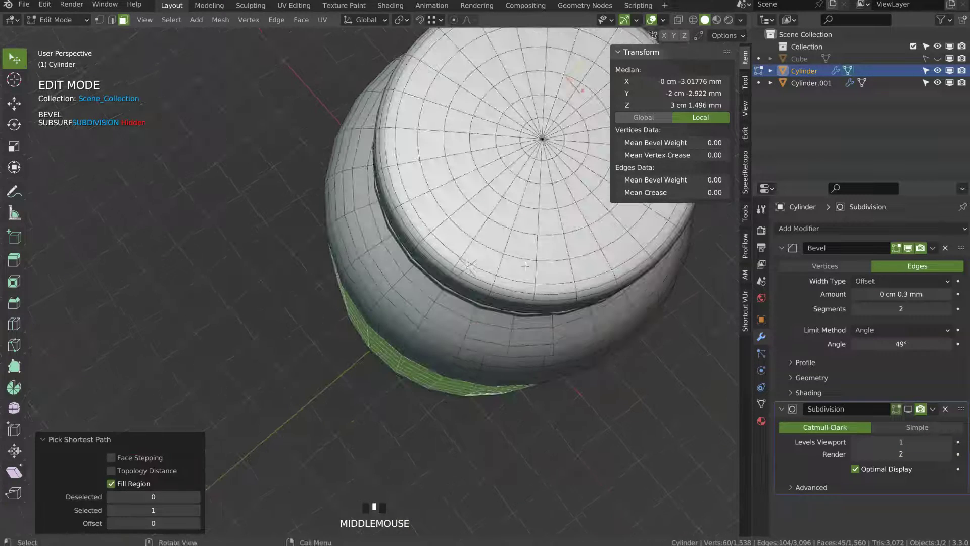
pyautogui.press('KP_7')
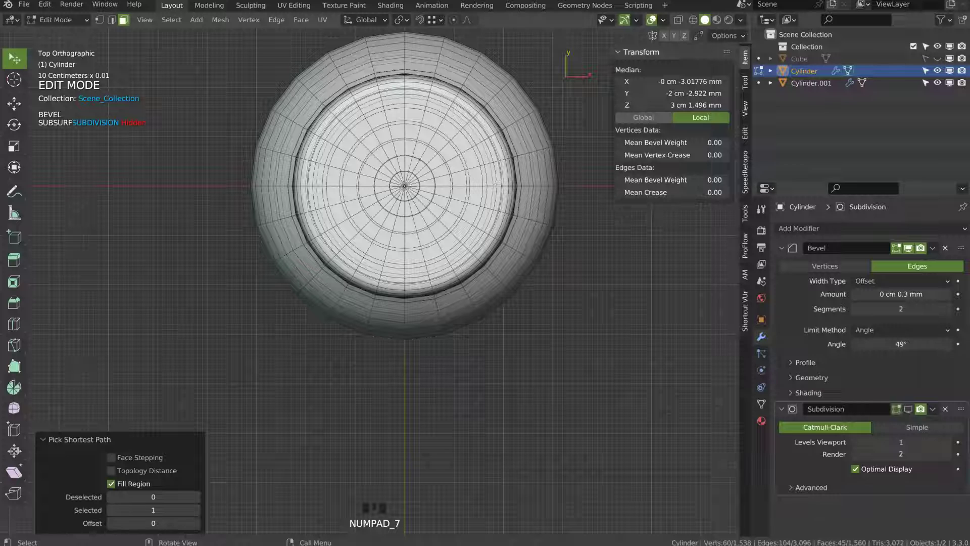
pyautogui.moveTo(452, 306); pyautogui.dragTo(254, 240, button='middle')
pyautogui.keyDown('shift'); pyautogui.click(245, 229); pyautogui.keyUp('shift')
pyautogui.keyDown('shift'); pyautogui.click(253, 286); pyautogui.keyUp('shift')
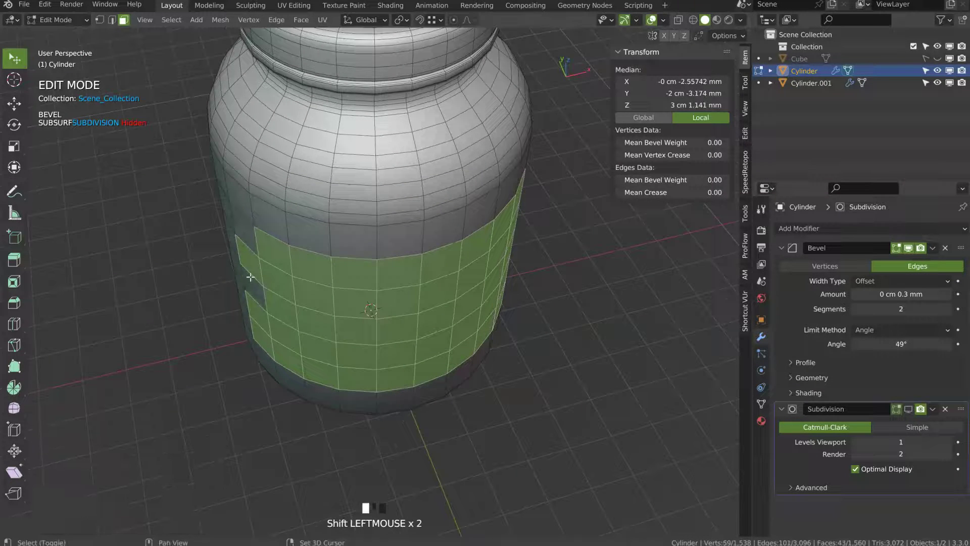
pyautogui.keyDown('shift'); pyautogui.click(248, 260); pyautogui.keyUp('shift')
pyautogui.keyDown('shift'); pyautogui.click(258, 312); pyautogui.keyUp('shift')
pyautogui.keyDown('shift'); pyautogui.click(261, 339); pyautogui.keyUp('shift')
pyautogui.press('KP_1')
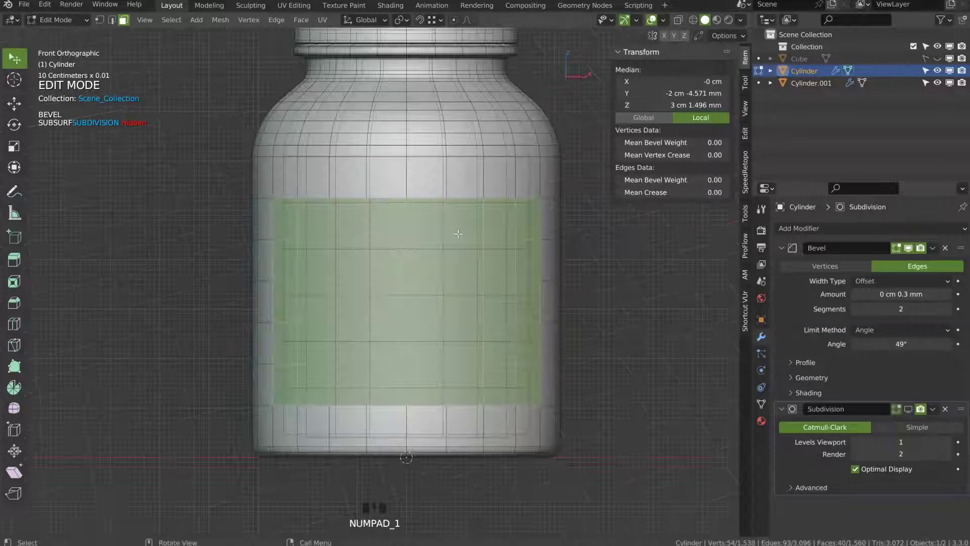
# - Duplicate the selected front faces in place, separate the copy into its own object and exit mesh editing
pyautogui.moveTo(502, 206); pyautogui.dragTo(496, 244, button='middle')
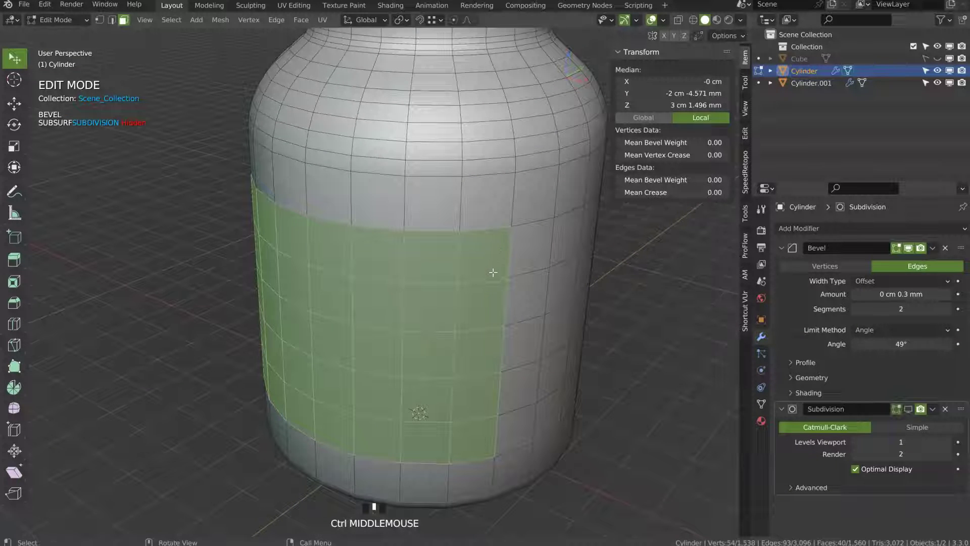
pyautogui.hotkey('shift', 'd')
pyautogui.rightClick(480, 285)
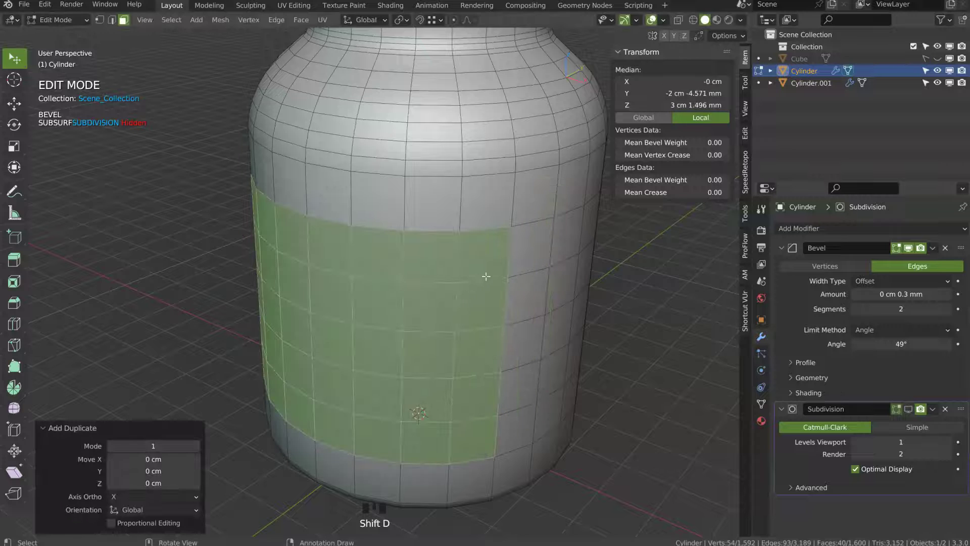
pyautogui.press('p')
pyautogui.click(476, 277)
pyautogui.press('Tab')
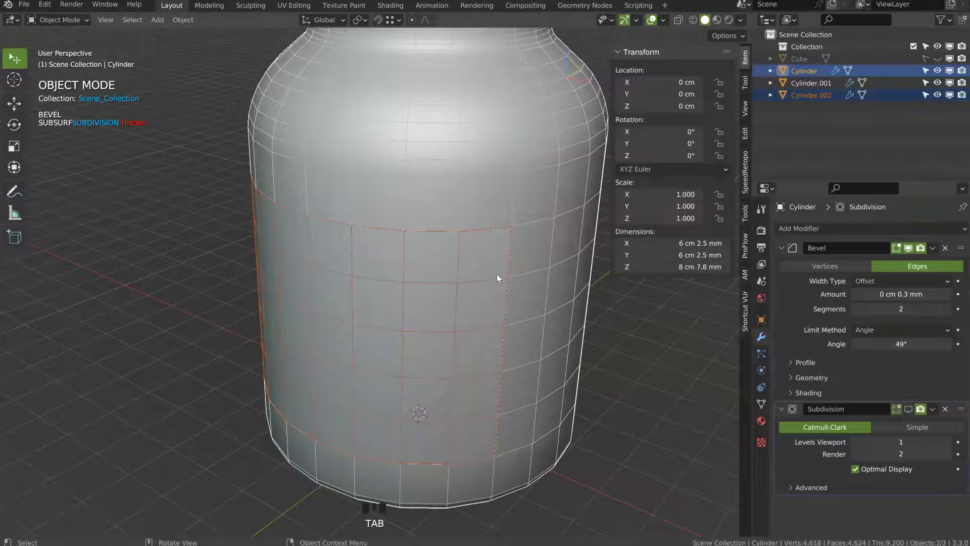
# - Select all faces of the separated label patch and offset them slightly outward from the jar with Shrink/Fatten
pyautogui.click(487, 290)
pyautogui.moveTo(487, 289); pyautogui.dragTo(440, 259, button='middle')
pyautogui.press('Tab')
pyautogui.press('a')
pyautogui.keyDown('ctrl'); pyautogui.moveTo(427, 255); pyautogui.dragTo(427, 233, button='middle'); pyautogui.keyUp('ctrl')
pyautogui.hotkey('alt', 's')
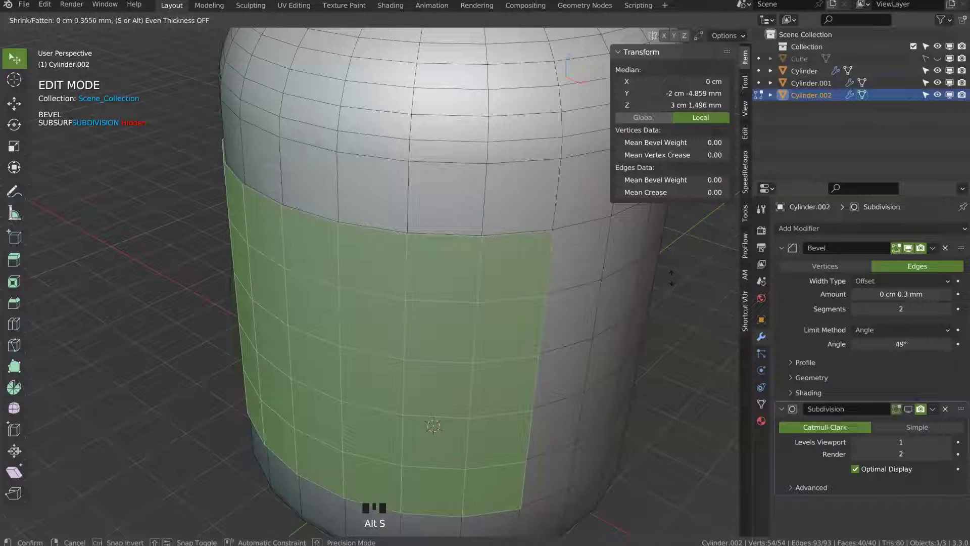
pyautogui.click(671, 284)
pyautogui.moveTo(574, 283); pyautogui.dragTo(514, 258, button='middle')
pyautogui.press('Tab')
# - UV unwrap all faces of the label patch and exit mesh editing
pyautogui.press('Tab')
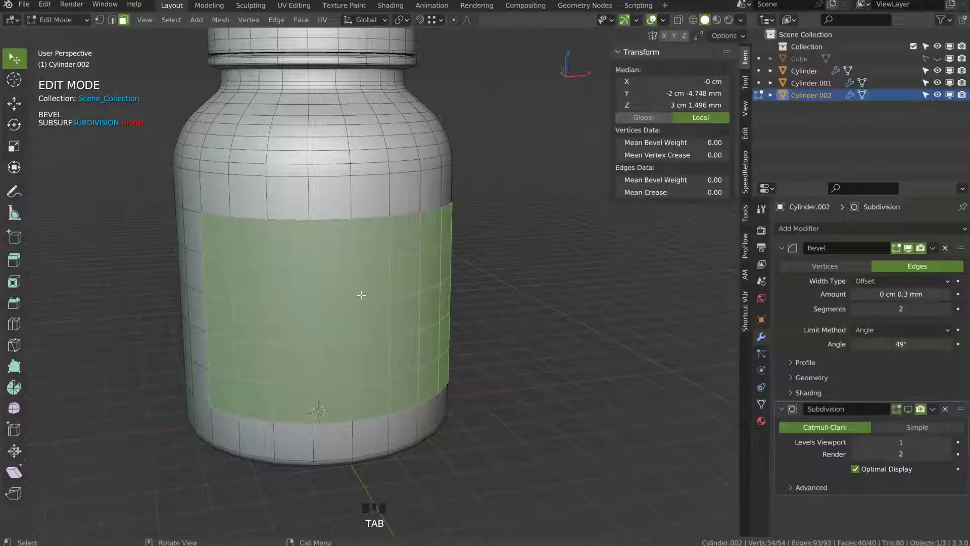
pyautogui.press('u')
pyautogui.click(353, 284)
pyautogui.press('Tab')
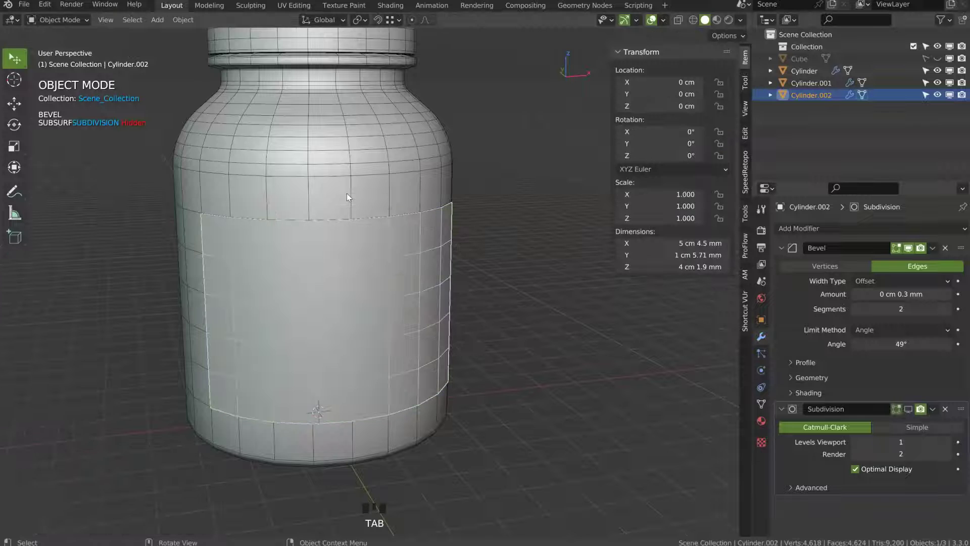
# - Split the 3D viewport, open a UV Editor beside it and display the label patch's UV layout
pyautogui.moveTo(750, 14); pyautogui.dragTo(548, 18)
pyautogui.moveTo(583, 22); pyautogui.dragTo(724, 21, button='middle')
pyautogui.click(560, 21)
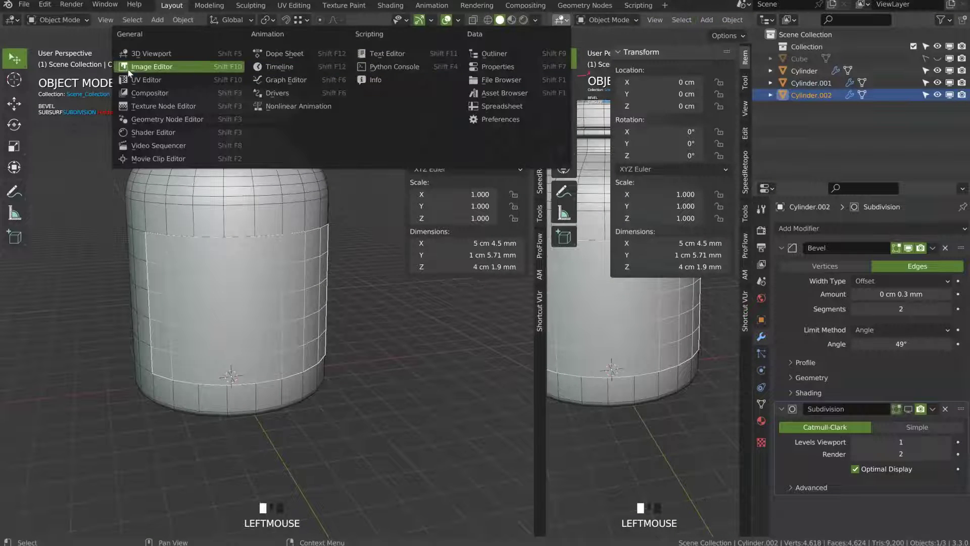
pyautogui.click(139, 79)
pyautogui.press('Tab')
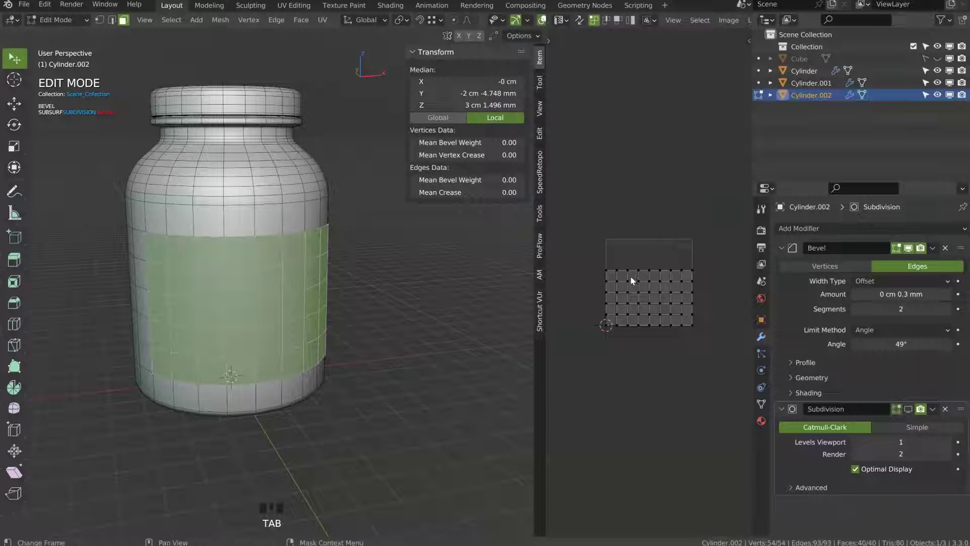
pyautogui.keyDown('ctrl'); pyautogui.moveTo(634, 314); pyautogui.dragTo(640, 276, button='middle'); pyautogui.keyUp('ctrl')
# - Toggle UV sync selection to check how the label's UV faces match the mesh, and leave mesh editing
pyautogui.click(585, 267)
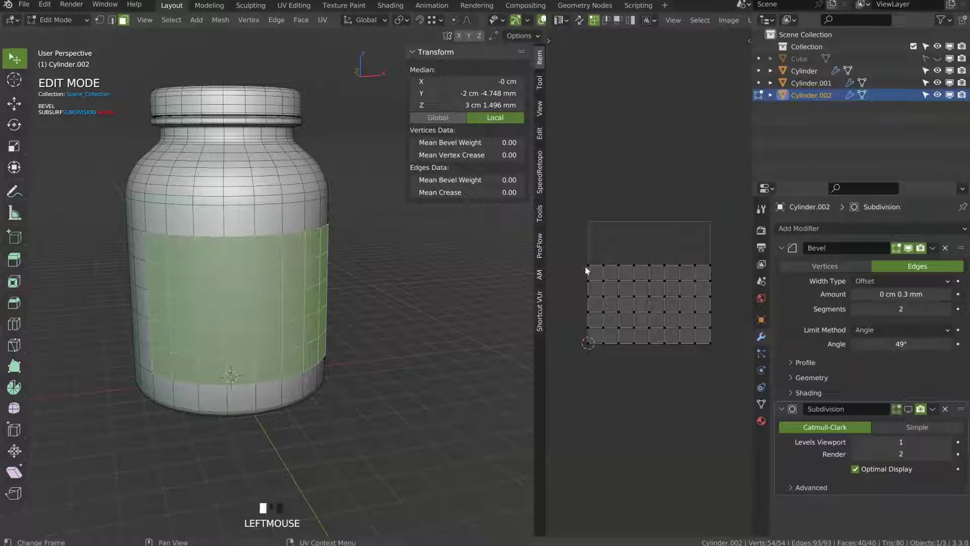
pyautogui.click(580, 21)
pyautogui.click(588, 262)
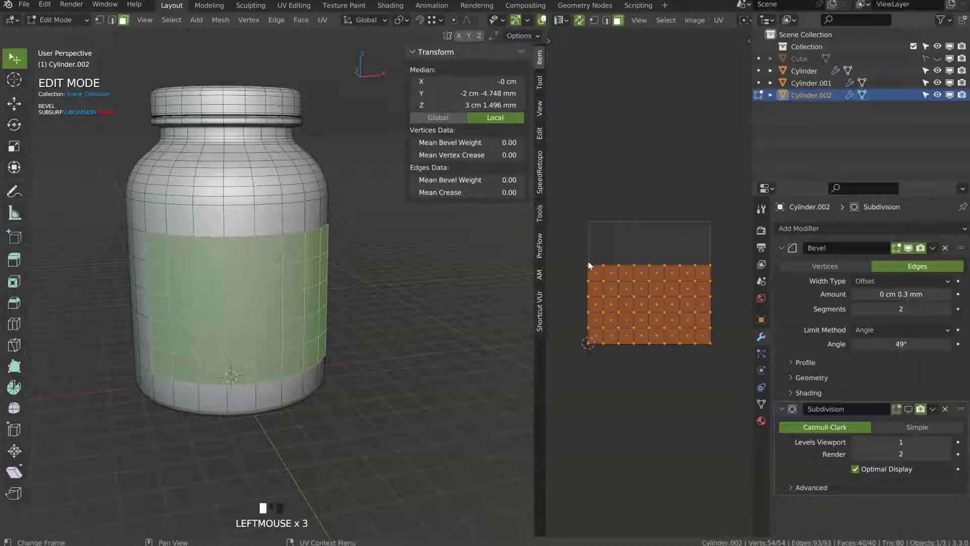
pyautogui.click(702, 335)
pyautogui.click(579, 20)
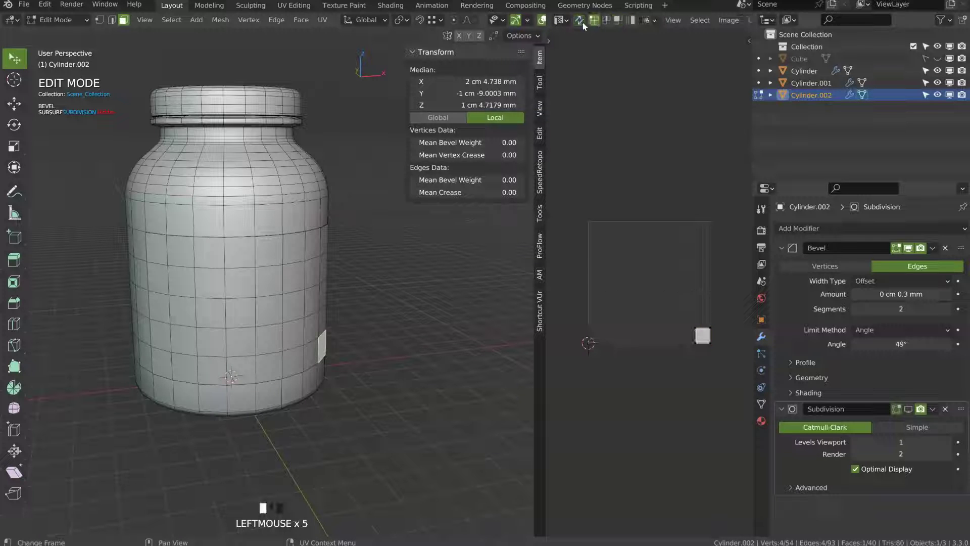
pyautogui.press('Tab')
# - Select the jar body and lid together, and close the UV Editor to restore a single 3D viewport
pyautogui.moveTo(347, 261)
pyautogui.mouseDown(button='middle')
pyautogui.moveTo(309, 261)
pyautogui.moveTo(332, 263)
pyautogui.mouseUp(button='middle')
pyautogui.click(296, 210)
pyautogui.moveTo(257, 224); pyautogui.dragTo(334, 212, button='middle')
pyautogui.keyDown('shift'); pyautogui.click(301, 179); pyautogui.keyUp('shift')
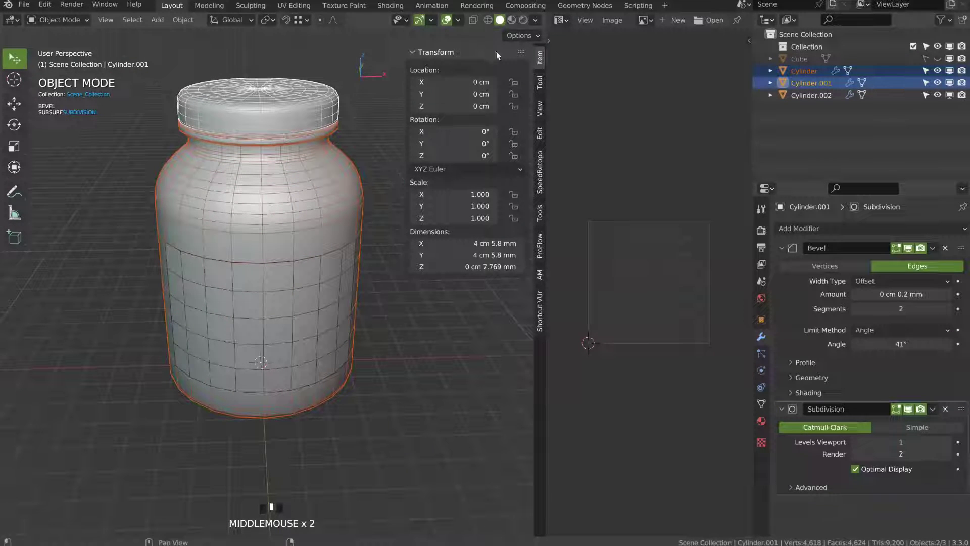
pyautogui.moveTo(544, 15); pyautogui.dragTo(602, 36)
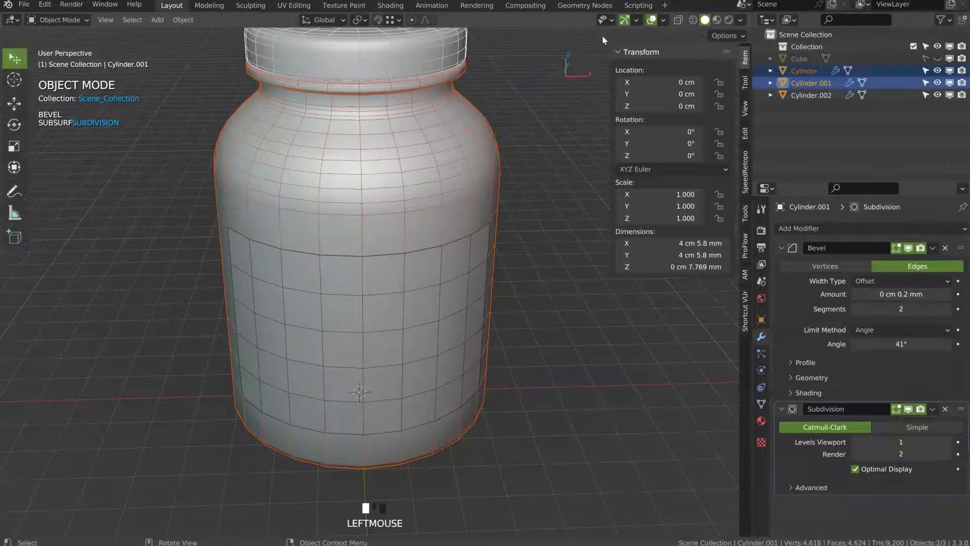
pyautogui.keyDown('ctrl'); pyautogui.moveTo(484, 185); pyautogui.dragTo(457, 252, button='middle'); pyautogui.keyUp('ctrl')
pyautogui.keyDown('shift'); pyautogui.moveTo(457, 253); pyautogui.dragTo(433, 237, button='middle'); pyautogui.keyUp('shift')
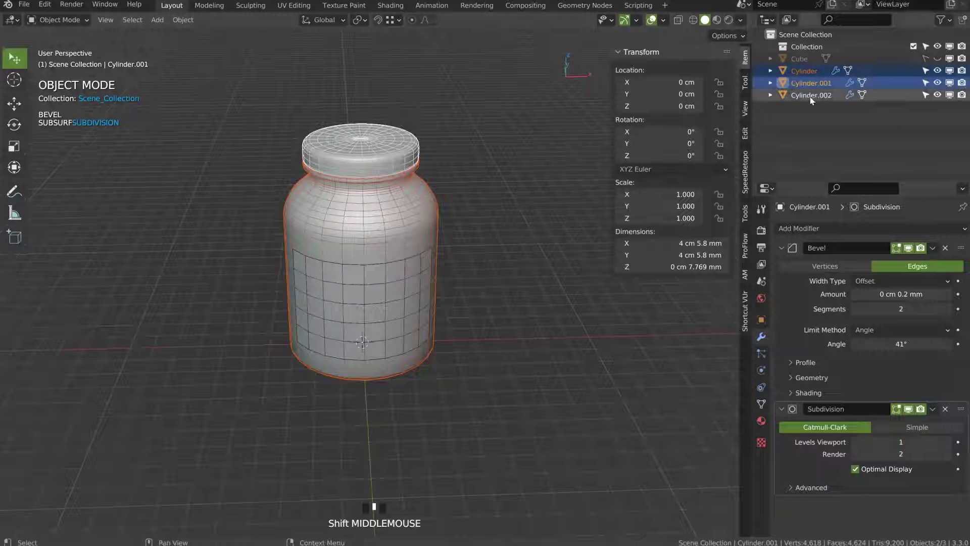
# - Select the label patch and open its object name for editing in the scene's object list
pyautogui.doubleClick(402, 277)
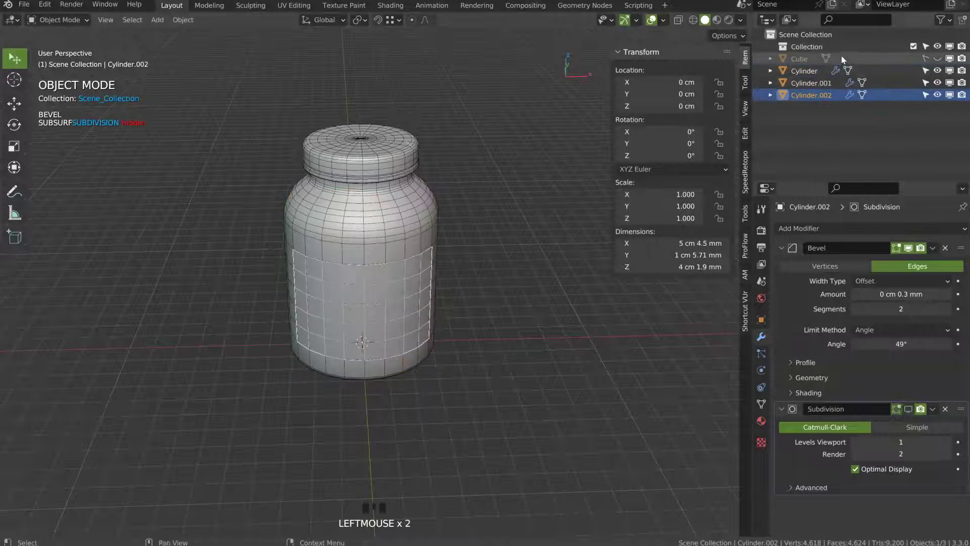
pyautogui.click(817, 96)
pyautogui.doubleClick(816, 97)
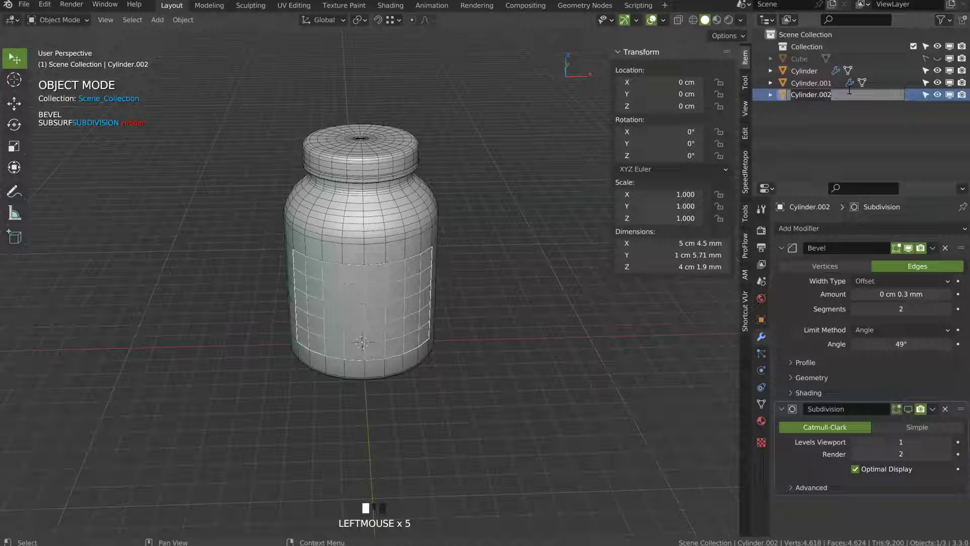
# - Rename the label object Cylinder.002 as D_etiquette
pyautogui.write('U')
pyautogui.write('_er')
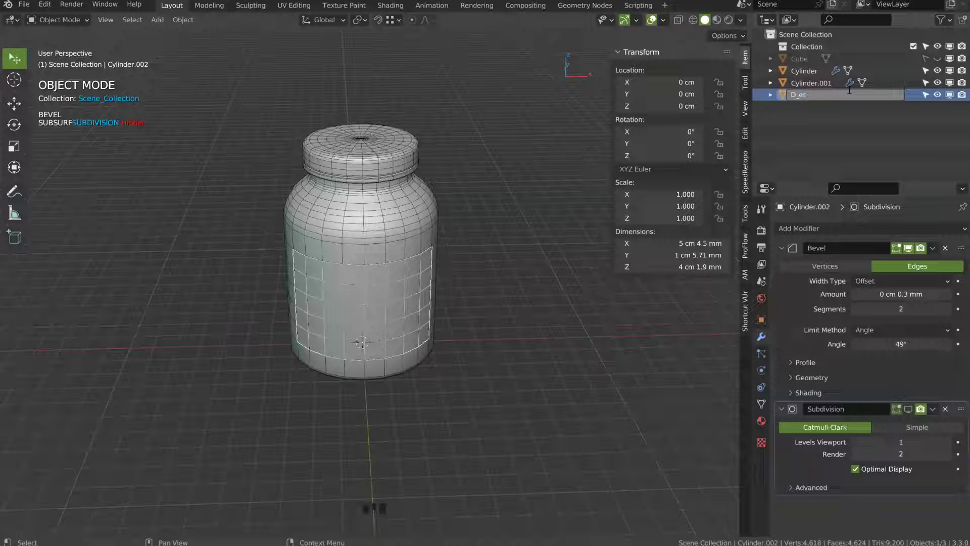
pyautogui.write('iquette')
pyautogui.press('Return')
# - Rename the lid object Cylinder.001 as D_bouchon
pyautogui.click(804, 84)
pyautogui.doubleClick(804, 84)
pyautogui.write('D_b')
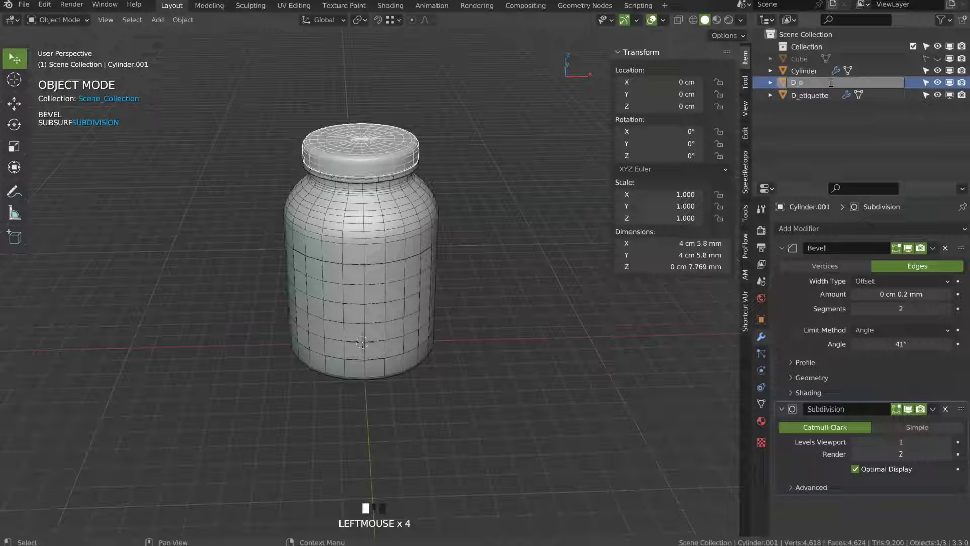
pyautogui.write('ouchon')
pyautogui.press('Return')
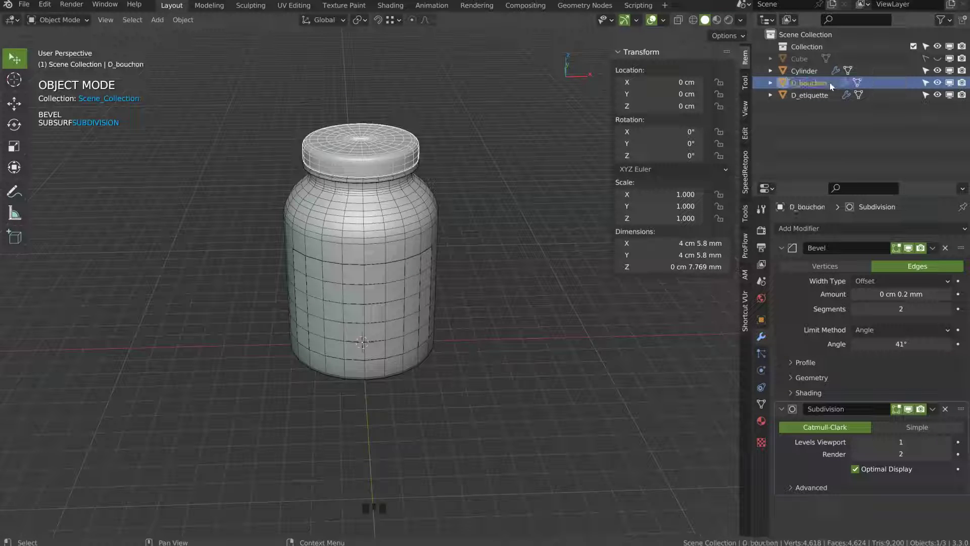
# - Rename the jar body object Cylinder as D_corps
pyautogui.click(805, 72)
pyautogui.doubleClick(804, 73)
pyautogui.write('D')
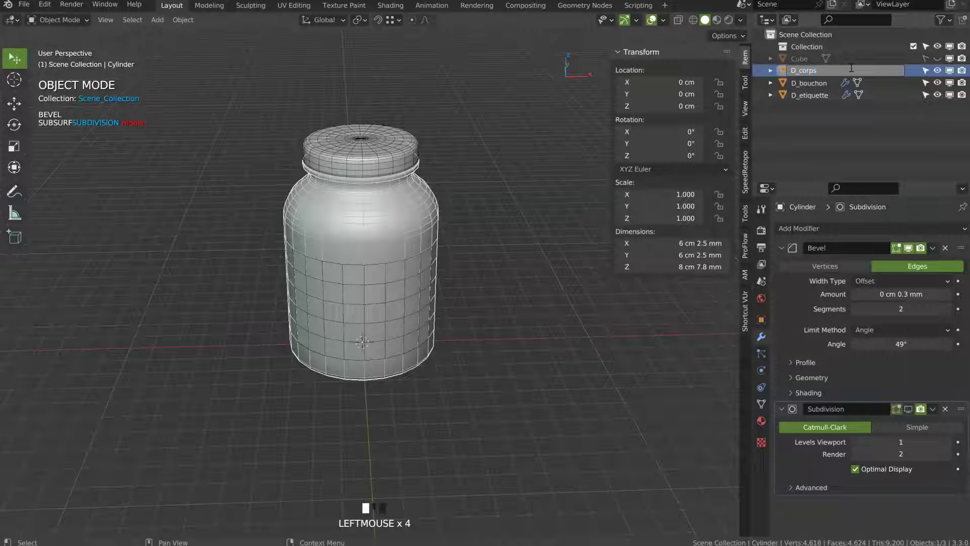
pyautogui.write('_corps')
pyautogui.press('Return')
# - Unhide the Cube reference object, make it selectable and delete it from the scene
pyautogui.click(937, 58)
pyautogui.click(925, 58)
pyautogui.click(807, 60)
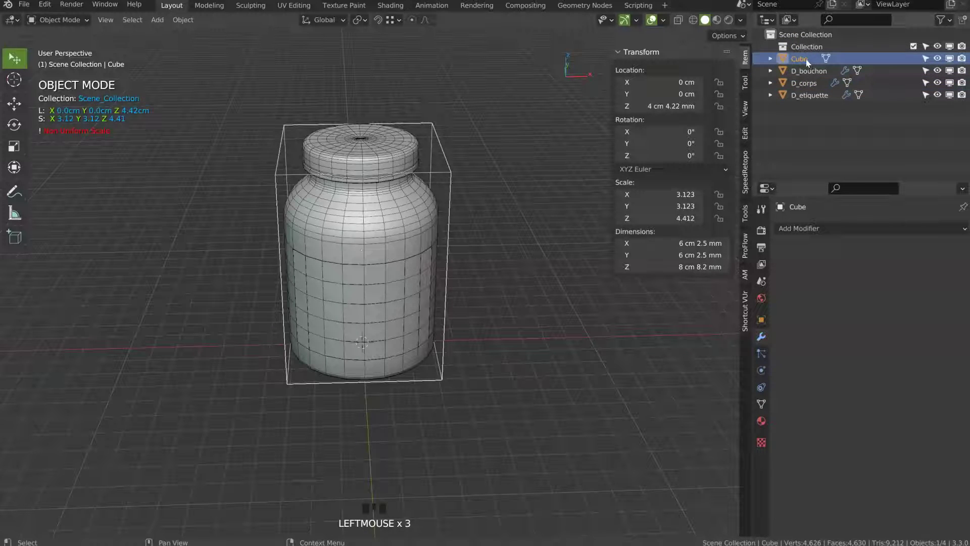
pyautogui.press('Delete')
# - Check the label, body and lid one after another and examine the jar from below and above
pyautogui.click(373, 281)
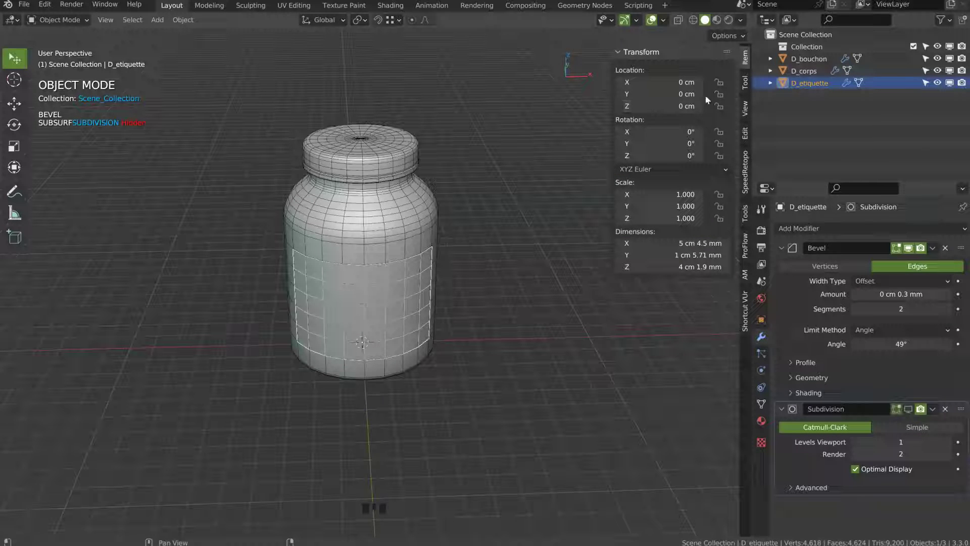
pyautogui.click(335, 202)
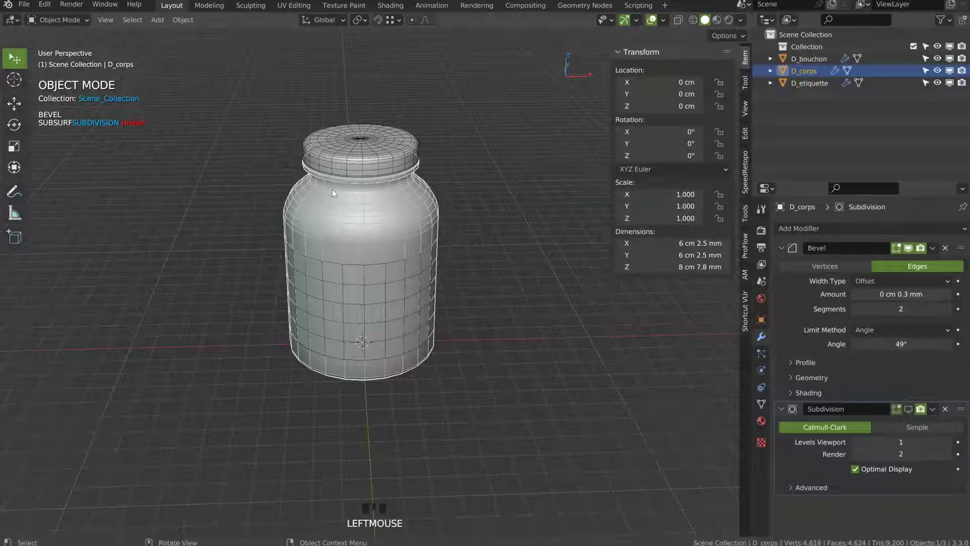
pyautogui.click(339, 147)
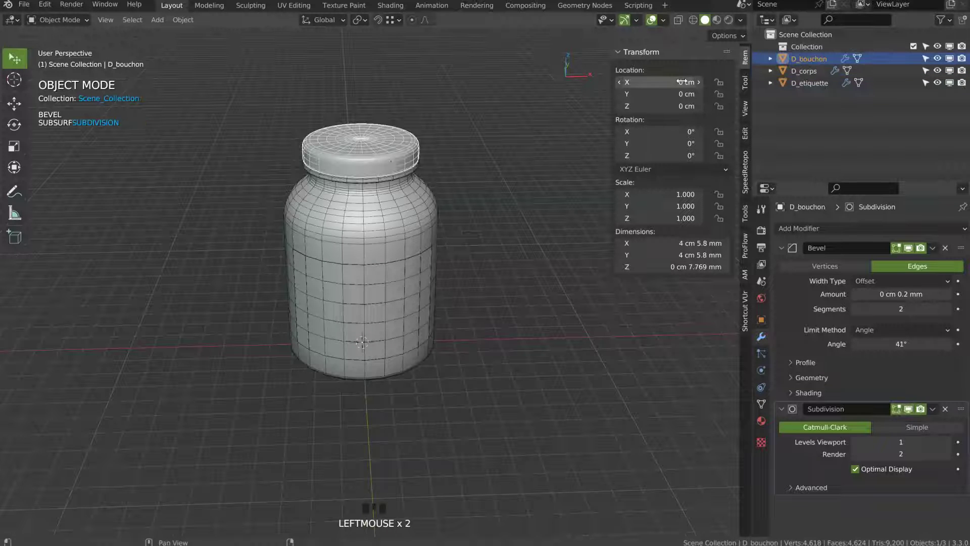
pyautogui.moveTo(400, 305); pyautogui.dragTo(374, 258, button='middle')
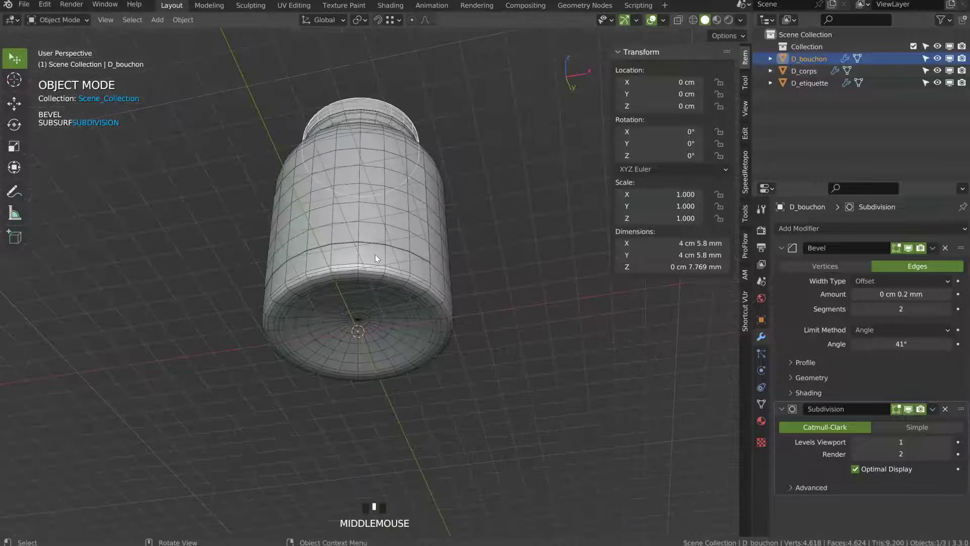
pyautogui.moveTo(338, 309); pyautogui.dragTo(405, 263, button='middle')
pyautogui.moveTo(408, 310); pyautogui.dragTo(410, 306, button='middle')
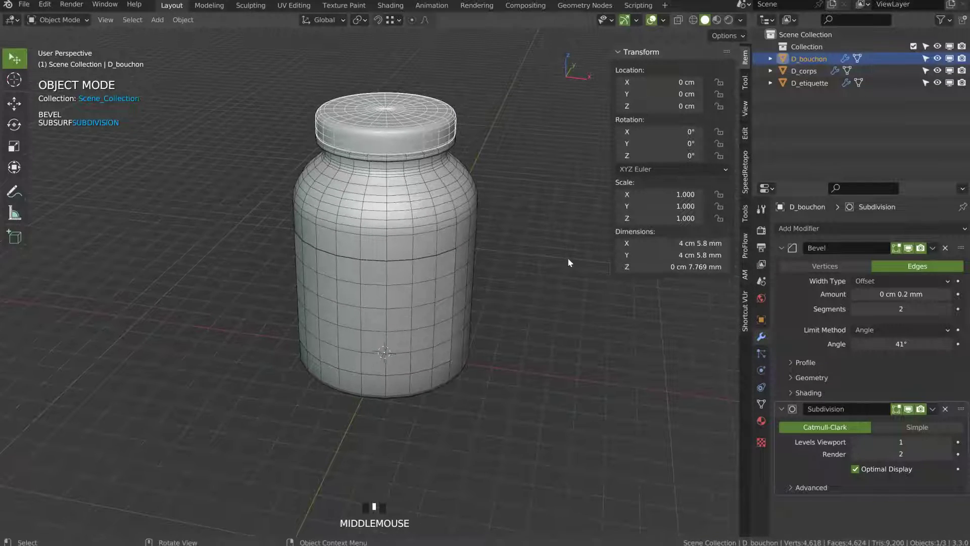
pyautogui.moveTo(494, 234); pyautogui.dragTo(335, 157, button='middle')
pyautogui.moveTo(383, 204); pyautogui.dragTo(515, 166, button='middle')
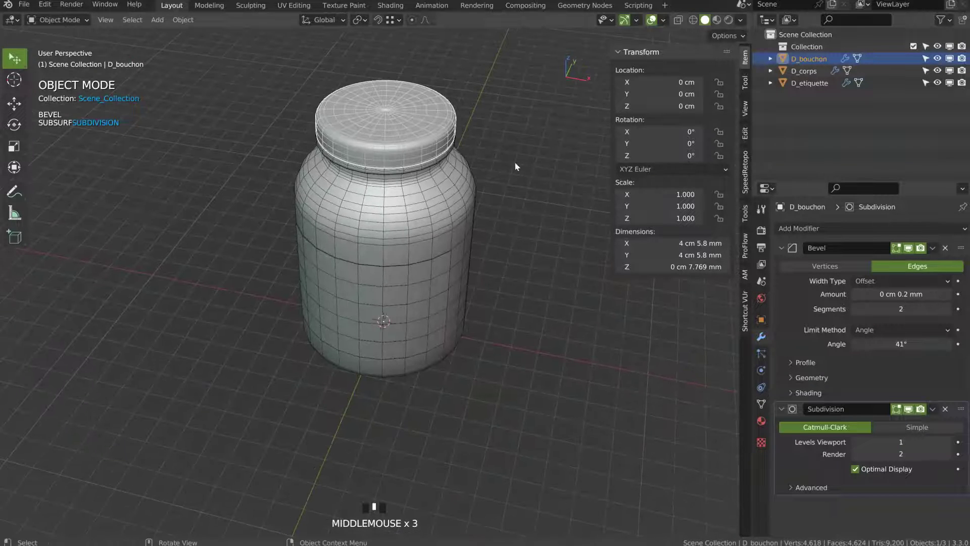
# - Show the D_corps Subdivision modifier in the viewport at level 2 and try a higher viewport level on the lid
pyautogui.click(454, 216)
pyautogui.click(909, 409)
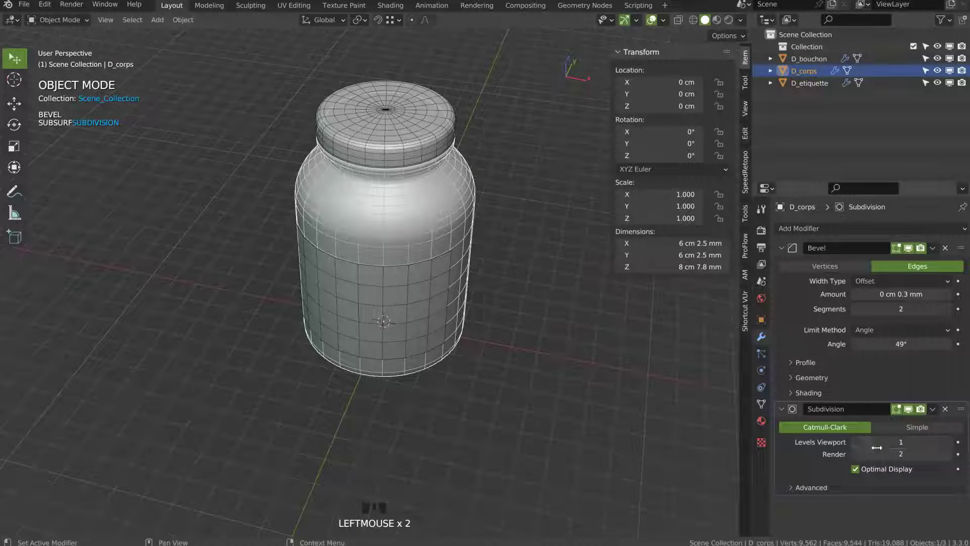
pyautogui.moveTo(877, 447); pyautogui.dragTo(890, 448)
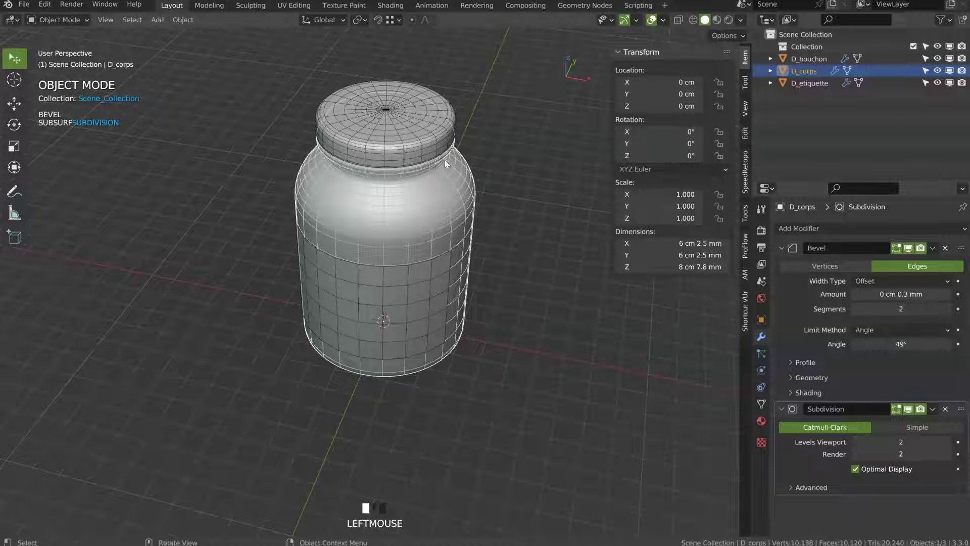
pyautogui.click(436, 130)
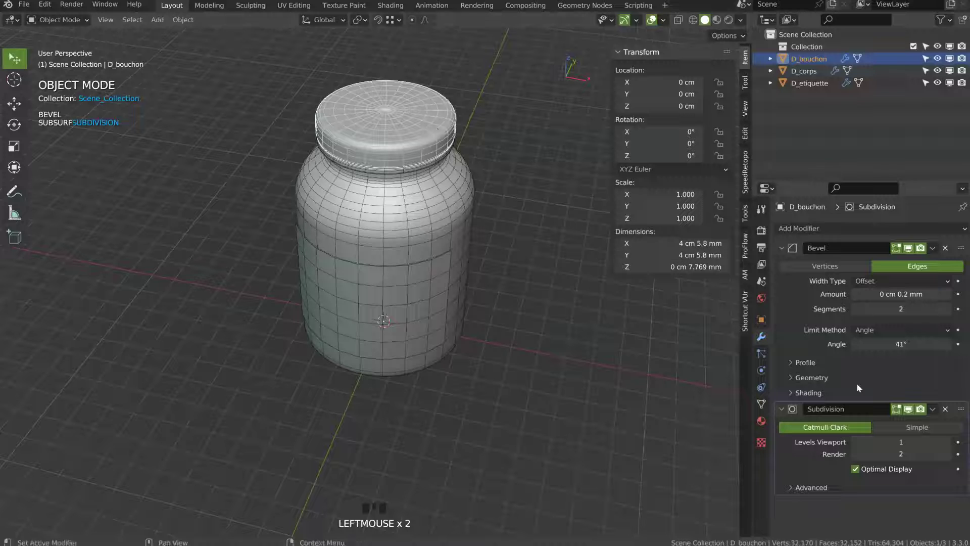
pyautogui.click(947, 441)
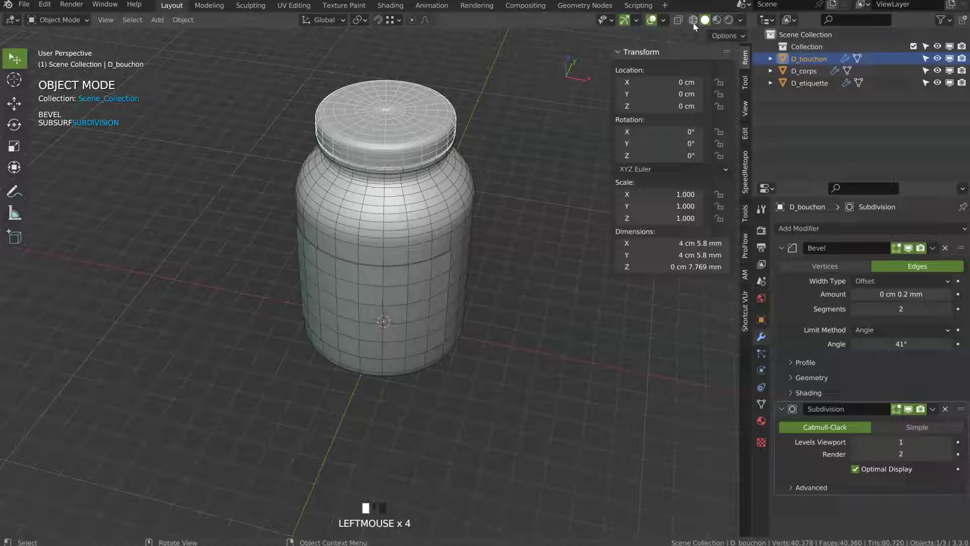
# - Hide the wireframe overlay and compare the jar body's smoothness at viewport subdivision levels 1 and 2, leaving it at 2
pyautogui.click(661, 20)
pyautogui.click(591, 237)
pyautogui.moveTo(424, 220); pyautogui.dragTo(459, 188, button='middle')
pyautogui.click(457, 178)
pyautogui.click(856, 442)
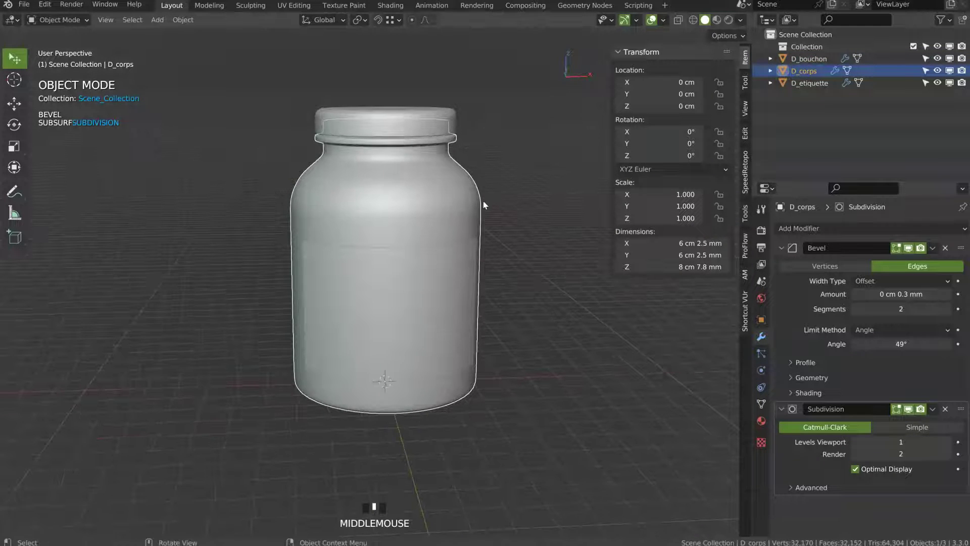
pyautogui.click(952, 442)
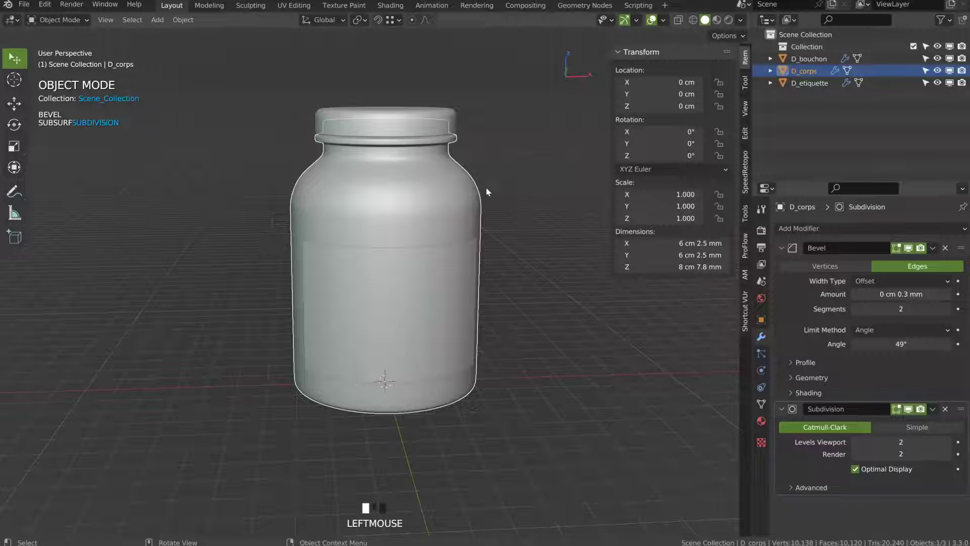
pyautogui.moveTo(515, 243); pyautogui.dragTo(354, 168, button='middle')
pyautogui.moveTo(494, 273); pyautogui.dragTo(445, 263, button='middle')
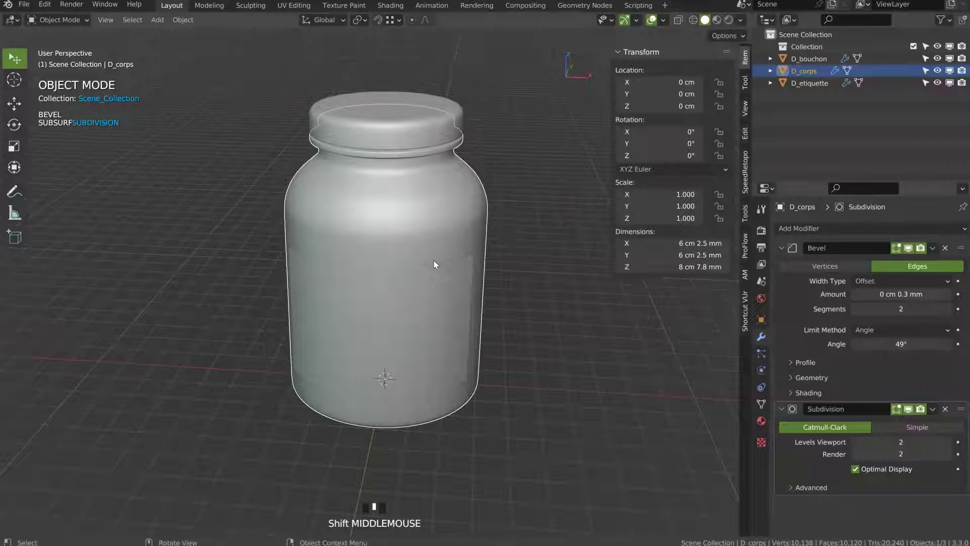
pyautogui.moveTo(433, 226); pyautogui.dragTo(434, 234, button='middle')
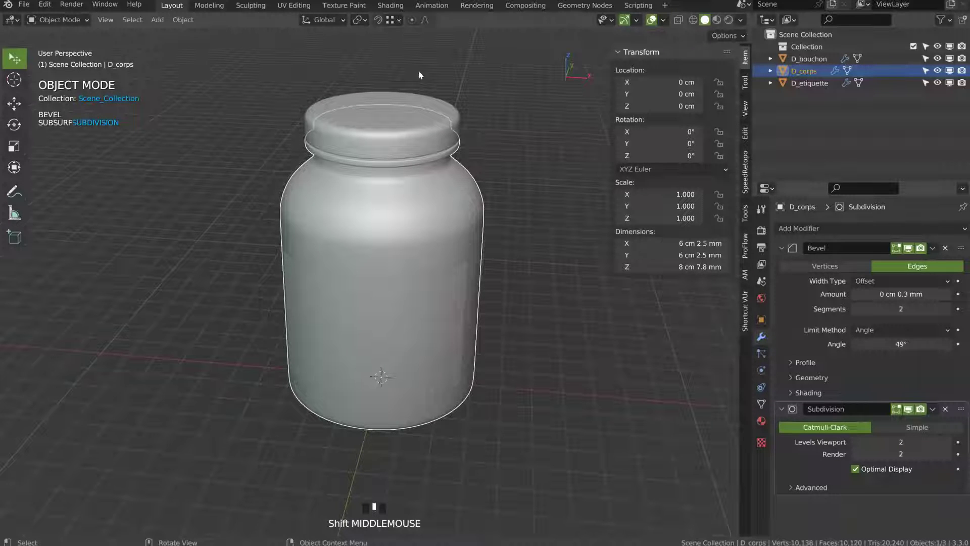
pyautogui.moveTo(368, 321); pyautogui.dragTo(368, 310, button='middle')
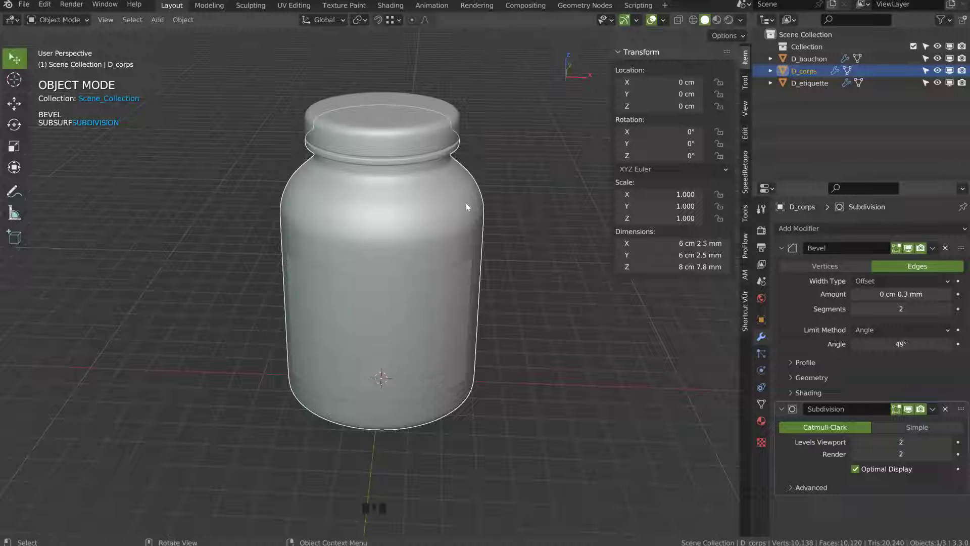
pyautogui.moveTo(442, 176); pyautogui.dragTo(476, 248, button='middle')
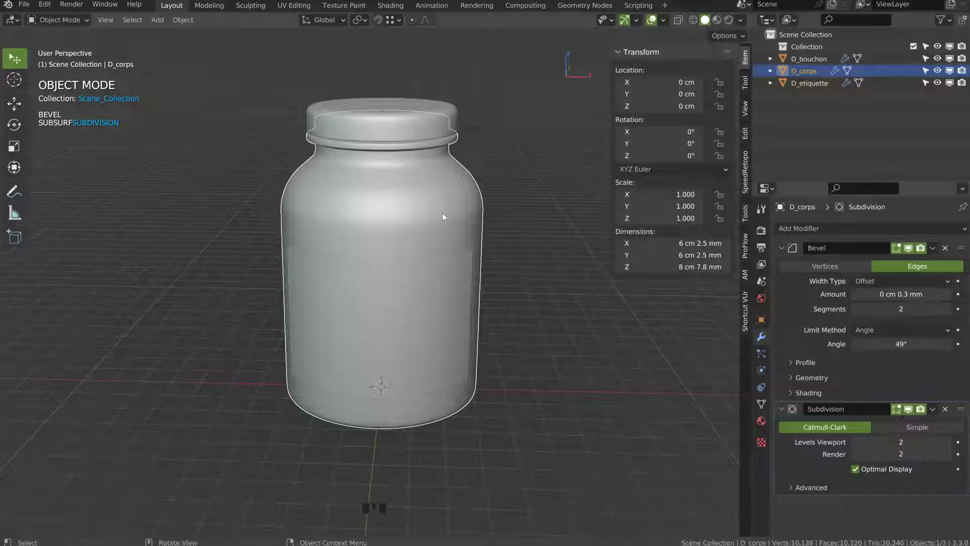
# - Turn the wireframe overlay back on with the jar body selected
pyautogui.click(471, 209)
pyautogui.click(662, 21)
pyautogui.click(591, 237)
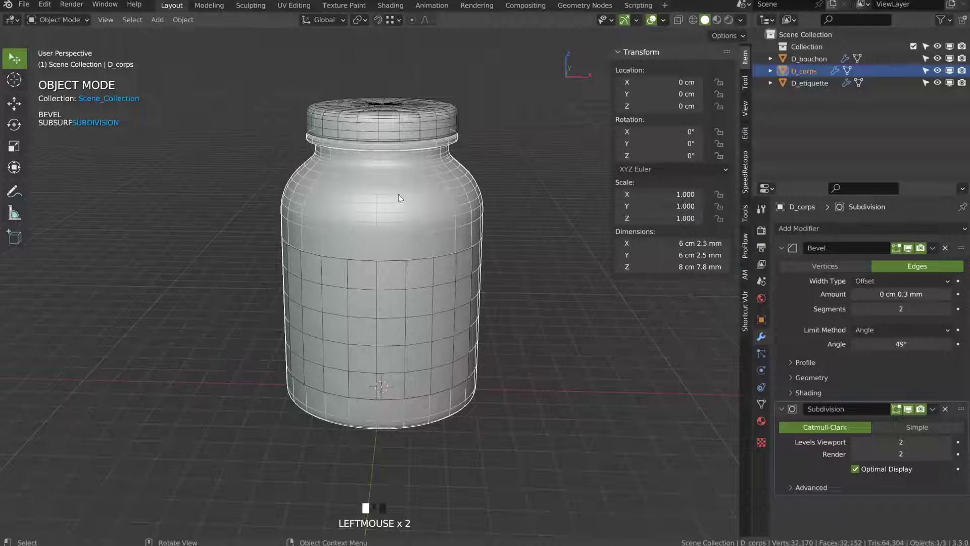
# - Mark the jar's shoulder curve with an annotation stroke and erase it
pyautogui.moveTo(301, 196); pyautogui.dragTo(300, 169, button='middle')
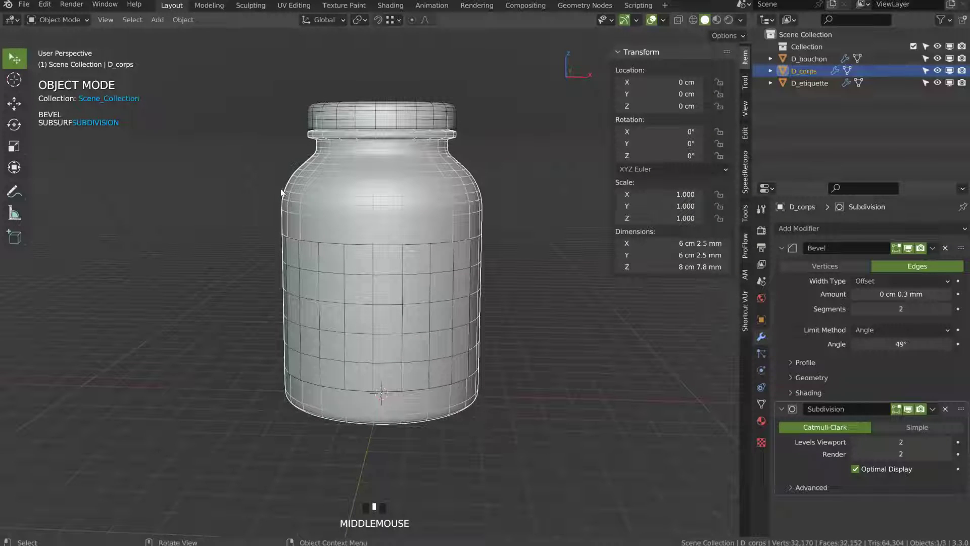
pyautogui.moveTo(284, 201)
pyautogui.mouseDown()
pyautogui.moveTo(284, 165)
pyautogui.moveTo(312, 153)
pyautogui.mouseUp()
pyautogui.press('d')
pyautogui.moveTo(311, 165); pyautogui.dragTo(282, 188, button='right')
pyautogui.press('d')
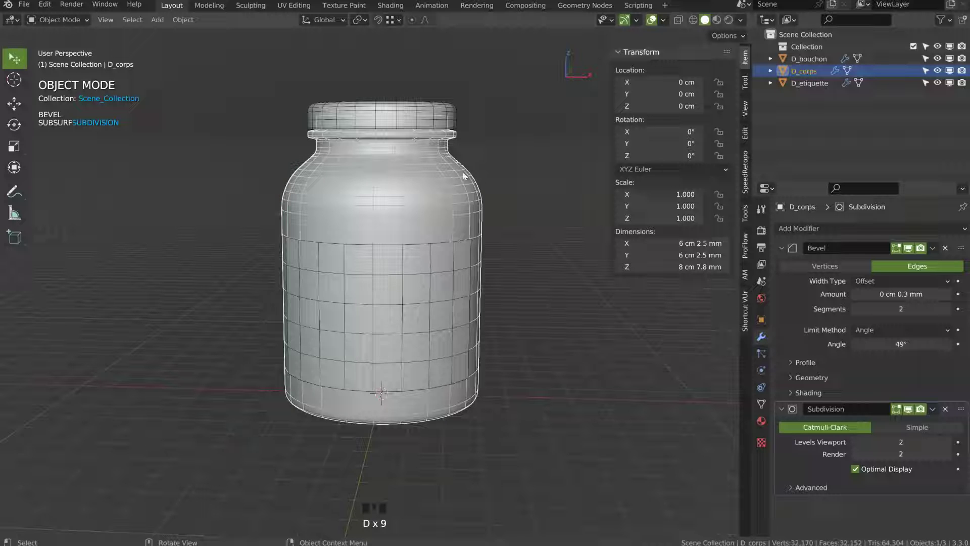
# - Scale the upper shoulder edge loop of D_corps by about 1.009 with smooth proportional editing
pyautogui.keyDown('ctrl'); pyautogui.moveTo(444, 196); pyautogui.dragTo(449, 263, button='middle'); pyautogui.keyUp('ctrl')
pyautogui.keyDown('ctrl'); pyautogui.moveTo(457, 225); pyautogui.dragTo(471, 180, button='middle'); pyautogui.keyUp('ctrl')
pyautogui.press('Tab')
pyautogui.click(478, 270)
pyautogui.keyDown('alt'); pyautogui.click(465, 227); pyautogui.keyUp('alt')
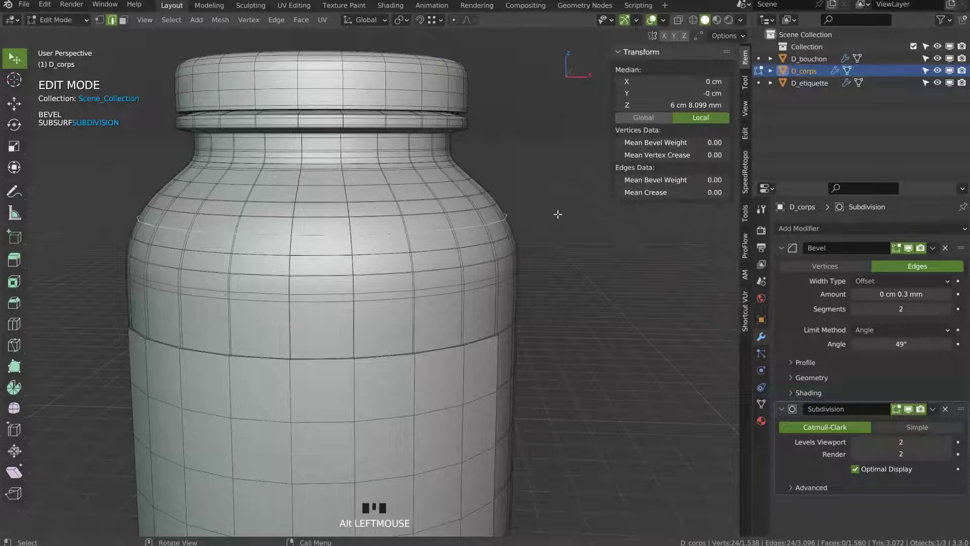
pyautogui.press('o')
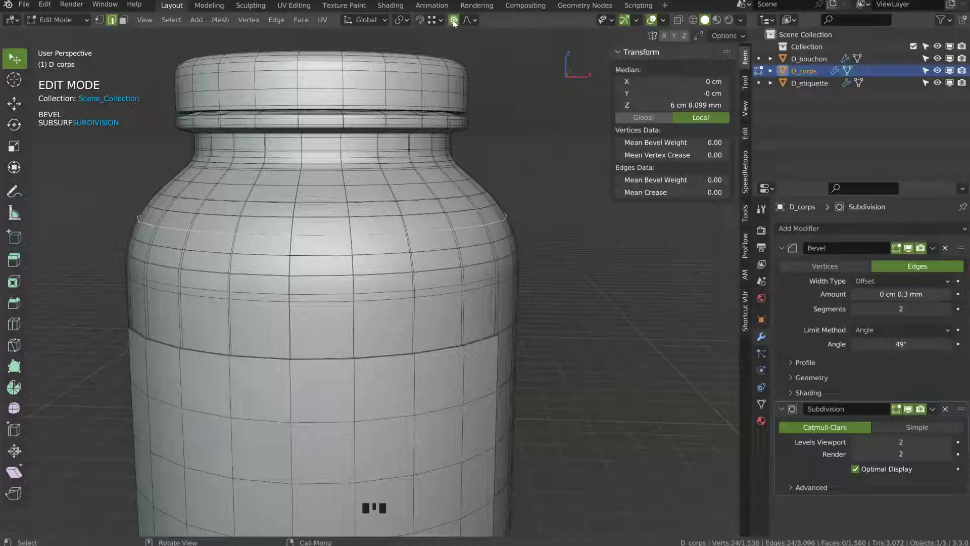
pyautogui.press('Escape')
pyautogui.press('s')
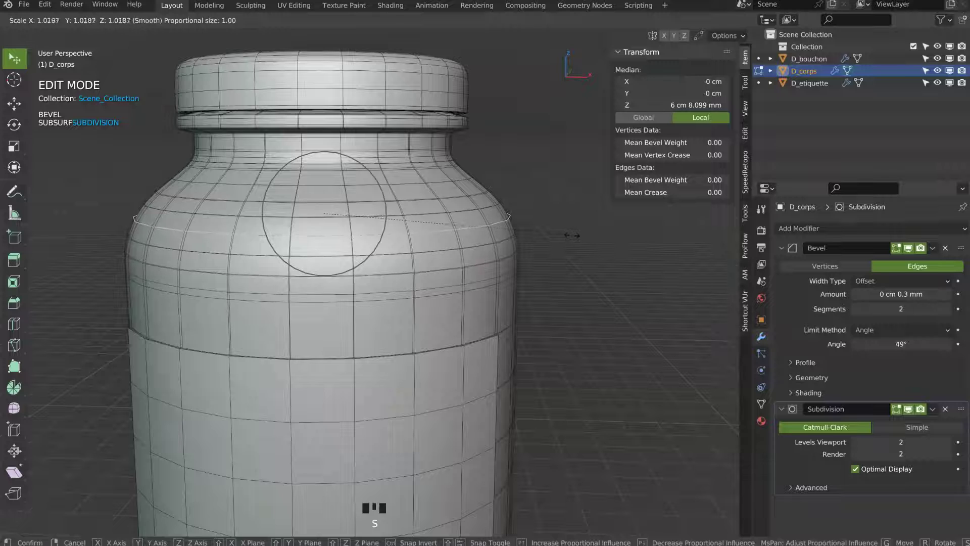
pyautogui.click(569, 235)
# - Move the shoulder edge loop up about 1.14 mm along Z and check the jar's profile in Object Mode
pyautogui.press('g')
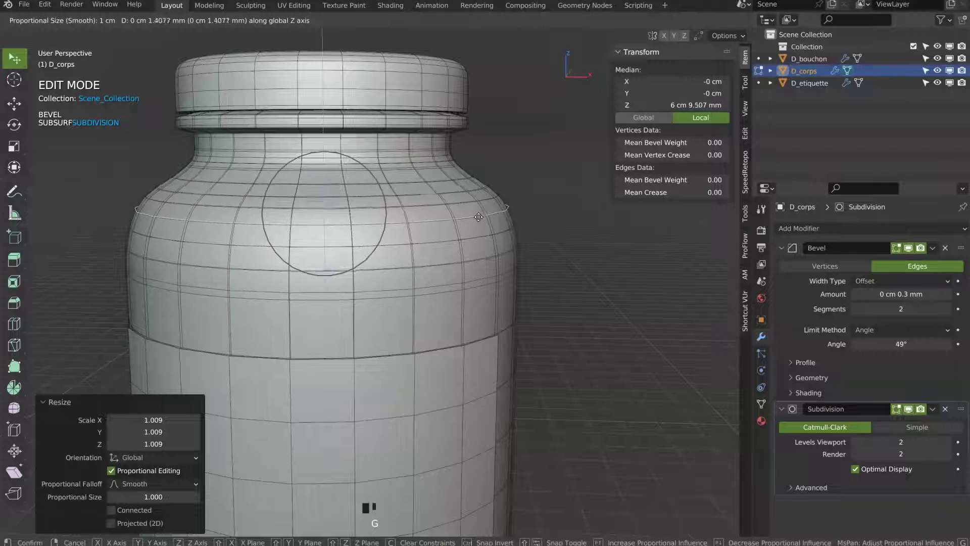
pyautogui.click(479, 217)
pyautogui.moveTo(479, 217)
pyautogui.mouseDown(button='middle')
pyautogui.moveTo(464, 232)
pyautogui.moveTo(469, 226)
pyautogui.mouseUp(button='middle')
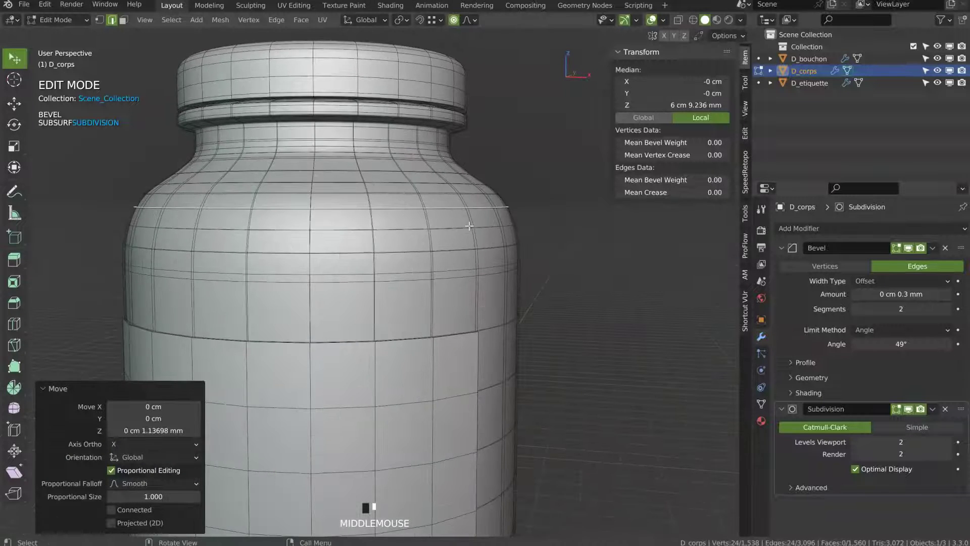
pyautogui.press('Tab')
pyautogui.keyDown('ctrl'); pyautogui.moveTo(485, 185); pyautogui.dragTo(554, 194, button='middle'); pyautogui.keyUp('ctrl')
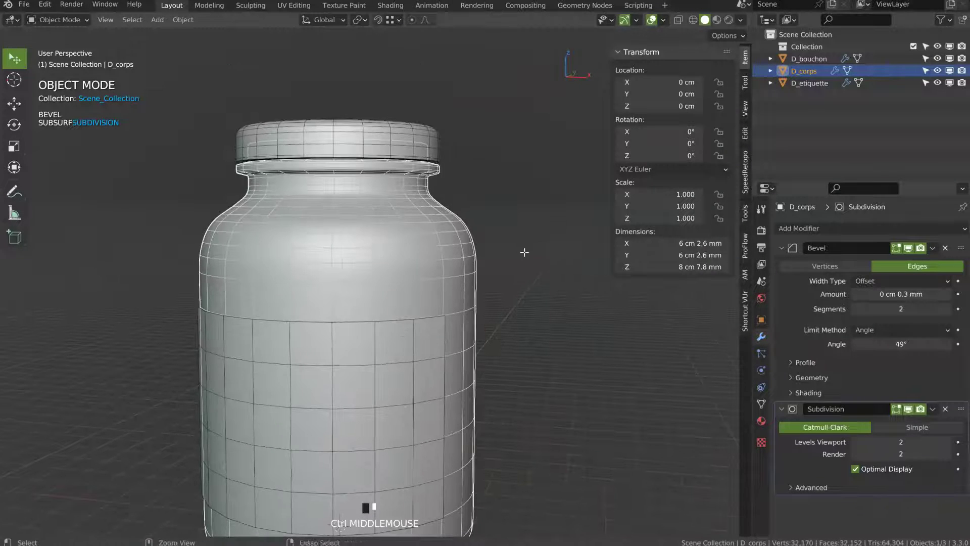
# - Undo the scaling and move of the shoulder edge loop and review the jar in Object Mode
pyautogui.hotkey('ctrl', 'z')
pyautogui.hotkey('ctrl', 'z')
pyautogui.hotkey('ctrl', 'z')
pyautogui.press('Tab')
pyautogui.click(455, 228)
pyautogui.moveTo(396, 203); pyautogui.dragTo(433, 214, button='middle')
pyautogui.keyDown('ctrl'); pyautogui.moveTo(432, 214); pyautogui.dragTo(415, 264, button='middle'); pyautogui.keyUp('ctrl')
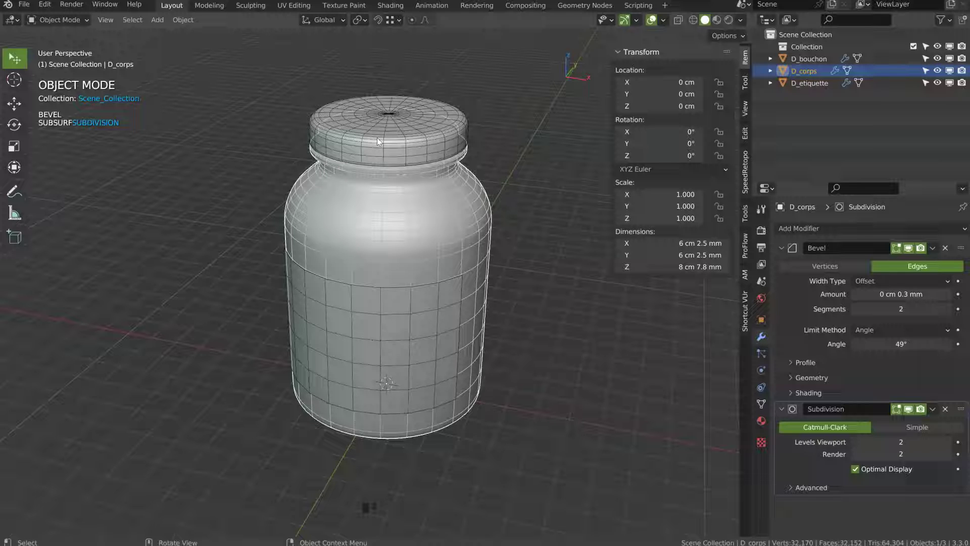
pyautogui.moveTo(377, 137); pyautogui.dragTo(443, 240, button='middle')
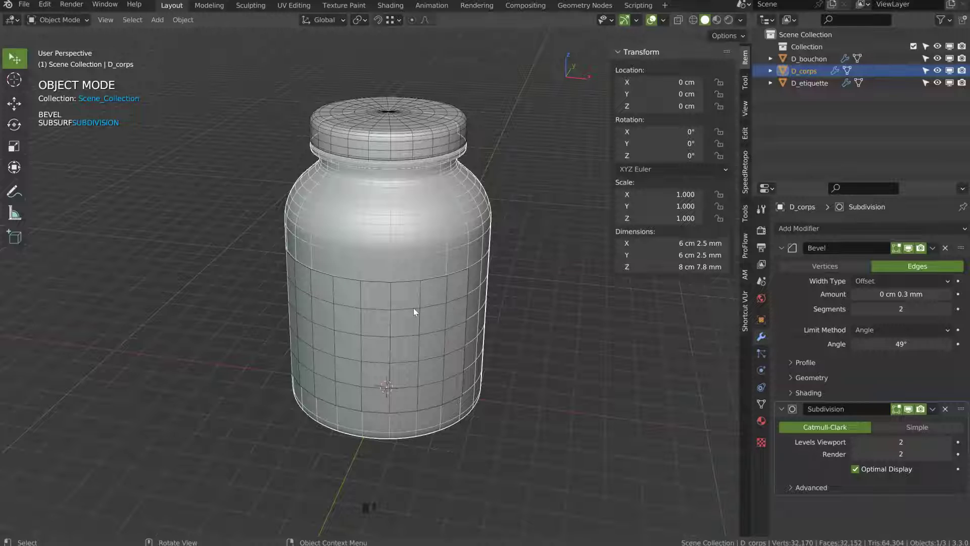
pyautogui.moveTo(452, 286); pyautogui.dragTo(441, 275, button='middle')
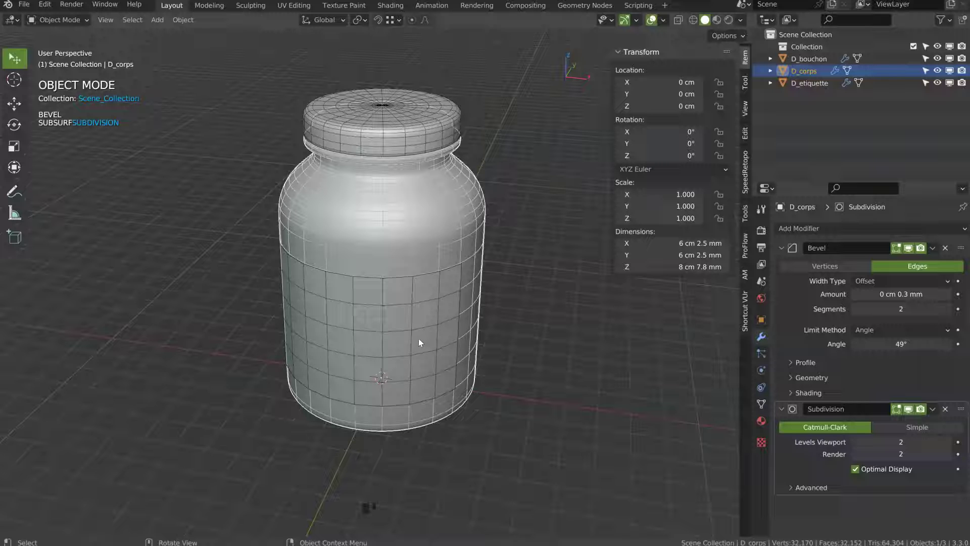
# - Hide D_etiquette and set the viewport display of both D_bouchon and D_corps to Wire
pyautogui.click(937, 82)
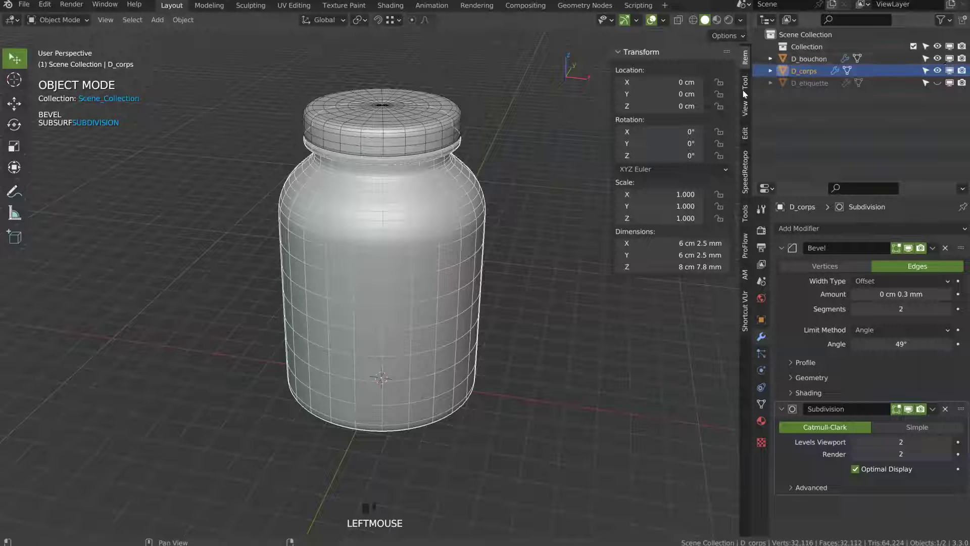
pyautogui.keyDown('shift'); pyautogui.click(422, 130); pyautogui.keyUp('shift')
pyautogui.click(762, 320)
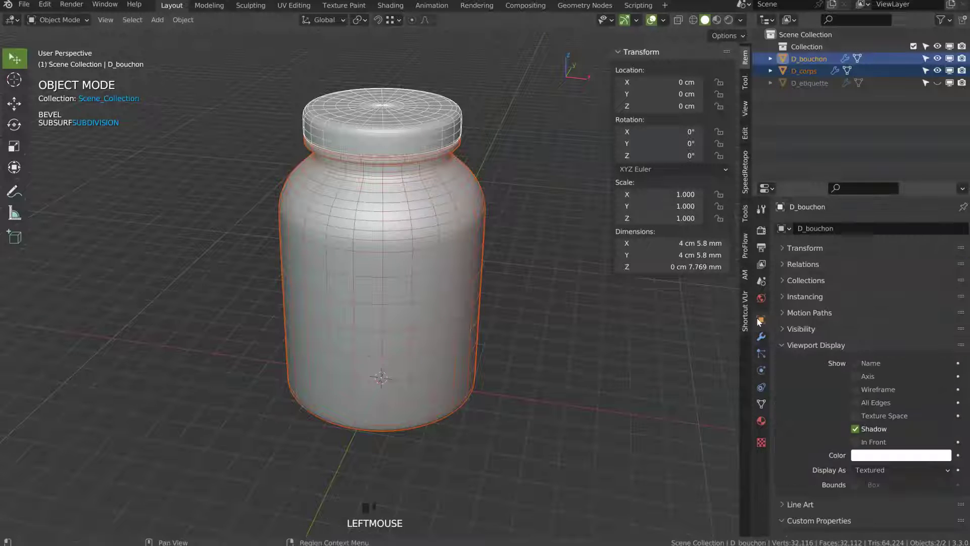
pyautogui.click(875, 471)
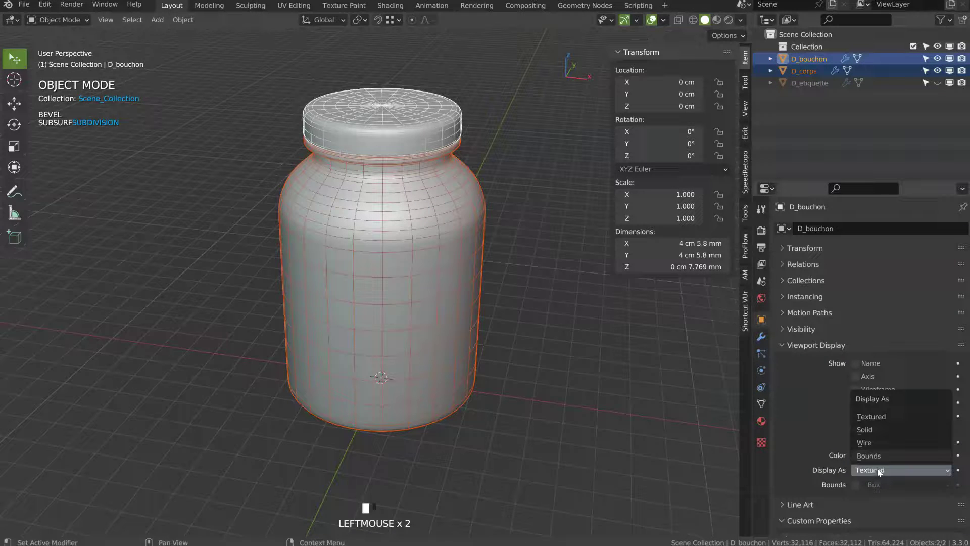
pyautogui.click(868, 441)
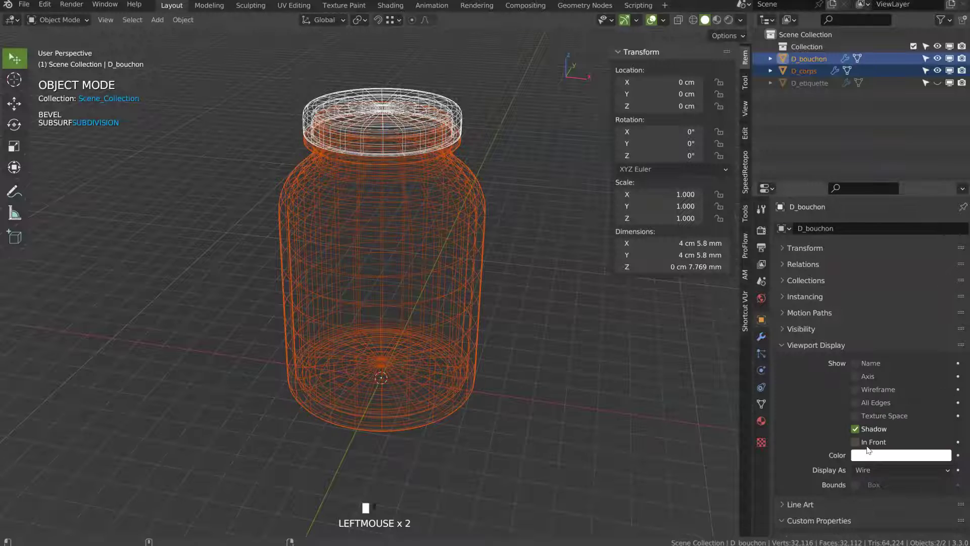
pyautogui.keyDown('alt'); pyautogui.click(871, 456); pyautogui.keyUp('alt')
pyautogui.keyDown('alt'); pyautogui.click(882, 469); pyautogui.keyUp('alt')
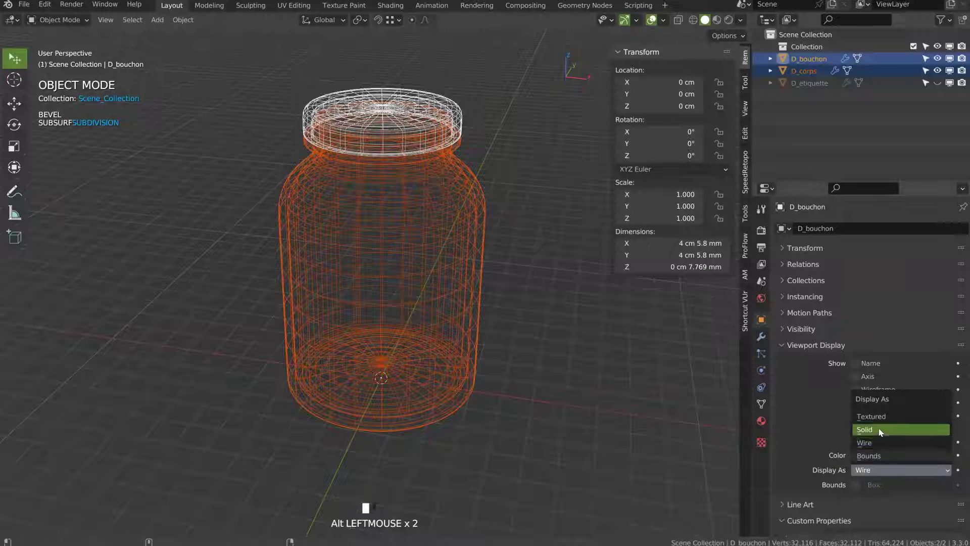
pyautogui.click(882, 443)
pyautogui.click(521, 231)
# - Make D_corps and D_bouchon unselectable so they serve only as wireframe references
pyautogui.moveTo(520, 232); pyautogui.dragTo(418, 152, button='middle')
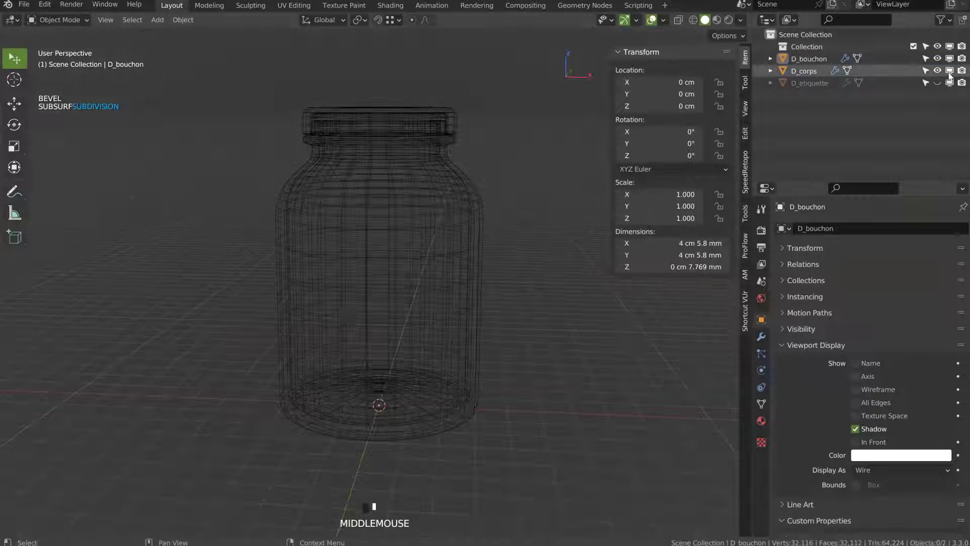
pyautogui.click(926, 71)
pyautogui.click(925, 59)
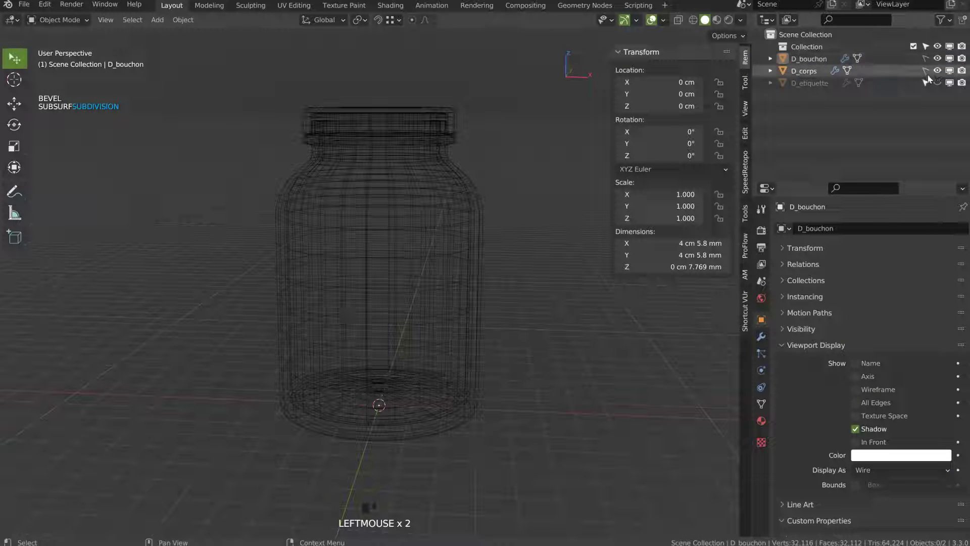
pyautogui.click(392, 126)
pyautogui.click(392, 126)
pyautogui.moveTo(392, 126); pyautogui.dragTo(410, 266, button='middle')
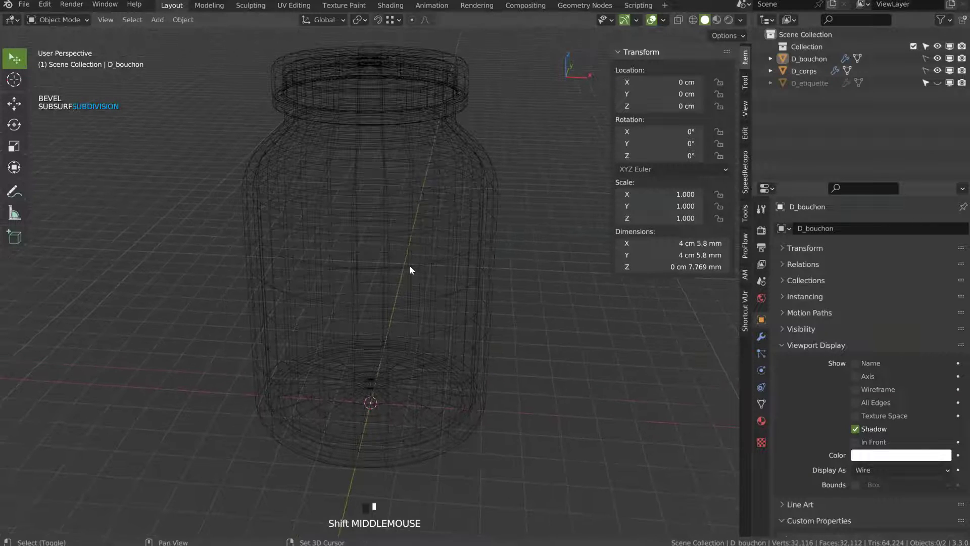
# - Annotate the jar and lid half-profiles, a revolve arrow around the body, and division marks at the base corner and shoulder
pyautogui.moveTo(470, 274); pyautogui.dragTo(405, 384, button='middle')
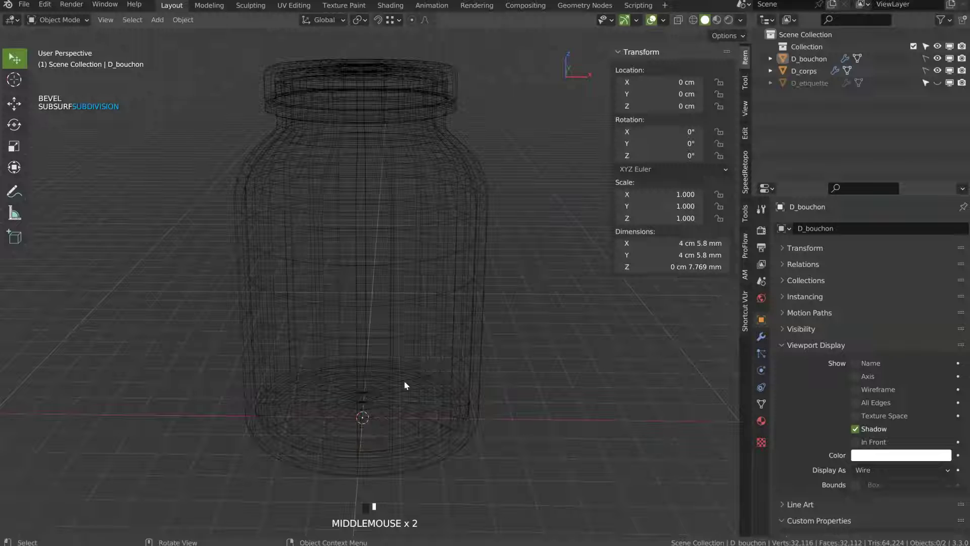
pyautogui.moveTo(363, 405)
pyautogui.mouseDown()
pyautogui.moveTo(372, 398)
pyautogui.moveTo(474, 418)
pyautogui.moveTo(480, 174)
pyautogui.moveTo(447, 113)
pyautogui.moveTo(460, 101)
pyautogui.moveTo(435, 77)
pyautogui.moveTo(444, 147)
pyautogui.moveTo(475, 235)
pyautogui.moveTo(459, 404)
pyautogui.moveTo(365, 398)
pyautogui.mouseUp()
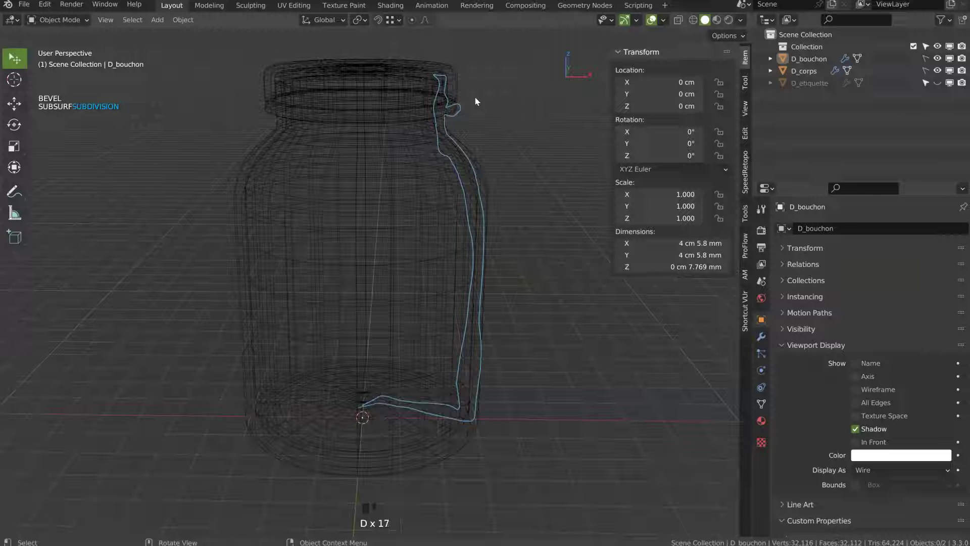
pyautogui.moveTo(363, 80)
pyautogui.mouseDown()
pyautogui.moveTo(457, 60)
pyautogui.moveTo(448, 86)
pyautogui.moveTo(441, 54)
pyautogui.moveTo(380, 54)
pyautogui.mouseUp()
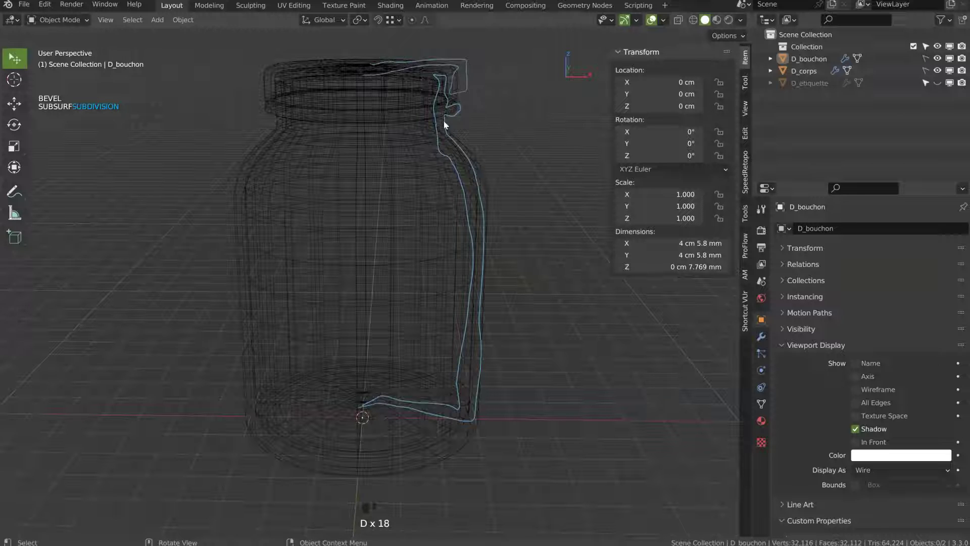
pyautogui.moveTo(469, 268)
pyautogui.mouseDown()
pyautogui.moveTo(312, 317)
pyautogui.moveTo(262, 272)
pyautogui.moveTo(446, 261)
pyautogui.moveTo(451, 247)
pyautogui.mouseUp()
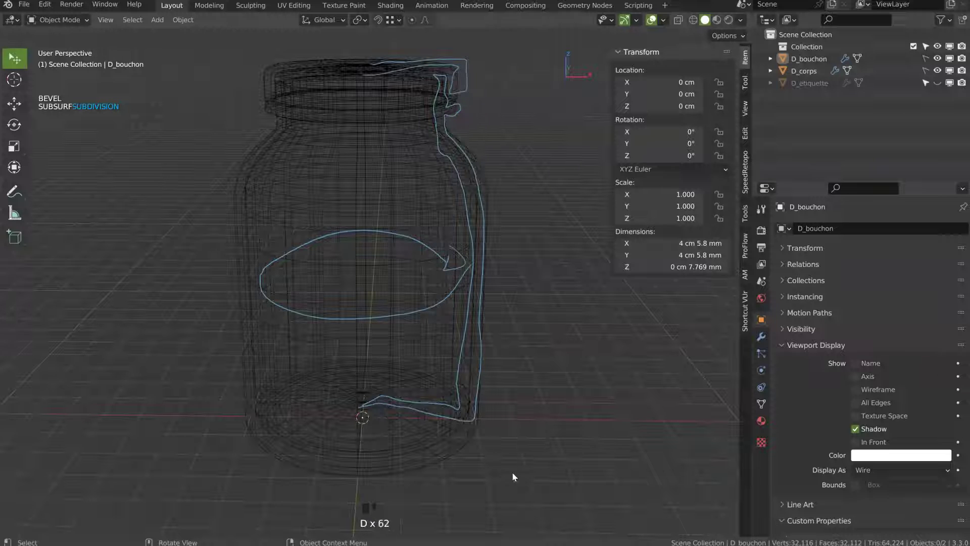
pyautogui.moveTo(475, 430); pyautogui.dragTo(486, 417)
pyautogui.moveTo(472, 136); pyautogui.dragTo(510, 236)
pyautogui.moveTo(469, 147); pyautogui.dragTo(499, 134)
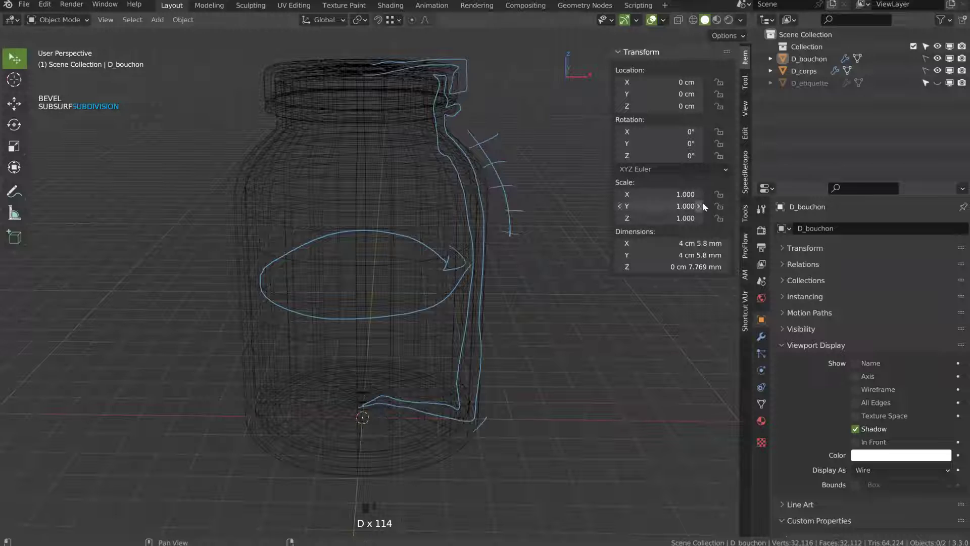
# - Delete the Note annotation layer holding the profile sketches
pyautogui.click(745, 134)
pyautogui.click(745, 111)
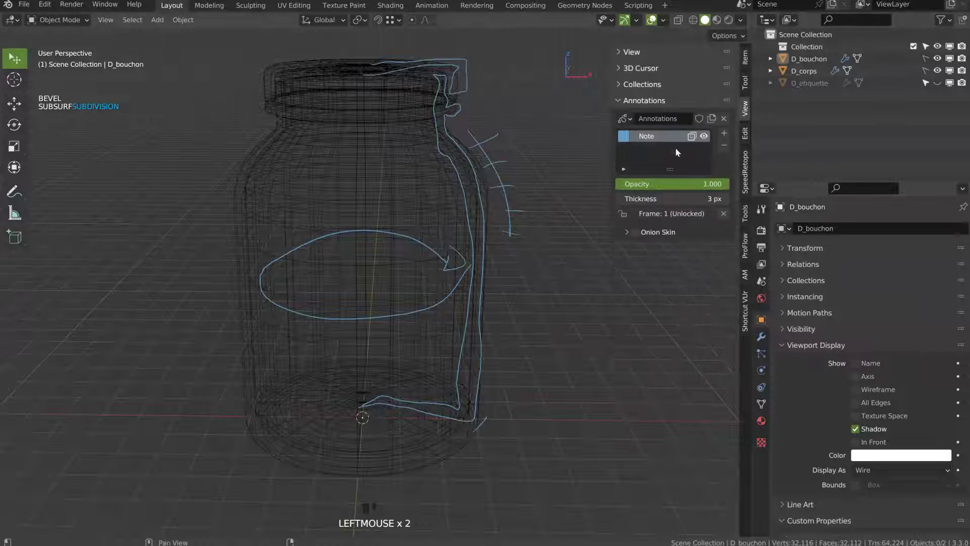
pyautogui.click(704, 137)
pyautogui.click(703, 137)
pyautogui.click(724, 145)
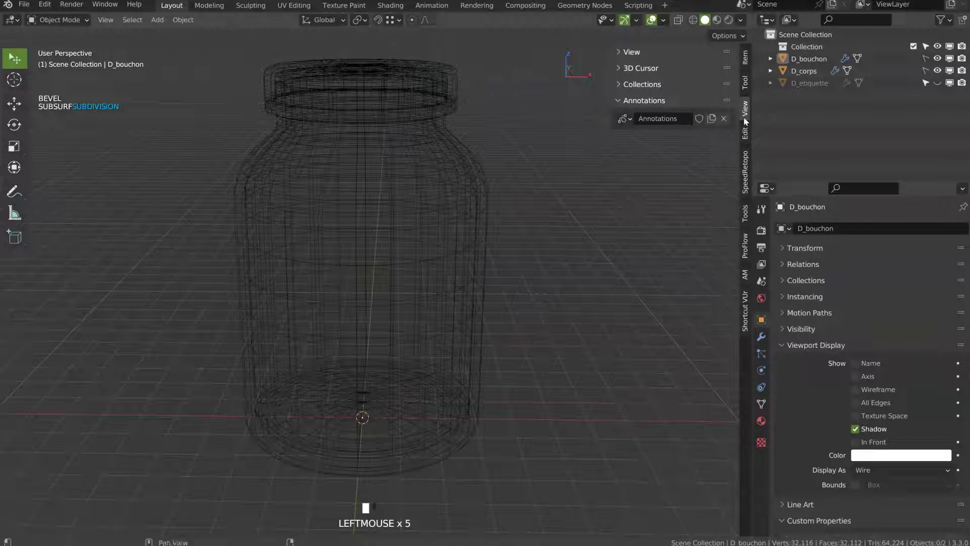
# - Add a plane mesh at the origin, merge its vertices at center into a single point and switch to the front orthographic view
pyautogui.moveTo(454, 246); pyautogui.dragTo(460, 240, button='middle')
pyautogui.moveTo(479, 202); pyautogui.dragTo(425, 265, button='middle')
pyautogui.hotkey('shift', 'a')
pyautogui.moveTo(423, 264)
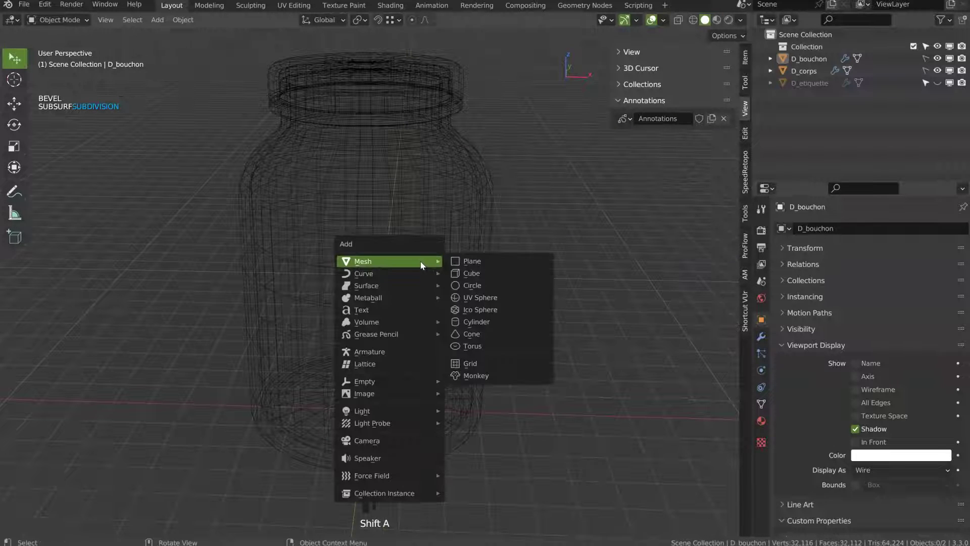
pyautogui.click(465, 260)
pyautogui.press('Tab')
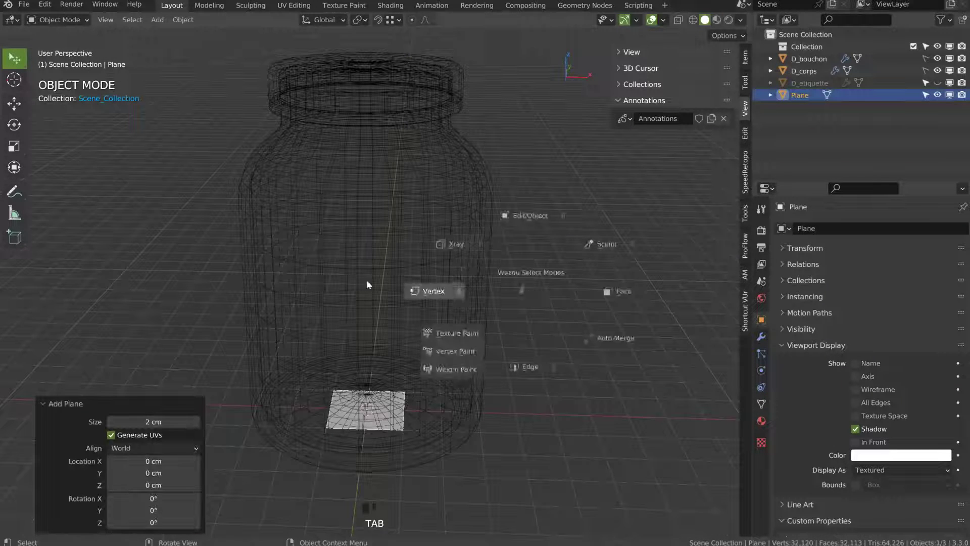
pyautogui.rightClick(489, 226)
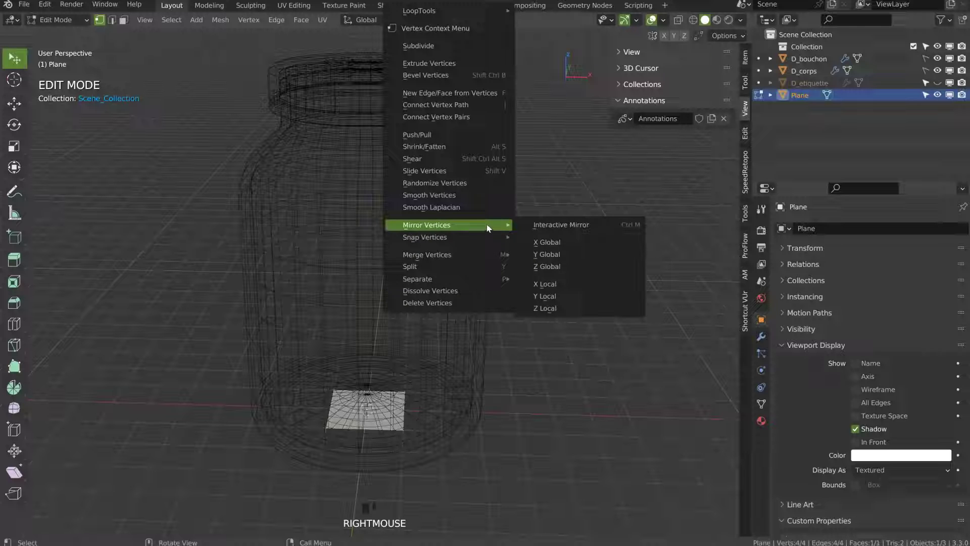
pyautogui.moveTo(444, 259)
pyautogui.click(549, 254)
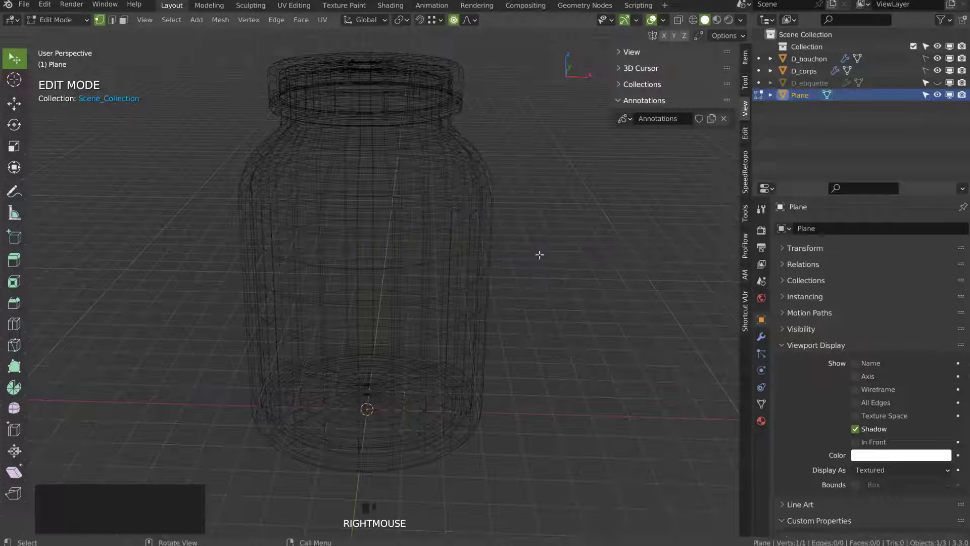
pyautogui.keyDown('shift'); pyautogui.moveTo(386, 384); pyautogui.dragTo(392, 255, button='middle'); pyautogui.keyUp('shift')
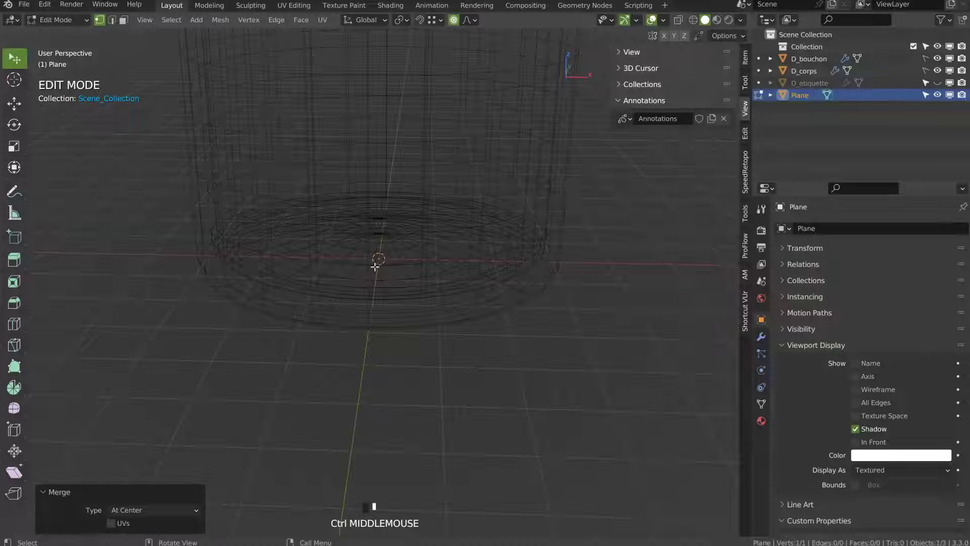
pyautogui.press('KP_1')
pyautogui.keyDown('shift'); pyautogui.moveTo(394, 228); pyautogui.dragTo(403, 316, button='middle'); pyautogui.keyUp('shift')
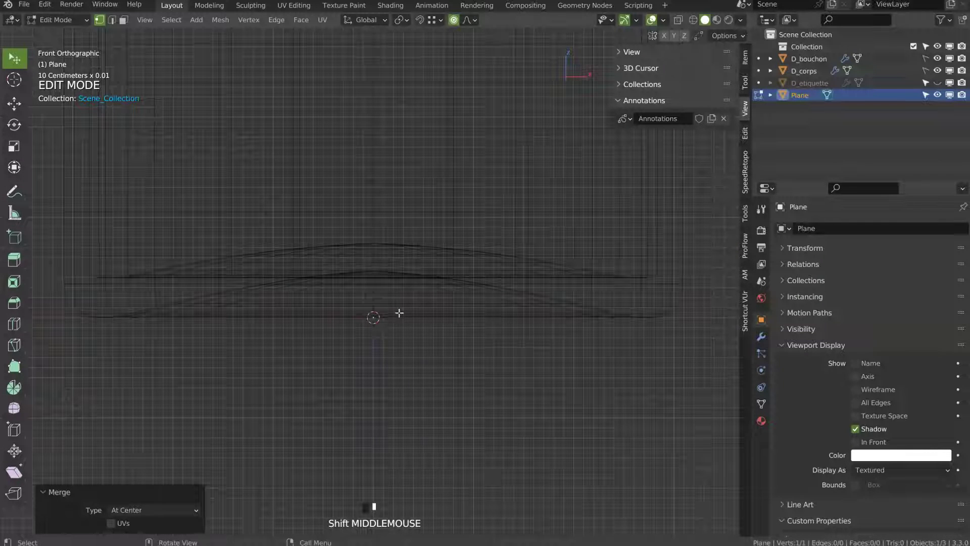
pyautogui.press('g')
pyautogui.press('z')
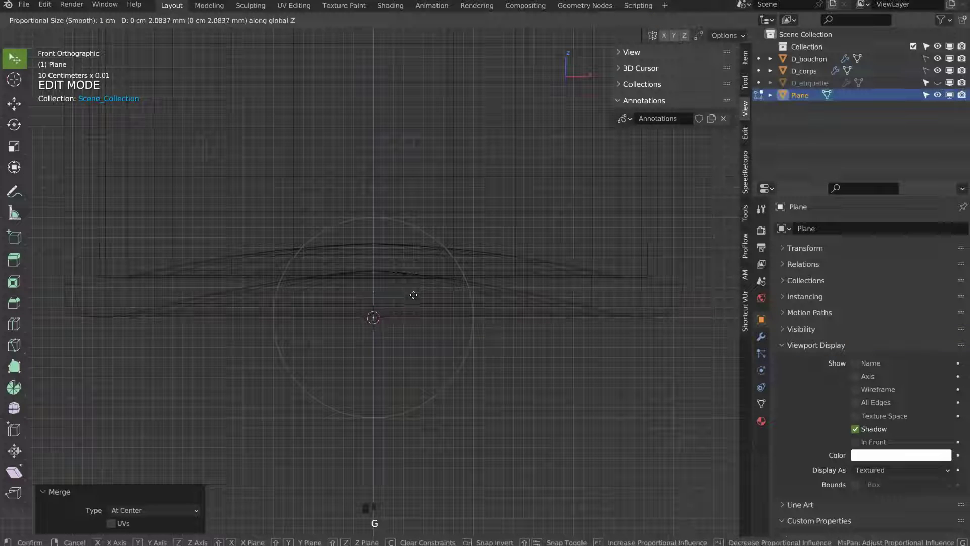
pyautogui.click(409, 298)
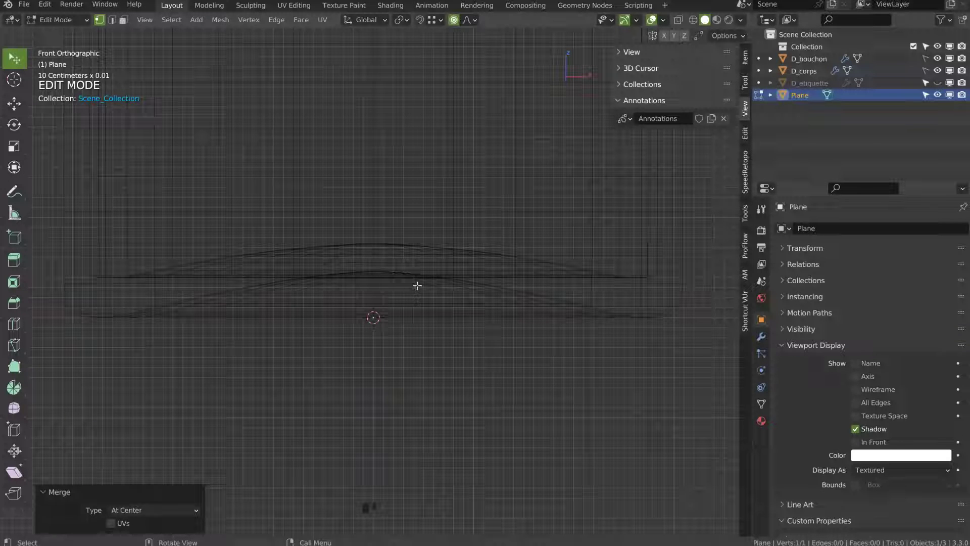
# - Turn off proportional editing and move the single vertex up about 4.3 mm along Z to the peak of the jar's domed underside
pyautogui.press('o')
pyautogui.press('o')
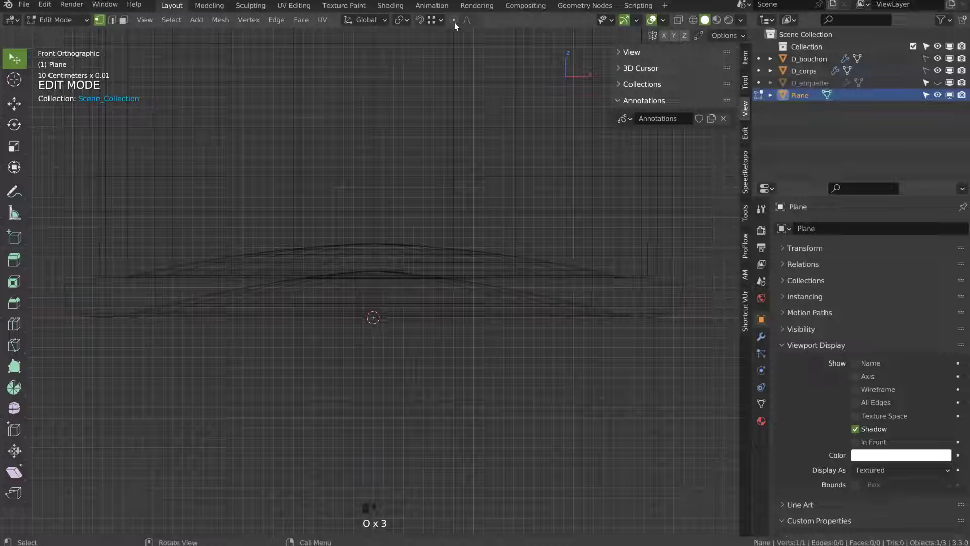
pyautogui.press('g')
pyautogui.press('z')
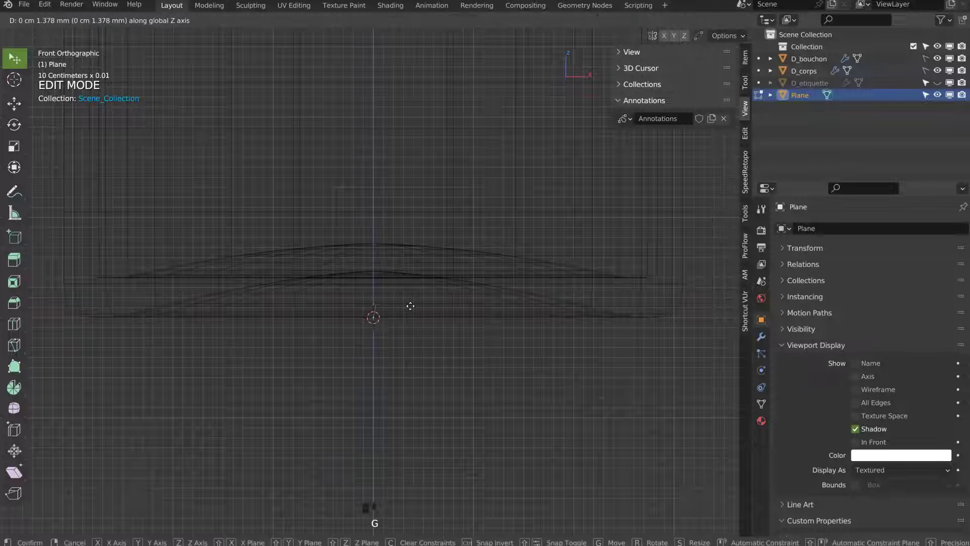
pyautogui.click(425, 275)
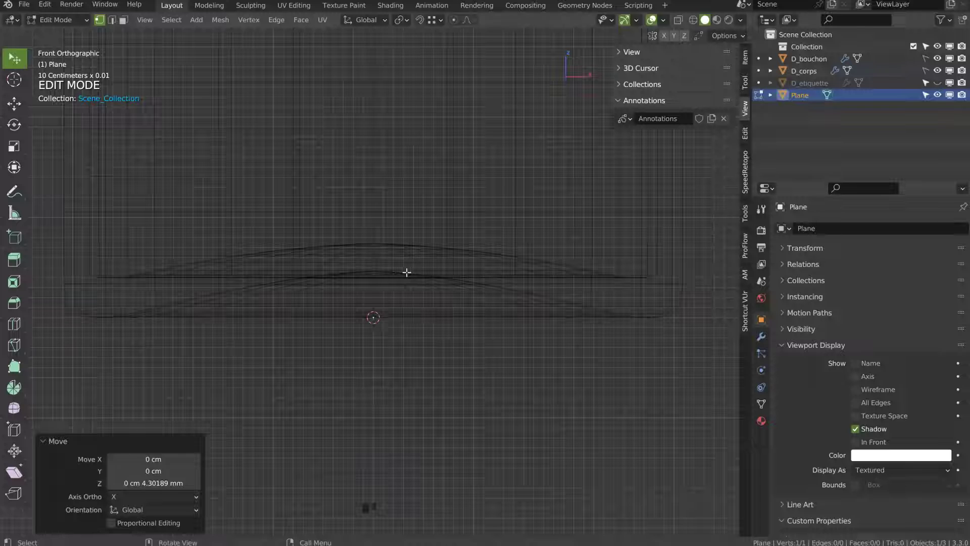
# - Extrude the vertex twice along the domed underside, about 10.5 mm and 13.5 mm outward in X, ending at the base line
pyautogui.press('e')
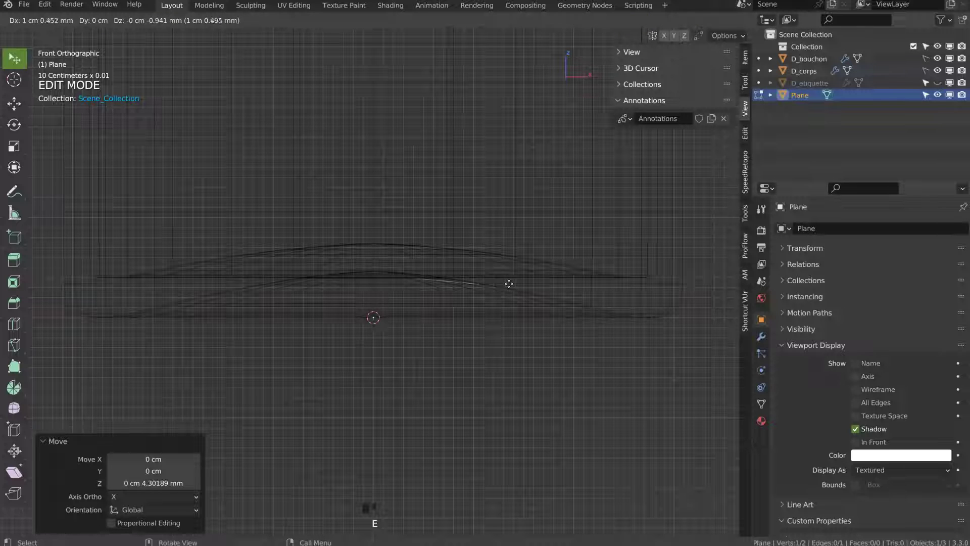
pyautogui.click(508, 283)
pyautogui.press('e')
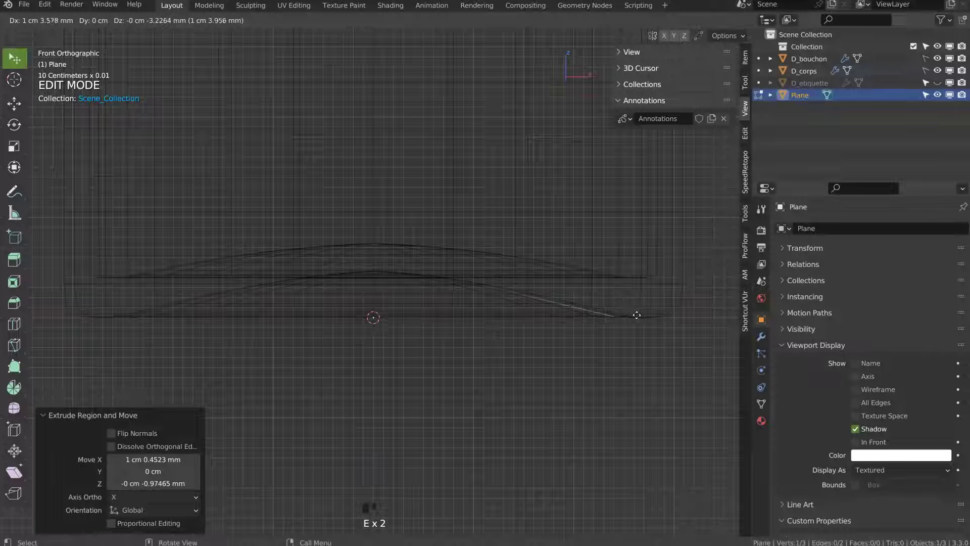
pyautogui.click(636, 315)
# - Align the profile's end vertex to the grid on the base line using Increment snapping, and turn snapping off
pyautogui.click(419, 20)
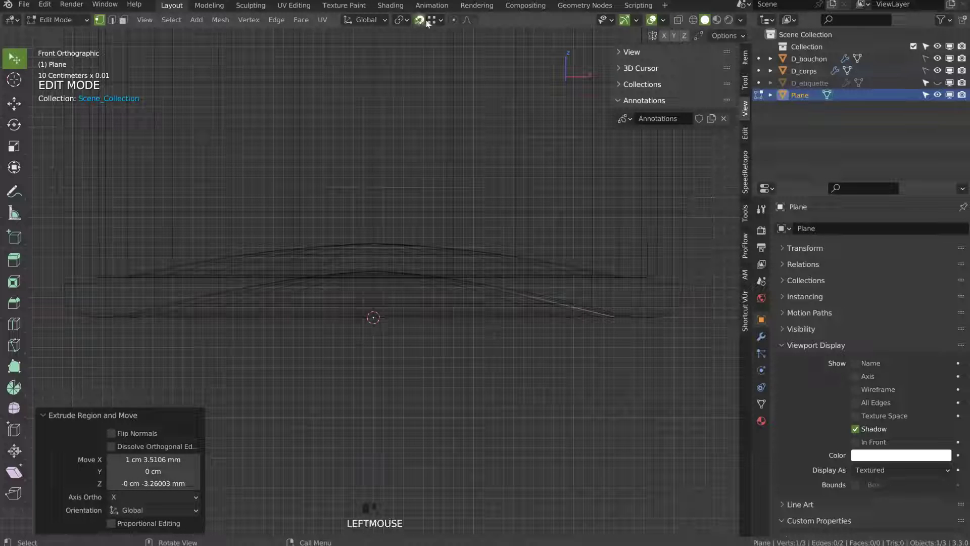
pyautogui.click(431, 21)
pyautogui.click(403, 57)
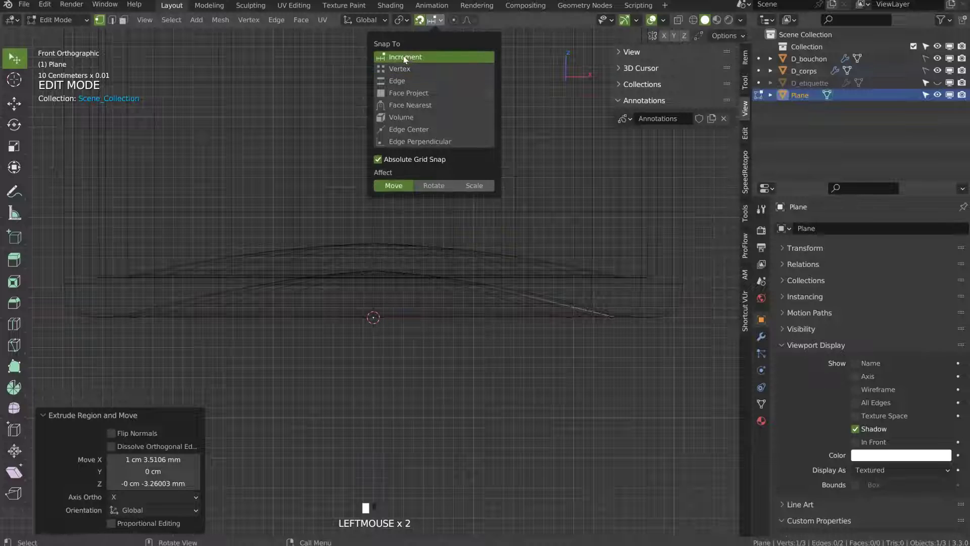
pyautogui.press('g')
pyautogui.click(619, 322)
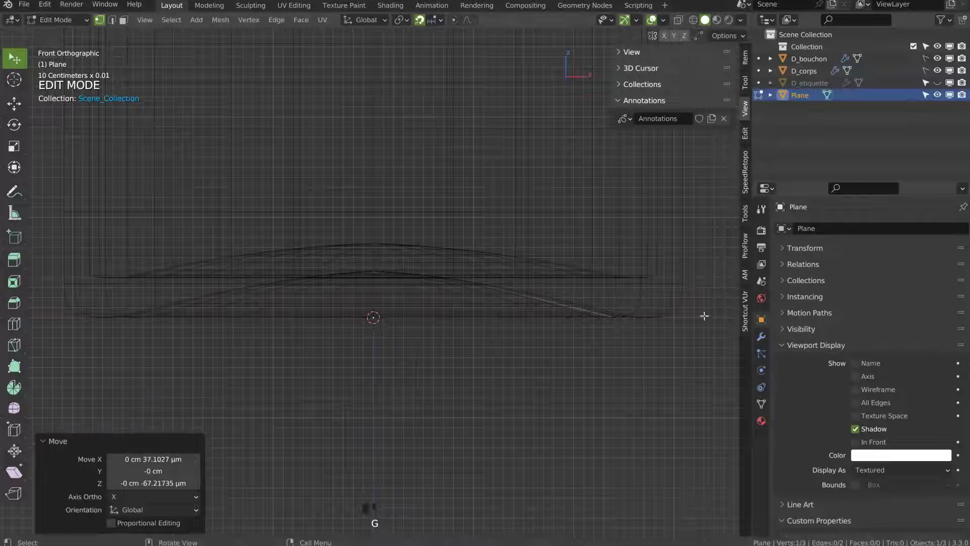
pyautogui.click(420, 21)
# - Extrude the end vertex about 6.7 mm along X to the jar's outer base corner
pyautogui.keyDown('shift'); pyautogui.moveTo(565, 256); pyautogui.dragTo(440, 297, button='middle'); pyautogui.keyUp('shift')
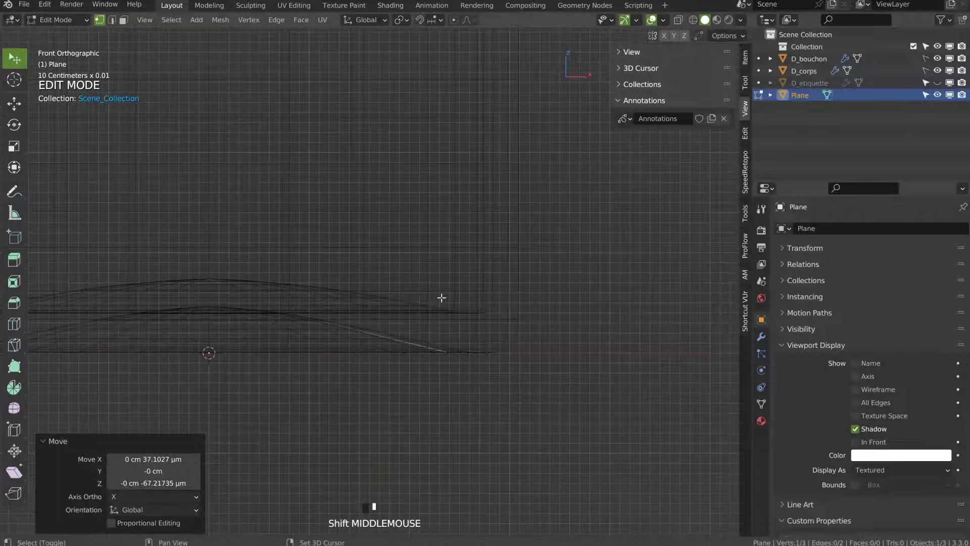
pyautogui.press('e')
pyautogui.press('x')
pyautogui.click(526, 364)
# - Extrude the outer base vertex up about 70.4 mm along Z to trace the jar's straight side
pyautogui.keyDown('ctrl'); pyautogui.moveTo(527, 365); pyautogui.dragTo(496, 355, button='middle'); pyautogui.keyUp('ctrl')
pyautogui.keyDown('shift'); pyautogui.moveTo(529, 231); pyautogui.dragTo(553, 323, button='middle'); pyautogui.keyUp('shift')
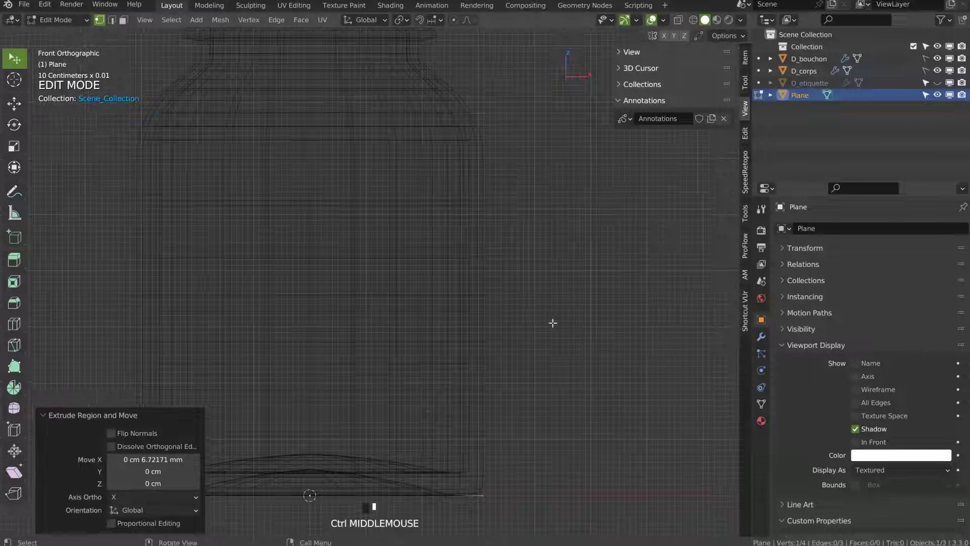
pyautogui.press('e')
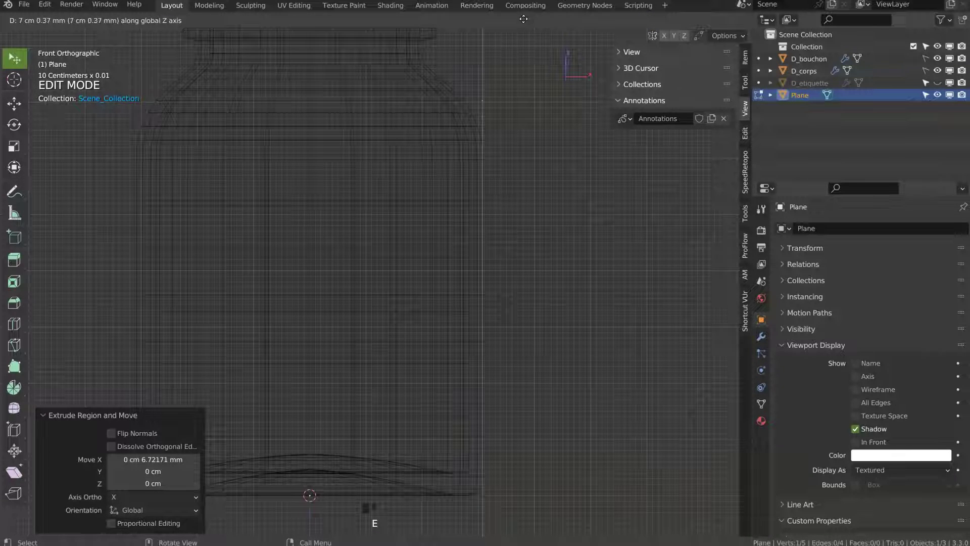
pyautogui.click(523, 18)
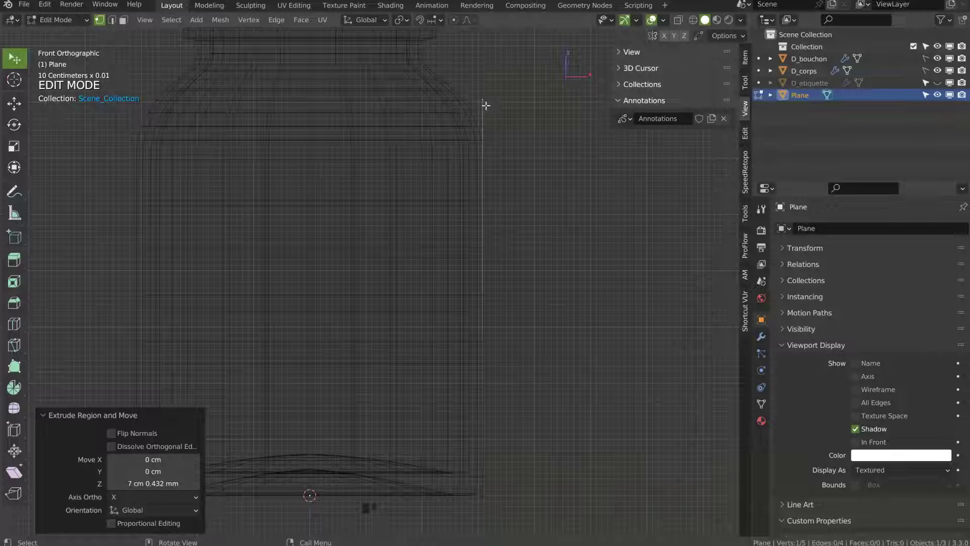
# - Extrude the straight side's top vertex over the shoulder to the neck base, about 11.1 mm inward in X and 7.2 mm up
pyautogui.press('e')
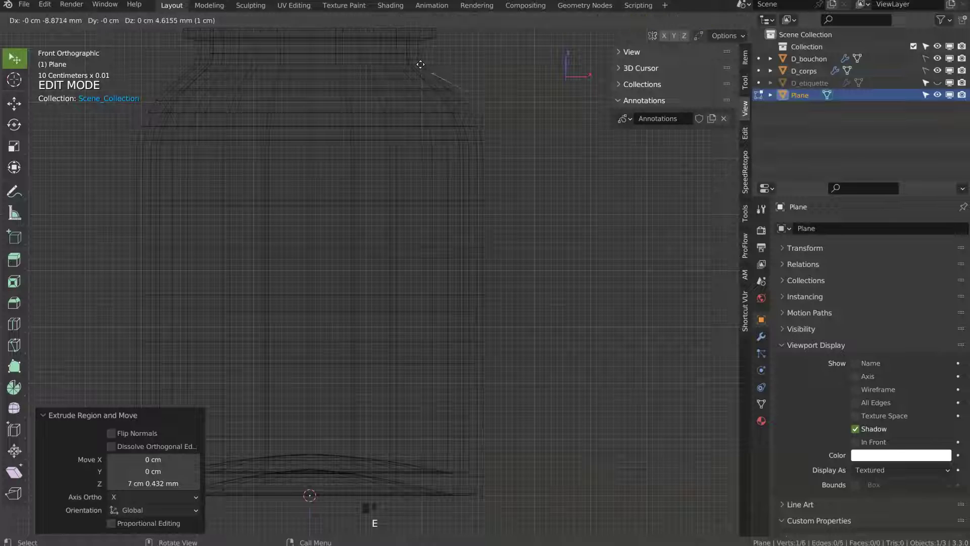
pyautogui.click(409, 56)
pyautogui.keyDown('shift'); pyautogui.moveTo(409, 55); pyautogui.dragTo(448, 217, button='middle'); pyautogui.keyUp('shift')
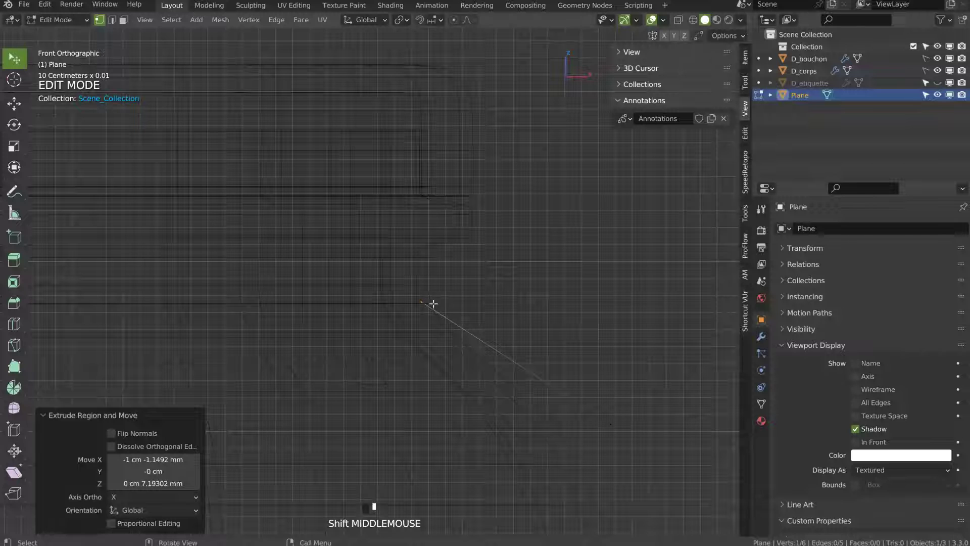
# - Extrude the profile's end vertex up along Z twice for the neck, about 3.3 mm and 3 mm
pyautogui.press('e')
pyautogui.click(448, 249)
pyautogui.press('e')
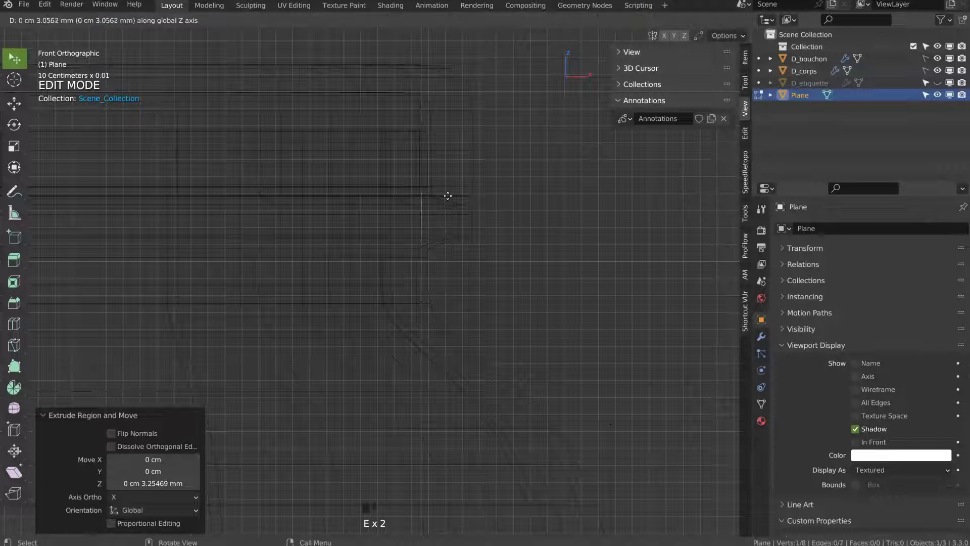
pyautogui.click(448, 197)
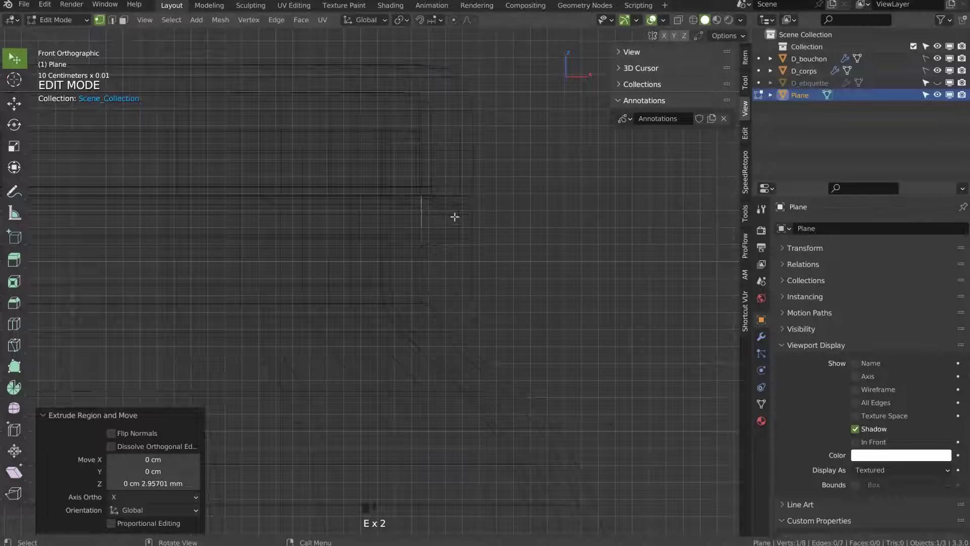
# - Subdivide the uppermost neck edge with one cut
pyautogui.keyDown('shift'); pyautogui.click(423, 248); pyautogui.keyUp('shift')
pyautogui.scroll(3, 401, 251)
pyautogui.keyDown('shift'); pyautogui.moveTo(445, 194); pyautogui.dragTo(434, 214, button='middle'); pyautogui.keyUp('shift')
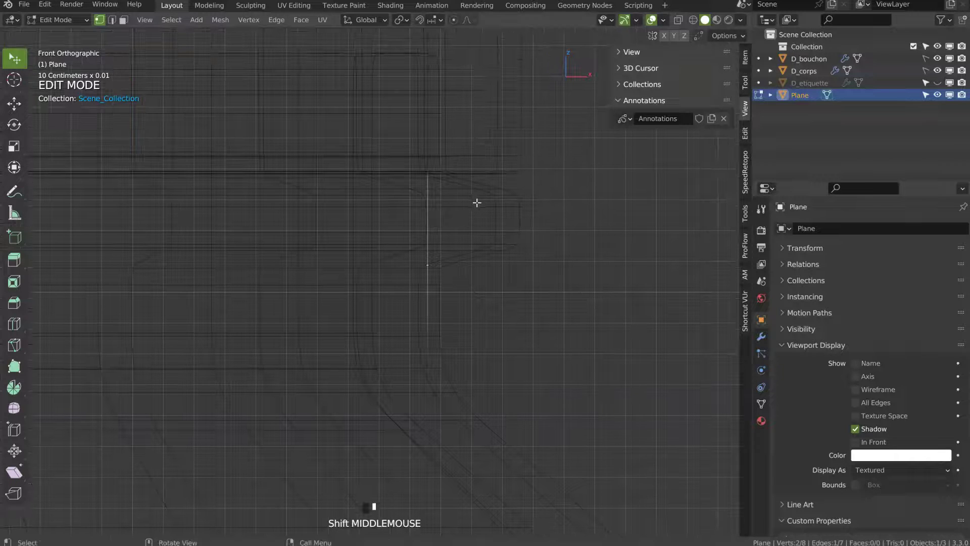
pyautogui.rightClick(474, 194)
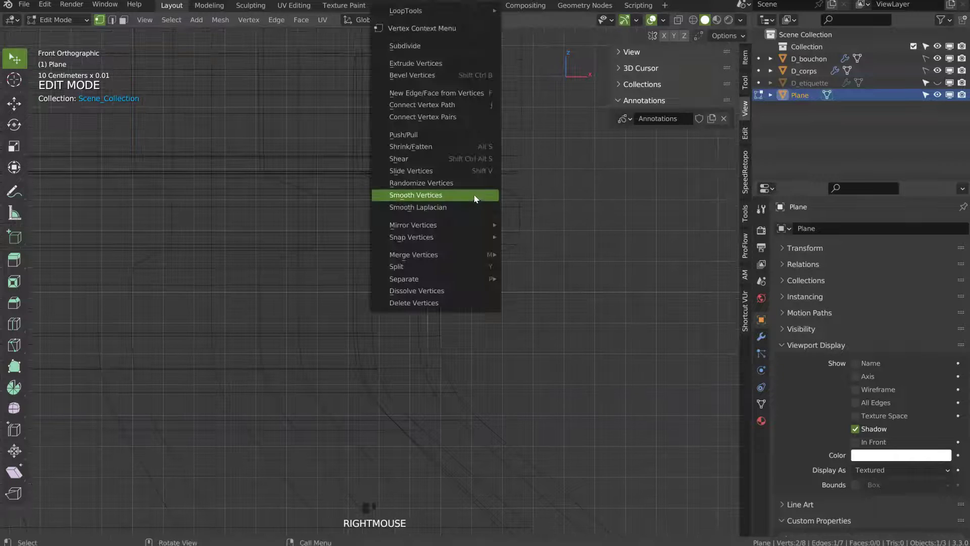
pyautogui.click(424, 48)
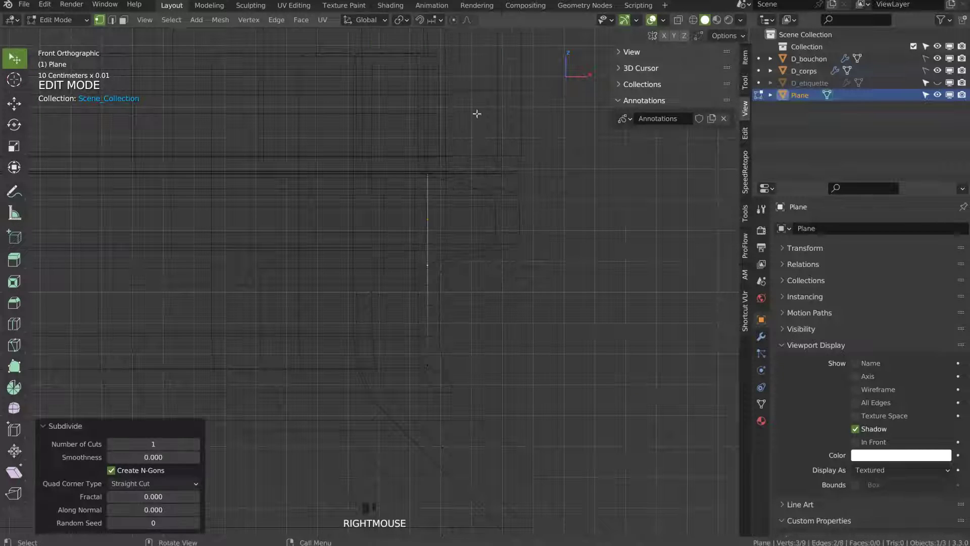
# - Bevel the new middle vertex in vertex mode to split it into two vertices matching the neck ring's height
pyautogui.click(428, 219)
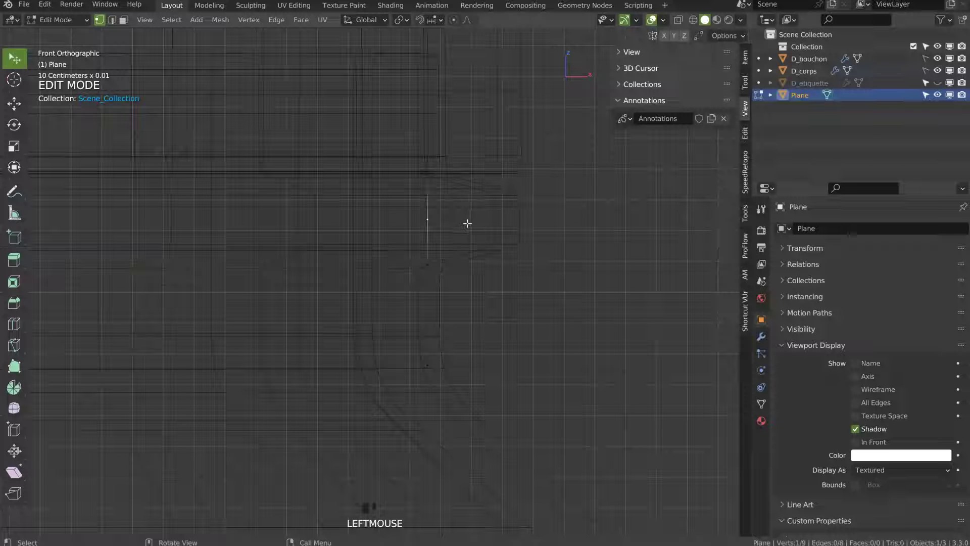
pyautogui.hotkey('ctrl', 'b')
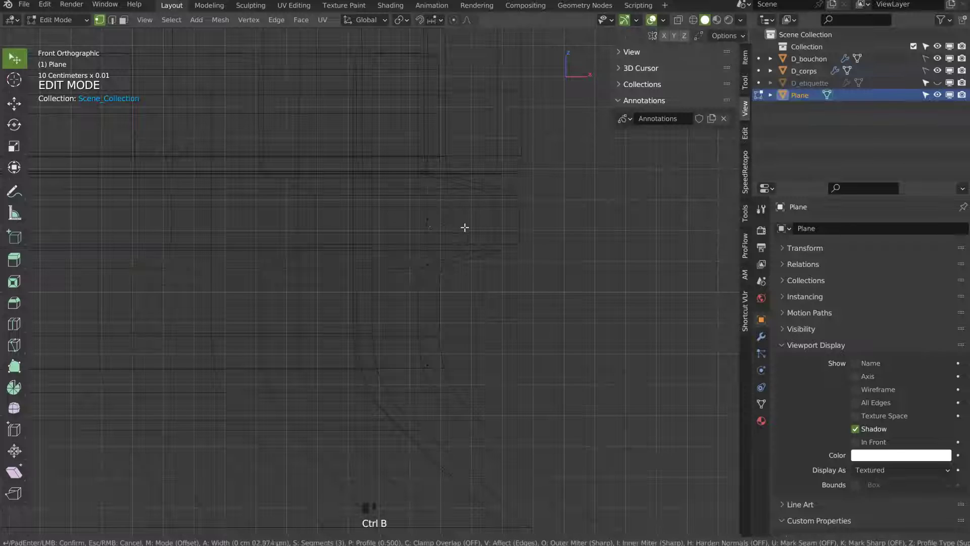
pyautogui.press('v')
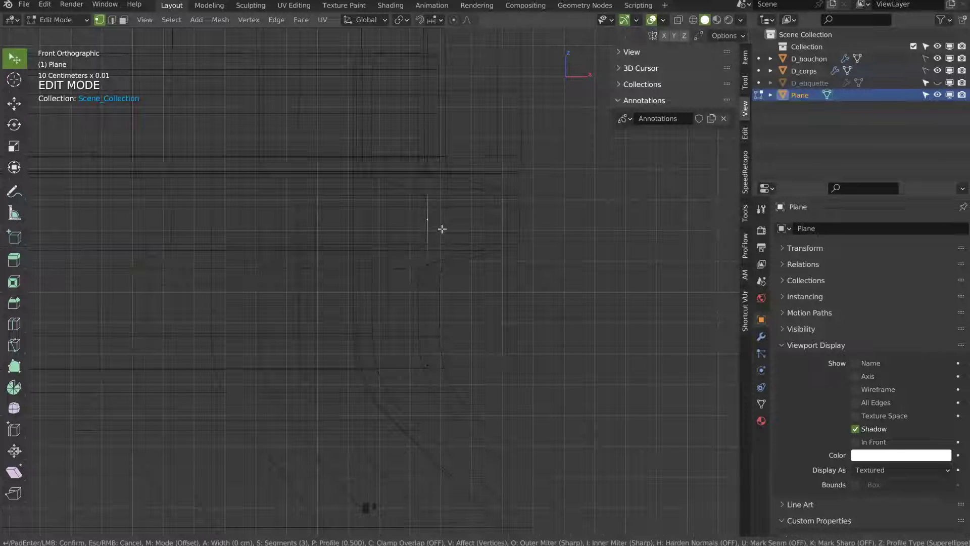
pyautogui.click(483, 241)
# - Move the two beveled vertices about 3 mm outward along X to form the protruding neck ring
pyautogui.click(431, 247)
pyautogui.keyDown('shift'); pyautogui.click(439, 186); pyautogui.keyUp('shift')
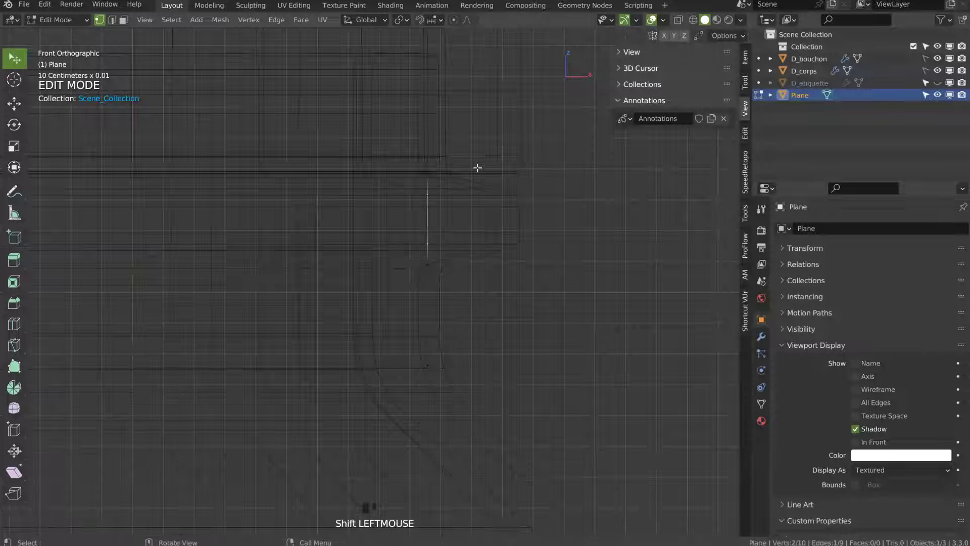
pyautogui.press('g')
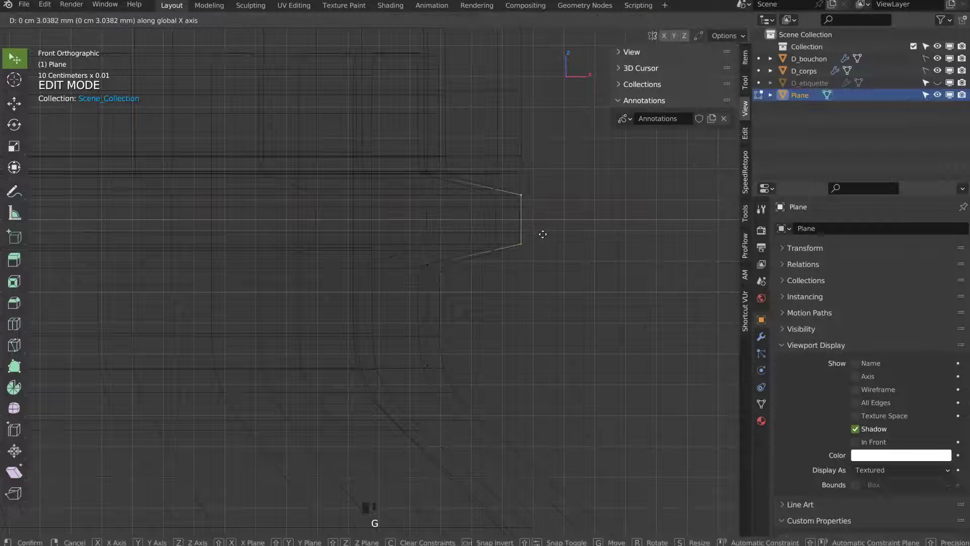
pyautogui.click(542, 233)
# - Shift the three neck vertices above and below the ring slightly outward along X onto the reference's neck wall
pyautogui.click(437, 169)
pyautogui.keyDown('shift'); pyautogui.moveTo(476, 171); pyautogui.dragTo(512, 291, button='middle'); pyautogui.keyUp('shift')
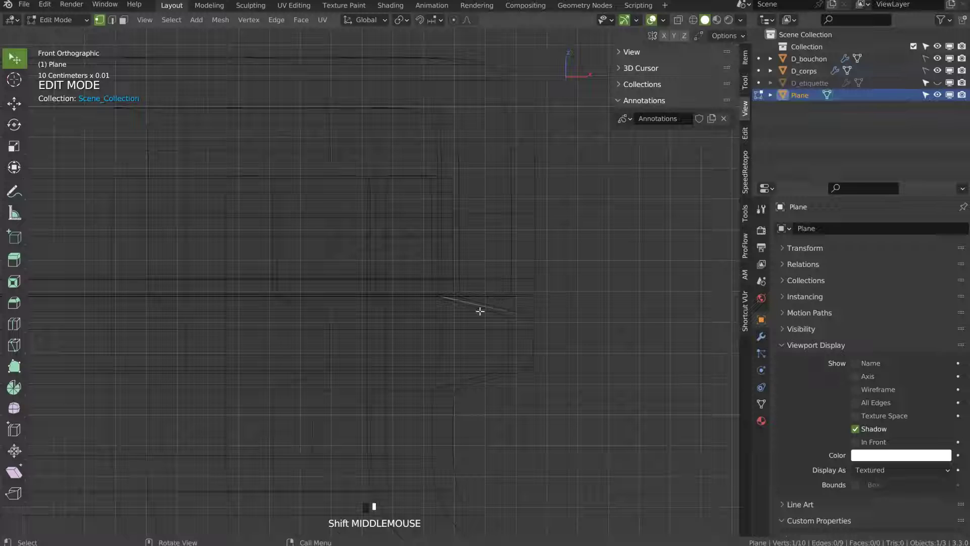
pyautogui.keyDown('shift'); pyautogui.click(443, 389); pyautogui.keyUp('shift')
pyautogui.keyDown('shift'); pyautogui.click(444, 482); pyautogui.keyUp('shift')
pyautogui.press('g')
pyautogui.press('x')
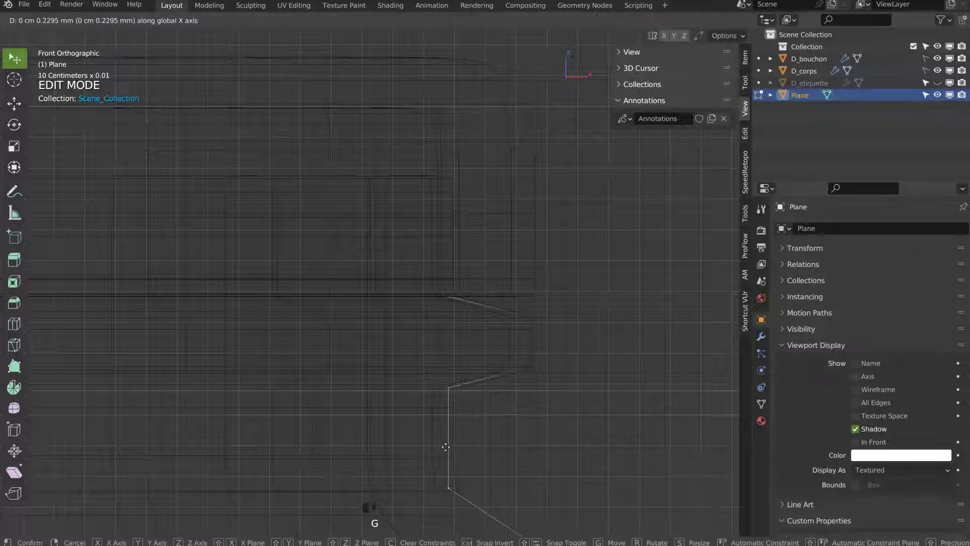
pyautogui.click(453, 448)
# - Extrude the neck's top vertex about 3.9 mm up along Z, and extrude inward along X for the rim thickness
pyautogui.click(458, 294)
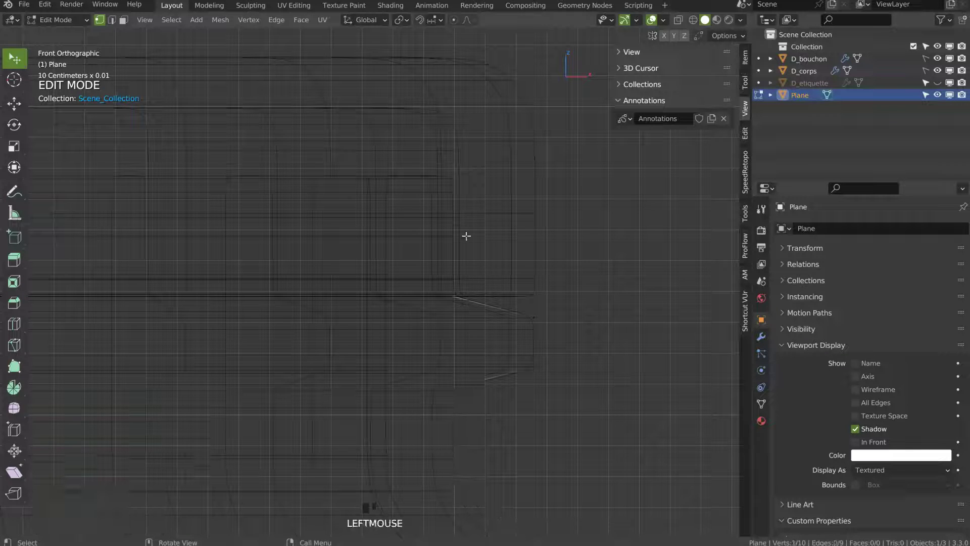
pyautogui.press('e')
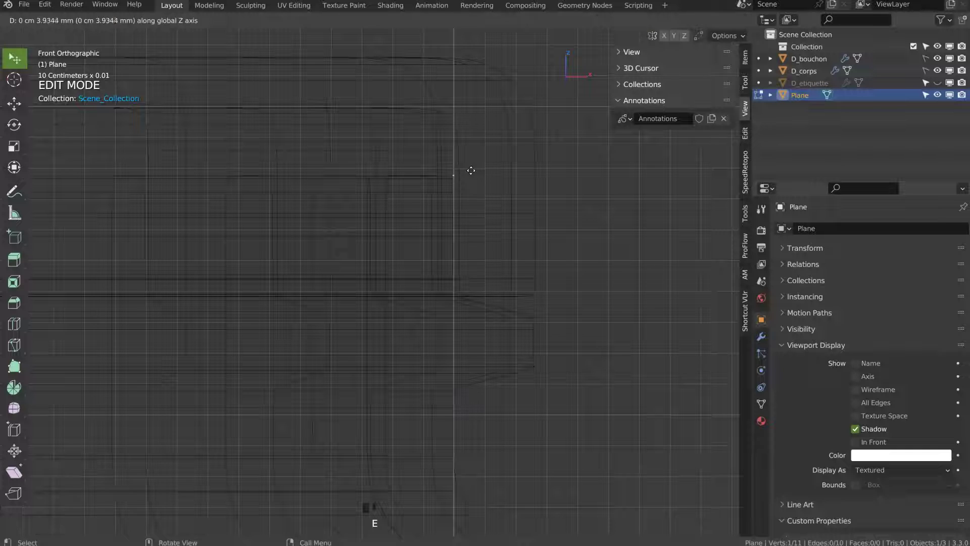
pyautogui.click(470, 172)
pyautogui.press('e')
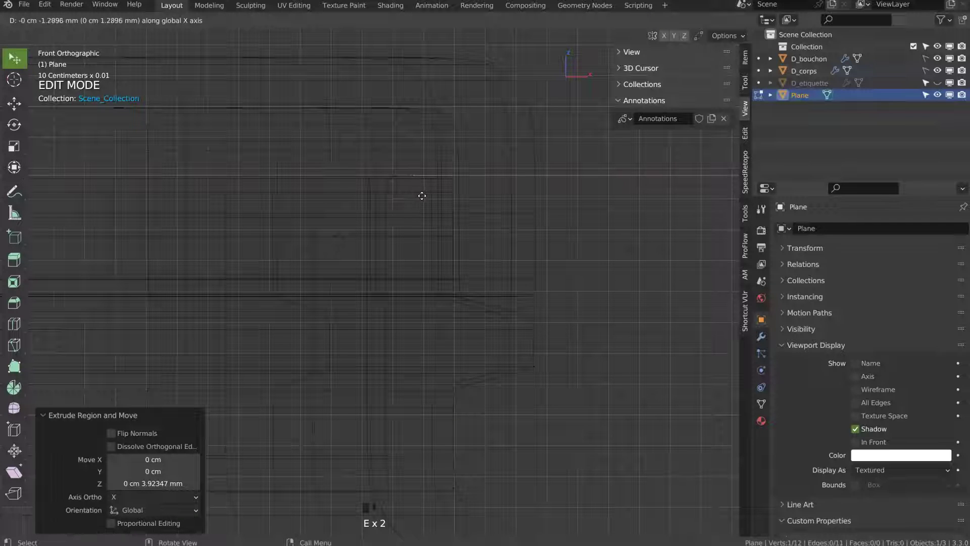
pyautogui.click(416, 196)
# - Extrude the inner rim vertex about 10.8 mm down along Z and lower it another 0.4 mm to the inner neck base
pyautogui.press('e')
pyautogui.click(395, 423)
pyautogui.keyDown('ctrl'); pyautogui.moveTo(395, 423); pyautogui.dragTo(474, 102, button='middle'); pyautogui.keyUp('ctrl')
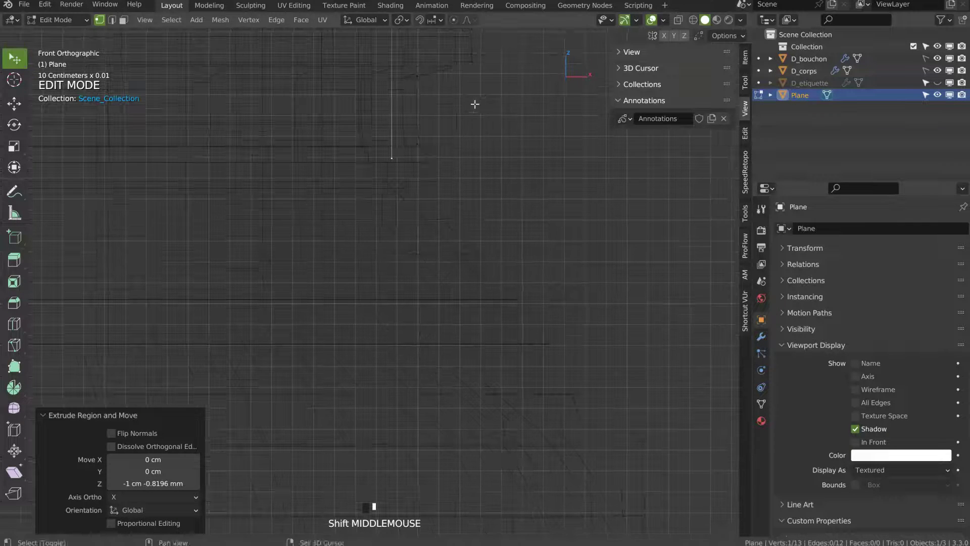
pyautogui.press('g')
pyautogui.press('z')
pyautogui.click(405, 190)
pyautogui.keyDown('ctrl'); pyautogui.moveTo(405, 190); pyautogui.dragTo(445, 207, button='middle'); pyautogui.keyUp('ctrl')
pyautogui.keyDown('shift'); pyautogui.moveTo(445, 207); pyautogui.dragTo(374, 178, button='middle'); pyautogui.keyUp('shift')
pyautogui.press('shift+KP_6')
pyautogui.press('shift+KP_4')
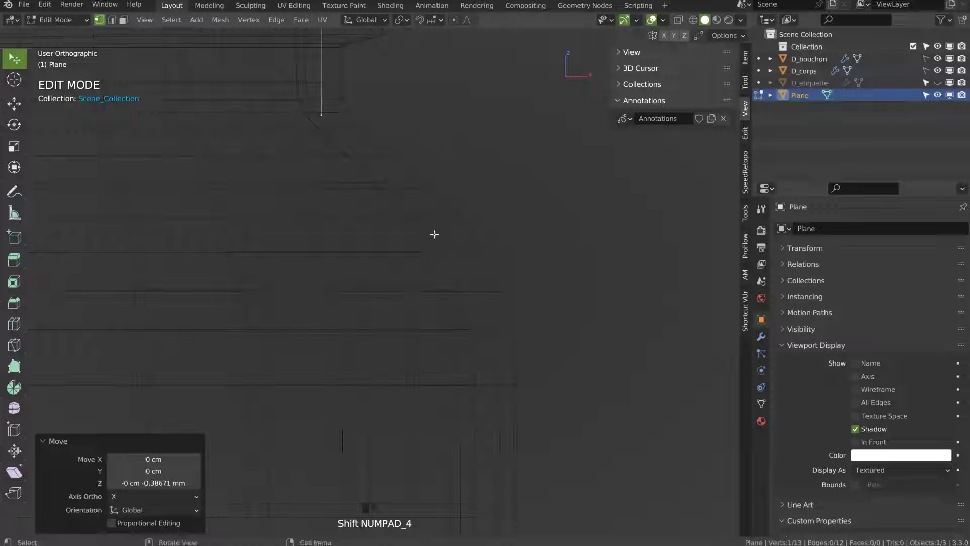
pyautogui.press('KP_1')
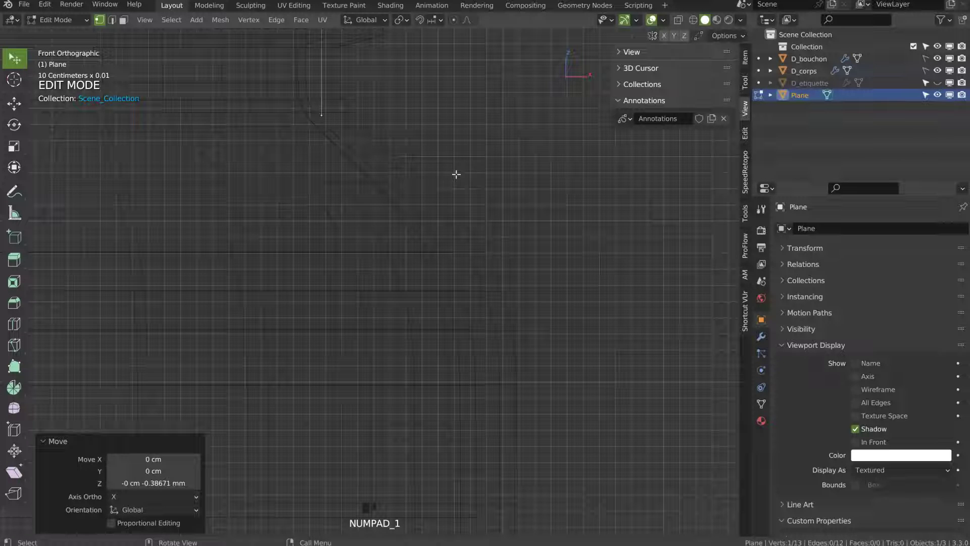
pyautogui.click(652, 20)
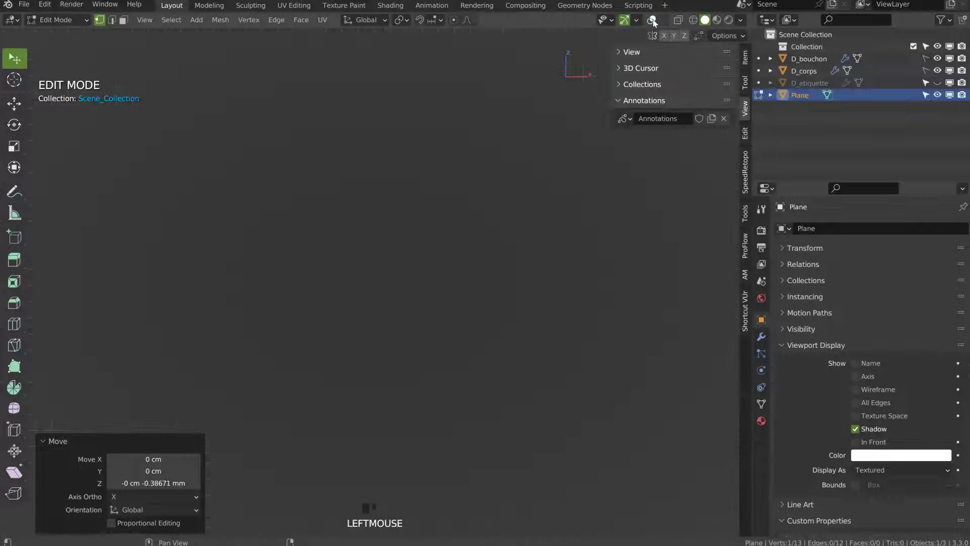
pyautogui.click(652, 20)
pyautogui.click(663, 20)
pyautogui.click(589, 94)
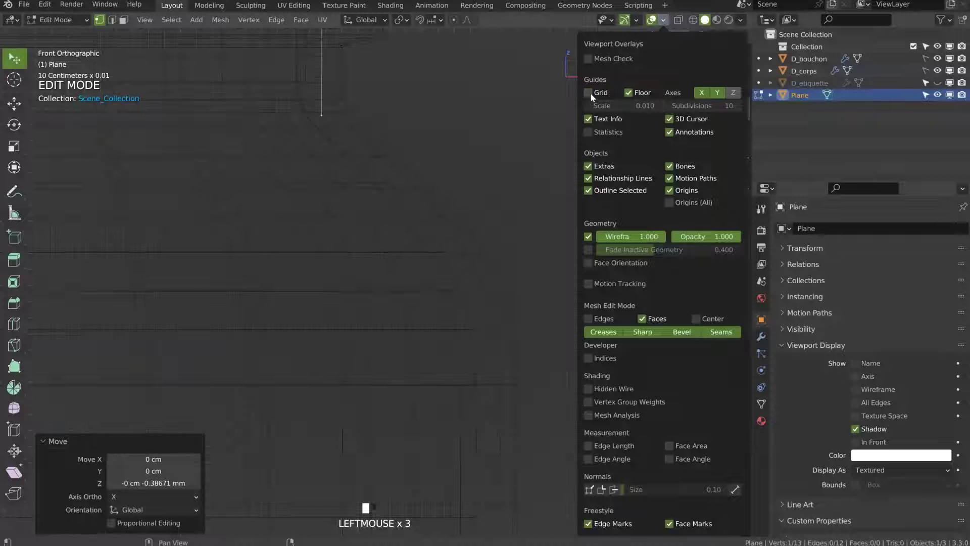
pyautogui.click(588, 93)
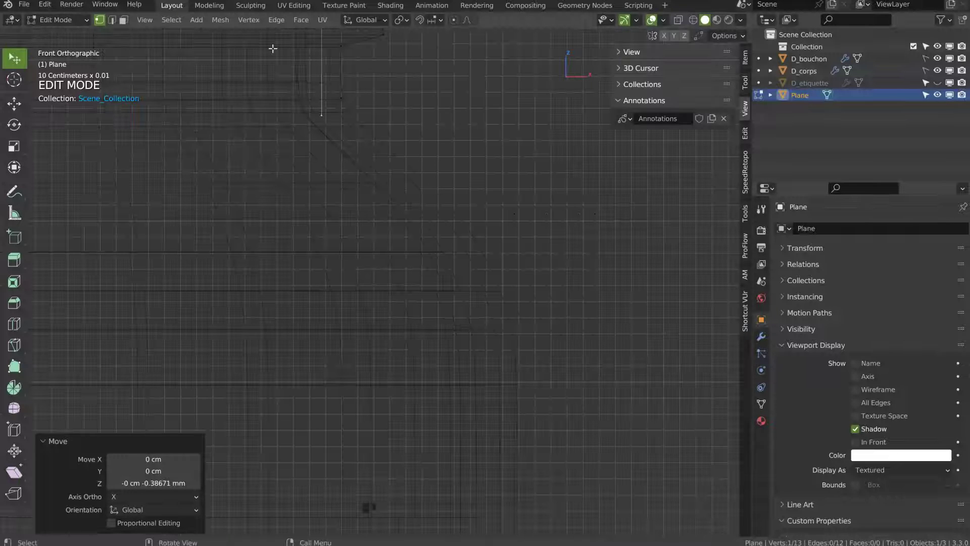
# - Extrude the inner neck's bottom vertex diagonally along the inner shoulder, about 10 mm outward in X and 7 mm down
pyautogui.press('shift+KP_4')
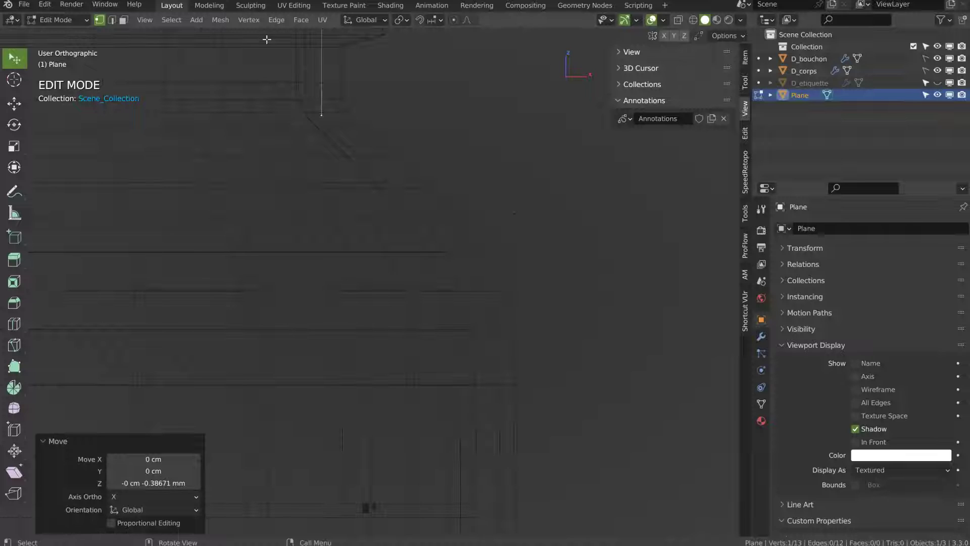
pyautogui.press('shift+KP_6')
pyautogui.press('shift+KP_6')
pyautogui.press('shift+KP_6')
pyautogui.press('shift+KP_4')
pyautogui.press('shift+KP_4')
pyautogui.keyDown('ctrl'); pyautogui.keyDown('shift'); pyautogui.moveTo(412, 178); pyautogui.dragTo(444, 174, button='middle'); pyautogui.keyUp('shift'); pyautogui.keyUp('ctrl')
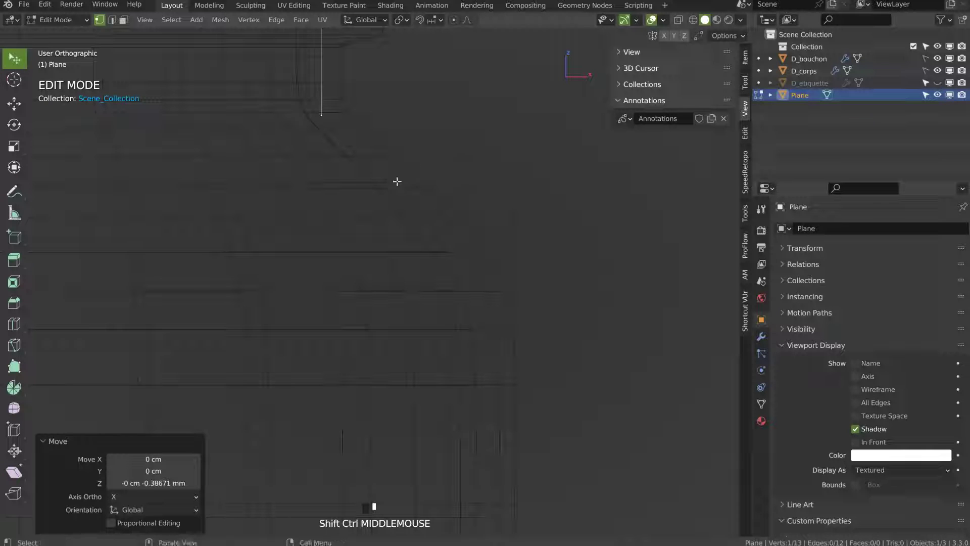
pyautogui.press('e')
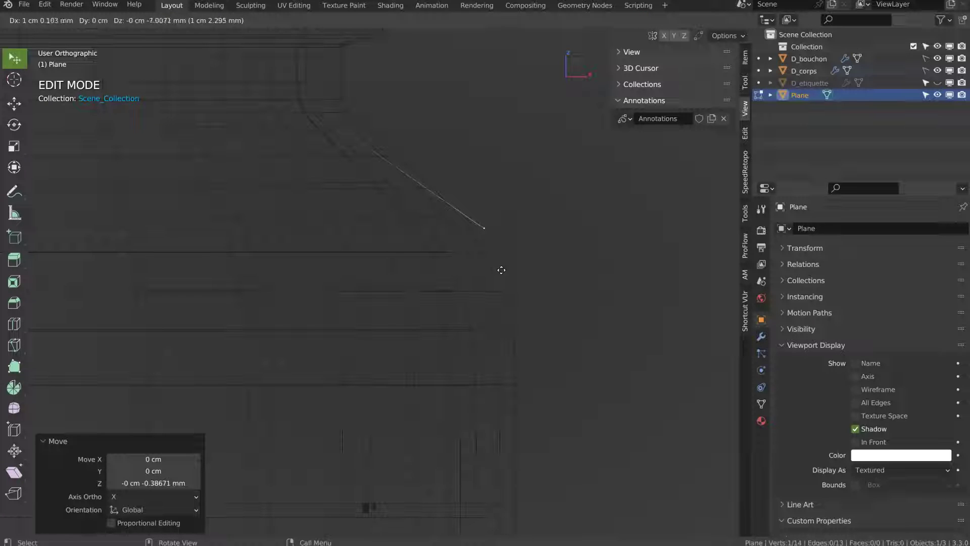
pyautogui.click(498, 270)
# - Extrude the inner shoulder vertex about 39.7 mm down along Z and move it further down to the inner floor level
pyautogui.keyDown('shift'); pyautogui.moveTo(552, 201); pyautogui.dragTo(530, 71, button='middle'); pyautogui.keyUp('shift')
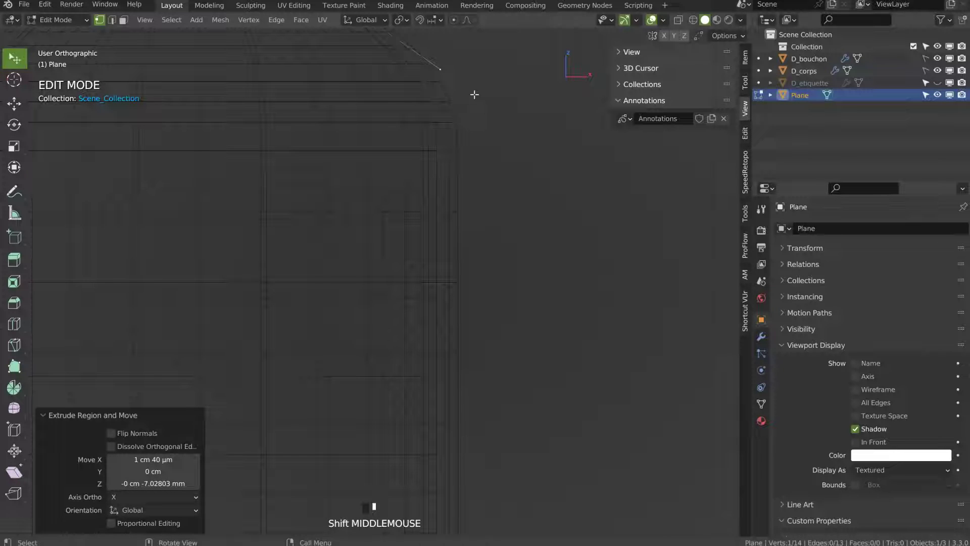
pyautogui.press('e')
pyautogui.press('z')
pyautogui.click(436, 416)
pyautogui.keyDown('shift'); pyautogui.moveTo(483, 427); pyautogui.dragTo(494, 111, button='middle'); pyautogui.keyUp('shift')
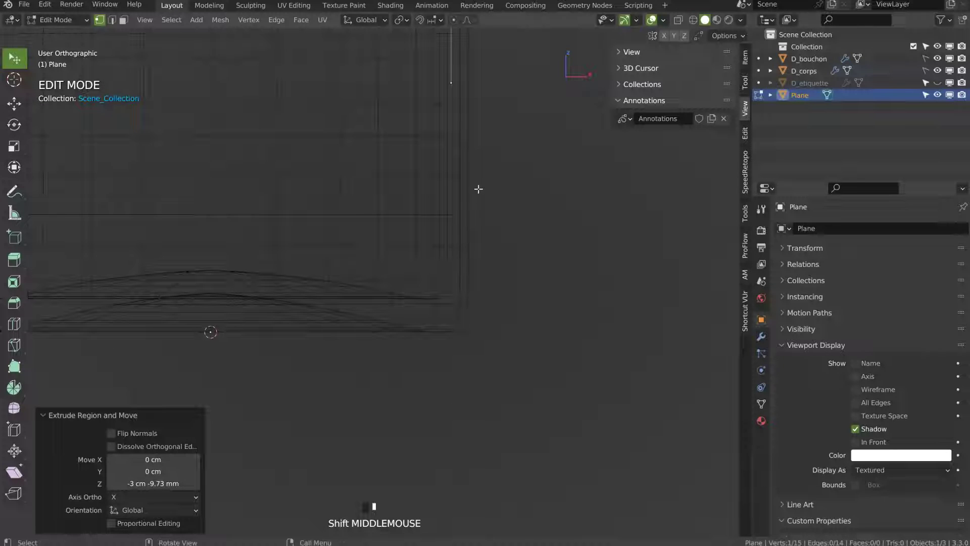
pyautogui.press('g')
pyautogui.press('z')
pyautogui.click(472, 415)
# - Move both vertices of the inner side wall about 0.8 mm inward along X
pyautogui.keyDown('shift'); pyautogui.moveTo(471, 415); pyautogui.dragTo(400, 337, button='middle'); pyautogui.keyUp('shift')
pyautogui.keyDown('shift'); pyautogui.click(452, 169); pyautogui.keyUp('shift')
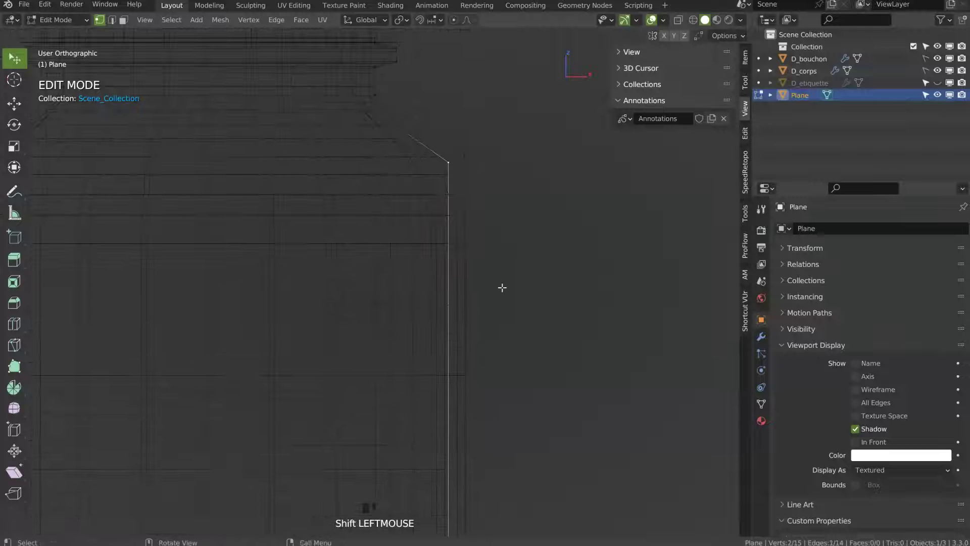
pyautogui.press('g')
pyautogui.press('x')
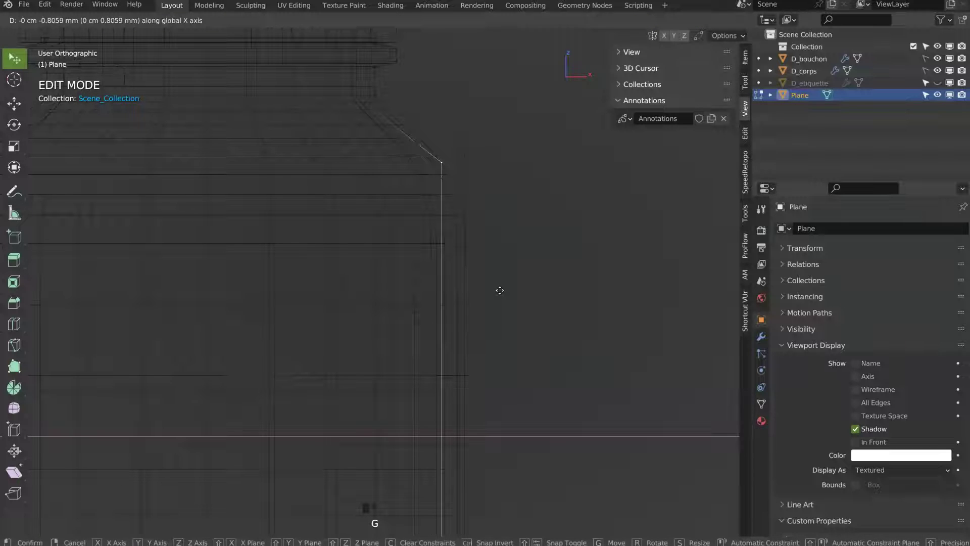
pyautogui.click(499, 290)
# - Move both vertices of the inner neck wall about 0.9 mm inward along X
pyautogui.keyDown('shift'); pyautogui.moveTo(503, 283); pyautogui.dragTo(411, 135, button='middle'); pyautogui.keyUp('shift')
pyautogui.keyDown('shift'); pyautogui.click(413, 51); pyautogui.keyUp('shift')
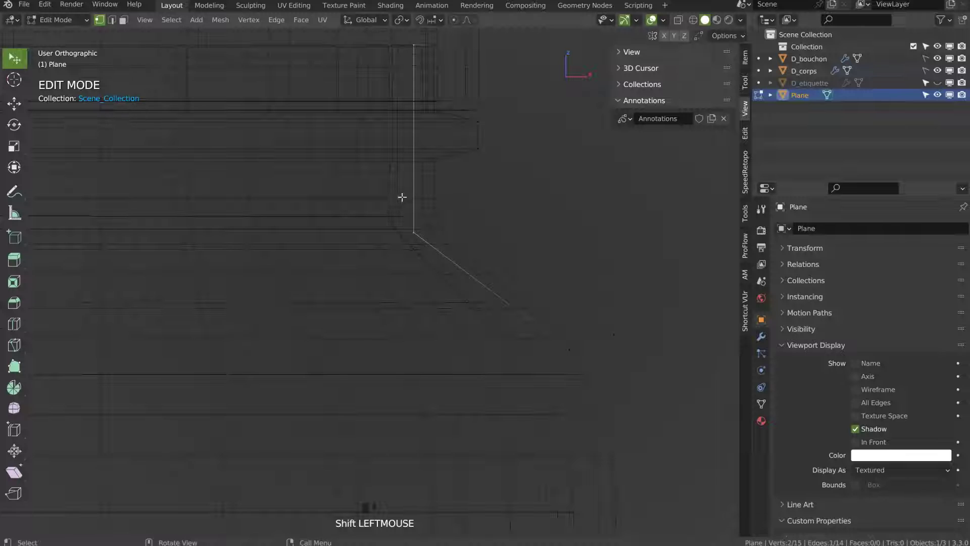
pyautogui.press('g')
pyautogui.press('x')
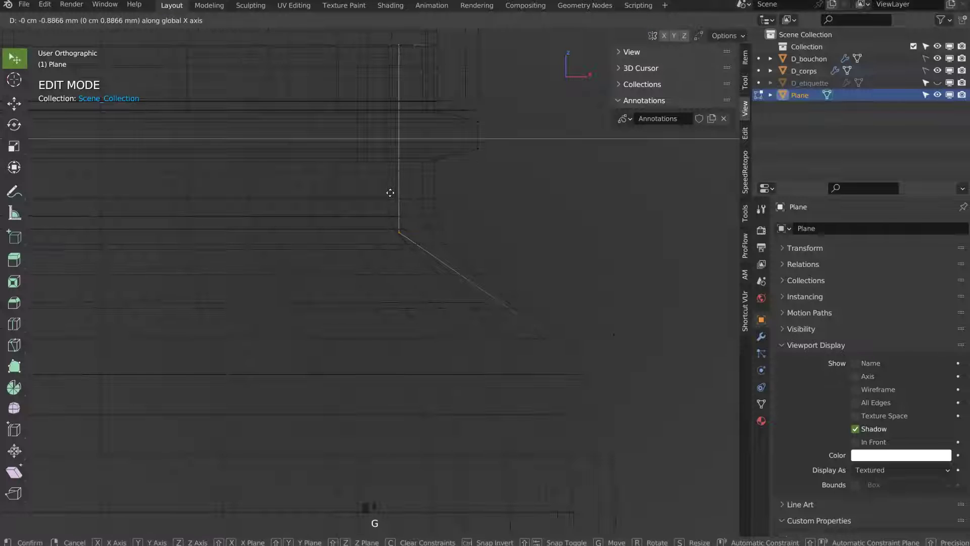
pyautogui.click(389, 191)
# - Extrude the inner wall's bottom vertex about 2.7 mm inward along X on the jar's floor line
pyautogui.keyDown('shift'); pyautogui.moveTo(629, 265); pyautogui.dragTo(487, 250, button='middle'); pyautogui.keyUp('shift')
pyautogui.click(483, 304)
pyautogui.keyDown('ctrl'); pyautogui.moveTo(482, 304); pyautogui.dragTo(535, 209, button='middle'); pyautogui.keyUp('ctrl')
pyautogui.press('e')
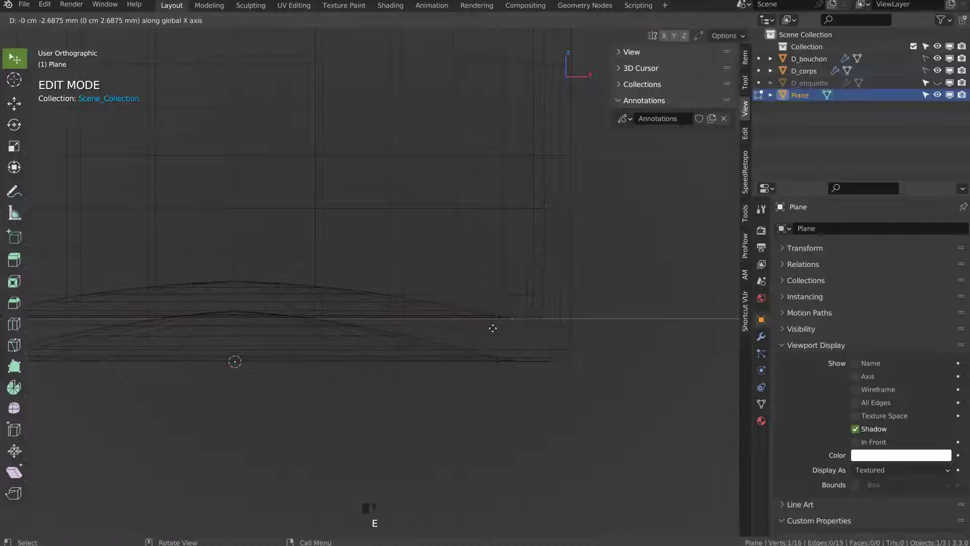
pyautogui.click(497, 326)
# - Extrude the inner floor vertex twice along the dome curve, about 14 mm inward and 2.6 mm up, and about 11.3 mm inward and 0.9 mm up
pyautogui.press('e')
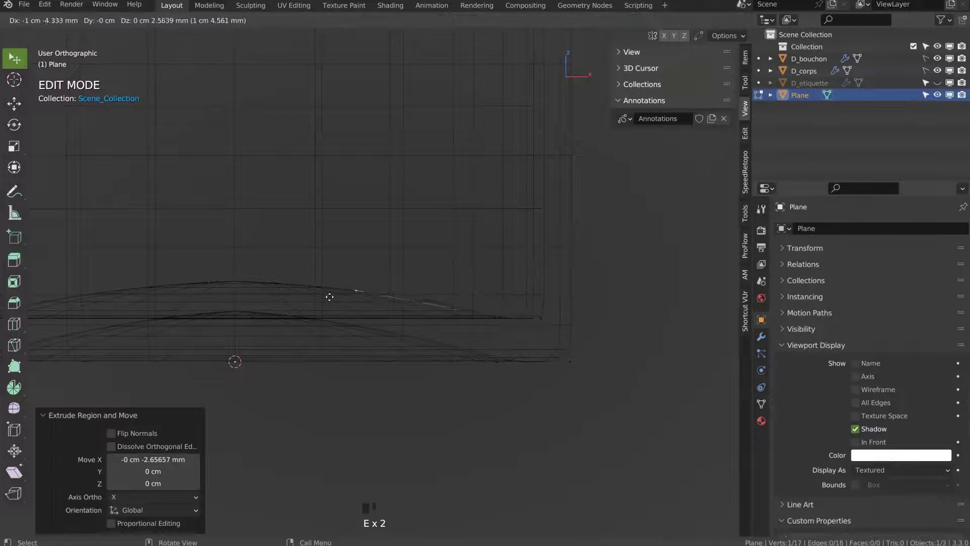
pyautogui.click(337, 293)
pyautogui.press('e')
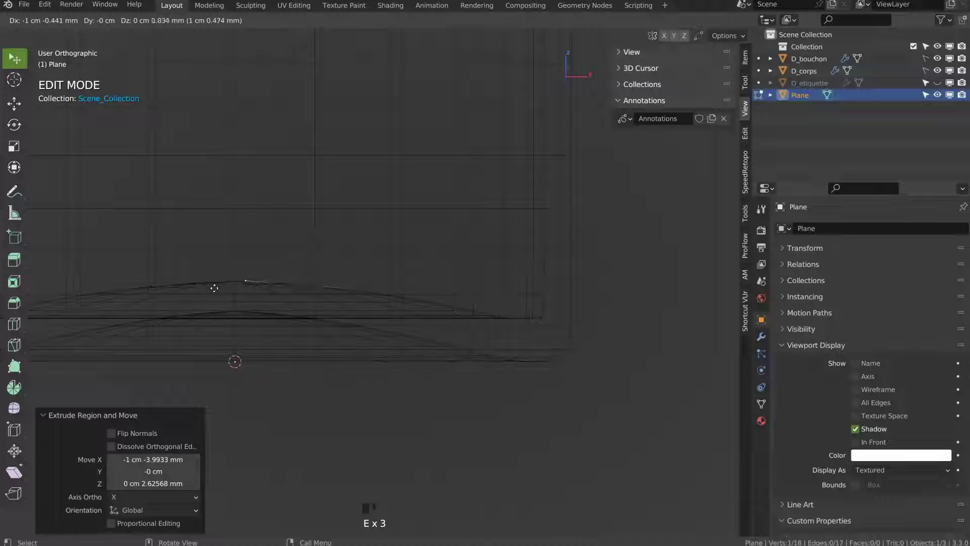
pyautogui.click(234, 264)
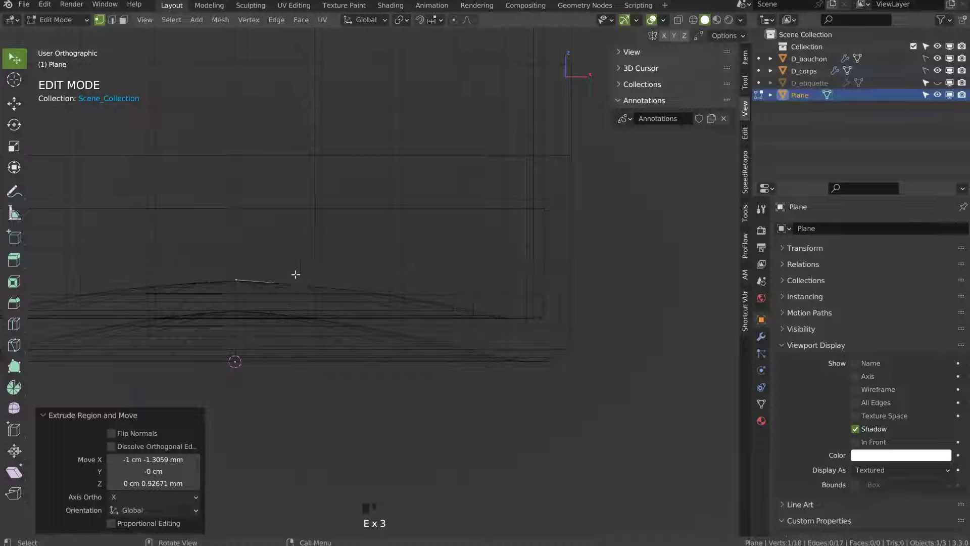
# - Snap the inner floor's end vertex onto the jar's centre axis and lower it about 2.3 mm along Z to the dome's peak
pyautogui.press('g')
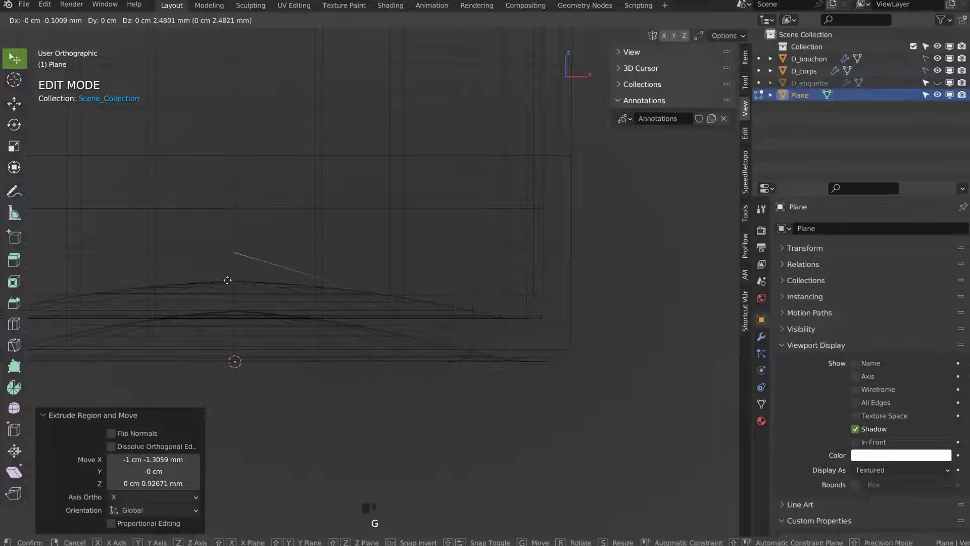
pyautogui.click(227, 280)
pyautogui.press('g')
pyautogui.middleClick(250, 275)
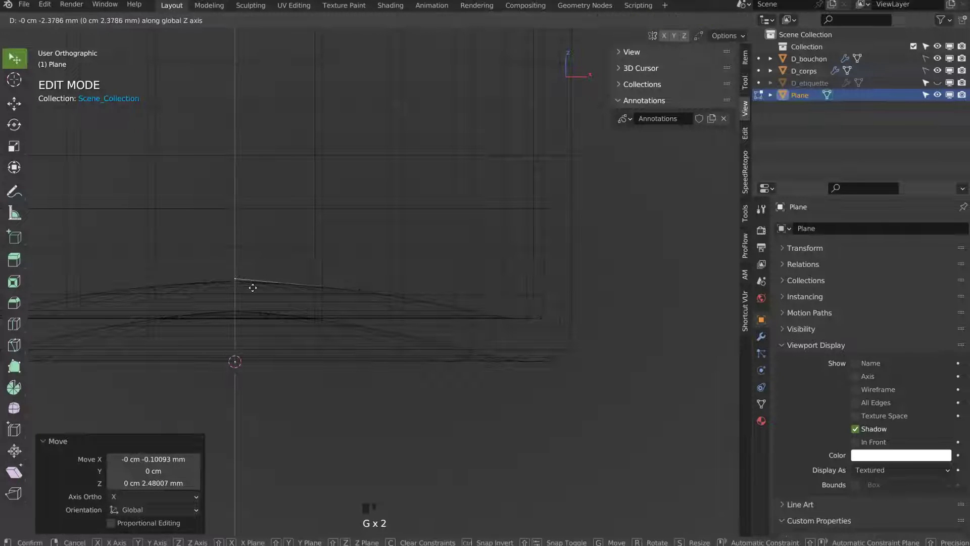
pyautogui.click(252, 287)
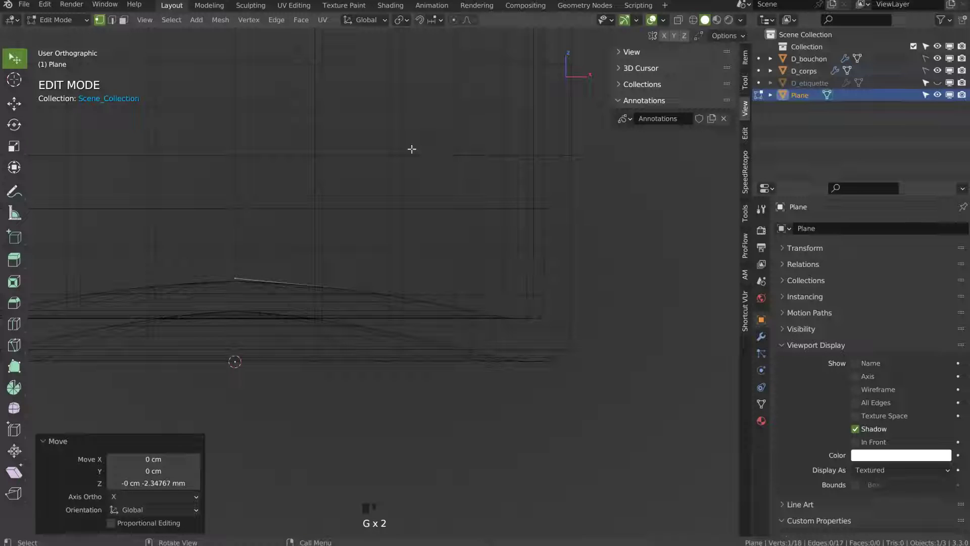
pyautogui.press('g')
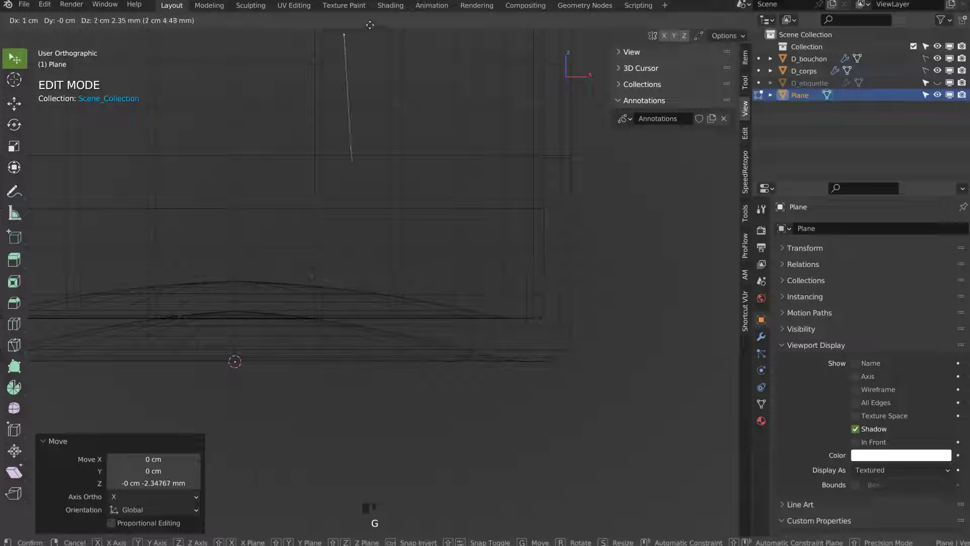
pyautogui.click(248, 277)
pyautogui.press('g')
pyautogui.click(241, 292)
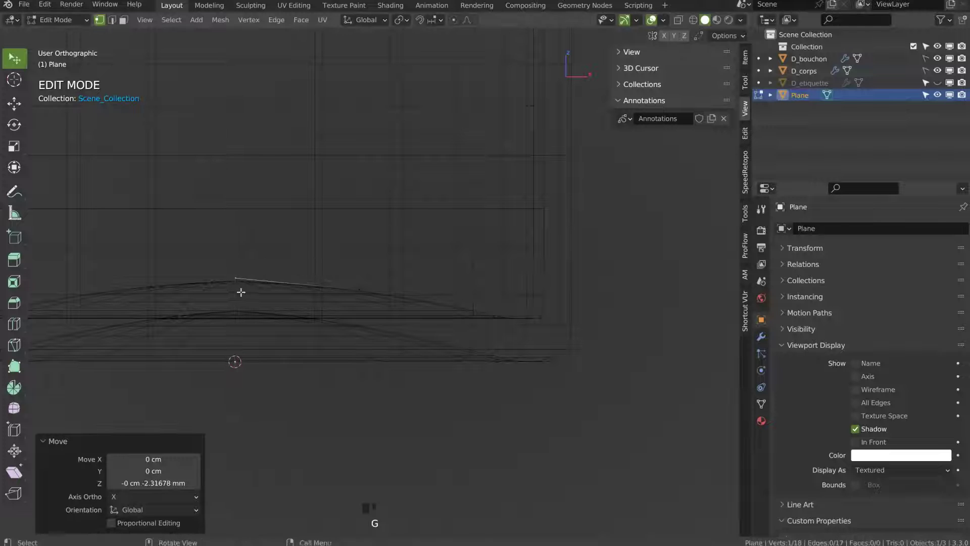
# - In front view, move the inner floor vertex where the dome begins about 1.2 mm inward along X
pyautogui.moveTo(434, 255); pyautogui.dragTo(381, 288, button='middle')
pyautogui.moveTo(401, 239); pyautogui.dragTo(377, 281, button='middle')
pyautogui.press('Tab')
pyautogui.keyDown('shift'); pyautogui.moveTo(394, 207); pyautogui.dragTo(411, 254, button='middle'); pyautogui.keyUp('shift')
pyautogui.press('KP_1')
pyautogui.keyDown('ctrl'); pyautogui.moveTo(438, 100); pyautogui.dragTo(435, 229, button='middle'); pyautogui.keyUp('ctrl')
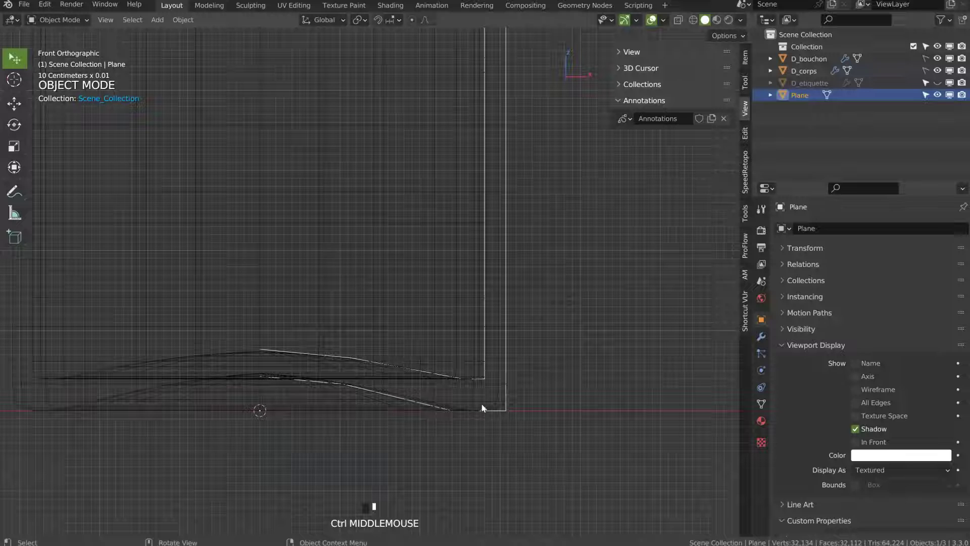
pyautogui.keyDown('shift'); pyautogui.moveTo(484, 368); pyautogui.dragTo(572, 286, button='middle'); pyautogui.keyUp('shift')
pyautogui.press('Tab')
pyautogui.click(558, 323)
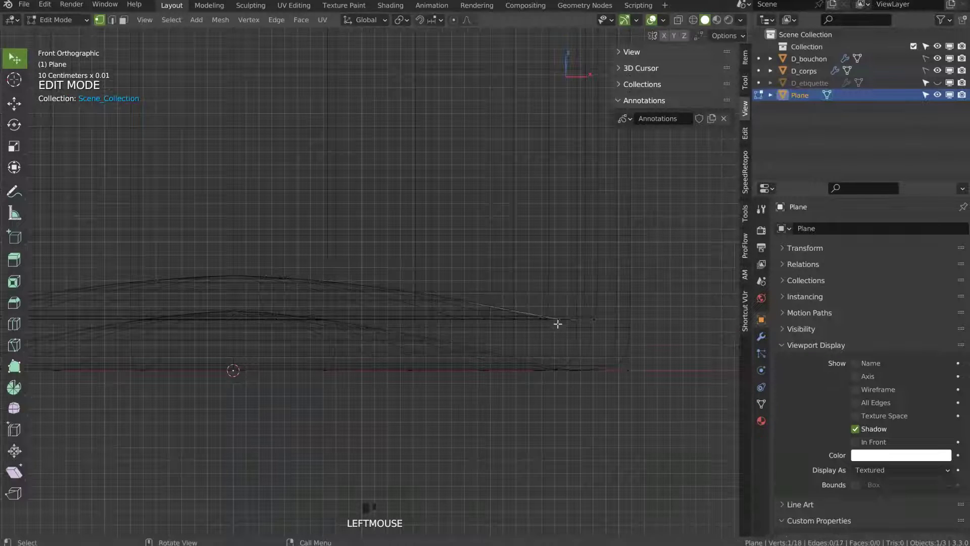
pyautogui.press('g')
pyautogui.click(542, 322)
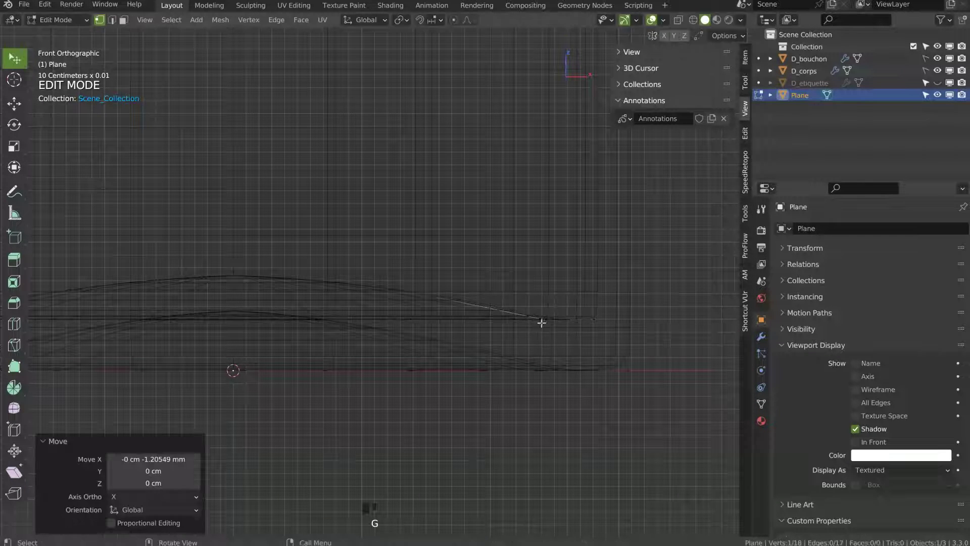
# - Move the inner dome's middle vertex about 0.18 mm outward along X and 0.18 mm up along Z
pyautogui.click(384, 287)
pyautogui.press('g')
pyautogui.click(393, 293)
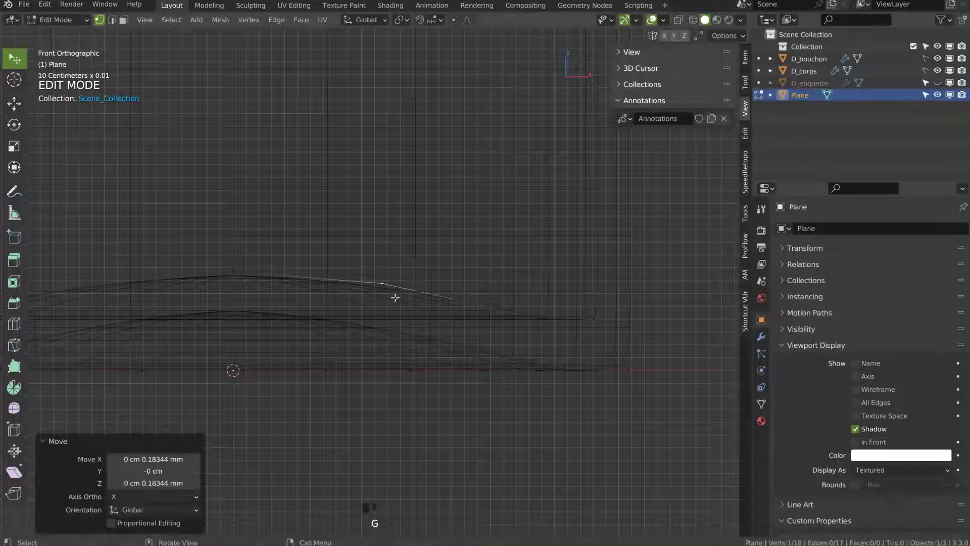
# - Hide the D_corps reference and lower the four inner floor vertices about 0.8 mm along Z
pyautogui.click(937, 71)
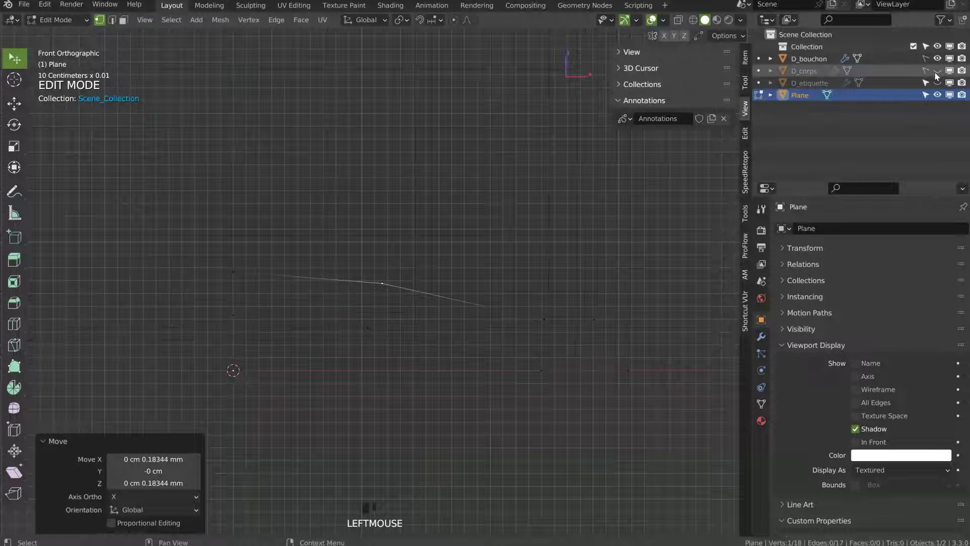
pyautogui.keyDown('shift'); pyautogui.click(598, 326); pyautogui.keyUp('shift')
pyautogui.keyDown('shift'); pyautogui.click(546, 321); pyautogui.keyUp('shift')
pyautogui.keyDown('shift'); pyautogui.click(234, 272); pyautogui.keyUp('shift')
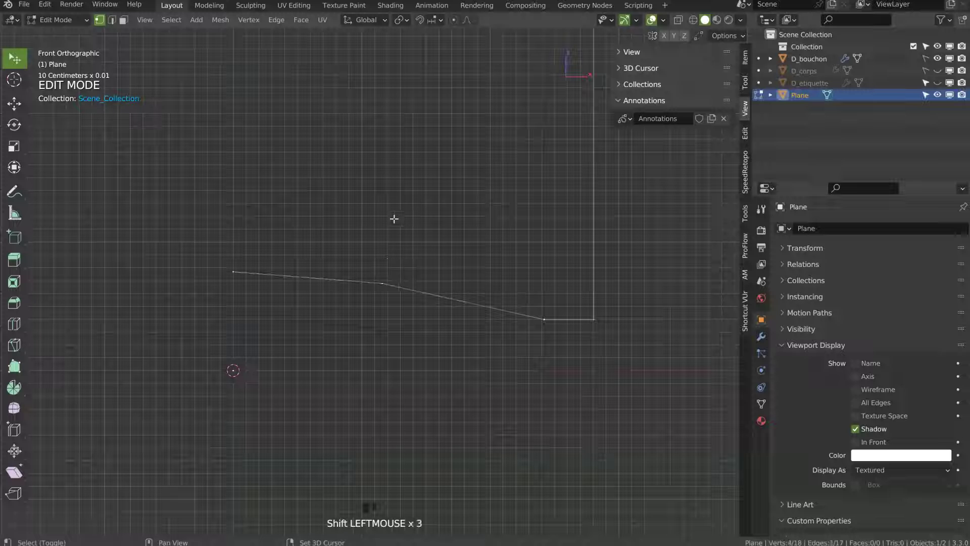
pyautogui.press('g')
pyautogui.click(549, 348)
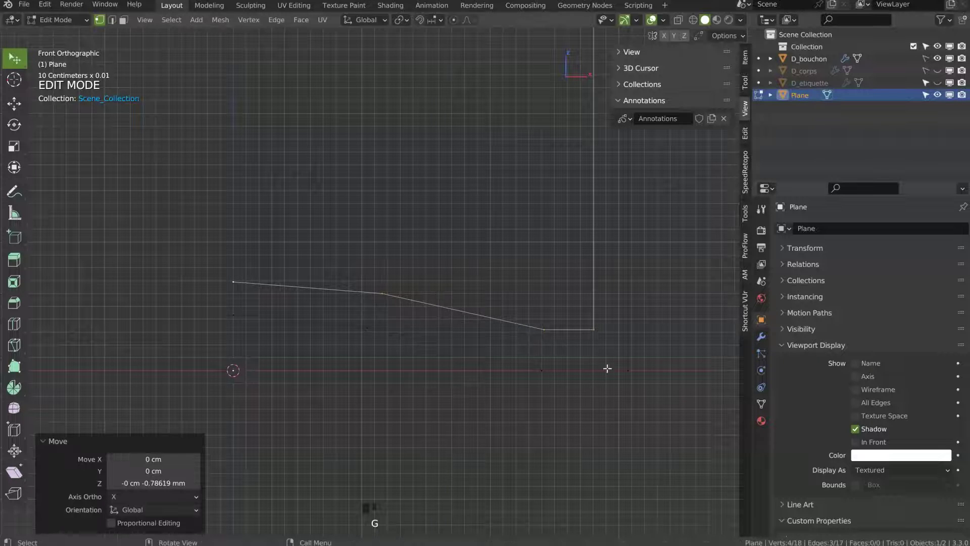
pyautogui.keyDown('ctrl'); pyautogui.moveTo(576, 351); pyautogui.dragTo(441, 403, button='middle'); pyautogui.keyUp('ctrl')
pyautogui.press('Tab')
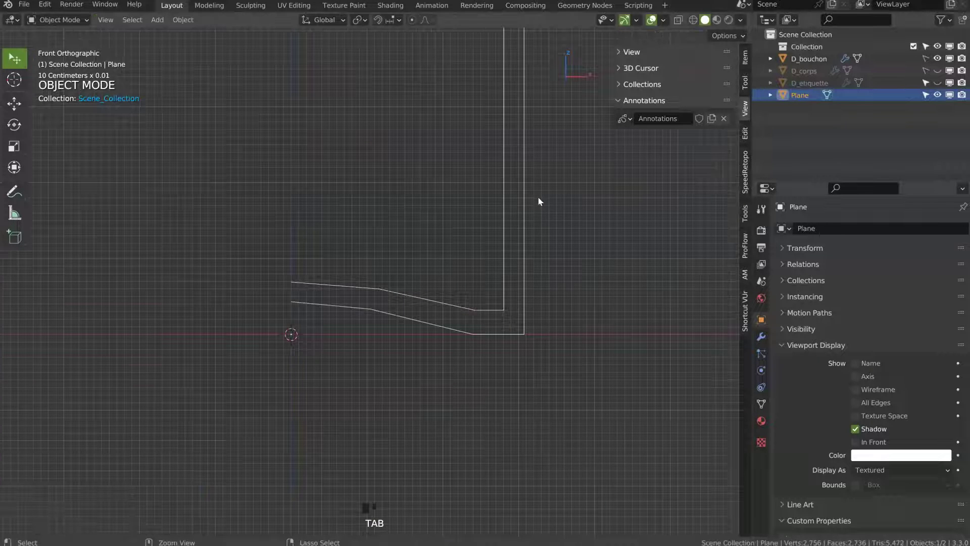
# - Try widening the jar body by moving the side wall and floor vertices of the profile outward along X
pyautogui.keyDown('shift'); pyautogui.moveTo(539, 201); pyautogui.dragTo(459, 292, button='middle'); pyautogui.keyUp('shift')
pyautogui.scroll(-3, 458, 291)
pyautogui.moveTo(409, 149); pyautogui.dragTo(424, 233, button='middle')
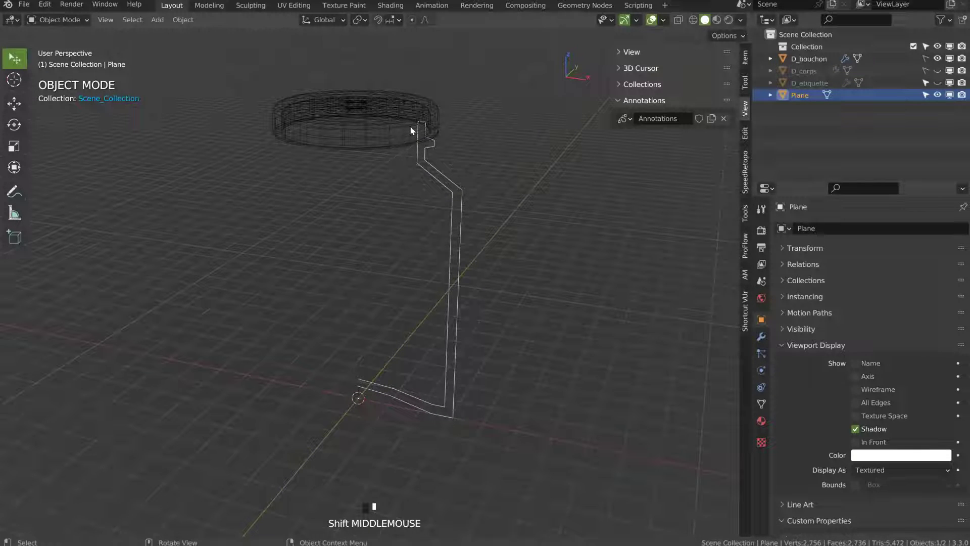
pyautogui.press('Tab')
pyautogui.click(463, 205)
pyautogui.moveTo(486, 197)
pyautogui.keyDown('ctrl'); pyautogui.mouseDown(button='right')
pyautogui.moveTo(402, 287)
pyautogui.moveTo(450, 476)
pyautogui.moveTo(474, 473)
pyautogui.mouseUp(button='right'); pyautogui.keyUp('ctrl')
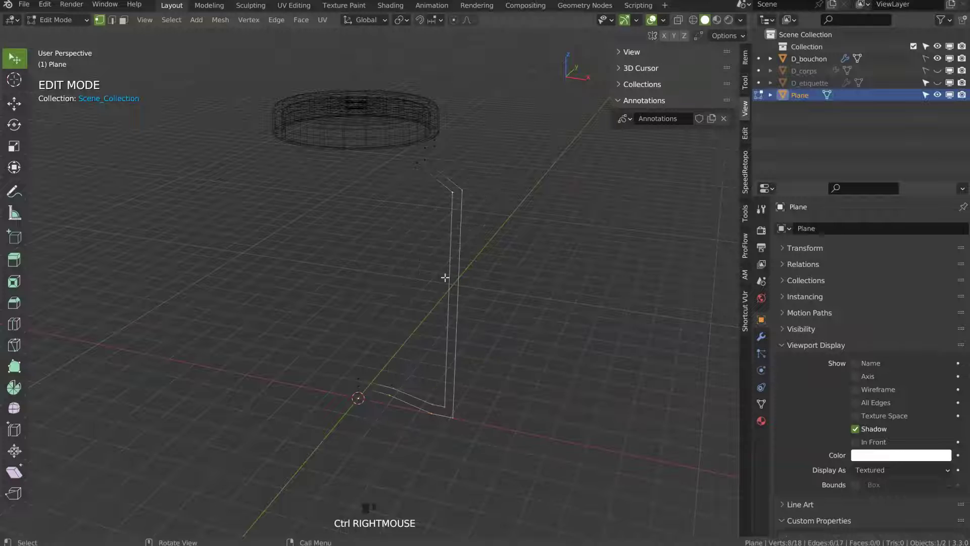
pyautogui.press('g')
pyautogui.press('x')
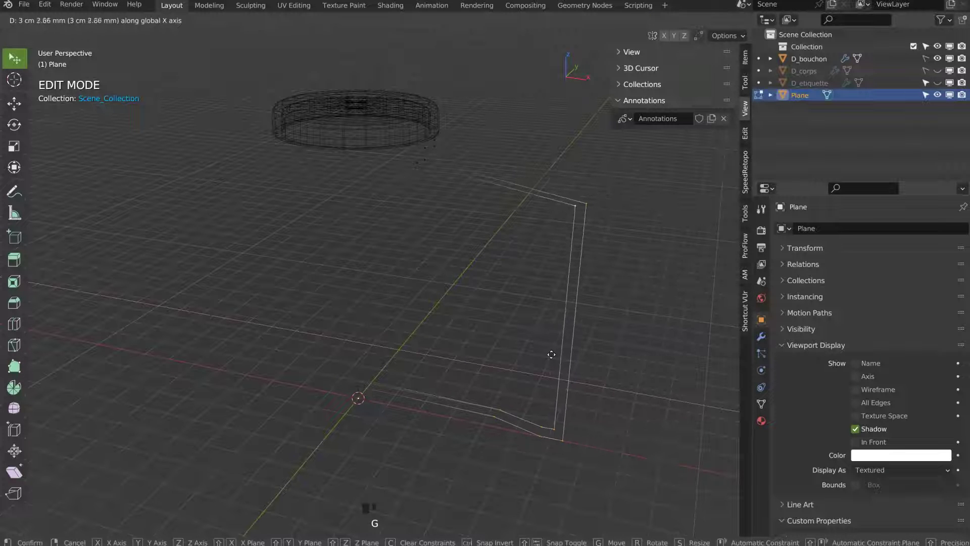
pyautogui.click(444, 288)
pyautogui.press('Tab')
# - Add a Screw modifier to the Plane profile to revolve it into the full jar
pyautogui.moveTo(448, 223); pyautogui.dragTo(448, 181, button='middle')
pyautogui.click(760, 337)
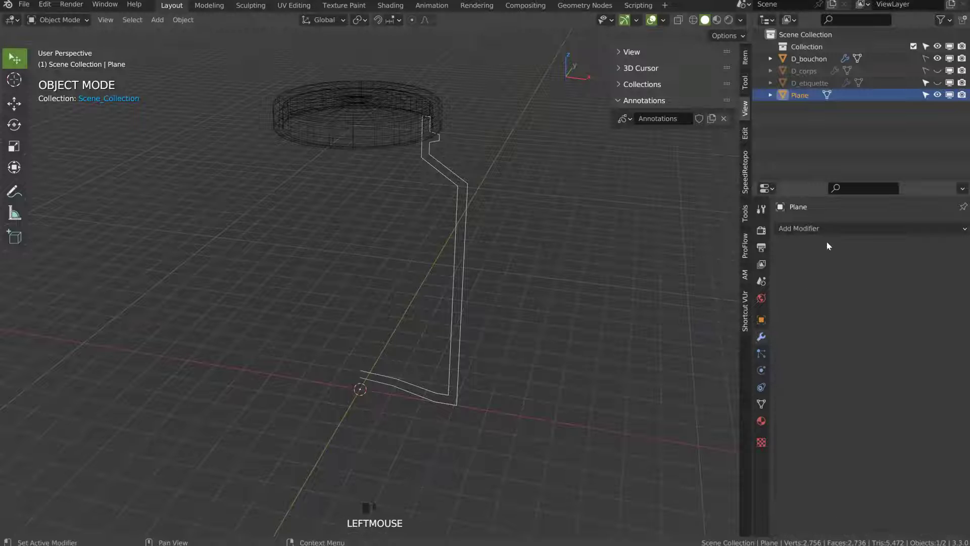
pyautogui.click(808, 228)
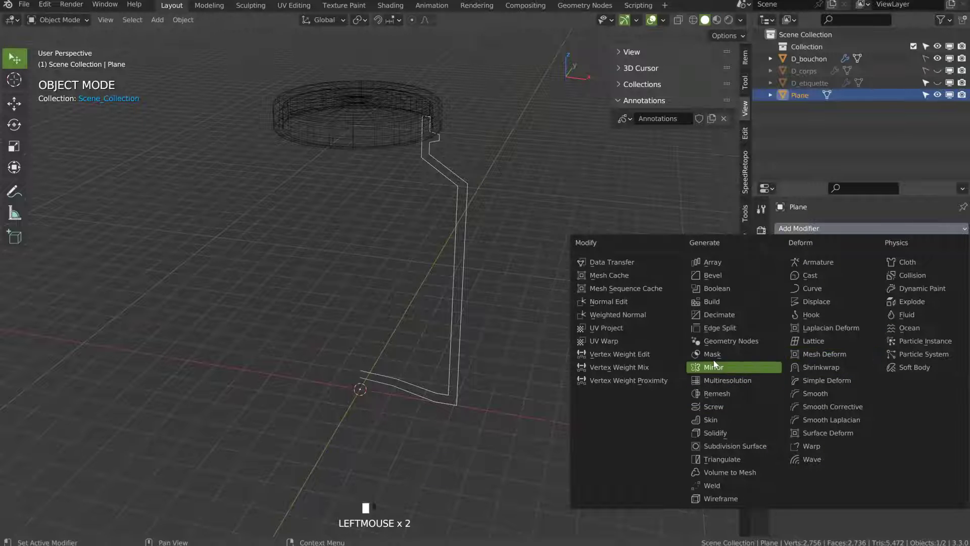
pyautogui.click(713, 407)
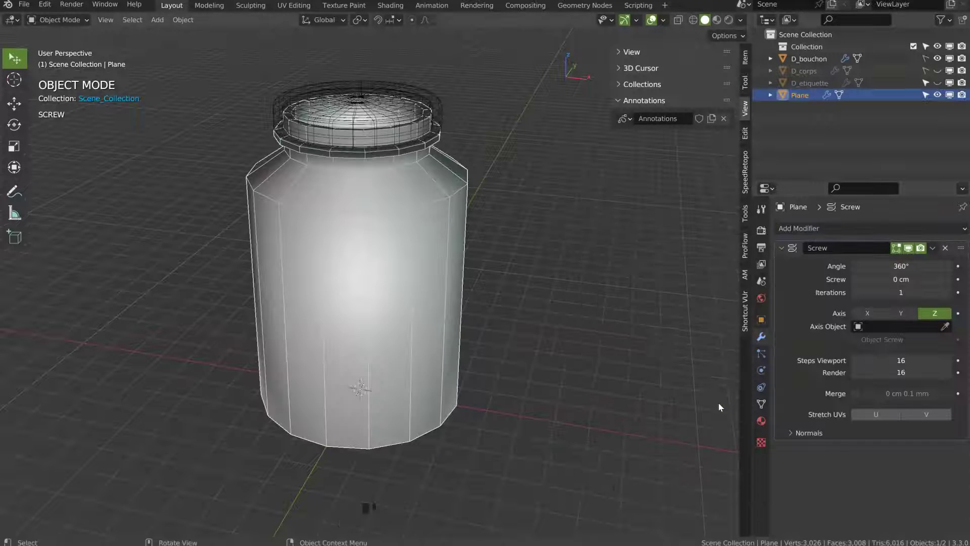
# - Try the Screw modifier's Calculate Order option for its normals, inspect the jar's underside, and switch the option off again
pyautogui.moveTo(502, 198); pyautogui.dragTo(352, 197, button='middle')
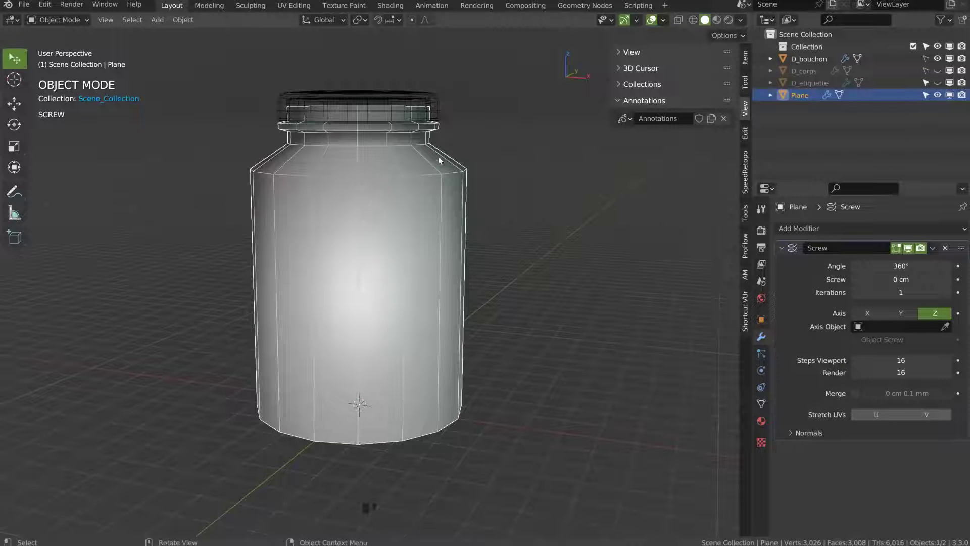
pyautogui.moveTo(410, 194); pyautogui.dragTo(409, 231, button='middle')
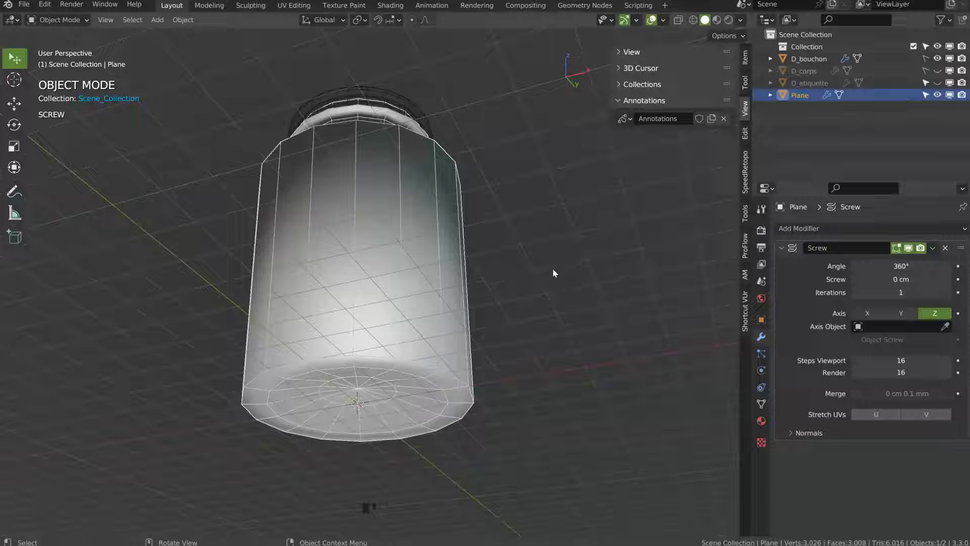
pyautogui.press('space')
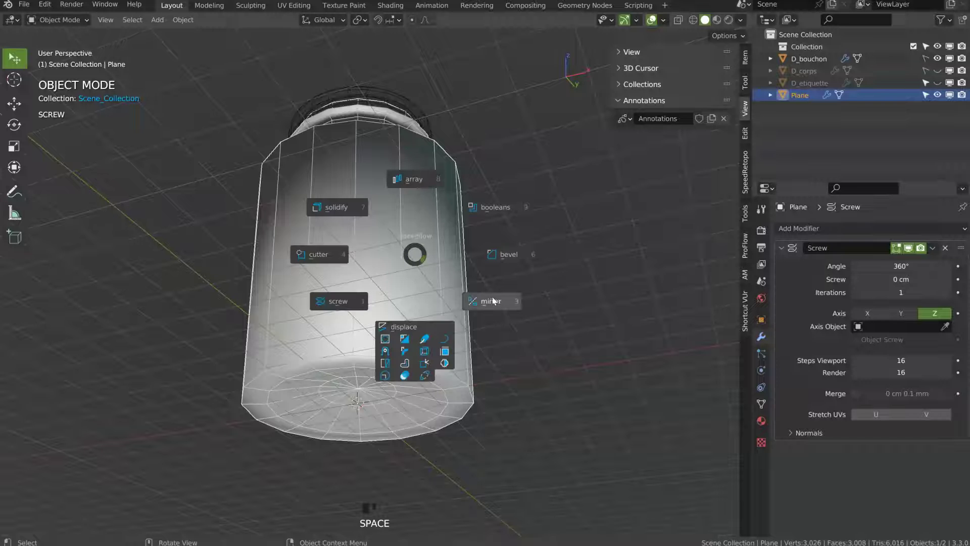
pyautogui.moveTo(408, 211); pyautogui.dragTo(408, 188, button='middle')
pyautogui.moveTo(399, 267)
pyautogui.mouseDown(button='middle')
pyautogui.moveTo(385, 167)
pyautogui.moveTo(386, 305)
pyautogui.moveTo(389, 282)
pyautogui.mouseUp(button='middle')
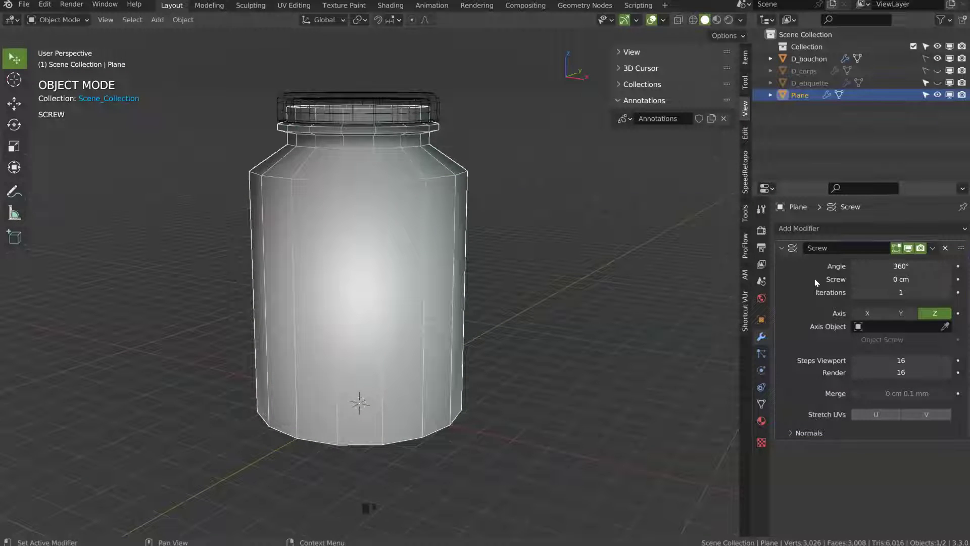
pyautogui.click(791, 434)
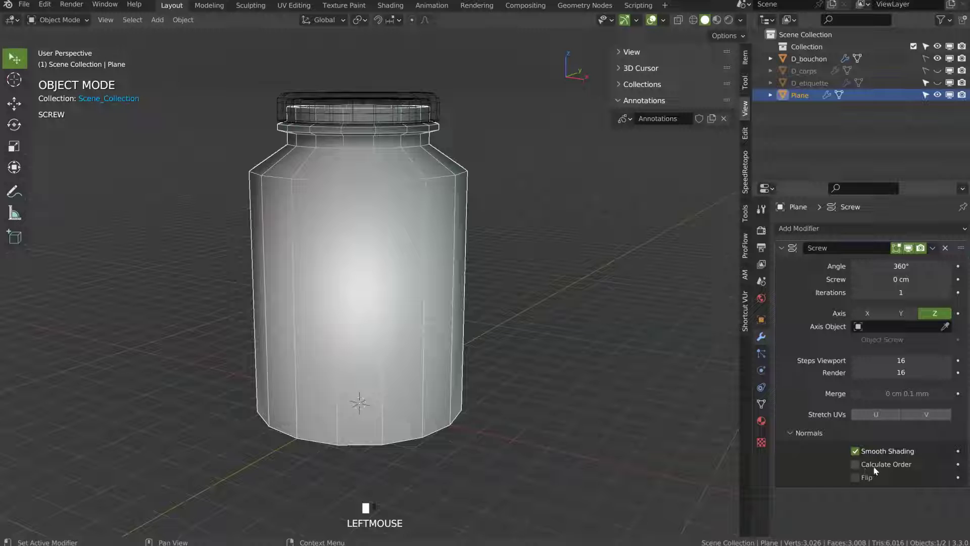
pyautogui.click(855, 464)
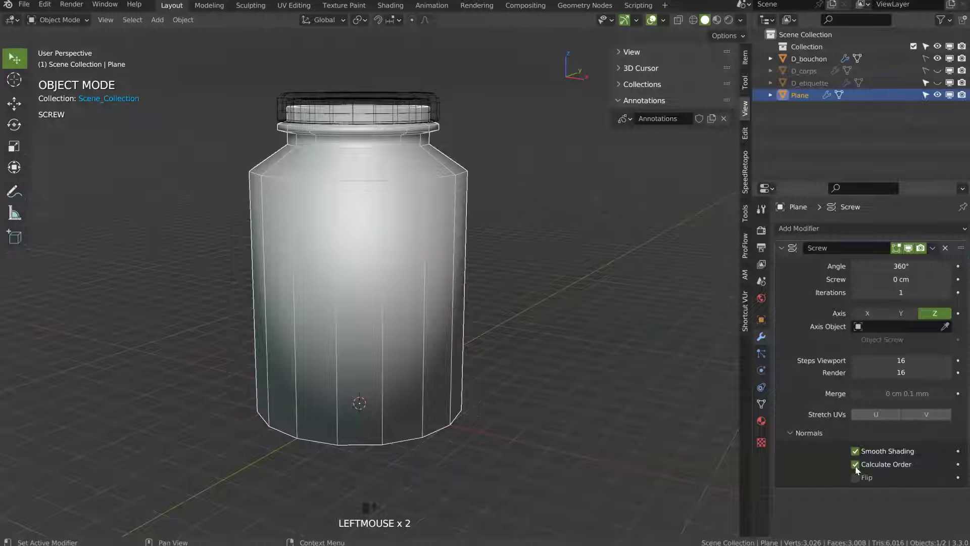
pyautogui.moveTo(361, 375); pyautogui.dragTo(388, 312, button='middle')
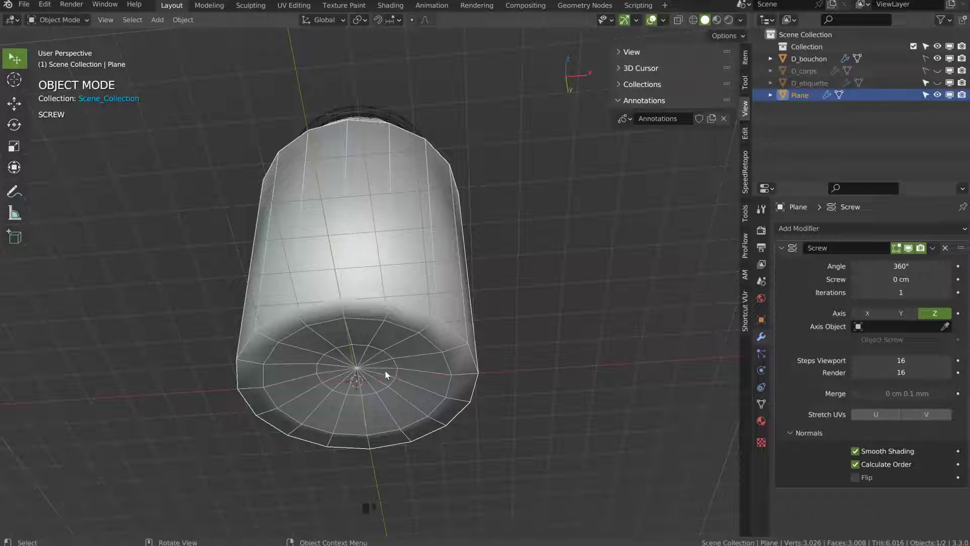
pyautogui.click(854, 463)
# - Add a Bevel modifier after the Screw modifier and set it to 4 segments
pyautogui.click(807, 229)
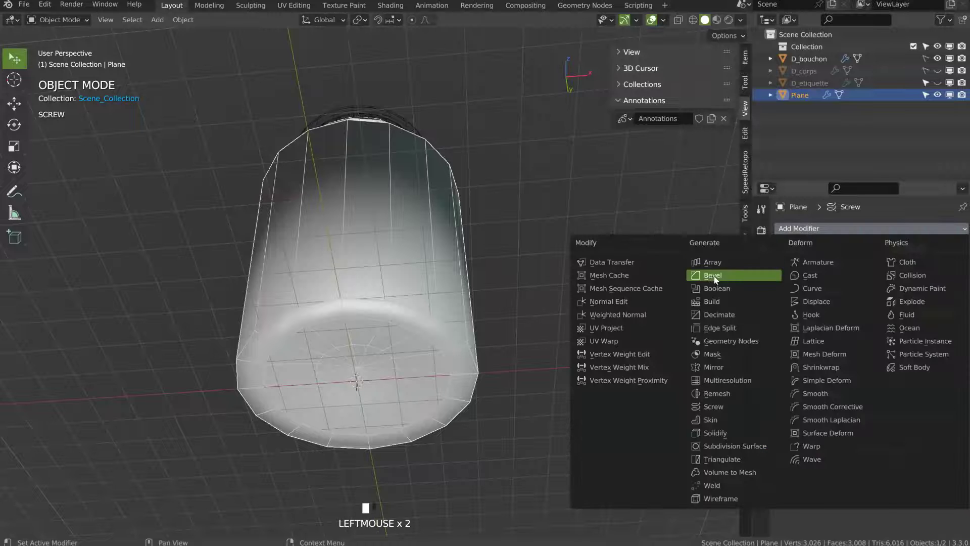
pyautogui.click(713, 275)
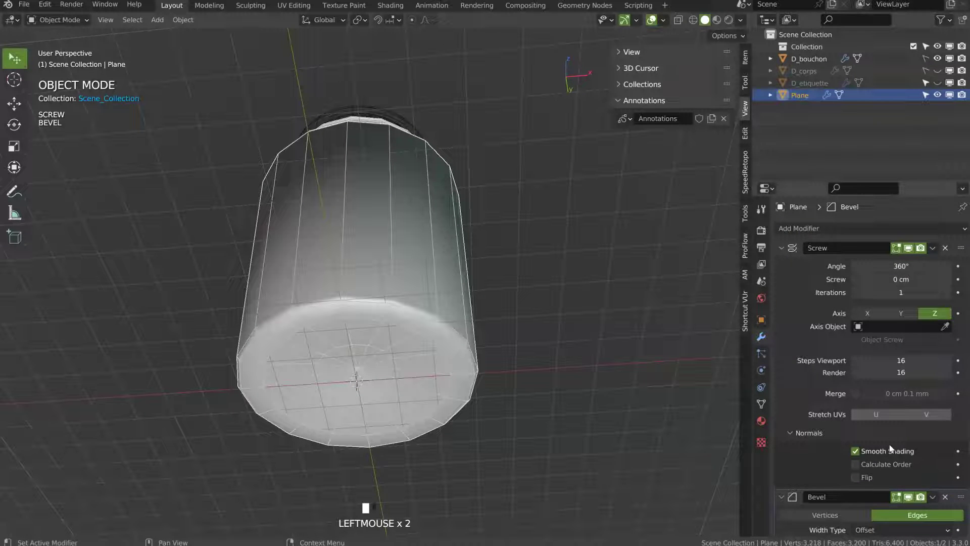
pyautogui.moveTo(889, 446); pyautogui.dragTo(885, 258, button='middle')
pyautogui.click(947, 445)
pyautogui.click(947, 445)
pyautogui.click(947, 445)
# - Enable Calculate Order for the Screw modifier's normals and reduce the Bevel modifier to 2 segments
pyautogui.moveTo(474, 210); pyautogui.dragTo(388, 143, button='middle')
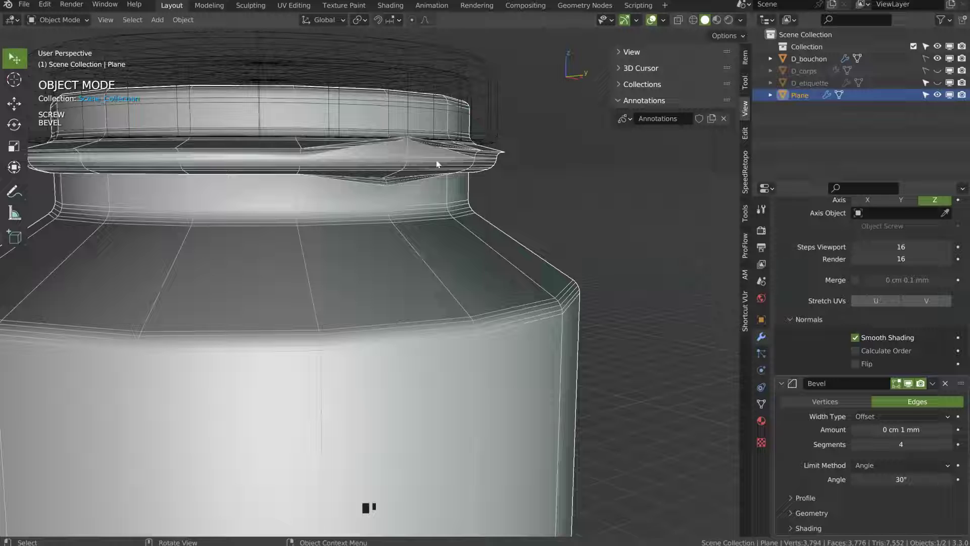
pyautogui.click(855, 351)
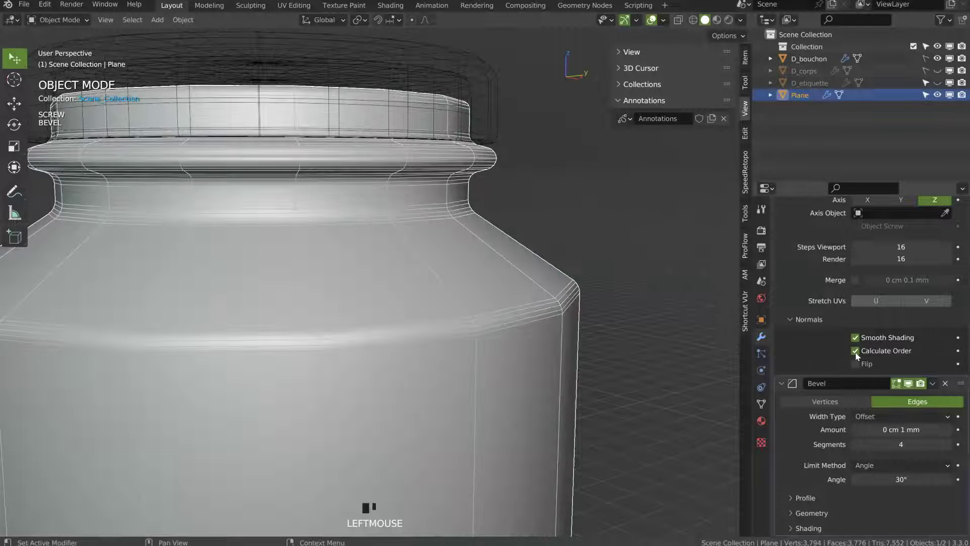
pyautogui.moveTo(402, 215); pyautogui.dragTo(442, 229, button='middle')
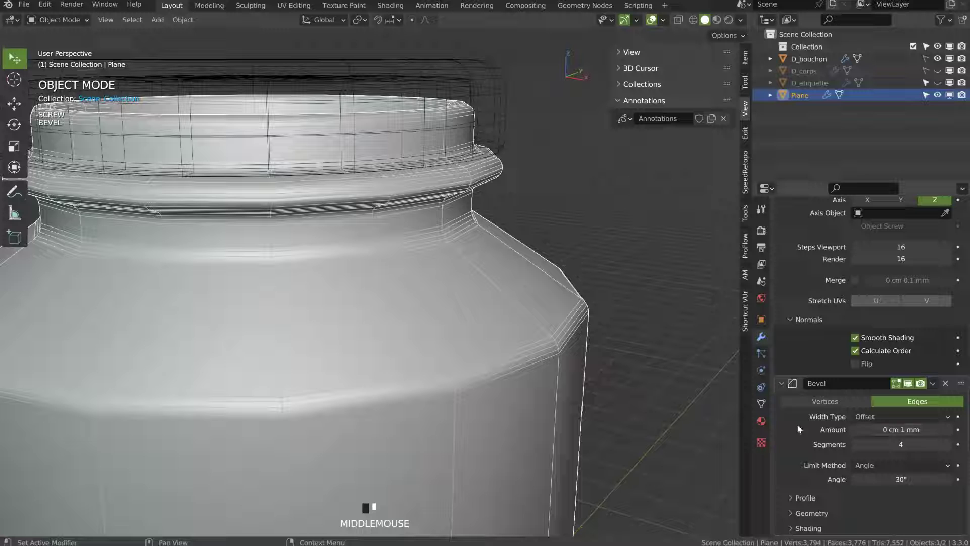
pyautogui.click(855, 444)
pyautogui.click(854, 444)
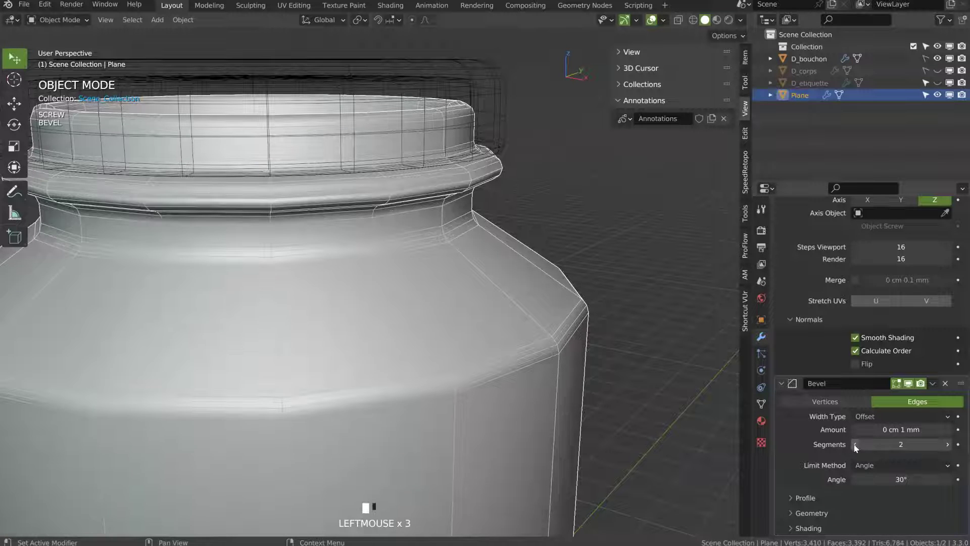
# - Set the Bevel modifier's amount to 0.3 mm
pyautogui.keyDown('shift'); pyautogui.click(896, 429); pyautogui.keyUp('shift')
pyautogui.keyDown('shift'); pyautogui.moveTo(896, 429); pyautogui.dragTo(909, 429); pyautogui.keyUp('shift')
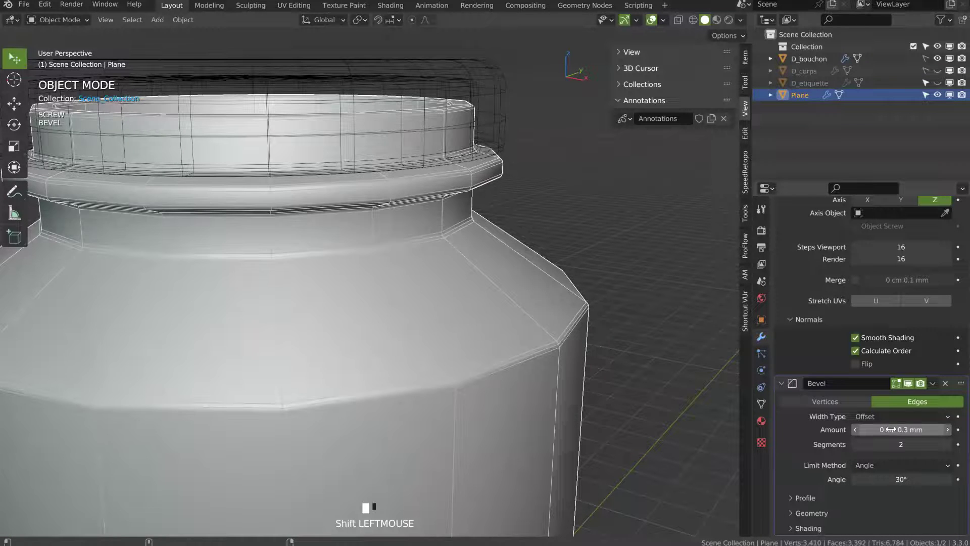
pyautogui.moveTo(432, 249); pyautogui.dragTo(463, 243, button='middle')
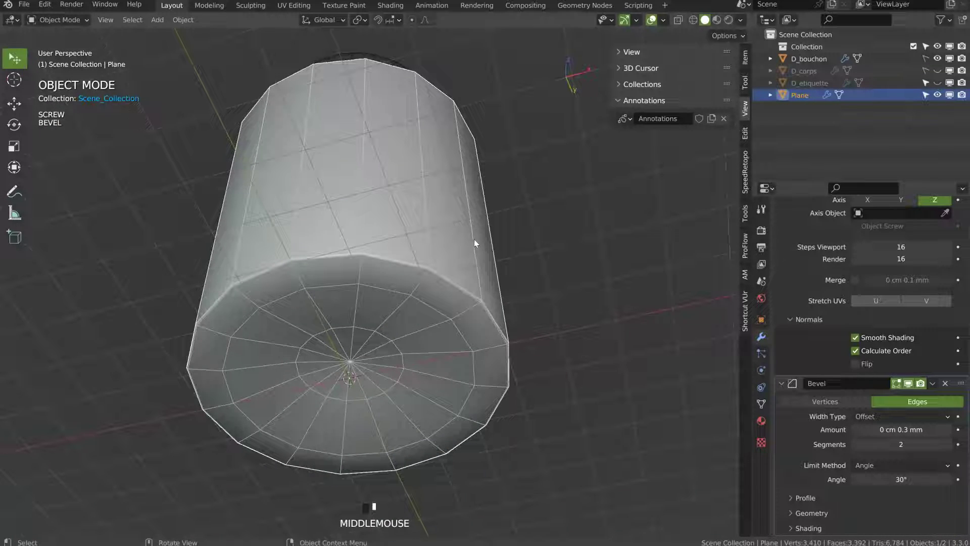
pyautogui.moveTo(482, 201); pyautogui.dragTo(458, 282, button='middle')
# - Try widening the jar by moving its profile wall about 4.4 cm outward along X and varying the Screw steps, and undo the trial
pyautogui.press('Tab')
pyautogui.press('g')
pyautogui.press('x')
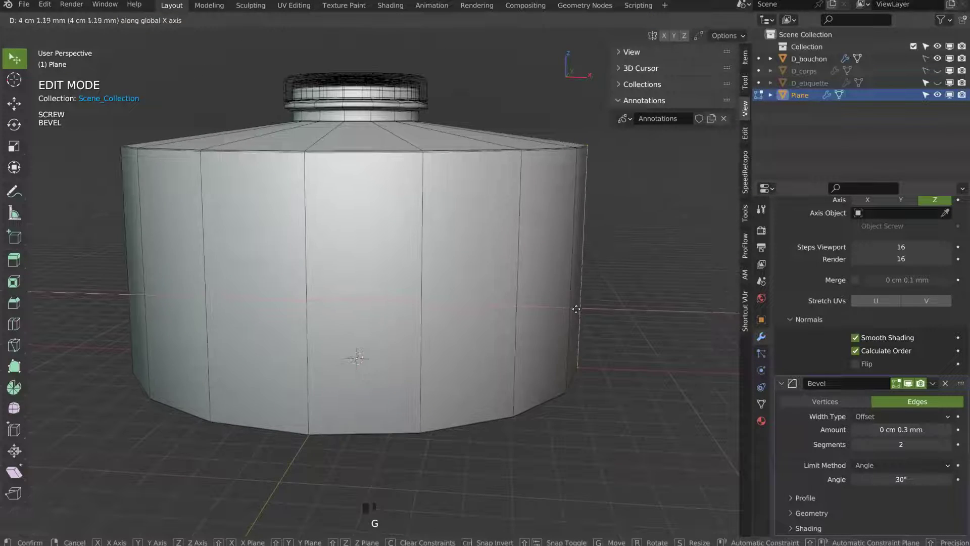
pyautogui.click(571, 302)
pyautogui.moveTo(572, 302); pyautogui.dragTo(537, 197, button='middle')
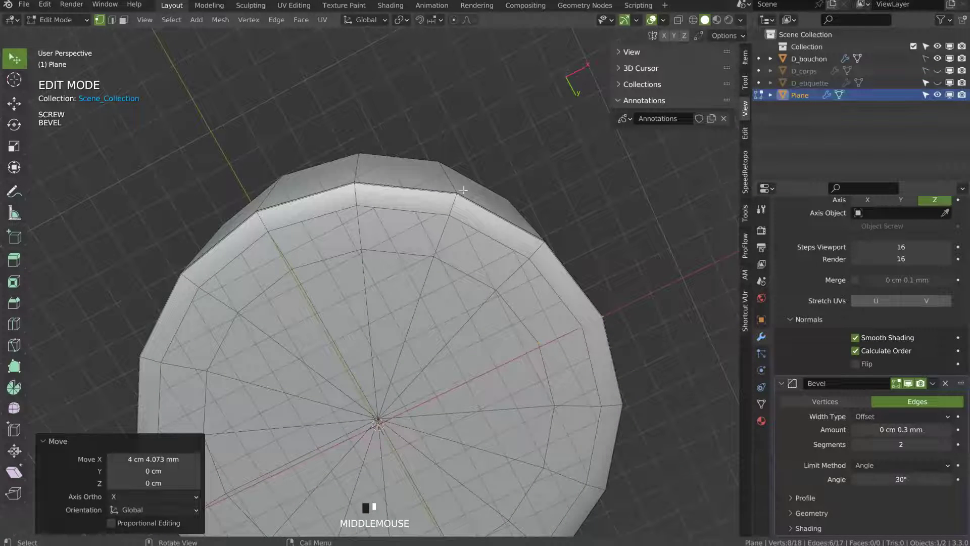
pyautogui.moveTo(445, 166); pyautogui.dragTo(467, 289, button='middle')
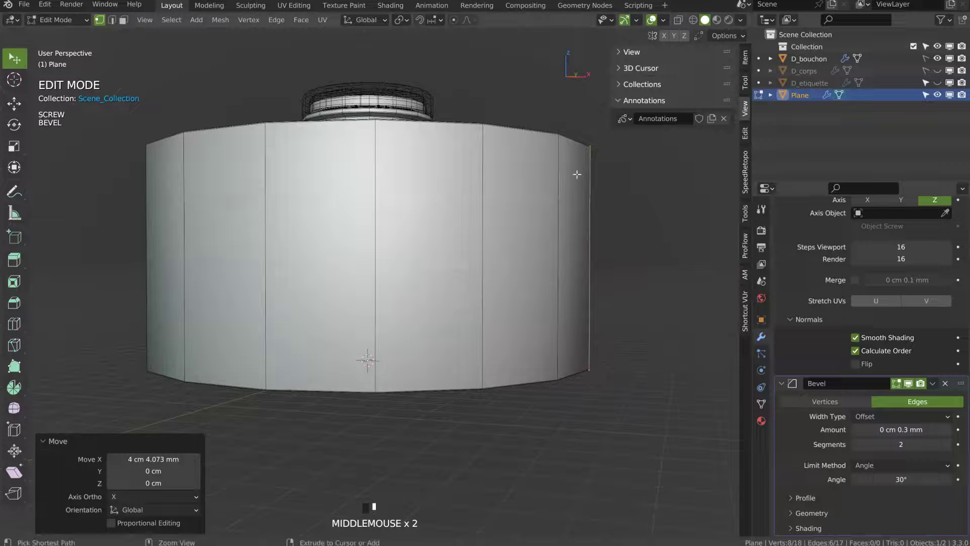
pyautogui.moveTo(811, 286); pyautogui.dragTo(809, 364, button='middle')
pyautogui.moveTo(896, 359); pyautogui.dragTo(923, 360)
pyautogui.moveTo(455, 218); pyautogui.dragTo(461, 304, button='middle')
pyautogui.hotkey('ctrl', 'z')
# - Set the Screw modifier's viewport and render steps to 24
pyautogui.click(939, 359)
pyautogui.write('24')
pyautogui.press('Tab')
pyautogui.write('24')
pyautogui.press('Return')
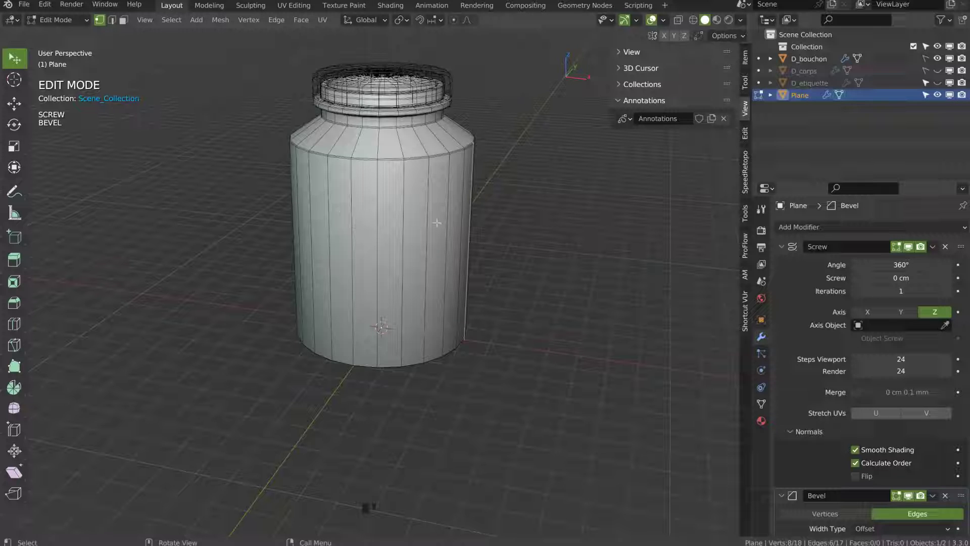
pyautogui.moveTo(384, 207); pyautogui.dragTo(392, 212, button='middle')
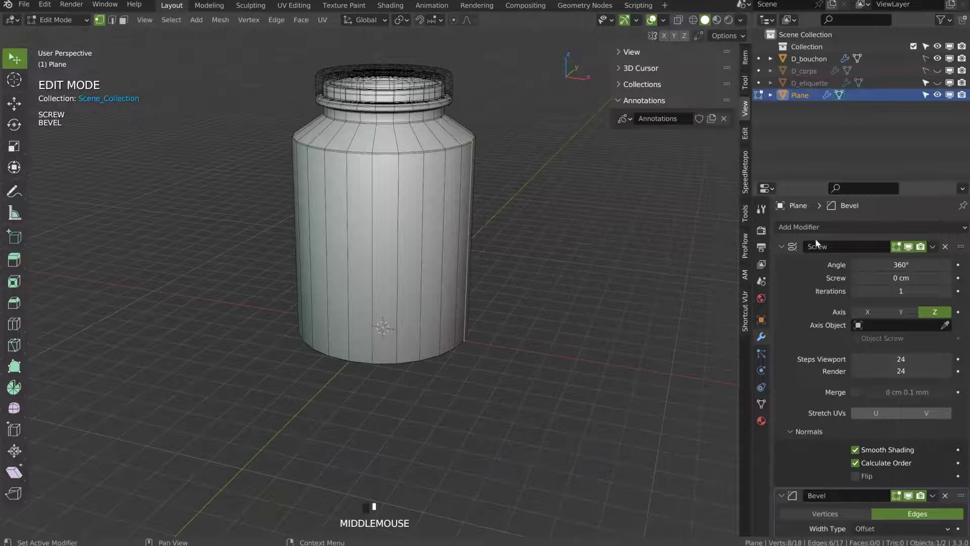
# - Try moving the profile's outer wall outward along X, and cancel the move
pyautogui.moveTo(406, 200); pyautogui.dragTo(408, 232, button='middle')
pyautogui.moveTo(520, 244); pyautogui.dragTo(458, 217, button='middle')
pyautogui.press('Tab')
pyautogui.press('g')
pyautogui.press('x')
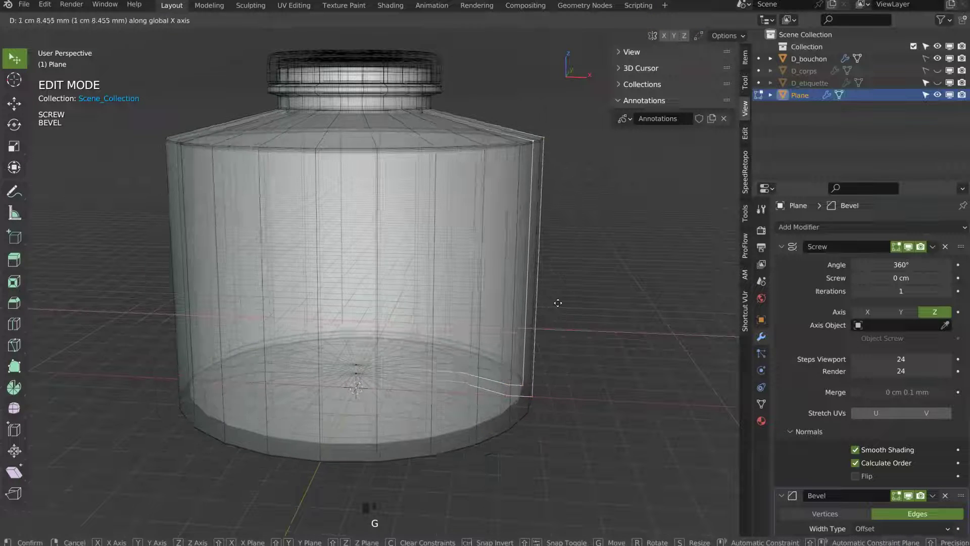
pyautogui.rightClick(531, 301)
# - Try shortening the jar by moving the profile's shoulder and neck vertices down along Z
pyautogui.click(456, 157)
pyautogui.keyDown('ctrl'); pyautogui.moveTo(510, 163); pyautogui.dragTo(403, 181, button='right'); pyautogui.keyUp('ctrl')
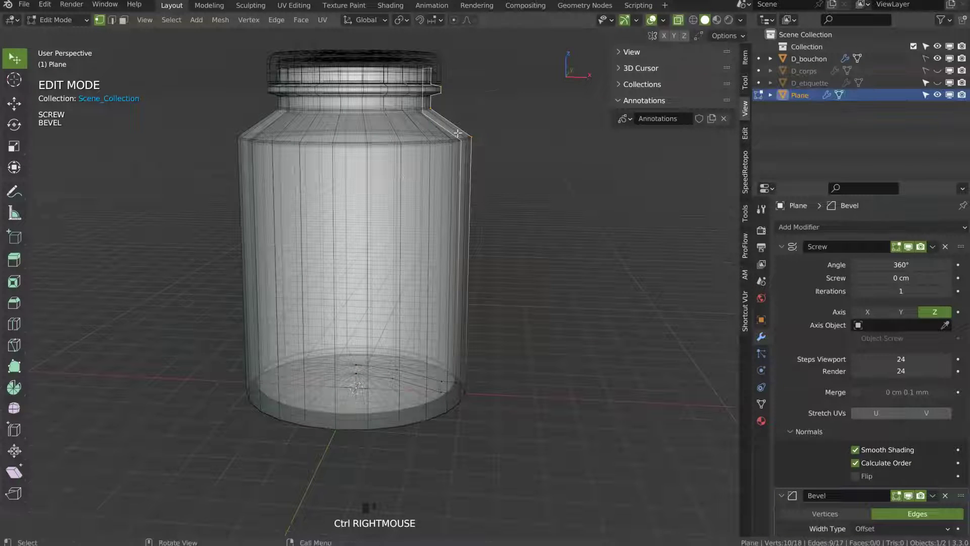
pyautogui.press('g')
pyautogui.press('z')
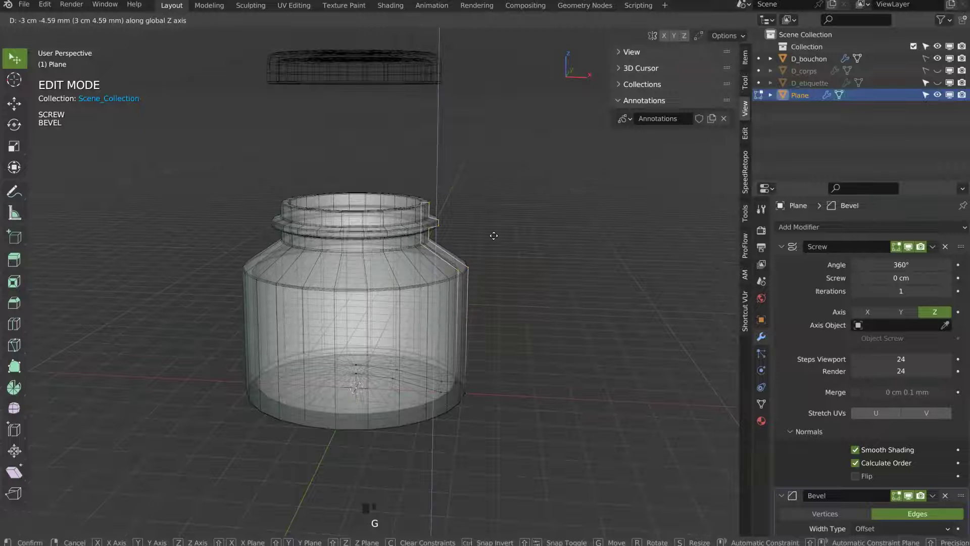
pyautogui.click(507, 186)
pyautogui.moveTo(506, 186); pyautogui.dragTo(450, 178, button='middle')
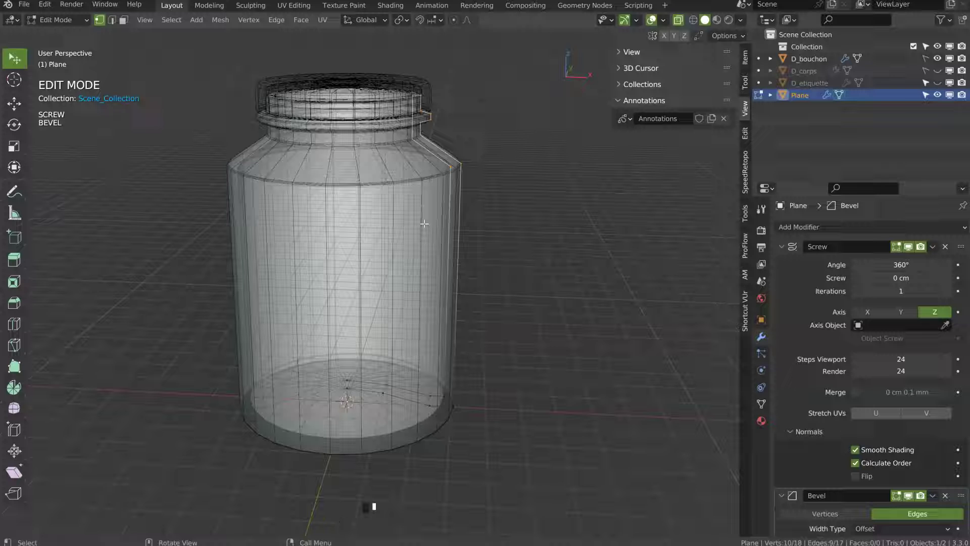
# - Assign the profile's shoulder vertex to a new vertex group and reselect it through the group as a check
pyautogui.moveTo(384, 274); pyautogui.dragTo(451, 261, button='middle')
pyautogui.click(452, 260)
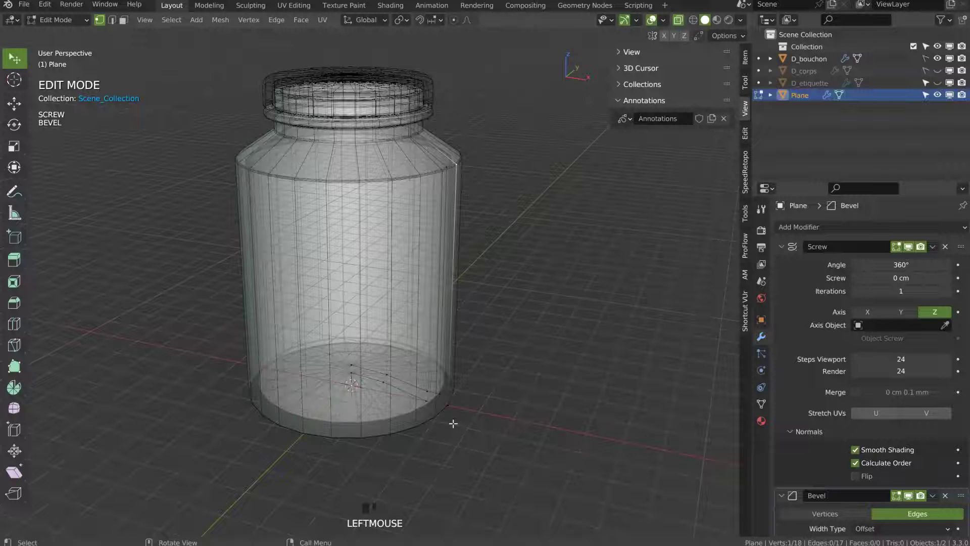
pyautogui.moveTo(485, 189); pyautogui.dragTo(454, 166, button='middle')
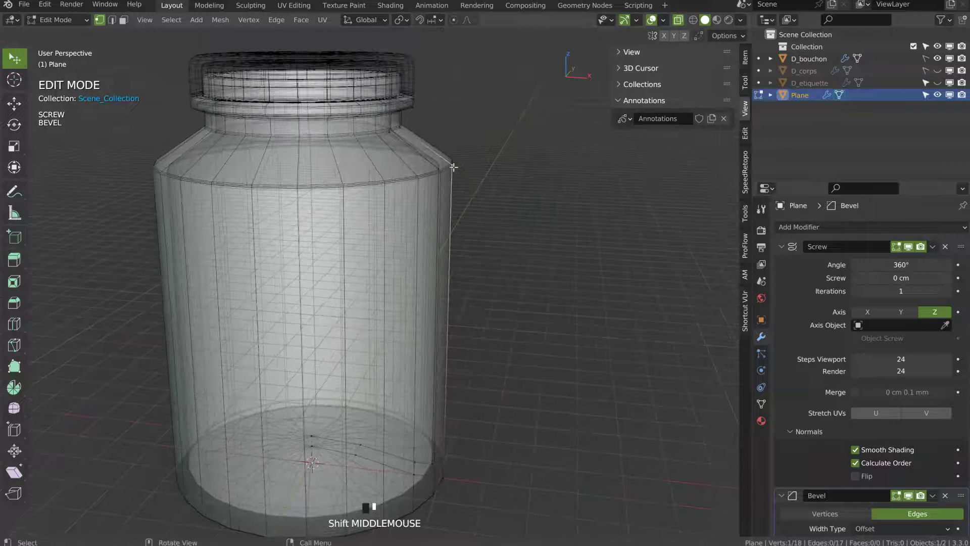
pyautogui.click(760, 404)
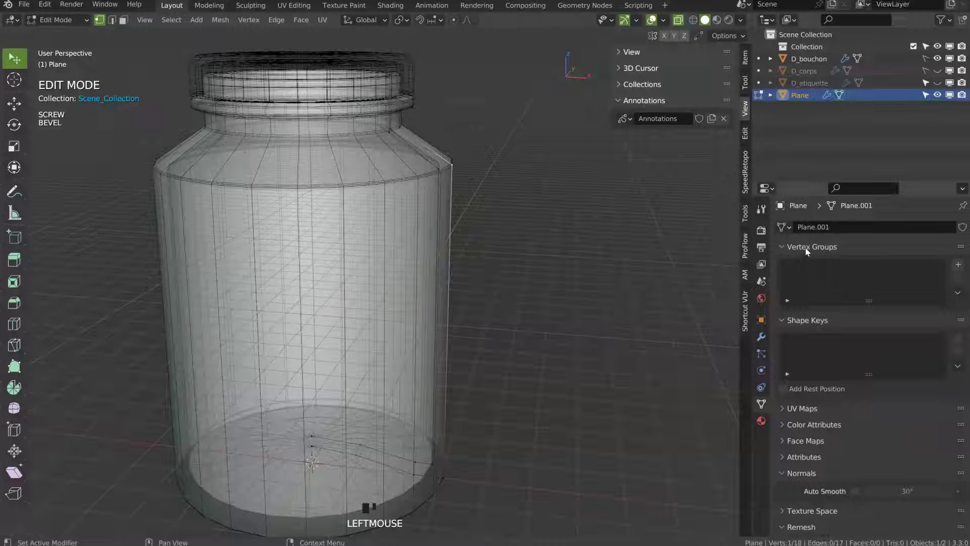
pyautogui.click(958, 264)
pyautogui.click(796, 341)
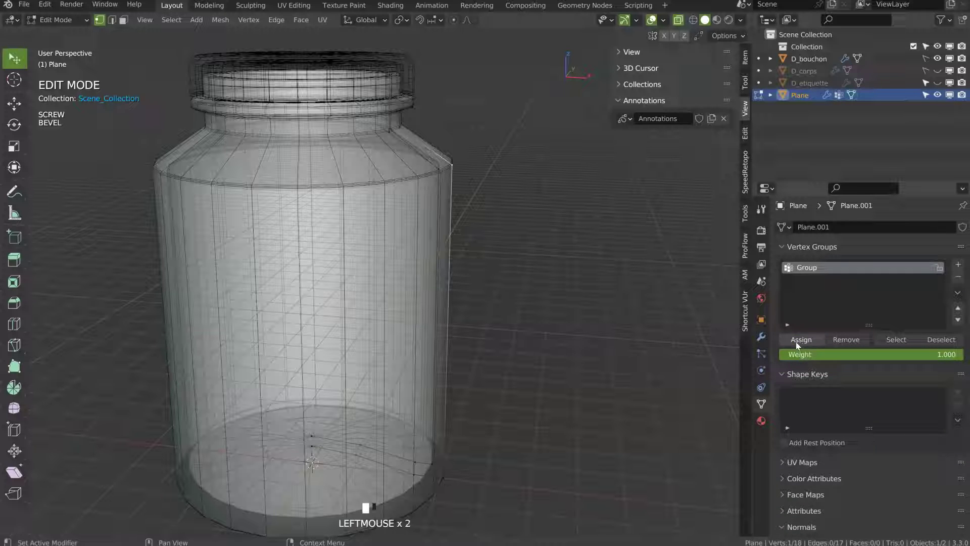
pyautogui.click(578, 275)
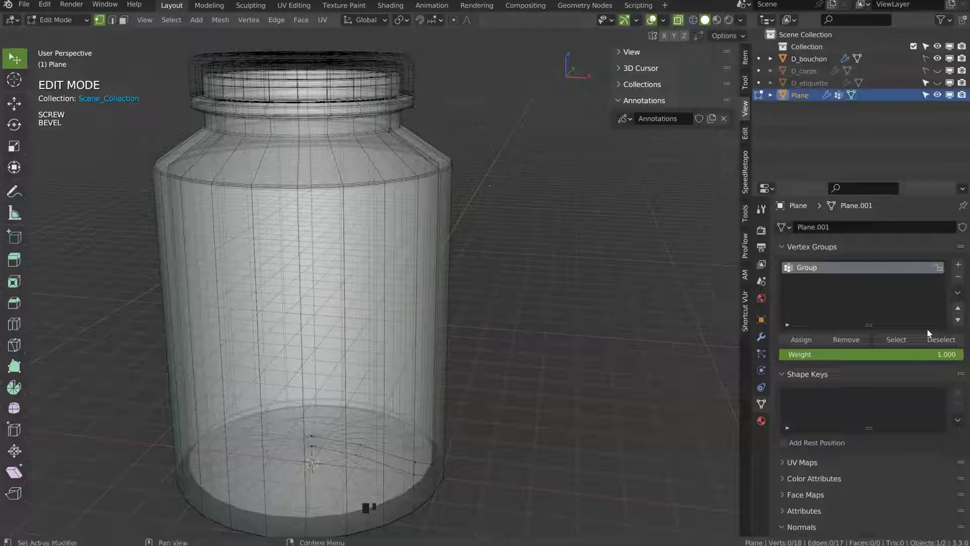
pyautogui.click(896, 344)
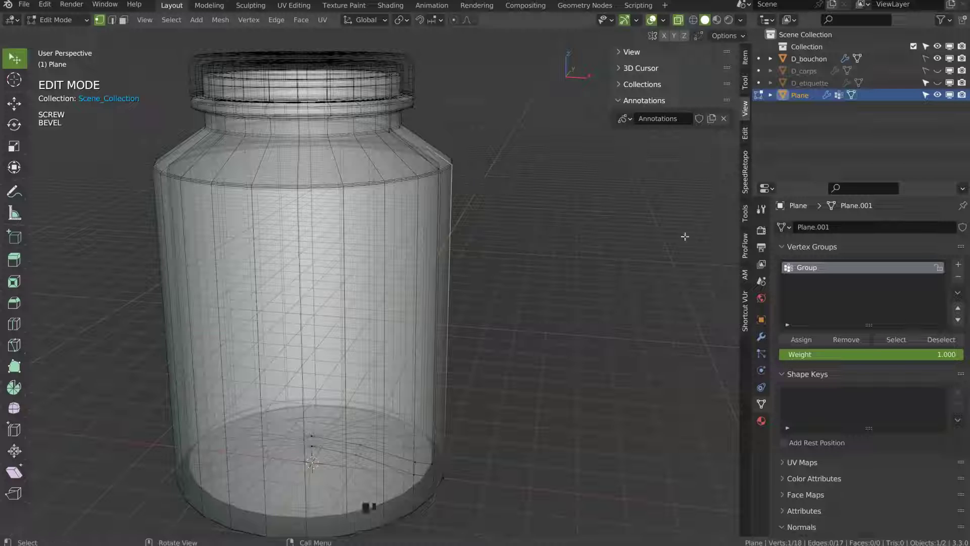
# - Add a second Bevel modifier and place it between the Screw modifier and the original Bevel
pyautogui.click(761, 336)
pyautogui.click(783, 248)
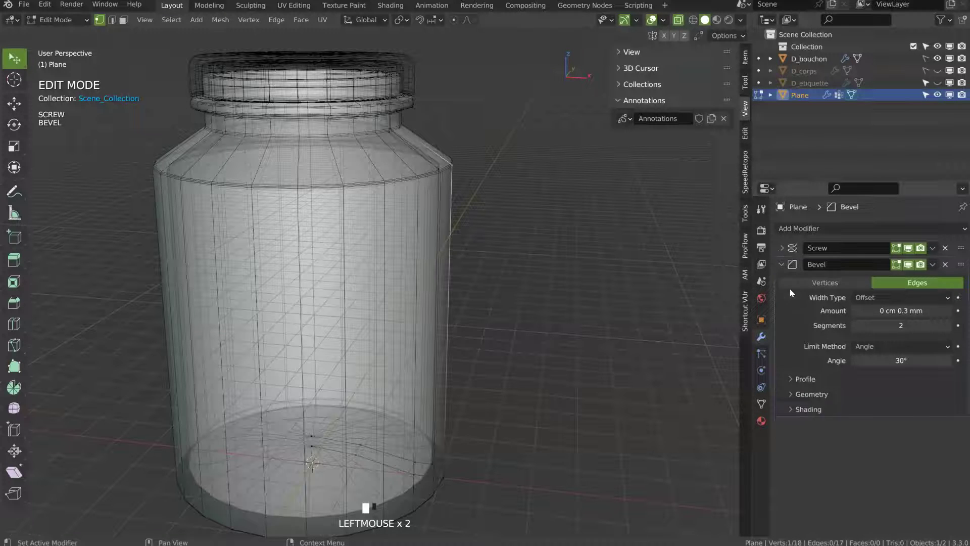
pyautogui.click(790, 263)
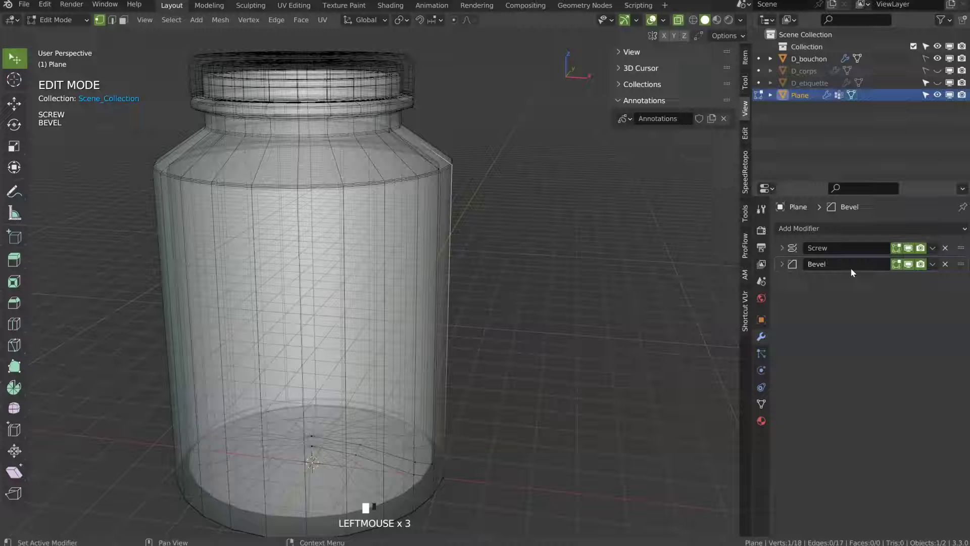
pyautogui.click(816, 224)
pyautogui.click(717, 275)
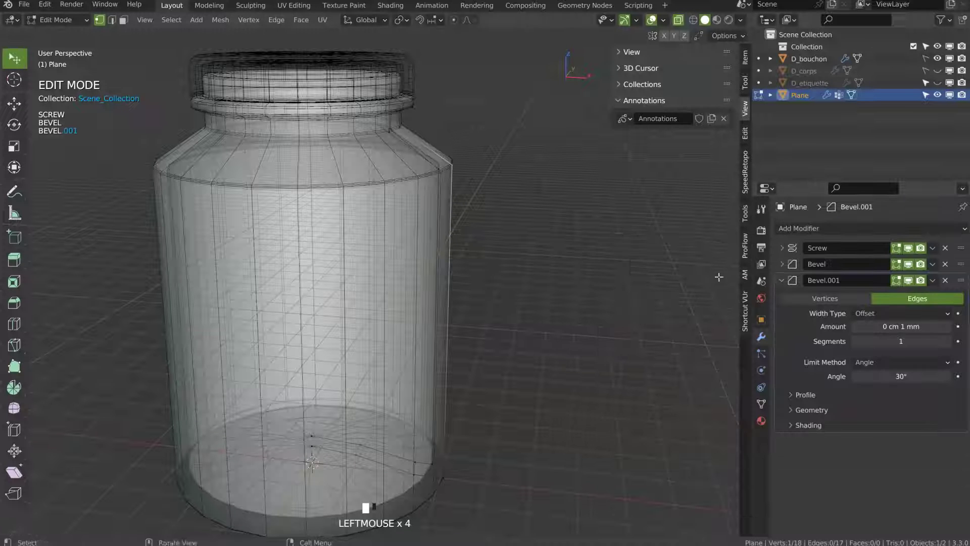
pyautogui.click(961, 282)
pyautogui.moveTo(961, 283); pyautogui.dragTo(960, 266)
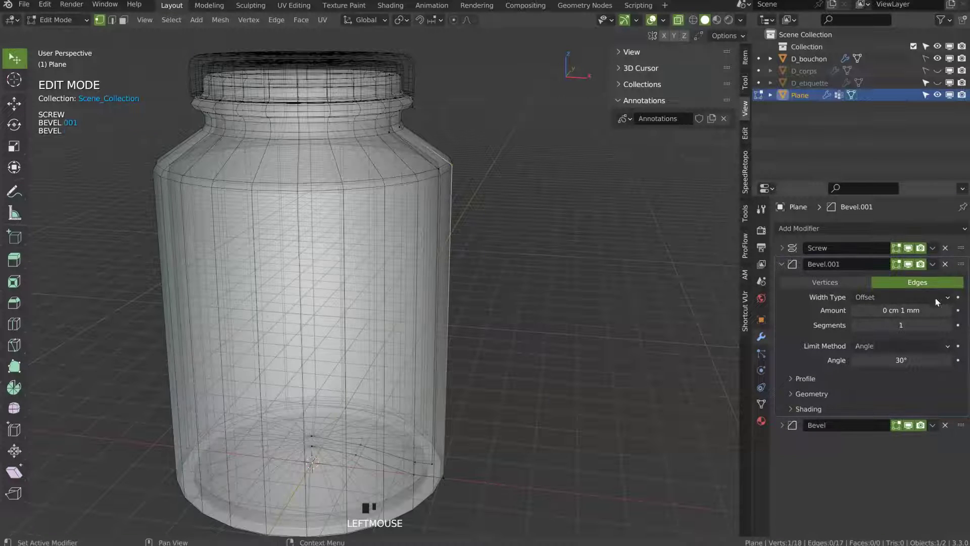
# - Hide the original Bevel in the viewport and limit the new Bevel's edges to the vertex group named Group
pyautogui.click(909, 425)
pyautogui.moveTo(552, 249); pyautogui.dragTo(524, 181, button='middle')
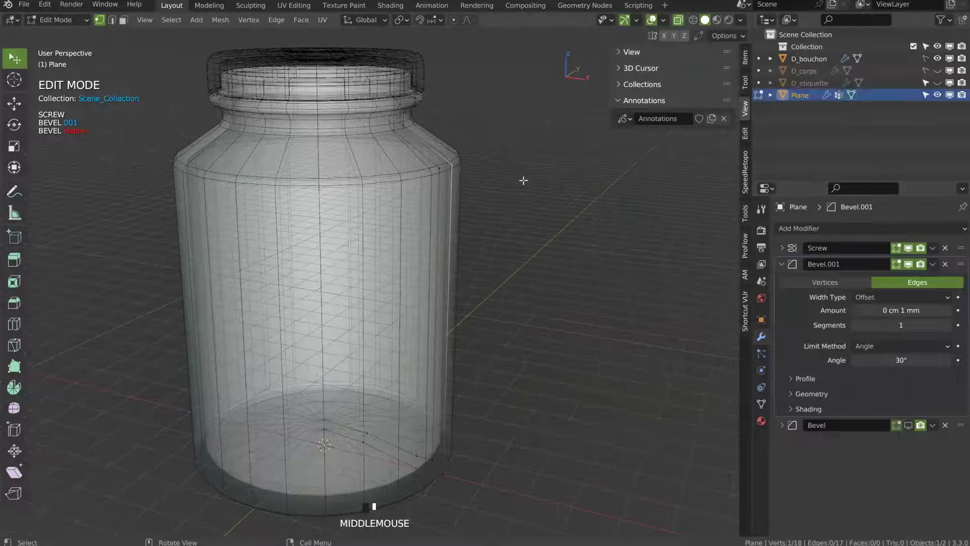
pyautogui.click(830, 285)
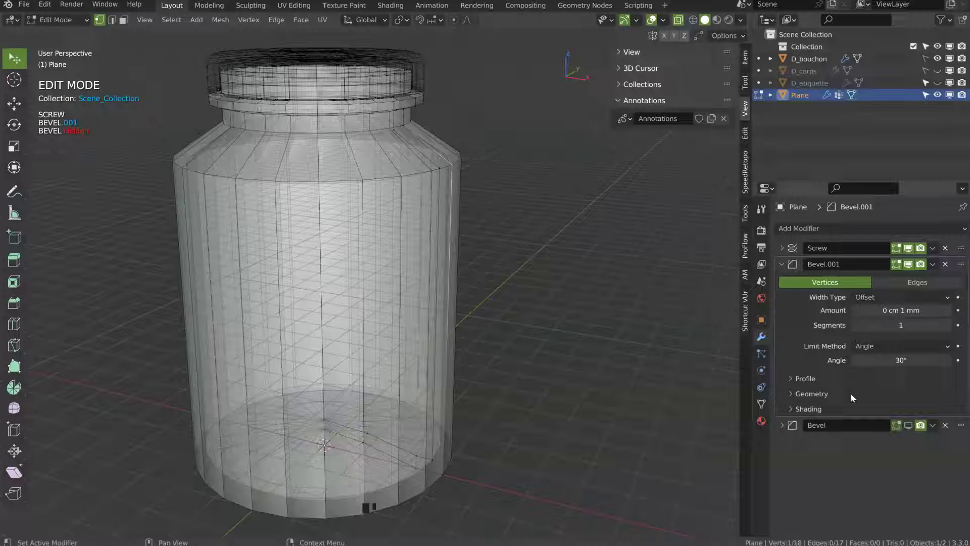
pyautogui.click(828, 394)
pyautogui.click(828, 394)
pyautogui.click(879, 298)
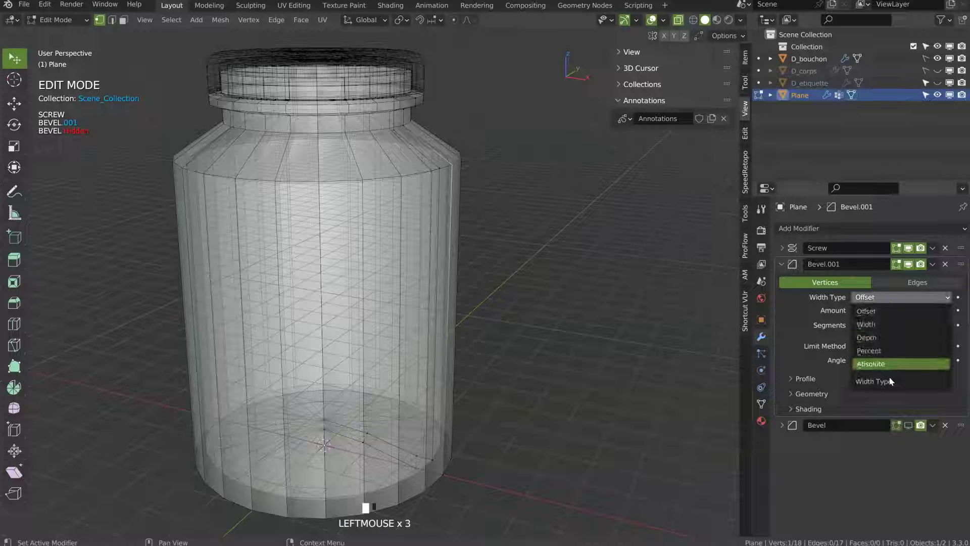
pyautogui.click(873, 347)
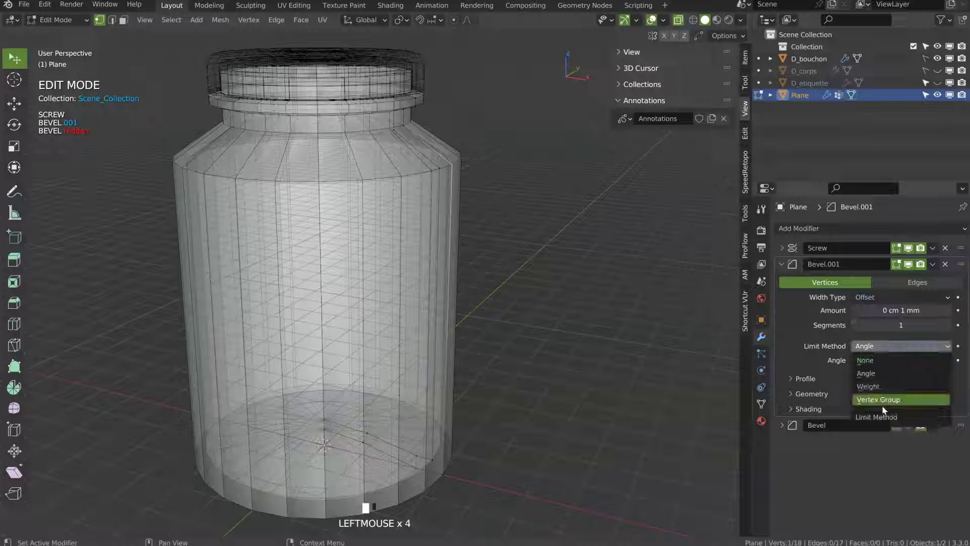
pyautogui.click(878, 399)
pyautogui.click(859, 358)
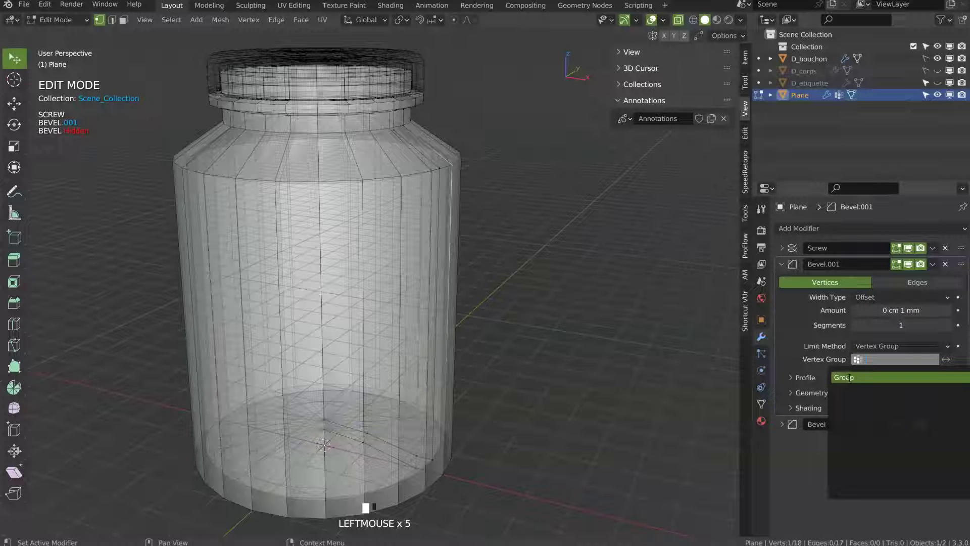
pyautogui.click(850, 379)
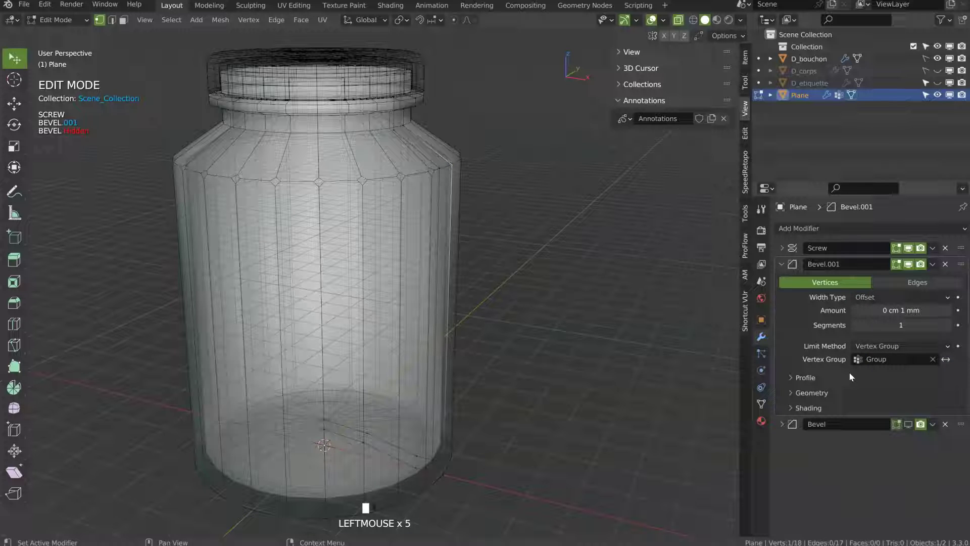
pyautogui.click(904, 284)
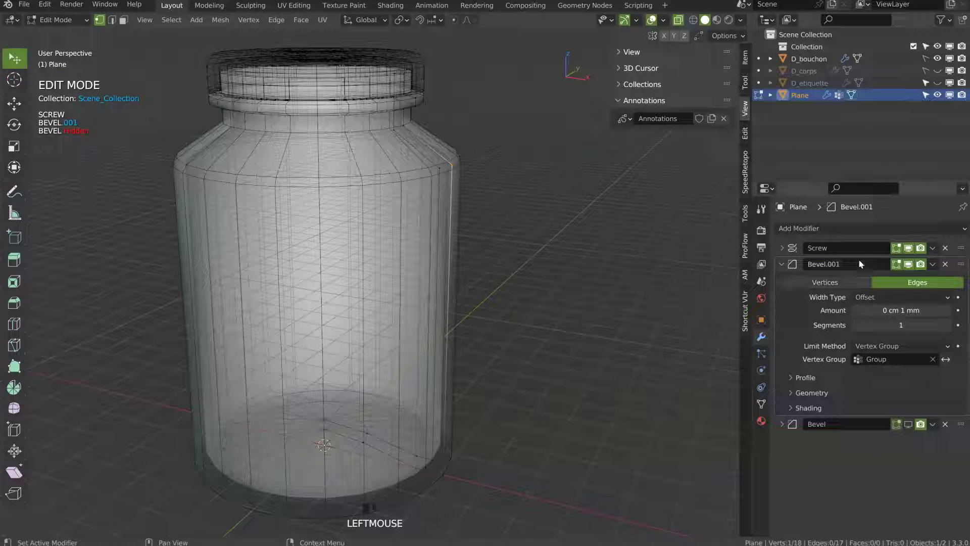
# - In Object Mode, create a test plane beside the jar with the Speedflow Cutter and Solidify it to about 9.1 mm thickness
pyautogui.moveTo(432, 240); pyautogui.dragTo(500, 263, button='middle')
pyautogui.press('Tab')
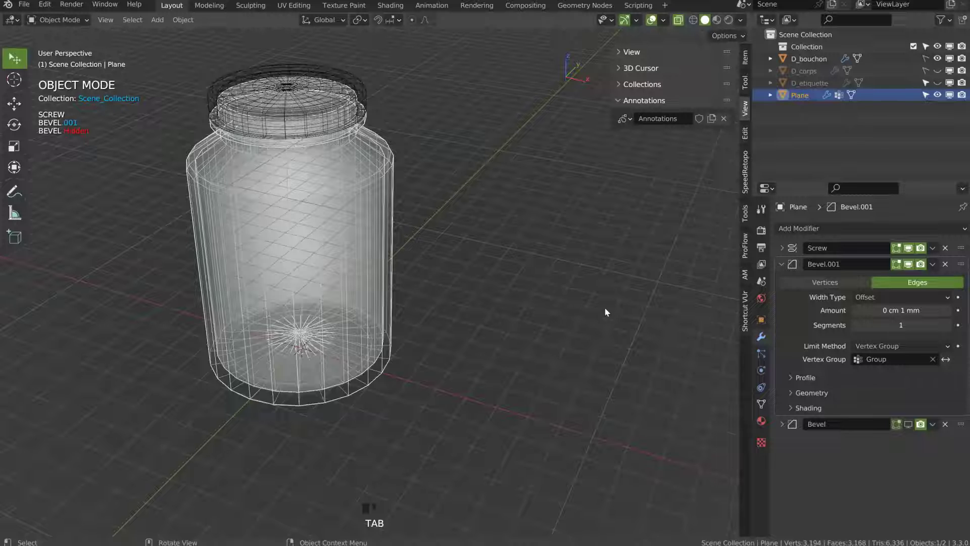
pyautogui.click(591, 333)
pyautogui.press('space')
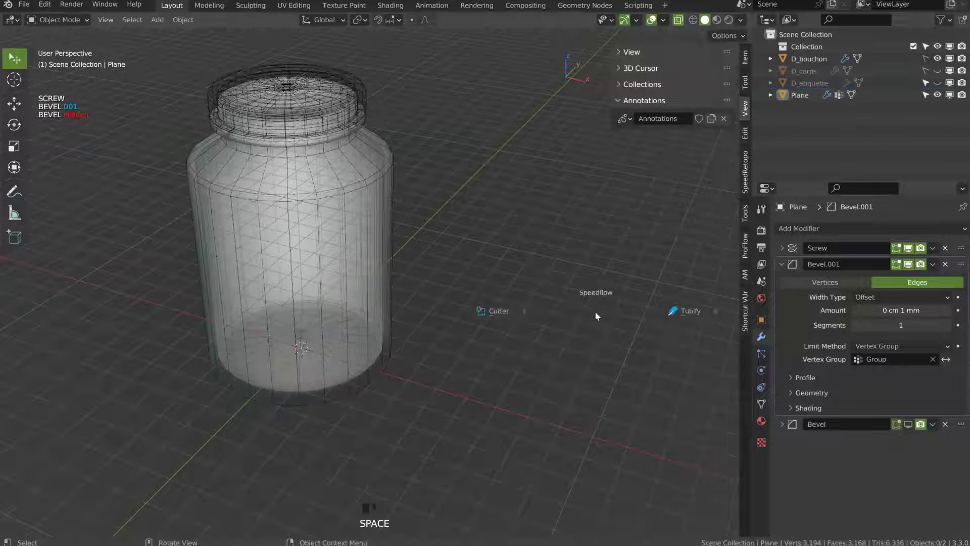
pyautogui.click(502, 314)
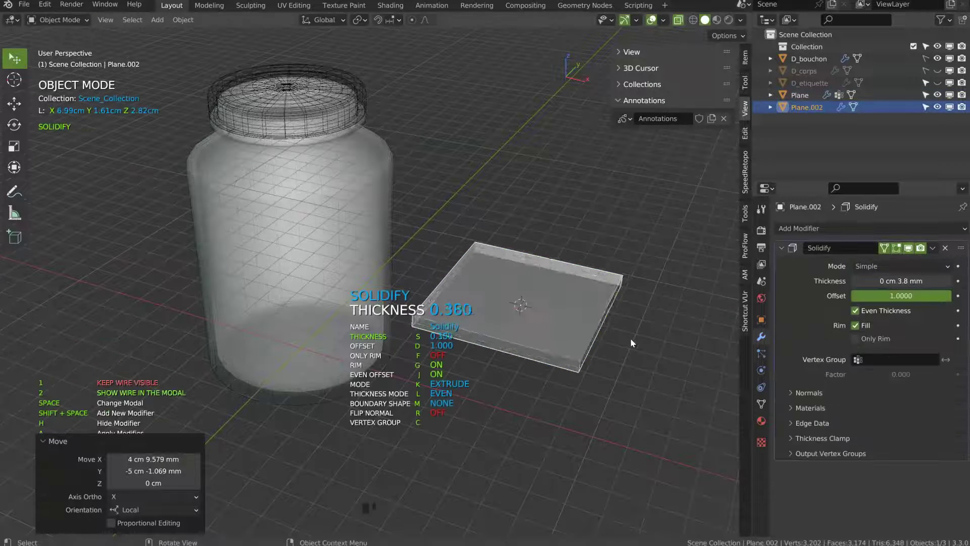
pyautogui.click(665, 308)
# - Vertex-bevel one corner of the test plane by 9.3 mm with 4 segments in Speedflow, and delete the plane
pyautogui.press('Tab')
pyautogui.click(591, 365)
pyautogui.press('space')
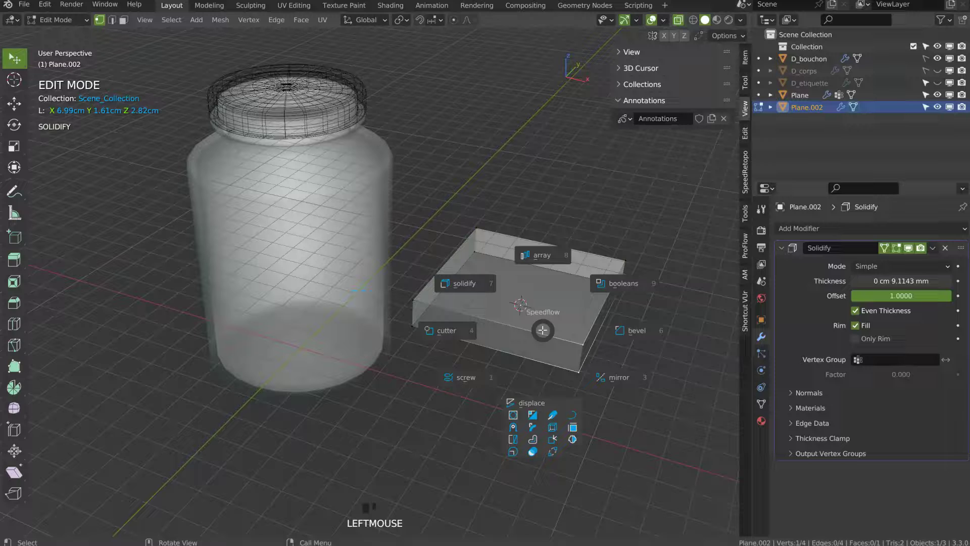
pyautogui.click(631, 330)
pyautogui.press('d')
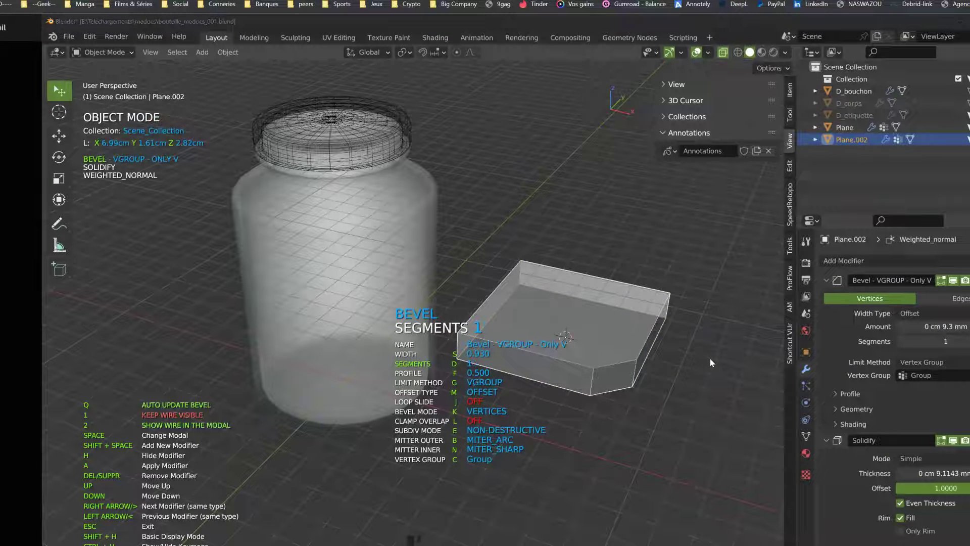
pyautogui.click(720, 366)
pyautogui.press('Escape')
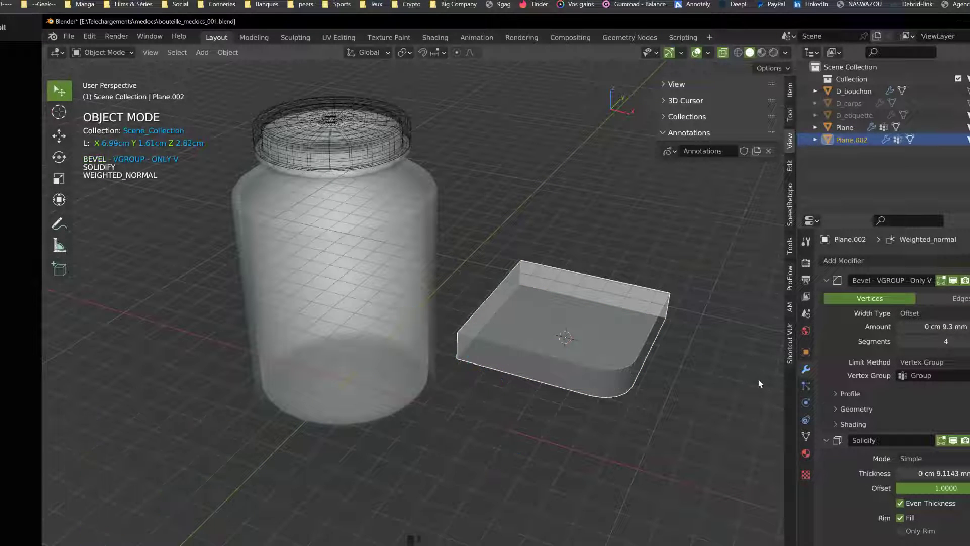
pyautogui.press('x')
pyautogui.click(574, 365)
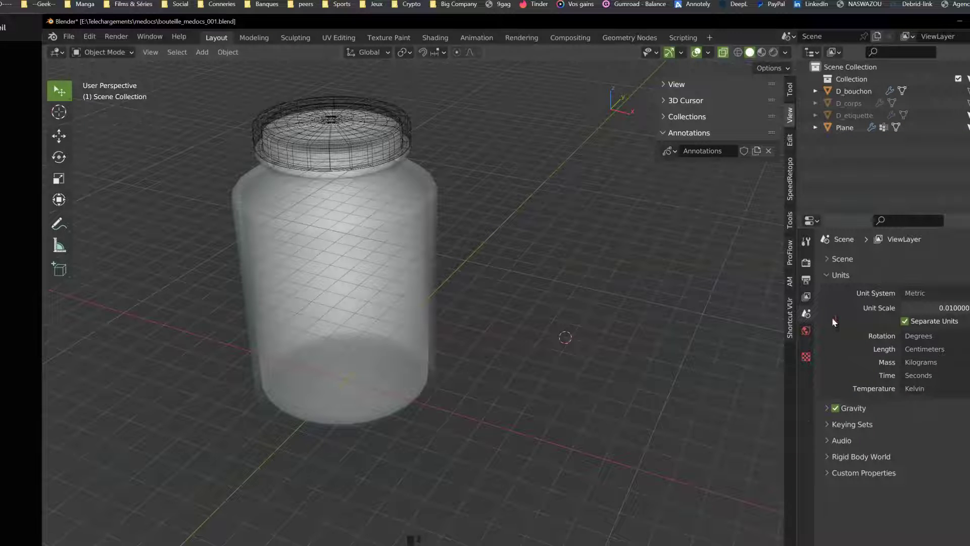
# - Enable Merge in the Screw modifier of the jar so the vertices at the centre of its base are joined
pyautogui.click(399, 195)
pyautogui.press('Tab')
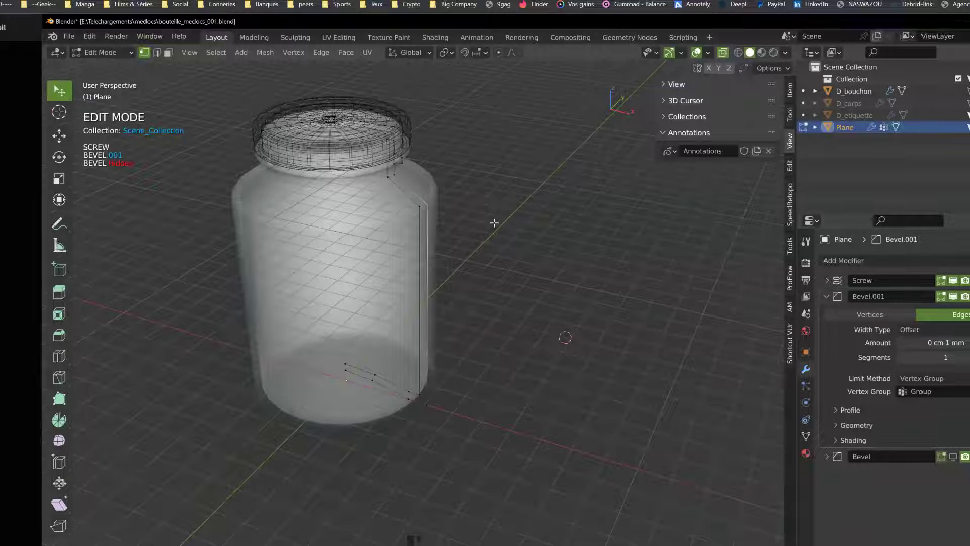
pyautogui.scroll(1, 455, 303)
pyautogui.press('Tab')
pyautogui.scroll(4, 423, 325)
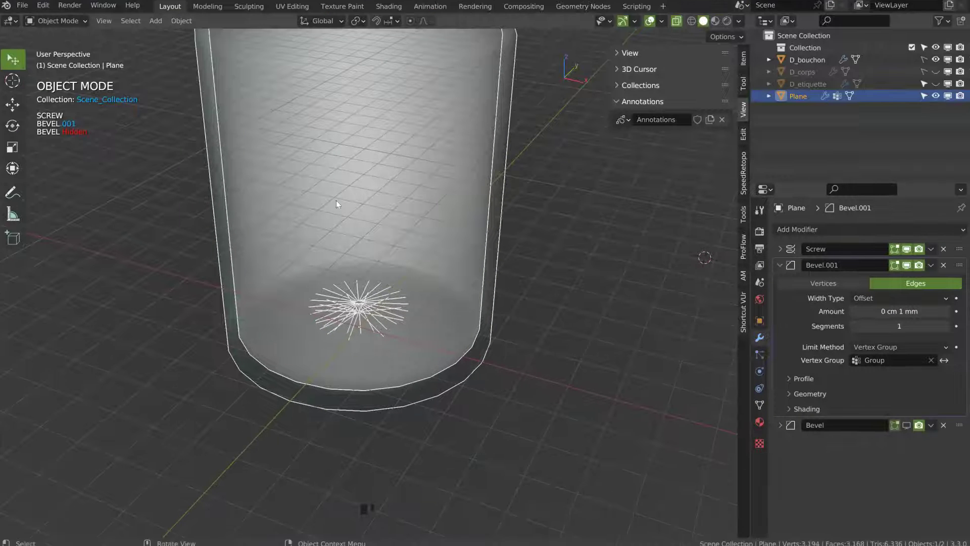
pyautogui.moveTo(408, 310)
pyautogui.mouseDown(button='middle')
pyautogui.moveTo(401, 320)
pyautogui.moveTo(417, 327)
pyautogui.mouseUp(button='middle')
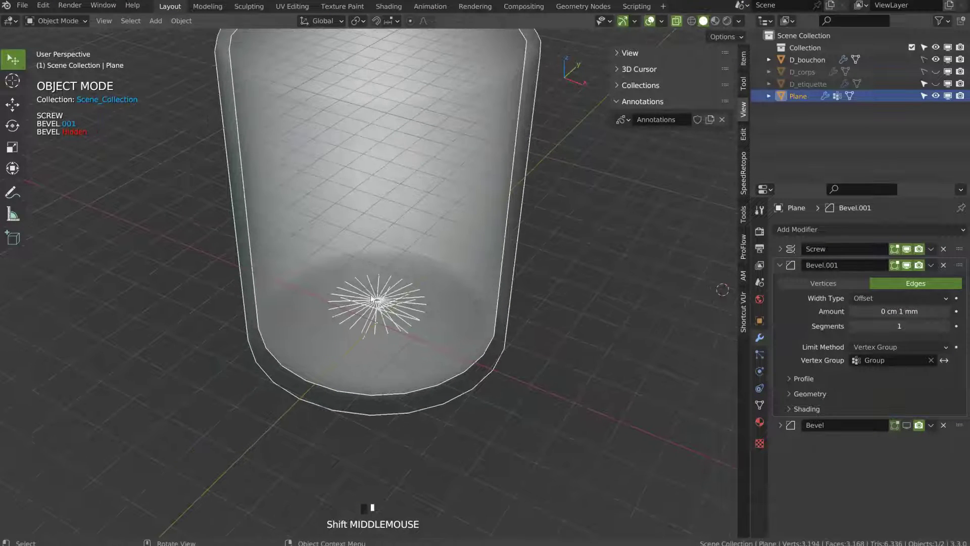
pyautogui.click(780, 249)
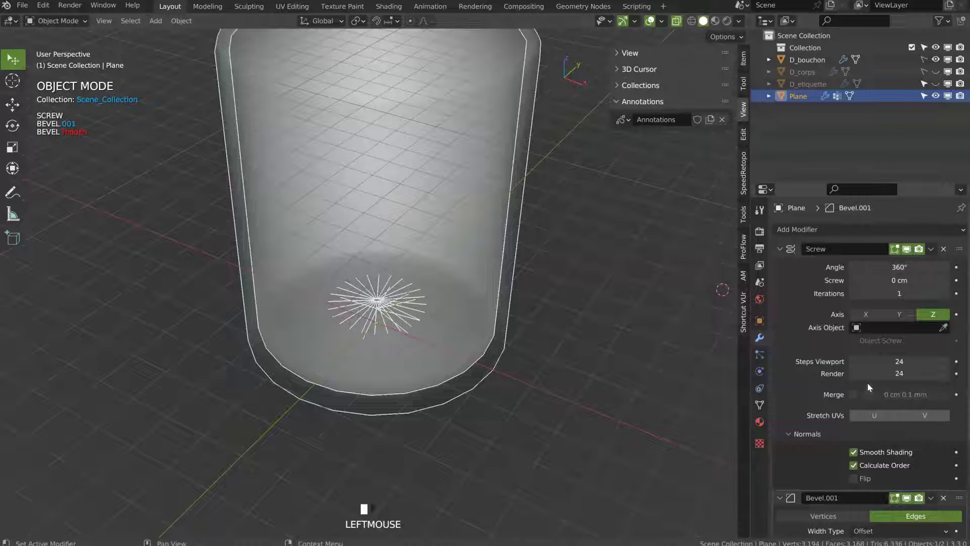
pyautogui.click(853, 394)
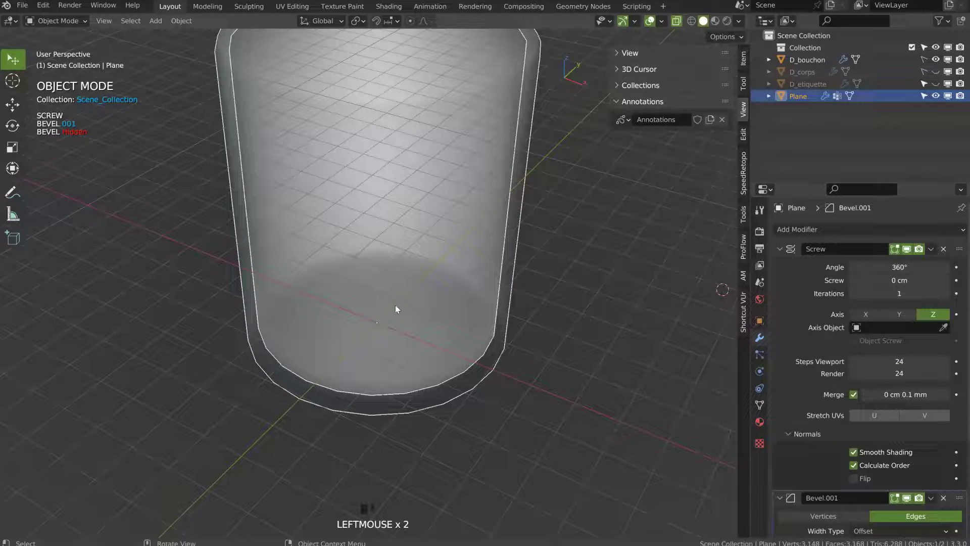
# - Show the wireframe overlay over the jar in Object Mode and turn off X-ray display
pyautogui.keyDown('shift'); pyautogui.moveTo(460, 296); pyautogui.dragTo(427, 263, button='middle'); pyautogui.keyUp('shift')
pyautogui.moveTo(452, 221)
pyautogui.mouseDown(button='middle')
pyautogui.moveTo(458, 248)
pyautogui.moveTo(463, 236)
pyautogui.mouseUp(button='middle')
pyautogui.press('Tab')
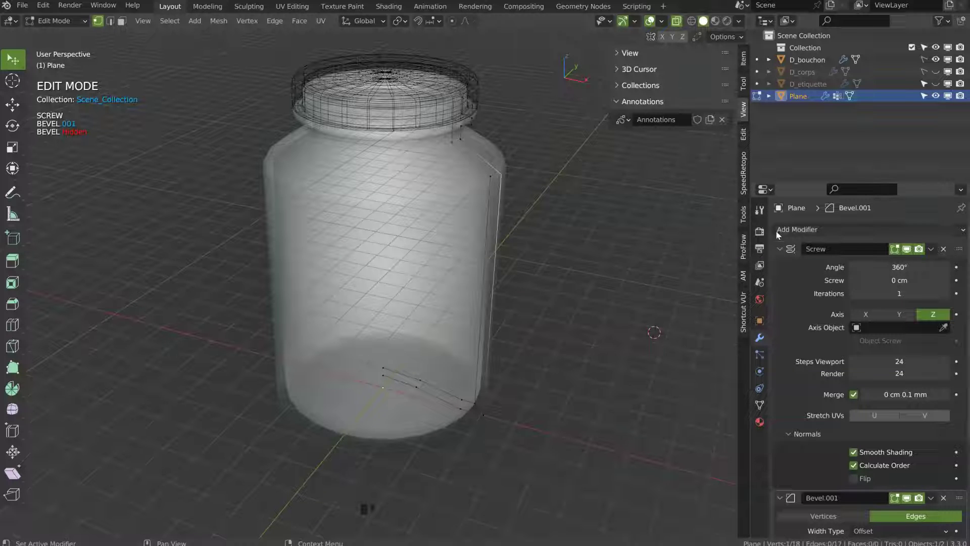
pyautogui.click(780, 249)
pyautogui.press('Tab')
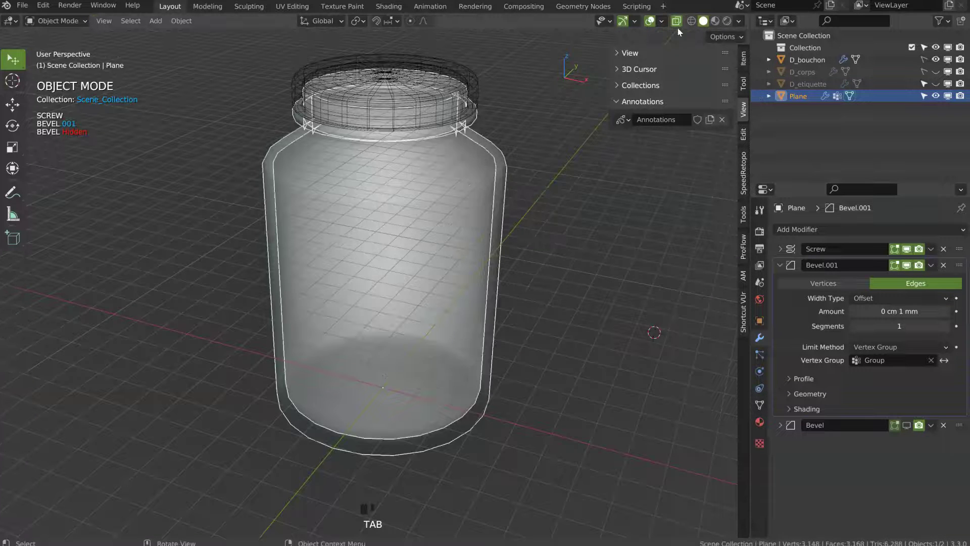
pyautogui.click(661, 21)
pyautogui.click(586, 238)
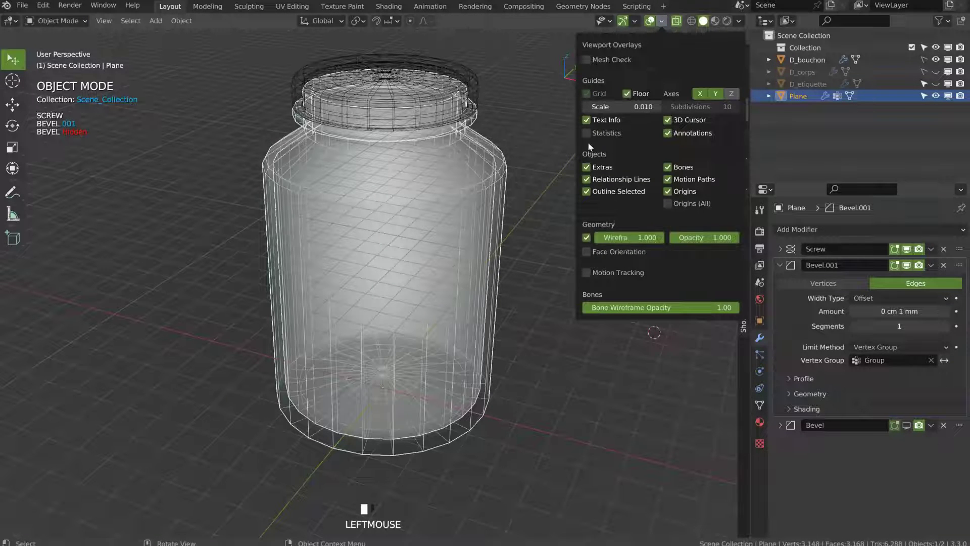
pyautogui.keyDown('shift'); pyautogui.moveTo(495, 174); pyautogui.dragTo(499, 225, button='middle'); pyautogui.keyUp('shift')
pyautogui.press('Tab')
pyautogui.click(411, 192)
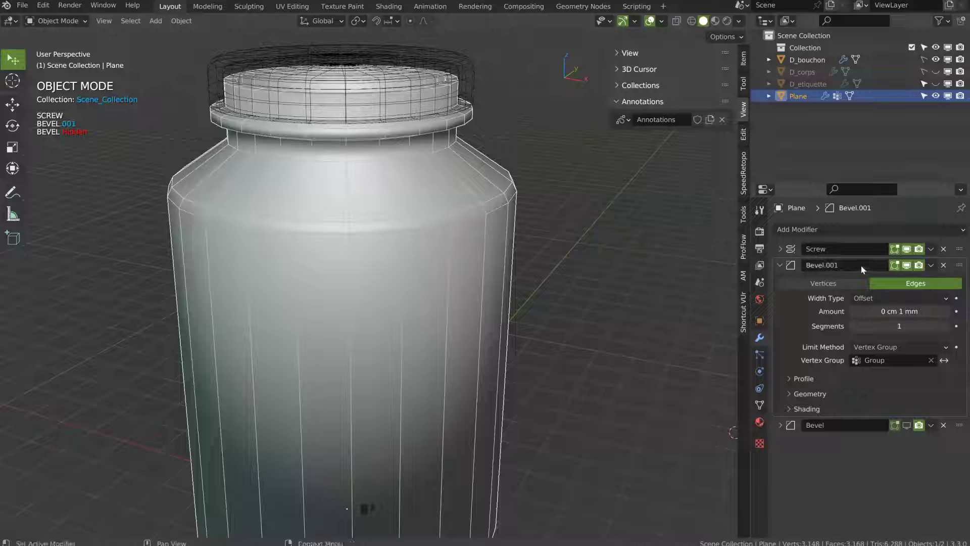
# - Set the Bevel.001 shoulder bevel to 7.8 mm with 5 segments and a profile shape of 0.64
pyautogui.keyDown('shift'); pyautogui.moveTo(900, 311); pyautogui.dragTo(898, 326); pyautogui.keyUp('shift')
pyautogui.click(791, 379)
pyautogui.moveTo(908, 414)
pyautogui.mouseDown()
pyautogui.moveTo(947, 416)
pyautogui.moveTo(924, 417)
pyautogui.mouseUp()
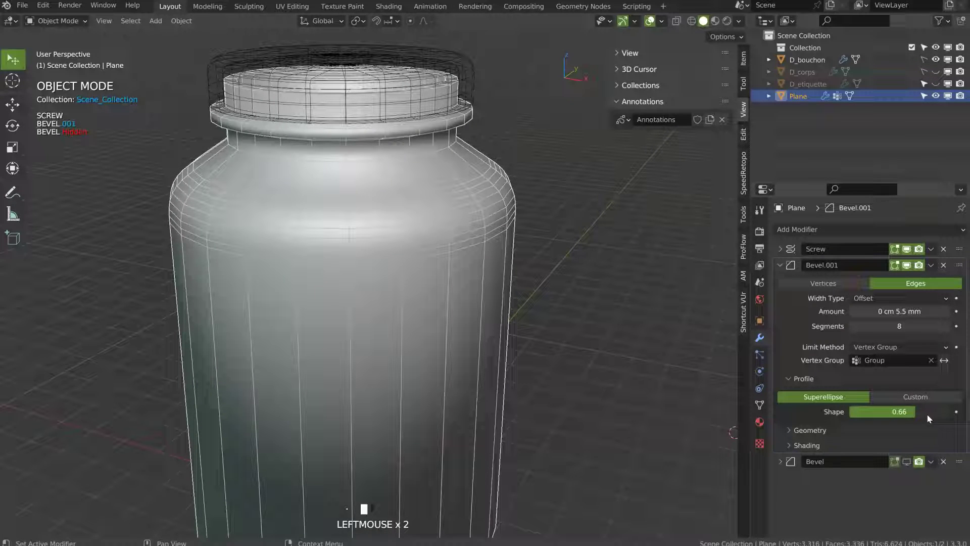
pyautogui.keyDown('shift'); pyautogui.moveTo(894, 326); pyautogui.dragTo(905, 313); pyautogui.keyUp('shift')
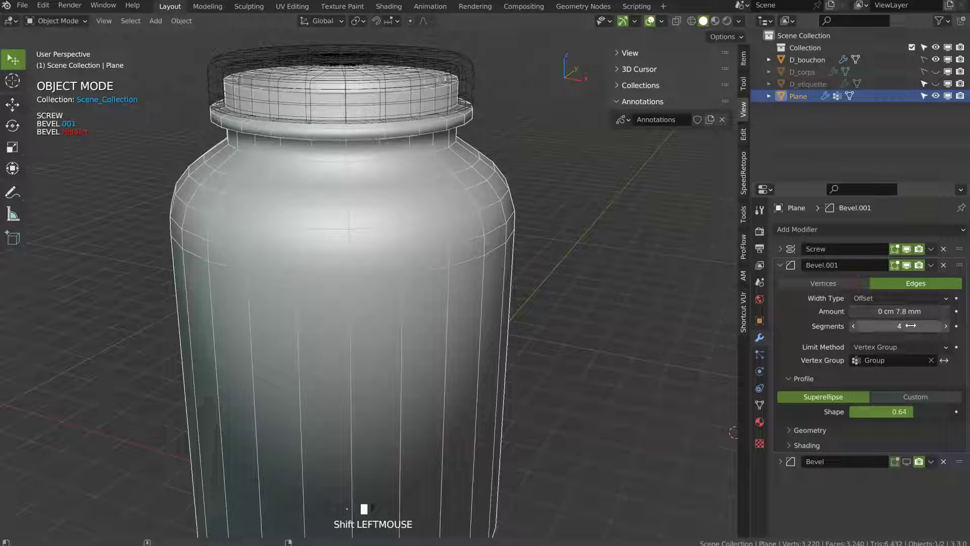
pyautogui.click(946, 326)
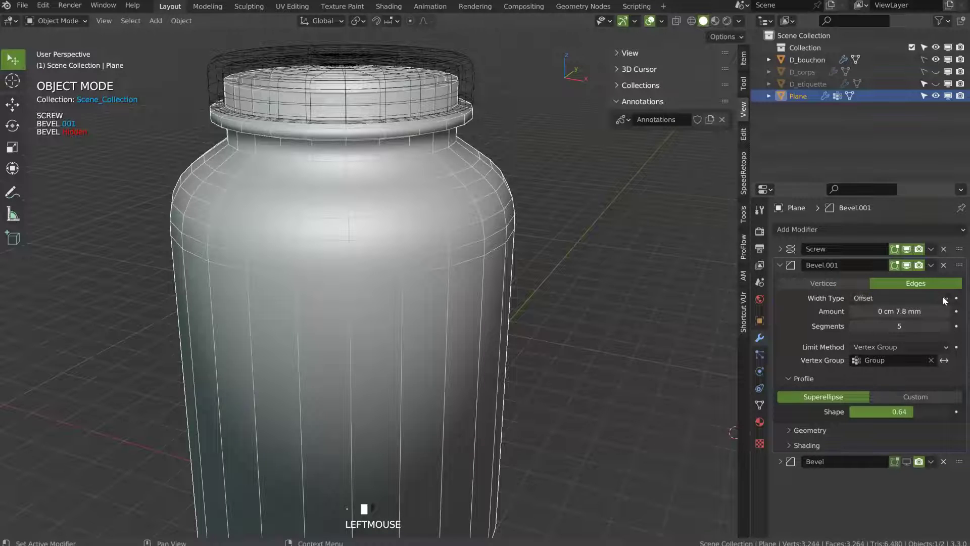
pyautogui.moveTo(457, 248); pyautogui.dragTo(422, 199, button='middle')
pyautogui.scroll(-3, 491, 223)
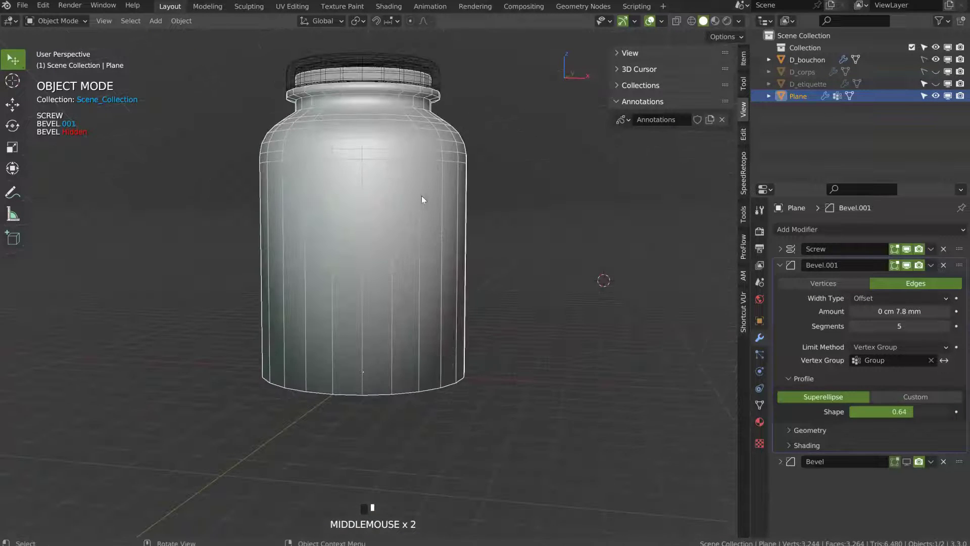
# - Select the profile's outer bottom-corner vertex at the jar's base in Edit Mode
pyautogui.moveTo(435, 123); pyautogui.dragTo(411, 185, button='middle')
pyautogui.moveTo(452, 147); pyautogui.dragTo(407, 293, button='middle')
pyautogui.press('Tab')
pyautogui.click(550, 377)
pyautogui.click(547, 328)
pyautogui.moveTo(547, 328); pyautogui.dragTo(506, 308, button='middle')
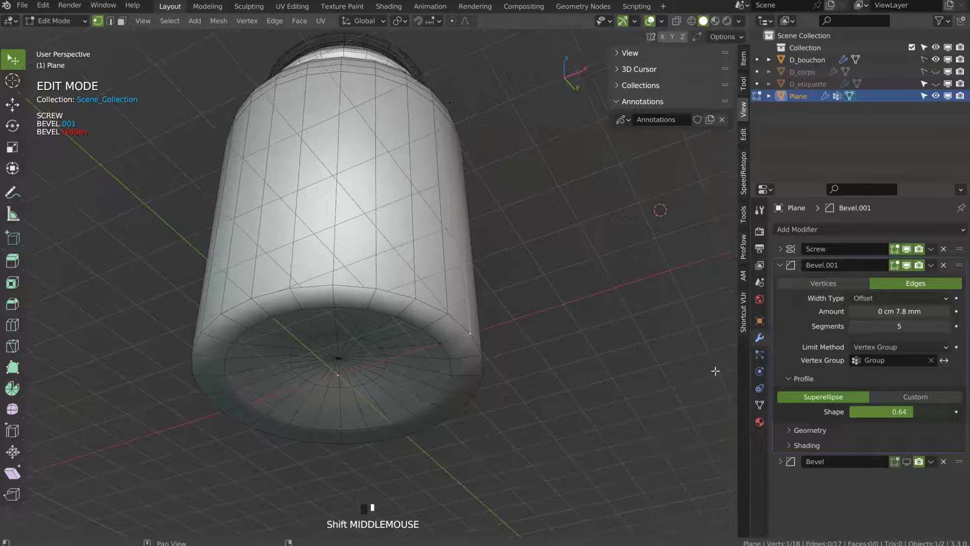
# - Try assigning the selected base vertex to the existing vertex group Group, and remove it again
pyautogui.click(759, 405)
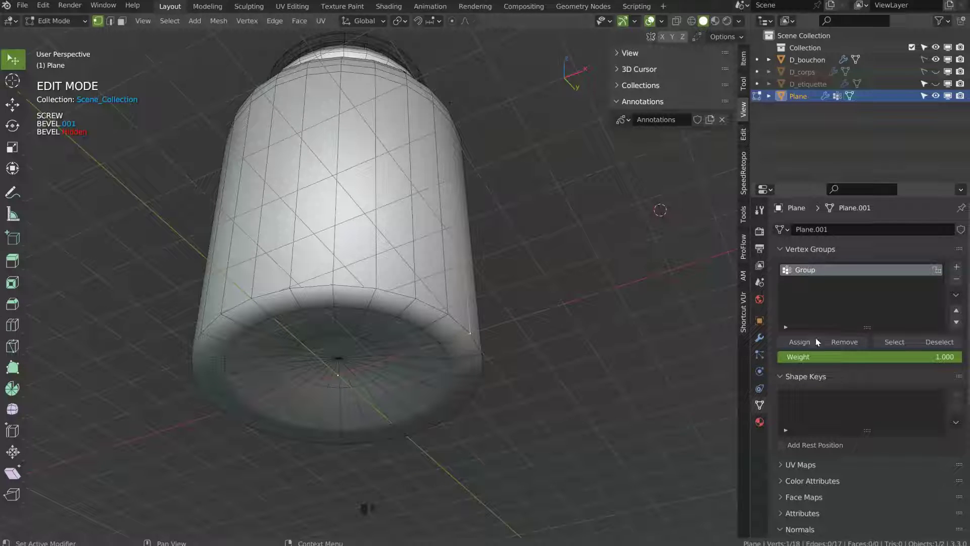
pyautogui.click(802, 343)
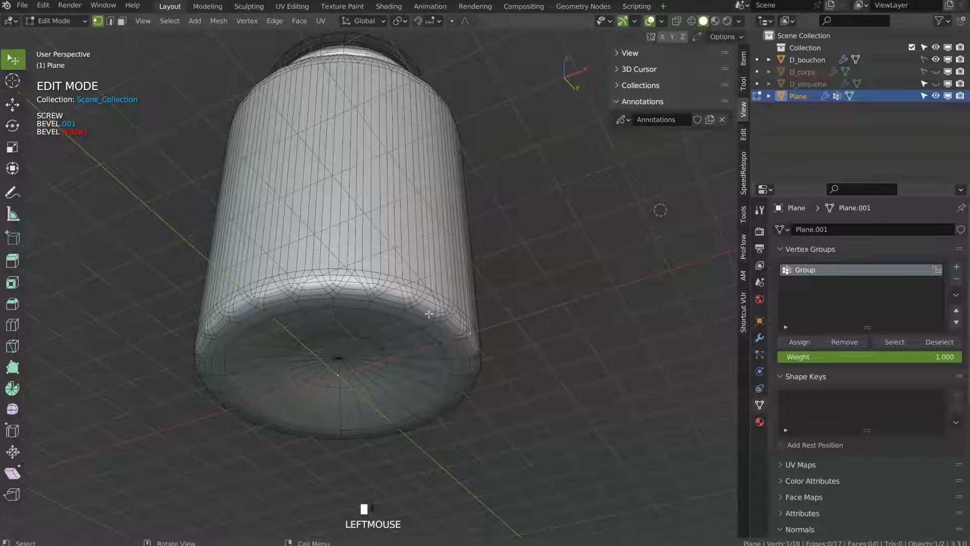
pyautogui.moveTo(459, 341); pyautogui.dragTo(458, 330, button='middle')
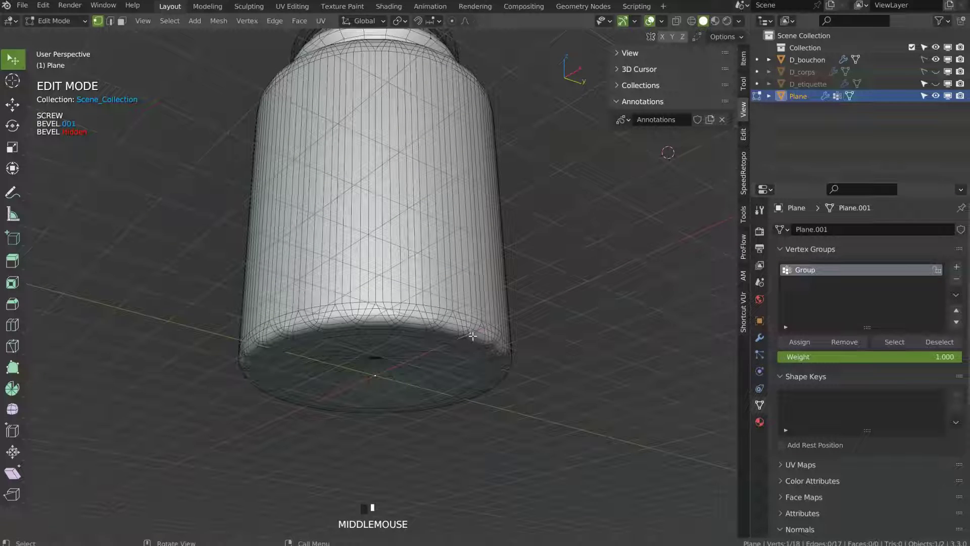
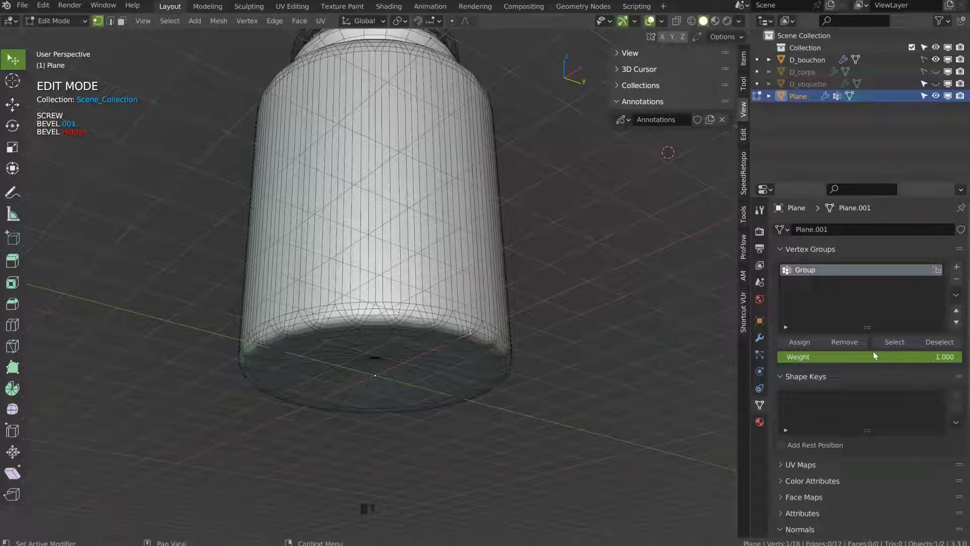
pyautogui.click(844, 342)
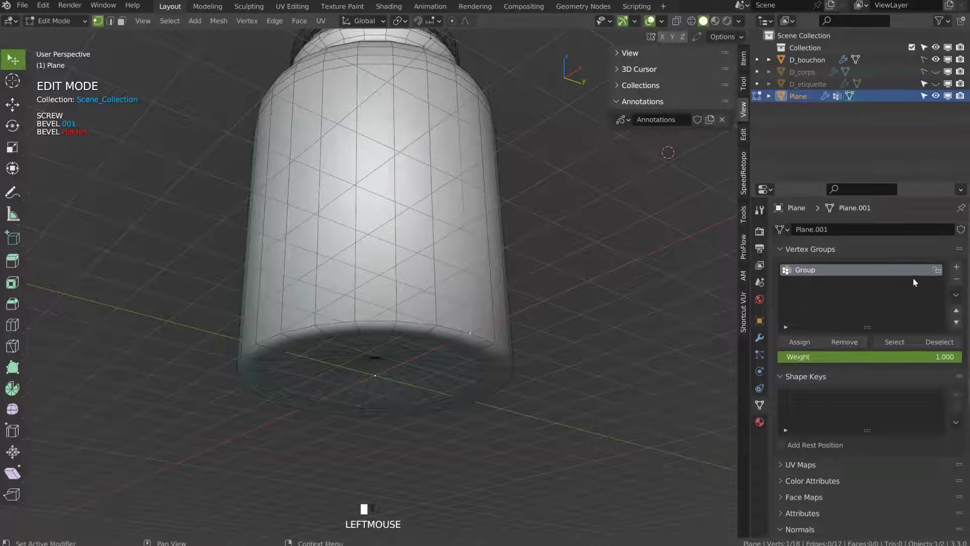
# - Assign the base vertex to a new vertex group, and limit a duplicate of Bevel.001 to Group.001
pyautogui.click(956, 266)
pyautogui.click(795, 343)
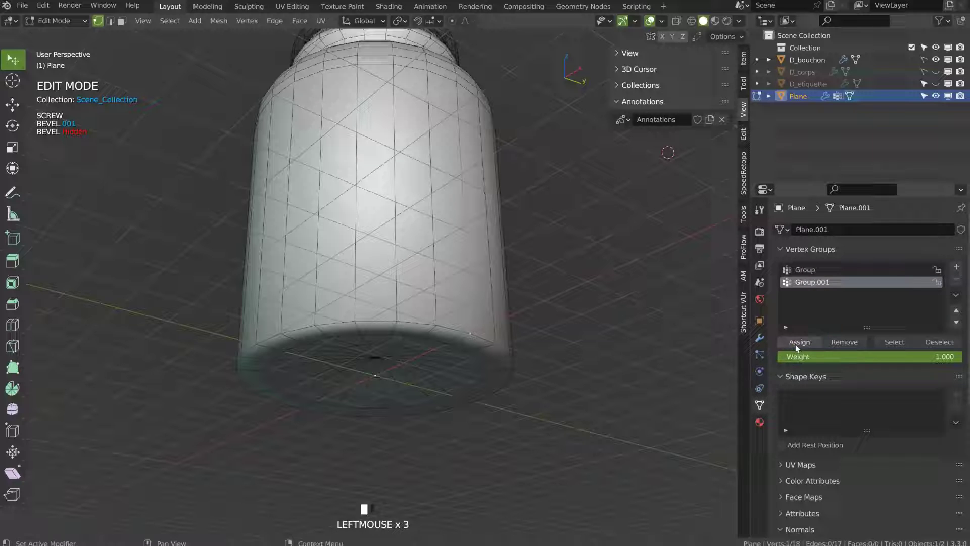
pyautogui.click(759, 338)
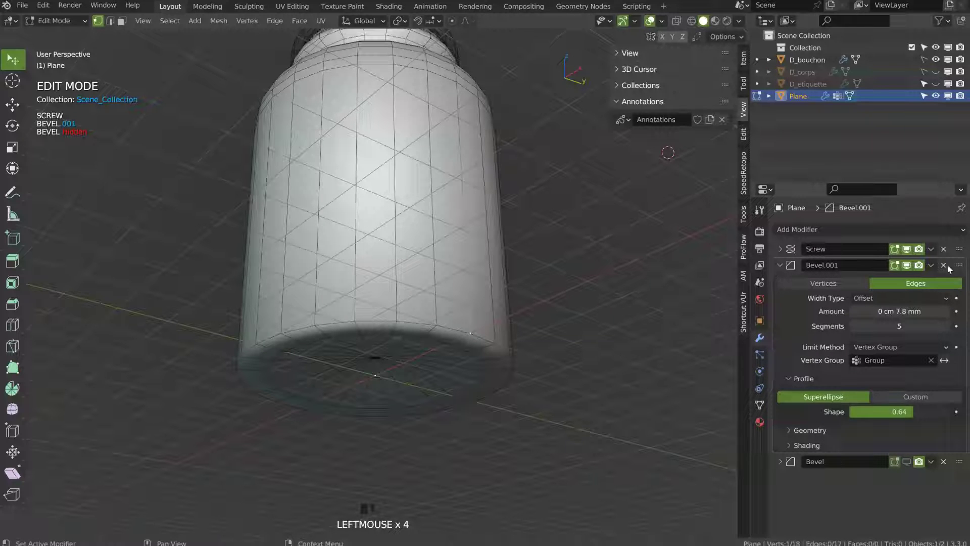
pyautogui.click(931, 266)
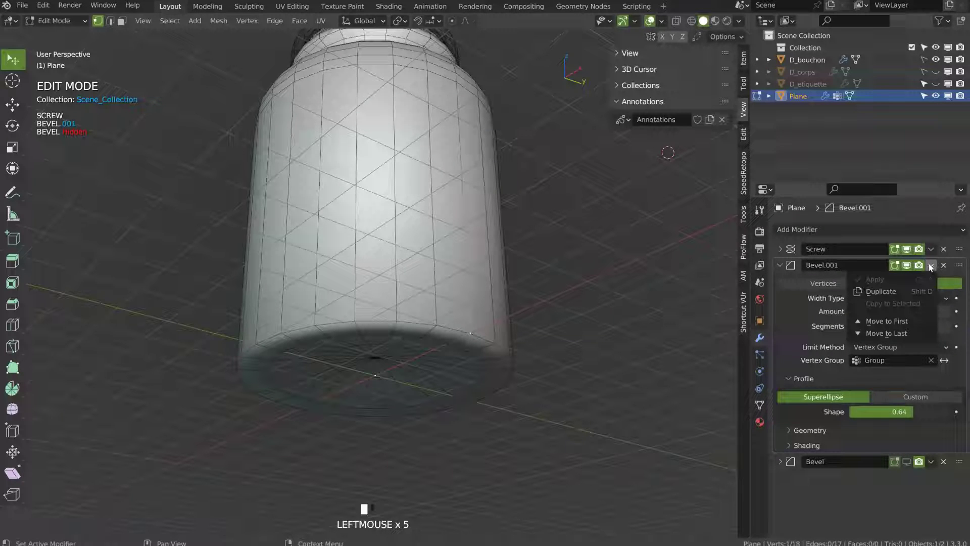
pyautogui.click(879, 291)
pyautogui.moveTo(890, 493); pyautogui.dragTo(889, 365, button='middle')
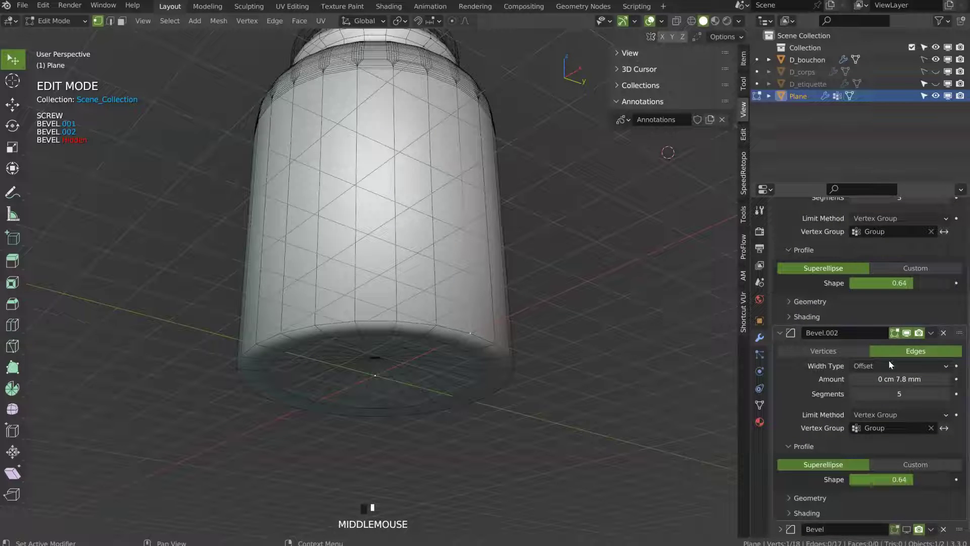
pyautogui.click(854, 430)
pyautogui.click(845, 319)
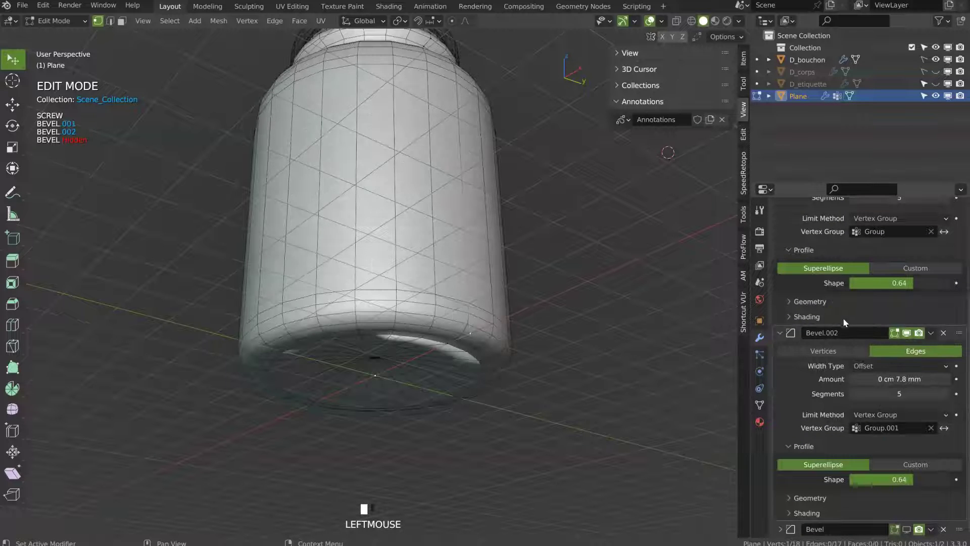
# - Set the Bevel.002 base bevel to an amount of 3.7 mm with 4 segments
pyautogui.keyDown('shift'); pyautogui.moveTo(879, 379); pyautogui.dragTo(862, 378); pyautogui.keyUp('shift')
pyautogui.click(855, 393)
pyautogui.moveTo(444, 293); pyautogui.dragTo(467, 376, button='middle')
pyautogui.keyDown('shift'); pyautogui.moveTo(467, 376); pyautogui.dragTo(465, 313, button='middle'); pyautogui.keyUp('shift')
pyautogui.moveTo(464, 313); pyautogui.dragTo(437, 317, button='middle')
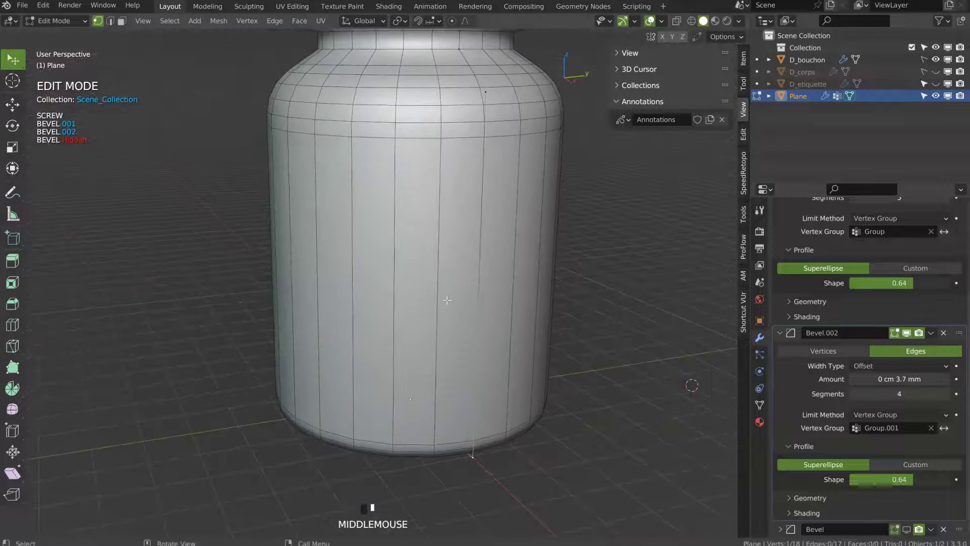
# - Select the outer profile vertex where the neck meets the shoulder and assign it to a new vertex group
pyautogui.keyDown('shift'); pyautogui.moveTo(455, 162); pyautogui.dragTo(485, 261, button='middle'); pyautogui.keyUp('shift')
pyautogui.click(446, 158)
pyautogui.moveTo(447, 163); pyautogui.dragTo(551, 192, button='middle')
pyautogui.keyDown('ctrl'); pyautogui.moveTo(551, 192); pyautogui.dragTo(611, 259, button='middle'); pyautogui.keyUp('ctrl')
pyautogui.click(760, 406)
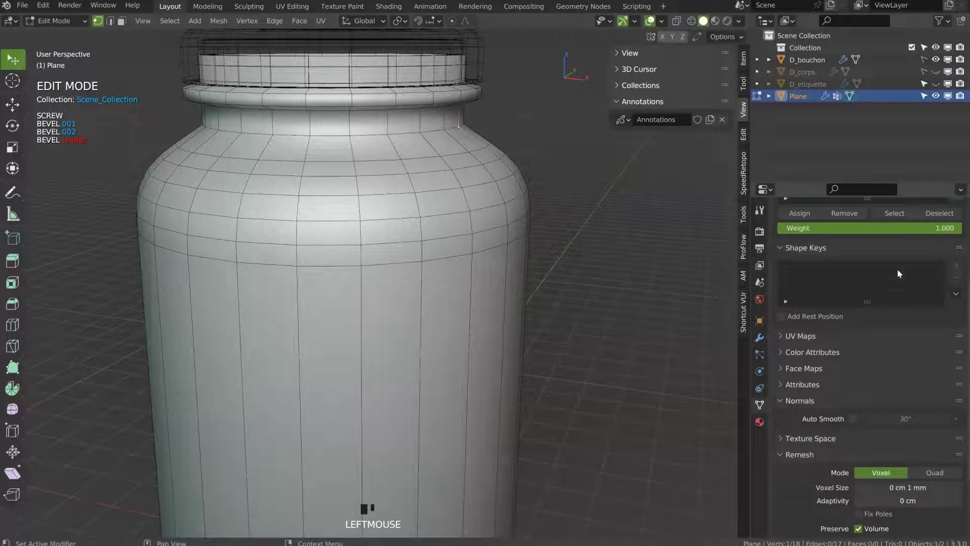
pyautogui.moveTo(898, 269); pyautogui.dragTo(897, 398, button='middle')
pyautogui.click(956, 266)
pyautogui.click(805, 343)
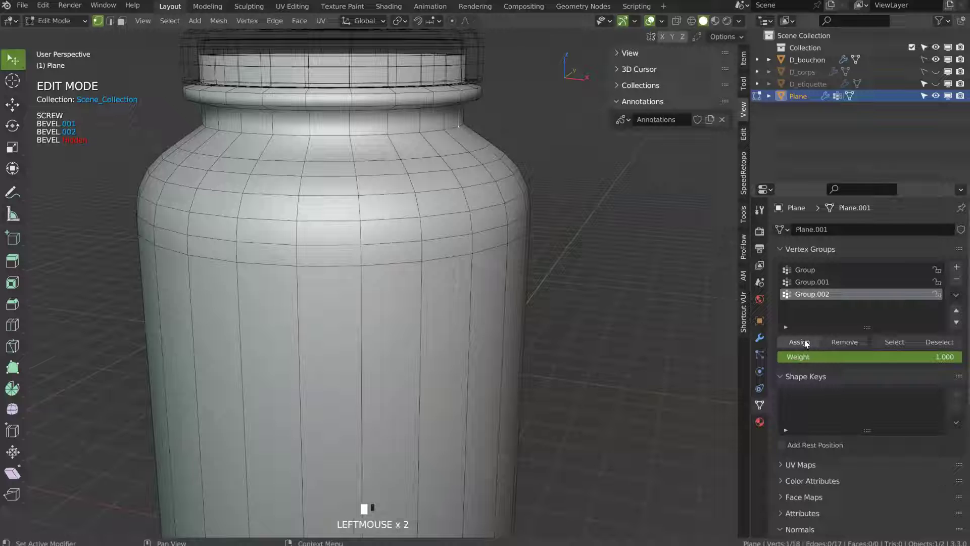
# - Duplicate the Bevel.002 modifier and limit the copy to the vertex group Group.002
pyautogui.click(759, 338)
pyautogui.click(780, 265)
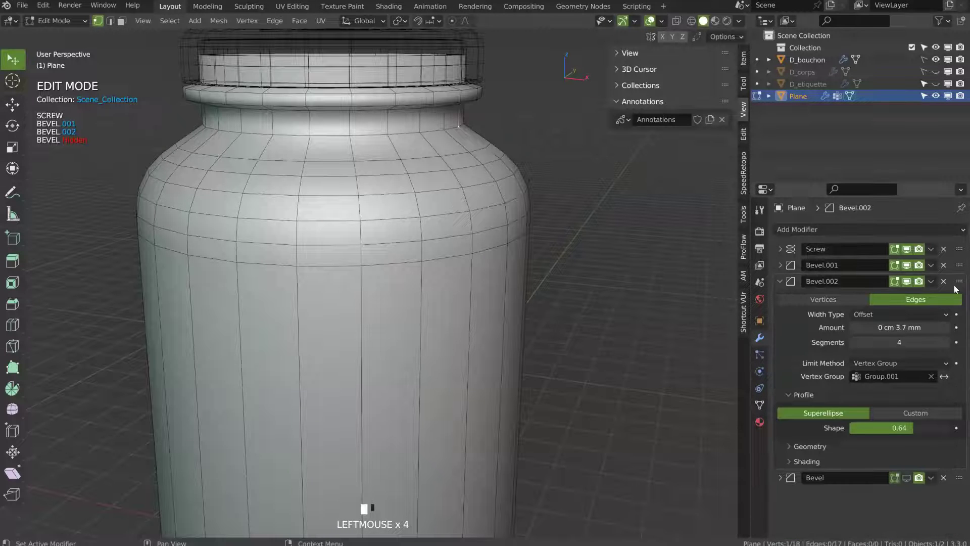
pyautogui.click(930, 281)
pyautogui.click(881, 307)
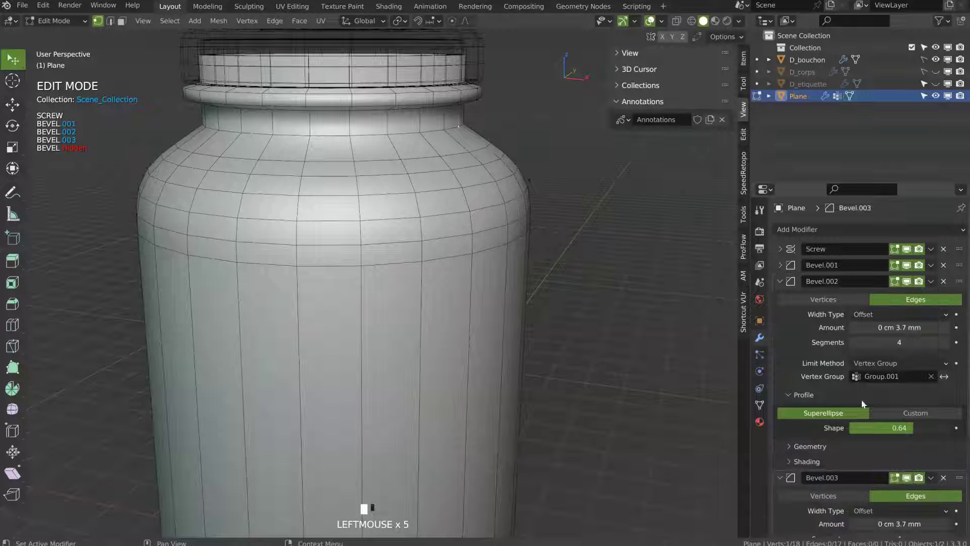
pyautogui.moveTo(862, 400); pyautogui.dragTo(862, 255, button='middle')
pyautogui.click(884, 427)
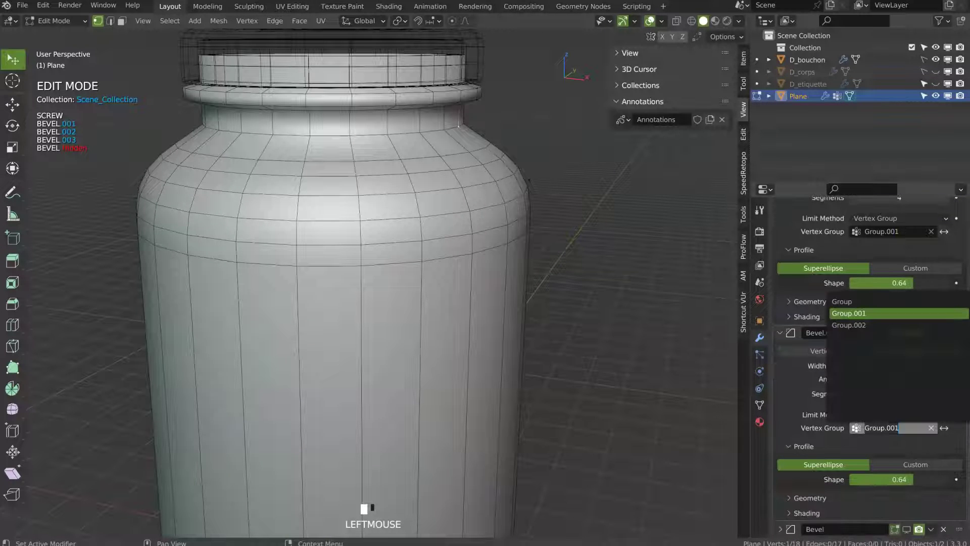
pyautogui.click(848, 325)
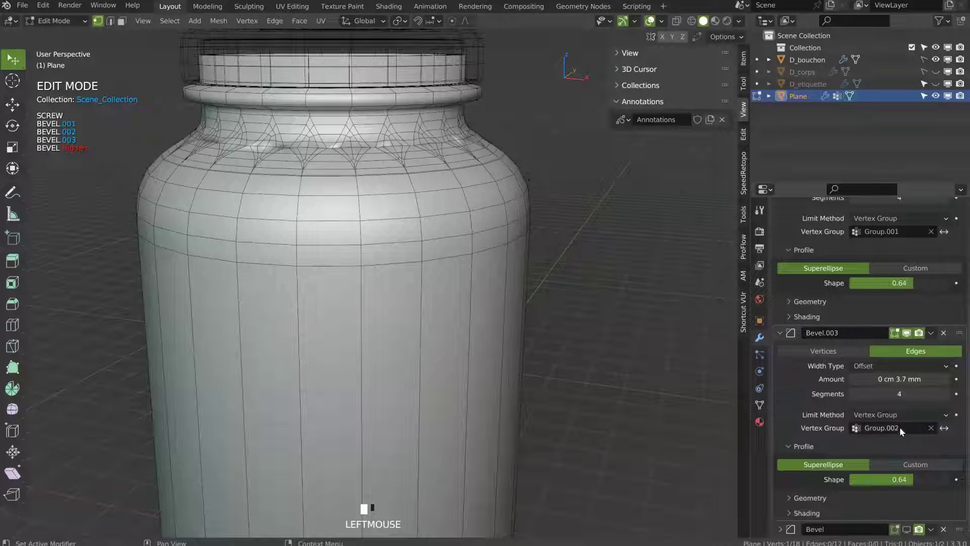
# - Move Bevel.003 up the modifier stack to sit directly after the Screw modifier, before Bevel.001
pyautogui.click(958, 332)
pyautogui.moveTo(911, 200); pyautogui.dragTo(911, 316, button='middle')
pyautogui.click(931, 255)
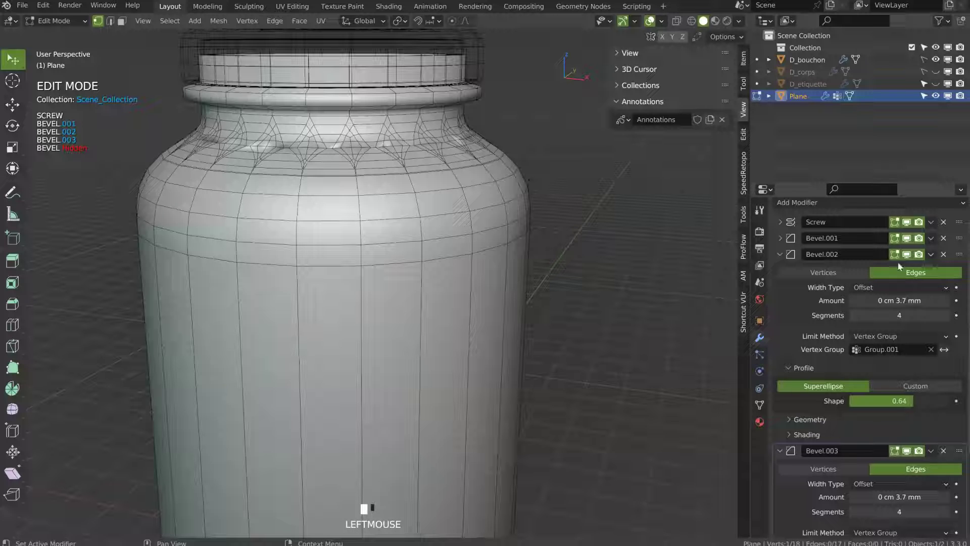
pyautogui.click(778, 255)
pyautogui.moveTo(959, 297); pyautogui.dragTo(962, 267)
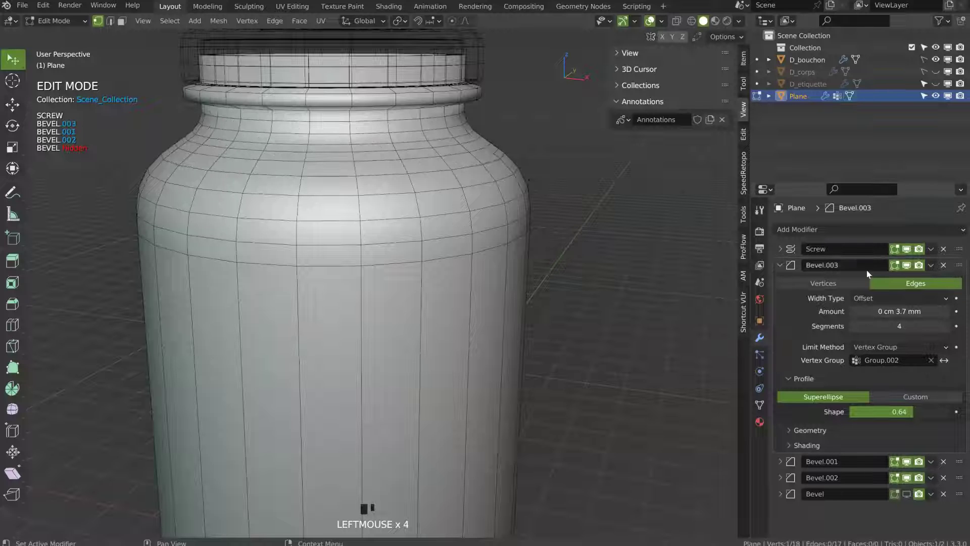
# - Set the Bevel.003 neck bevel to an amount of 1.5 mm with 2 segments
pyautogui.keyDown('shift'); pyautogui.moveTo(904, 310); pyautogui.dragTo(884, 312); pyautogui.keyUp('shift')
pyautogui.click(854, 327)
pyautogui.click(933, 327)
pyautogui.click(854, 327)
pyautogui.click(854, 327)
pyautogui.moveTo(485, 235); pyautogui.dragTo(480, 212, button='middle')
pyautogui.scroll(-2, 464, 242)
pyautogui.keyDown('shift'); pyautogui.moveTo(440, 283); pyautogui.dragTo(449, 161, button='middle'); pyautogui.keyUp('shift')
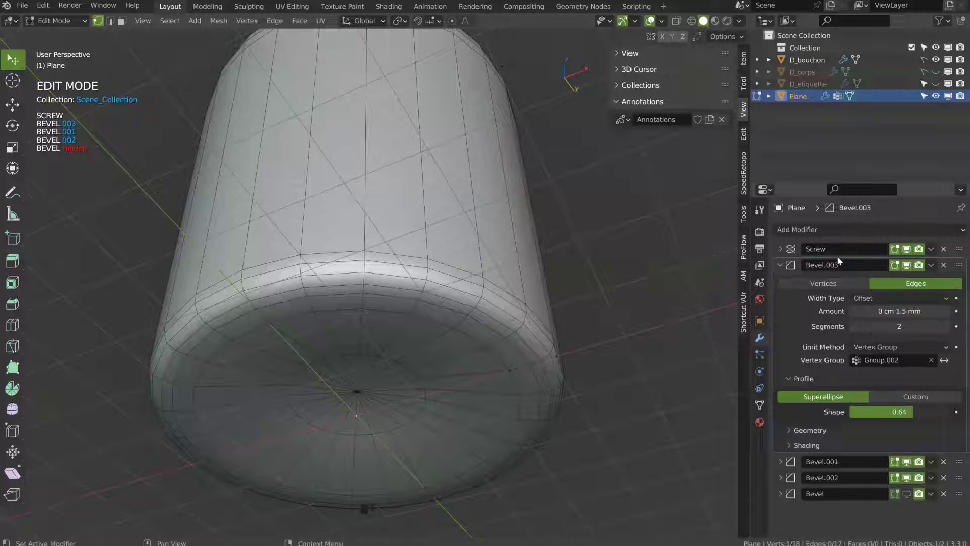
# - Select the inner profile vertex at the jar's shoulder and assign it to the vertex group Group
pyautogui.click(779, 266)
pyautogui.moveTo(468, 228); pyautogui.dragTo(494, 303, button='middle')
pyautogui.press('Tab')
pyautogui.moveTo(450, 250); pyautogui.dragTo(731, 286, button='middle')
pyautogui.click(504, 227)
pyautogui.click(759, 404)
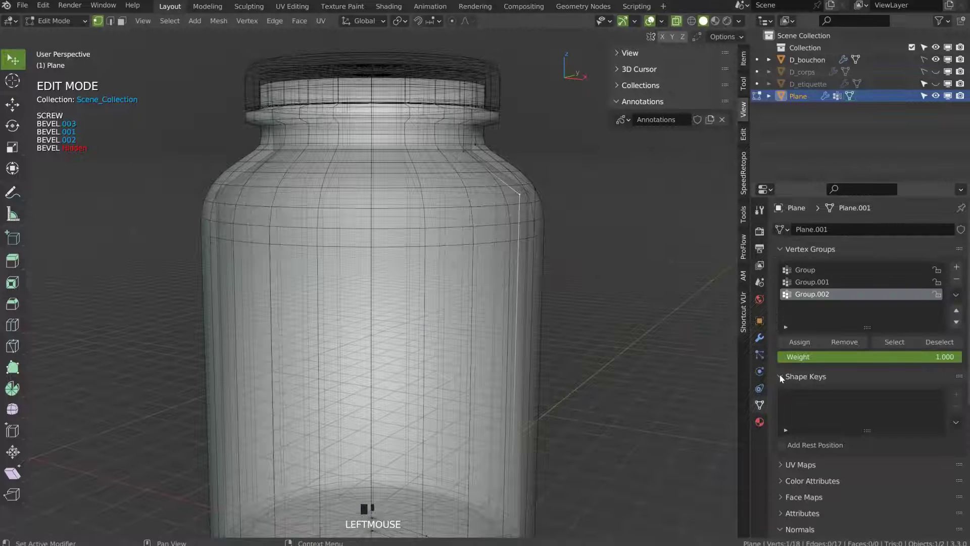
pyautogui.click(815, 271)
pyautogui.click(799, 344)
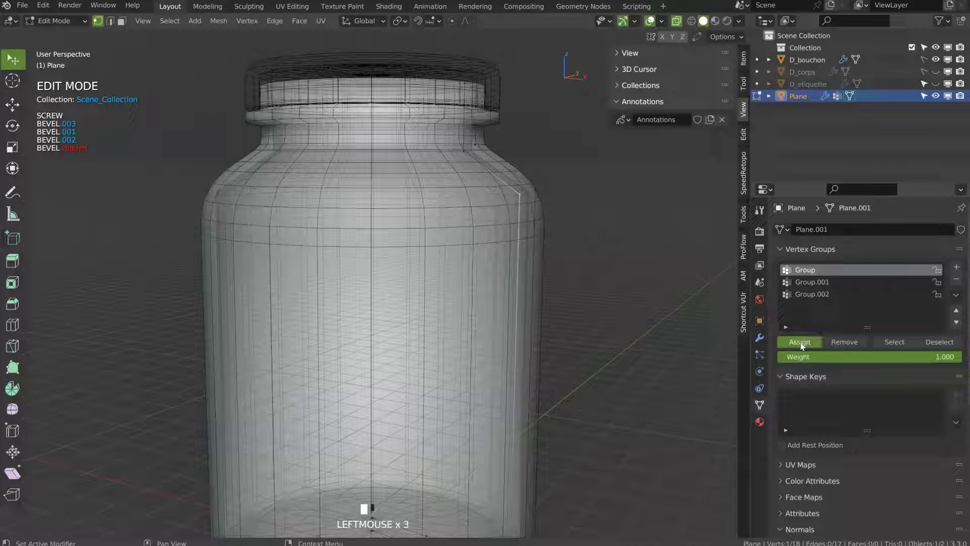
# - Assign the inner profile vertex where the neck meets the shoulder to Group.001, and move the Bevel.002 modifier above Bevel.001
pyautogui.moveTo(465, 215); pyautogui.dragTo(493, 177, button='middle')
pyautogui.keyDown('shift'); pyautogui.moveTo(493, 177); pyautogui.dragTo(458, 226, button='middle'); pyautogui.keyUp('shift')
pyautogui.click(462, 239)
pyautogui.moveTo(517, 268); pyautogui.dragTo(487, 247, button='middle')
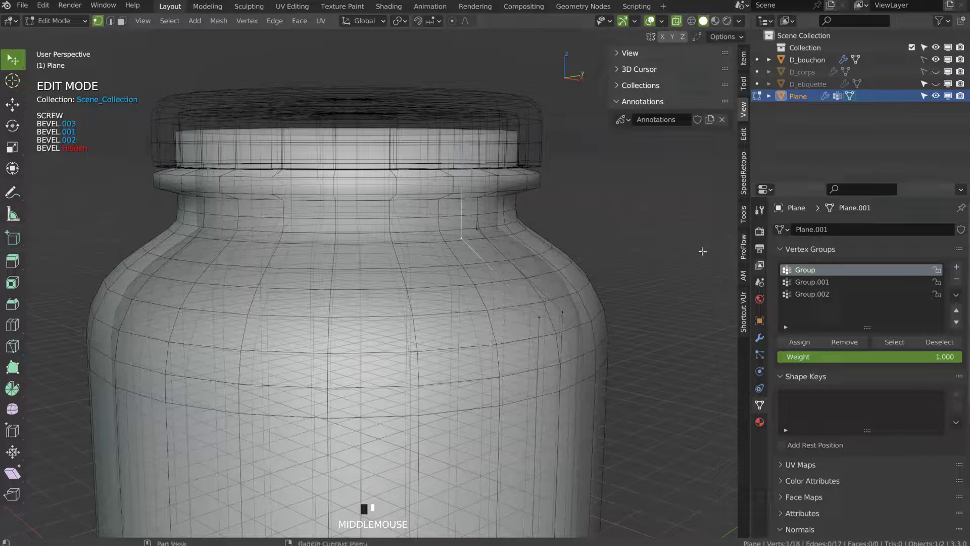
pyautogui.click(812, 282)
pyautogui.click(801, 343)
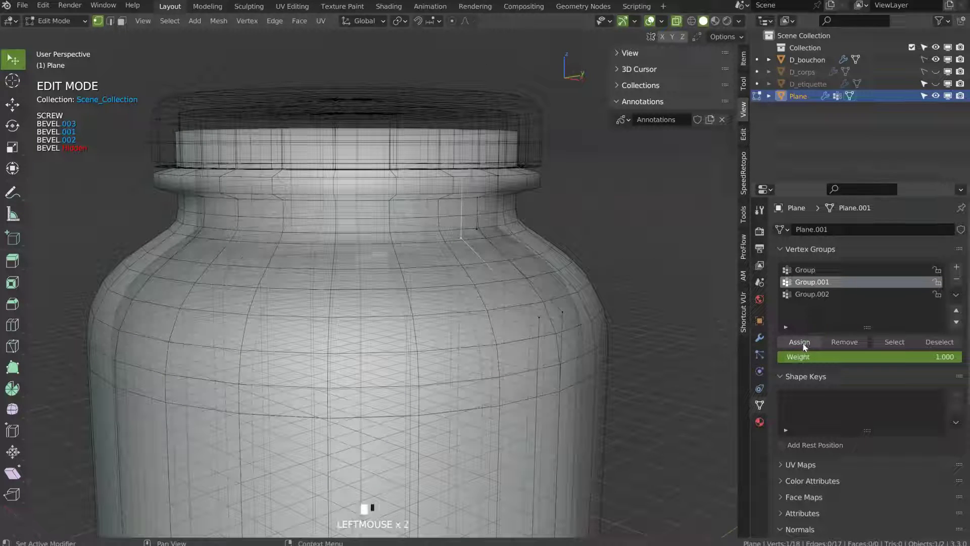
pyautogui.click(759, 337)
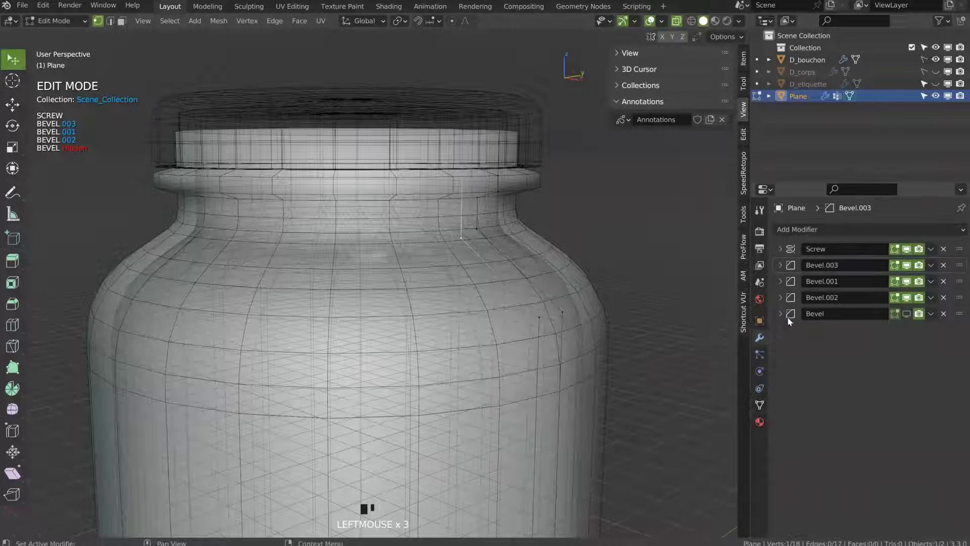
pyautogui.moveTo(960, 298); pyautogui.dragTo(960, 283)
# - Clip the view to one side of the jar's upper half and examine the inner wall's neck and shoulder bevels
pyautogui.moveTo(465, 314); pyautogui.dragTo(469, 257, button='middle')
pyautogui.press('Tab')
pyautogui.hotkey('alt', 'b')
pyautogui.moveTo(584, 137); pyautogui.dragTo(463, 317)
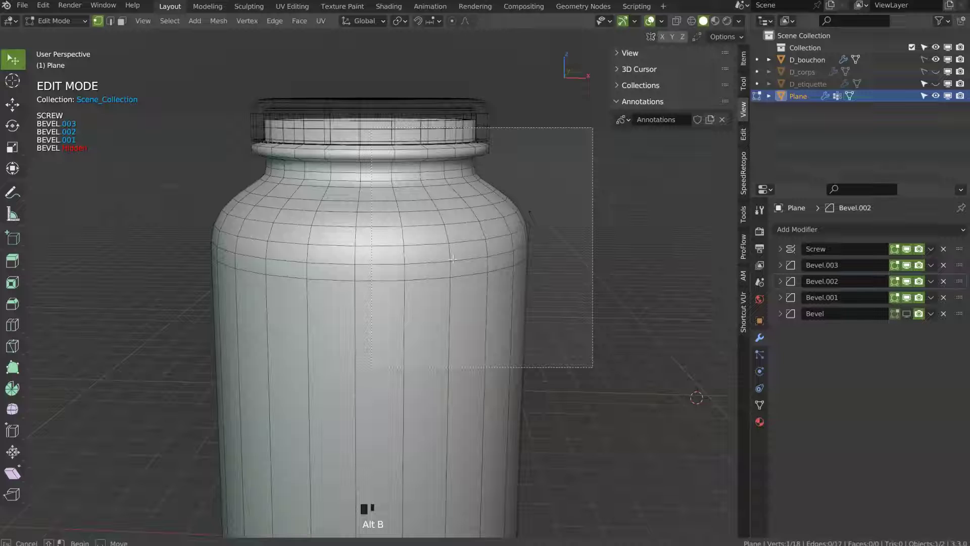
pyautogui.moveTo(424, 352); pyautogui.dragTo(371, 368)
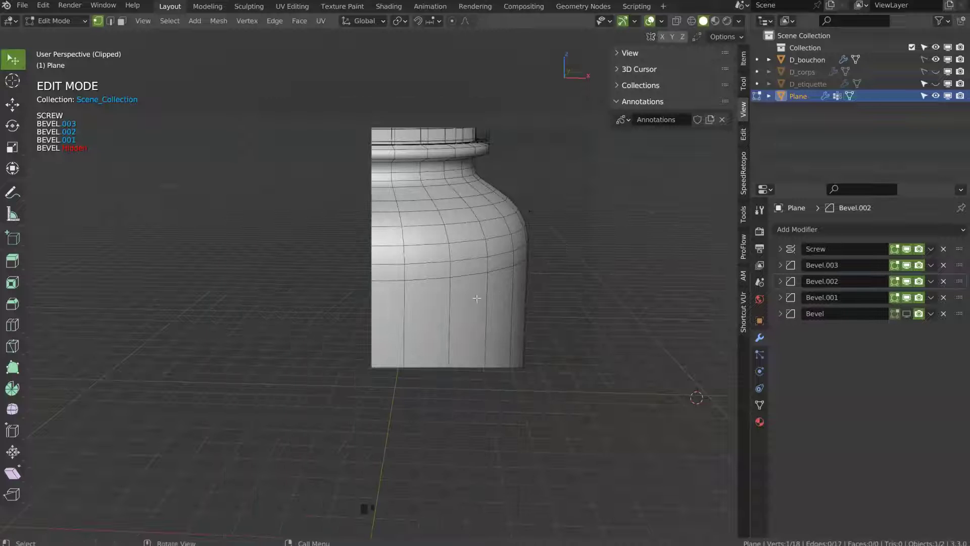
pyautogui.moveTo(483, 279)
pyautogui.mouseDown(button='middle')
pyautogui.moveTo(545, 267)
pyautogui.moveTo(503, 260)
pyautogui.moveTo(497, 229)
pyautogui.moveTo(480, 267)
pyautogui.mouseUp(button='middle')
pyautogui.moveTo(376, 218); pyautogui.dragTo(519, 133, button='middle')
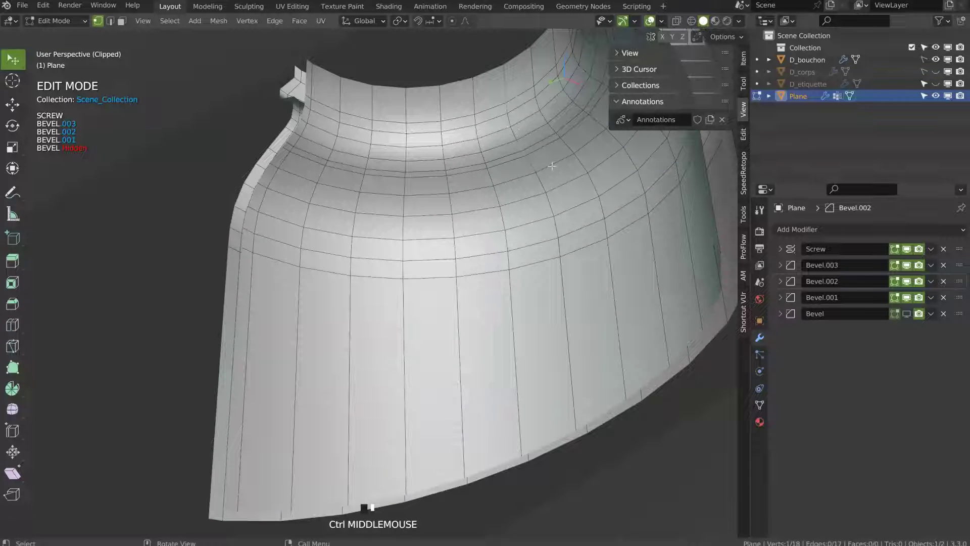
# - Set the Bevel.002 amount to 2.8 mm and clear the view clipping
pyautogui.click(779, 283)
pyautogui.keyDown('shift'); pyautogui.moveTo(895, 328); pyautogui.dragTo(883, 328); pyautogui.keyUp('shift')
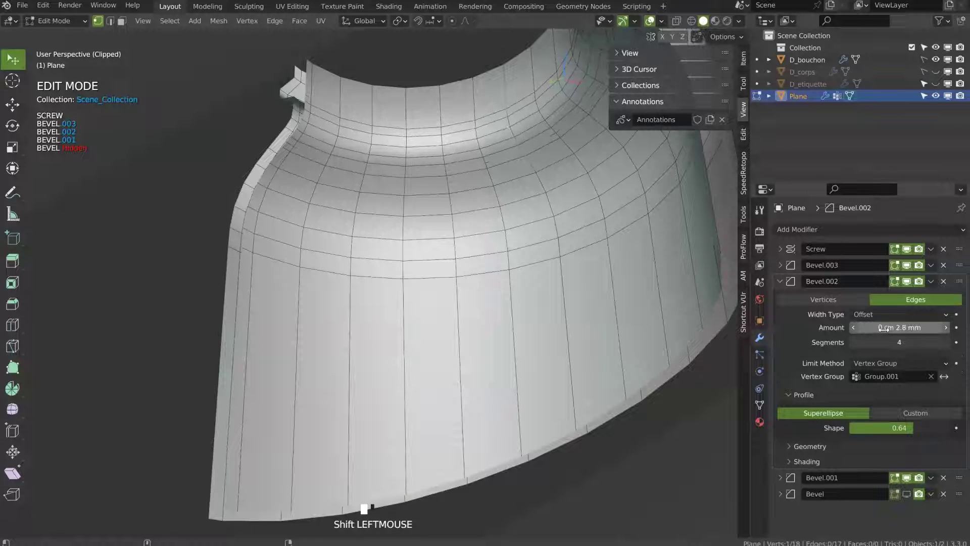
pyautogui.moveTo(444, 273); pyautogui.dragTo(474, 268, button='middle')
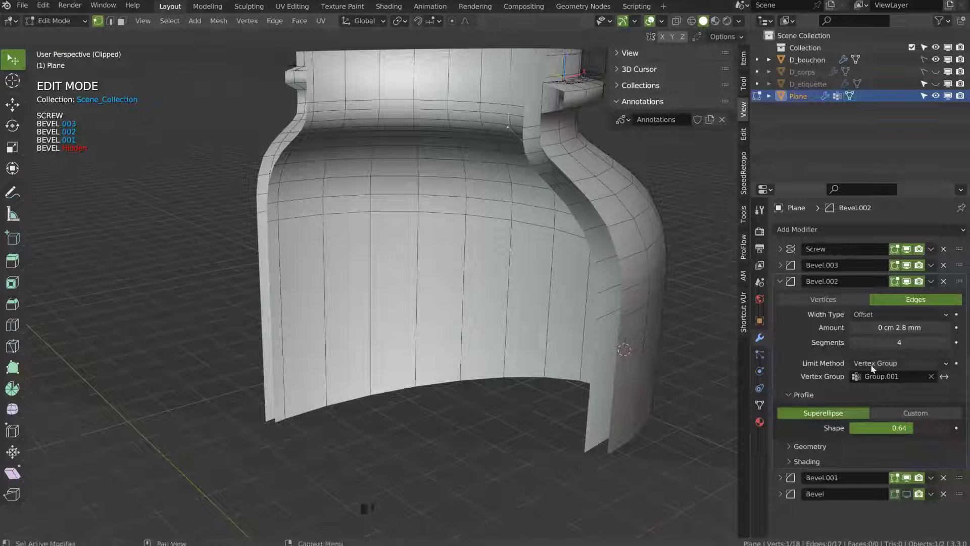
pyautogui.hotkey('alt', 'b')
# - Select the two profile vertices near the centre of the jar's base and assign them to a new vertex group
pyautogui.moveTo(522, 209); pyautogui.dragTo(455, 152, button='middle')
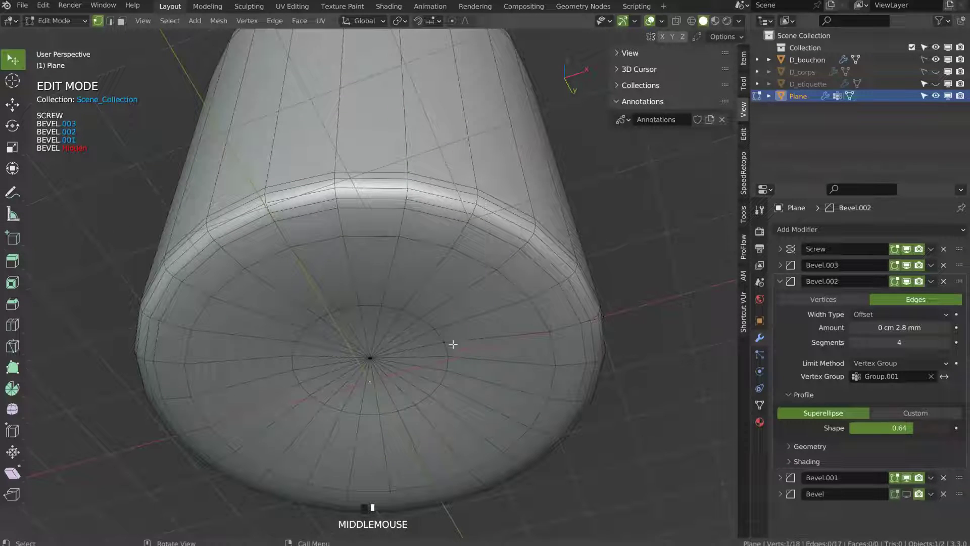
pyautogui.moveTo(443, 342); pyautogui.dragTo(475, 340)
pyautogui.moveTo(487, 324); pyautogui.dragTo(487, 257, button='middle')
pyautogui.moveTo(483, 290); pyautogui.dragTo(470, 269, button='middle')
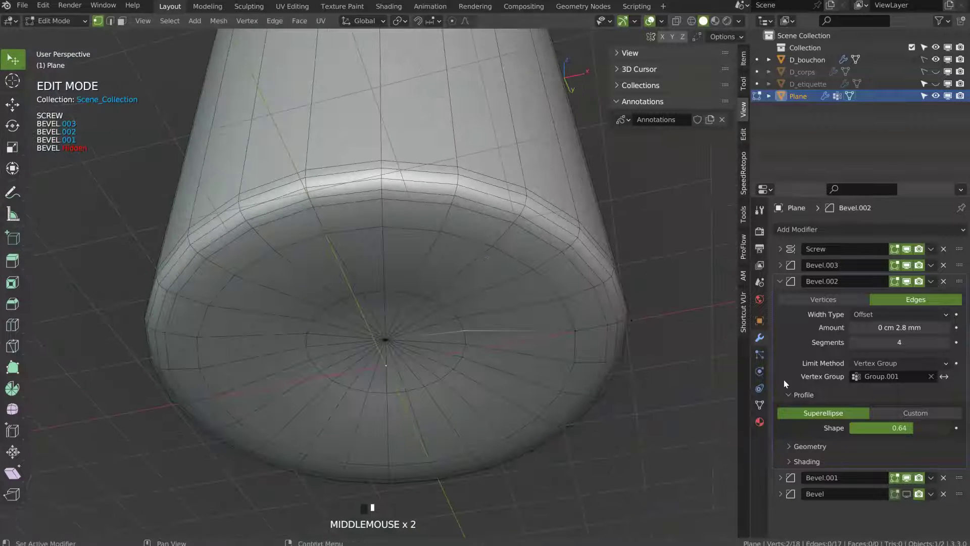
pyautogui.click(759, 405)
pyautogui.click(956, 267)
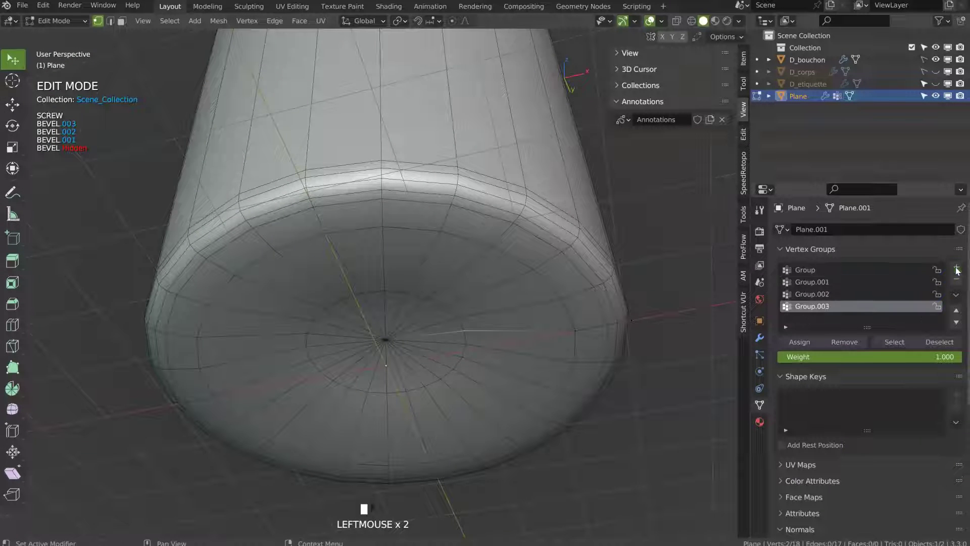
pyautogui.click(796, 343)
# - Duplicate the Bevel.002 modifier for the vertex group Group.003 and set the copy's amount to 7.5 mm
pyautogui.click(759, 338)
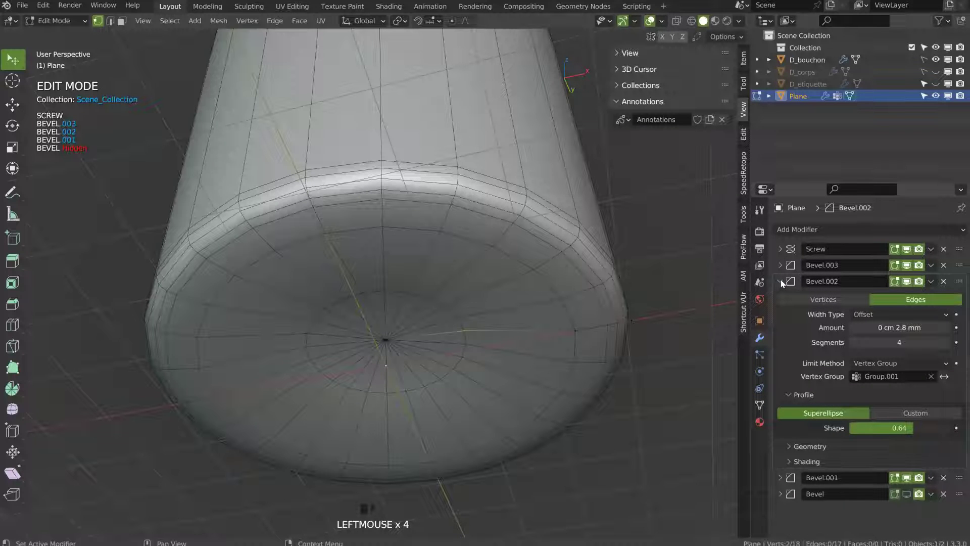
pyautogui.click(932, 282)
pyautogui.click(927, 299)
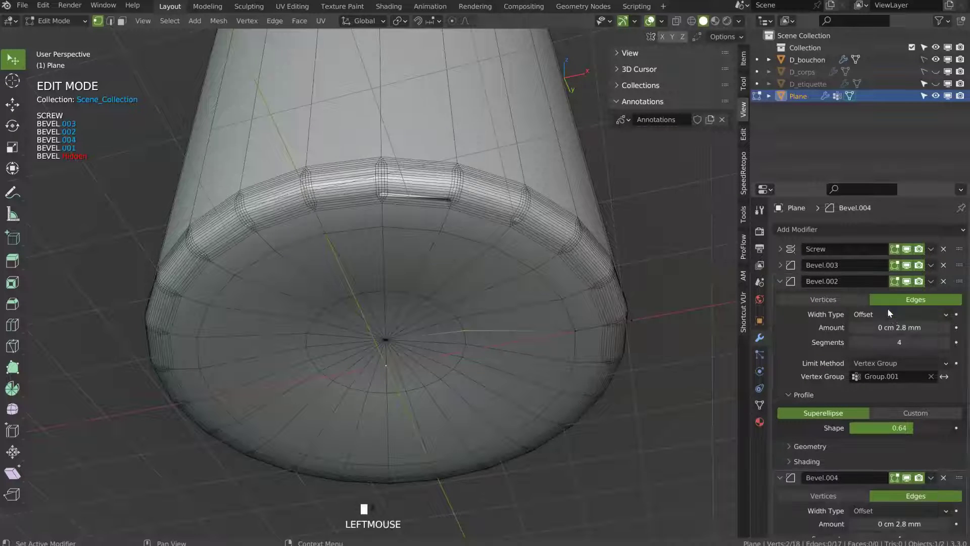
pyautogui.click(780, 282)
pyautogui.click(853, 392)
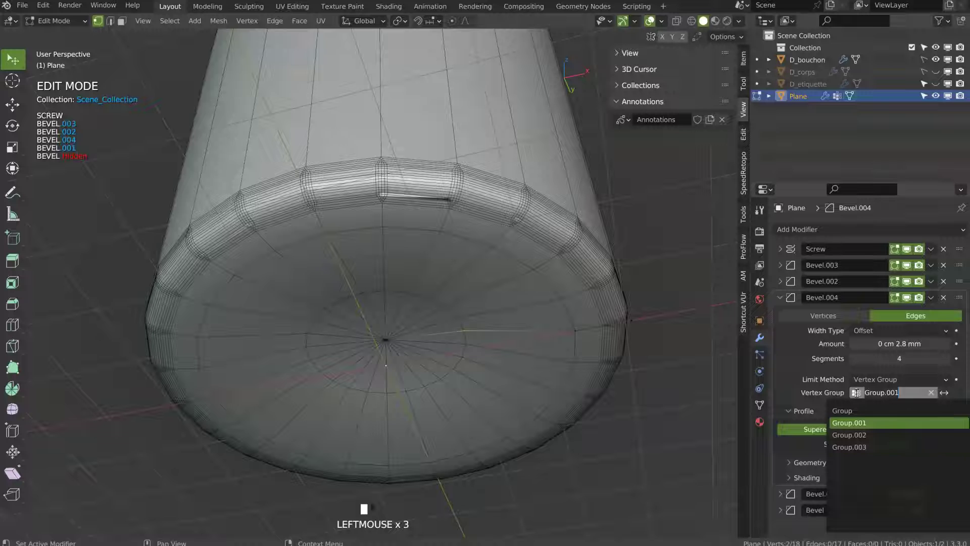
pyautogui.click(856, 448)
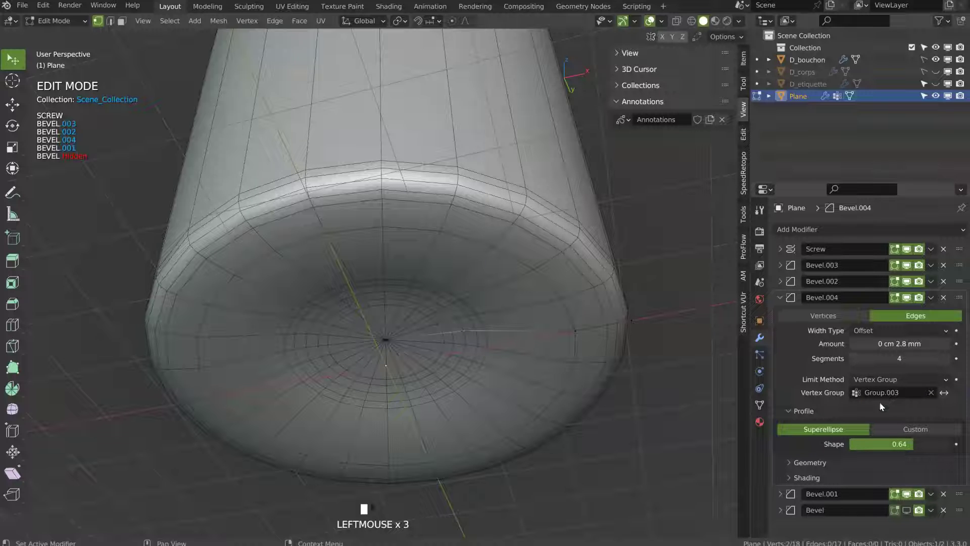
pyautogui.keyDown('shift'); pyautogui.moveTo(884, 344); pyautogui.dragTo(888, 344); pyautogui.keyUp('shift')
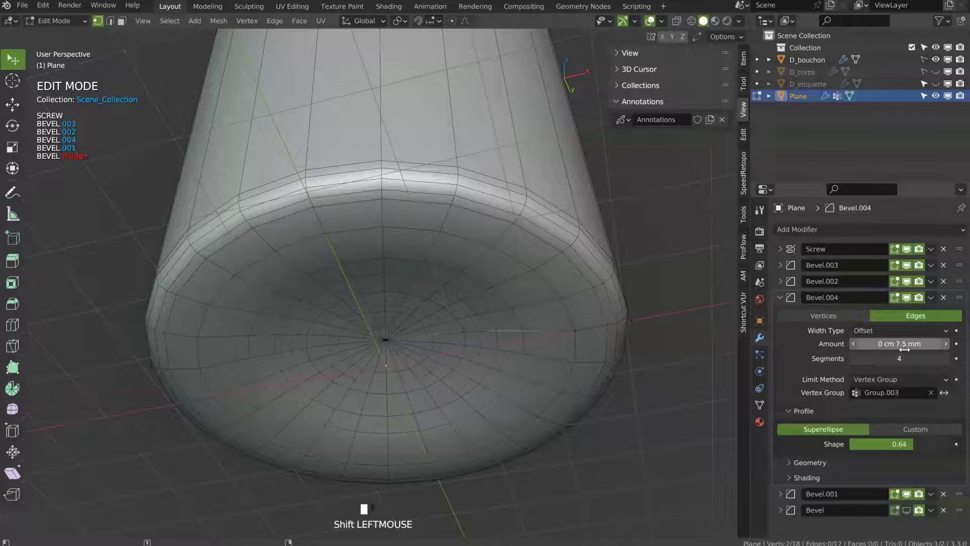
pyautogui.keyDown('shift'); pyautogui.moveTo(904, 350); pyautogui.dragTo(897, 347); pyautogui.keyUp('shift')
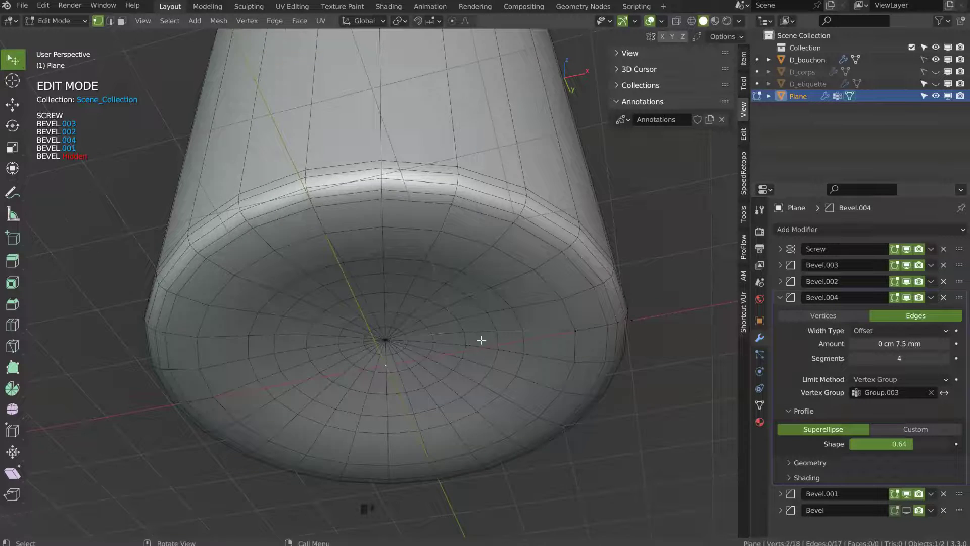
# - Move the two selected base vertices outward along the X axis by about 3.6 mm
pyautogui.moveTo(481, 340); pyautogui.dragTo(476, 338, button='middle')
pyautogui.press('g')
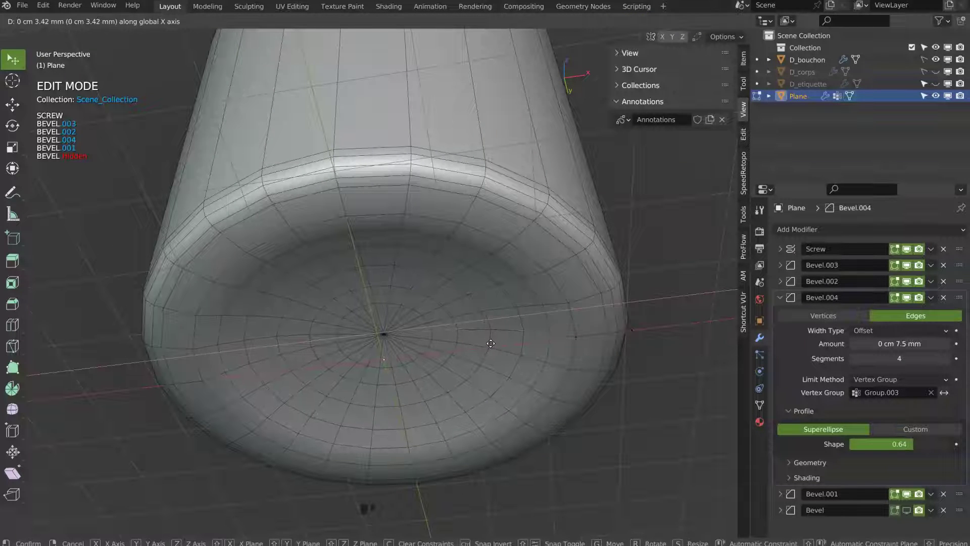
pyautogui.click(492, 344)
# - Select only the inner vertex of the jar's floor and move it along X back toward the jar's axis
pyautogui.moveTo(493, 300); pyautogui.dragTo(483, 325, button='middle')
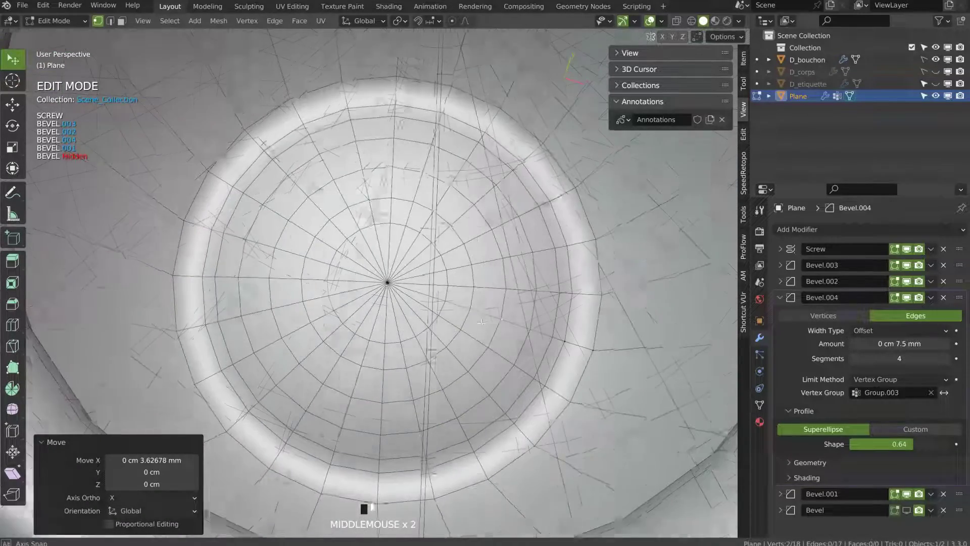
pyautogui.click(505, 320)
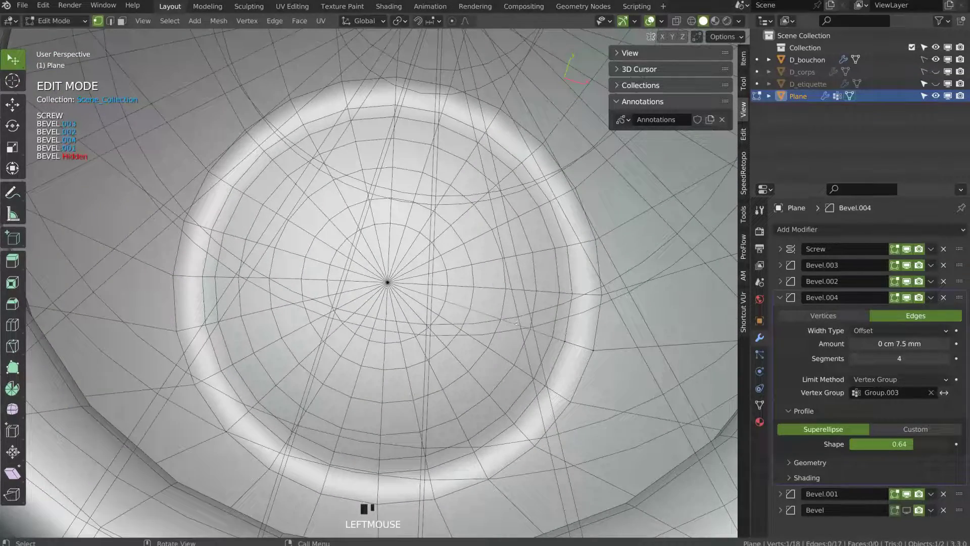
pyautogui.press('g')
pyautogui.press('x')
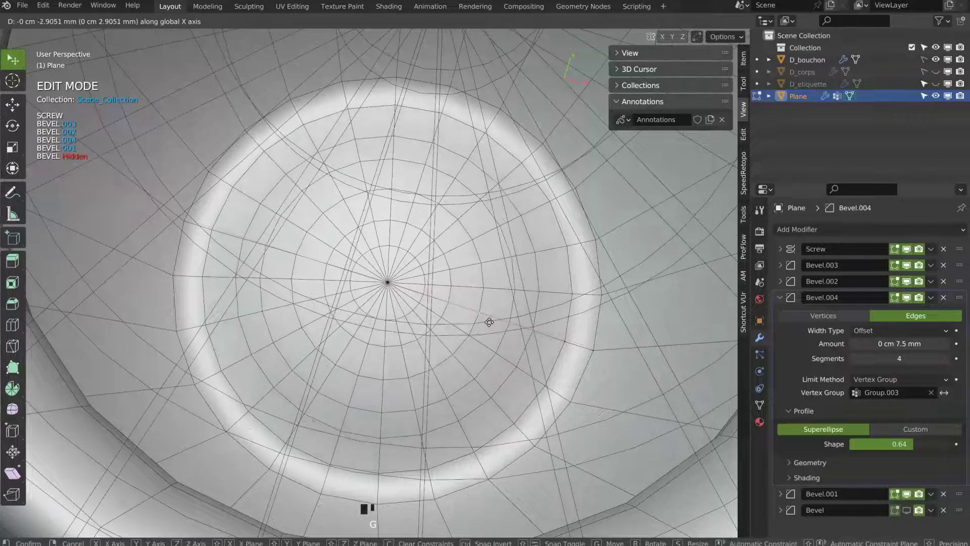
pyautogui.click(493, 324)
# - Select the inner profile vertex at the jar's bottom corner and assign it to the vertex group Group.001
pyautogui.moveTo(493, 323)
pyautogui.mouseDown(button='middle')
pyautogui.moveTo(495, 309)
pyautogui.moveTo(505, 350)
pyautogui.moveTo(608, 274)
pyautogui.moveTo(556, 303)
pyautogui.moveTo(472, 260)
pyautogui.moveTo(507, 340)
pyautogui.moveTo(583, 298)
pyautogui.moveTo(569, 304)
pyautogui.moveTo(579, 239)
pyautogui.mouseUp(button='middle')
pyautogui.click(525, 331)
pyautogui.hotkey('alt', 'z')
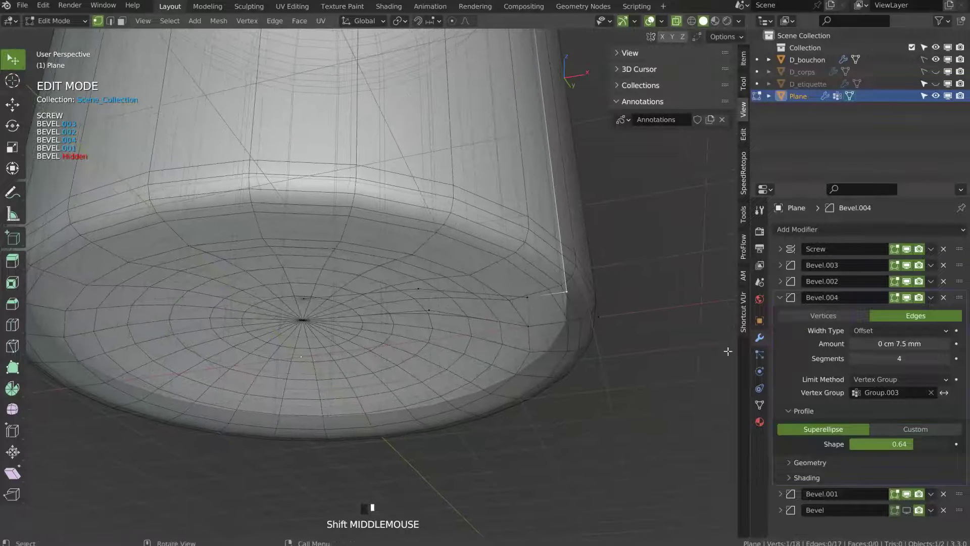
pyautogui.click(779, 298)
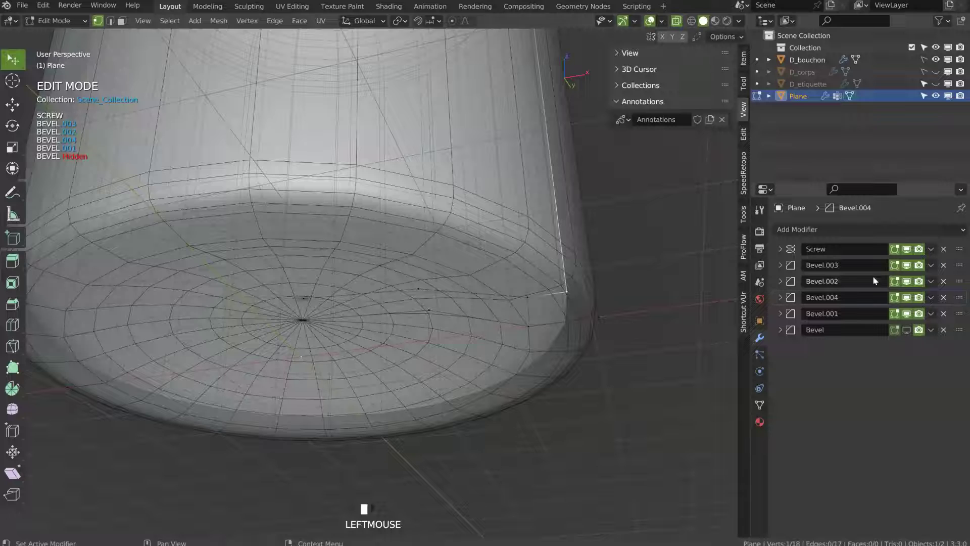
pyautogui.click(907, 282)
pyautogui.click(907, 282)
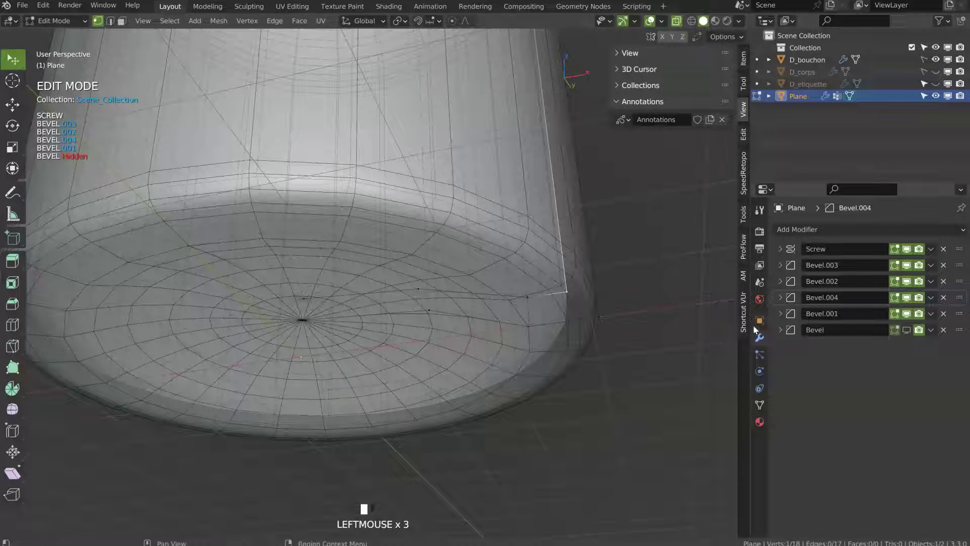
pyautogui.click(759, 405)
pyautogui.click(802, 293)
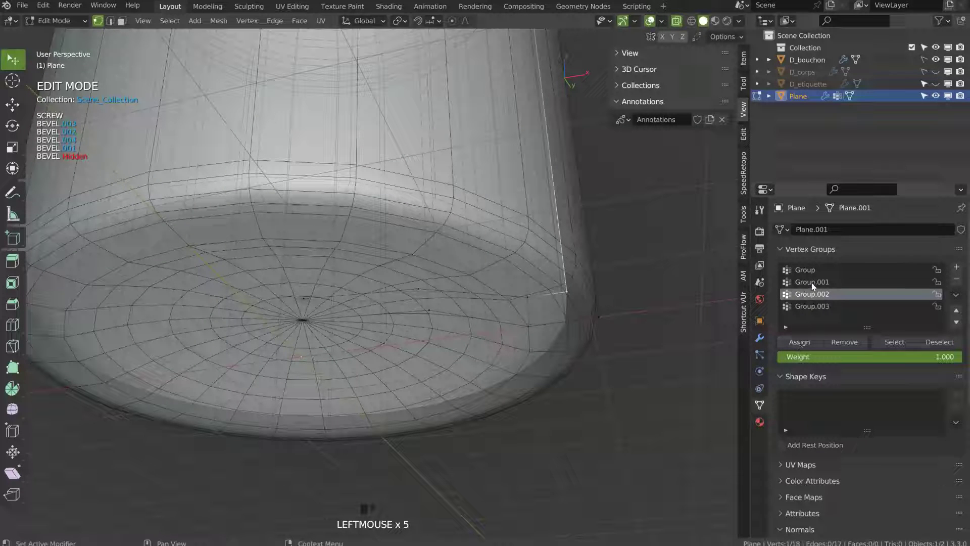
pyautogui.click(810, 283)
pyautogui.click(799, 342)
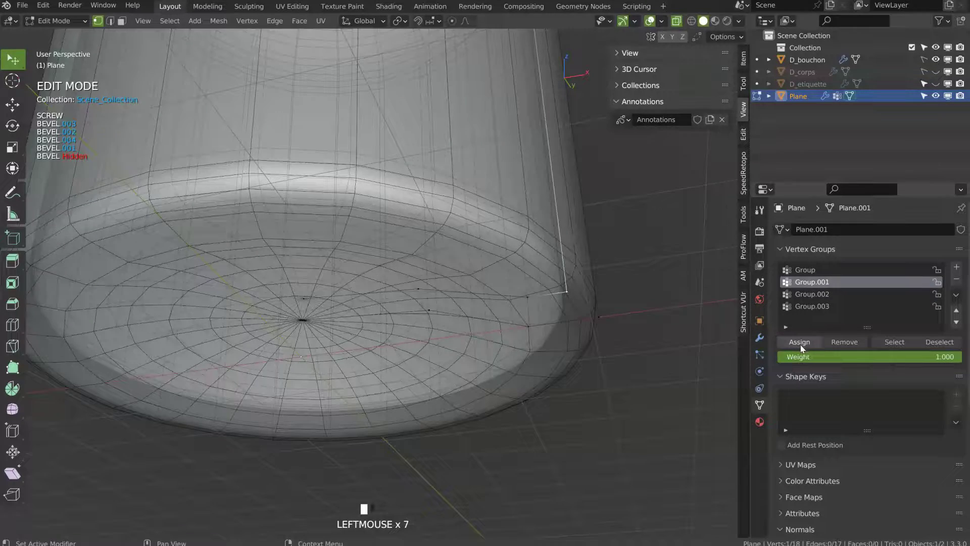
# - Select the body wall's inner and outer profile vertices from shoulder to base and move them outward along X by about 14.4 mm
pyautogui.moveTo(520, 480); pyautogui.dragTo(355, 394, button='middle')
pyautogui.hotkey('alt', 'z')
pyautogui.keyDown('ctrl'); pyautogui.moveTo(444, 197); pyautogui.dragTo(462, 313, button='middle'); pyautogui.keyUp('ctrl')
pyautogui.moveTo(462, 313); pyautogui.dragTo(445, 252, button='middle')
pyautogui.keyDown('shift'); pyautogui.moveTo(446, 252); pyautogui.dragTo(480, 308, button='middle'); pyautogui.keyUp('shift')
pyautogui.moveTo(480, 308); pyautogui.dragTo(574, 385, button='middle')
pyautogui.hotkey('alt', 'z')
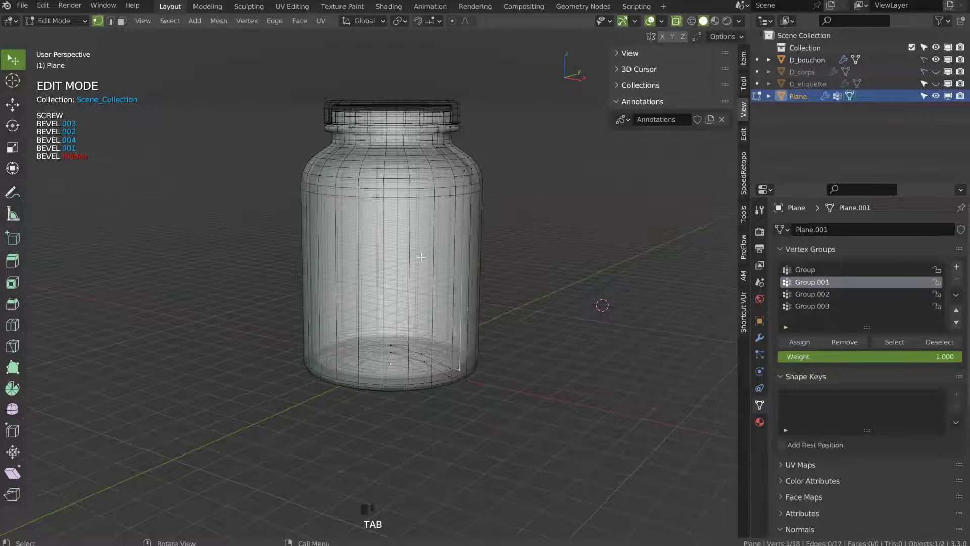
pyautogui.moveTo(558, 307); pyautogui.dragTo(485, 197, button='middle')
pyautogui.click(477, 170)
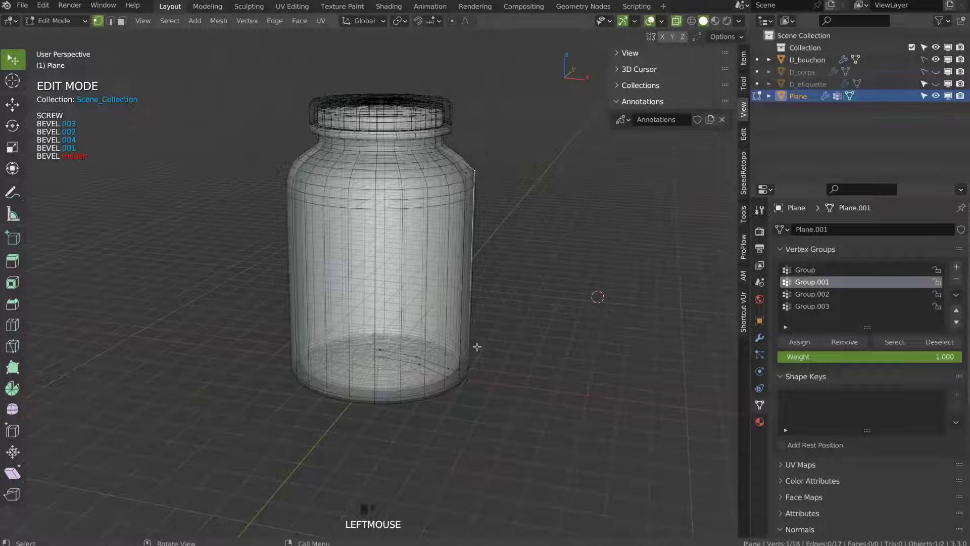
pyautogui.moveTo(477, 346); pyautogui.dragTo(462, 317, button='middle')
pyautogui.click(447, 378)
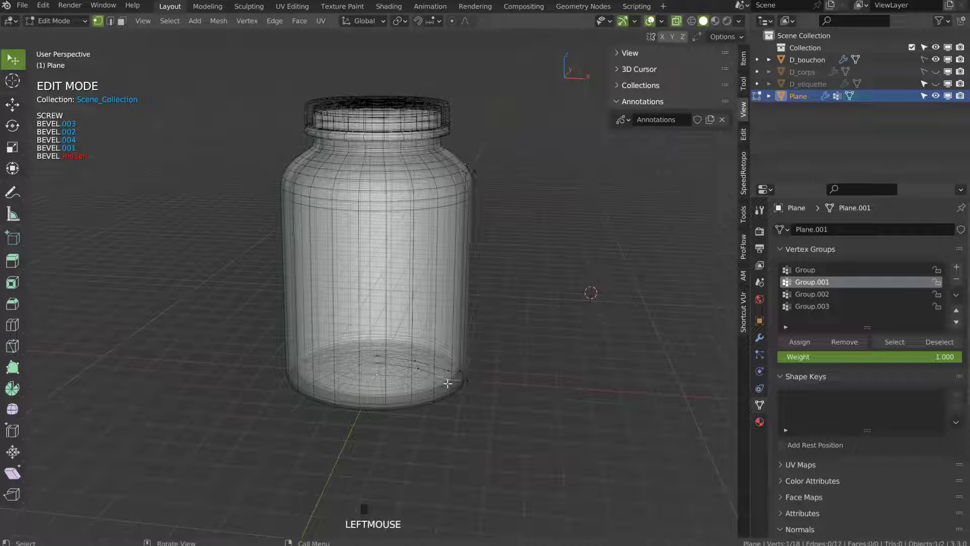
pyautogui.keyDown('ctrl'); pyautogui.rightClick(468, 379); pyautogui.keyUp('ctrl')
pyautogui.moveTo(496, 248); pyautogui.dragTo(485, 273, button='middle')
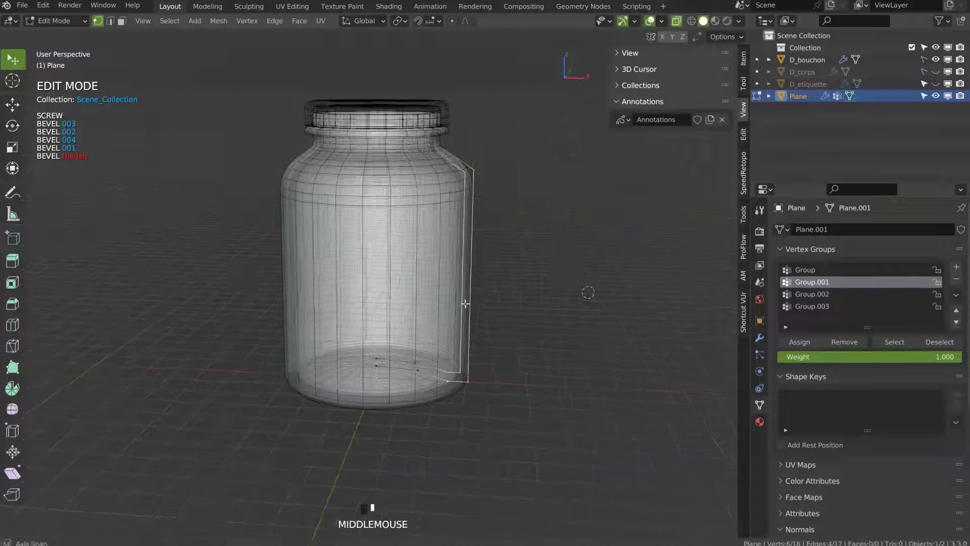
pyautogui.press('g')
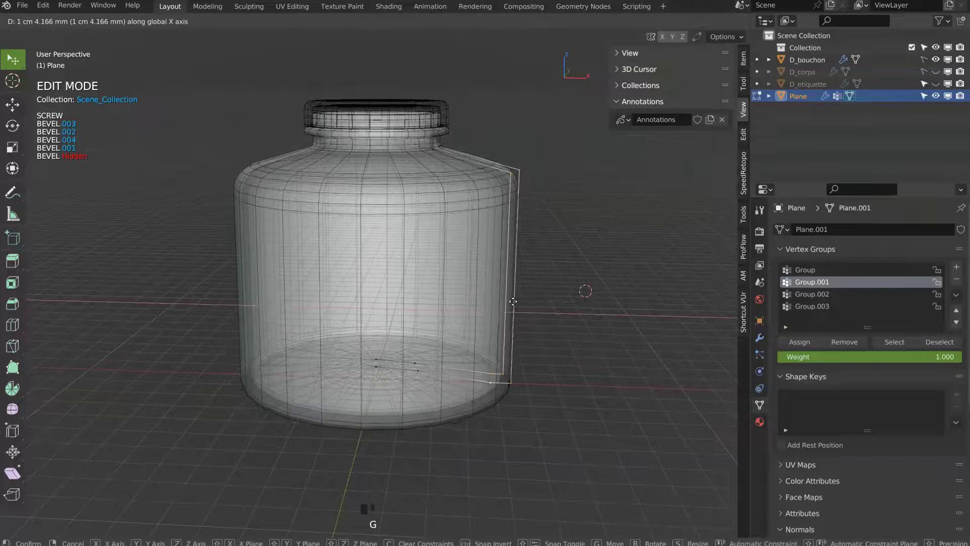
pyautogui.click(524, 301)
# - Set the Bevel.001 modifier's amount to 1 cm 6.5 mm and its segments to 8
pyautogui.click(759, 338)
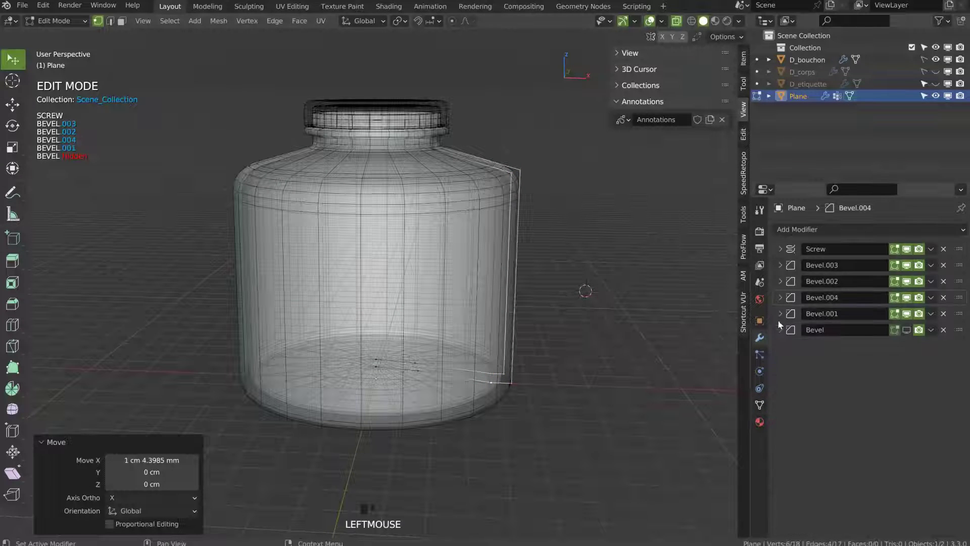
pyautogui.click(780, 313)
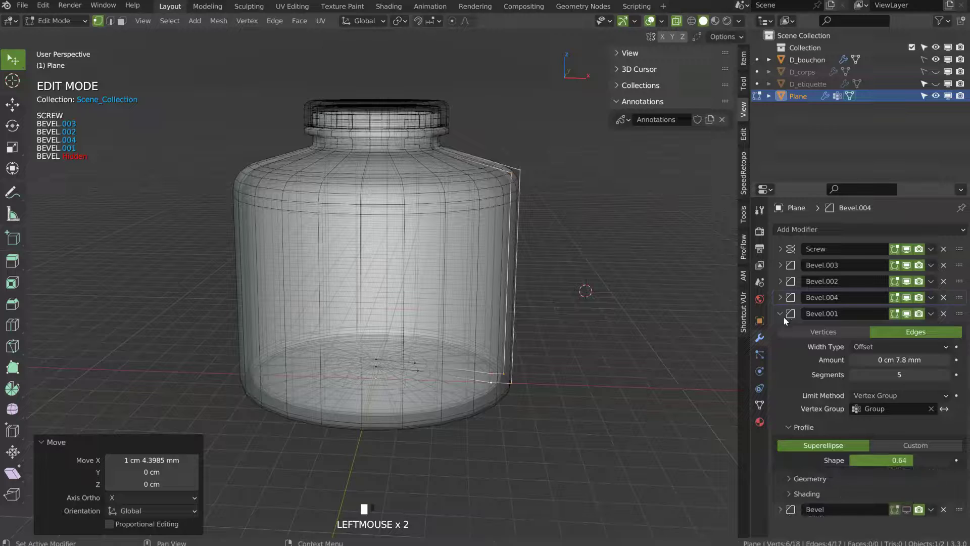
pyautogui.moveTo(885, 359); pyautogui.dragTo(906, 376)
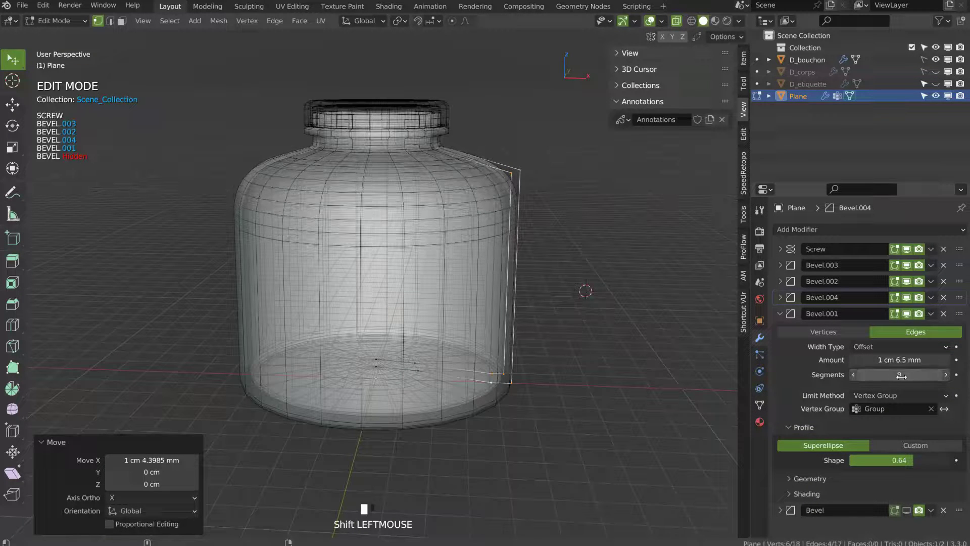
pyautogui.press('Tab')
pyautogui.moveTo(444, 265); pyautogui.dragTo(472, 275, button='middle')
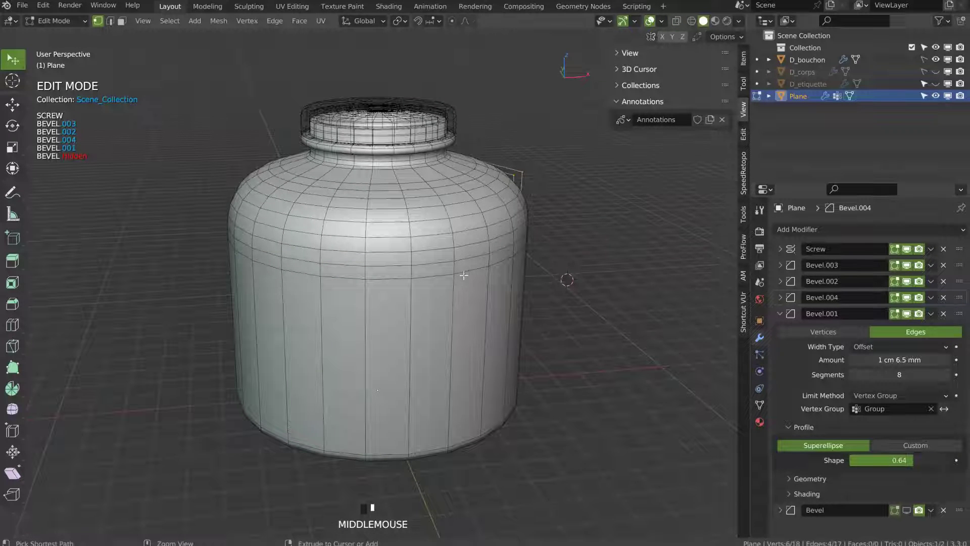
# - Undo the outward move of the jar's body wall and return to Object Mode
pyautogui.hotkey('ctrl', 'z')
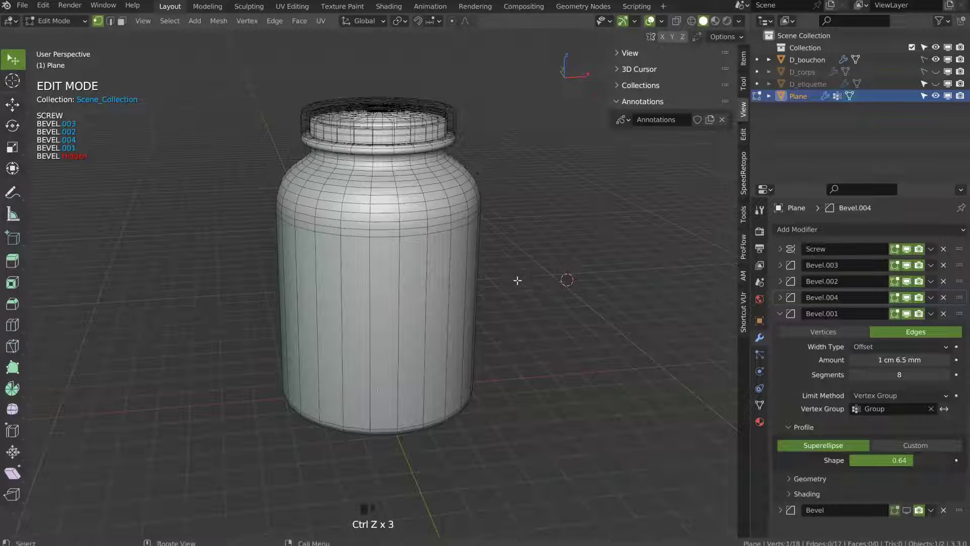
pyautogui.press('Tab')
pyautogui.moveTo(529, 204); pyautogui.dragTo(434, 221, button='middle')
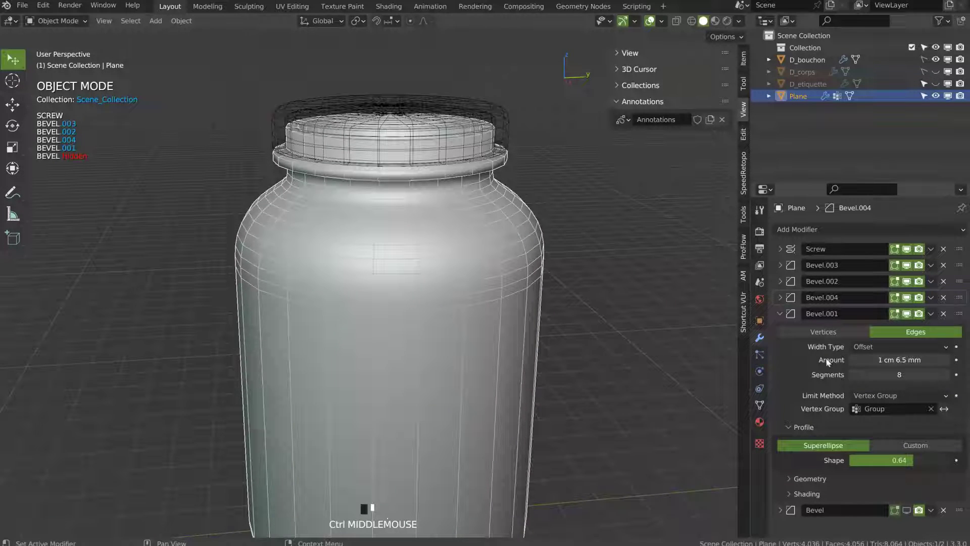
# - Reduce the Bevel.001 modifier on the jar's shoulder to 5 segments
pyautogui.click(854, 377)
pyautogui.click(854, 382)
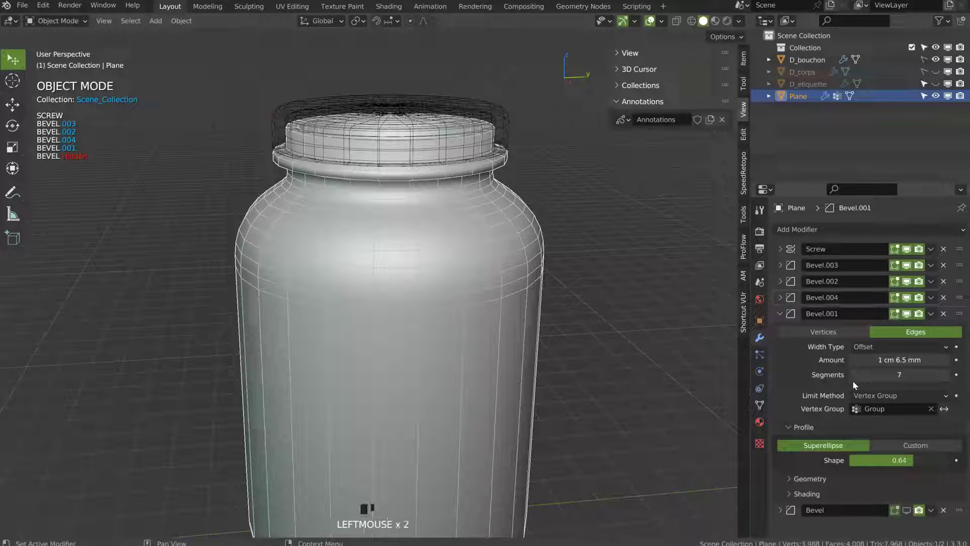
pyautogui.click(853, 378)
pyautogui.click(850, 380)
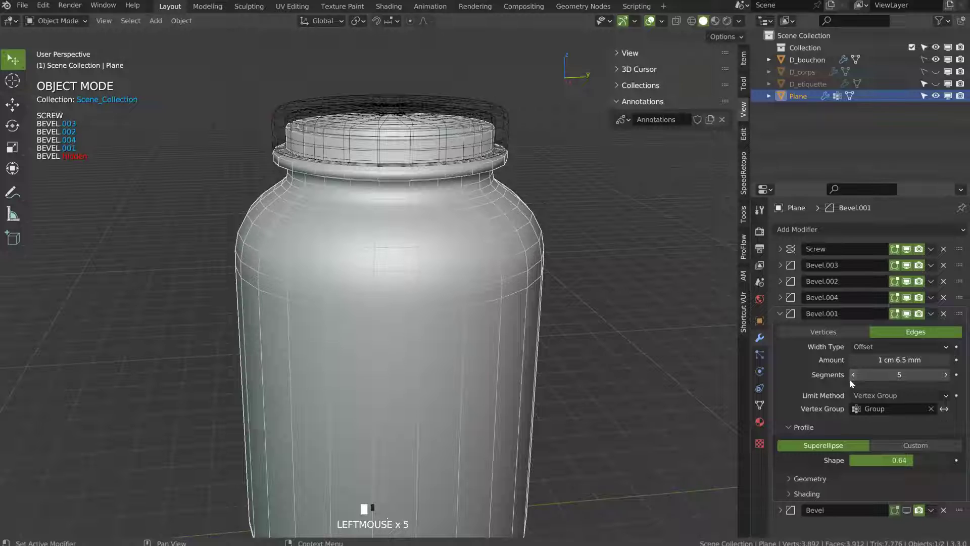
pyautogui.click(782, 314)
# - Toggle the Bevel.002 modifier's viewport display to check its effect, try 3 segments, and restore 4
pyautogui.click(780, 280)
pyautogui.click(907, 282)
pyautogui.click(907, 282)
pyautogui.click(907, 282)
pyautogui.click(907, 282)
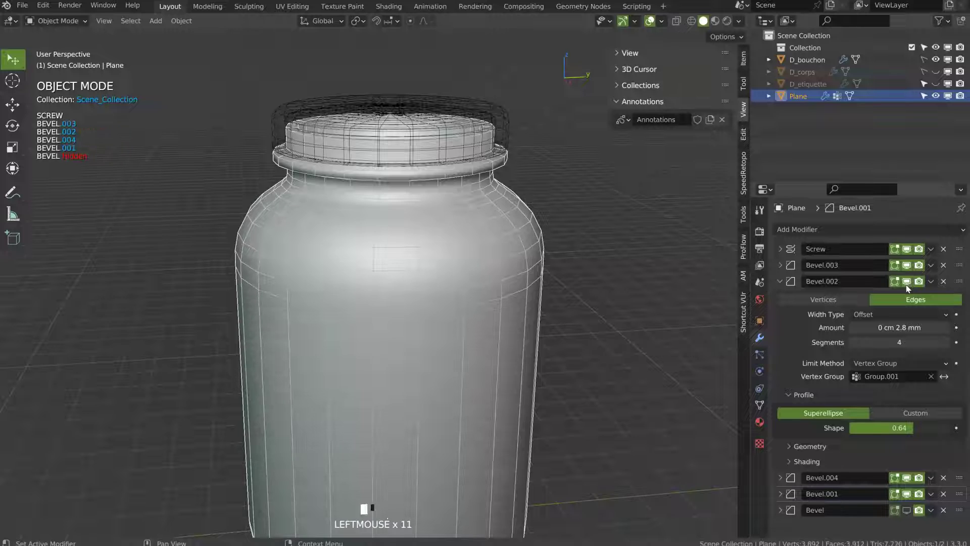
pyautogui.click(853, 342)
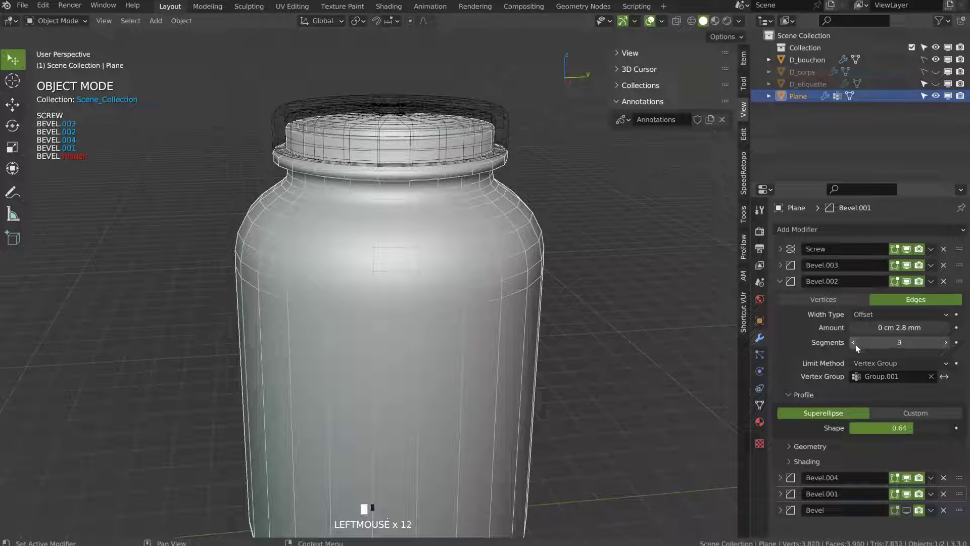
pyautogui.click(946, 342)
pyautogui.click(779, 281)
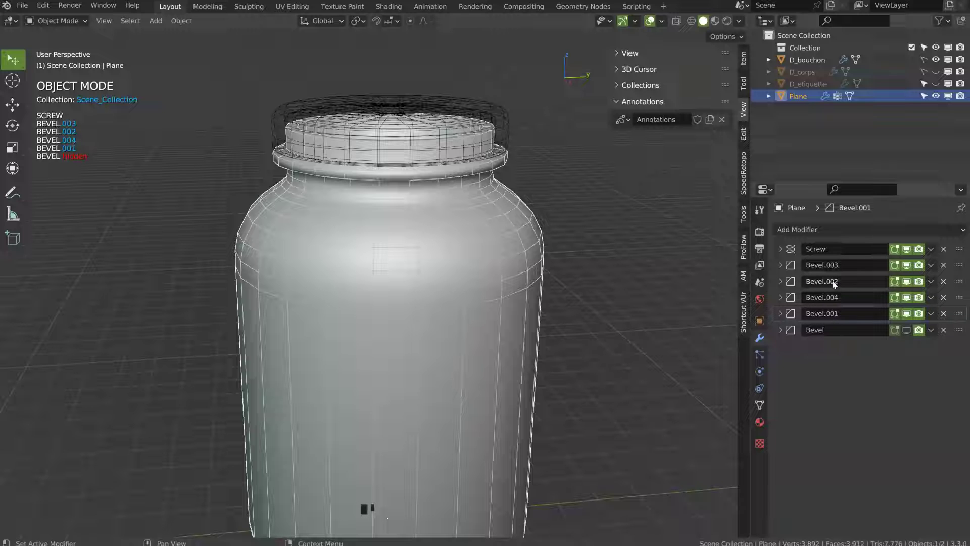
# - Toggle the Bevel.003 modifier's viewport display, try higher and lower segment counts, and return it to 2 segments
pyautogui.click(907, 264)
pyautogui.click(907, 264)
pyautogui.click(780, 265)
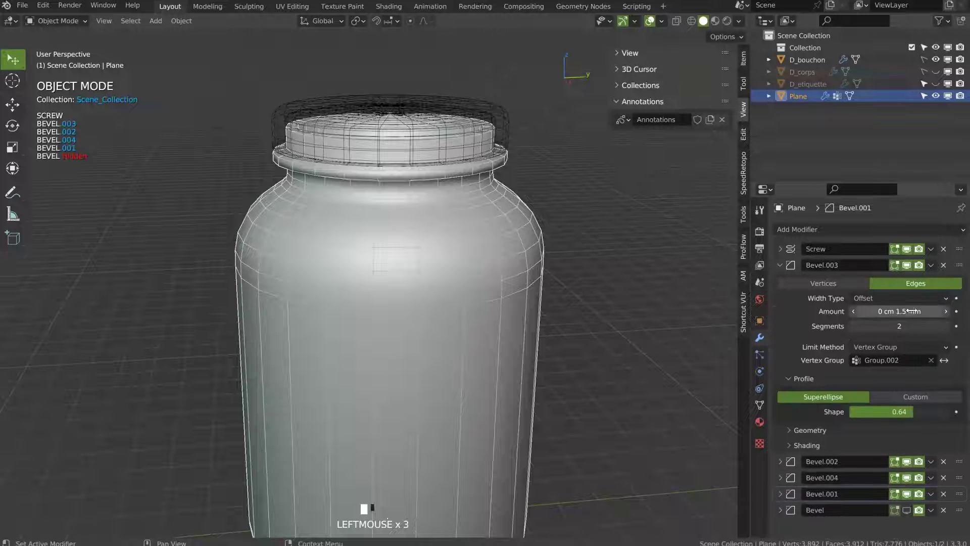
pyautogui.click(950, 328)
pyautogui.click(948, 330)
pyautogui.click(948, 330)
pyautogui.click(855, 330)
pyautogui.click(855, 330)
pyautogui.click(855, 330)
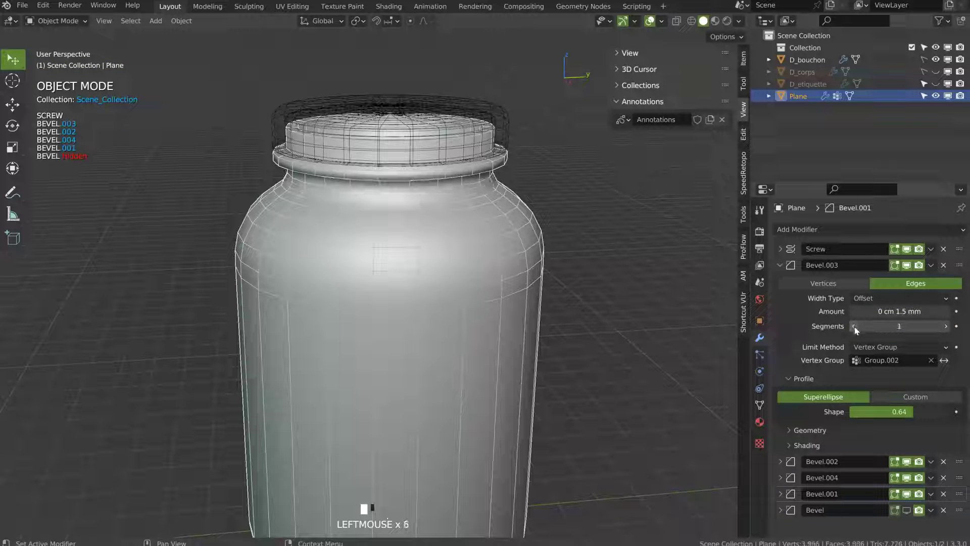
pyautogui.click(945, 328)
# - Select the outer vertical edge of the jar's body wall in Edit Mode and subdivide it with one cut
pyautogui.keyDown('ctrl'); pyautogui.moveTo(370, 259); pyautogui.dragTo(465, 345, button='middle'); pyautogui.keyUp('ctrl')
pyautogui.keyDown('shift'); pyautogui.moveTo(465, 346); pyautogui.dragTo(445, 269, button='middle'); pyautogui.keyUp('shift')
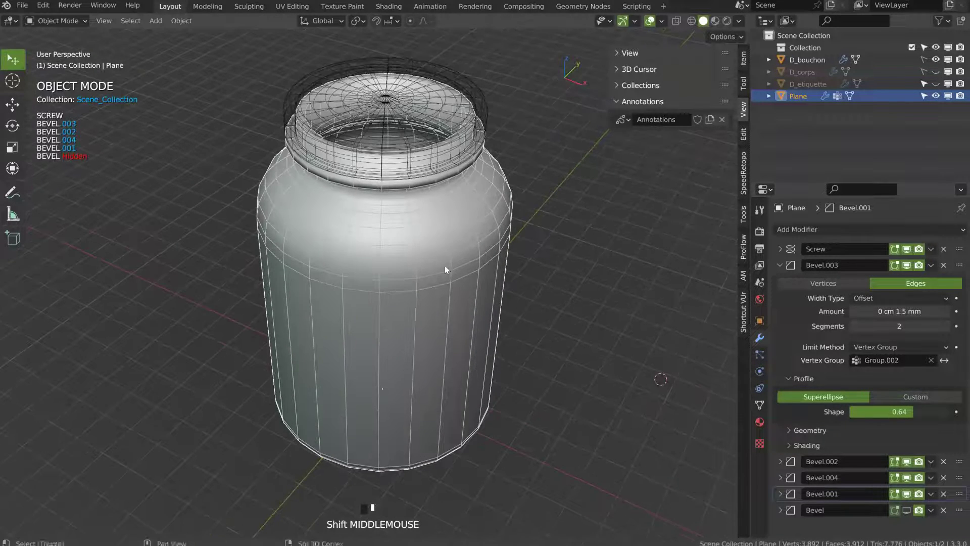
pyautogui.keyDown('shift'); pyautogui.moveTo(465, 323); pyautogui.dragTo(468, 284, button='middle'); pyautogui.keyUp('shift')
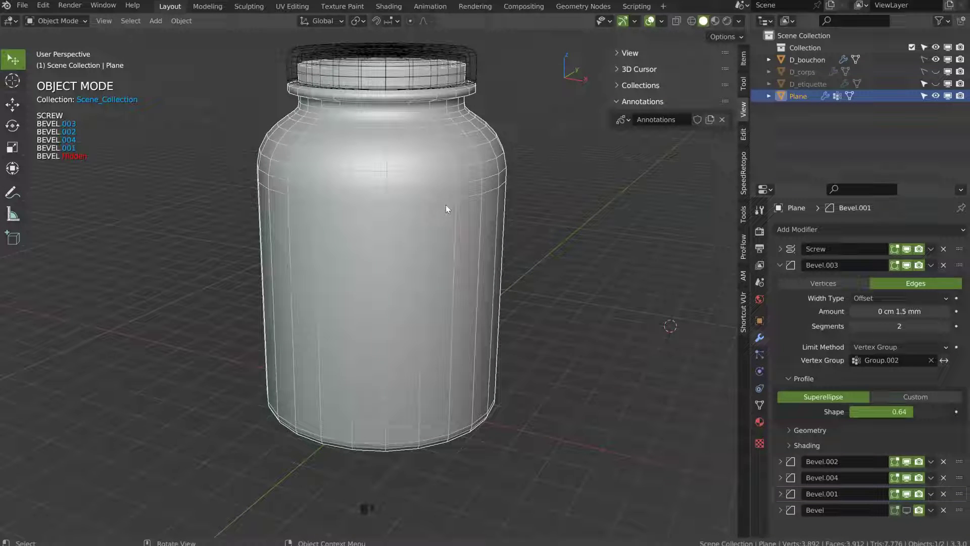
pyautogui.press('Tab')
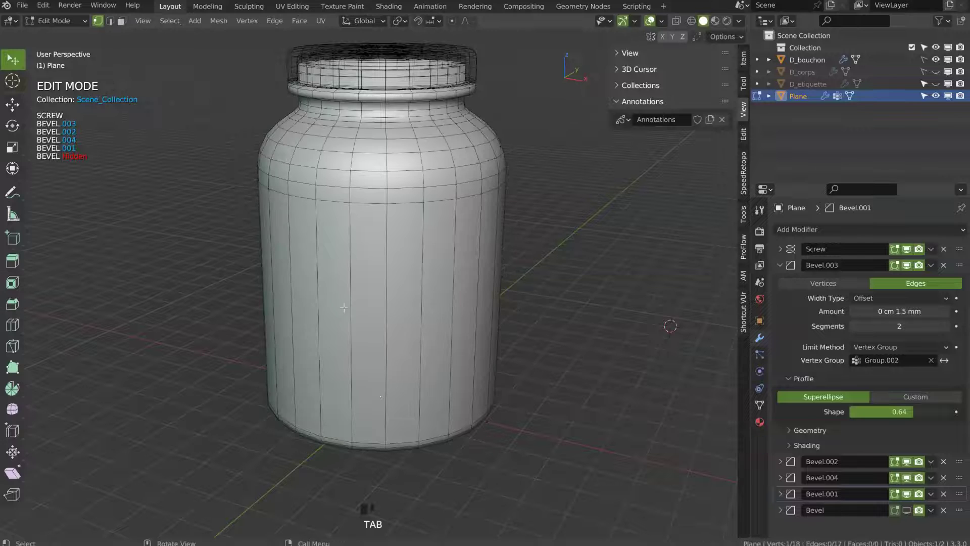
pyautogui.press('Tab')
pyautogui.click(437, 307)
pyautogui.moveTo(511, 308); pyautogui.dragTo(399, 297, button='middle')
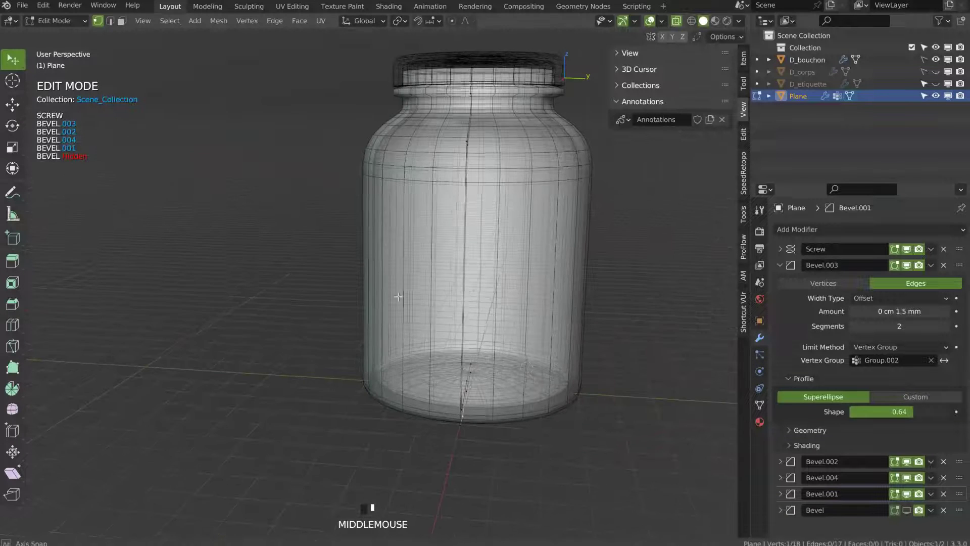
pyautogui.keyDown('shift'); pyautogui.moveTo(603, 321); pyautogui.dragTo(495, 251, button='middle'); pyautogui.keyUp('shift')
pyautogui.press('2')
pyautogui.click(493, 281)
pyautogui.click(360, 283)
pyautogui.moveTo(361, 283); pyautogui.dragTo(439, 269, button='middle')
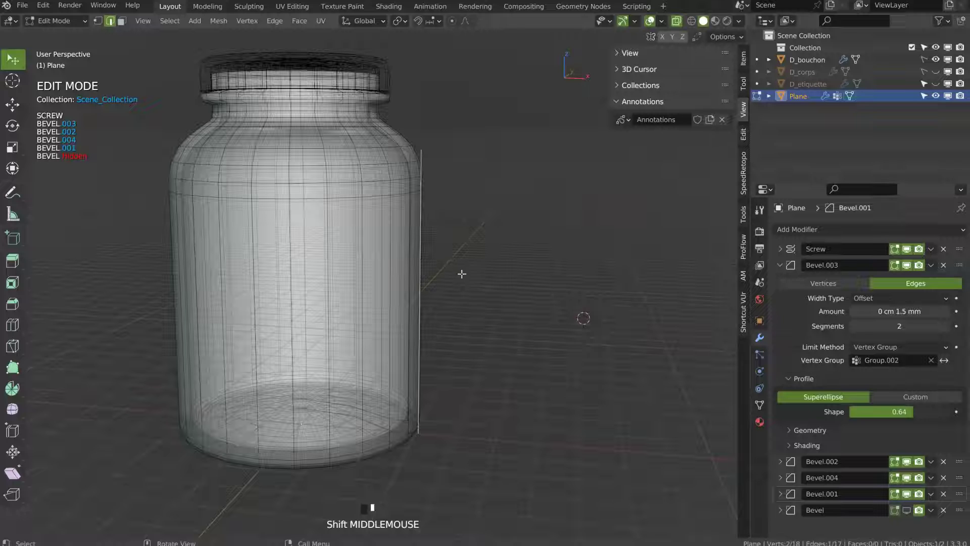
pyautogui.rightClick(498, 258)
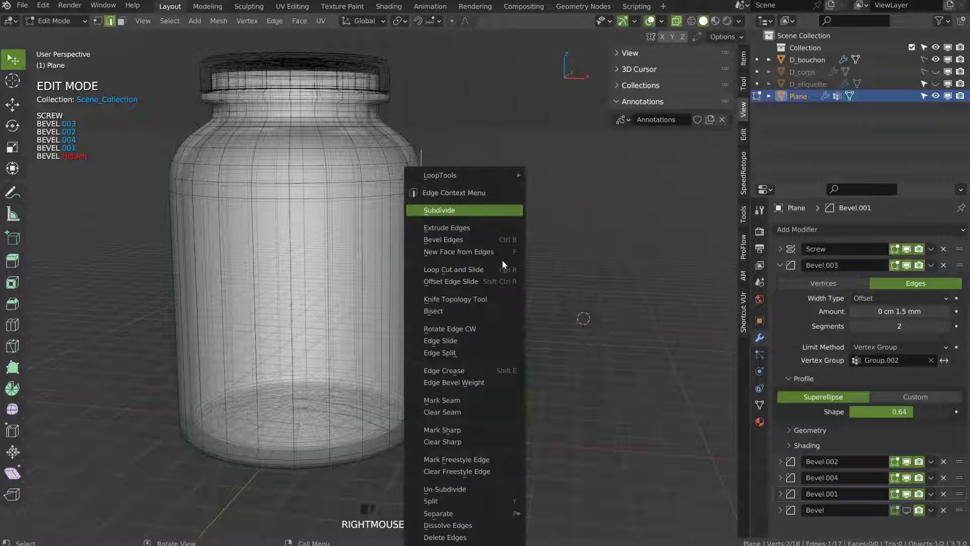
pyautogui.click(445, 211)
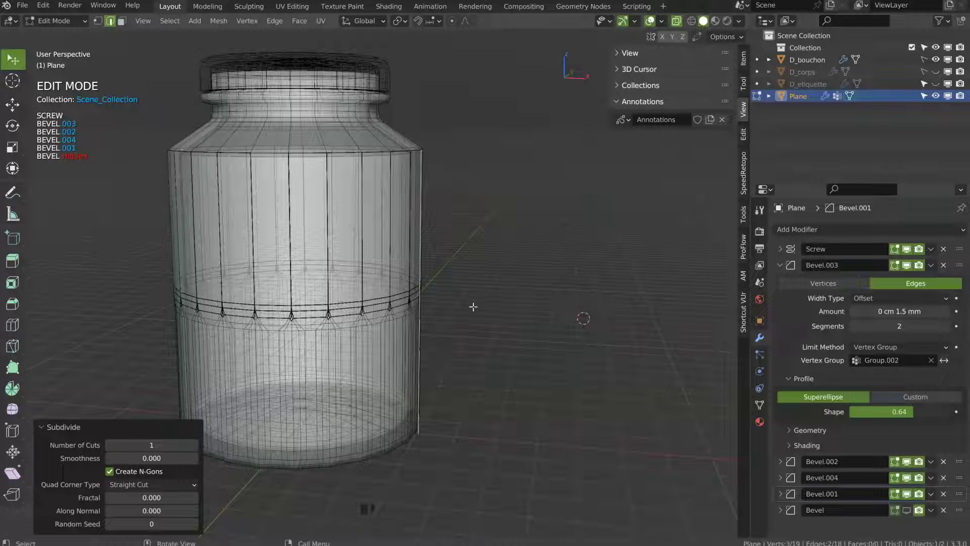
# - Remove the outer wall's new midpoint vertex from the existing vertex groups and assign it to a new group of its own
pyautogui.press('1')
pyautogui.click(416, 300)
pyautogui.moveTo(444, 302); pyautogui.dragTo(422, 310, button='middle')
pyautogui.keyDown('shift'); pyautogui.moveTo(424, 313); pyautogui.dragTo(433, 275, button='middle'); pyautogui.keyUp('shift')
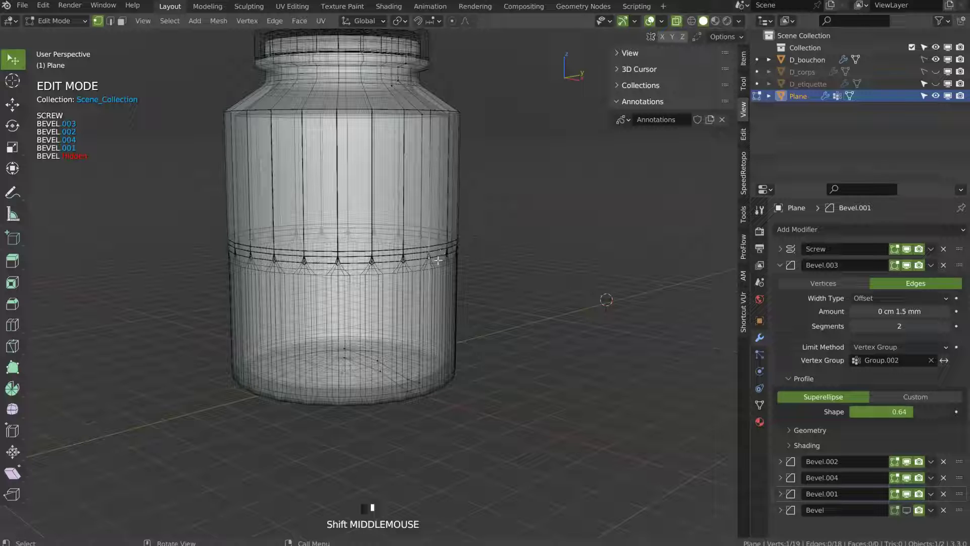
pyautogui.click(759, 405)
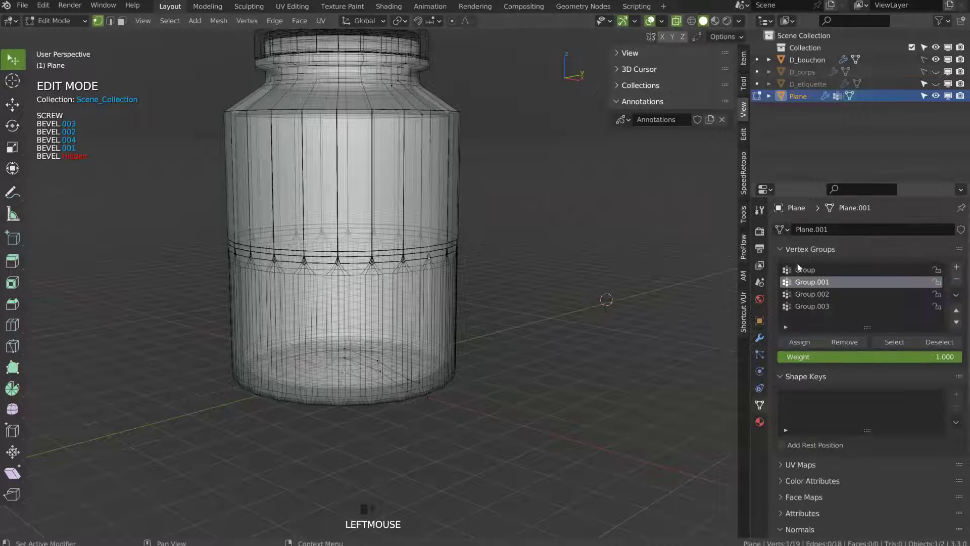
pyautogui.click(844, 343)
pyautogui.click(806, 270)
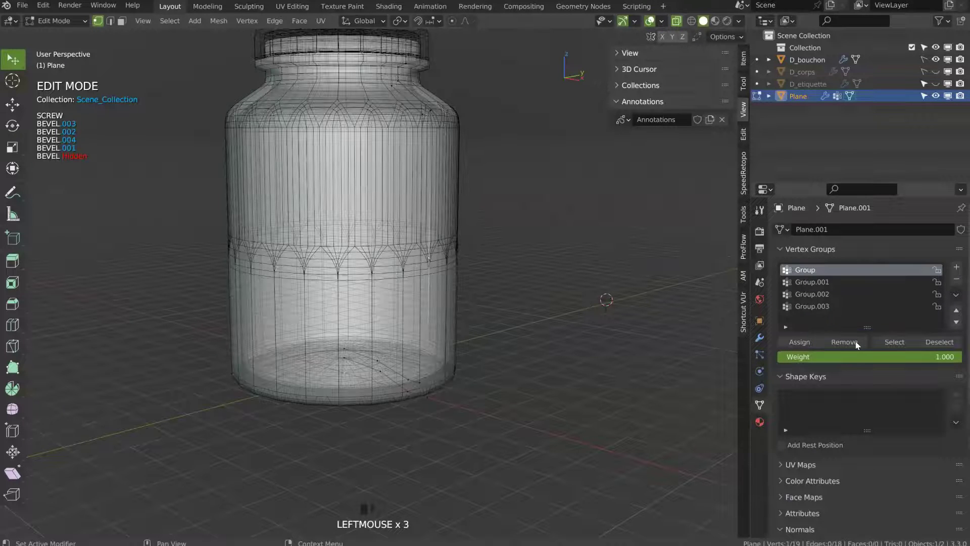
pyautogui.click(844, 342)
pyautogui.click(815, 294)
pyautogui.click(817, 307)
pyautogui.click(844, 342)
pyautogui.moveTo(399, 242); pyautogui.dragTo(449, 251, button='middle')
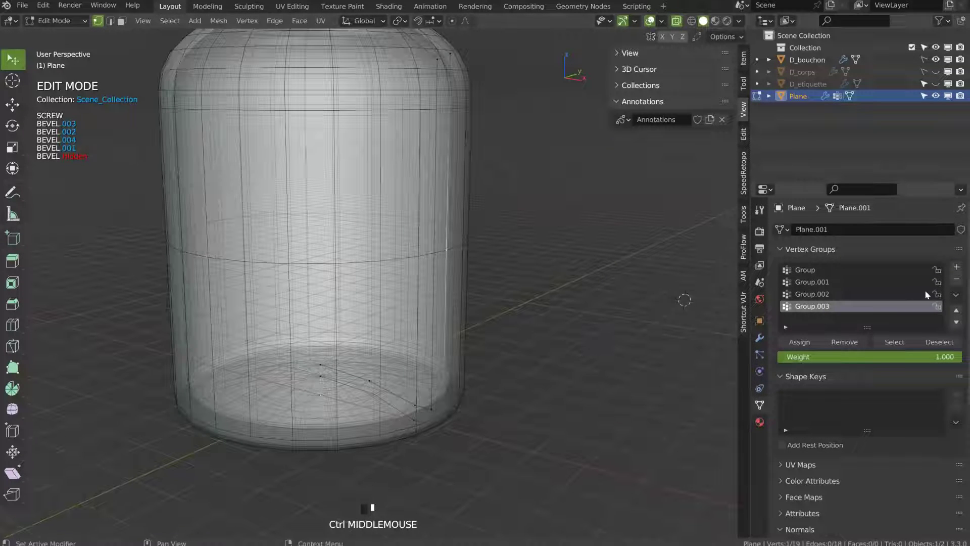
pyautogui.click(956, 268)
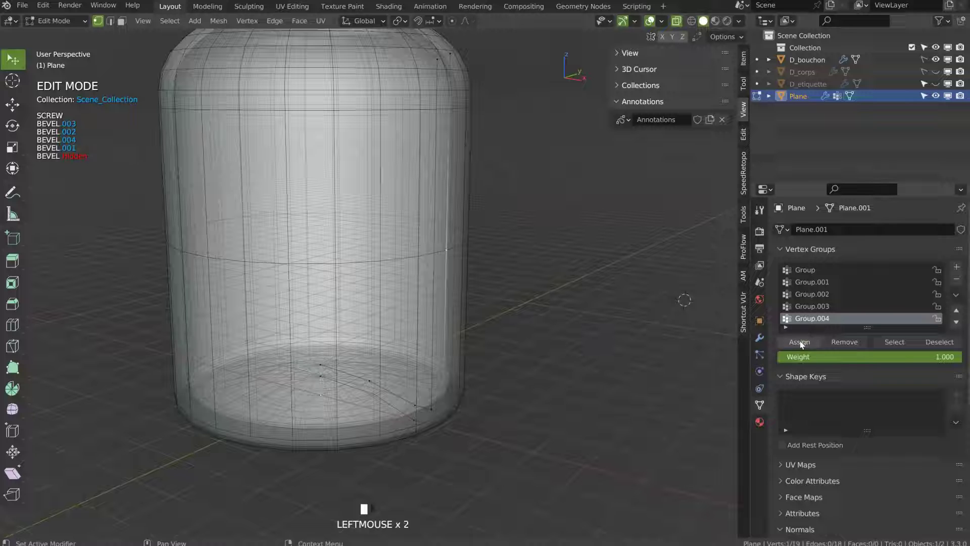
# - Add another Bevel modifier with 2 segments and place it just above the last Bevel in the stack
pyautogui.click(759, 338)
pyautogui.click(781, 268)
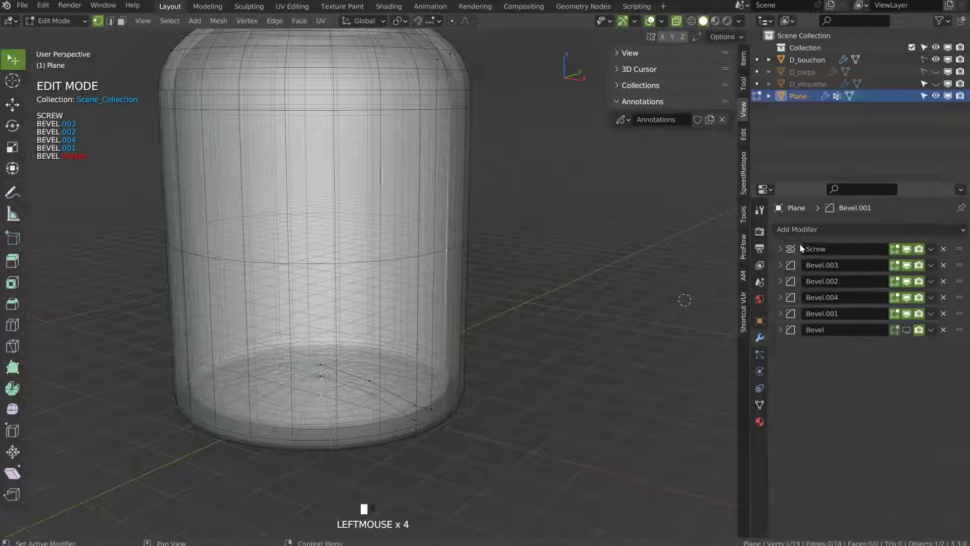
pyautogui.click(824, 230)
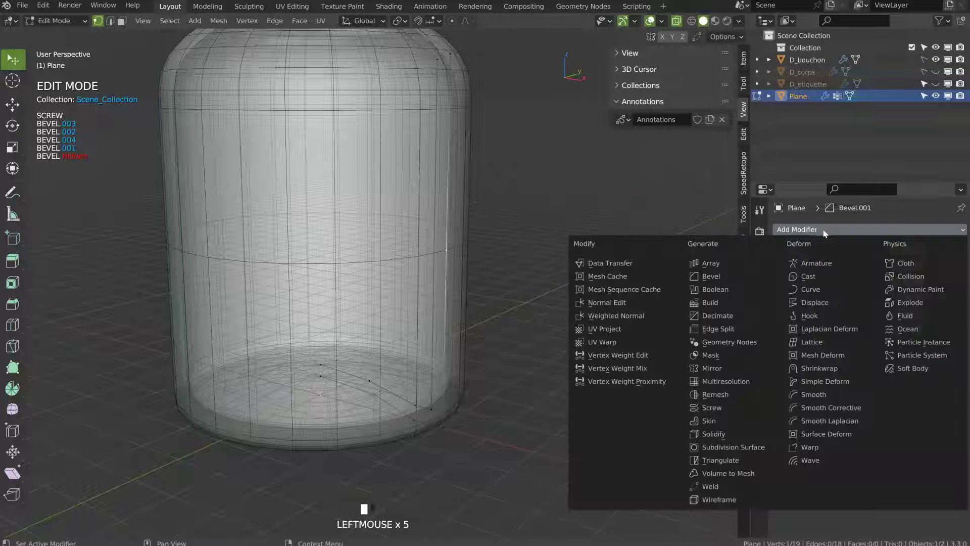
pyautogui.click(711, 275)
pyautogui.moveTo(959, 346); pyautogui.dragTo(959, 330)
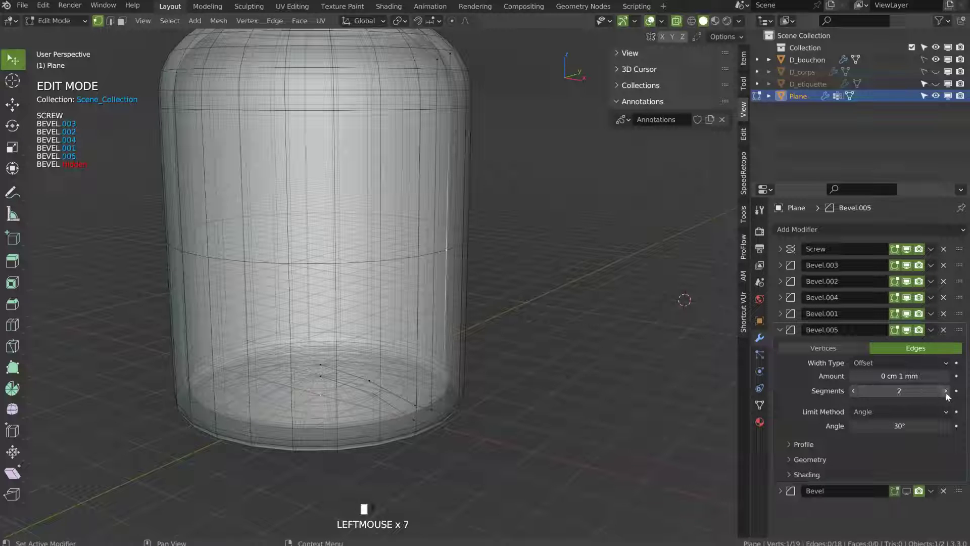
# - Limit the new Bevel.005 modifier by vertex group, using Group.004
pyautogui.click(873, 410)
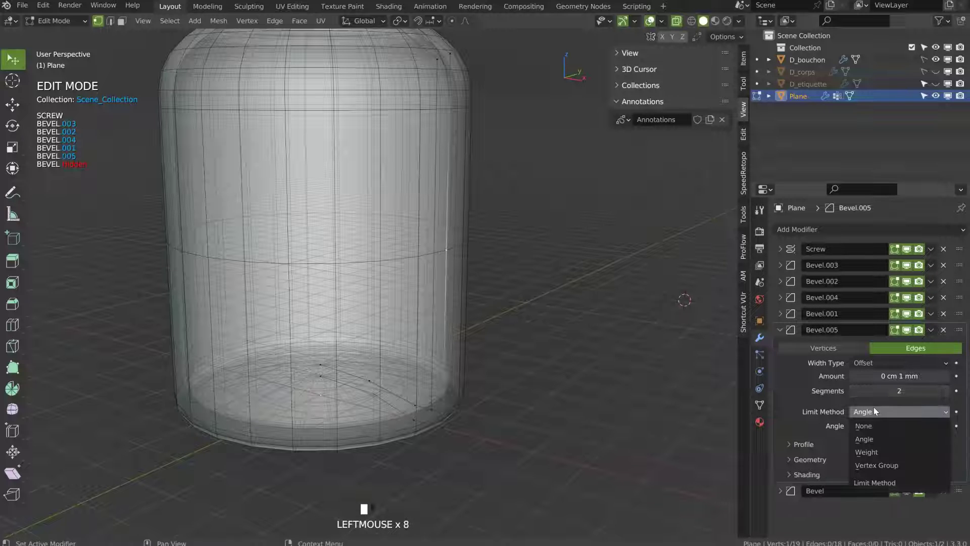
pyautogui.click(871, 465)
pyautogui.click(851, 427)
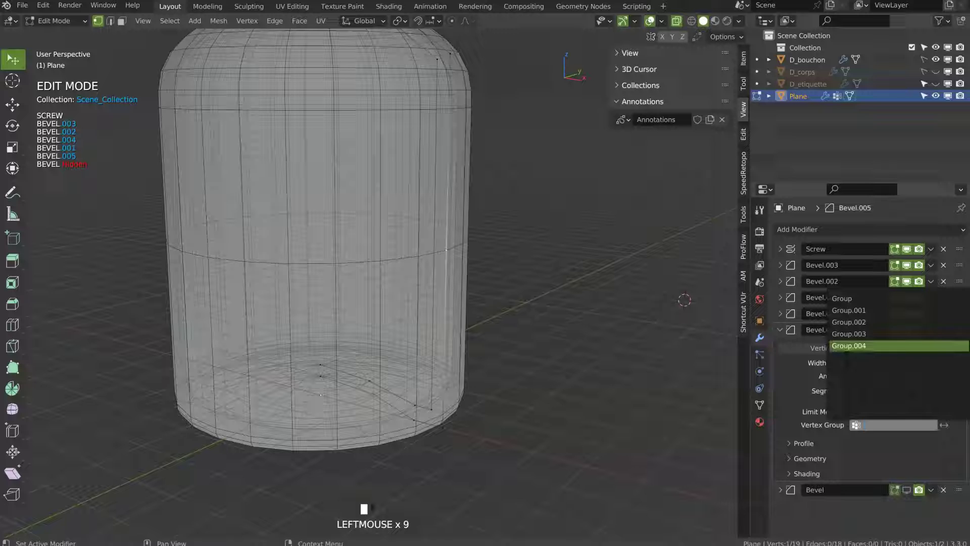
pyautogui.click(845, 347)
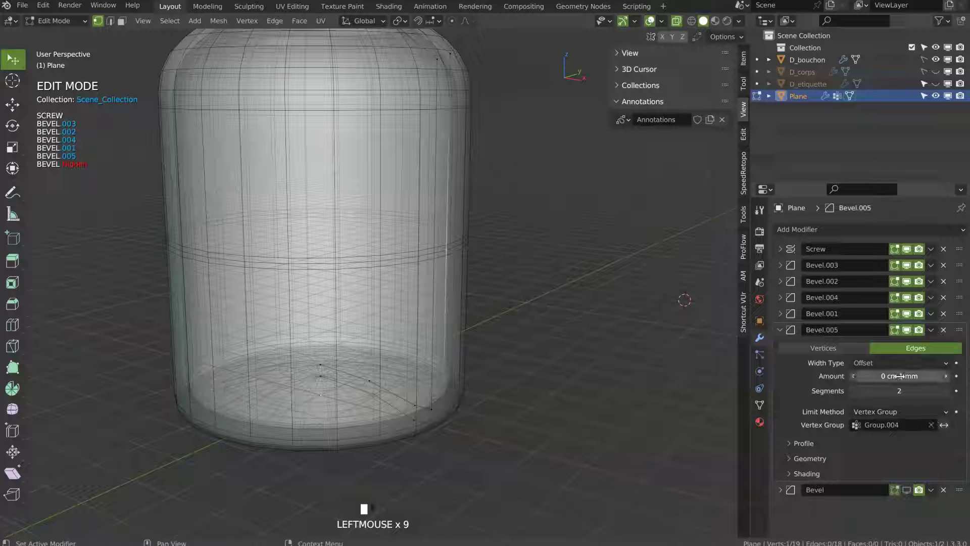
# - Set the Bevel.005 modifier's amount to 1 cm 9.5 mm and its segments to 5, spreading loops evenly over the wall
pyautogui.moveTo(885, 375); pyautogui.dragTo(911, 376)
pyautogui.click(945, 390)
pyautogui.click(944, 390)
pyautogui.click(945, 390)
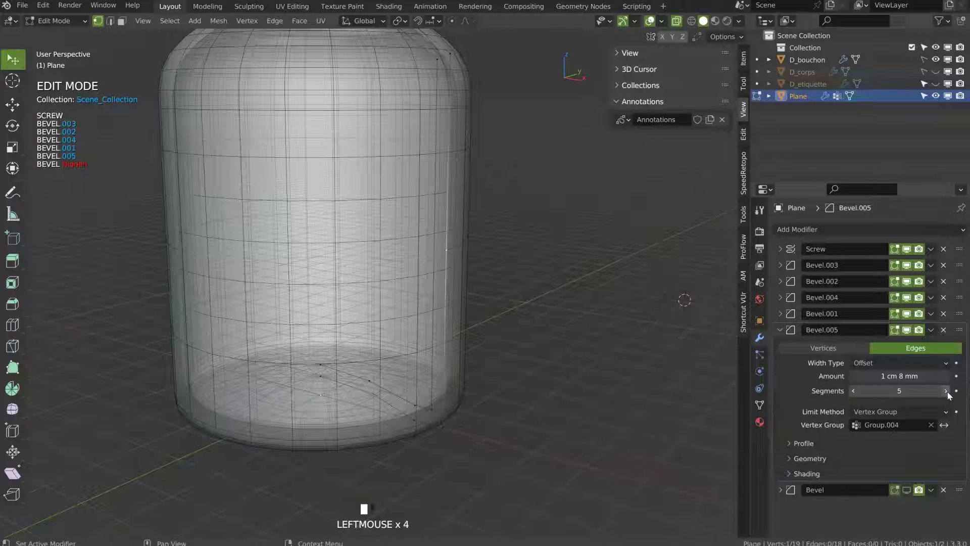
pyautogui.press('Tab')
pyautogui.moveTo(410, 278); pyautogui.dragTo(405, 278, button='middle')
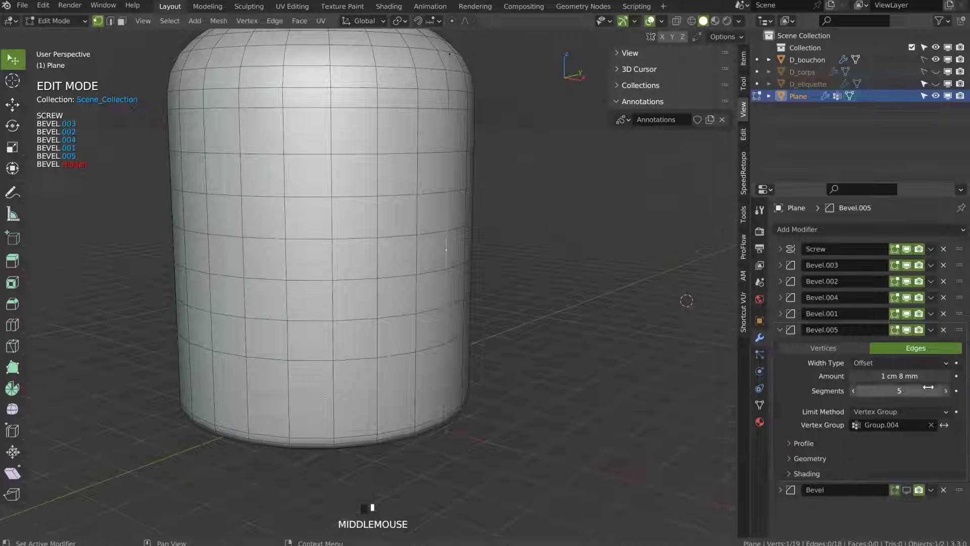
pyautogui.keyDown('shift'); pyautogui.moveTo(903, 377); pyautogui.dragTo(909, 377); pyautogui.keyUp('shift')
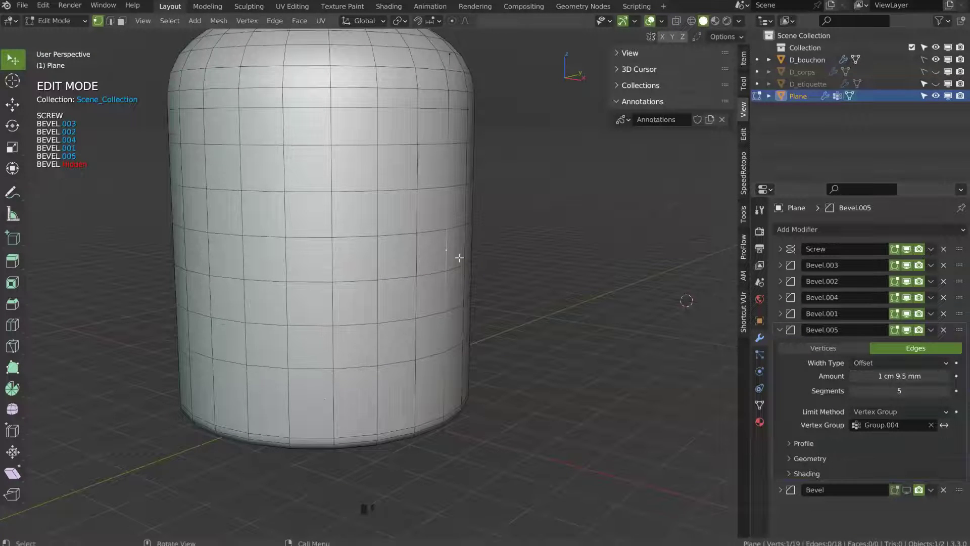
# - Move the outer wall's midpoint vertex down about 2.6 mm along Z and set the Bevel.005 amount to 2 cm 0.9 mm
pyautogui.press('g')
pyautogui.press('z')
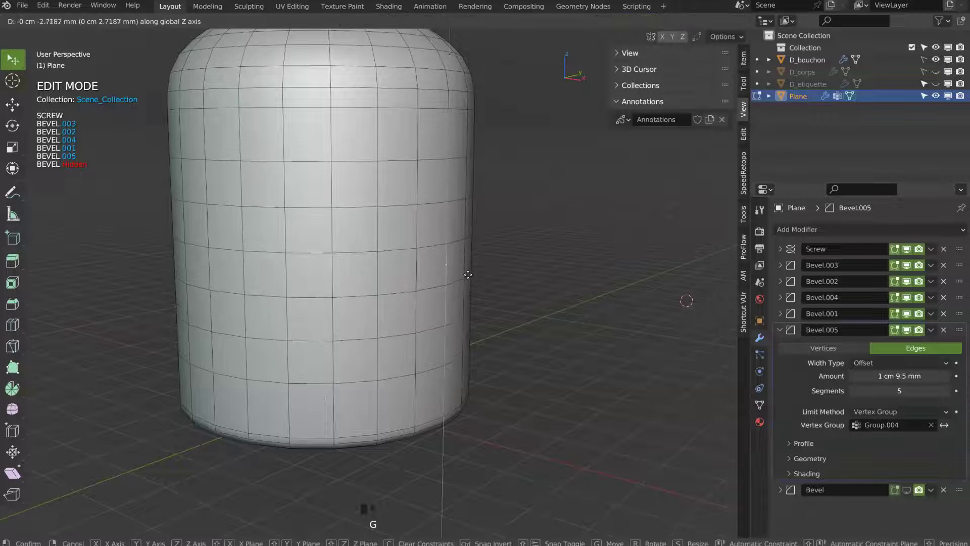
pyautogui.click(469, 275)
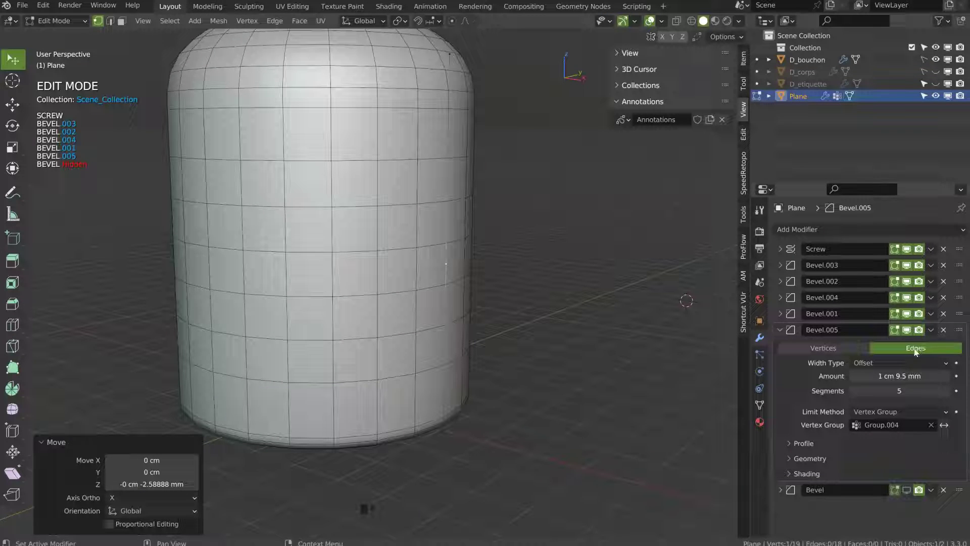
pyautogui.keyDown('shift'); pyautogui.moveTo(899, 377); pyautogui.dragTo(900, 378); pyautogui.keyUp('shift')
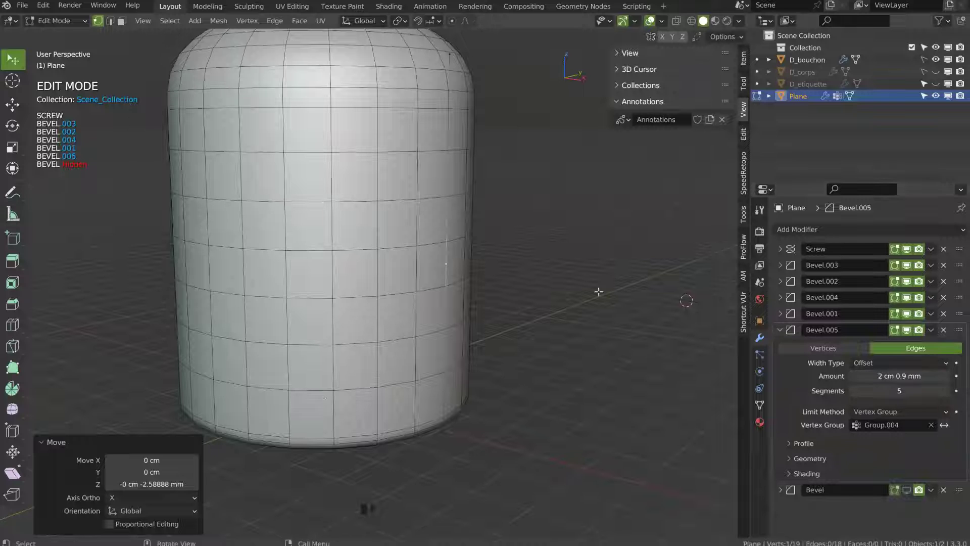
# - Readjust the outer wall's midpoint vertex along Z and set the Bevel.005 amount to 2 cm 1.7 mm to even out the loops
pyautogui.press('g')
pyautogui.press('z')
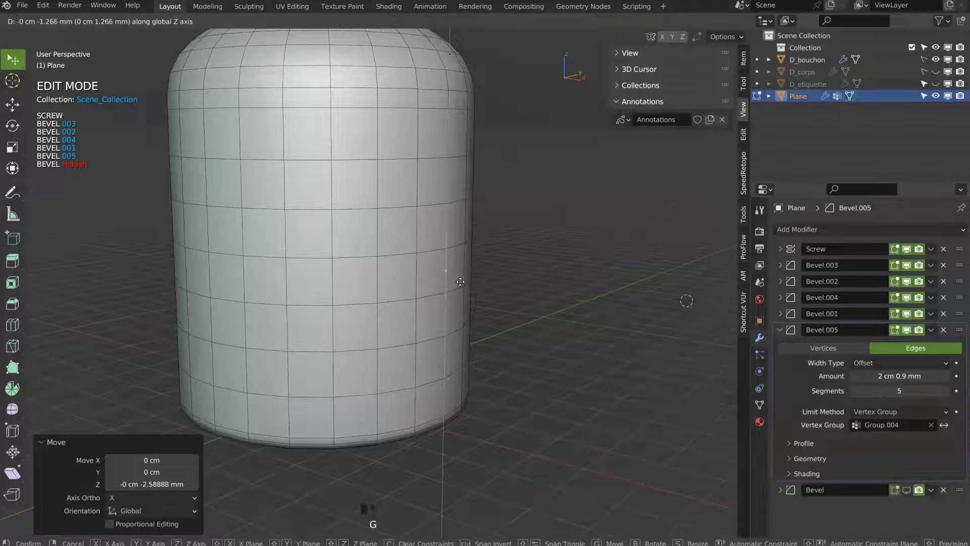
pyautogui.click(460, 277)
pyautogui.keyDown('shift'); pyautogui.moveTo(886, 375); pyautogui.dragTo(903, 377); pyautogui.keyUp('shift')
pyautogui.moveTo(473, 291); pyautogui.dragTo(425, 248, button='middle')
pyautogui.press('g')
pyautogui.press('z')
pyautogui.click(456, 309)
# - Select the long vertical profile edge of the jar's inner wall in X-ray view and subdivide it with 1 cut
pyautogui.press('Tab')
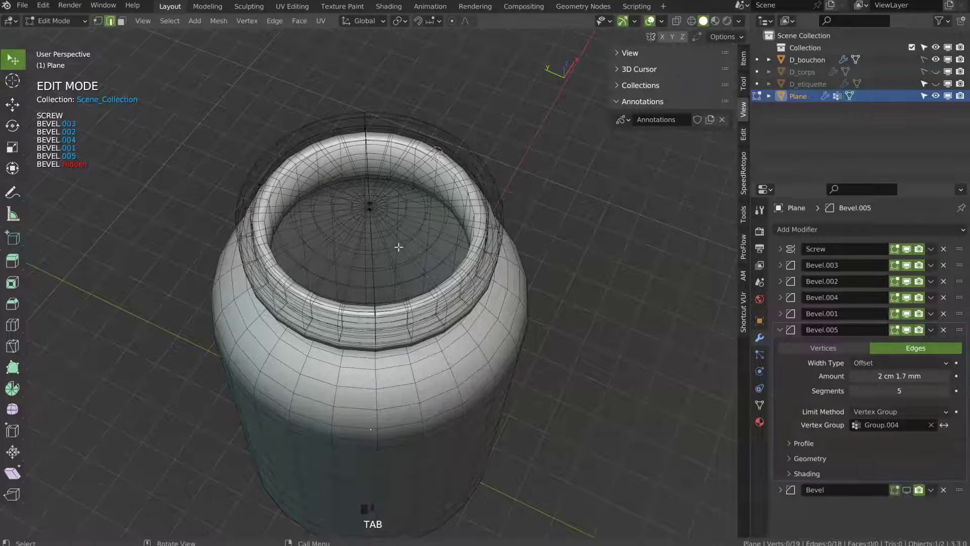
pyautogui.moveTo(493, 317); pyautogui.dragTo(518, 298, button='middle')
pyautogui.hotkey('alt', 'z')
pyautogui.click(514, 334)
pyautogui.keyDown('shift'); pyautogui.moveTo(585, 329); pyautogui.dragTo(531, 304, button='middle'); pyautogui.keyUp('shift')
pyautogui.moveTo(529, 303); pyautogui.dragTo(508, 287, button='middle')
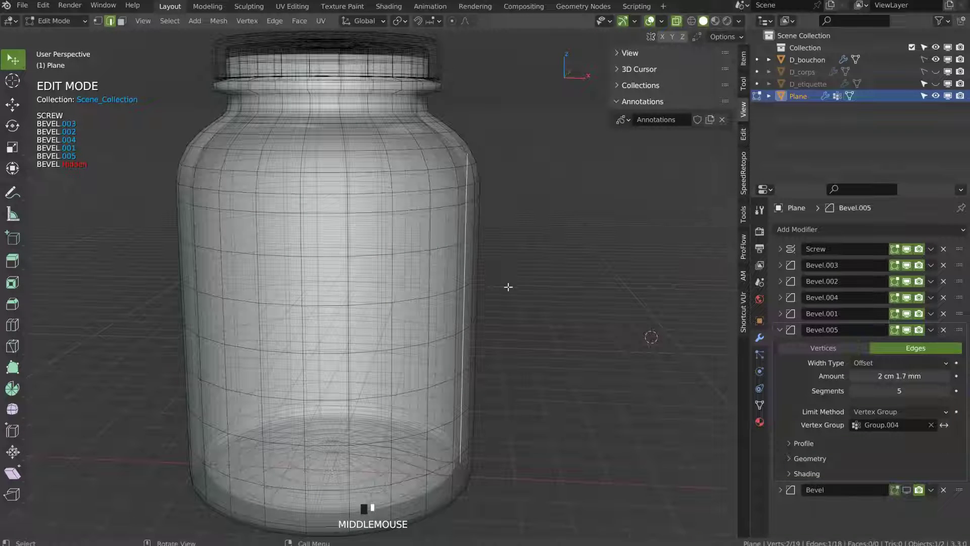
pyautogui.rightClick(541, 282)
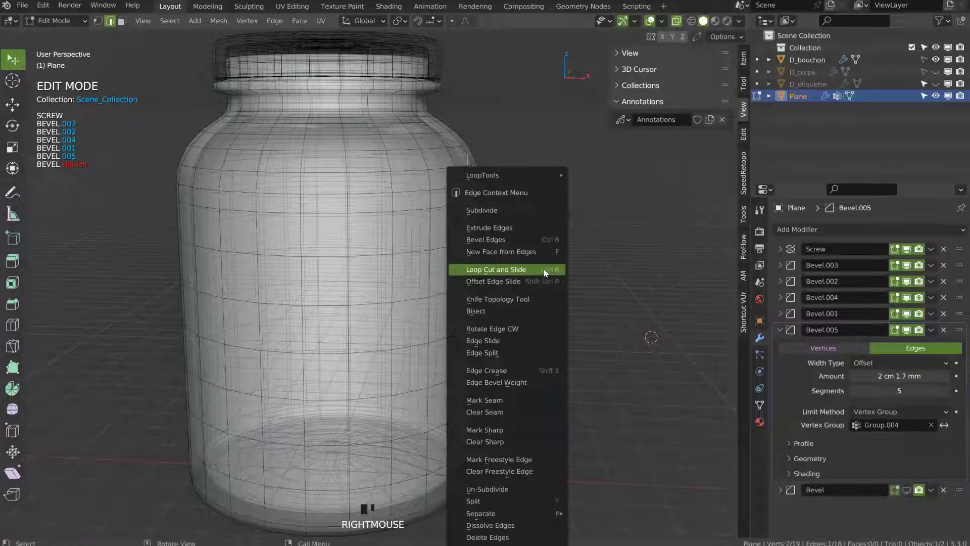
pyautogui.click(498, 210)
# - Remove the inner wall's new midpoint vertex from all five existing vertex groups and assign it to Group.004 only
pyautogui.click(760, 404)
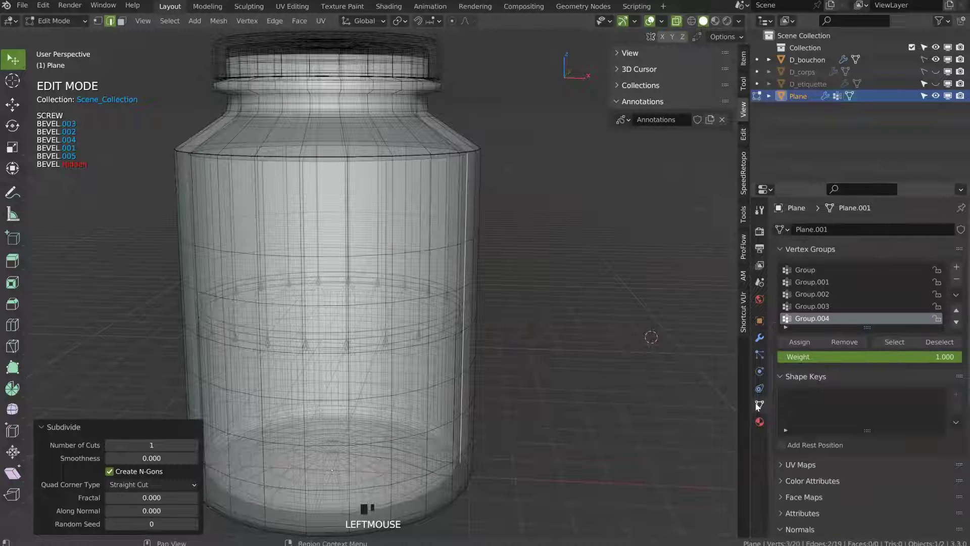
pyautogui.press('Tab')
pyautogui.click(461, 315)
pyautogui.click(854, 343)
pyautogui.click(816, 307)
pyautogui.click(843, 342)
pyautogui.click(816, 294)
pyautogui.click(838, 343)
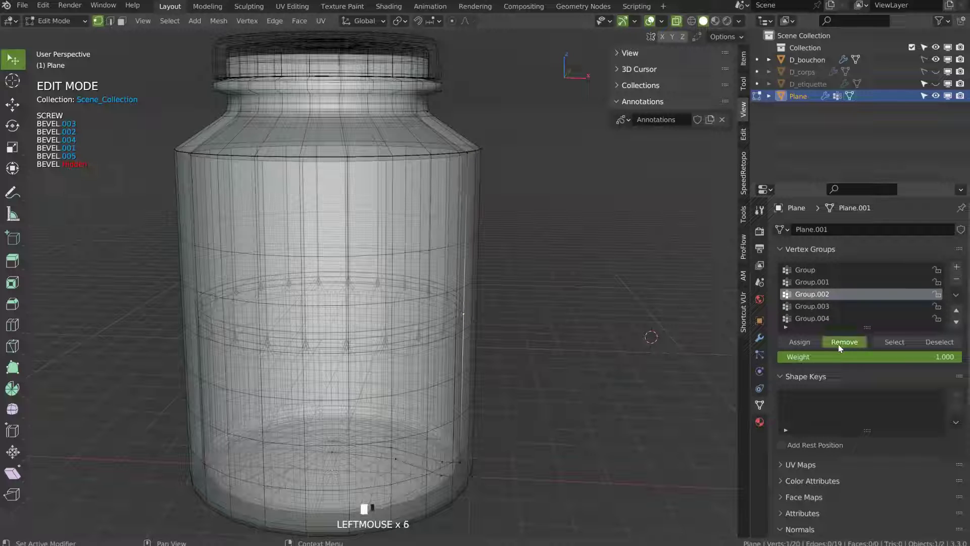
pyautogui.click(814, 281)
pyautogui.click(842, 342)
pyautogui.click(846, 343)
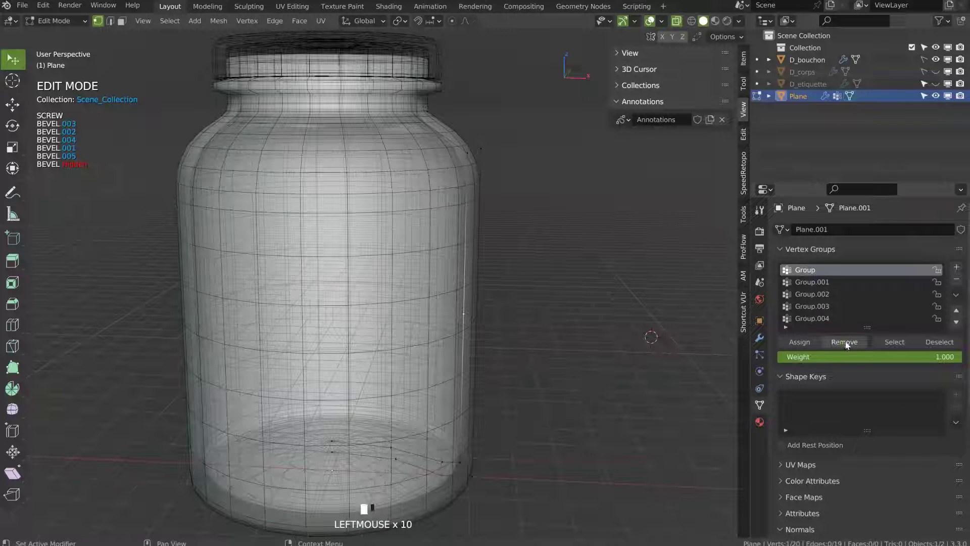
pyautogui.click(805, 319)
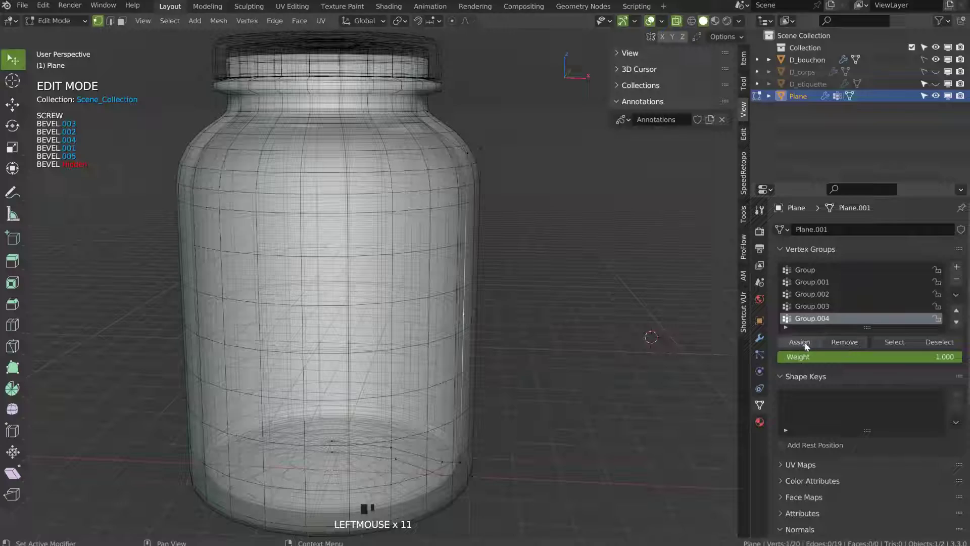
# - Turn off X-ray and move the inner wall's midpoint vertex down about 3.5 mm along Z
pyautogui.moveTo(445, 228); pyautogui.dragTo(485, 318, button='middle')
pyautogui.press('Tab')
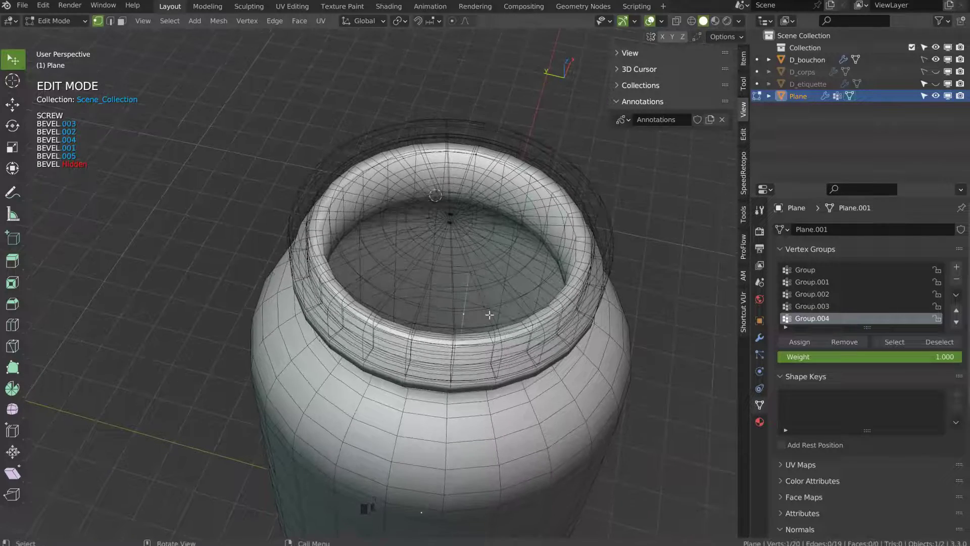
pyautogui.press('g')
pyautogui.press('z')
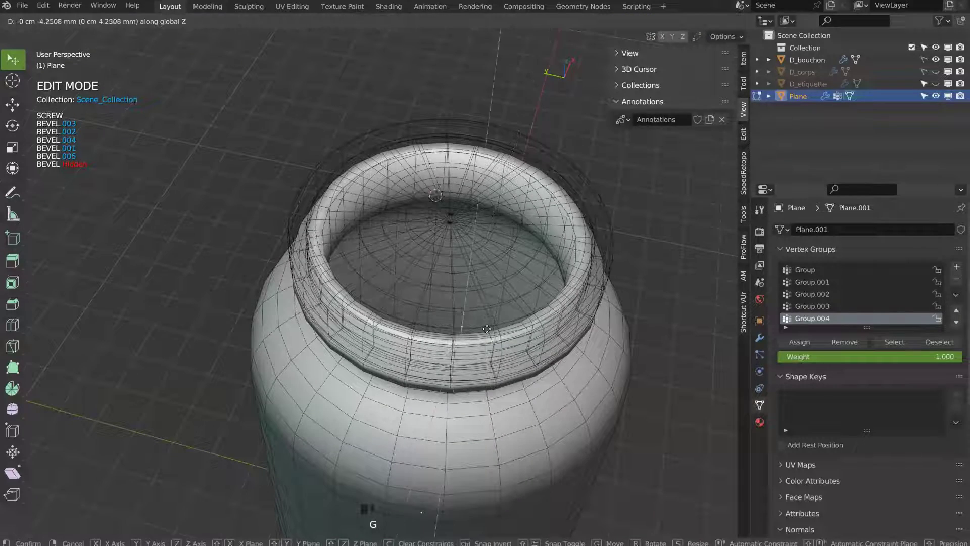
pyautogui.click(488, 326)
pyautogui.moveTo(490, 325); pyautogui.dragTo(495, 325, button='middle')
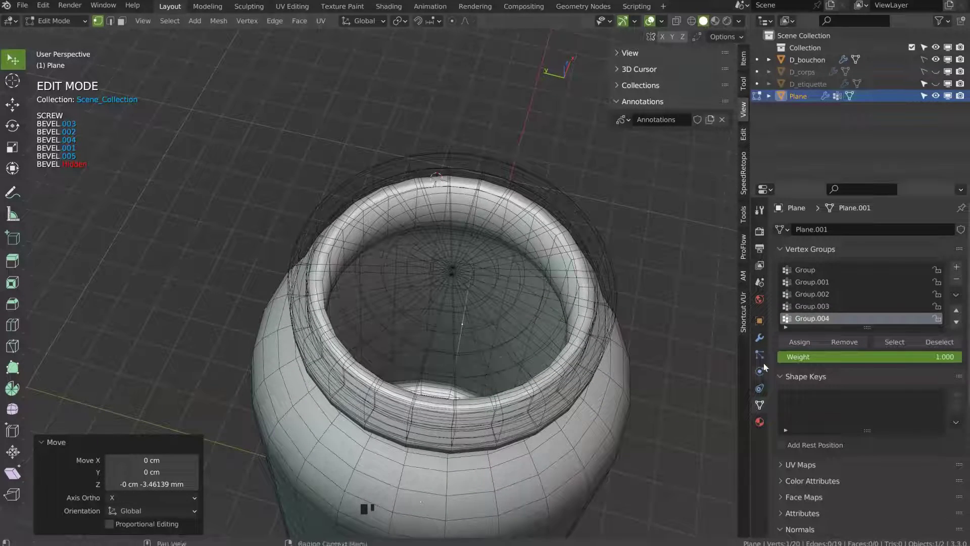
# - Hide the D_bouchon object and turn on X-ray in Edit Mode to expose the neck's profile
pyautogui.press('Tab')
pyautogui.moveTo(552, 310); pyautogui.dragTo(537, 268, button='middle')
pyautogui.press('Tab')
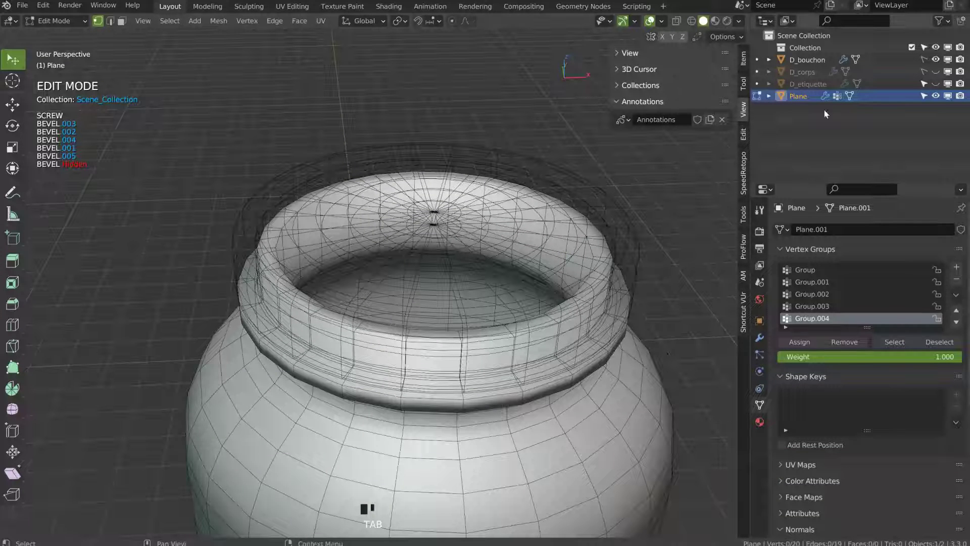
pyautogui.click(936, 60)
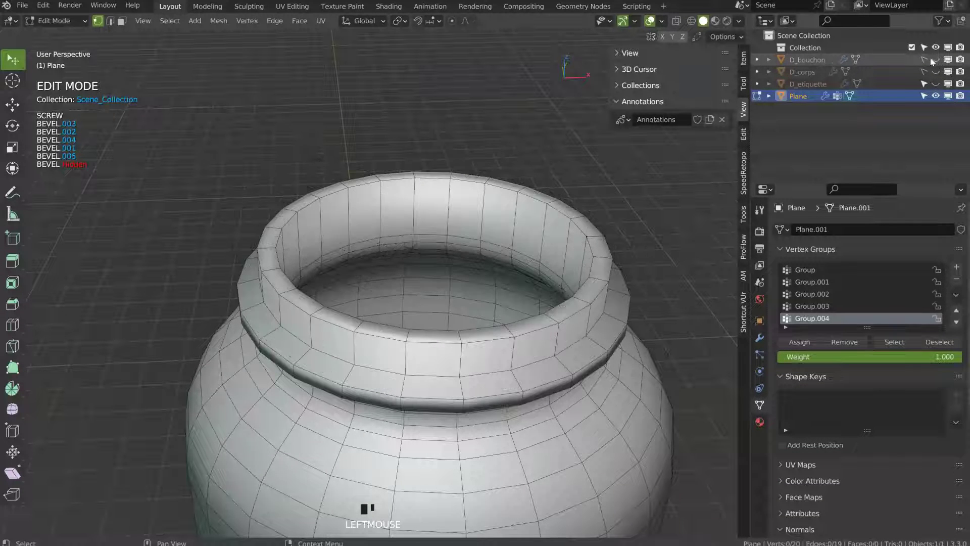
pyautogui.hotkey('alt', 'z')
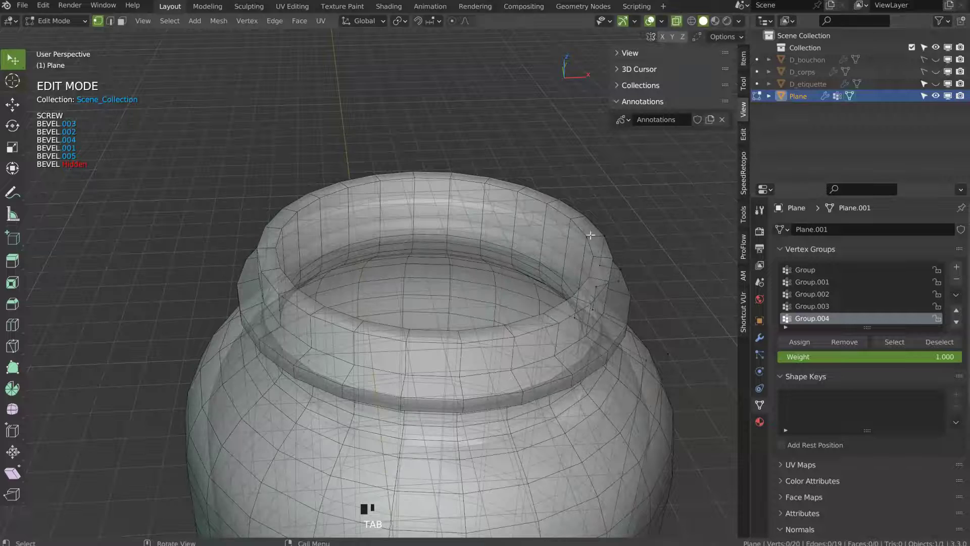
# - Subdivide the profile edge on the inside of the neck with one cut
pyautogui.keyDown('shift'); pyautogui.click(574, 287); pyautogui.keyUp('shift')
pyautogui.moveTo(575, 287); pyautogui.dragTo(492, 280, button='middle')
pyautogui.keyDown('ctrl'); pyautogui.moveTo(492, 280); pyautogui.dragTo(545, 239, button='middle'); pyautogui.keyUp('ctrl')
pyautogui.keyDown('shift'); pyautogui.moveTo(546, 240); pyautogui.dragTo(550, 261, button='middle'); pyautogui.keyUp('shift')
pyautogui.rightClick(550, 262)
pyautogui.click(553, 261)
# - Remove the inner neck's new vertex from every vertex group, from Group.004 back to Group
pyautogui.click(536, 270)
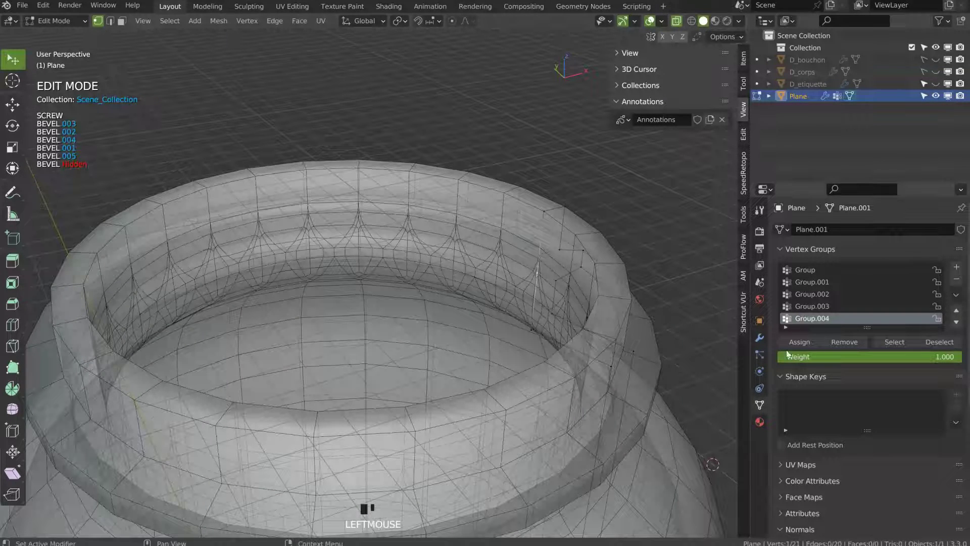
pyautogui.click(824, 341)
pyautogui.click(812, 306)
pyautogui.click(831, 341)
pyautogui.click(818, 294)
pyautogui.click(831, 342)
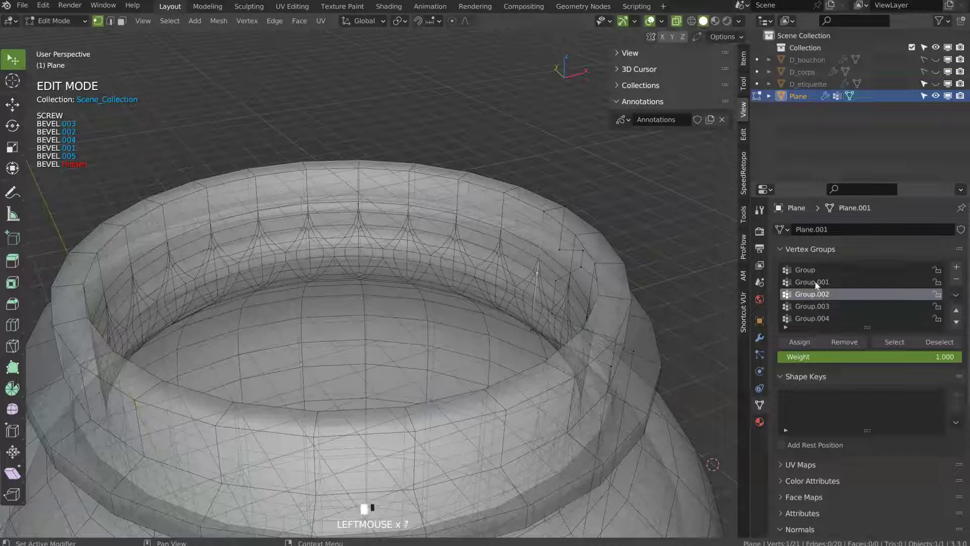
pyautogui.click(816, 282)
pyautogui.click(844, 342)
pyautogui.click(817, 272)
pyautogui.press('space')
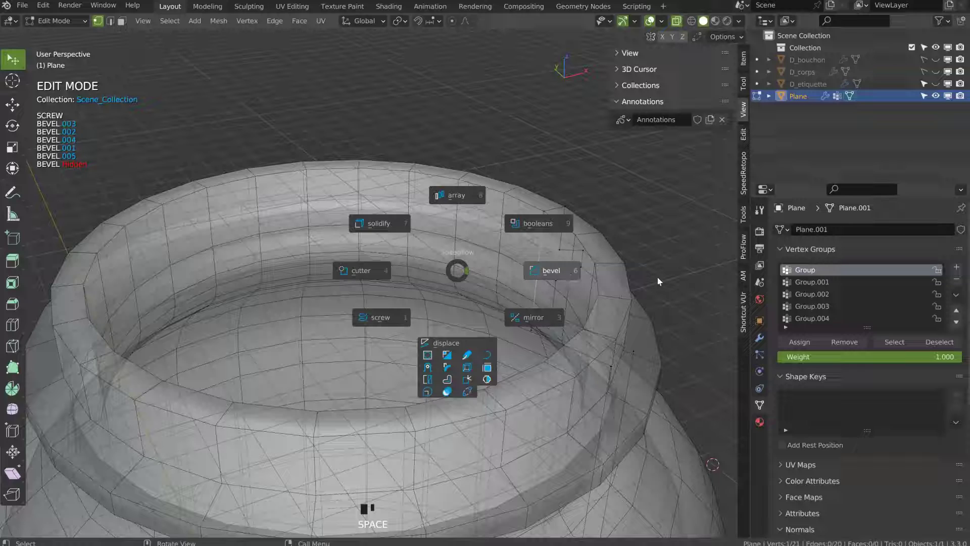
pyautogui.press('Escape')
pyautogui.click(844, 343)
# - Turn off X-ray and move the inner neck's new vertex up about 1 mm along Z
pyautogui.moveTo(483, 277)
pyautogui.mouseDown(button='middle')
pyautogui.moveTo(476, 269)
pyautogui.moveTo(539, 277)
pyautogui.mouseUp(button='middle')
pyautogui.hotkey('alt', 'z')
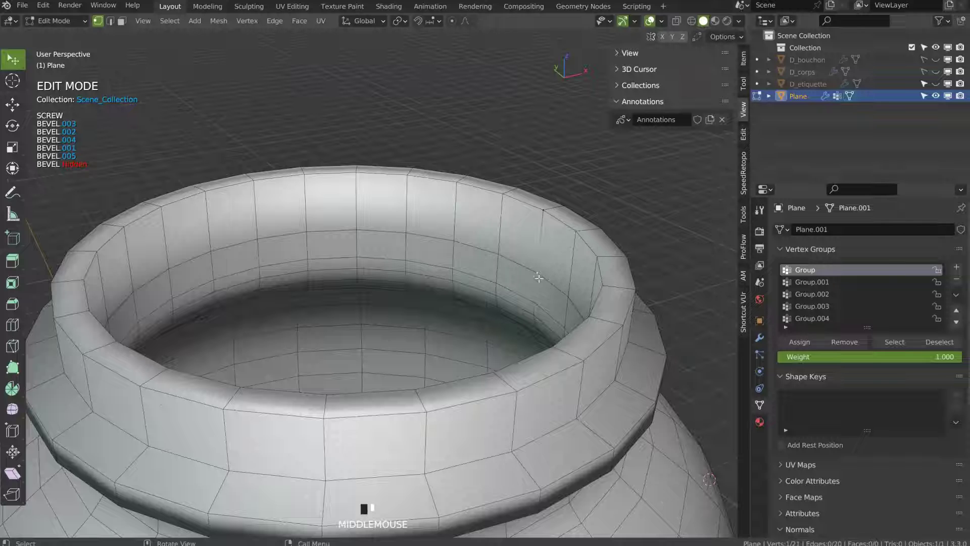
pyautogui.press('g')
pyautogui.press('z')
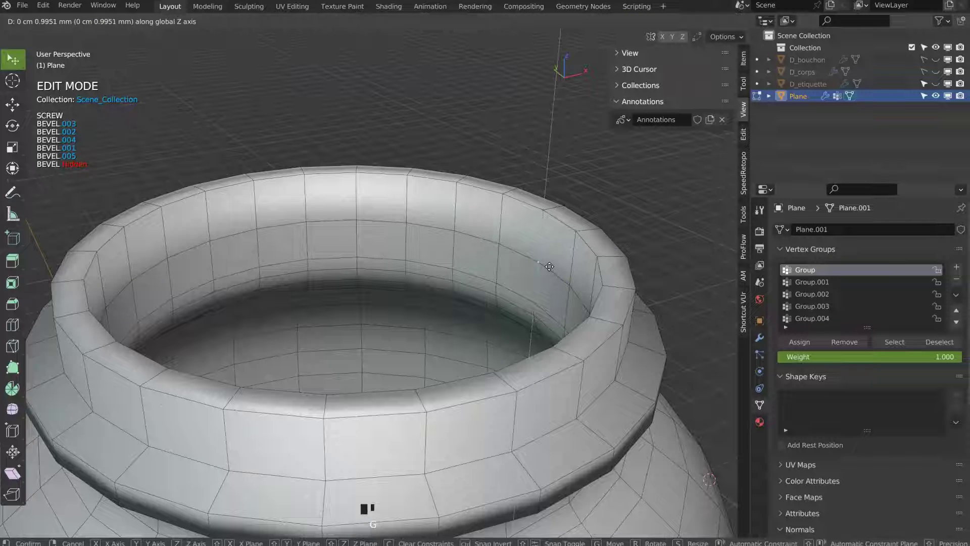
pyautogui.click(550, 266)
# - Select the rim's top edge and the outer neck wall edge, and subdivide both with 1 cut
pyautogui.moveTo(550, 266); pyautogui.dragTo(575, 271, button='middle')
pyautogui.click(551, 210)
pyautogui.keyDown('shift'); pyautogui.click(576, 208); pyautogui.keyUp('shift')
pyautogui.keyDown('shift'); pyautogui.click(581, 251); pyautogui.keyUp('shift')
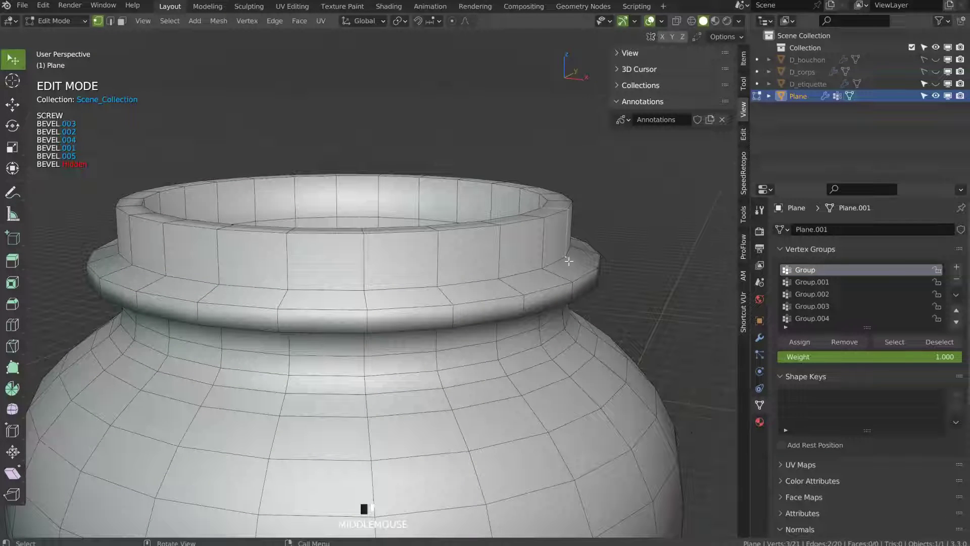
pyautogui.rightClick(568, 261)
pyautogui.click(569, 262)
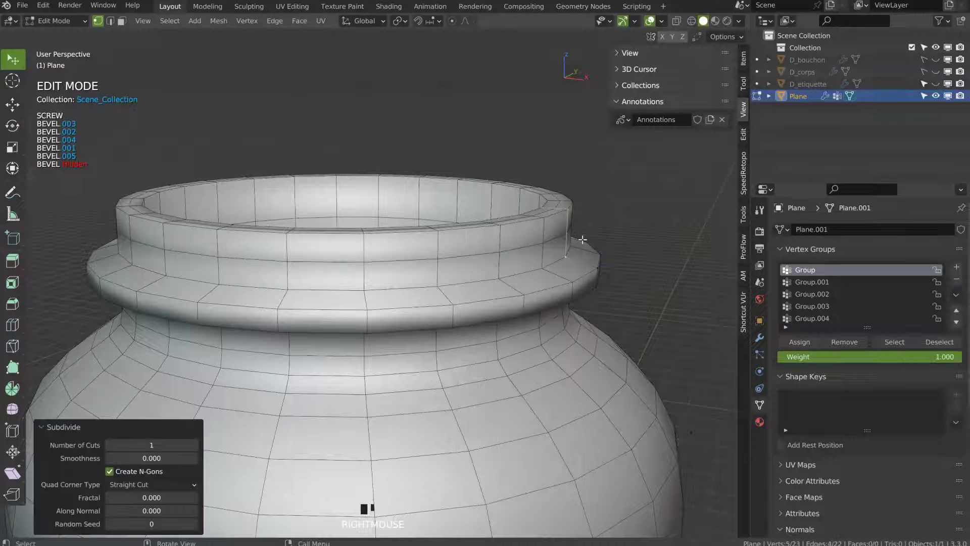
# - Remove the selected rim and outer neck vertices from the bevel vertex groups, including Group.001 and Group.004
pyautogui.click(555, 208)
pyautogui.keyDown('shift'); pyautogui.click(567, 232); pyautogui.keyUp('shift')
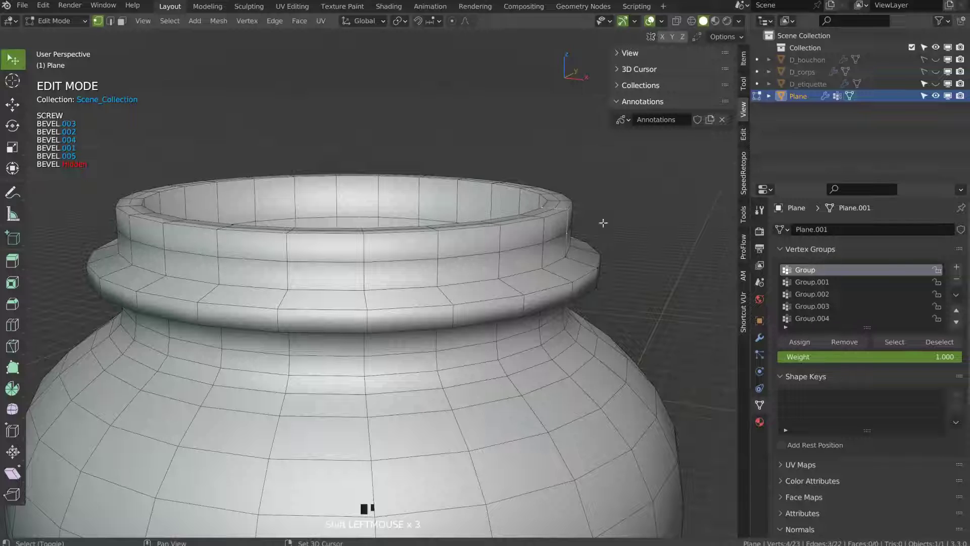
pyautogui.moveTo(594, 257); pyautogui.dragTo(543, 222, button='middle')
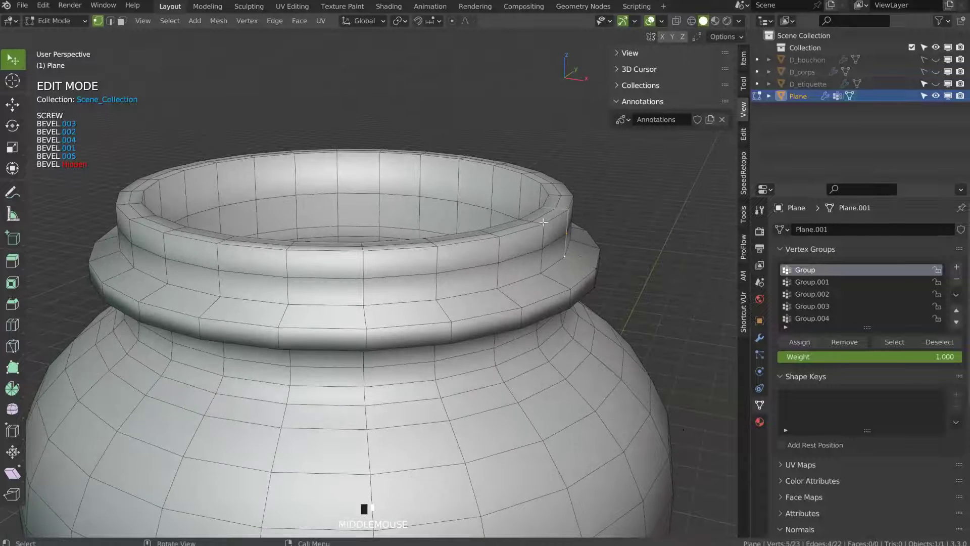
pyautogui.click(812, 282)
pyautogui.click(844, 342)
pyautogui.click(814, 294)
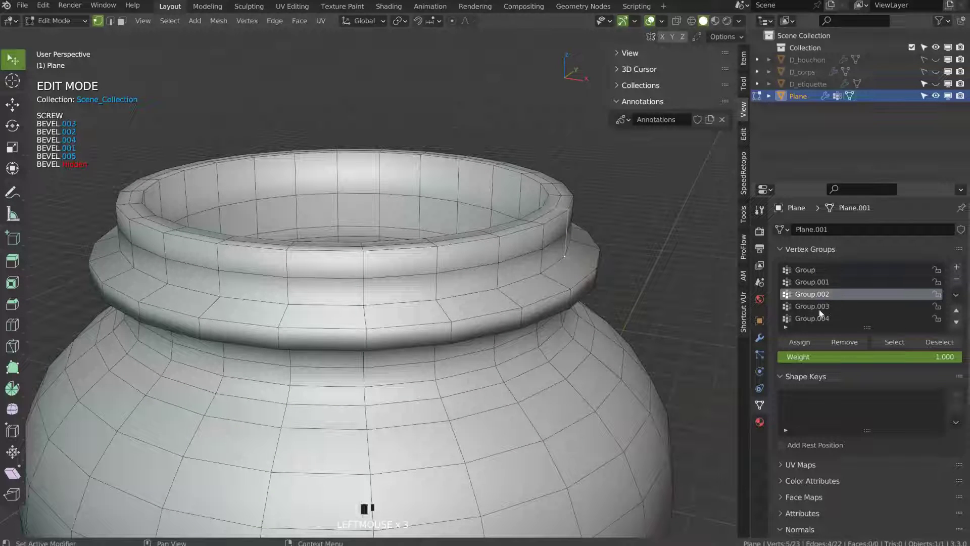
pyautogui.click(814, 306)
pyautogui.click(814, 318)
pyautogui.click(844, 342)
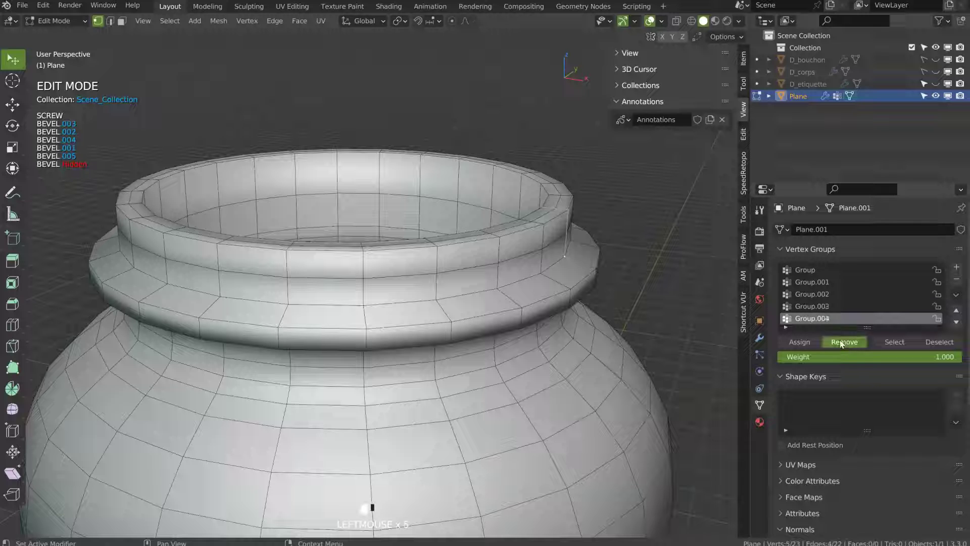
# - Return to Object Mode and turn the last Bevel modifier's viewport display back on
pyautogui.press('Tab')
pyautogui.moveTo(547, 284); pyautogui.dragTo(498, 199, button='middle')
pyautogui.click(760, 337)
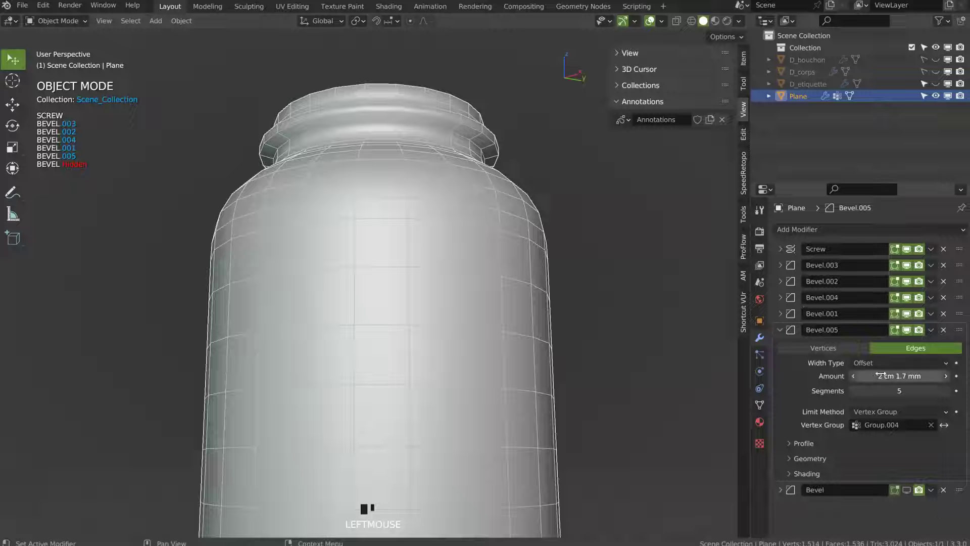
pyautogui.click(780, 331)
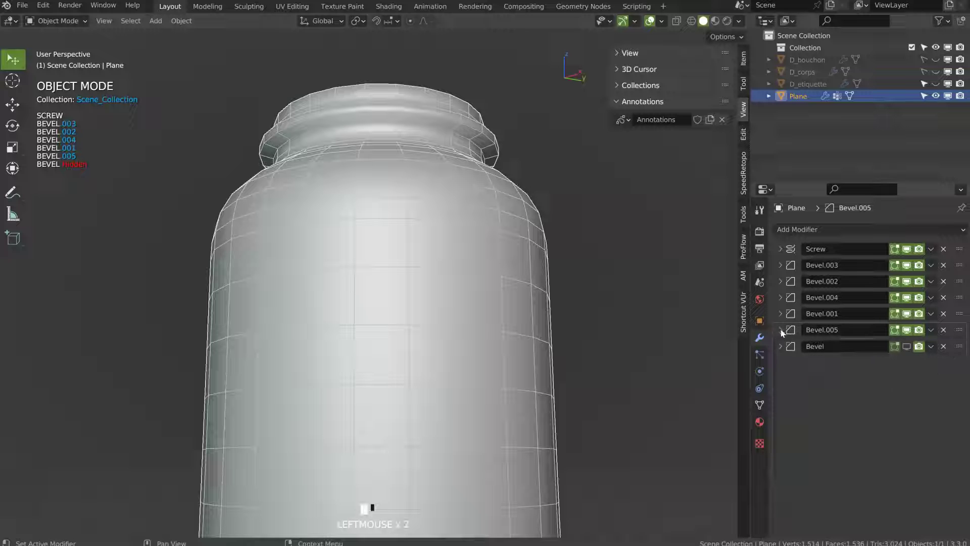
pyautogui.click(907, 347)
# - Disable Clamp Overlap on the last Bevel modifier and set its amount to 0 cm 0.3 mm
pyautogui.moveTo(505, 237); pyautogui.dragTo(601, 263, button='middle')
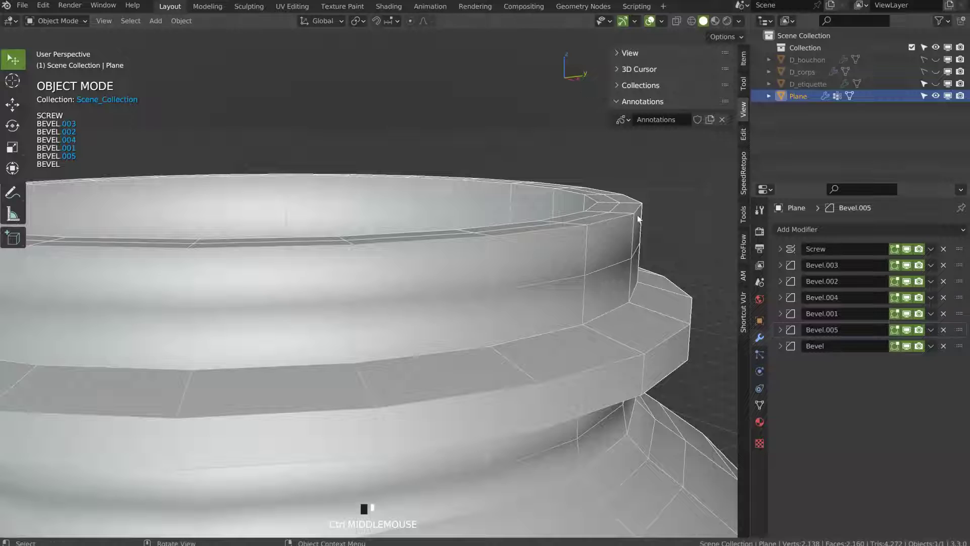
pyautogui.click(780, 347)
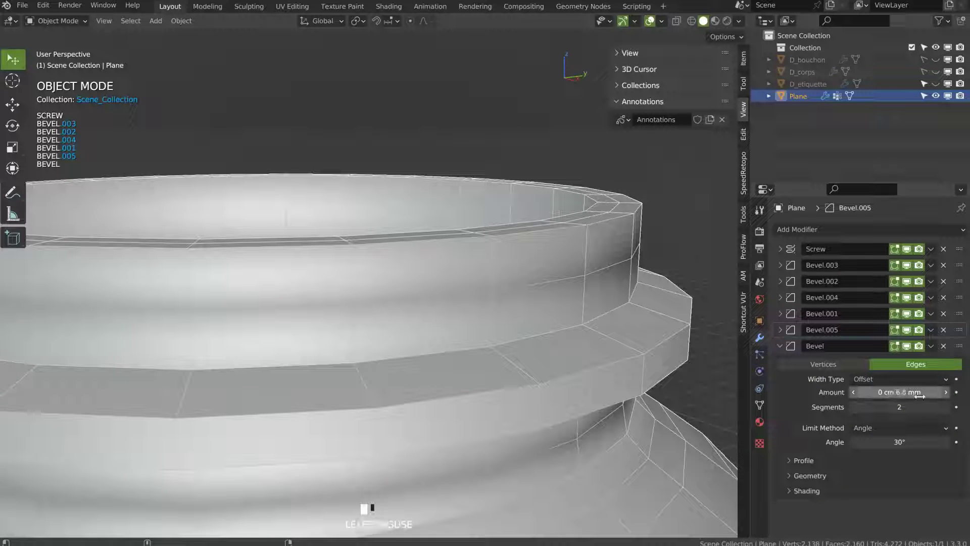
pyautogui.moveTo(927, 398)
pyautogui.keyDown('shift'); pyautogui.mouseDown()
pyautogui.moveTo(881, 392)
pyautogui.moveTo(910, 392)
pyautogui.mouseUp(); pyautogui.keyUp('shift')
pyautogui.click(798, 475)
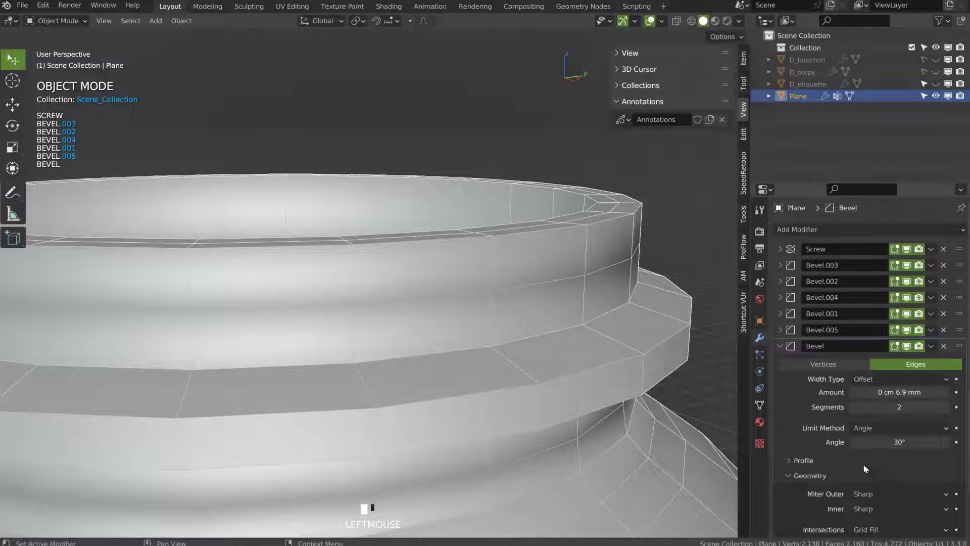
pyautogui.moveTo(863, 468); pyautogui.dragTo(854, 352, button='middle')
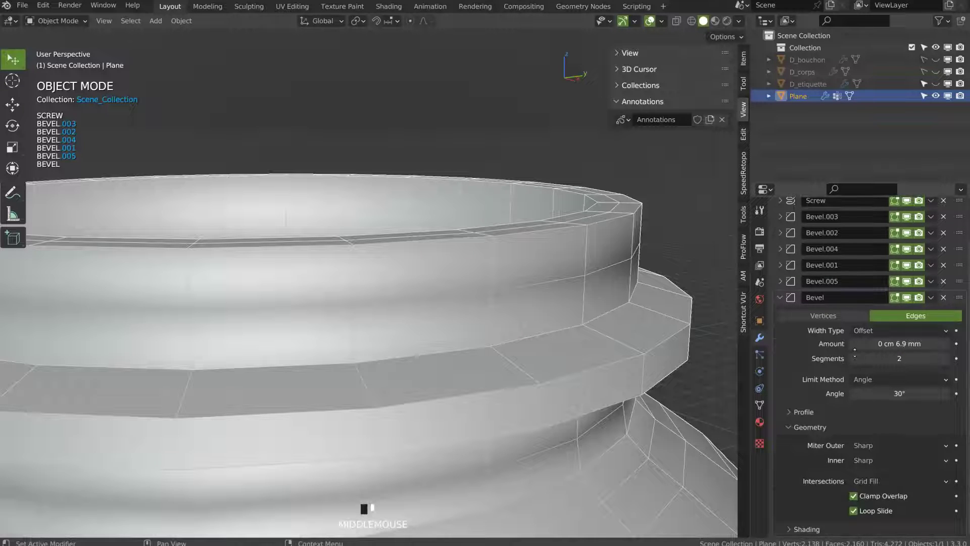
pyautogui.click(854, 496)
pyautogui.keyDown('shift'); pyautogui.moveTo(884, 343); pyautogui.dragTo(865, 344); pyautogui.keyUp('shift')
# - Extend a new vertex about 2.2 mm along X from the recess edge under the jar, and show the mesh's vertex groups
pyautogui.moveTo(601, 276); pyautogui.dragTo(574, 315, button='middle')
pyautogui.press('Tab')
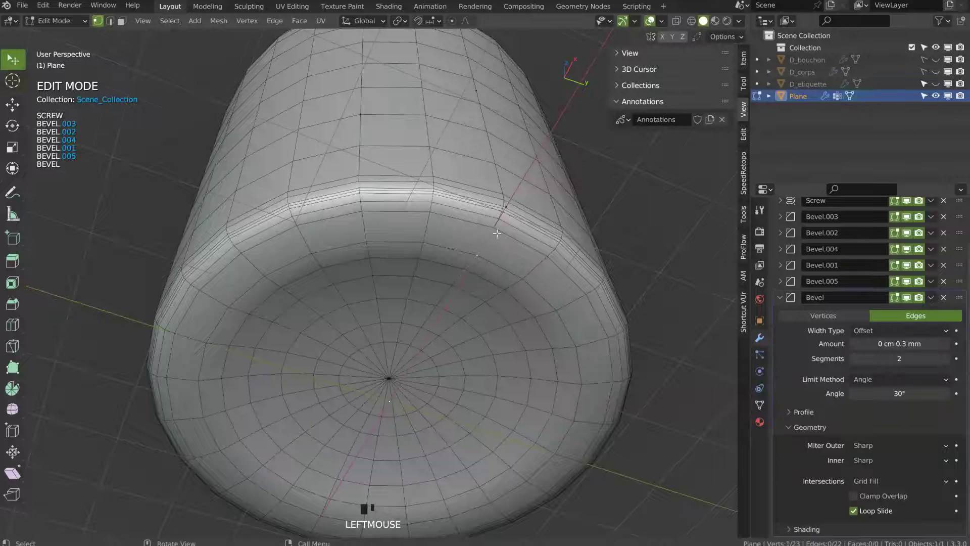
pyautogui.keyDown('ctrl'); pyautogui.moveTo(497, 234); pyautogui.dragTo(566, 190, button='middle'); pyautogui.keyUp('ctrl')
pyautogui.moveTo(558, 275); pyautogui.dragTo(561, 280, button='middle')
pyautogui.hotkey('alt', 'd')
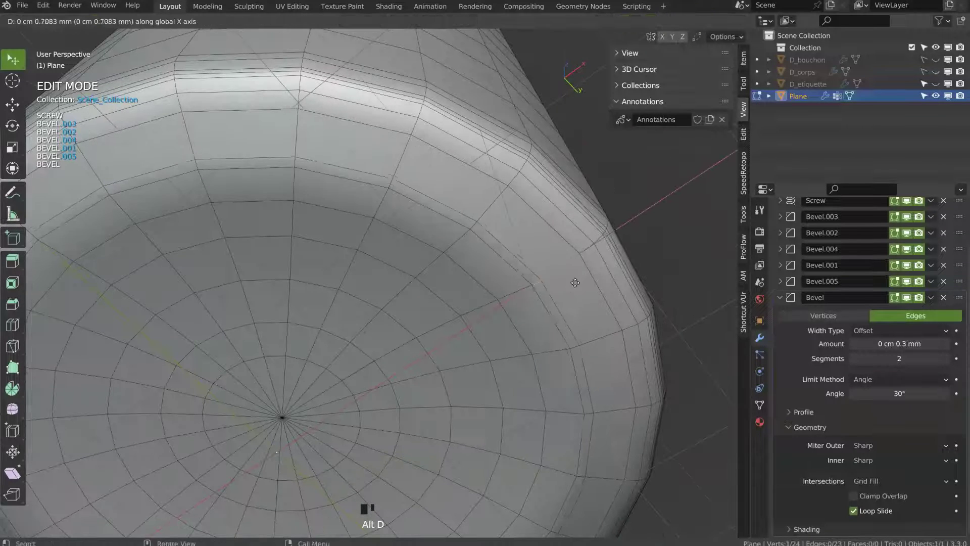
pyautogui.click(594, 280)
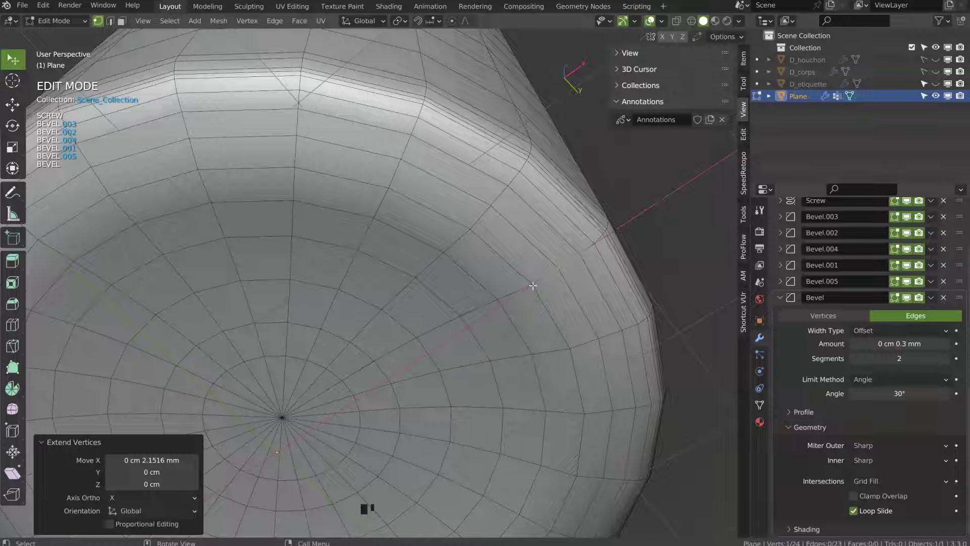
pyautogui.click(764, 401)
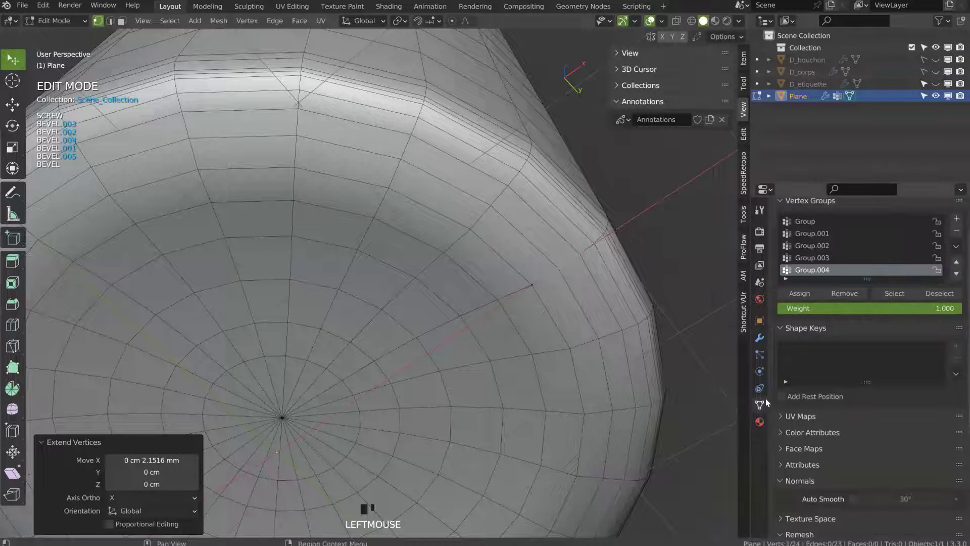
# - Remove the selected base vertex from all five vertex groups, Group through Group.004, and return to Object Mode
pyautogui.click(834, 292)
pyautogui.click(815, 260)
pyautogui.click(843, 294)
pyautogui.click(810, 249)
pyautogui.keyDown('shift'); pyautogui.click(809, 234); pyautogui.keyUp('shift')
pyautogui.keyDown('shift'); pyautogui.click(810, 223); pyautogui.keyUp('shift')
pyautogui.click(847, 295)
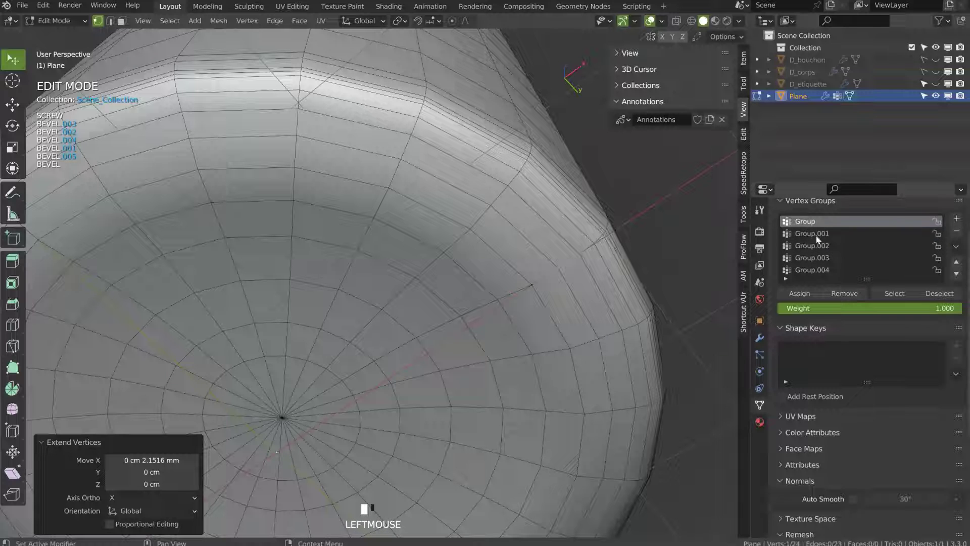
pyautogui.click(815, 236)
pyautogui.click(846, 294)
pyautogui.click(812, 245)
pyautogui.click(844, 293)
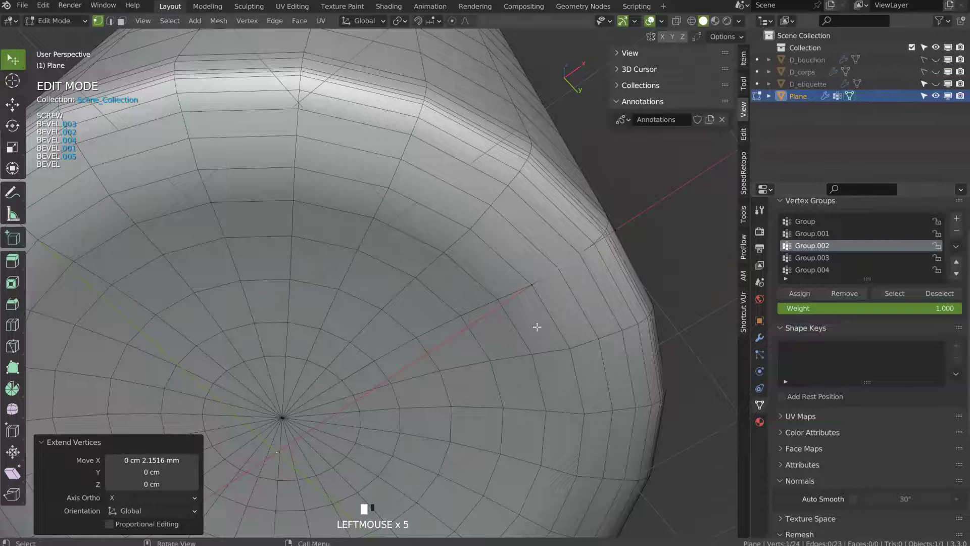
pyautogui.press('Tab')
# - Add a Subdivision Surface modifier to the jar and raise its viewport level by one
pyautogui.moveTo(529, 229); pyautogui.dragTo(493, 330, button='middle')
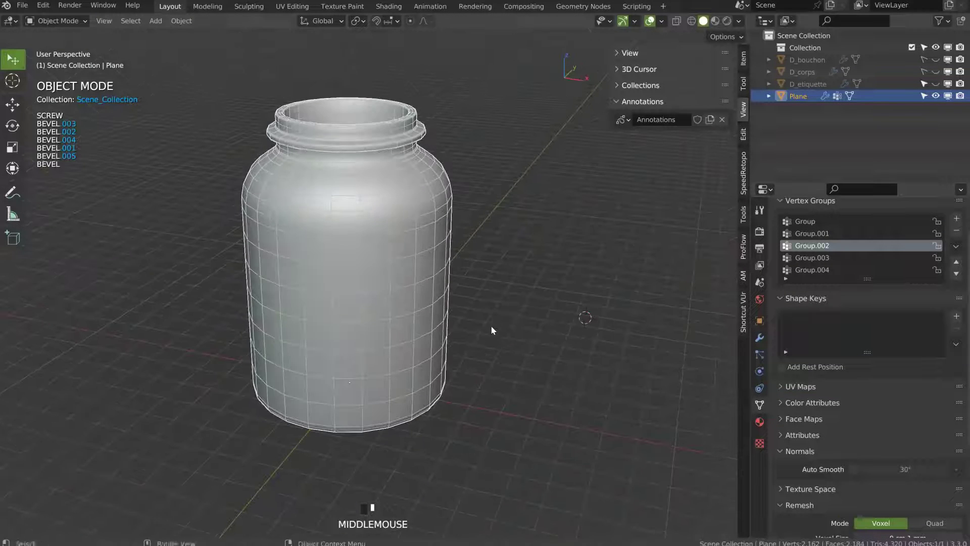
pyautogui.click(759, 338)
pyautogui.click(780, 297)
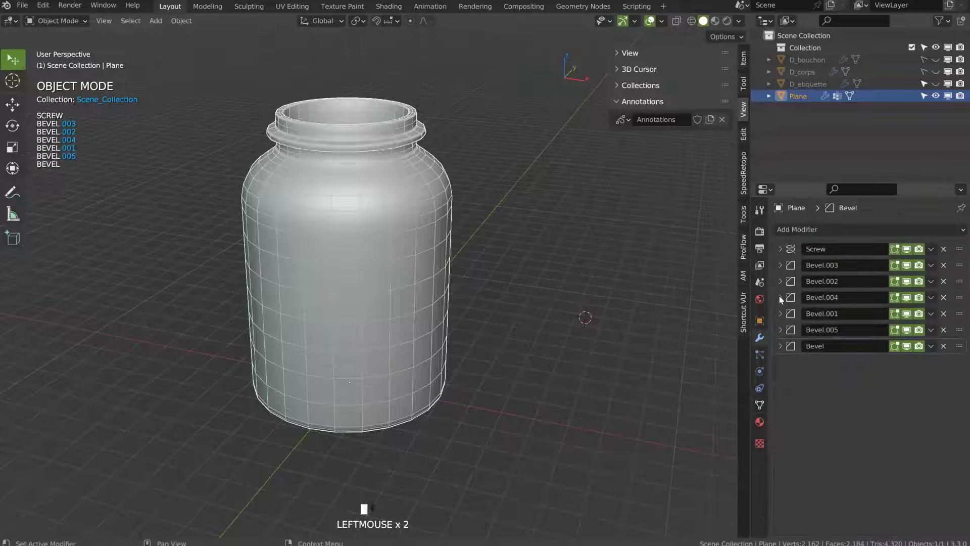
pyautogui.click(805, 230)
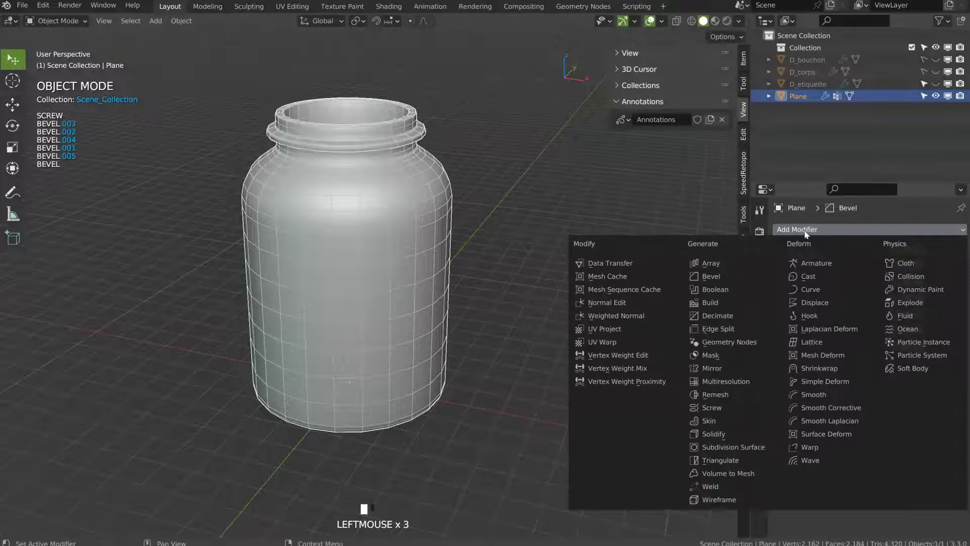
pyautogui.click(721, 446)
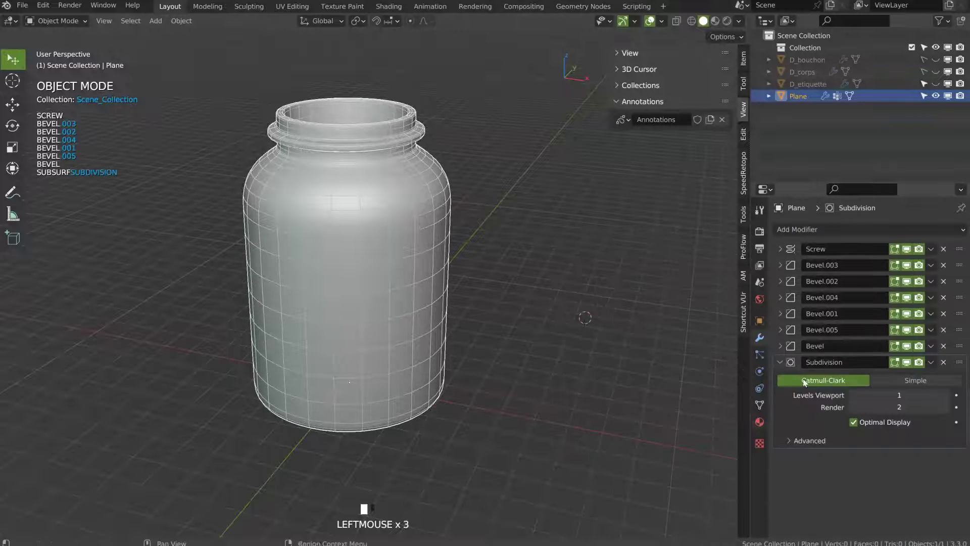
pyautogui.click(946, 395)
pyautogui.click(781, 362)
# - Turn off the wireframe overlay so the jar displays smooth surfaces only
pyautogui.moveTo(409, 313); pyautogui.dragTo(421, 190, button='middle')
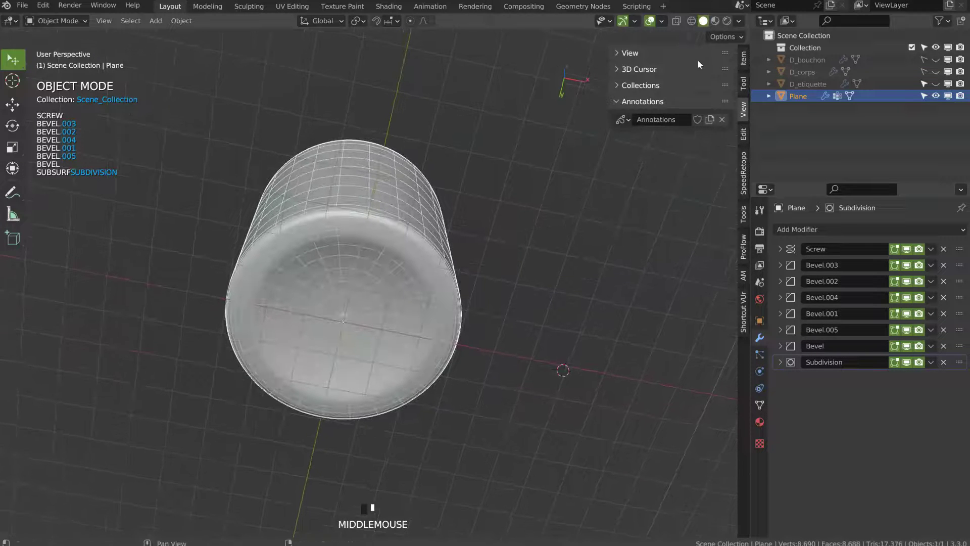
pyautogui.click(661, 21)
pyautogui.click(587, 238)
pyautogui.moveTo(396, 194); pyautogui.dragTo(372, 280, button='middle')
pyautogui.scroll(-4, 398, 212)
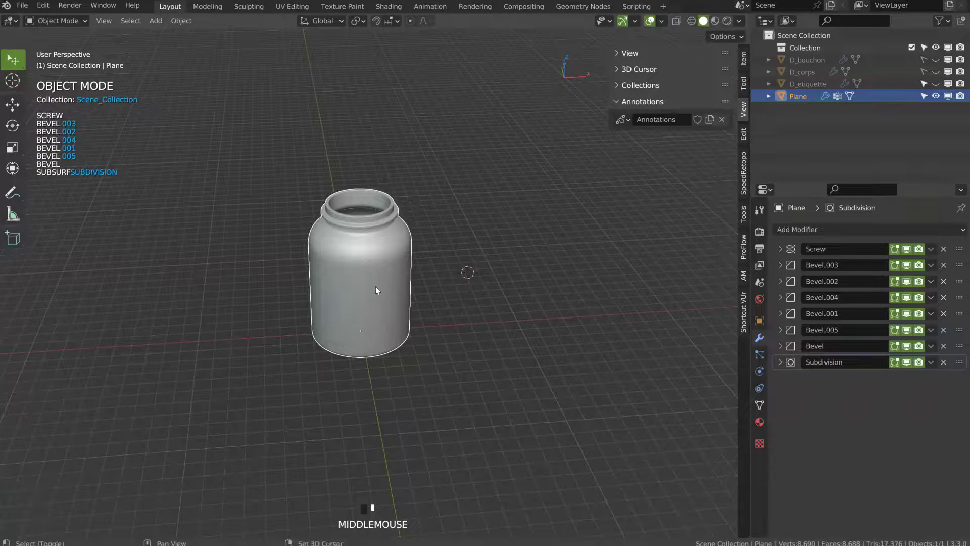
pyautogui.hotkey('shift', 'd')
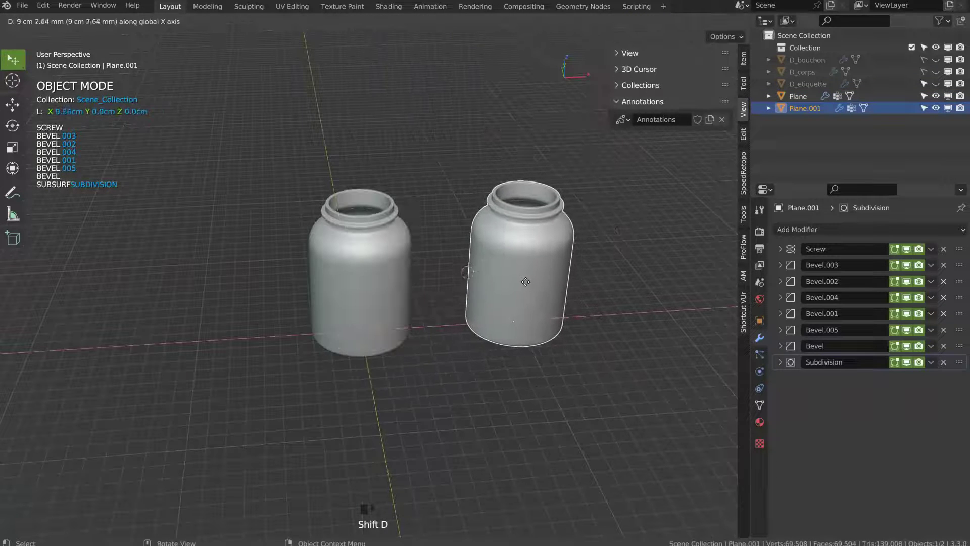
pyautogui.click(522, 282)
pyautogui.press('x')
pyautogui.click(517, 284)
# - Add a new 2 cm plane mesh at the 3D cursor as the base for the lid
pyautogui.keyDown('shift'); pyautogui.moveTo(396, 222); pyautogui.dragTo(459, 156, button='middle'); pyautogui.keyUp('shift')
pyautogui.press('KP_1')
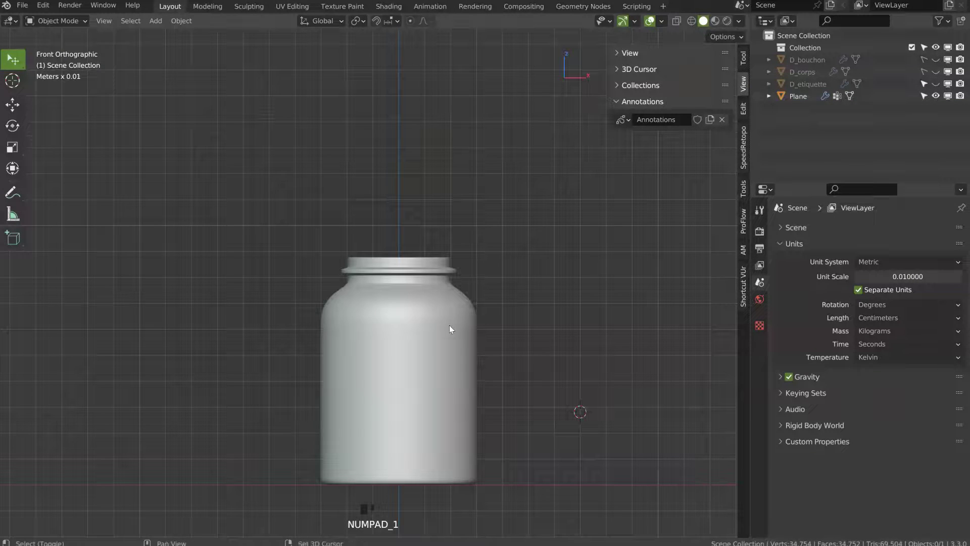
pyautogui.hotkey('shift', 'a')
pyautogui.moveTo(445, 306)
pyautogui.click(503, 306)
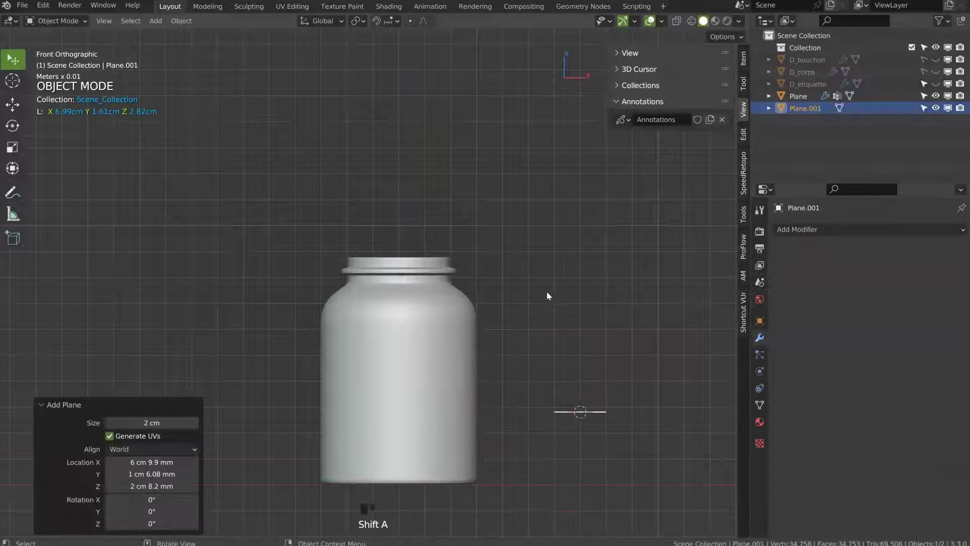
# - Merge all of the new plane's vertices at their center into a single vertex and return to Object Mode
pyautogui.press('Tab')
pyautogui.moveTo(516, 359); pyautogui.dragTo(539, 303, button='middle')
pyautogui.rightClick(539, 303)
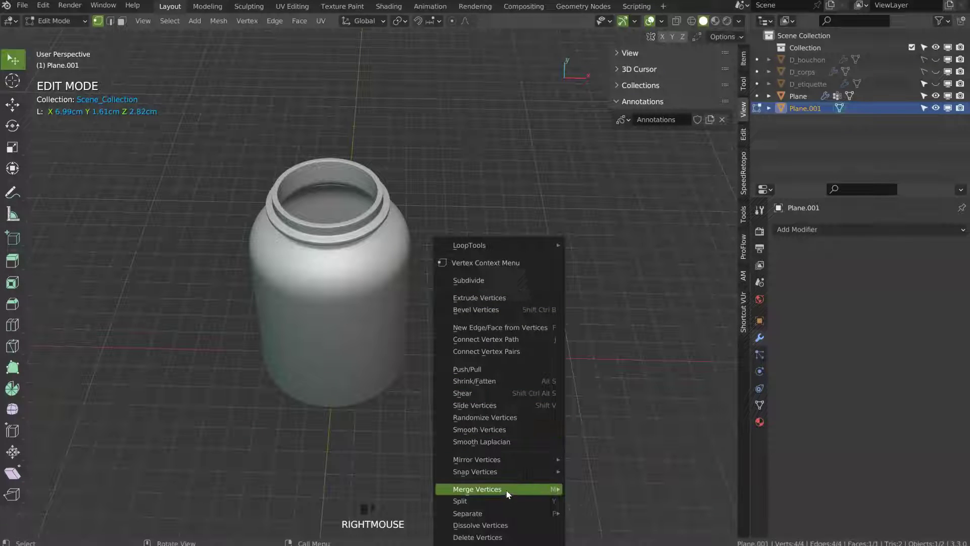
pyautogui.moveTo(510, 487)
pyautogui.click(608, 445)
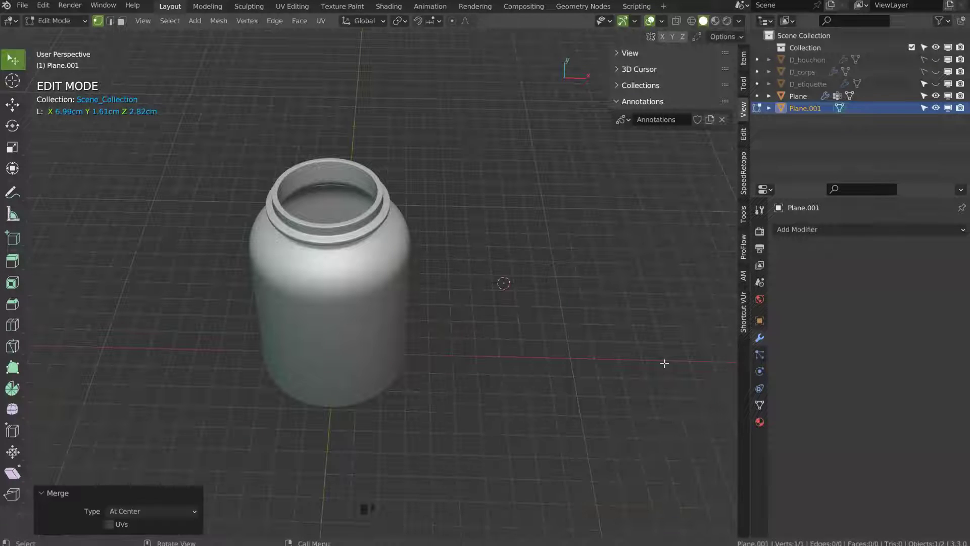
pyautogui.press('Tab')
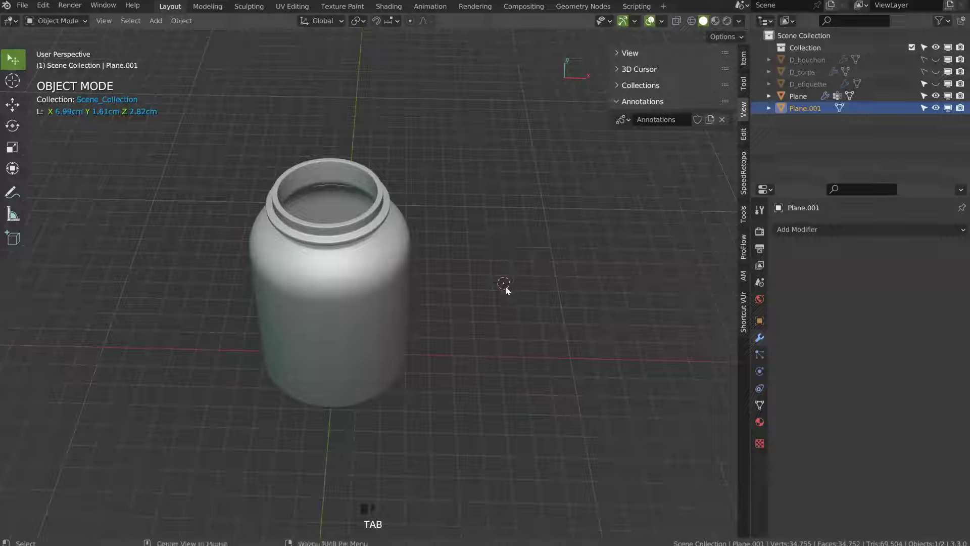
# - Clear the single-vertex object's location and reset the 3D cursor to the world origin
pyautogui.hotkey('alt', 'g')
pyautogui.moveTo(362, 362); pyautogui.dragTo(342, 350, button='middle')
pyautogui.hotkey('shift', 'c')
pyautogui.moveTo(389, 411); pyautogui.dragTo(391, 332, button='middle')
# - Raise the single-vertex object along Z above the jar's opening, to about 9.21 cm
pyautogui.press('g')
pyautogui.press('z')
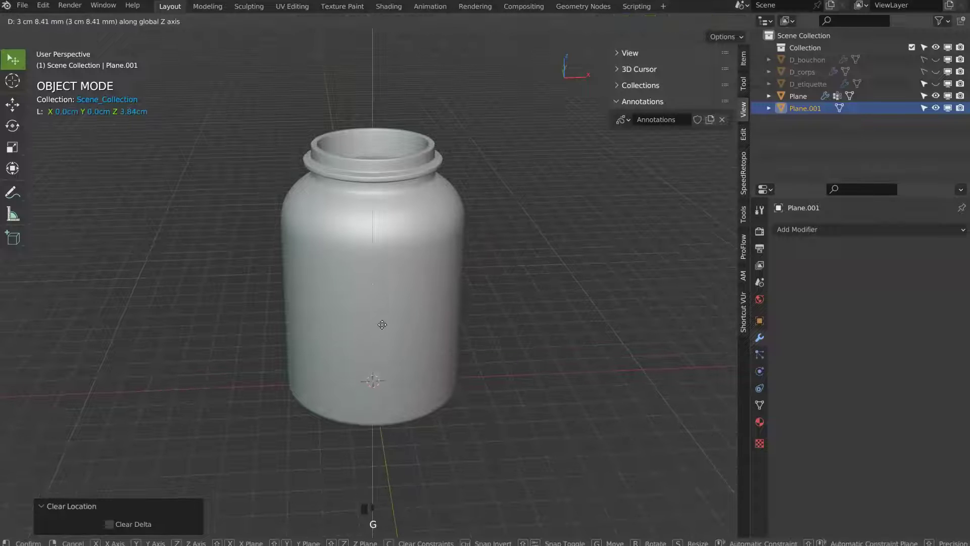
pyautogui.click(426, 123)
pyautogui.moveTo(429, 140); pyautogui.dragTo(409, 144, button='middle')
# - In Edit Mode, lower the vertex along Z to the height of the jar's rim, about 8.8 cm
pyautogui.press('Tab')
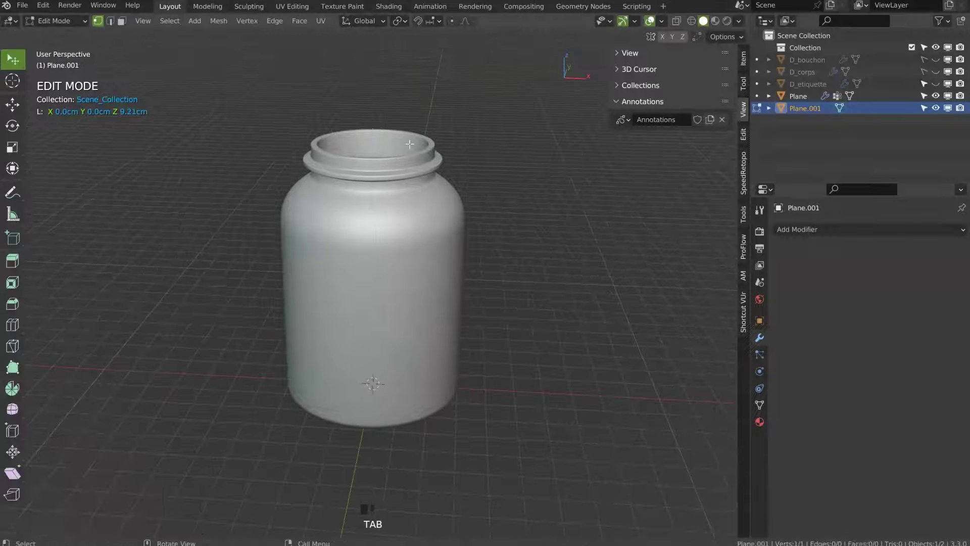
pyautogui.press('KP_1')
pyautogui.scroll(6, 481, 136)
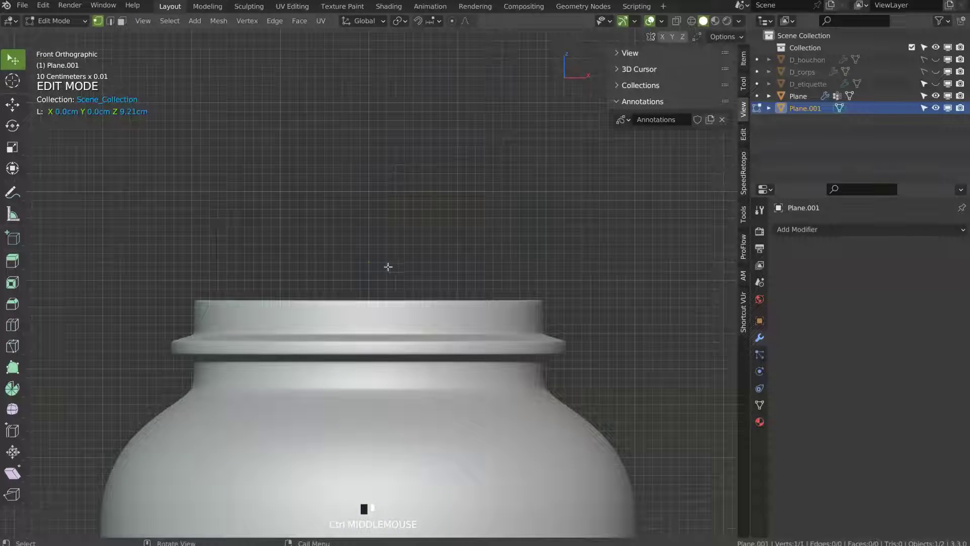
pyautogui.press('g')
pyautogui.press('z')
pyautogui.click(397, 299)
# - Extrude the vertex along X to the rim's outer edge, and extrude it down along Z to the collar
pyautogui.press('e')
pyautogui.press('x')
pyautogui.click(565, 312)
pyautogui.scroll(2, 565, 312)
pyautogui.keyDown('shift'); pyautogui.moveTo(634, 294); pyautogui.dragTo(445, 260, button='middle'); pyautogui.keyUp('shift')
pyautogui.press('e')
pyautogui.press('z')
pyautogui.click(447, 310)
# - Extrude the profile's end outward about 2.11 mm along X, and extrude it up about 6.31 mm along Z
pyautogui.press('e')
pyautogui.press('x')
pyautogui.click(469, 314)
pyautogui.press('e')
pyautogui.press('z')
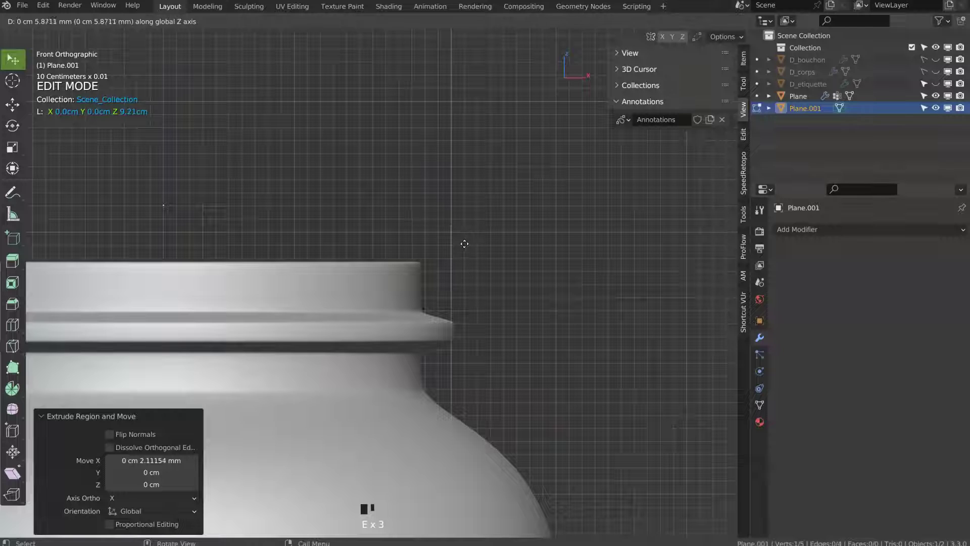
pyautogui.click(465, 237)
# - Extrude the lid's top edge inward along X by about 2.3 cm and adjust its end vertex onto the jar's central axis
pyautogui.press('e')
pyautogui.press('x')
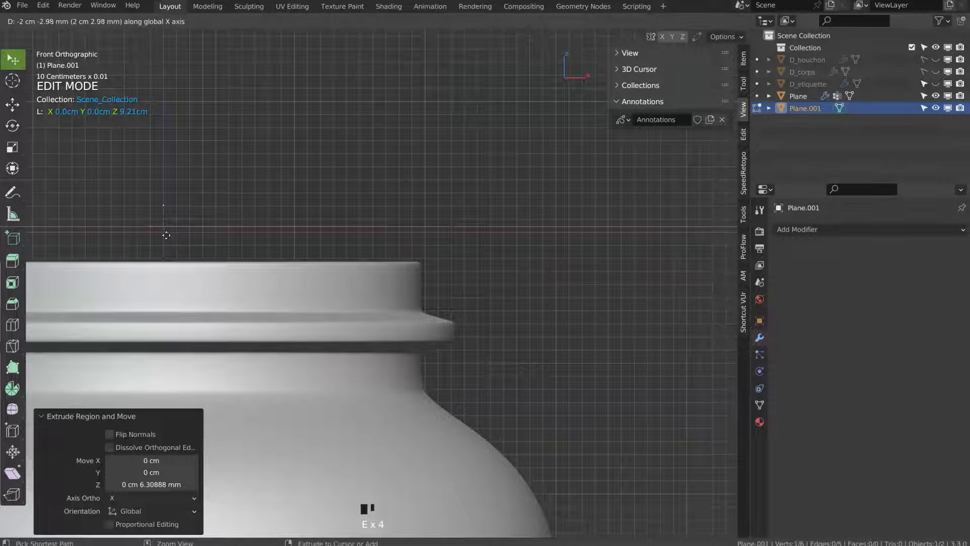
pyautogui.click(187, 233)
pyautogui.press('g')
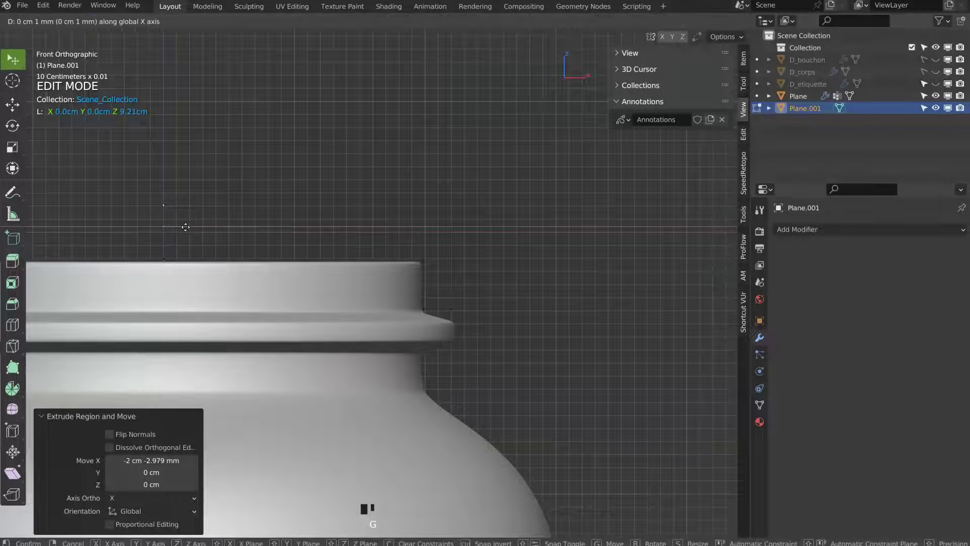
pyautogui.click(182, 226)
pyautogui.click(454, 222)
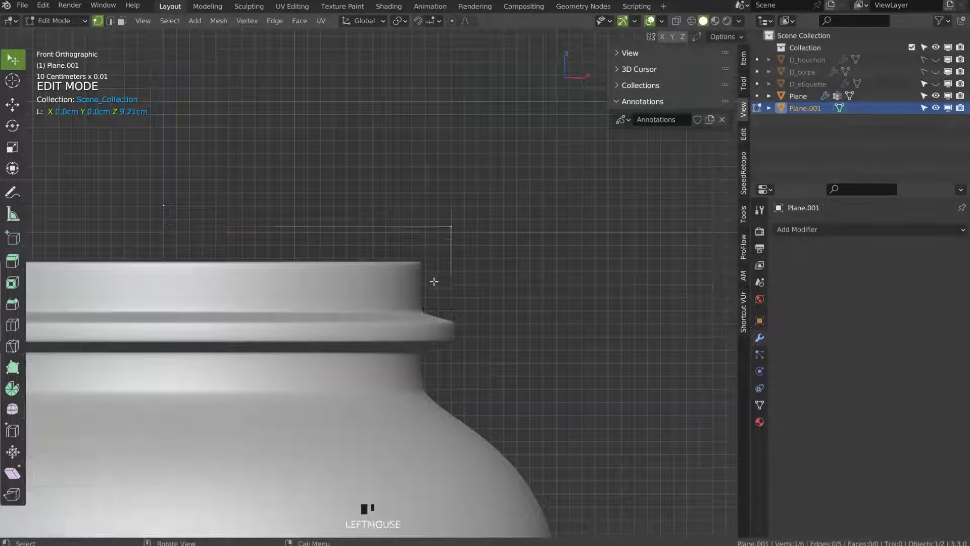
# - Select the lid profile's lower vertex on the central axis and snap the 3D cursor to it
pyautogui.press('Tab')
pyautogui.moveTo(486, 247); pyautogui.dragTo(439, 251, button='middle')
pyautogui.click(441, 215)
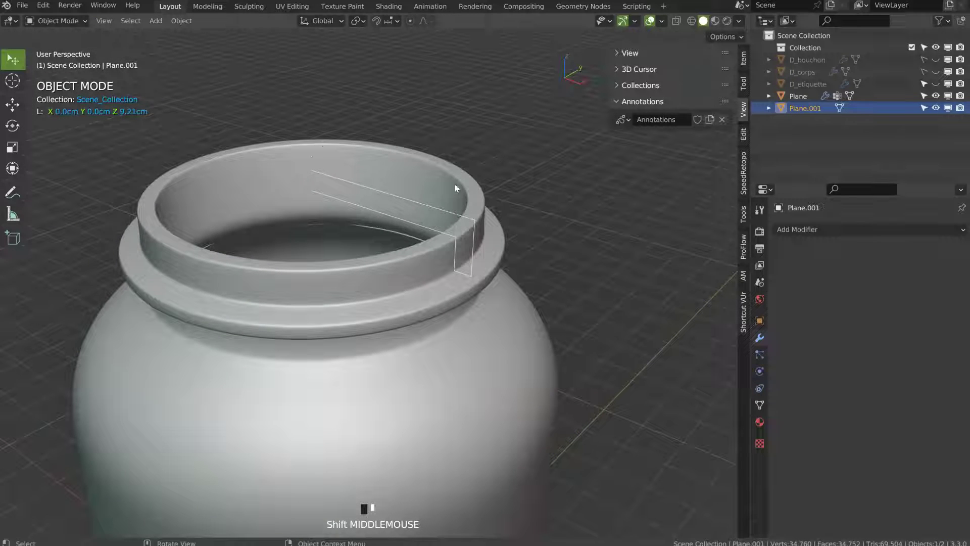
pyautogui.press('Tab')
pyautogui.click(326, 196)
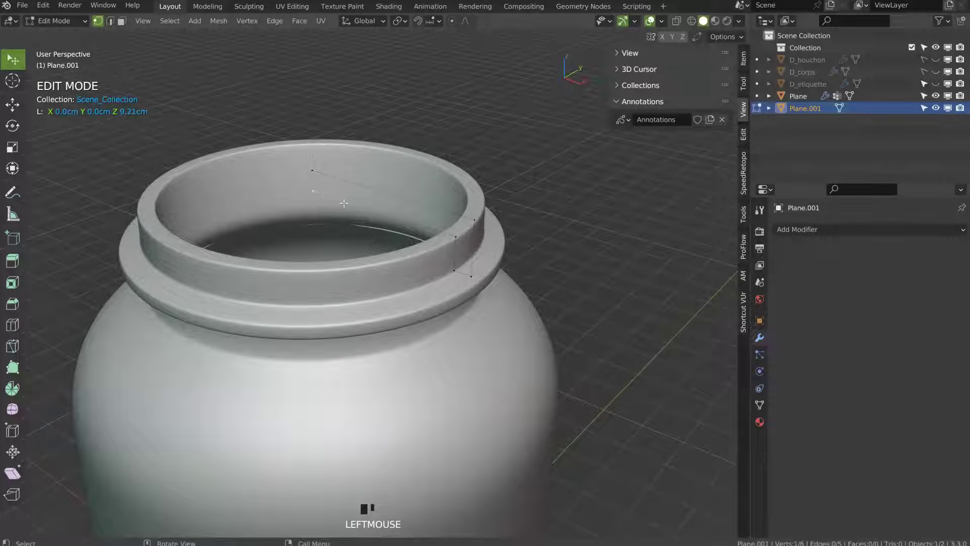
pyautogui.press('Tab')
pyautogui.press('Tab')
pyautogui.hotkey('shift', 's')
pyautogui.click(430, 199)
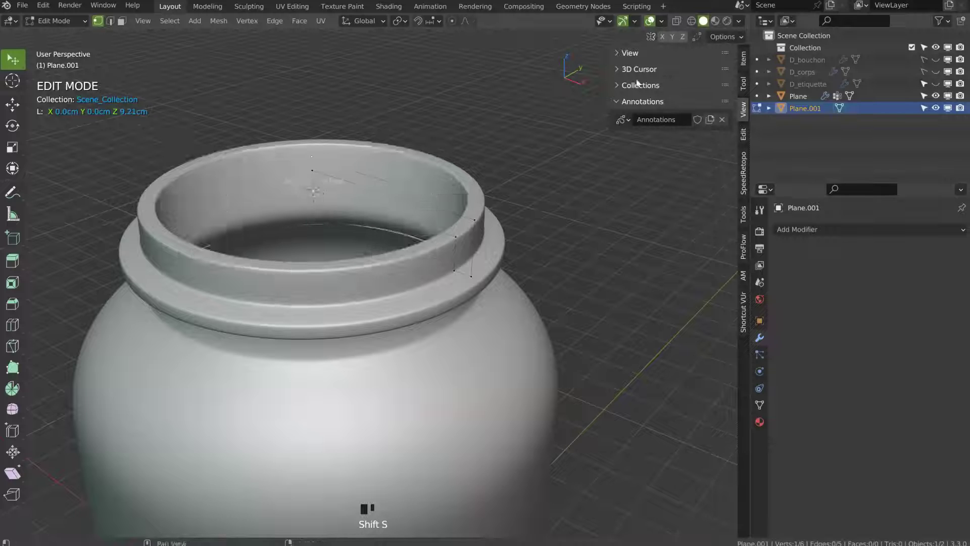
# - Set the lid profile's origin to the 3D cursor in Object Mode
pyautogui.press('Tab')
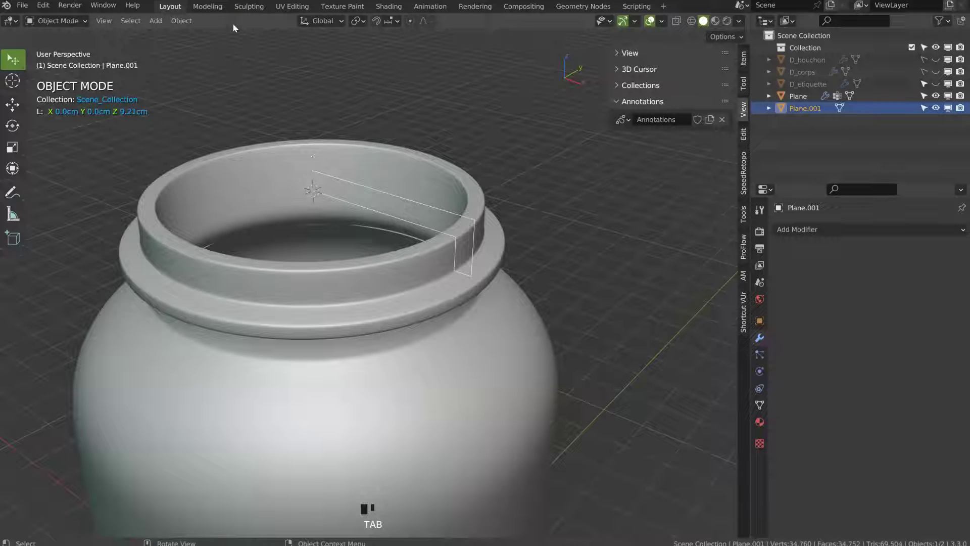
pyautogui.click(181, 21)
pyautogui.moveTo(216, 48)
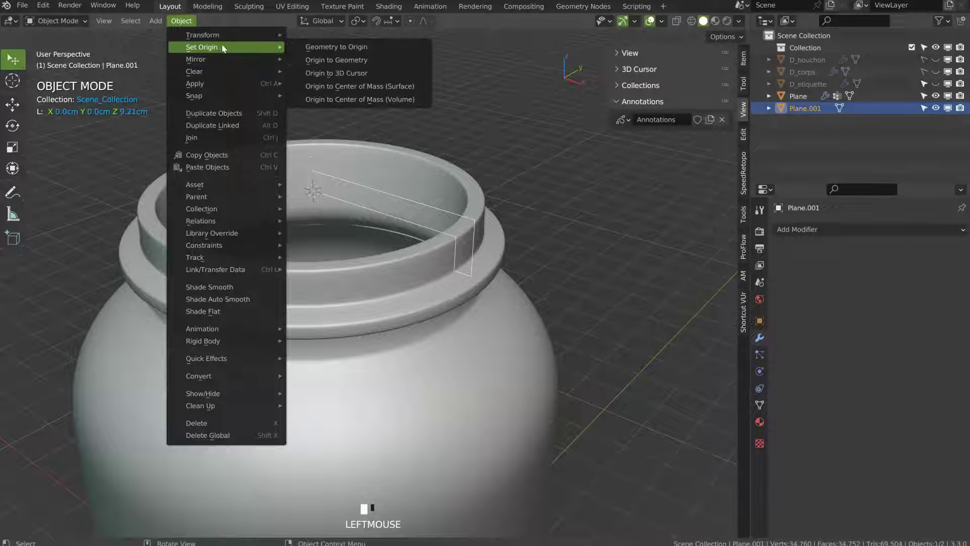
pyautogui.click(354, 72)
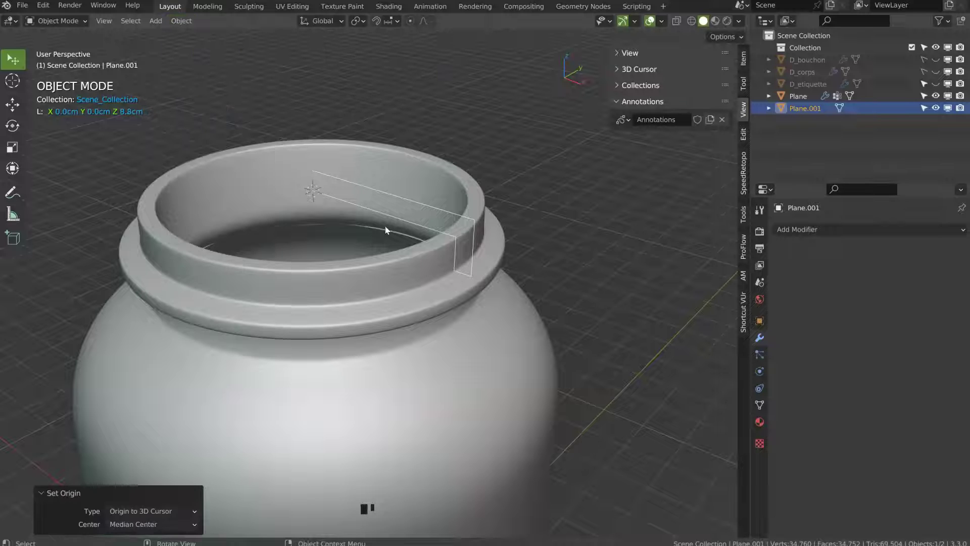
pyautogui.hotkey('shift', 's')
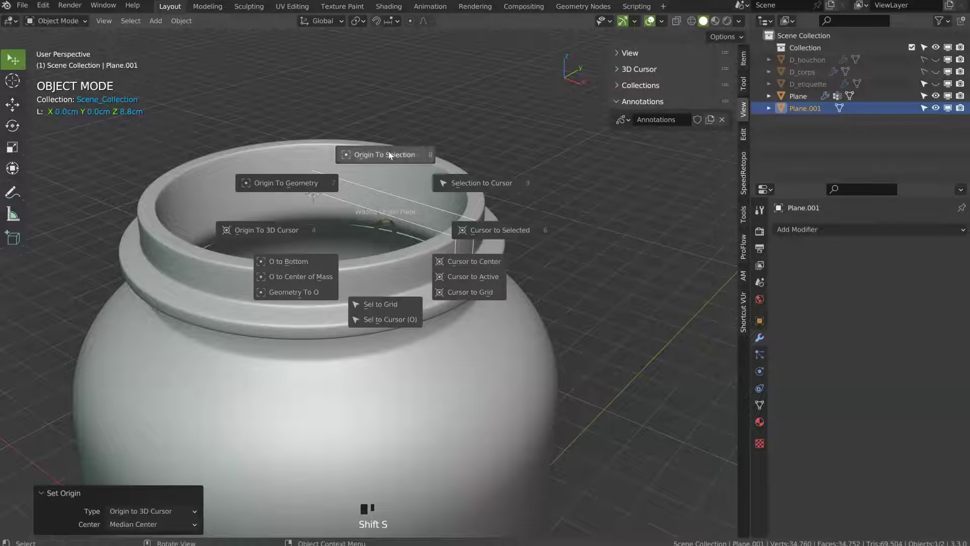
pyautogui.press('Escape')
# - Add a Screw modifier to the lid profile and enable Calculate Order for its normals
pyautogui.moveTo(315, 290); pyautogui.dragTo(347, 220, button='middle')
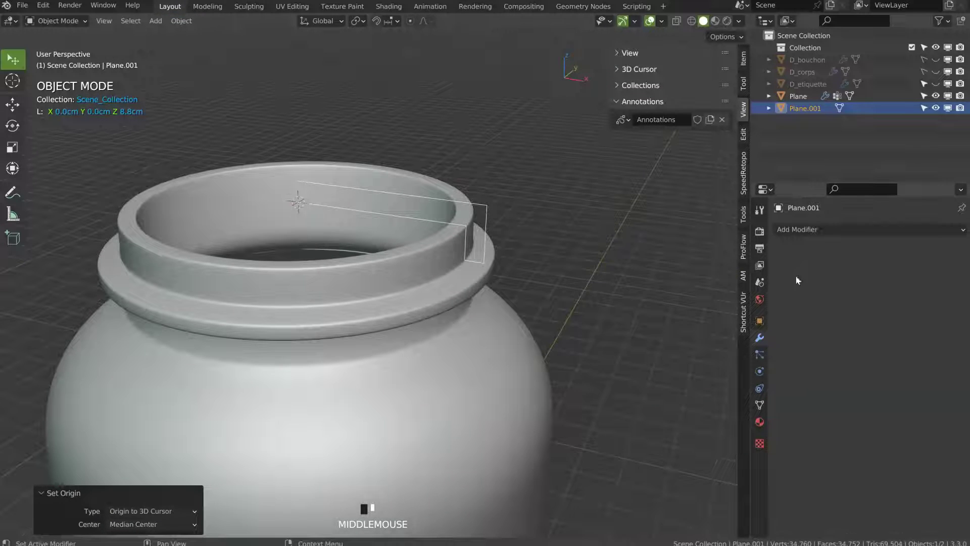
pyautogui.click(808, 230)
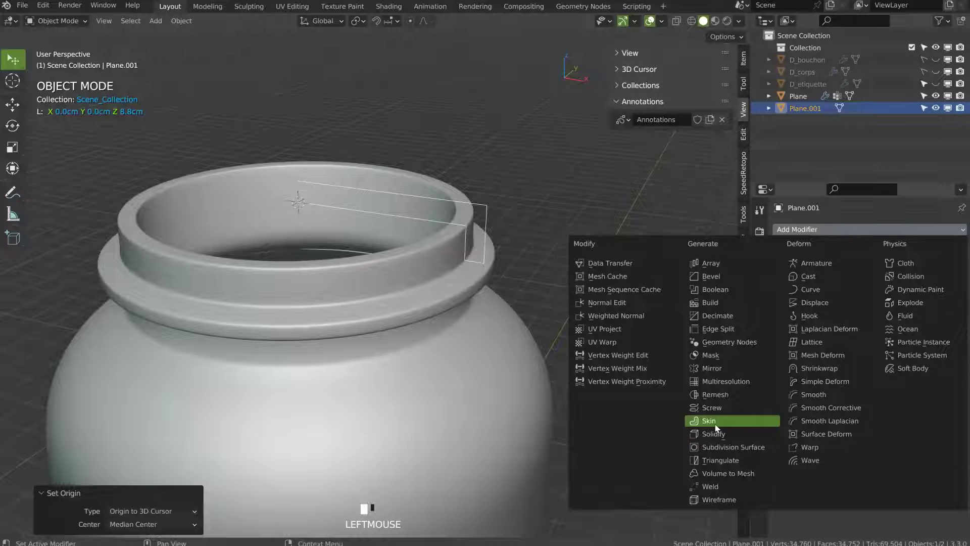
pyautogui.click(714, 408)
pyautogui.click(796, 435)
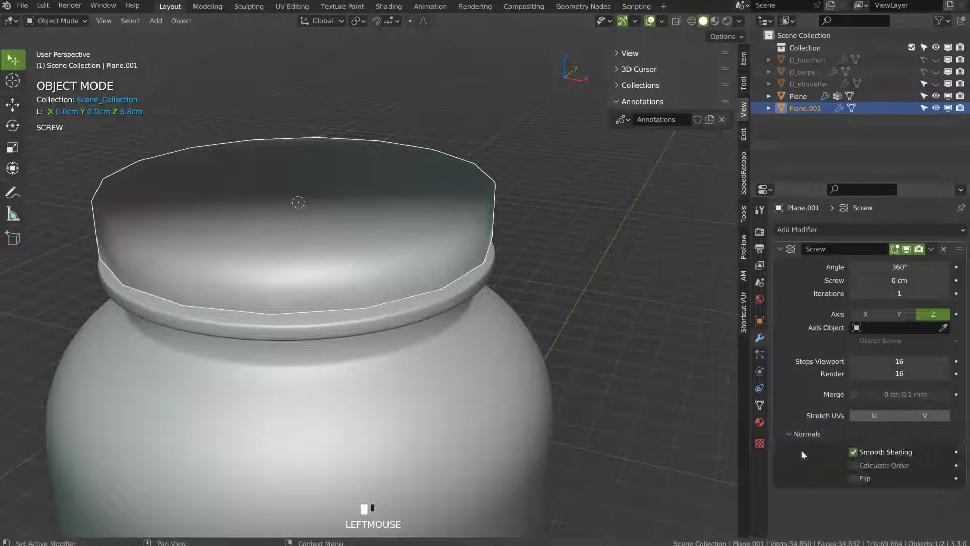
pyautogui.click(857, 467)
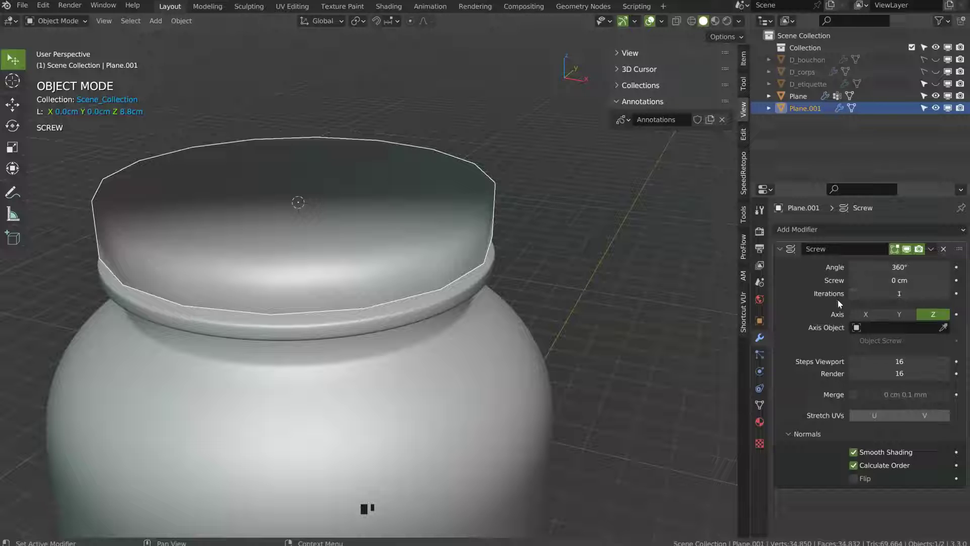
# - Set the Screw modifier's viewport steps to 24 and turn on the wireframe overlay
pyautogui.click(913, 360)
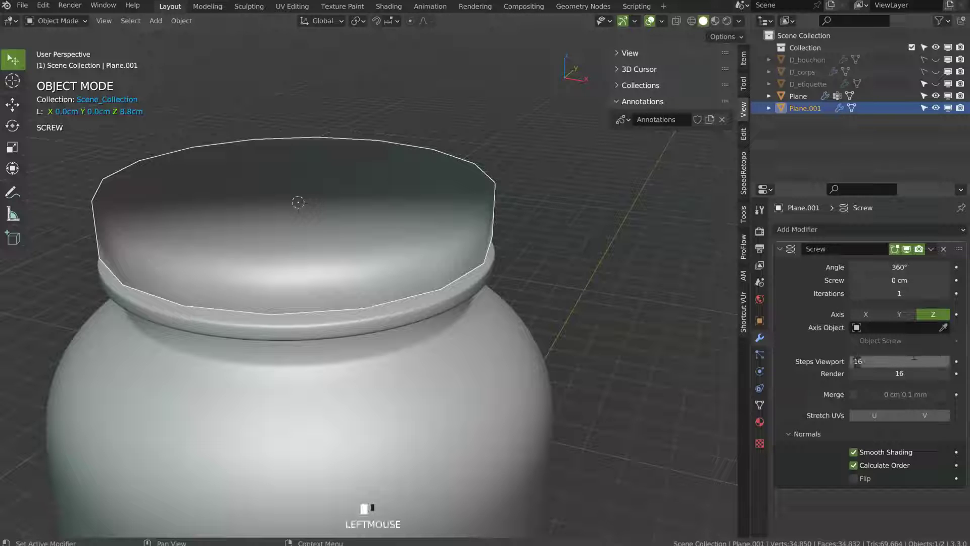
pyautogui.press('Return')
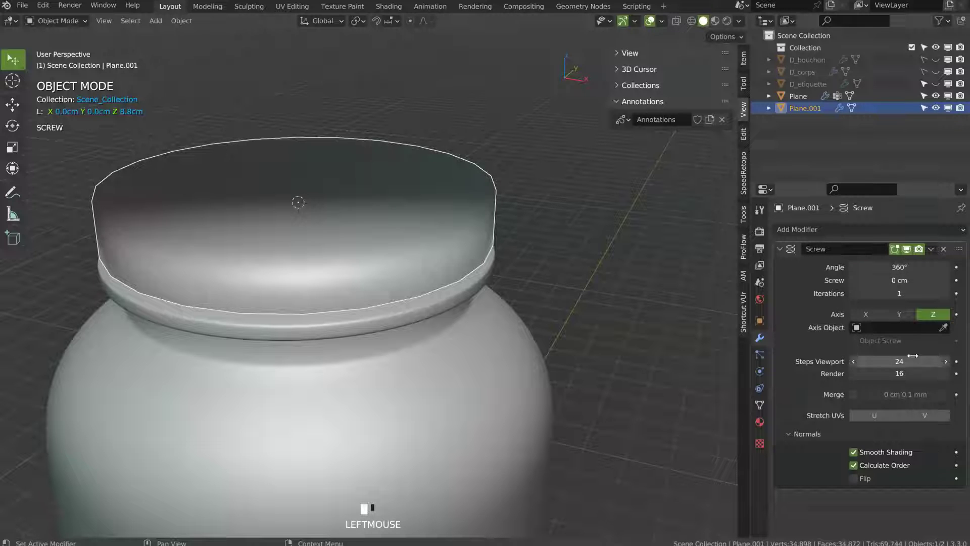
pyautogui.click(661, 22)
pyautogui.click(586, 237)
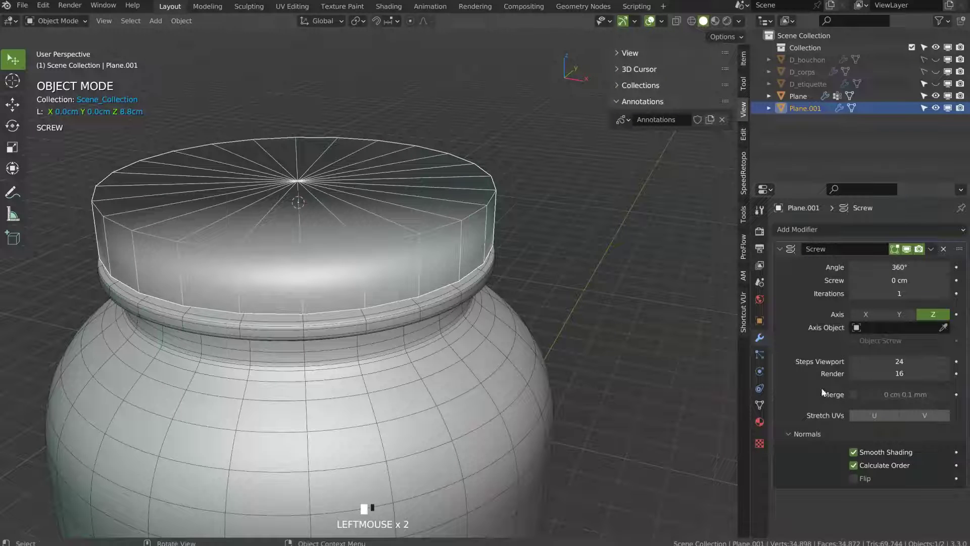
# - Set the lid's Screw modifier render steps to 24
pyautogui.click(858, 373)
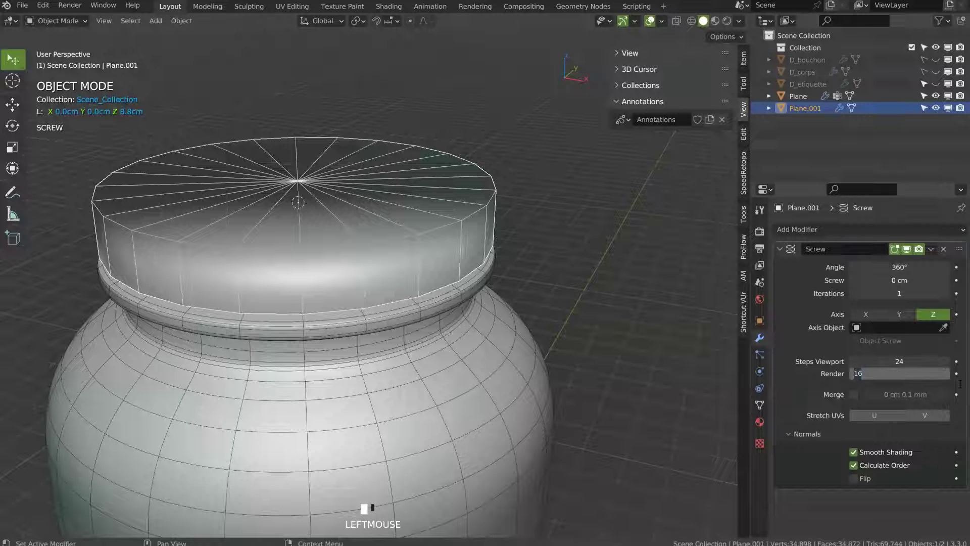
pyautogui.write('24')
pyautogui.press('Return')
# - Select the lid profile's upper outer corner vertex in Edit Mode and assign it to a new vertex group
pyautogui.moveTo(505, 222); pyautogui.dragTo(488, 243, button='middle')
pyautogui.press('Tab')
pyautogui.click(495, 196)
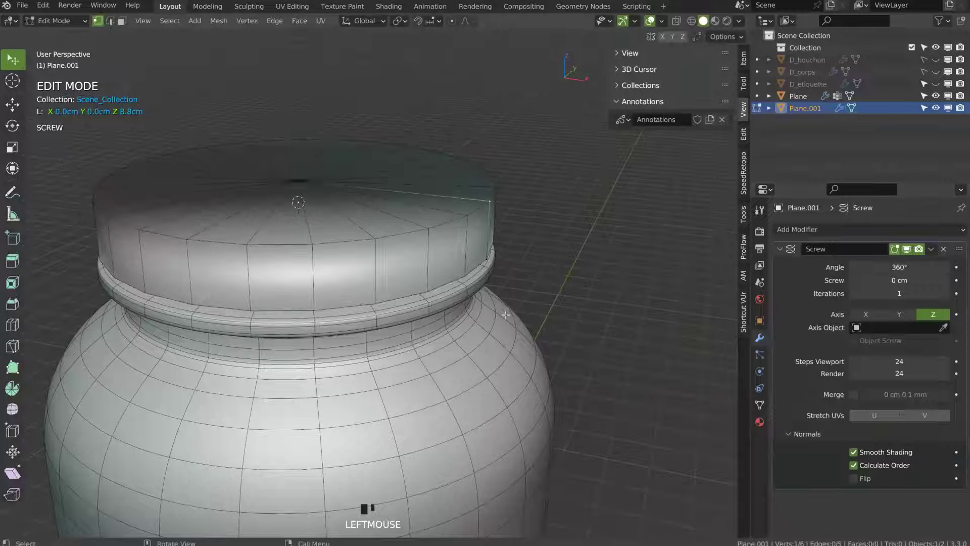
pyautogui.press('Tab')
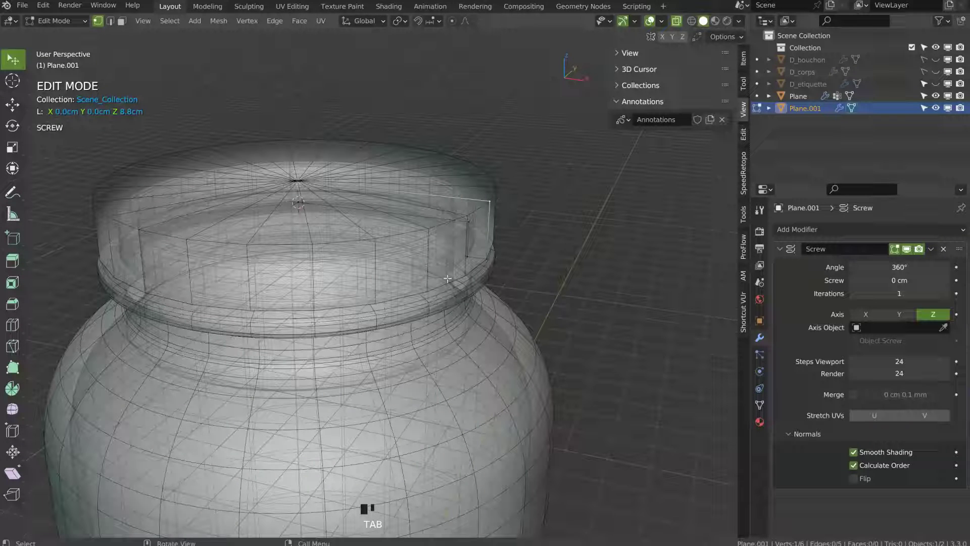
pyautogui.click(759, 405)
pyautogui.click(956, 267)
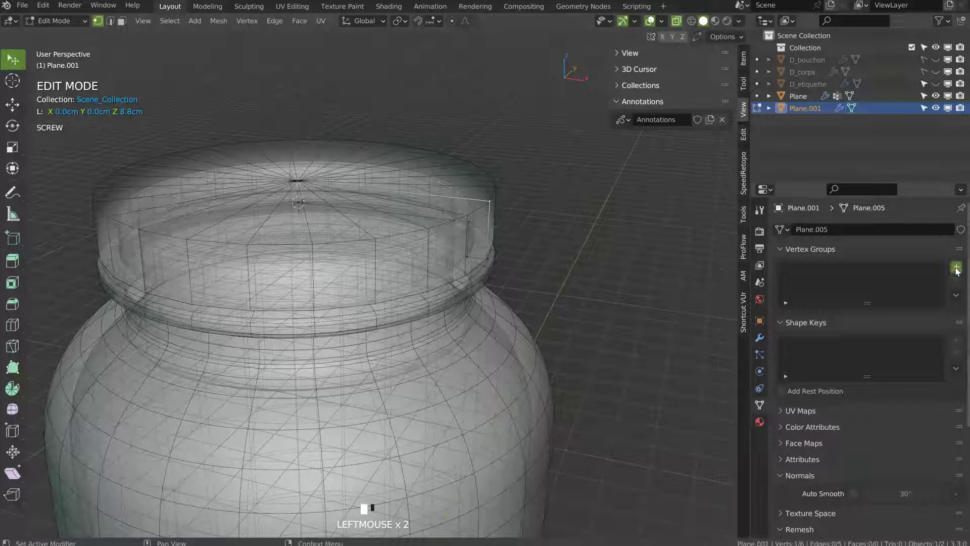
pyautogui.click(794, 342)
pyautogui.click(759, 337)
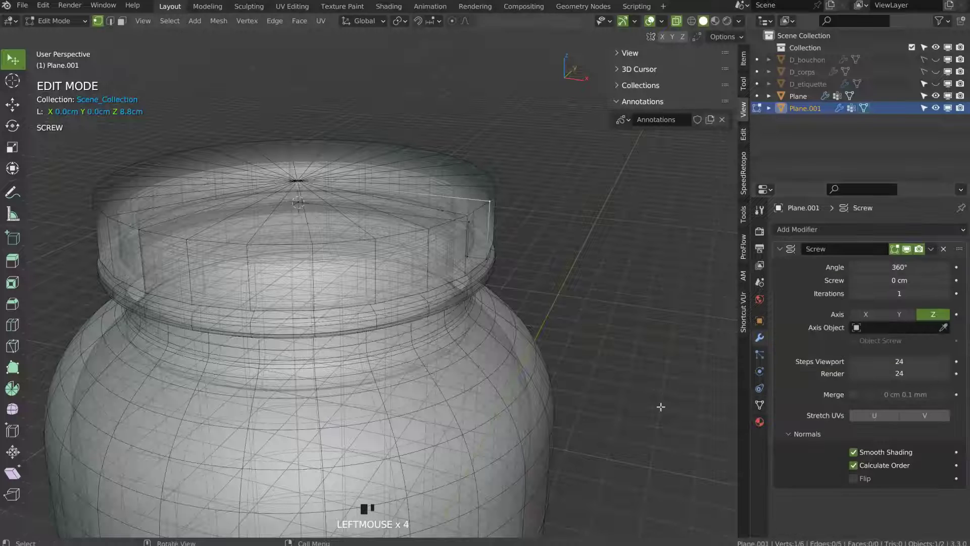
# - Add a Bevel modifier to the lid in Object Mode, limited by vertex group to Group, and turn off X-ray
pyautogui.press('Tab')
pyautogui.click(836, 229)
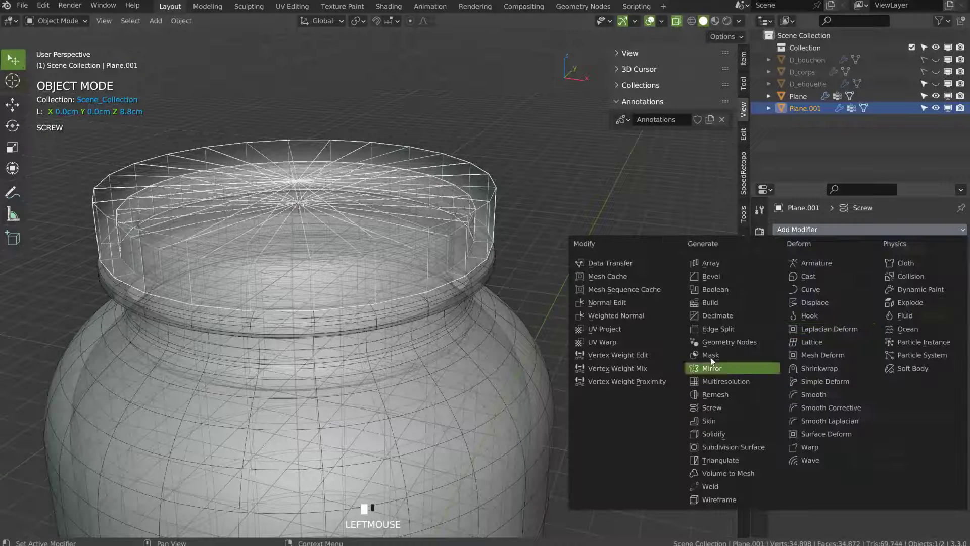
pyautogui.click(713, 277)
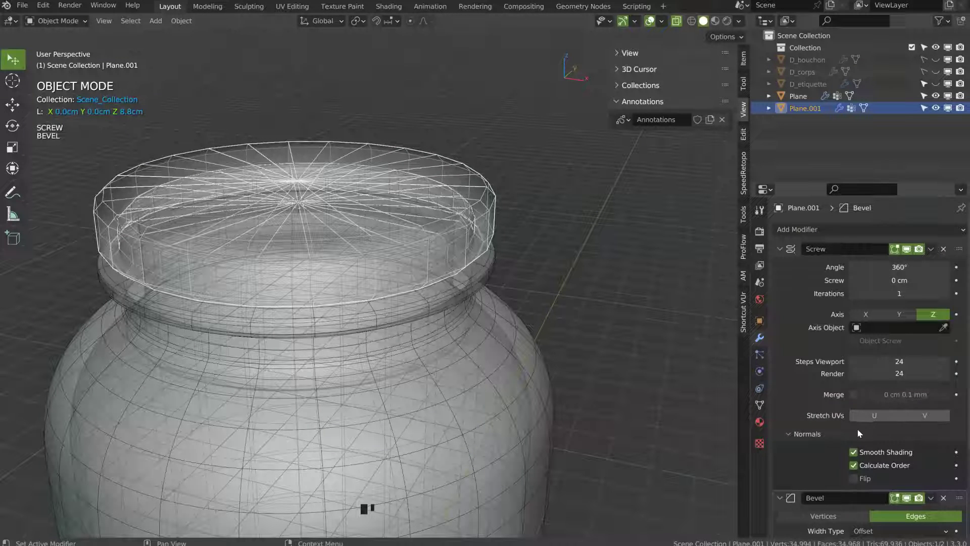
pyautogui.scroll(-5, 859, 444)
pyautogui.click(854, 467)
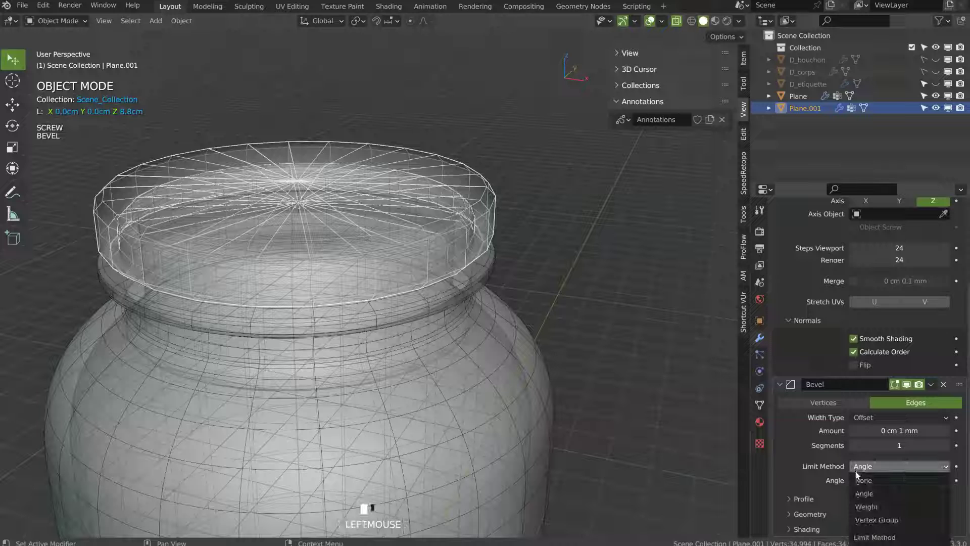
pyautogui.click(865, 473)
pyautogui.click(874, 468)
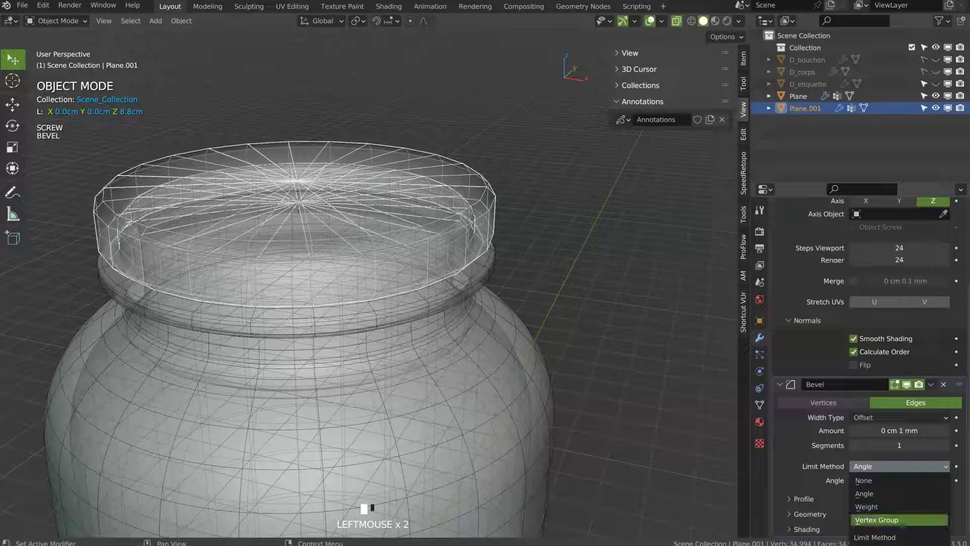
pyautogui.click(880, 521)
pyautogui.click(881, 481)
pyautogui.click(843, 354)
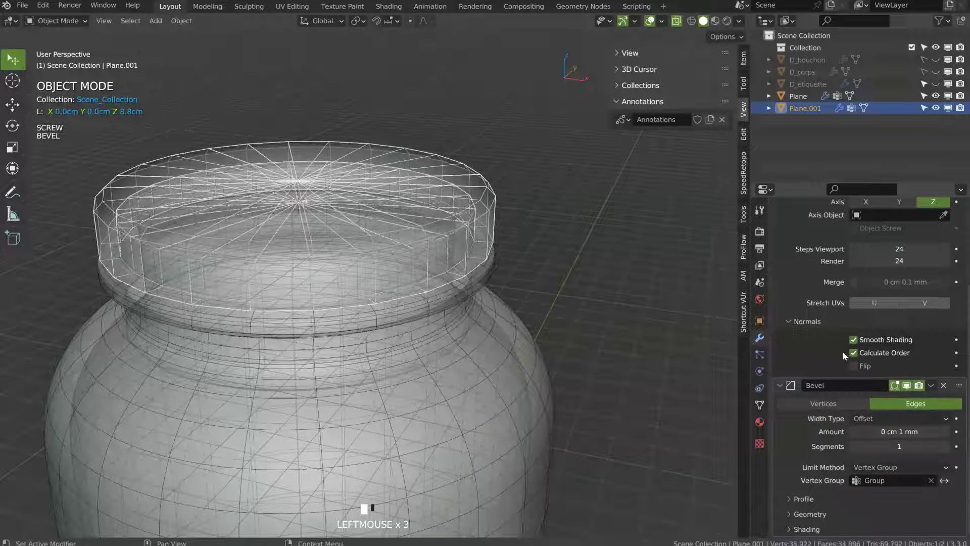
pyautogui.press('Tab')
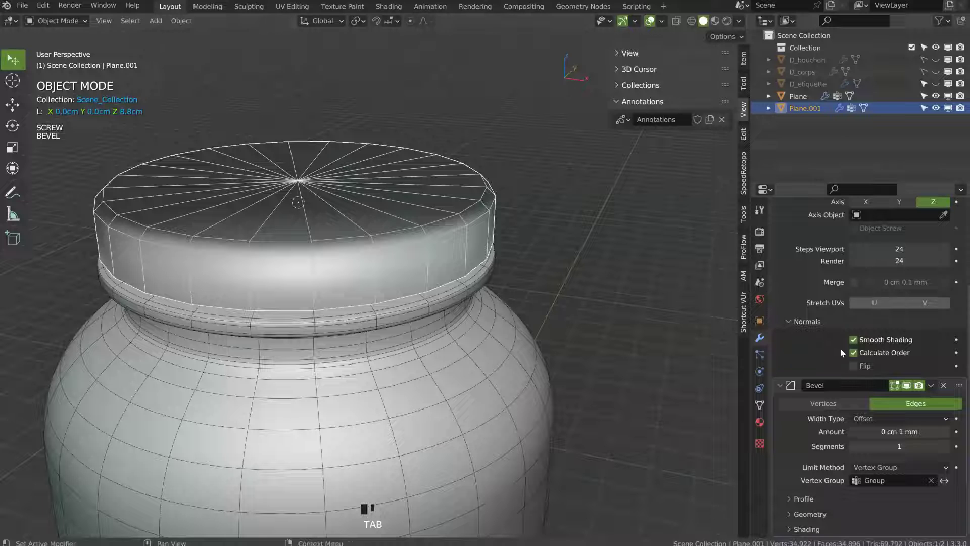
# - Set the lid's Bevel modifier to 3 segments and an amount of 2.5 mm
pyautogui.click(888, 447)
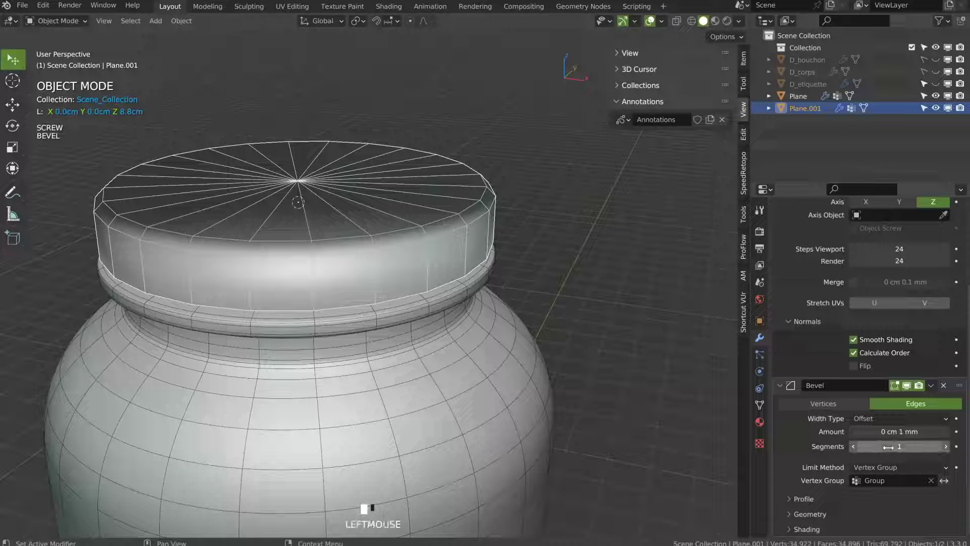
pyautogui.doubleClick(893, 446)
pyautogui.write('3')
pyautogui.press('Return')
pyautogui.keyDown('shift'); pyautogui.moveTo(895, 431); pyautogui.dragTo(895, 432); pyautogui.keyUp('shift')
pyautogui.moveTo(413, 255); pyautogui.dragTo(409, 224, button='middle')
pyautogui.moveTo(319, 263); pyautogui.dragTo(357, 216, button='middle')
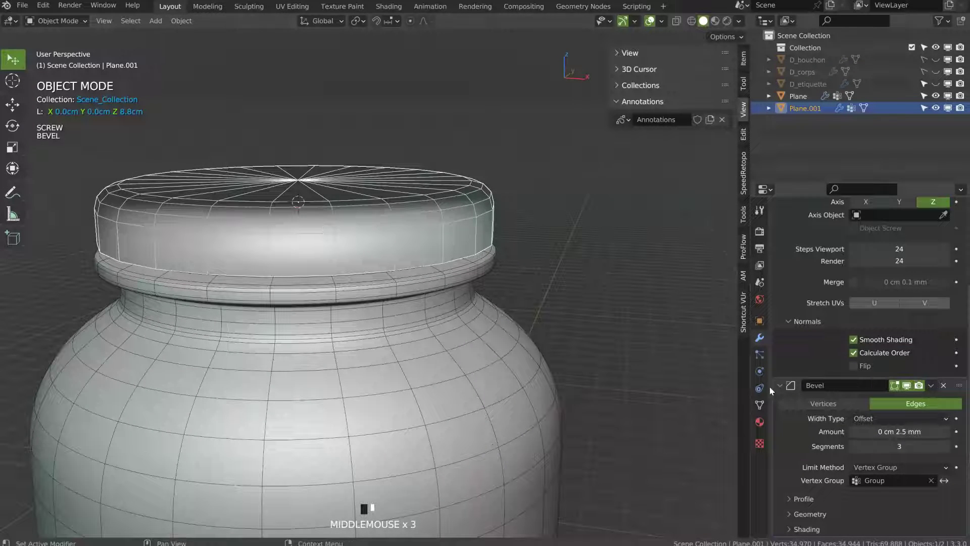
# - Enable Flip for the normals in the lid's Screw modifier
pyautogui.moveTo(857, 367); pyautogui.dragTo(857, 412, button='middle')
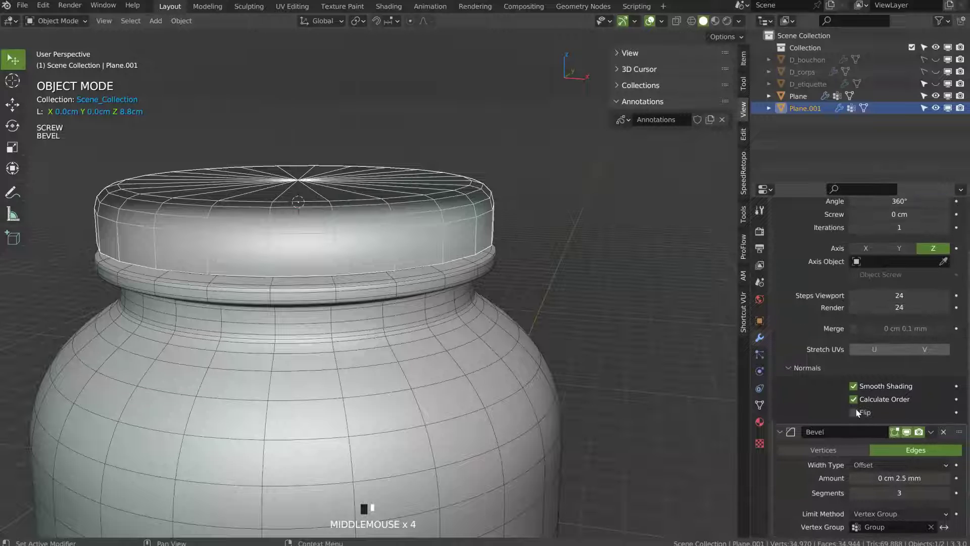
pyautogui.moveTo(817, 372); pyautogui.dragTo(802, 312, button='middle')
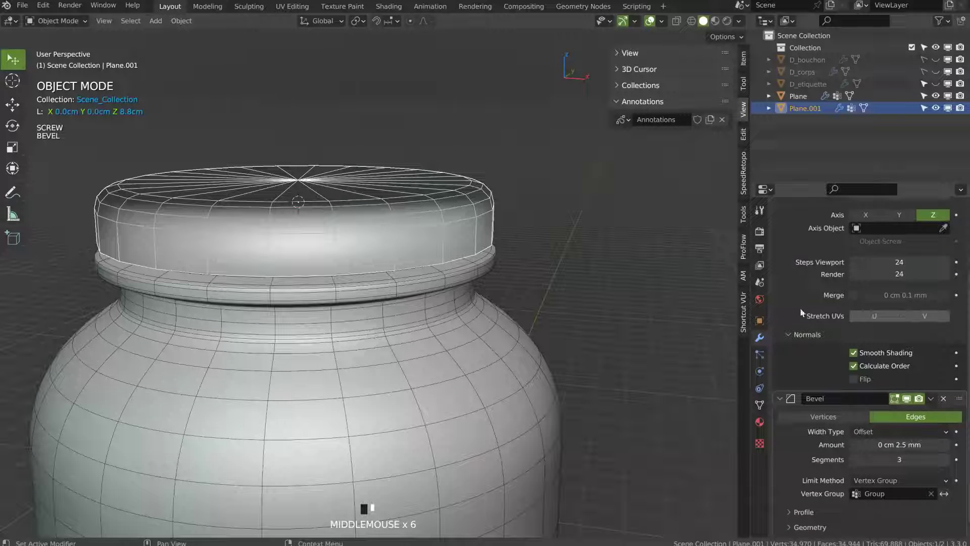
pyautogui.click(854, 379)
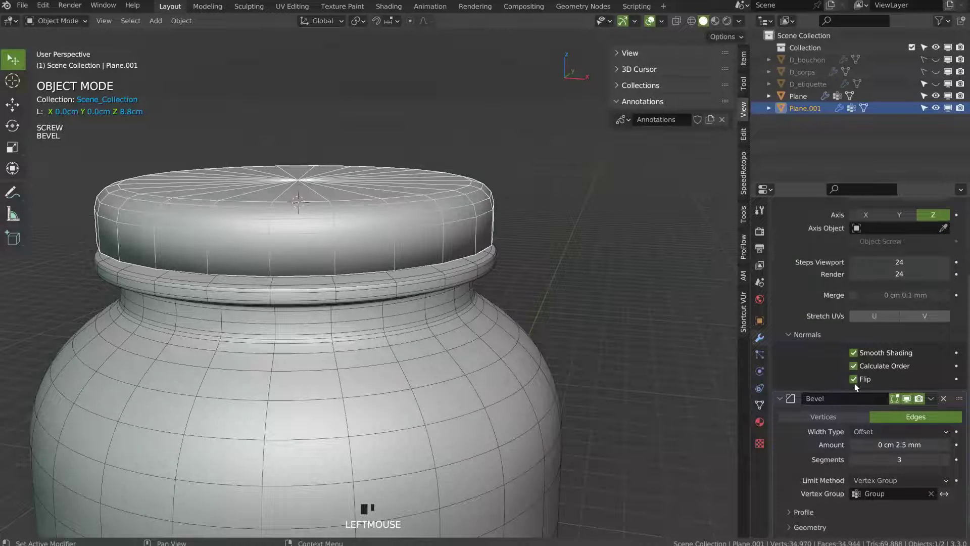
pyautogui.moveTo(374, 268)
pyautogui.mouseDown(button='middle')
pyautogui.moveTo(360, 219)
pyautogui.moveTo(365, 200)
pyautogui.mouseUp(button='middle')
# - Add a second Bevel modifier to the lid with 2 segments, a 0.4 mm amount and a 30° angle limit
pyautogui.click(779, 398)
pyautogui.click(780, 246)
pyautogui.click(788, 230)
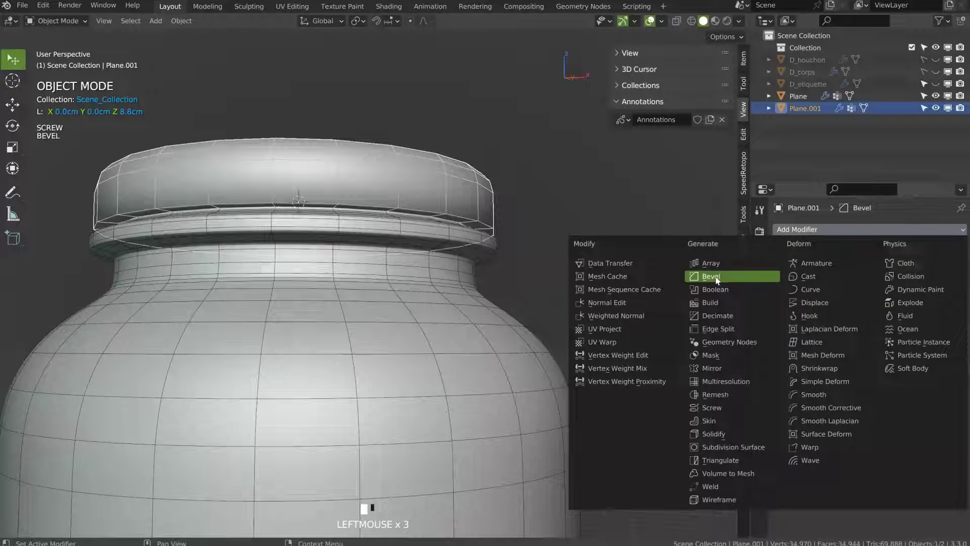
pyautogui.click(716, 278)
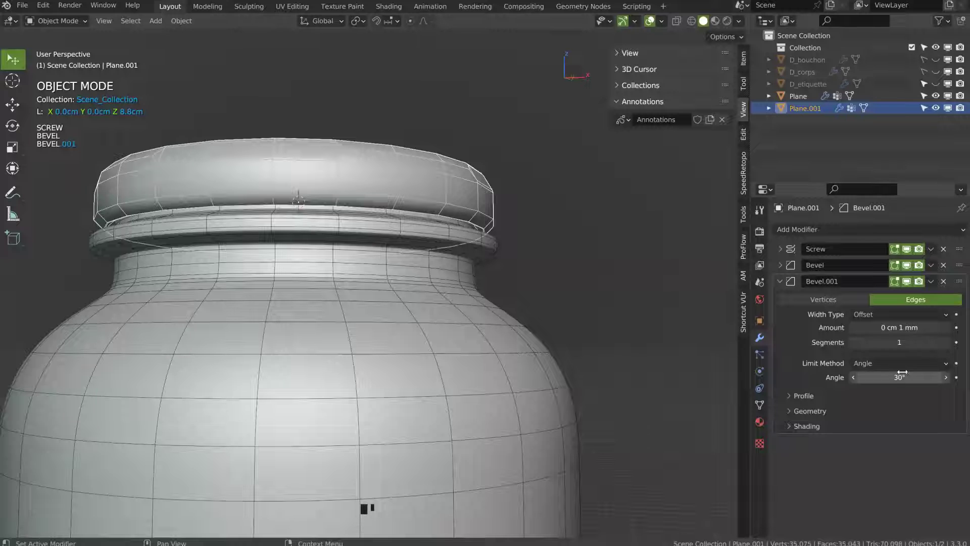
pyautogui.click(946, 342)
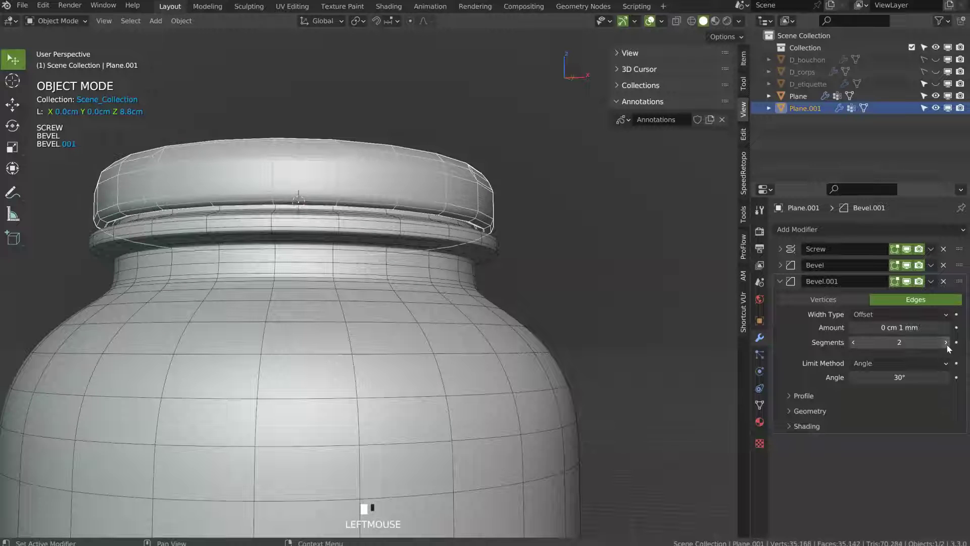
pyautogui.keyDown('shift'); pyautogui.moveTo(897, 327); pyautogui.dragTo(893, 327); pyautogui.keyUp('shift')
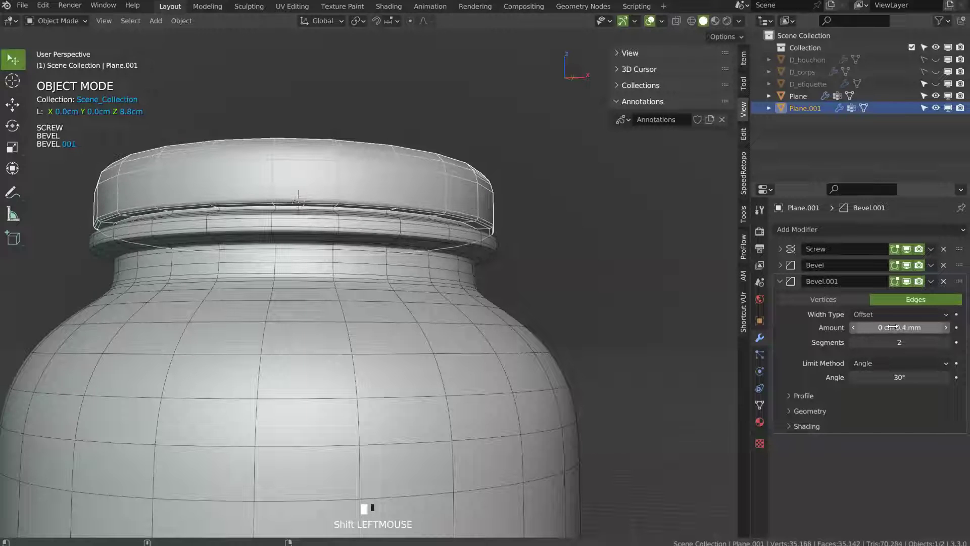
pyautogui.moveTo(459, 293); pyautogui.dragTo(458, 197, button='middle')
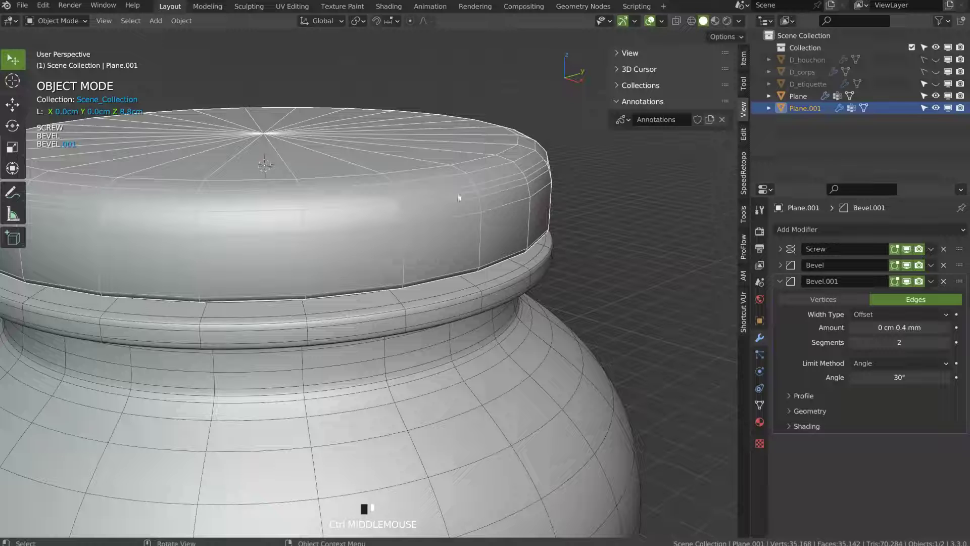
pyautogui.moveTo(899, 378); pyautogui.dragTo(896, 377)
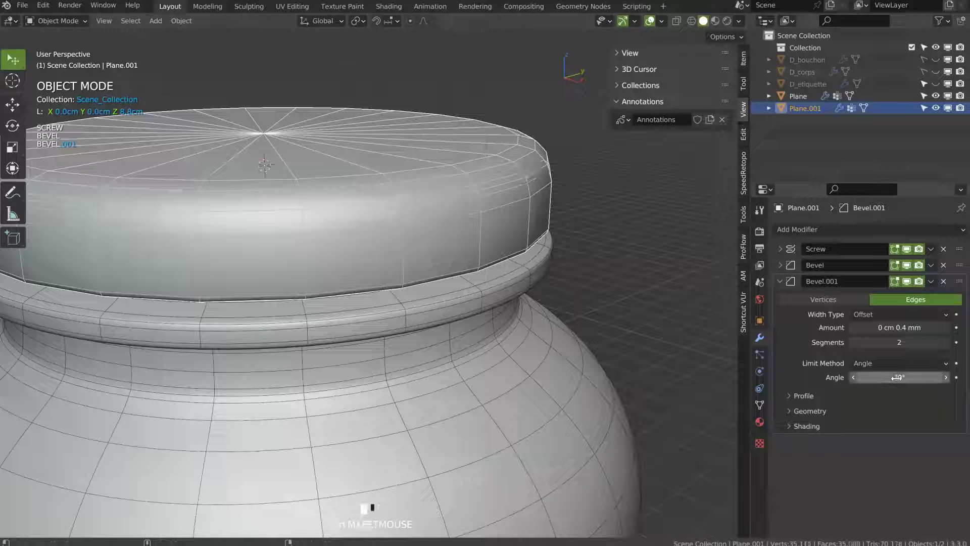
# - Extend the lid profile's two central-axis vertices outward along the X axis by about 11 mm, with X-ray on in Edit Mode
pyautogui.moveTo(470, 283); pyautogui.dragTo(432, 258, button='middle')
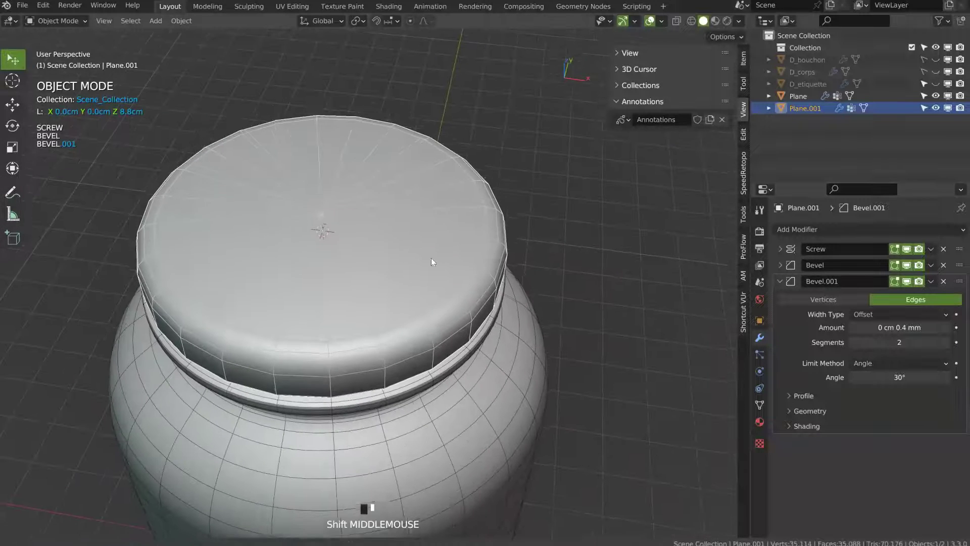
pyautogui.press('Tab')
pyautogui.hotkey('alt', 'z')
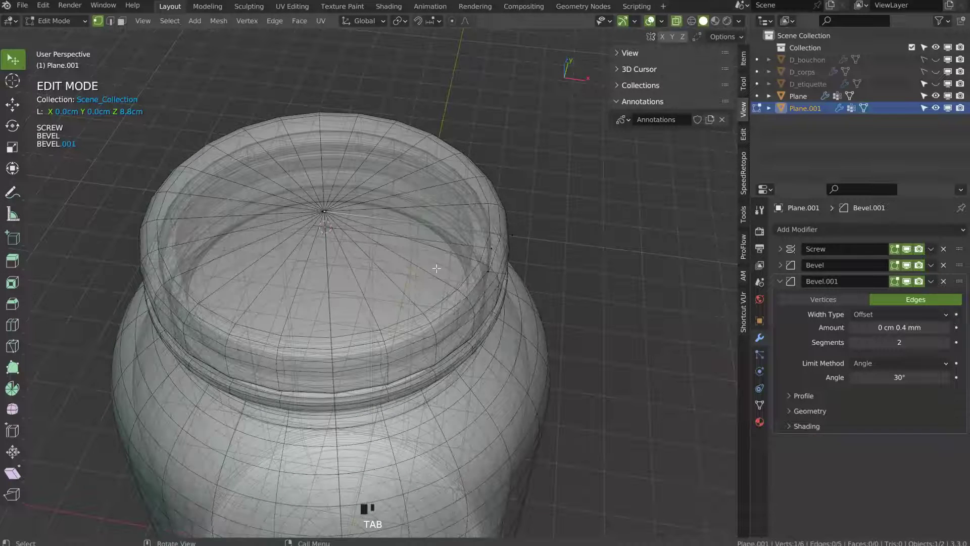
pyautogui.keyDown('shift'); pyautogui.click(382, 244); pyautogui.keyUp('shift')
pyautogui.hotkey('alt', 'd')
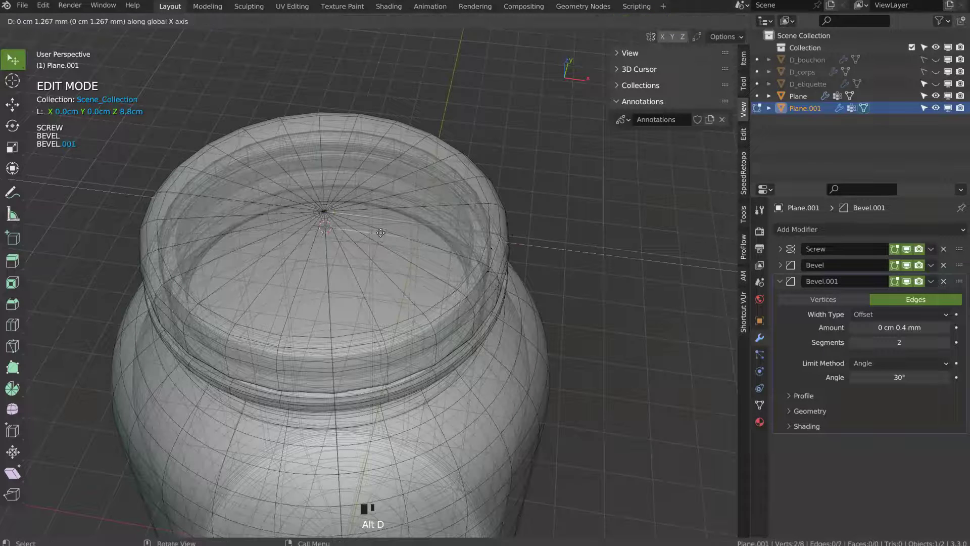
pyautogui.press('x')
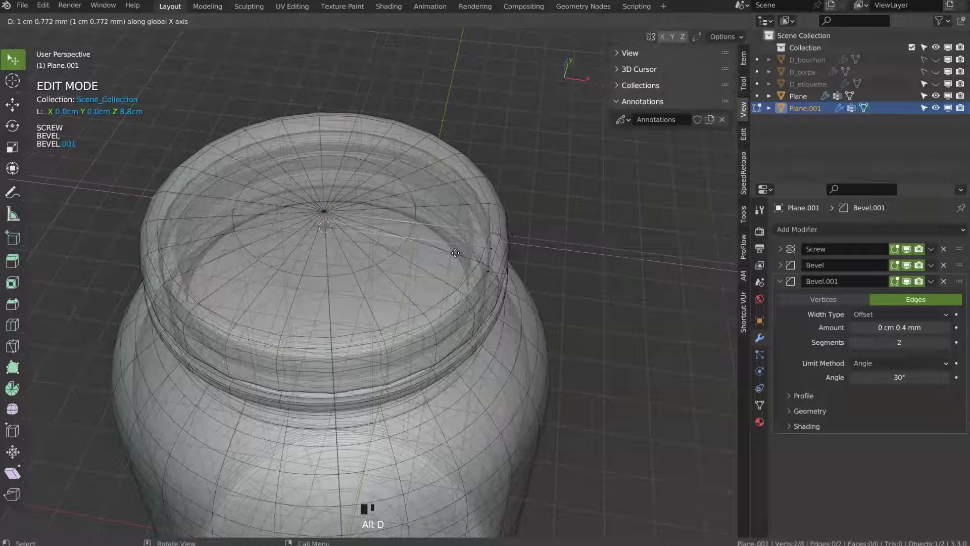
pyautogui.click(452, 252)
# - Assign the extended vertices to a second new vertex group, Group.001
pyautogui.click(760, 405)
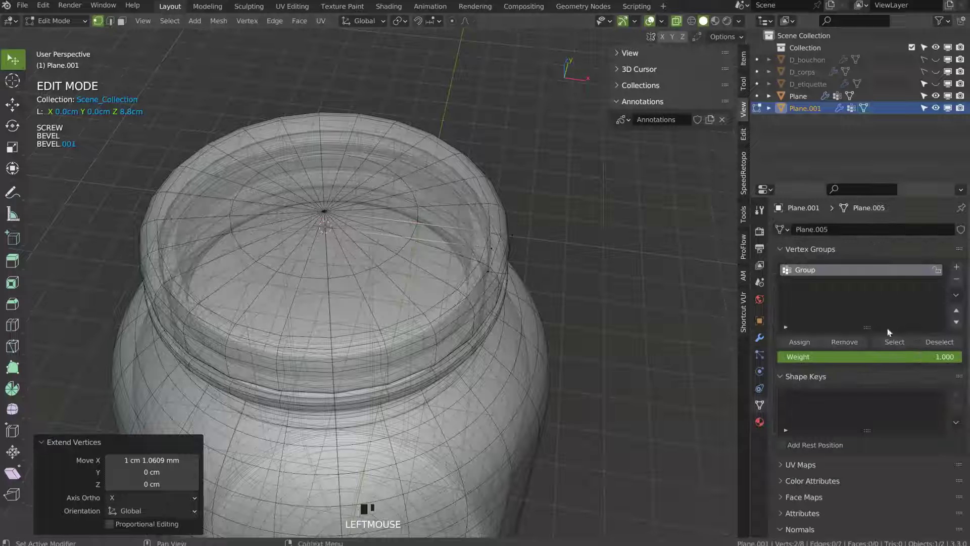
pyautogui.click(956, 266)
pyautogui.click(819, 342)
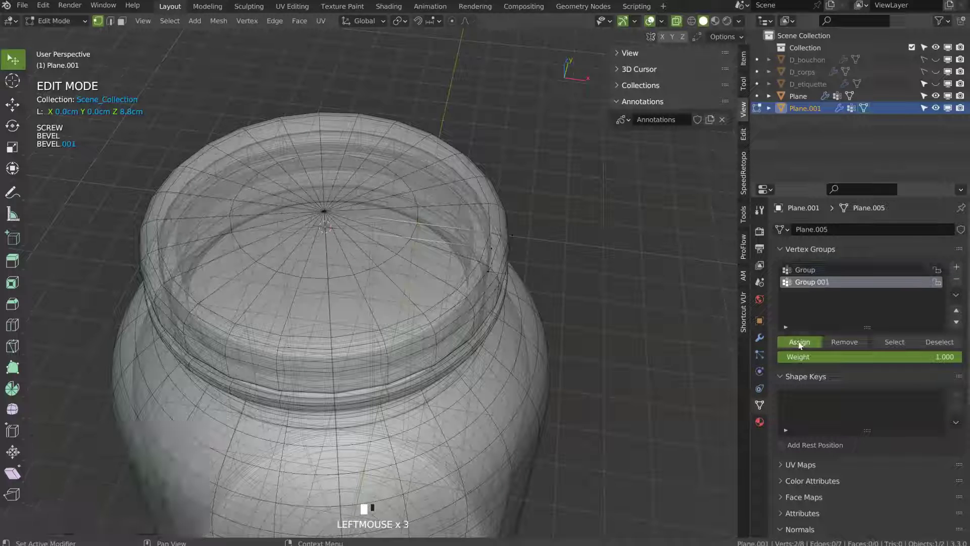
# - Duplicate the lid's first Bevel modifier and set the copy's vertex group to Group.001
pyautogui.click(759, 337)
pyautogui.click(780, 282)
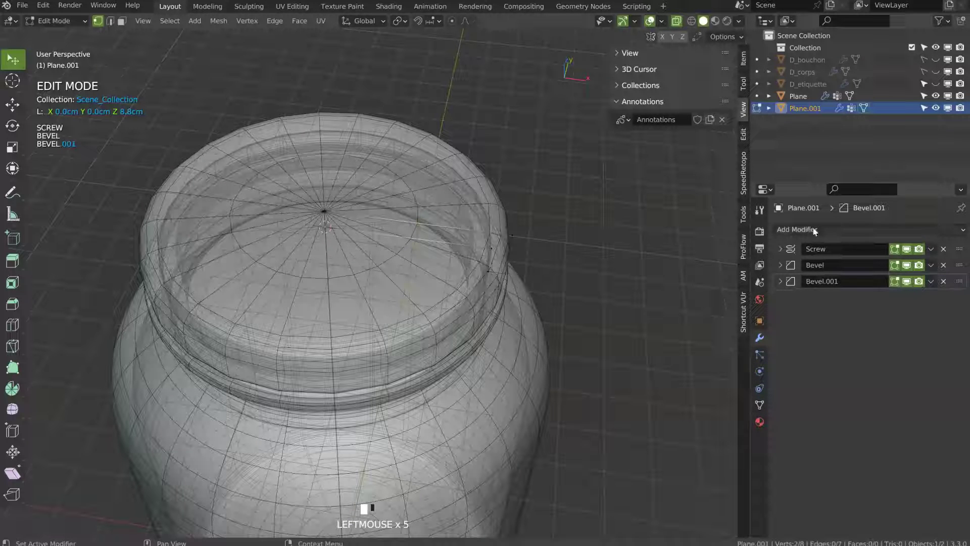
pyautogui.click(780, 265)
pyautogui.click(931, 264)
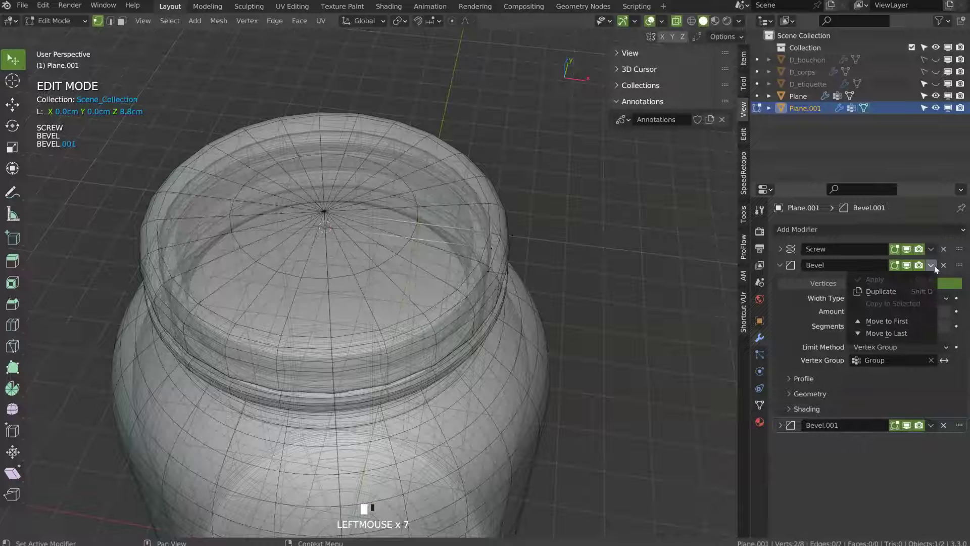
pyautogui.click(881, 291)
pyautogui.click(779, 265)
pyautogui.click(859, 376)
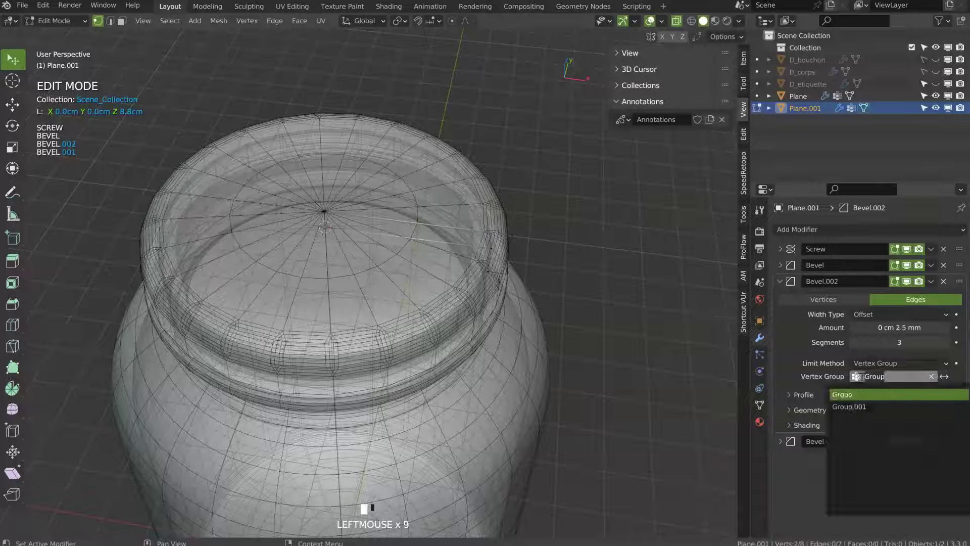
pyautogui.click(854, 407)
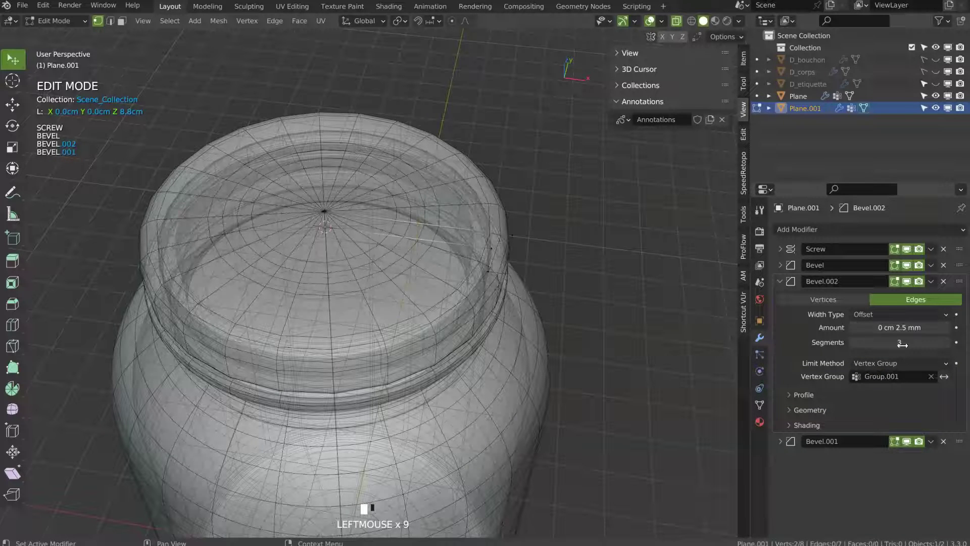
# - Turn off X-ray and set the duplicated Bevel modifier's amount to 5.9 mm
pyautogui.press('Tab')
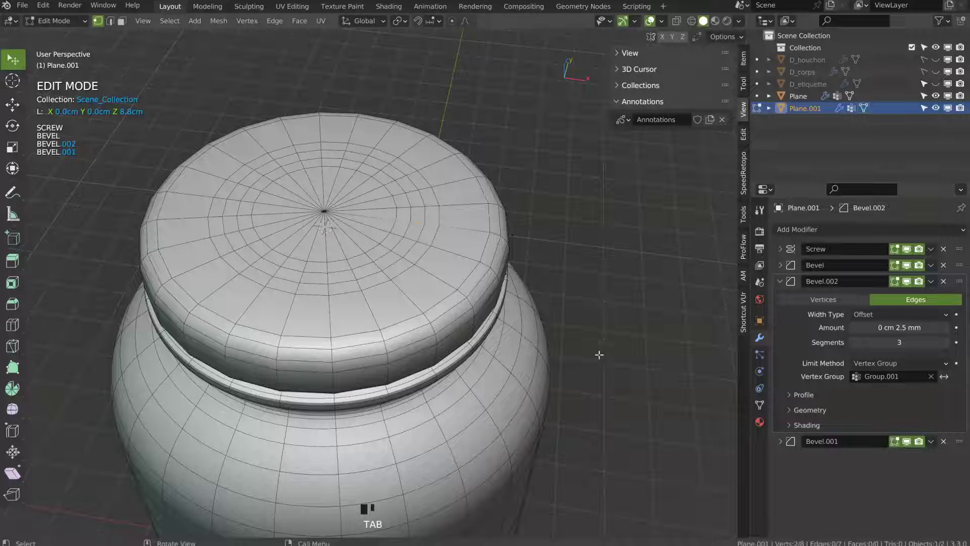
pyautogui.press('Tab')
pyautogui.press('Tab')
pyautogui.keyDown('shift'); pyautogui.moveTo(898, 327); pyautogui.dragTo(901, 331); pyautogui.keyUp('shift')
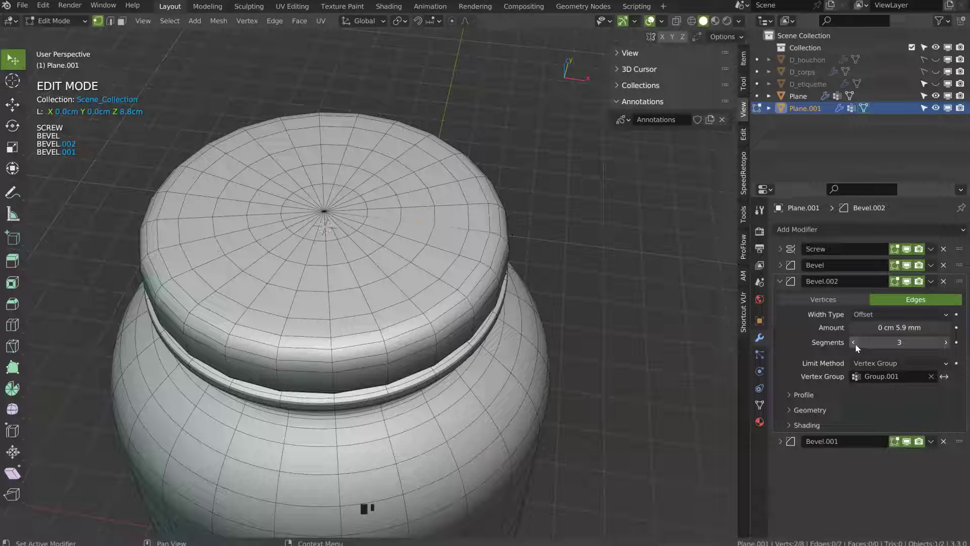
# - Move the lid profile's two selected vertices about 0.6 mm back along the X axis and leave Edit Mode
pyautogui.press('g')
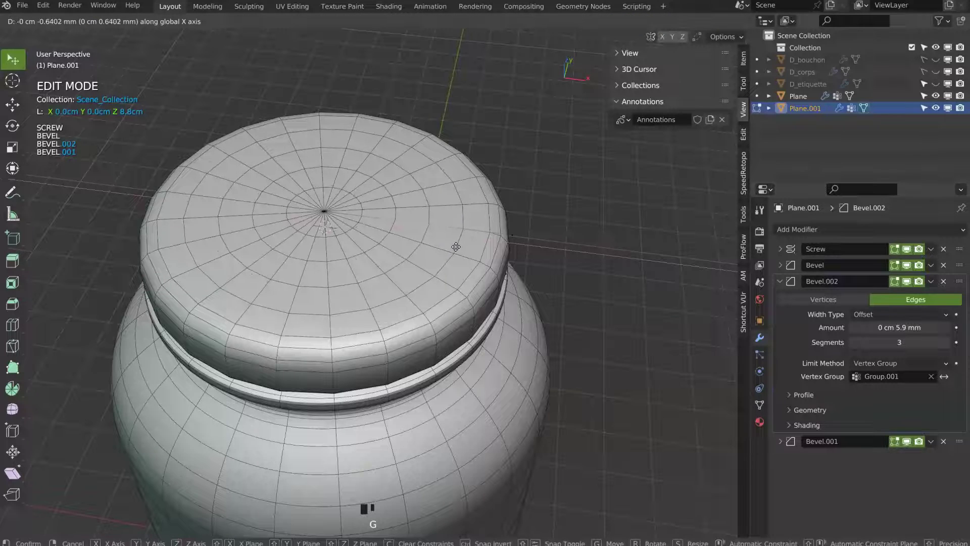
pyautogui.click(456, 251)
pyautogui.moveTo(456, 251); pyautogui.dragTo(454, 231, button='middle')
pyautogui.press('Tab')
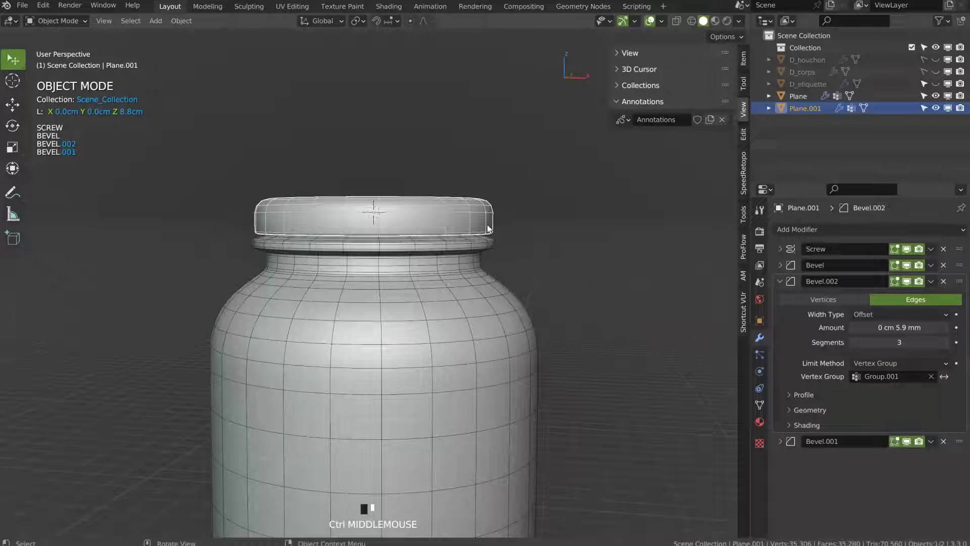
# - Raise the six upper vertices of the lid profile about 2 mm along Z, using the front view with X-ray
pyautogui.press('Tab')
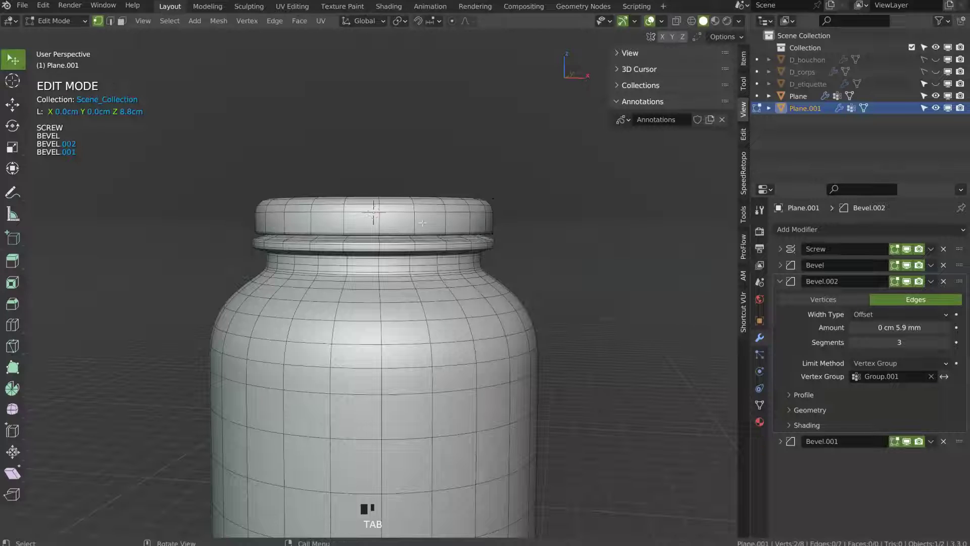
pyautogui.press('KP_1')
pyautogui.hotkey('alt', 'z')
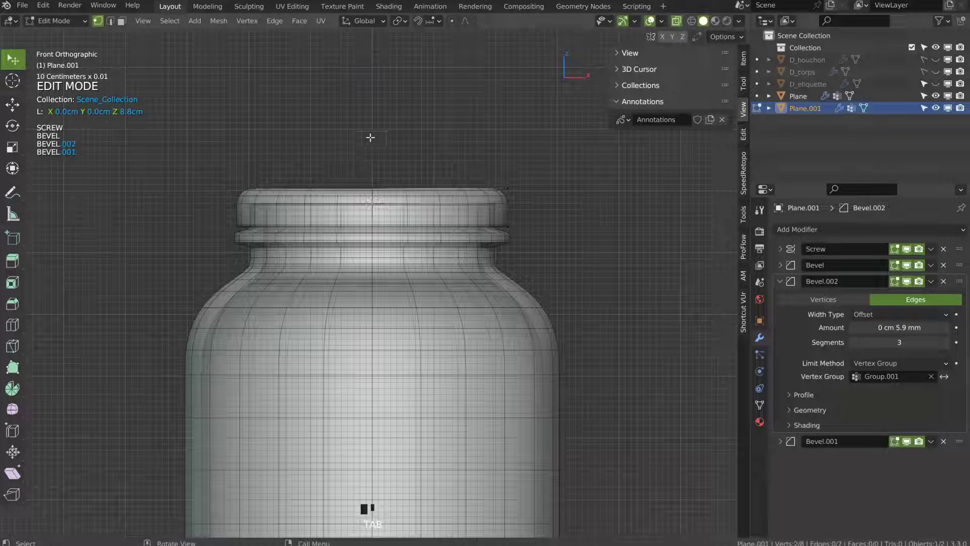
pyautogui.keyDown('shift'); pyautogui.moveTo(438, 185); pyautogui.dragTo(422, 213, button='middle'); pyautogui.keyUp('shift')
pyautogui.click(411, 236)
pyautogui.keyDown('shift'); pyautogui.click(483, 209); pyautogui.keyUp('shift')
pyautogui.keyDown('shift'); pyautogui.click(484, 209); pyautogui.keyUp('shift')
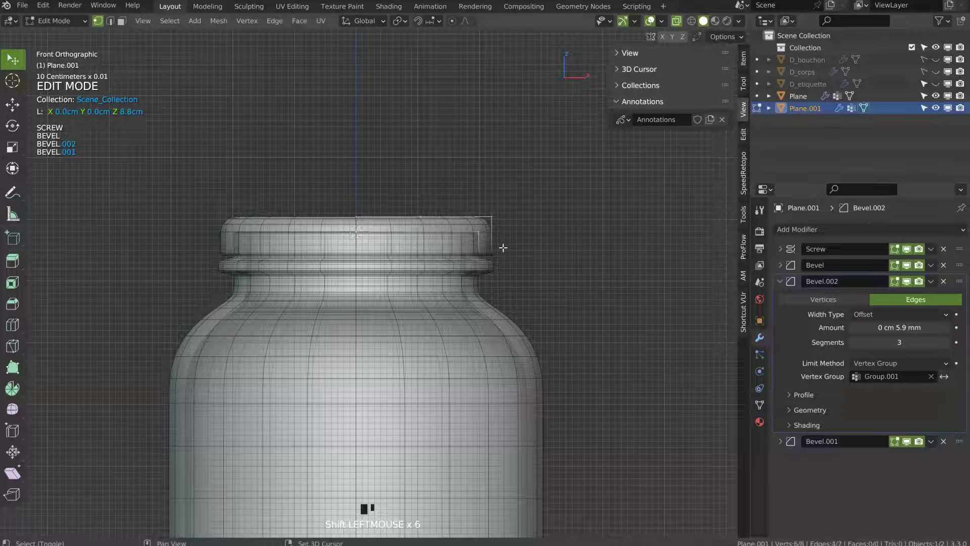
pyautogui.scroll(2, 502, 248)
pyautogui.press('g')
pyautogui.press('z')
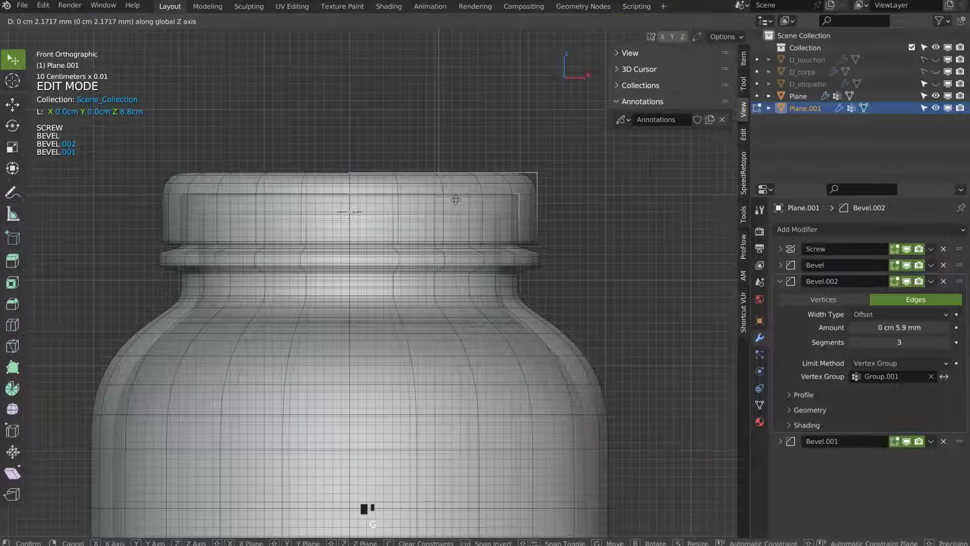
pyautogui.click(507, 222)
pyautogui.press('Tab')
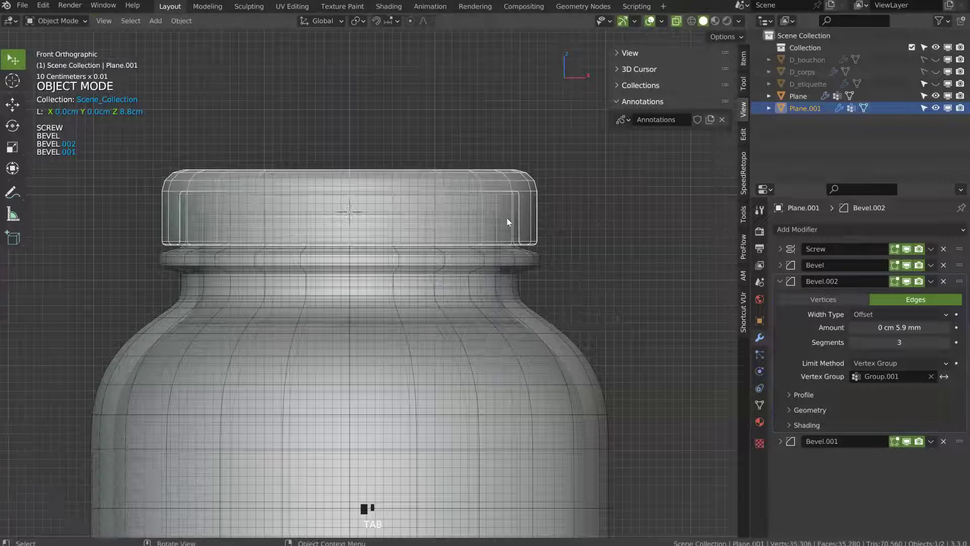
# - Select the jar body and raise its neck rim vertices along Z inside the lid in Edit Mode
pyautogui.click(536, 316)
pyautogui.press('Tab')
pyautogui.keyDown('ctrl'); pyautogui.rightClick(500, 243); pyautogui.keyUp('ctrl')
pyautogui.press('g')
pyautogui.press('z')
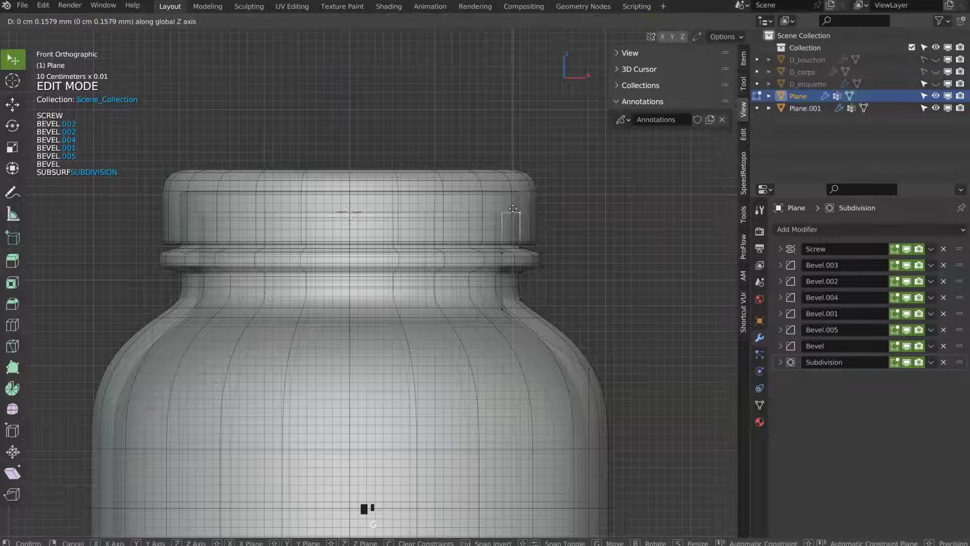
pyautogui.click(538, 225)
# - Lower the outer neck vertex just below the jar's rim by about 1.2 mm along Z, returning to Object Mode
pyautogui.press('g')
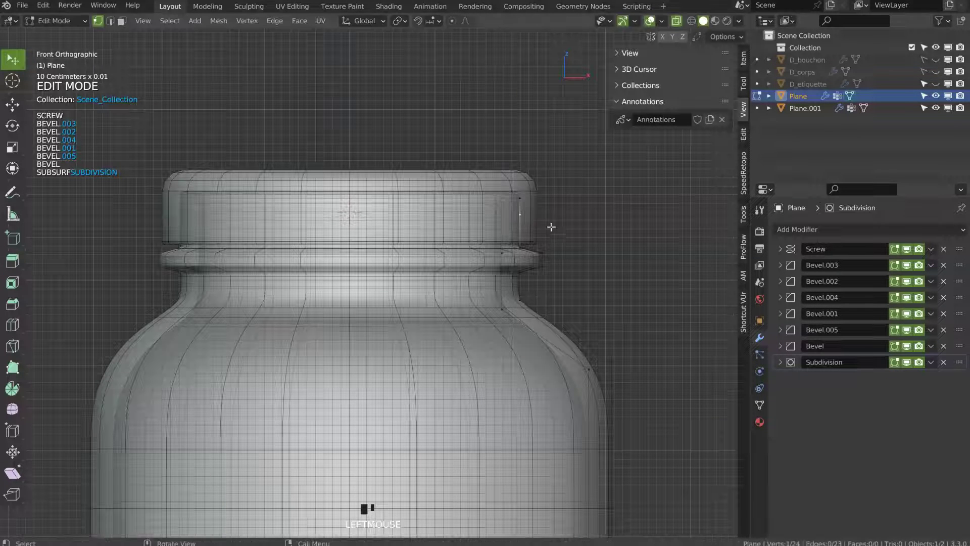
pyautogui.press('z')
pyautogui.click(535, 240)
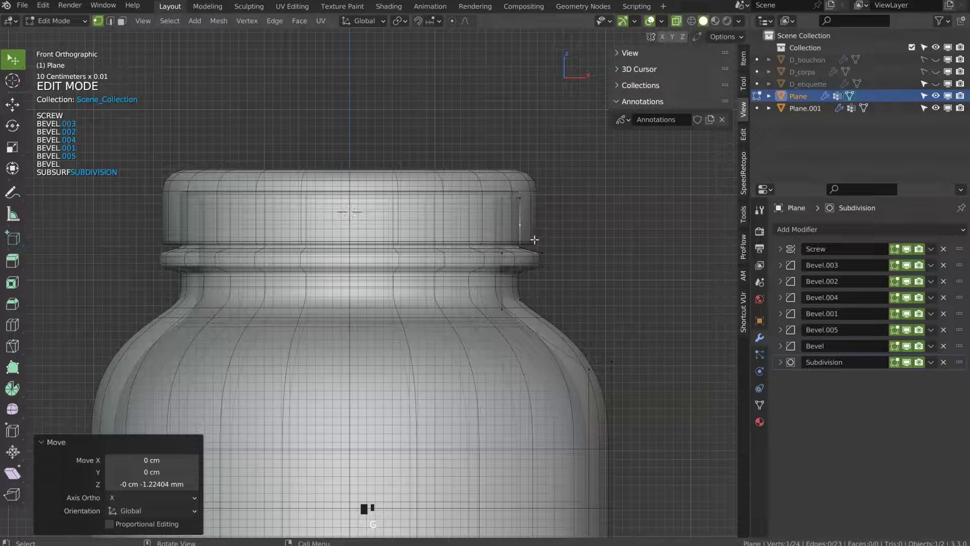
pyautogui.click(504, 263)
pyautogui.moveTo(501, 215); pyautogui.dragTo(526, 192, button='middle')
pyautogui.press('Tab')
pyautogui.keyDown('shift'); pyautogui.moveTo(435, 298); pyautogui.dragTo(468, 247, button='middle'); pyautogui.keyUp('shift')
pyautogui.press('Tab')
pyautogui.moveTo(432, 197); pyautogui.dragTo(431, 231, button='middle')
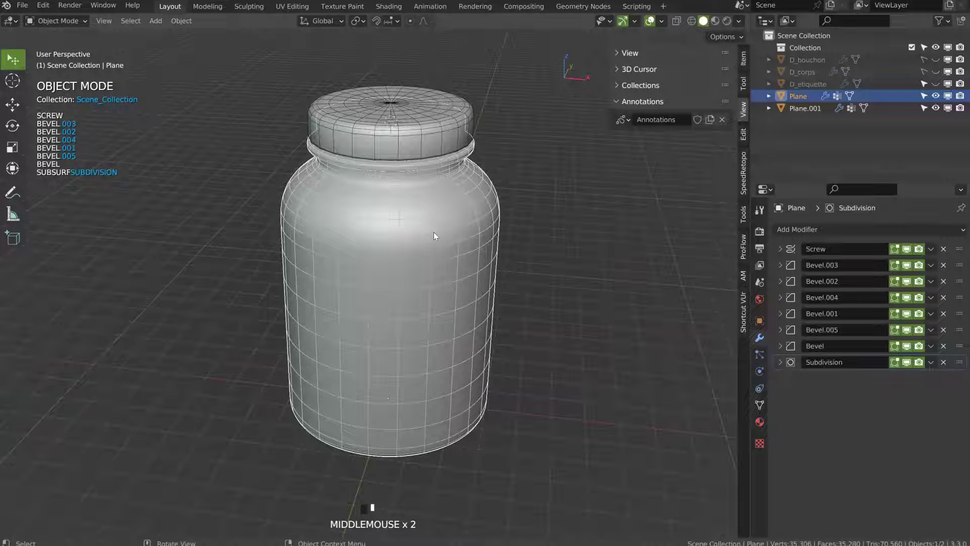
pyautogui.click(431, 260)
pyautogui.moveTo(386, 331); pyautogui.dragTo(380, 204, button='middle')
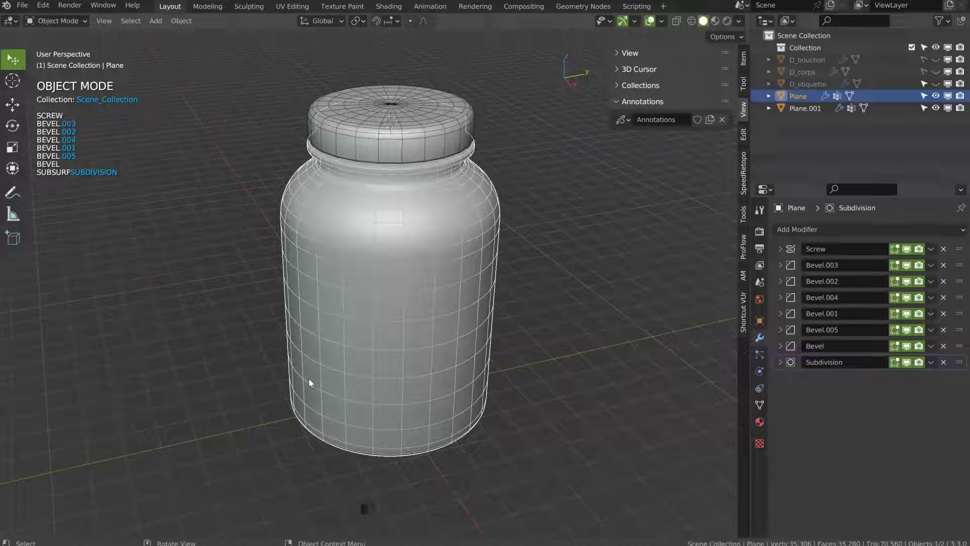
pyautogui.moveTo(368, 306)
pyautogui.mouseDown(button='middle')
pyautogui.moveTo(309, 305)
pyautogui.moveTo(374, 294)
pyautogui.moveTo(365, 293)
pyautogui.moveTo(393, 311)
pyautogui.moveTo(314, 338)
pyautogui.moveTo(367, 298)
pyautogui.moveTo(382, 300)
pyautogui.mouseUp(button='middle')
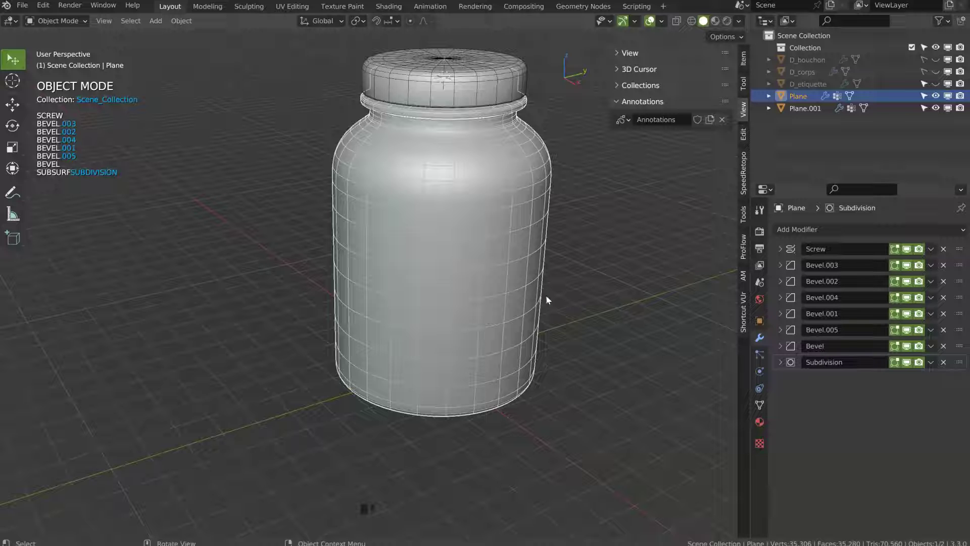
# - Duplicate the two vertical side edges of the jar's profile in place and separate the copy into its own object
pyautogui.click(534, 322)
pyautogui.press('Tab')
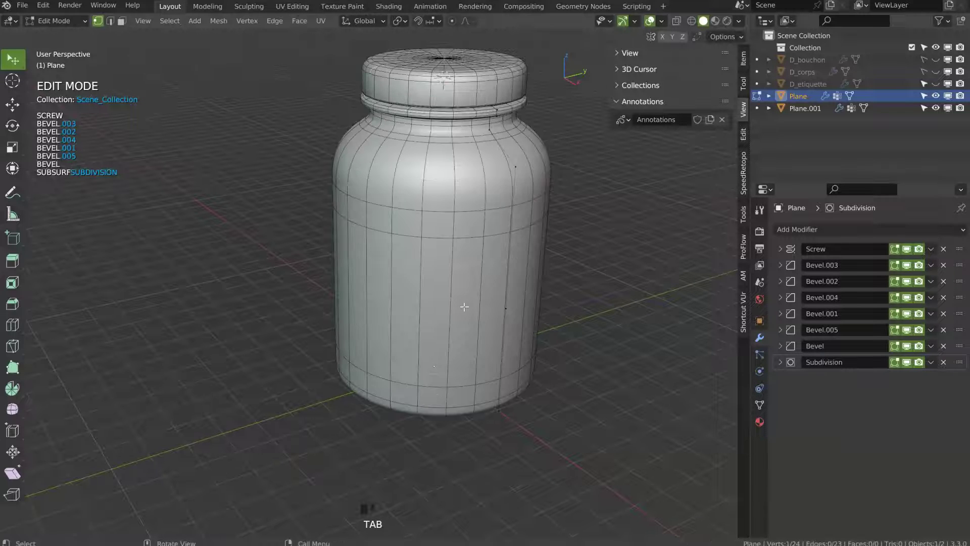
pyautogui.press('2')
pyautogui.click(507, 270)
pyautogui.keyDown('shift'); pyautogui.click(506, 341); pyautogui.keyUp('shift')
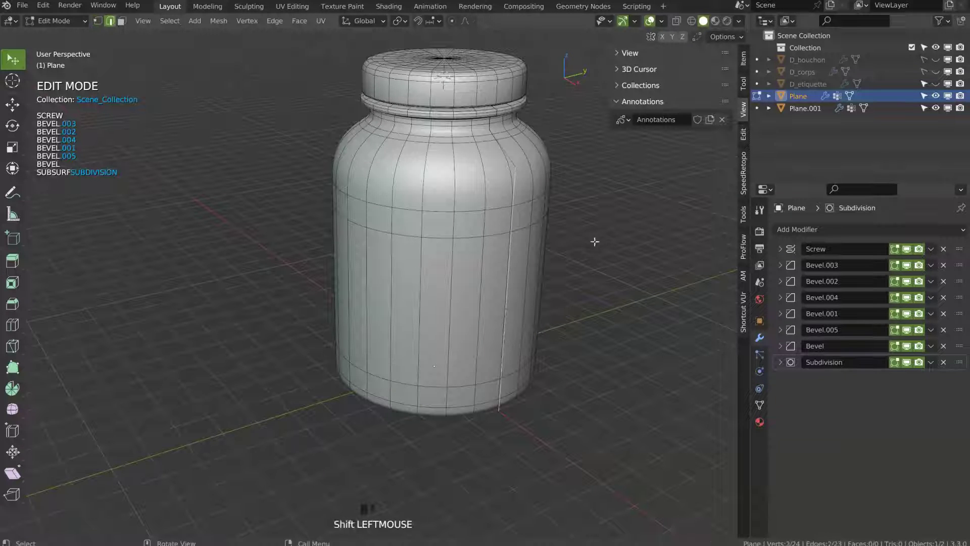
pyautogui.hotkey('shift', 'd')
pyautogui.rightClick(534, 306)
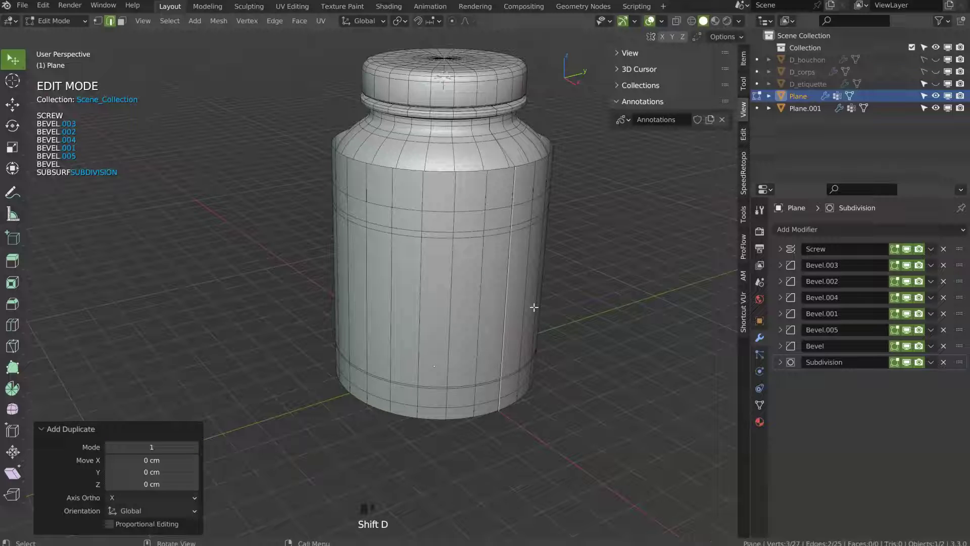
pyautogui.press('p')
pyautogui.click(521, 309)
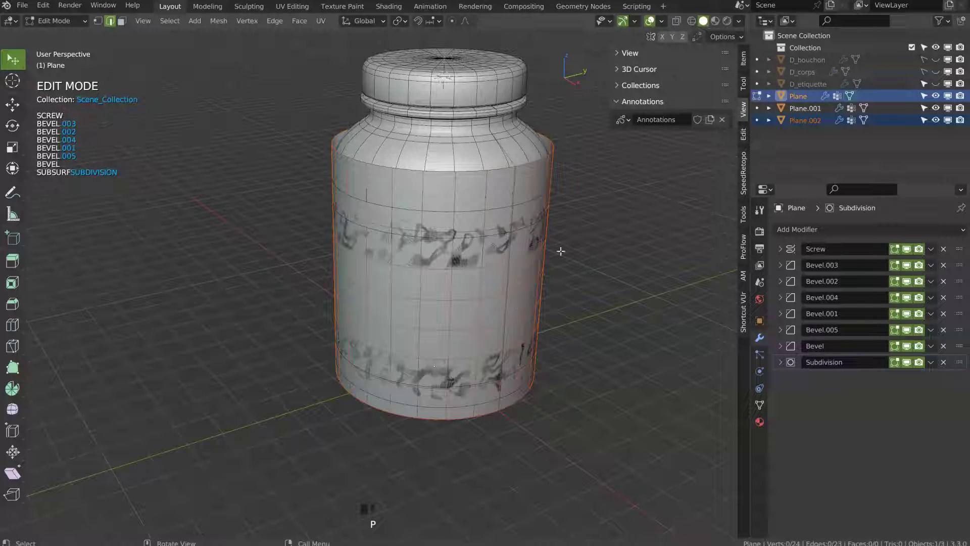
pyautogui.press('1')
pyautogui.click(516, 170)
pyautogui.keyDown('shift'); pyautogui.click(578, 305); pyautogui.keyUp('shift')
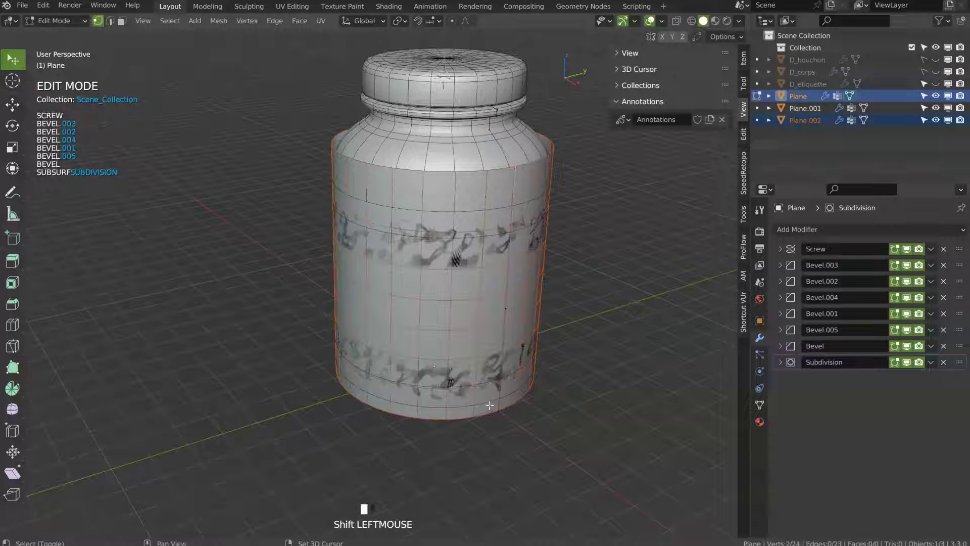
pyautogui.keyDown('shift'); pyautogui.click(546, 397); pyautogui.keyUp('shift')
pyautogui.press('s')
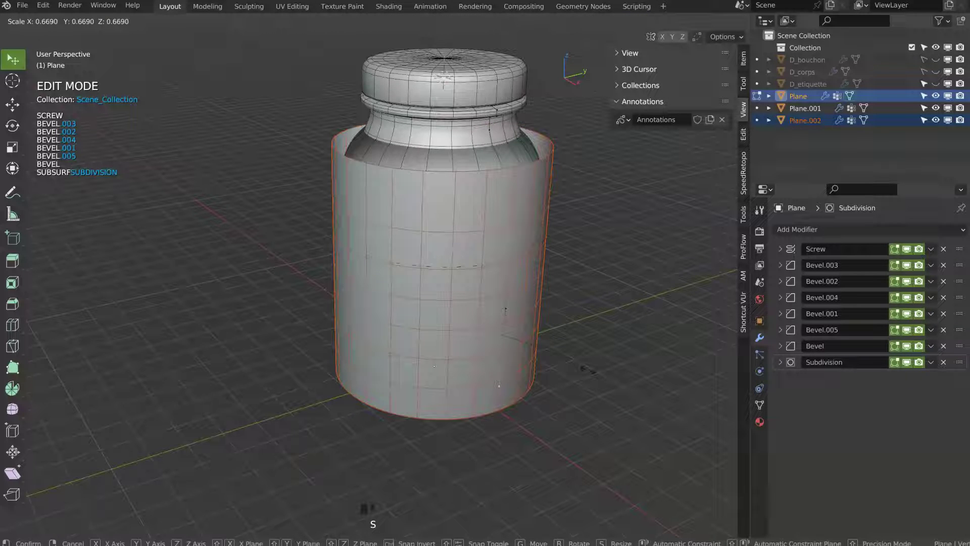
pyautogui.rightClick(585, 372)
pyautogui.press('Tab')
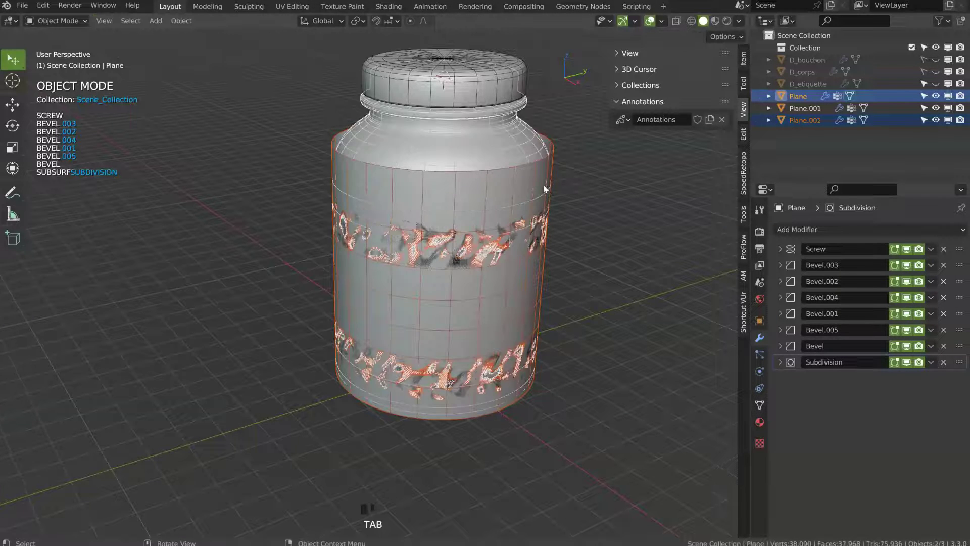
# - Shorten the separated label profile by scaling its top and bottom vertices to about 0.71 in Edit Mode
pyautogui.click(552, 170)
pyautogui.press('Tab')
pyautogui.keyDown('shift'); pyautogui.click(485, 435); pyautogui.keyUp('shift')
pyautogui.press('s')
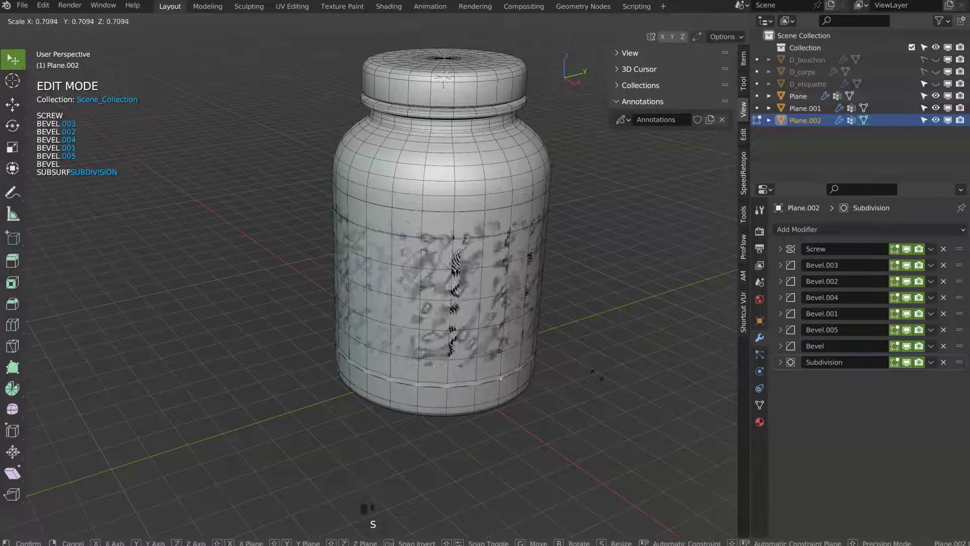
pyautogui.click(598, 375)
pyautogui.moveTo(597, 375); pyautogui.dragTo(554, 321, button='middle')
pyautogui.press('Tab')
# - Delete all Bevel modifiers from the label object and hide its Subdivision modifier in the viewport
pyautogui.keyDown('shift'); pyautogui.moveTo(532, 270); pyautogui.dragTo(781, 347, button='middle'); pyautogui.keyUp('shift')
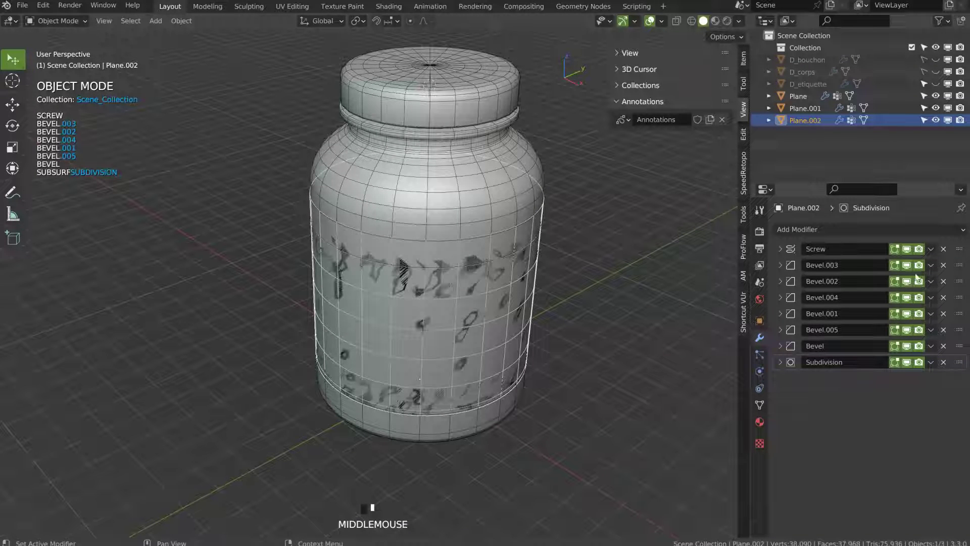
pyautogui.click(943, 265)
pyautogui.click(943, 265)
pyautogui.click(943, 265)
pyautogui.click(943, 265)
pyautogui.click(943, 264)
pyautogui.click(943, 264)
pyautogui.click(943, 264)
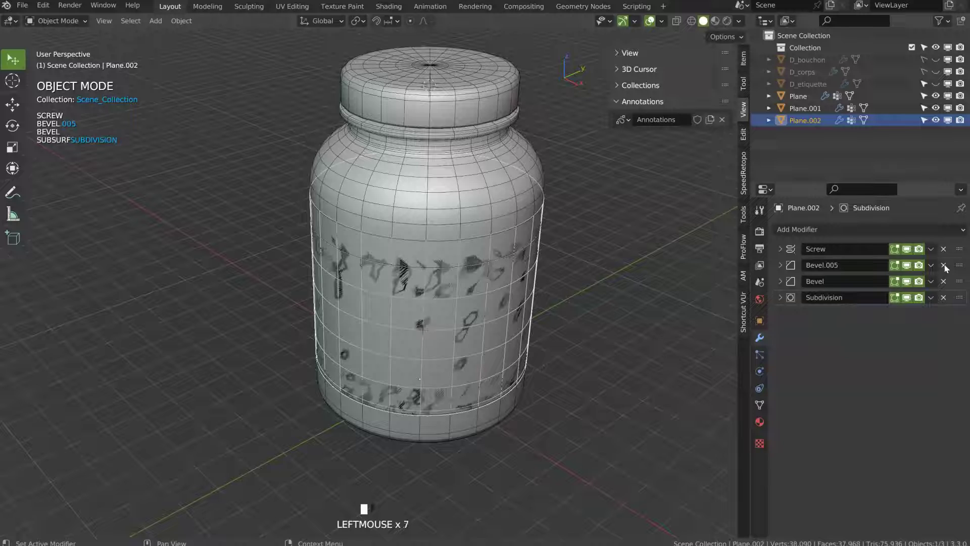
pyautogui.click(943, 264)
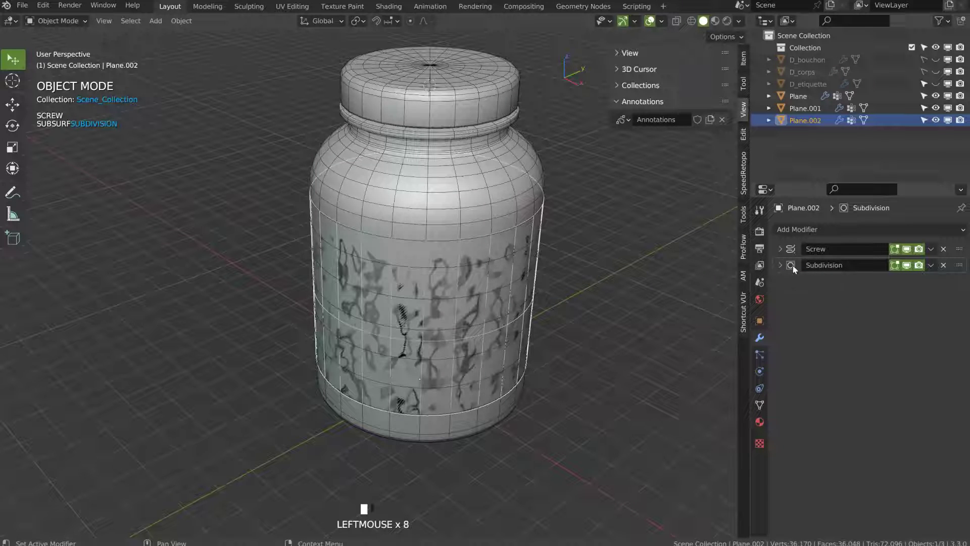
pyautogui.click(906, 265)
# - Set the angle of the label's Screw modifier to 140°
pyautogui.click(790, 257)
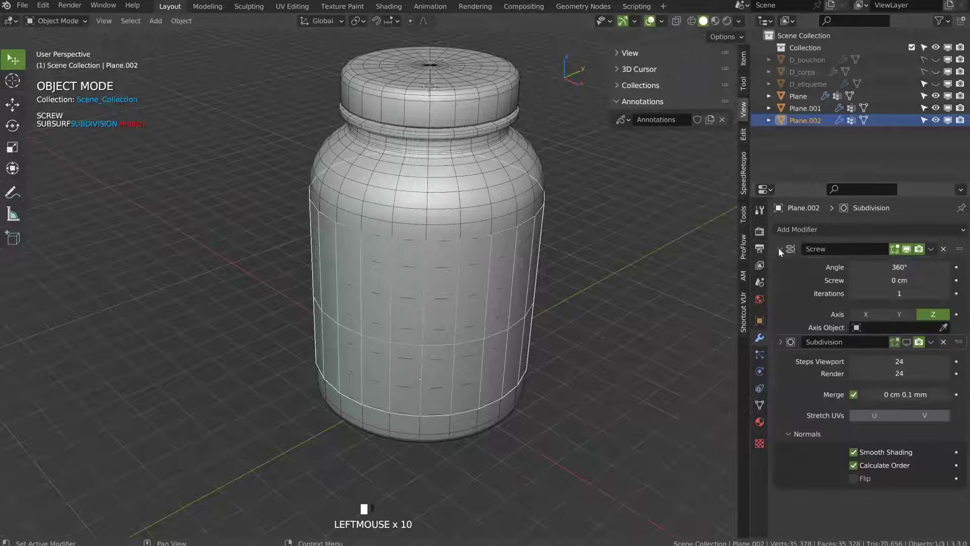
pyautogui.moveTo(857, 263); pyautogui.dragTo(156, 324)
pyautogui.moveTo(894, 264); pyautogui.dragTo(895, 264)
pyautogui.click(895, 264)
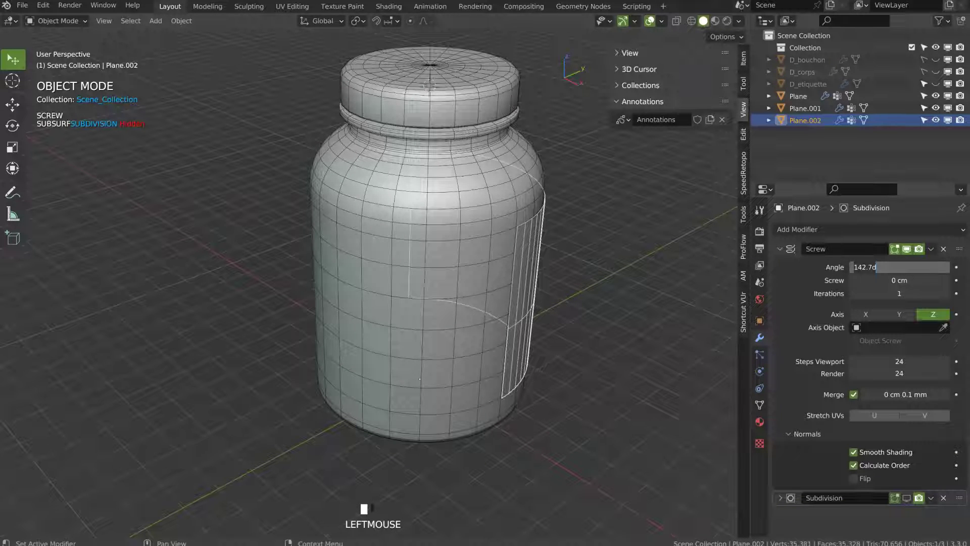
pyautogui.write('140')
pyautogui.press('Return')
# - Rotate the label about 160° clockwise around the jar's vertical axis from the top view
pyautogui.moveTo(480, 268); pyautogui.dragTo(546, 238, button='middle')
pyautogui.press('KP_7')
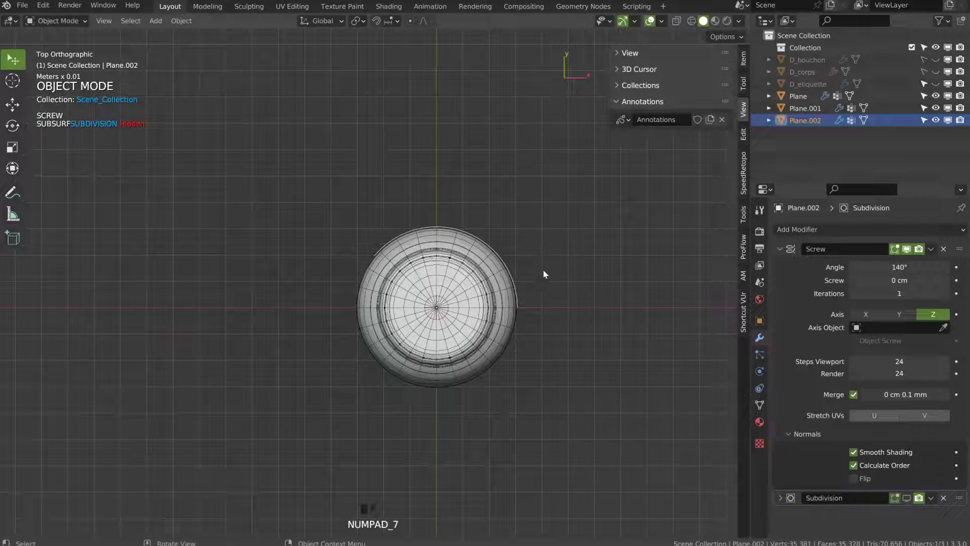
pyautogui.press('r')
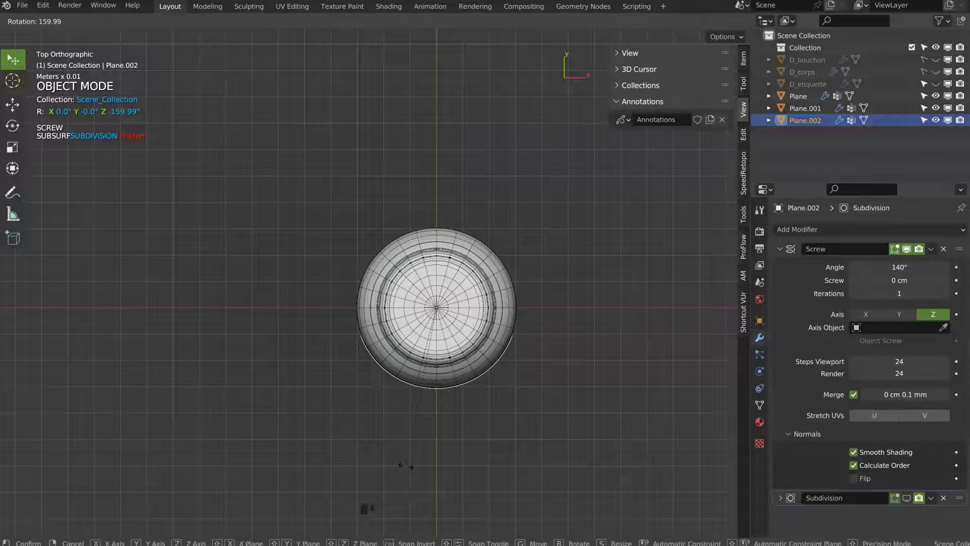
pyautogui.click(405, 464)
pyautogui.moveTo(404, 463); pyautogui.dragTo(581, 300, button='middle')
# - Undo the label's rotation and the changes to its Screw modifier angle
pyautogui.hotkey('ctrl', 'z')
pyautogui.hotkey('ctrl', 'z')
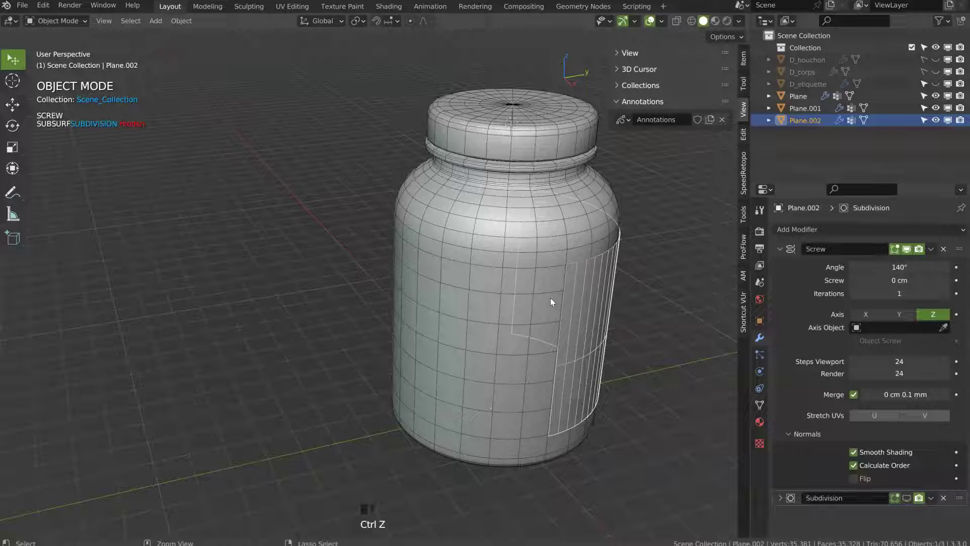
pyautogui.hotkey('ctrl', 'z')
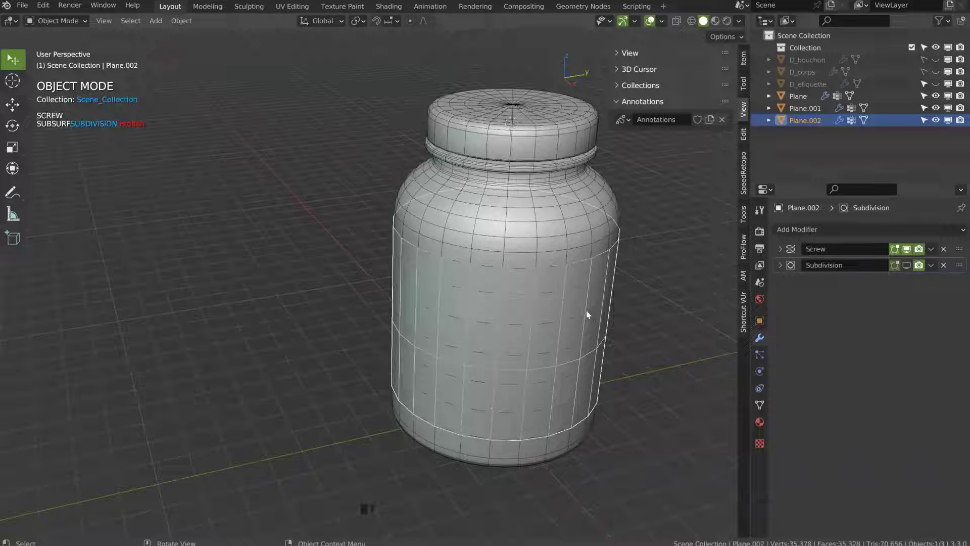
# - Set the label's Screw modifier to an angle of 78° with 5 viewport steps
pyautogui.click(780, 249)
pyautogui.moveTo(899, 267); pyautogui.dragTo(151, 331)
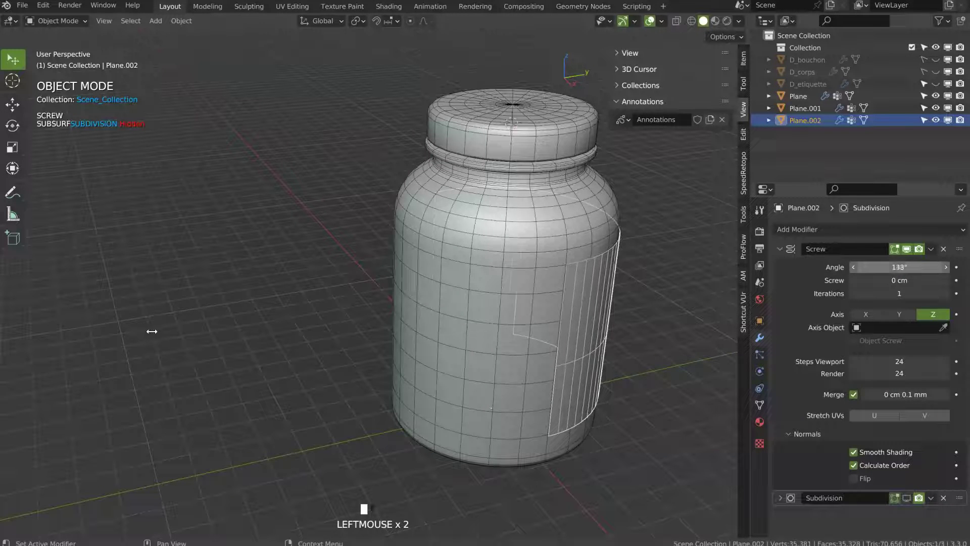
pyautogui.moveTo(904, 265); pyautogui.dragTo(684, 279)
pyautogui.moveTo(622, 305); pyautogui.dragTo(518, 280, button='middle')
pyautogui.moveTo(901, 361); pyautogui.dragTo(889, 362)
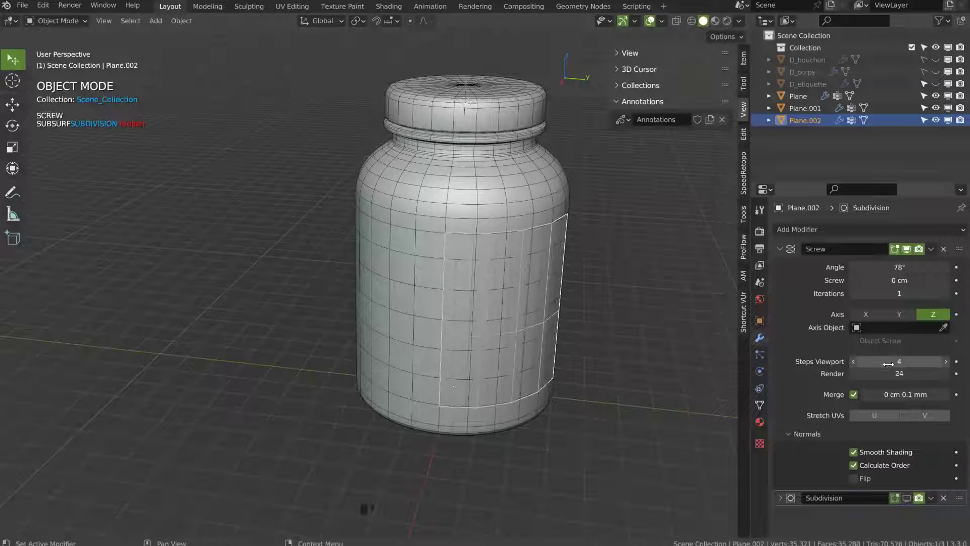
pyautogui.click(946, 361)
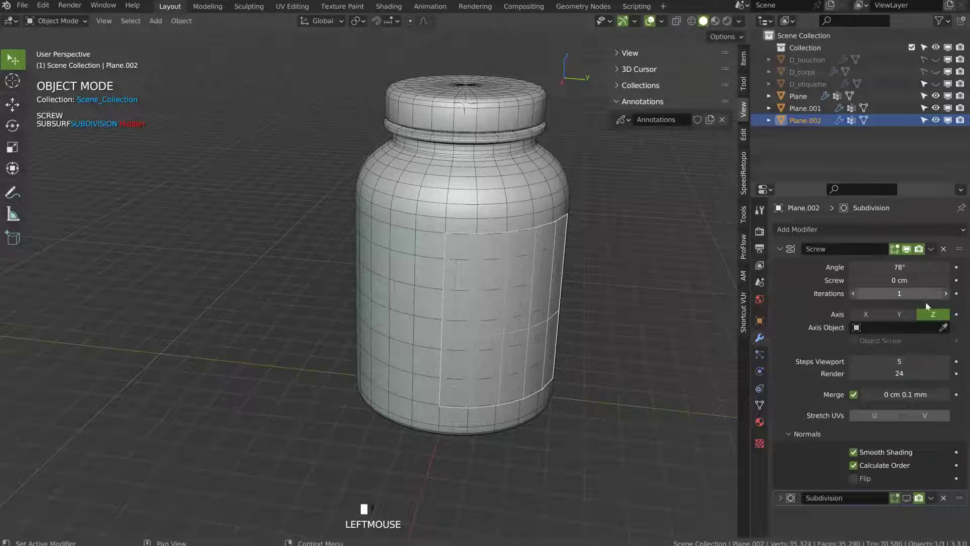
pyautogui.moveTo(515, 272); pyautogui.dragTo(519, 288, button='middle')
# - Collapse the Screw settings and add a Mirror modifier to the label object
pyautogui.click(779, 248)
pyautogui.click(803, 233)
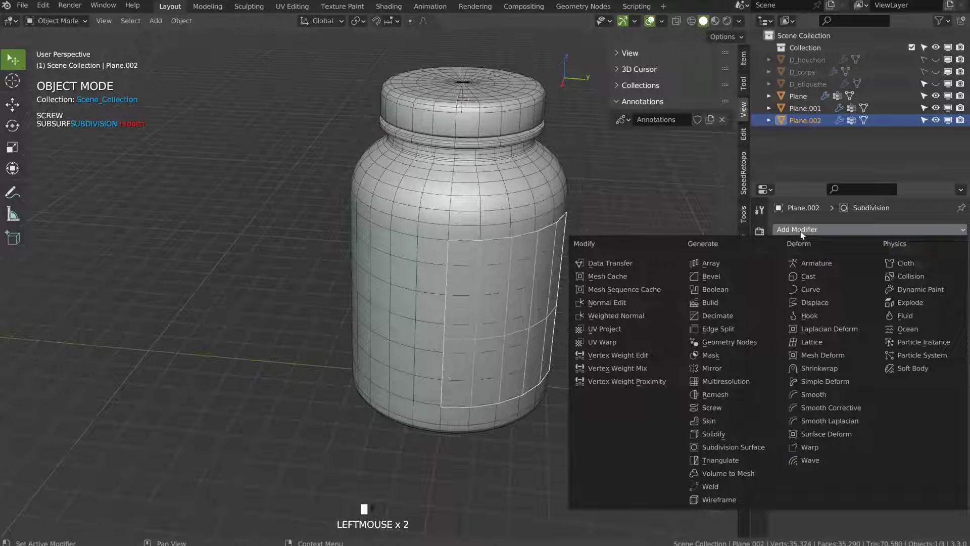
pyautogui.click(715, 369)
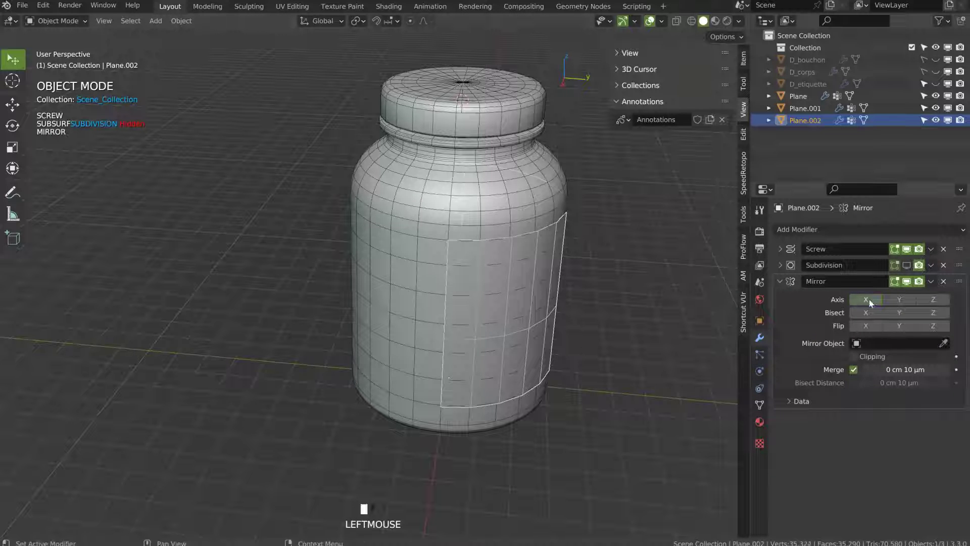
# - Set the label's Mirror modifier to mirror across the Y axis only and collapse its settings
pyautogui.click(898, 300)
pyautogui.moveTo(581, 268); pyautogui.dragTo(425, 274, button='middle')
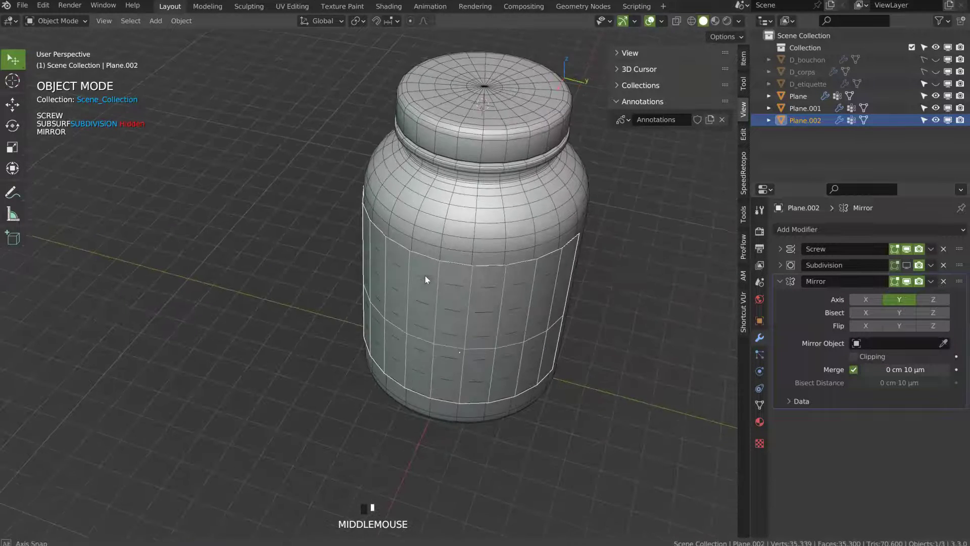
pyautogui.click(780, 281)
# - Set the label's Screw modifier to an angle of 60° with 4 viewport steps to line up with the jar's mesh
pyautogui.click(779, 249)
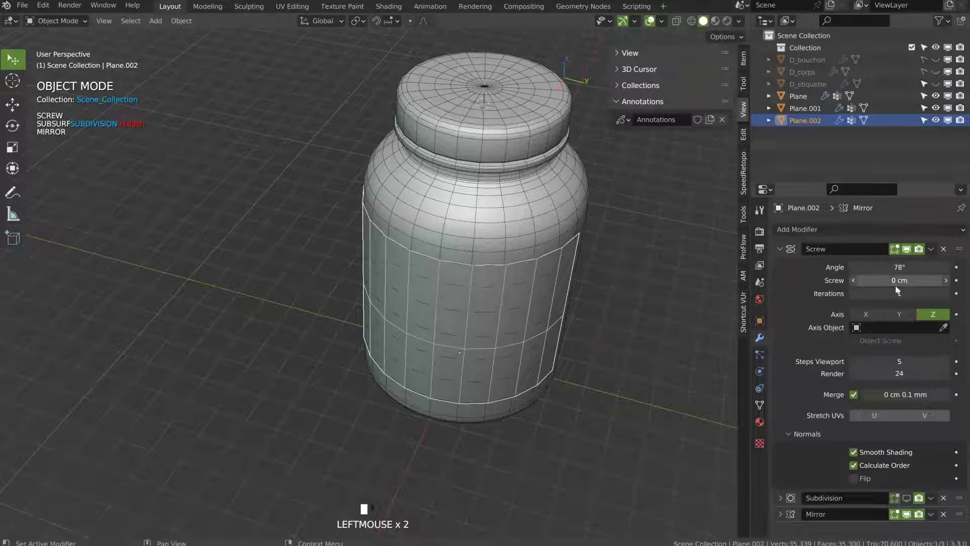
pyautogui.keyDown('shift'); pyautogui.moveTo(884, 266); pyautogui.dragTo(273, 384); pyautogui.keyUp('shift')
pyautogui.moveTo(291, 381); pyautogui.dragTo(556, 268, button='middle')
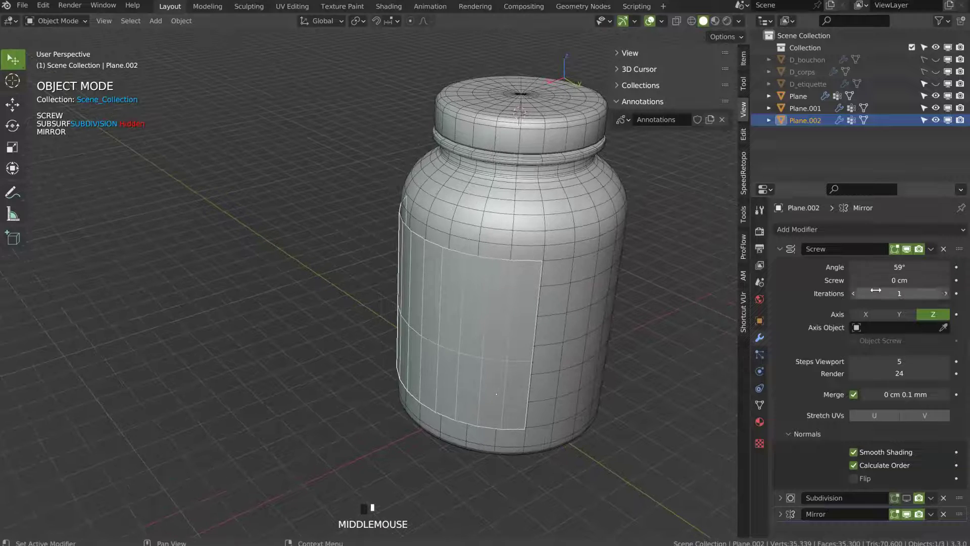
pyautogui.click(854, 360)
pyautogui.moveTo(672, 310); pyautogui.dragTo(695, 314, button='middle')
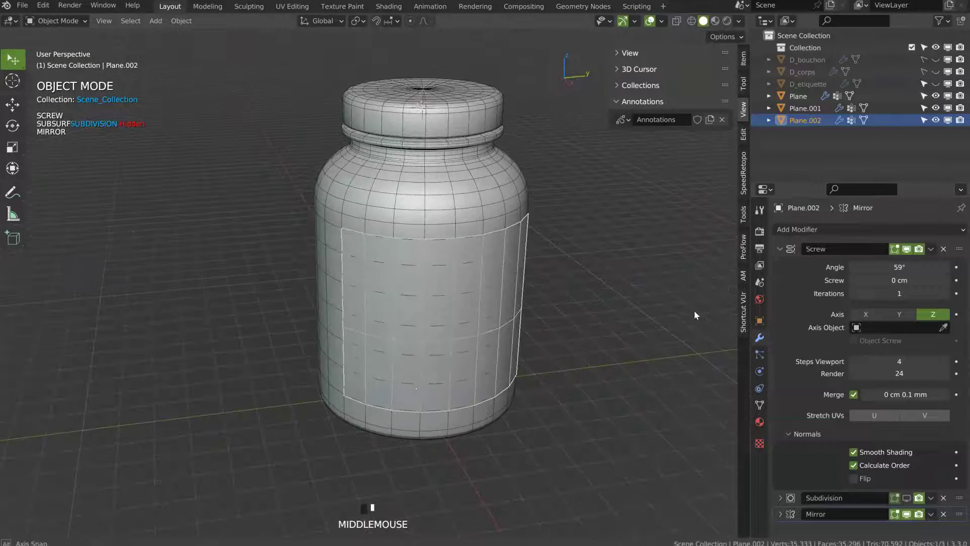
pyautogui.moveTo(454, 268); pyautogui.dragTo(553, 240, button='middle')
pyautogui.keyDown('shift'); pyautogui.moveTo(911, 268); pyautogui.dragTo(921, 273); pyautogui.keyUp('shift')
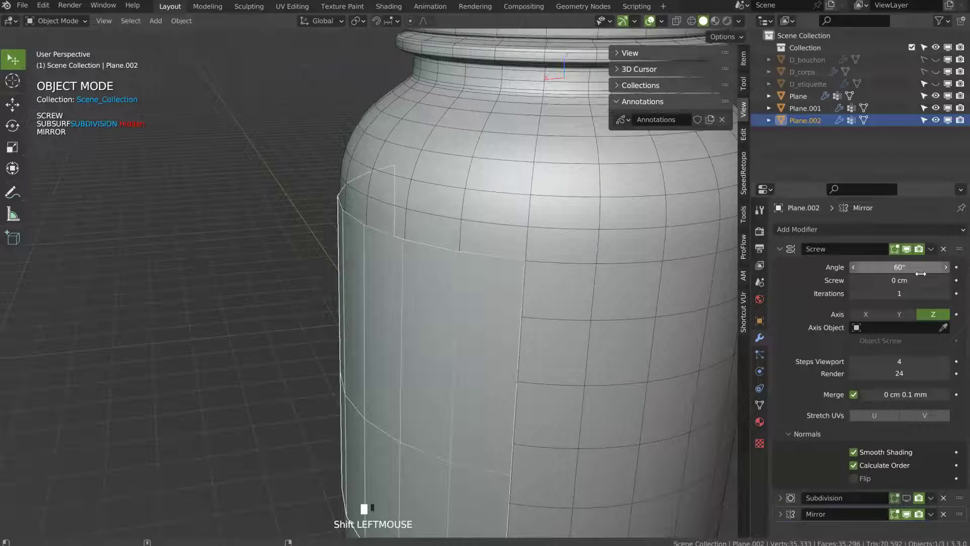
pyautogui.keyDown('ctrl'); pyautogui.moveTo(627, 277); pyautogui.dragTo(469, 336, button='middle'); pyautogui.keyUp('ctrl')
pyautogui.moveTo(470, 336); pyautogui.dragTo(624, 312, button='middle')
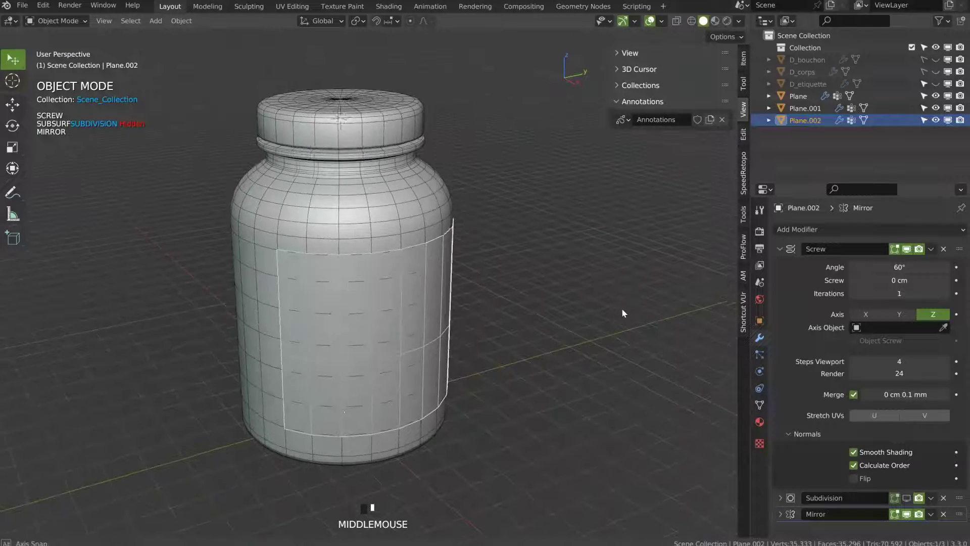
# - Try widening the jar, lid and label together by moving their outer profile vertices along the X axis in Edit Mode
pyautogui.keyDown('ctrl'); pyautogui.moveTo(426, 237); pyautogui.dragTo(393, 239, button='middle'); pyautogui.keyUp('ctrl')
pyautogui.keyDown('shift'); pyautogui.click(401, 239); pyautogui.keyUp('shift')
pyautogui.keyDown('shift'); pyautogui.click(386, 171); pyautogui.keyUp('shift')
pyautogui.moveTo(386, 171); pyautogui.dragTo(434, 237, button='middle')
pyautogui.press('Tab')
pyautogui.press('Tab')
pyautogui.click(370, 222)
pyautogui.click(390, 176)
pyautogui.moveTo(441, 159)
pyautogui.keyDown('ctrl'); pyautogui.mouseDown(button='right')
pyautogui.moveTo(376, 163)
pyautogui.moveTo(378, 302)
pyautogui.moveTo(385, 357)
pyautogui.moveTo(470, 405)
pyautogui.moveTo(454, 210)
pyautogui.mouseUp(button='right'); pyautogui.keyUp('ctrl')
pyautogui.moveTo(452, 218)
pyautogui.mouseDown(button='middle')
pyautogui.moveTo(433, 271)
pyautogui.moveTo(435, 305)
pyautogui.mouseUp(button='middle')
pyautogui.press('g')
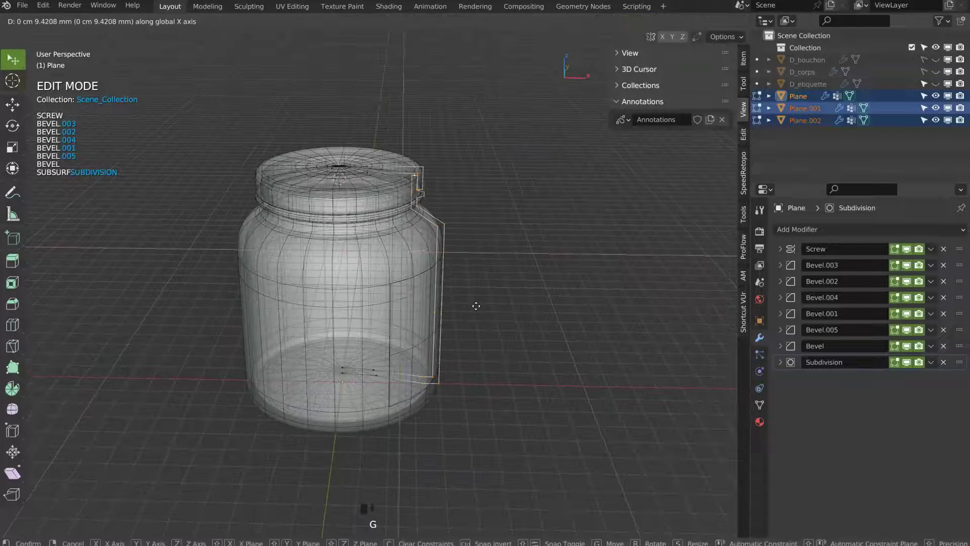
pyautogui.press('x')
pyautogui.click(524, 315)
pyautogui.press('Tab')
pyautogui.click(445, 264)
pyautogui.moveTo(454, 288); pyautogui.dragTo(462, 314, button='middle')
pyautogui.press('Tab')
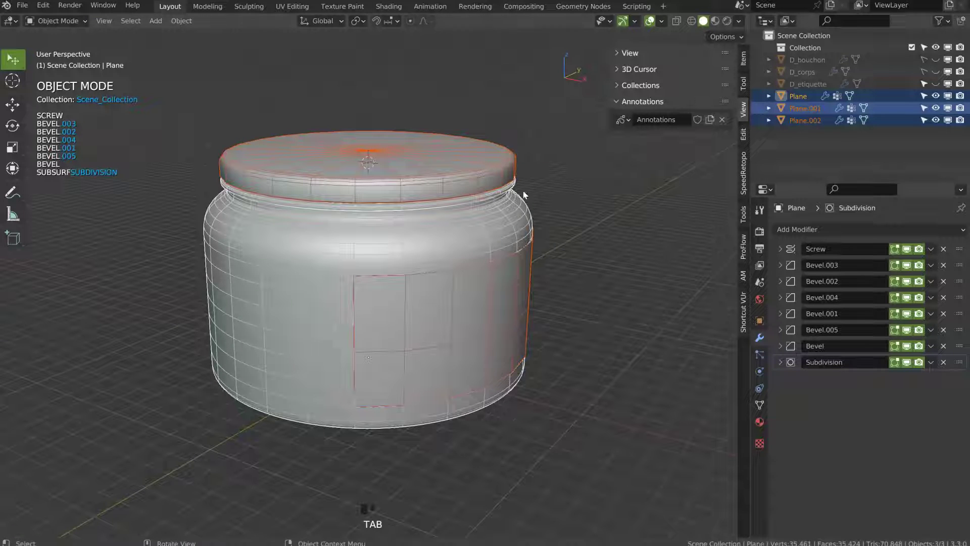
# - Try changing the Screw modifier's viewport steps on the jar body and lid together, with the label deselected
pyautogui.click(788, 253)
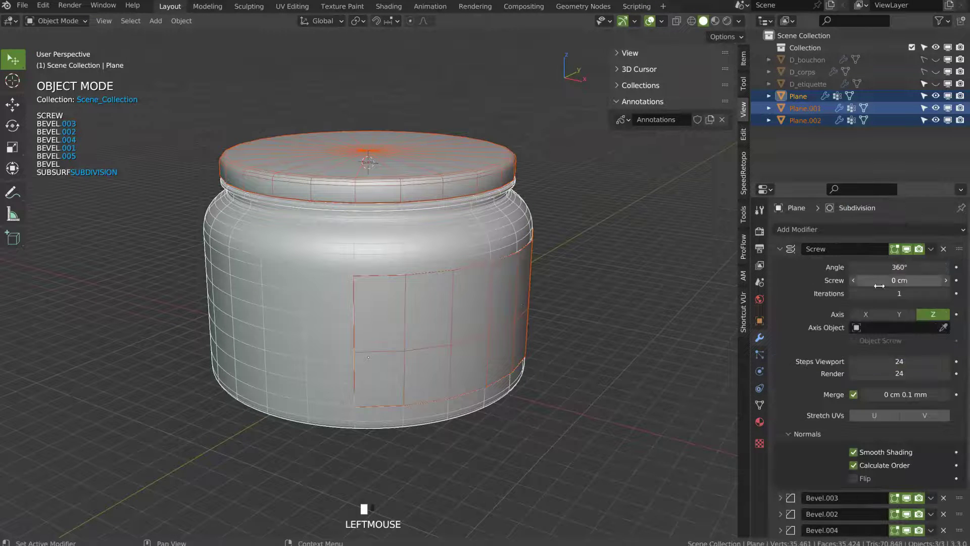
pyautogui.keyDown('shift'); pyautogui.click(495, 283); pyautogui.keyUp('shift')
pyautogui.keyDown('shift'); pyautogui.click(502, 278); pyautogui.keyUp('shift')
pyautogui.keyDown('shift'); pyautogui.click(496, 241); pyautogui.keyUp('shift')
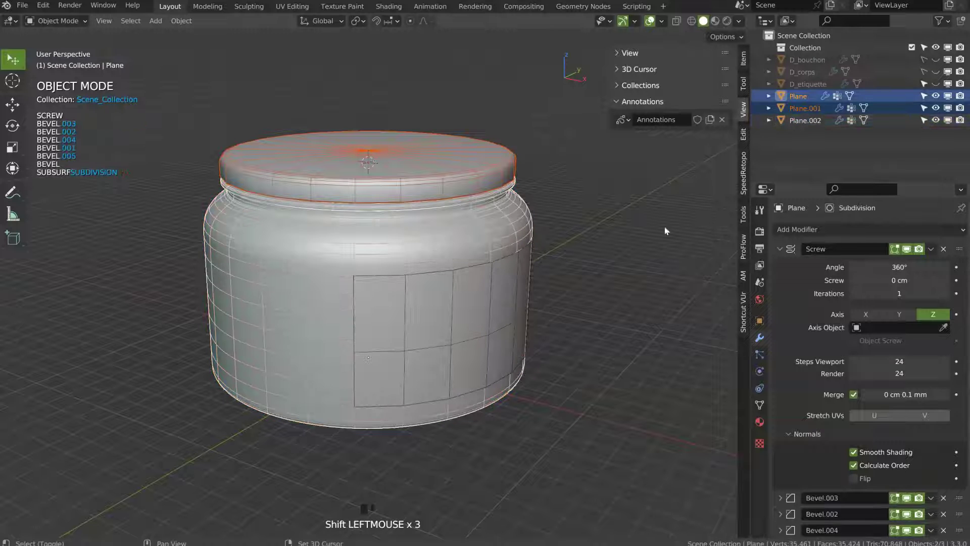
pyautogui.moveTo(897, 362)
pyautogui.keyDown('alt'); pyautogui.mouseDown()
pyautogui.moveTo(875, 361)
pyautogui.moveTo(894, 362)
pyautogui.mouseUp(); pyautogui.keyUp('alt')
# - Undo the Screw viewport step change and the widening of the jar, and return to Object Mode
pyautogui.hotkey('ctrl', 'z')
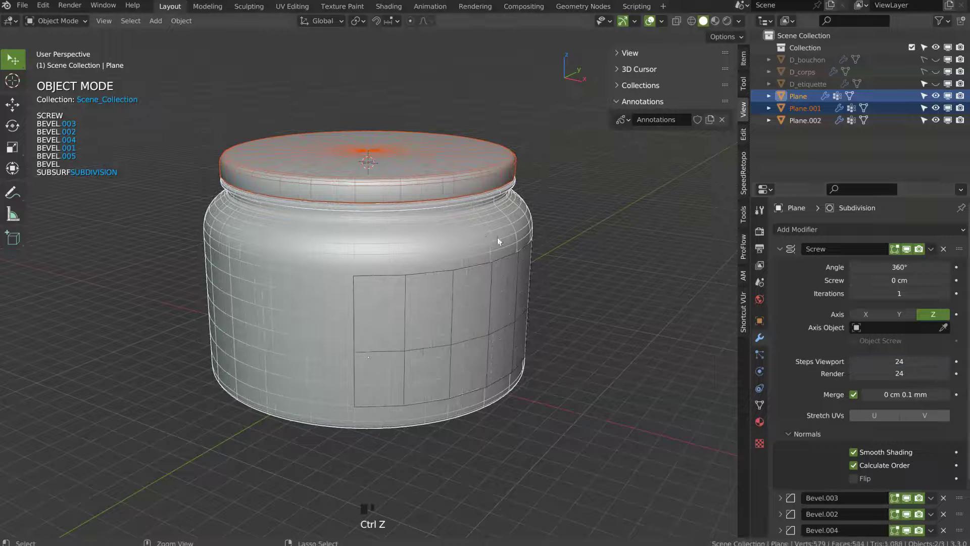
pyautogui.hotkey('ctrl', 'z')
pyautogui.hotkey('ctrl', 'z')
pyautogui.hotkey('ctrl', 'z')
pyautogui.hotkey('ctrl', 'z')
pyautogui.hotkey('ctrl', 'z')
pyautogui.hotkey('ctrl', 'z')
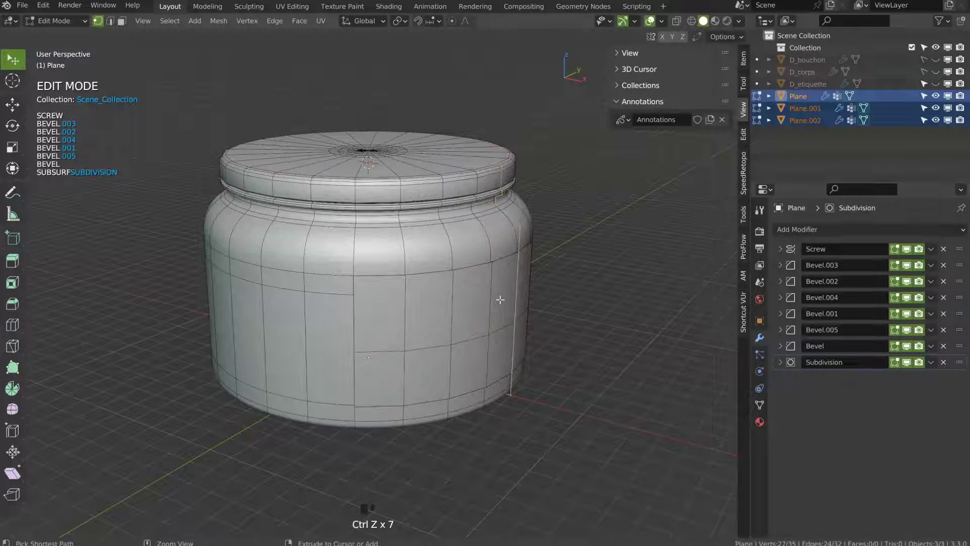
pyautogui.hotkey('ctrl', 'z')
pyautogui.moveTo(499, 290); pyautogui.dragTo(448, 257, button='middle')
pyautogui.press('Tab')
pyautogui.moveTo(303, 285); pyautogui.dragTo(443, 271, button='middle')
# - Move the label's middle profile vertex up about 4 mm along the Z axis
pyautogui.click(417, 232)
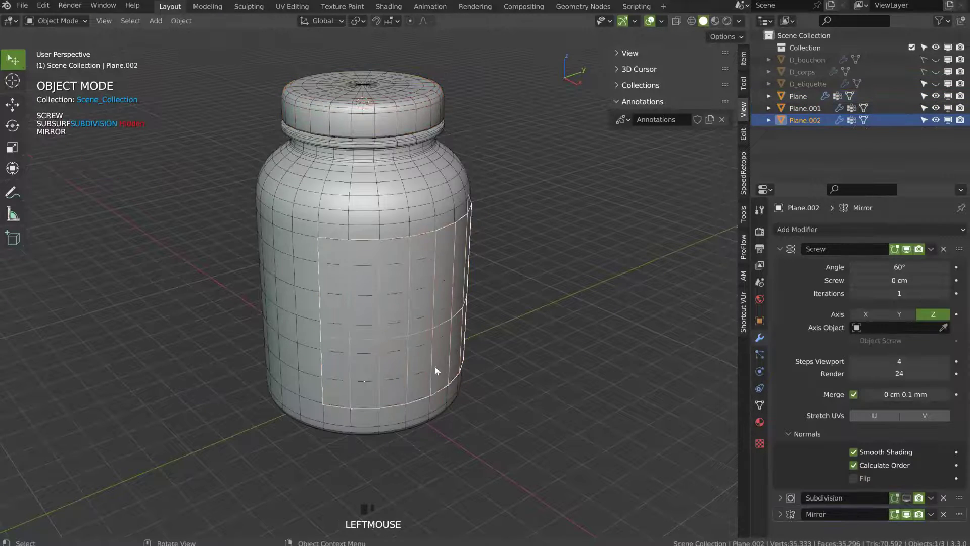
pyautogui.moveTo(435, 366); pyautogui.dragTo(438, 323, button='middle')
pyautogui.press('Tab')
pyautogui.press('Tab')
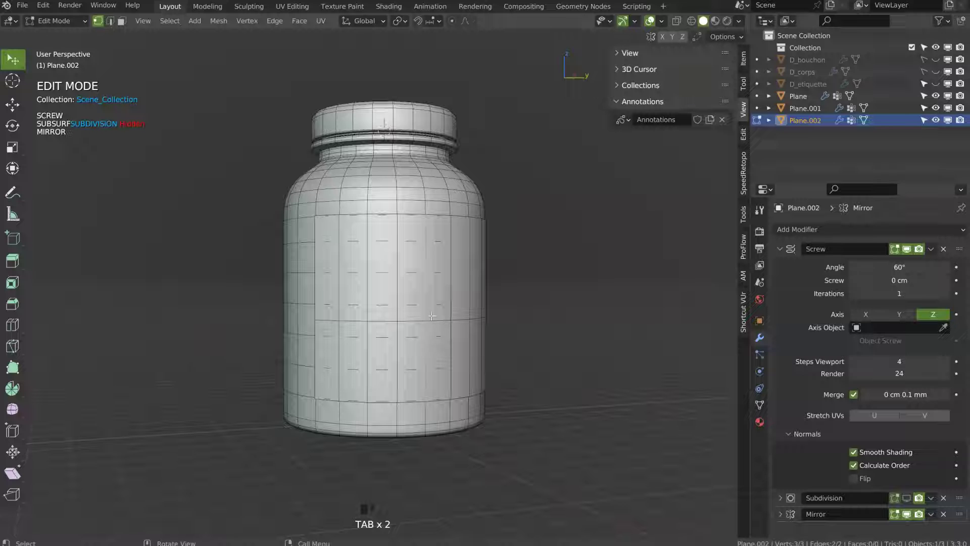
pyautogui.press('g')
pyautogui.press('z')
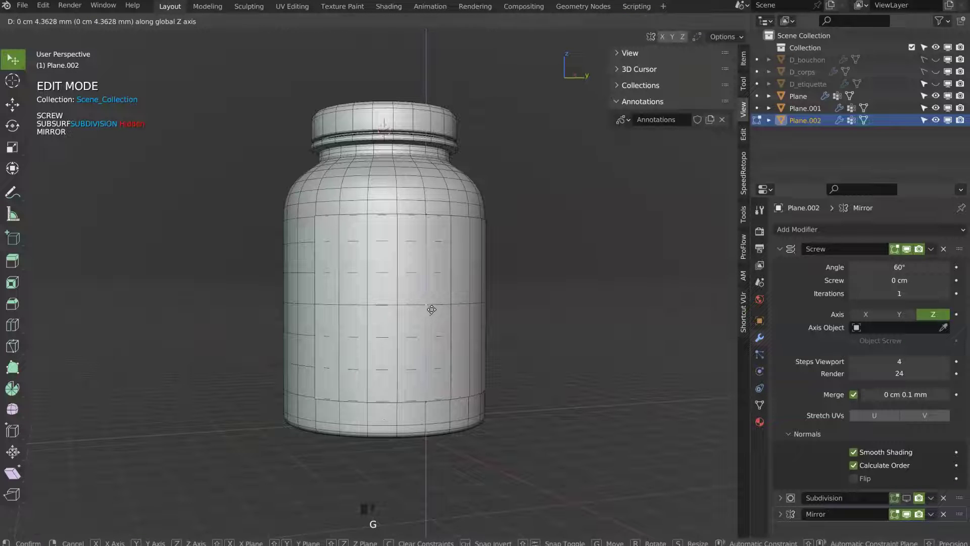
pyautogui.click(432, 309)
pyautogui.moveTo(431, 309); pyautogui.dragTo(769, 263, button='middle')
# - Delete the label's surplus vertex groups, keeping only Group
pyautogui.press('Tab')
pyautogui.press('Tab')
pyautogui.click(759, 404)
pyautogui.click(810, 283)
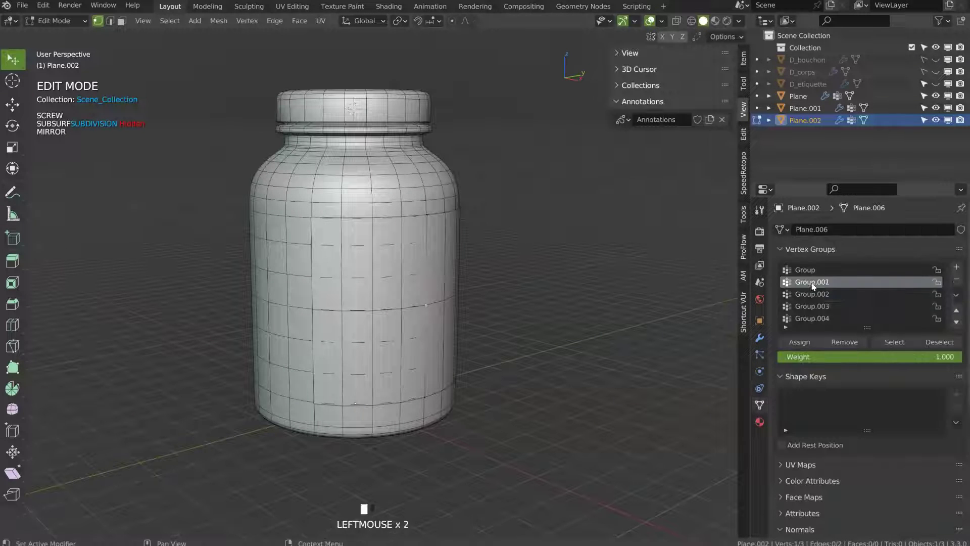
pyautogui.click(956, 281)
pyautogui.click(957, 282)
pyautogui.click(956, 281)
pyautogui.doubleClick(827, 271)
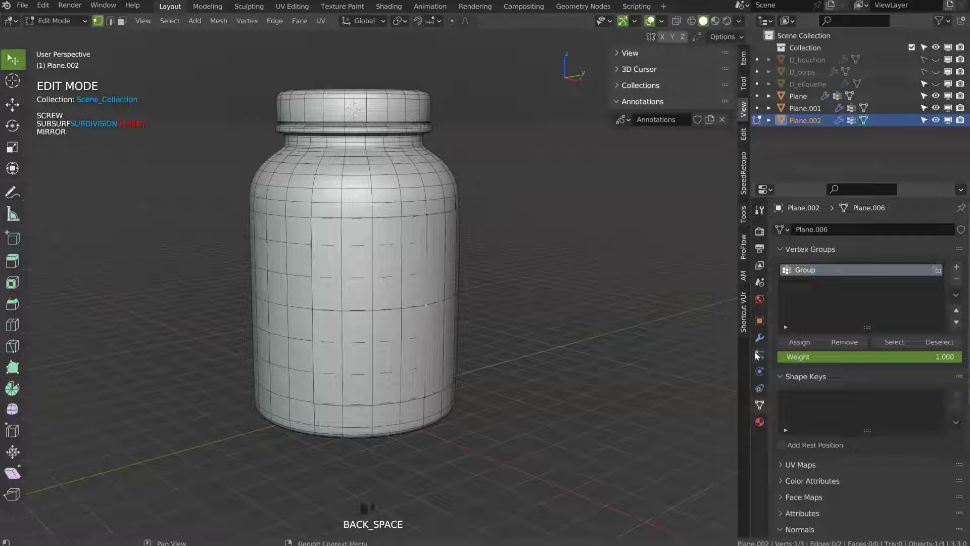
# - Add a Bevel modifier to the label and limit it to the vertex group Group
pyautogui.click(759, 337)
pyautogui.click(777, 252)
pyautogui.click(819, 230)
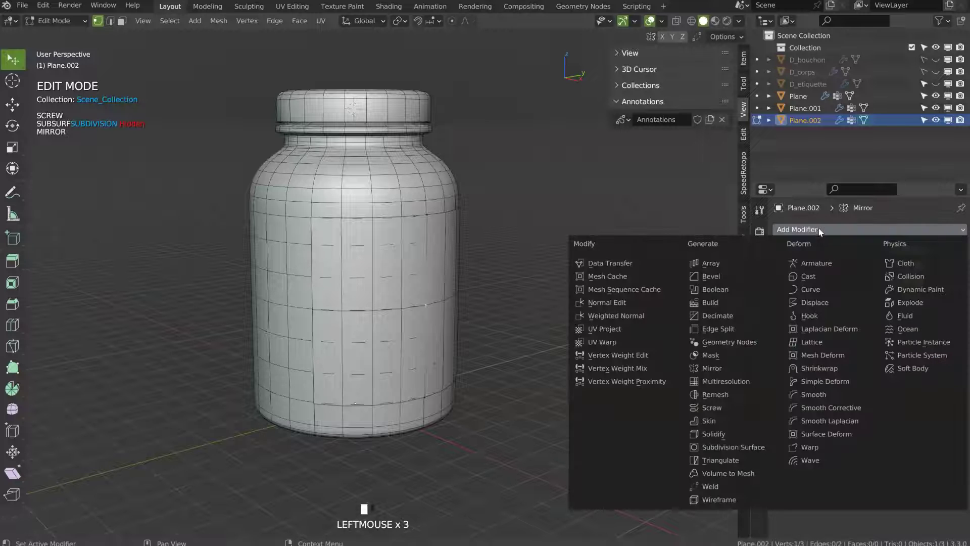
pyautogui.click(711, 275)
pyautogui.click(870, 378)
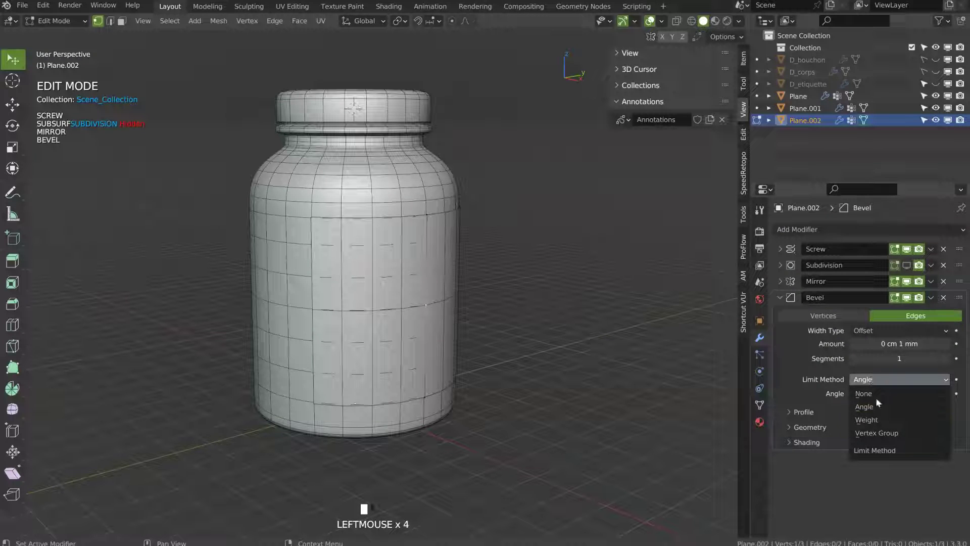
pyautogui.click(866, 435)
pyautogui.click(856, 393)
pyautogui.click(854, 410)
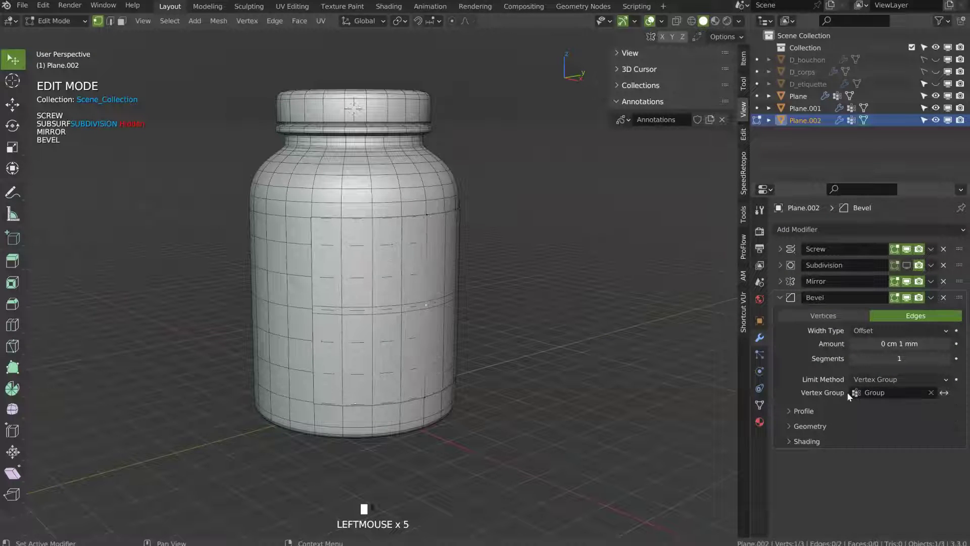
# - Set the label's Bevel modifier to an amount of 1 cm 6.9 mm with 4 segments and return to Object Mode
pyautogui.moveTo(880, 345); pyautogui.dragTo(950, 362)
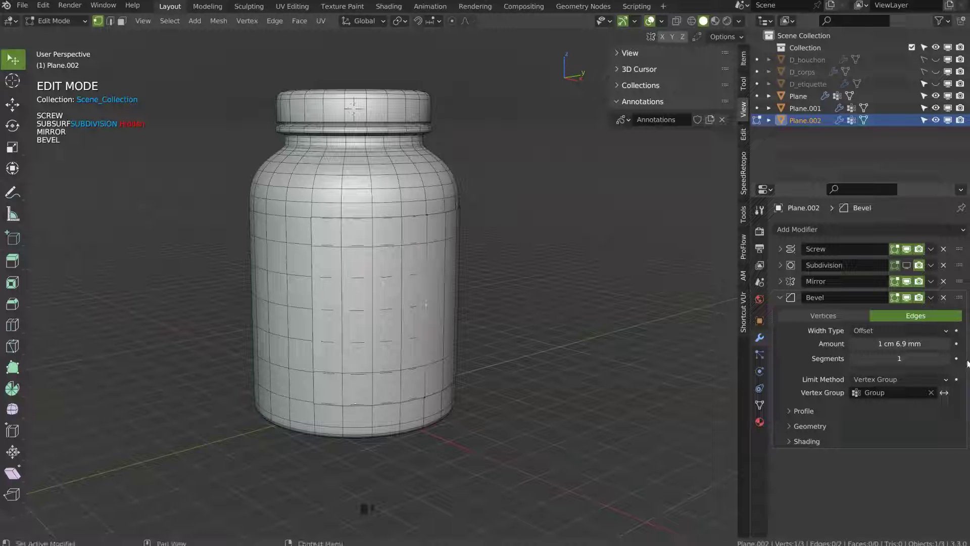
pyautogui.click(948, 360)
pyautogui.click(947, 360)
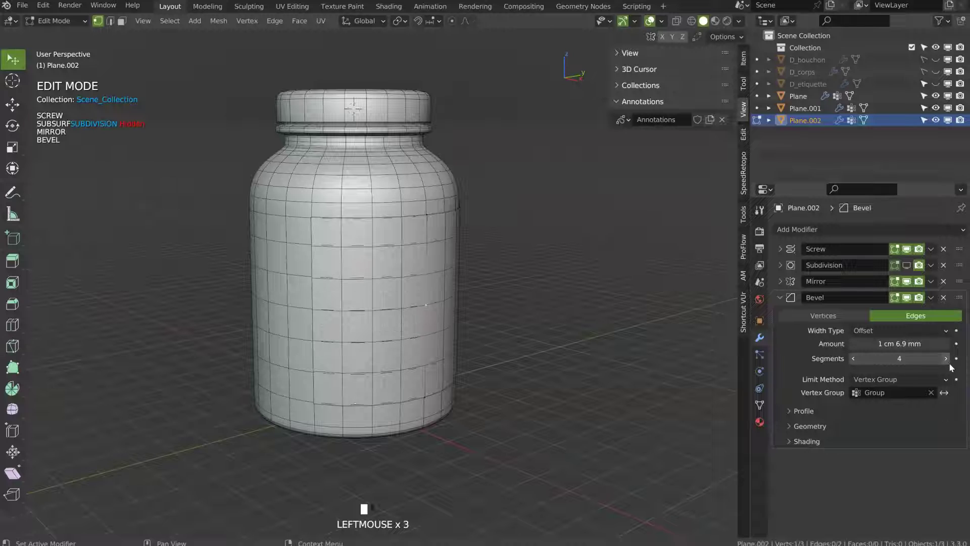
pyautogui.moveTo(364, 241); pyautogui.dragTo(386, 259, button='middle')
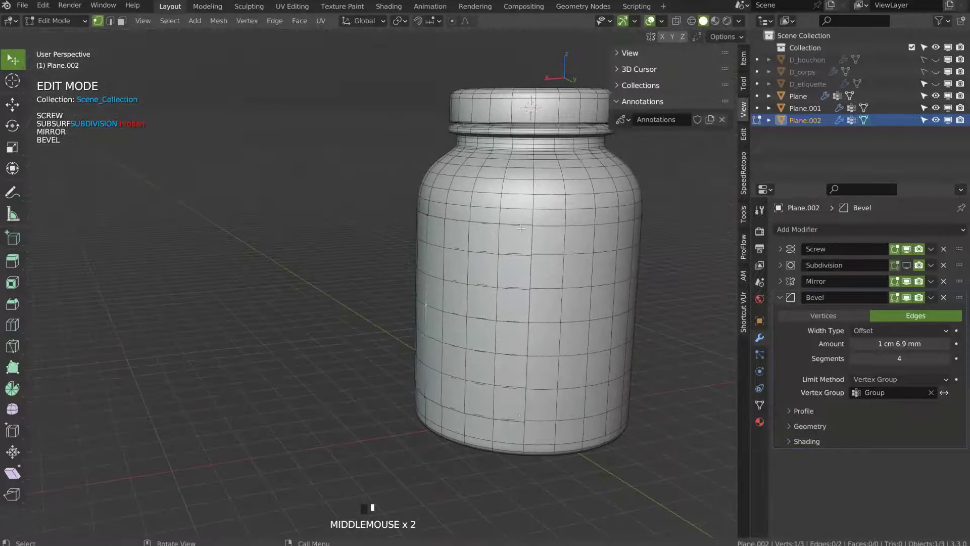
pyautogui.moveTo(468, 267); pyautogui.dragTo(601, 266, button='middle')
pyautogui.keyDown('shift'); pyautogui.moveTo(425, 270); pyautogui.dragTo(449, 296, button='middle'); pyautogui.keyUp('shift')
pyautogui.press('Tab')
pyautogui.moveTo(391, 267); pyautogui.dragTo(491, 261, button='middle')
pyautogui.keyDown('shift'); pyautogui.moveTo(430, 266); pyautogui.dragTo(474, 250, button='middle'); pyautogui.keyUp('shift')
# - Rename the jar body object as E_corps and the lid object as E_bouchon
pyautogui.click(798, 99)
pyautogui.doubleClick(796, 98)
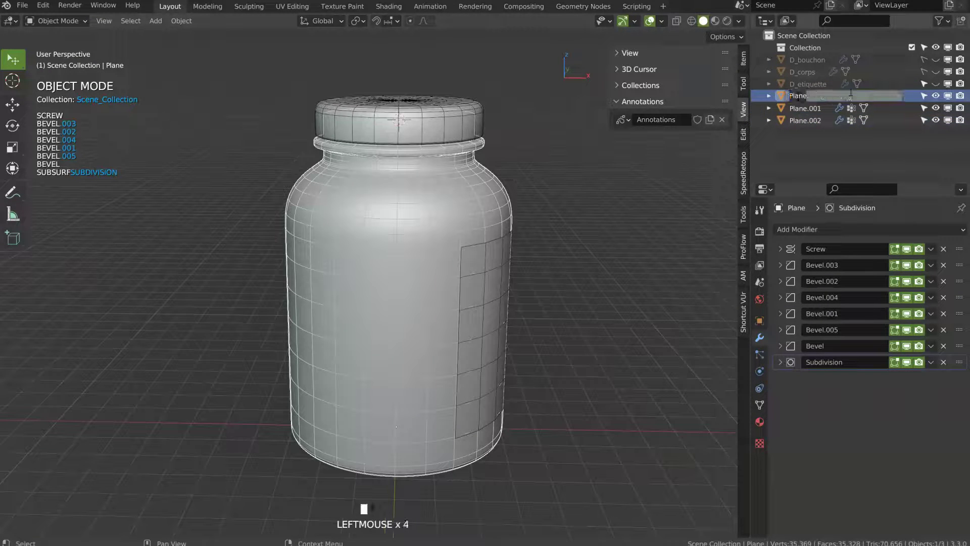
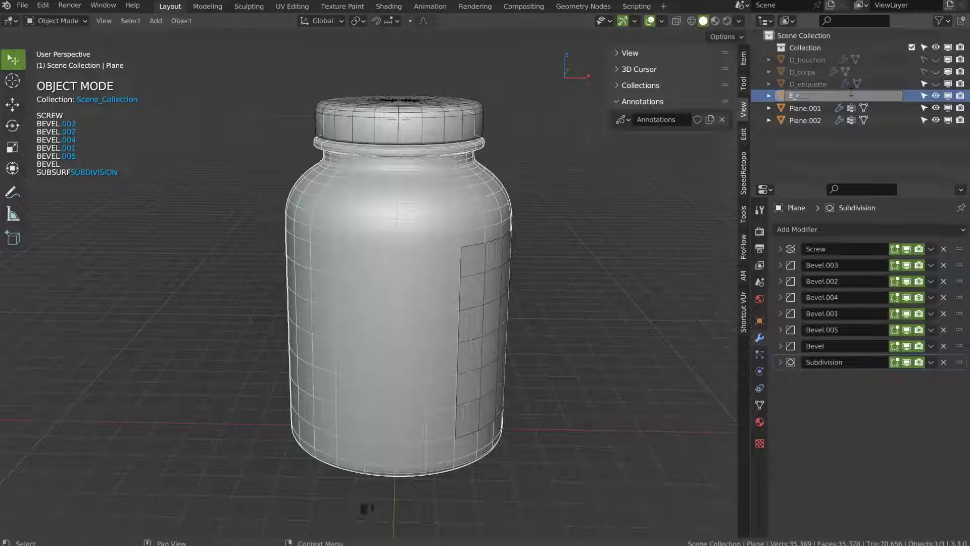
pyautogui.press('Return')
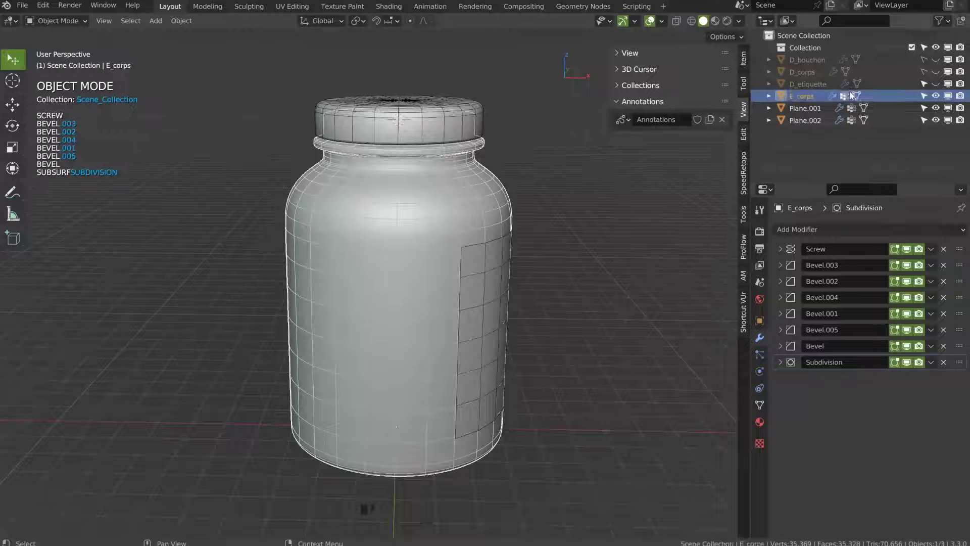
pyautogui.click(805, 107)
pyautogui.doubleClick(805, 107)
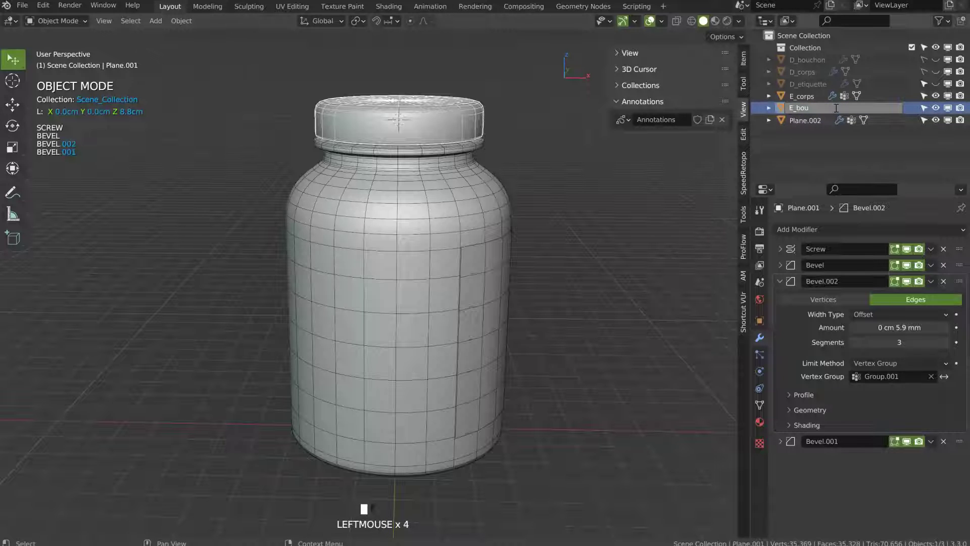
pyautogui.press('Return')
# - Rename the label object as E_edtiquette
pyautogui.click(803, 120)
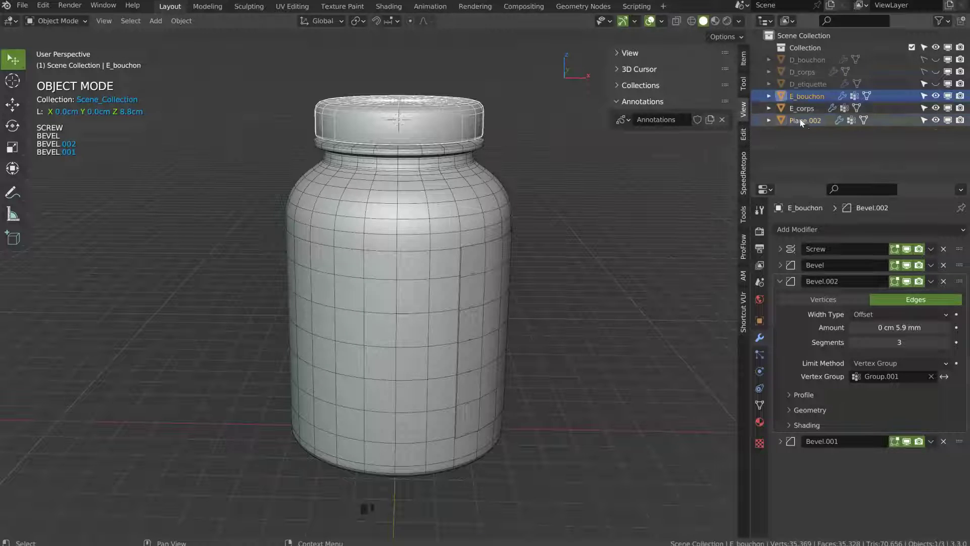
pyautogui.doubleClick(801, 123)
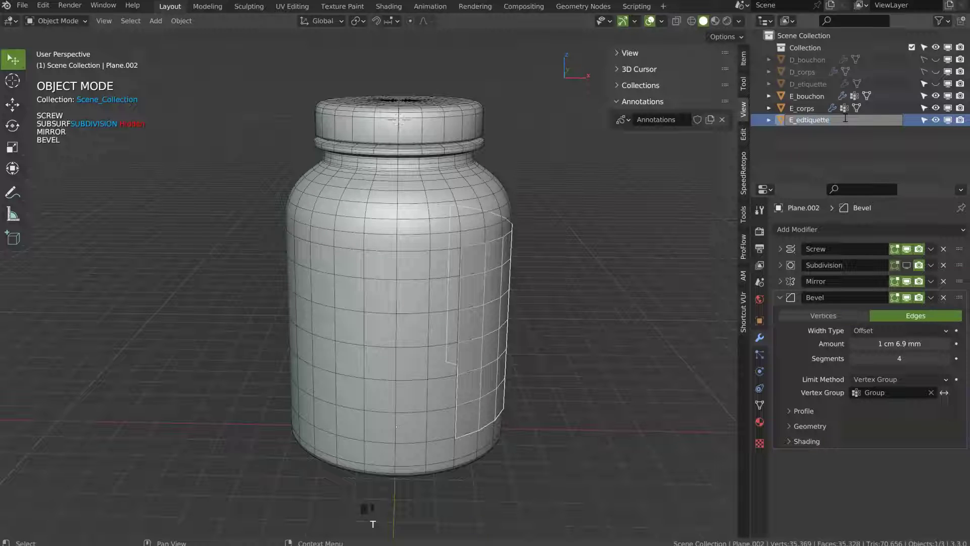
pyautogui.press('Return')
# - Add a Plain Axes empty and clear its location so it sits at the world origin
pyautogui.moveTo(543, 246); pyautogui.dragTo(621, 184, button='middle')
pyautogui.moveTo(413, 283); pyautogui.dragTo(455, 298, button='middle')
pyautogui.hotkey('shift', 'a')
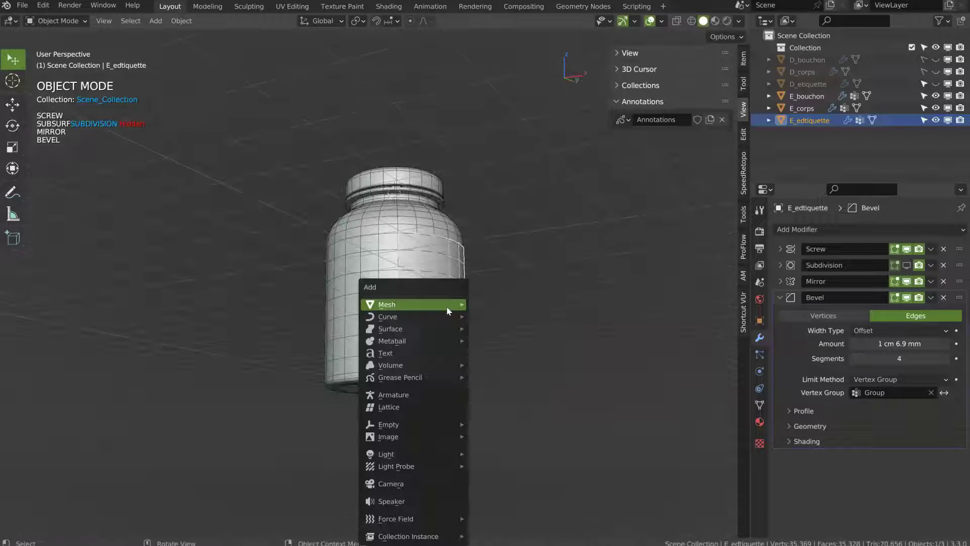
pyautogui.moveTo(448, 308)
pyautogui.moveTo(429, 430)
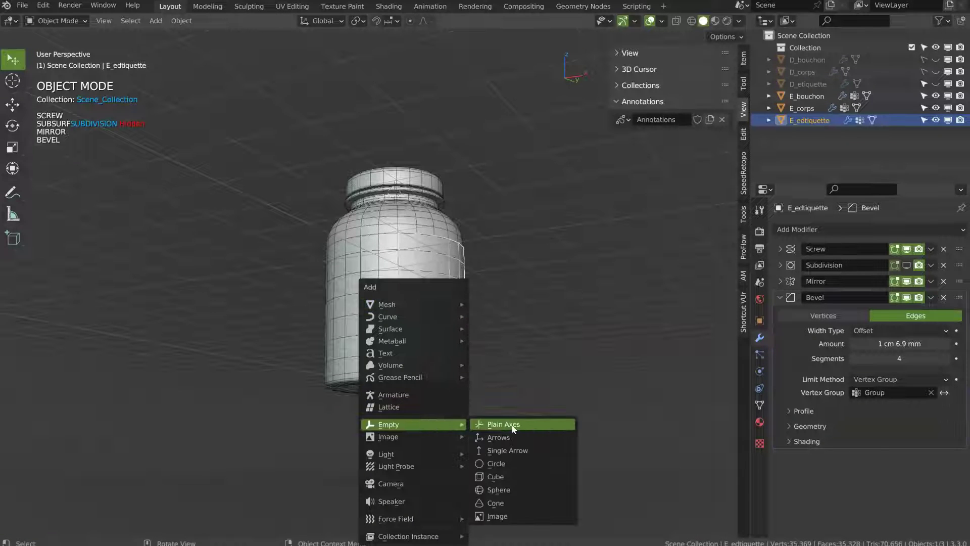
pyautogui.click(499, 425)
pyautogui.hotkey('alt', 'g')
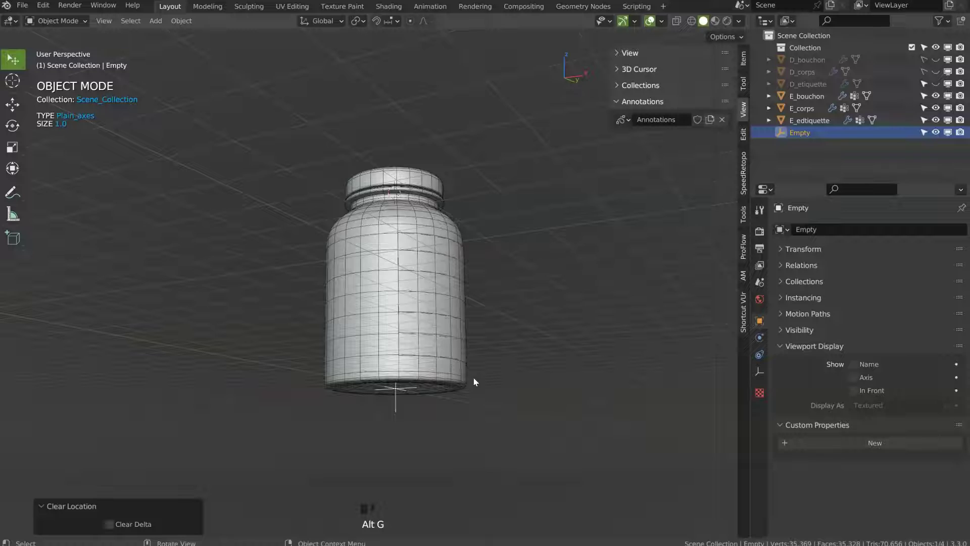
pyautogui.moveTo(472, 380); pyautogui.dragTo(420, 361, button='middle')
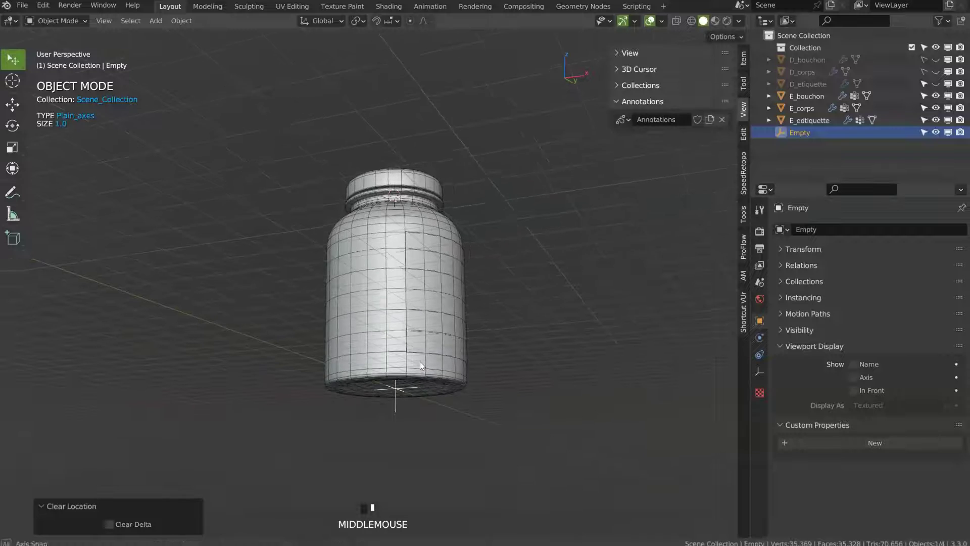
# - Parent E_bouchon, E_corps and E_edtiquette to the empty using Object (Keep Transform)
pyautogui.keyDown('shift'); pyautogui.click(802, 100); pyautogui.keyUp('shift')
pyautogui.keyDown('shift'); pyautogui.click(802, 110); pyautogui.keyUp('shift')
pyautogui.keyDown('shift'); pyautogui.click(801, 121); pyautogui.keyUp('shift')
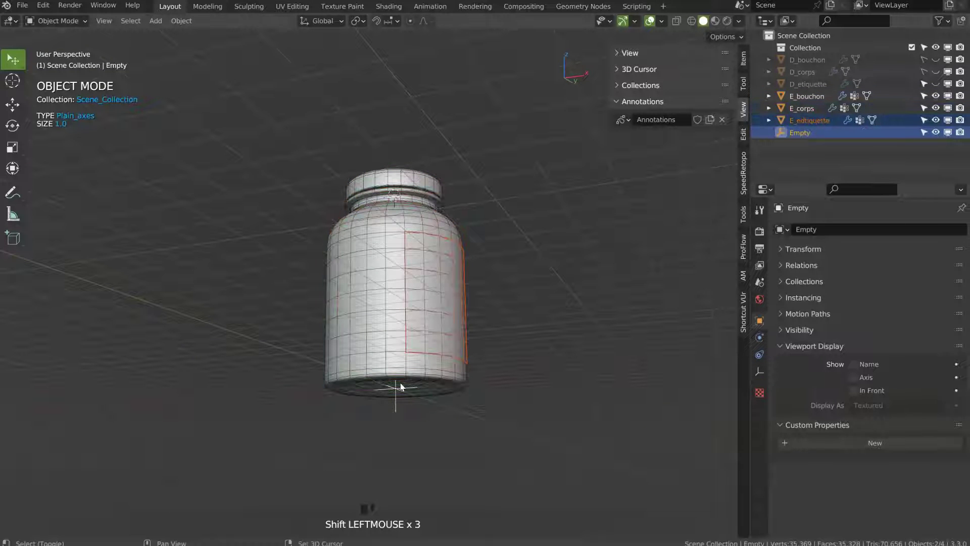
pyautogui.keyDown('shift'); pyautogui.click(802, 100); pyautogui.keyUp('shift')
pyautogui.keyDown('shift'); pyautogui.click(804, 108); pyautogui.keyUp('shift')
pyautogui.keyDown('shift'); pyautogui.click(808, 100); pyautogui.keyUp('shift')
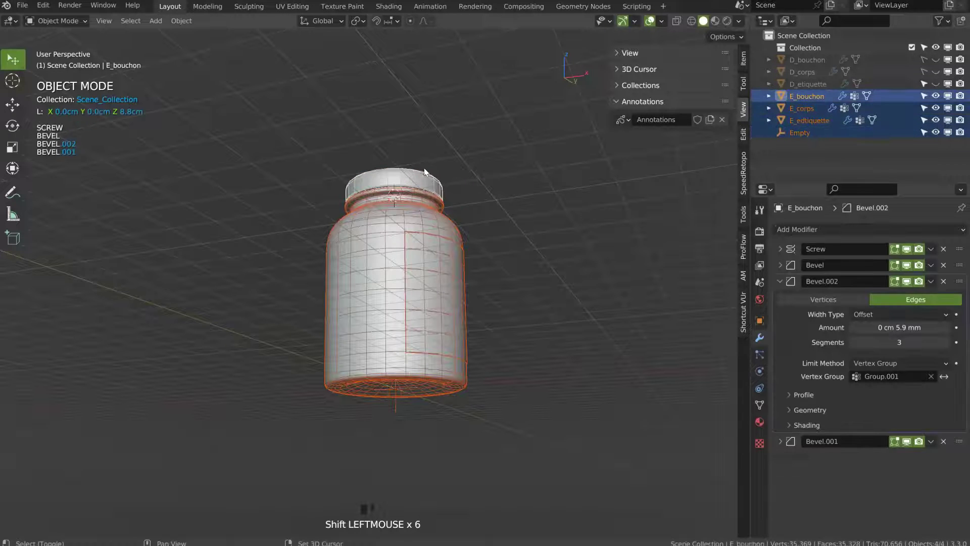
pyautogui.keyDown('shift'); pyautogui.click(392, 401); pyautogui.keyUp('shift')
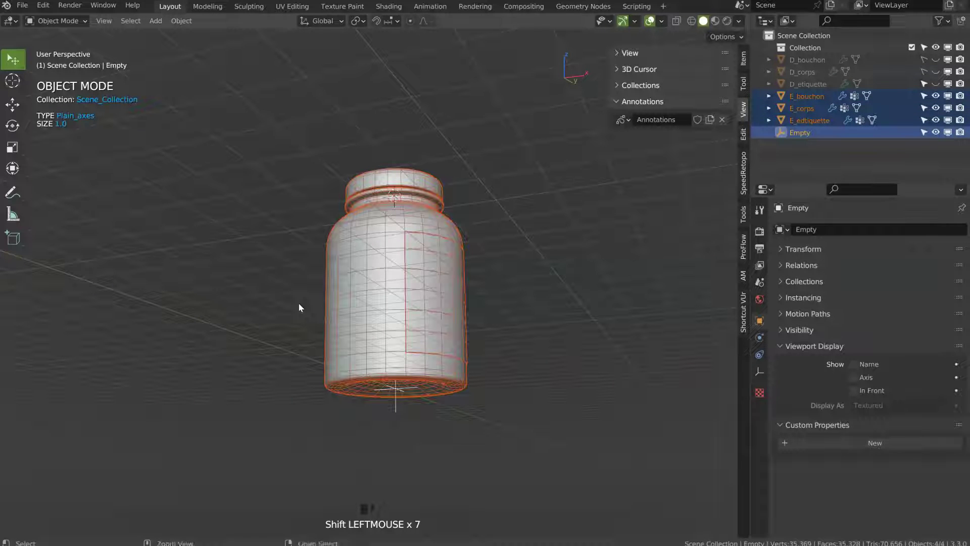
pyautogui.hotkey('ctrl', 'p')
pyautogui.press('Down')
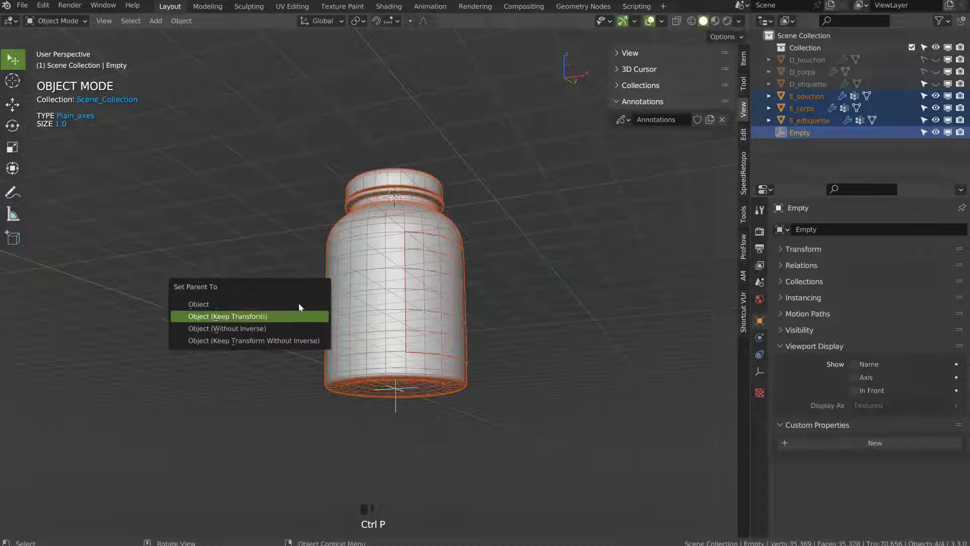
pyautogui.press('Return')
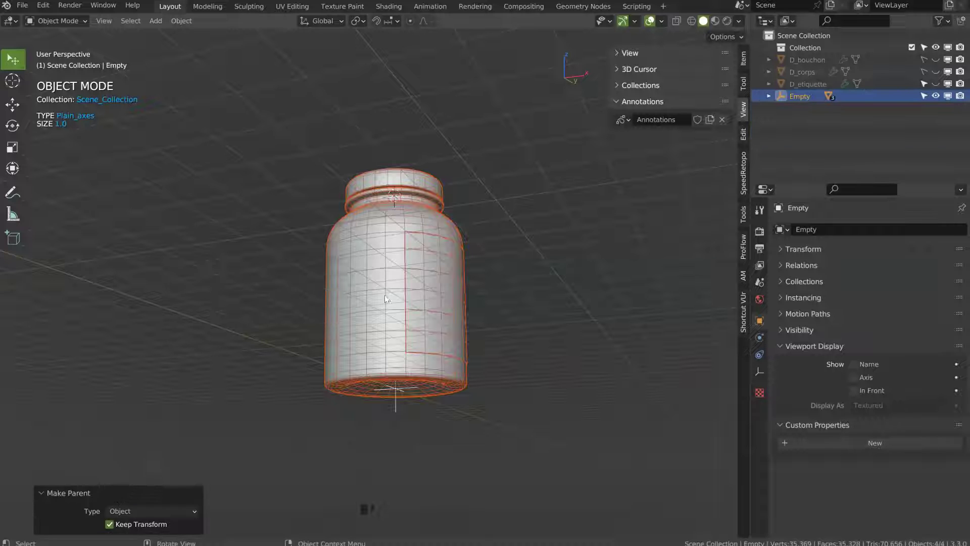
# - Rotate the empty with its parented jar 90° and another 180° around the global Z axis
pyautogui.click(396, 405)
pyautogui.write('r')
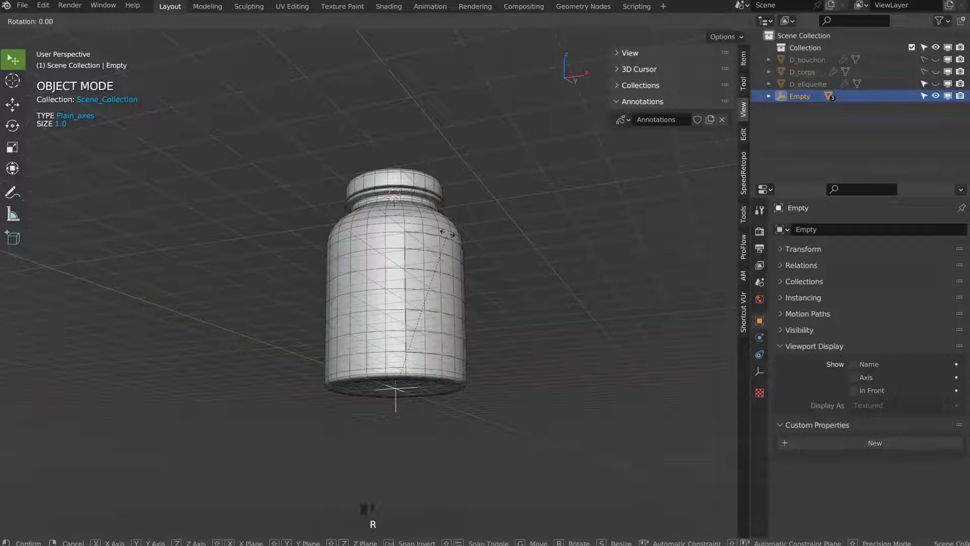
pyautogui.write('z90')
pyautogui.press('Return')
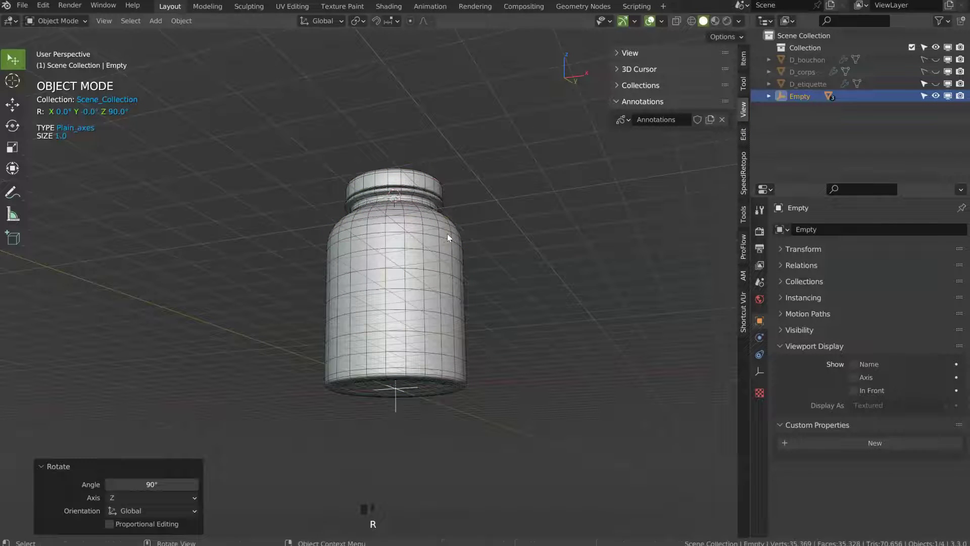
pyautogui.write('rz180')
pyautogui.press('Return')
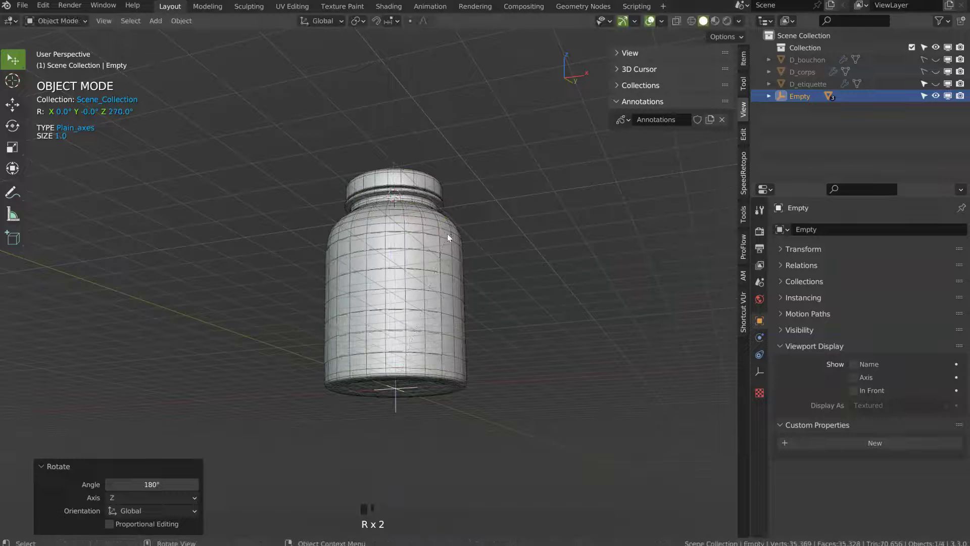
# - Move the empty with its jar about 8.1 cm along the X axis
pyautogui.moveTo(447, 233); pyautogui.dragTo(565, 211, button='middle')
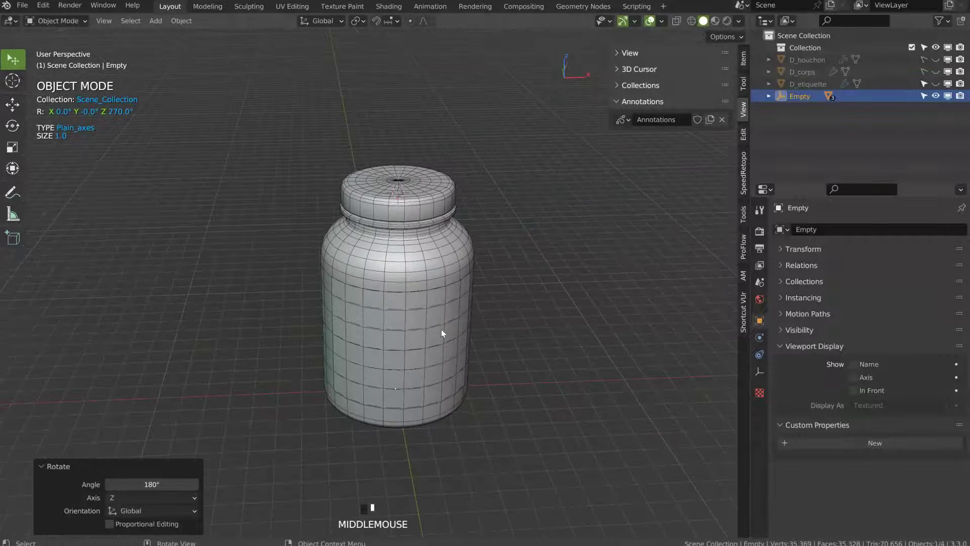
pyautogui.moveTo(441, 332); pyautogui.dragTo(407, 416, button='middle')
pyautogui.press('g')
pyautogui.press('x')
pyautogui.click(586, 404)
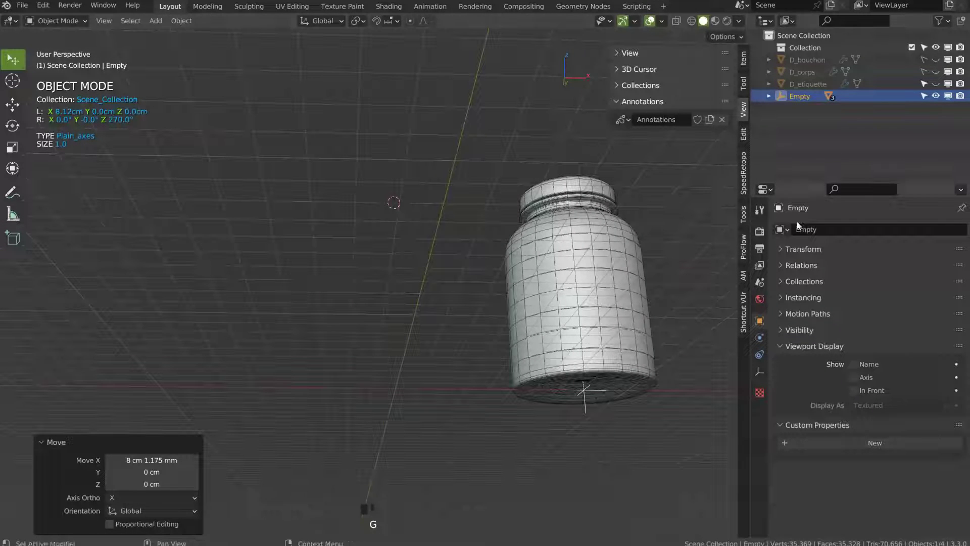
# - Unhide D_etiquette and D_corps and make the D_ jar parts selectable in the viewport
pyautogui.click(935, 84)
pyautogui.click(936, 72)
pyautogui.click(924, 61)
pyautogui.tripleClick(923, 73)
# - Add a second Plain Axes empty, clear its location to the world origin and reset the 3D cursor
pyautogui.hotkey('shift', 'a')
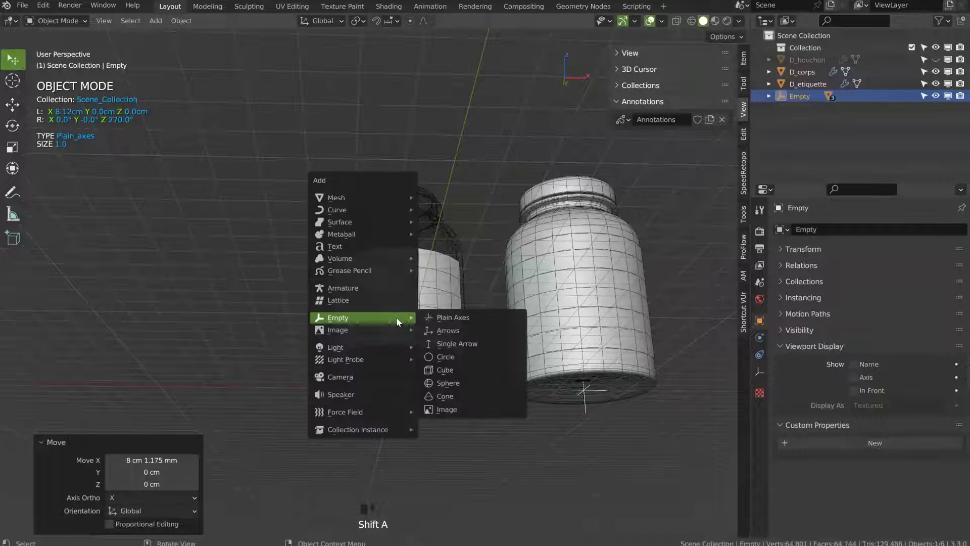
pyautogui.click(444, 317)
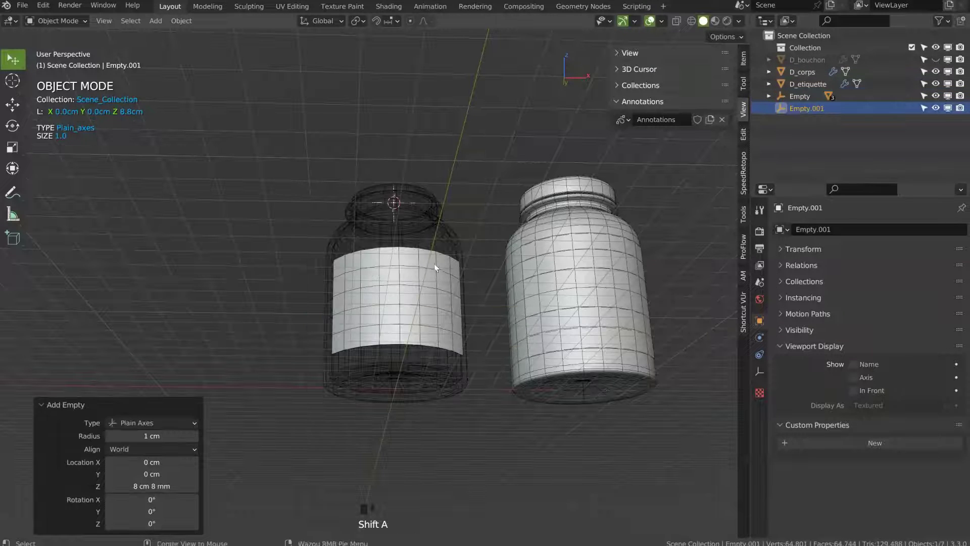
pyautogui.hotkey('alt', 'g')
pyautogui.hotkey('shift', 'c')
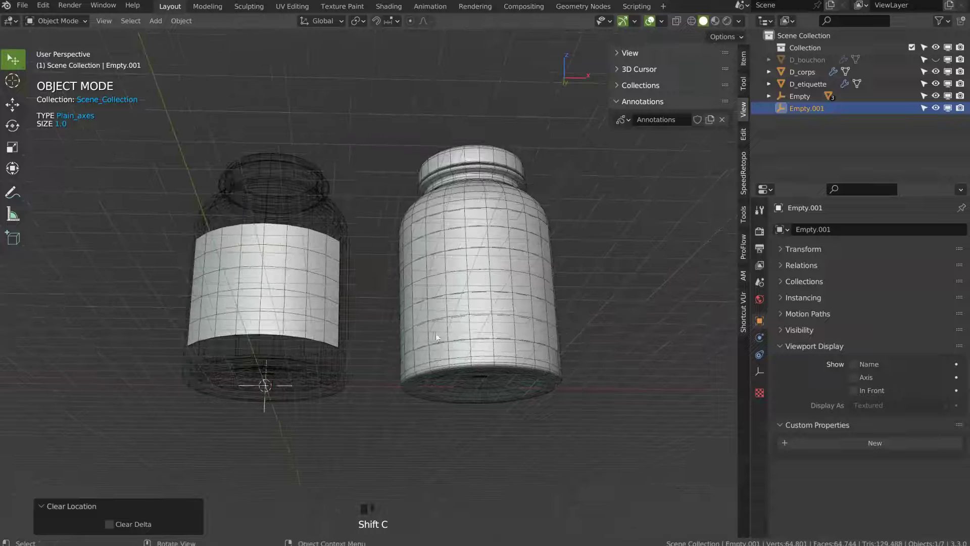
# - Unhide D_bouchon and parent it with D_corps and D_etiquette to the second empty using Object (Keep Transform)
pyautogui.keyDown('shift'); pyautogui.moveTo(306, 299); pyautogui.dragTo(493, 296, button='middle'); pyautogui.keyUp('shift')
pyautogui.click(493, 296)
pyautogui.keyDown('shift'); pyautogui.click(493, 296); pyautogui.keyUp('shift')
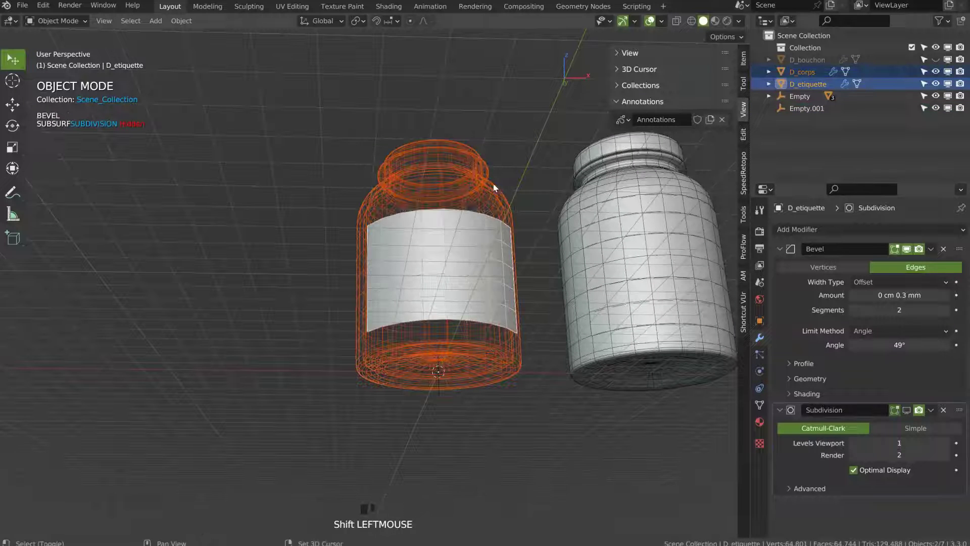
pyautogui.click(936, 60)
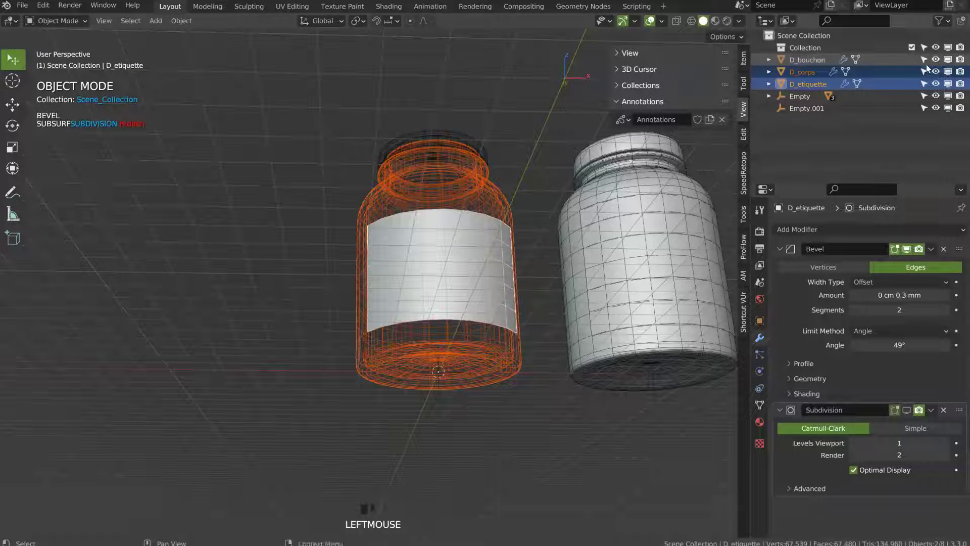
pyautogui.keyDown('shift'); pyautogui.click(807, 60); pyautogui.keyUp('shift')
pyautogui.keyDown('shift'); pyautogui.click(442, 395); pyautogui.keyUp('shift')
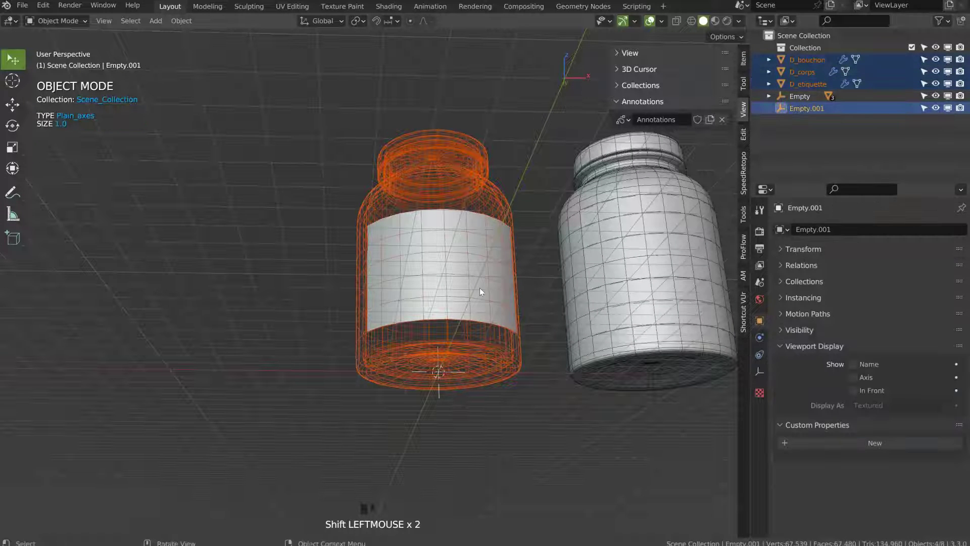
pyautogui.hotkey('ctrl', 'p')
pyautogui.click(480, 287)
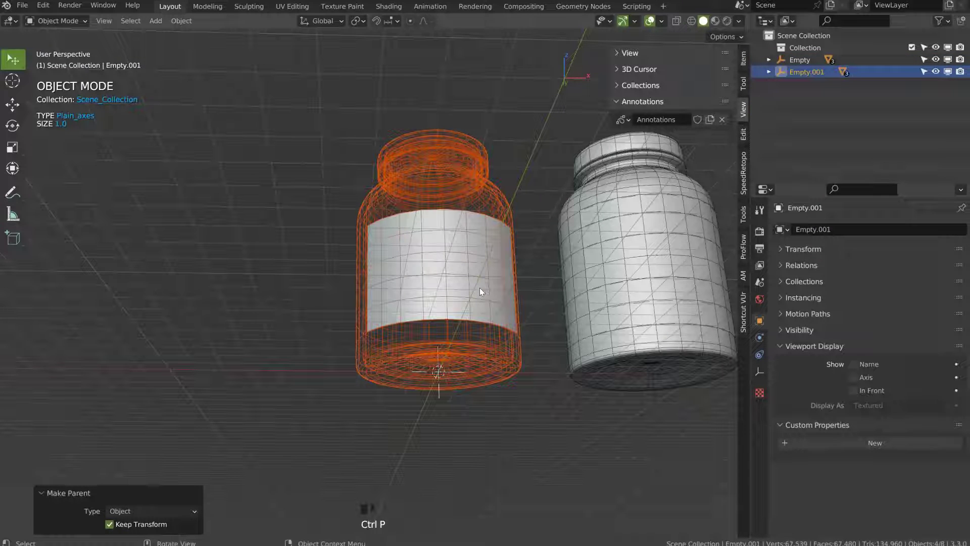
# - Rename the empty that holds the E_ jar parts as NON_DESTRUCTIF
pyautogui.click(803, 60)
pyautogui.doubleClick(803, 60)
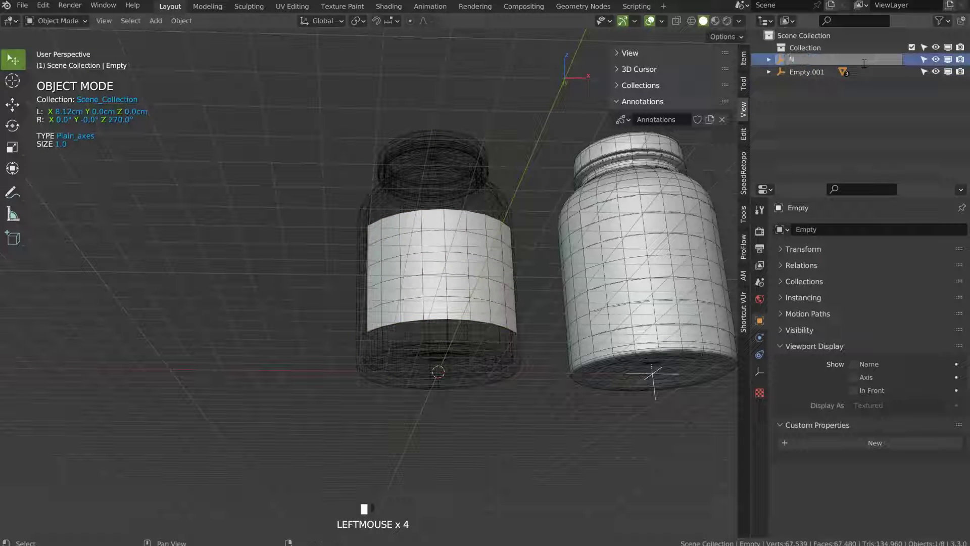
pyautogui.write('NON_DESTRUCT')
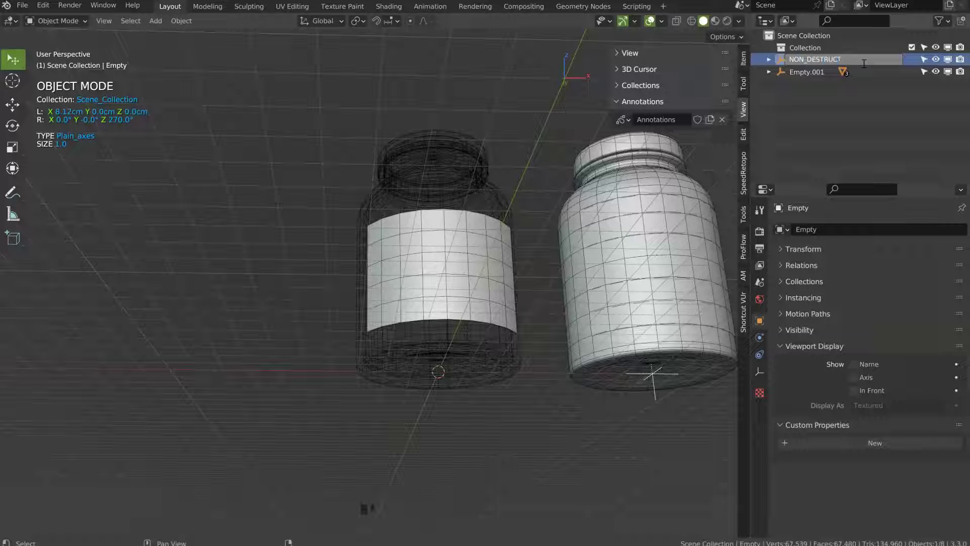
pyautogui.press('Return')
# - Rename the empty that holds the D_ jar parts as DESTRUCTIF
pyautogui.click(862, 62)
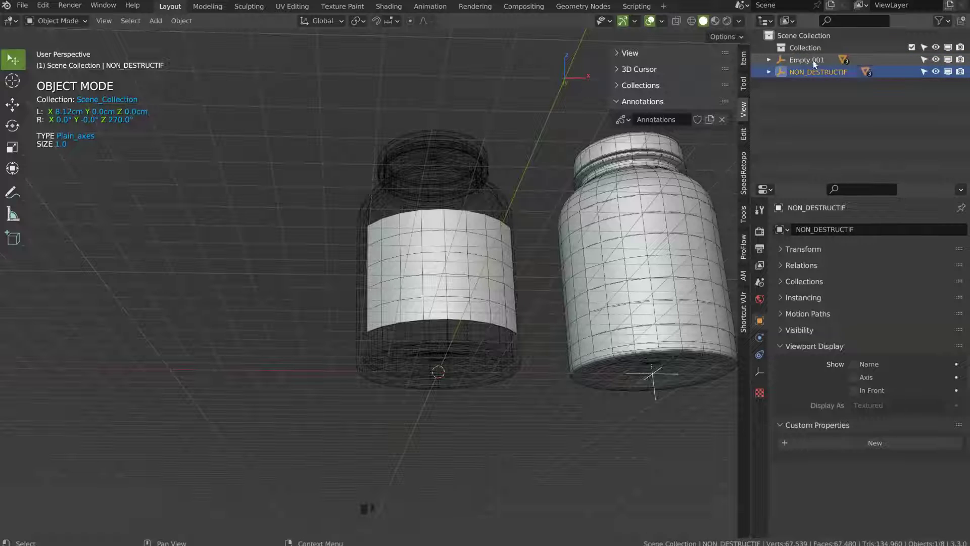
pyautogui.doubleClick(842, 62)
pyautogui.write('DEST')
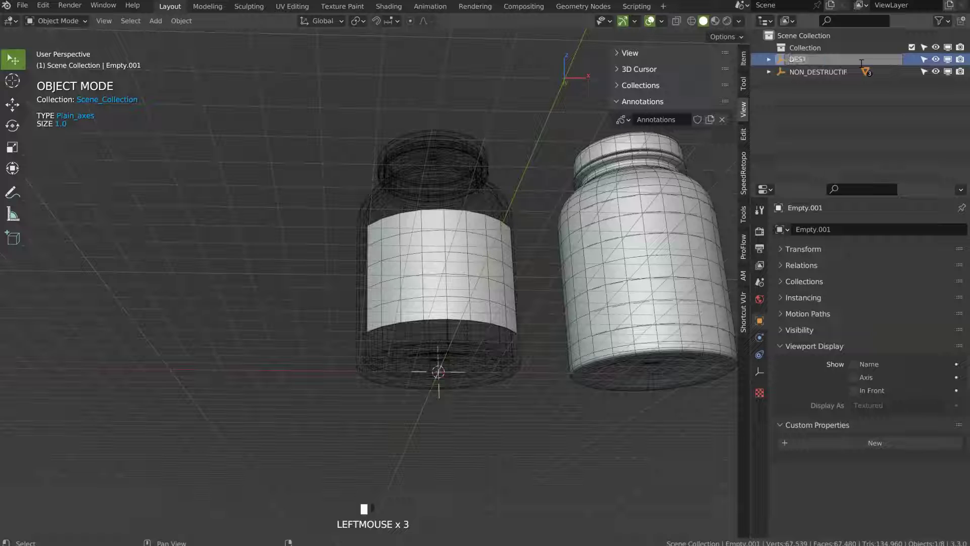
pyautogui.write('RUCTIF')
pyautogui.press('Return')
# - Change the viewport display of D_corps and D_bouchon to Solid
pyautogui.click(473, 155)
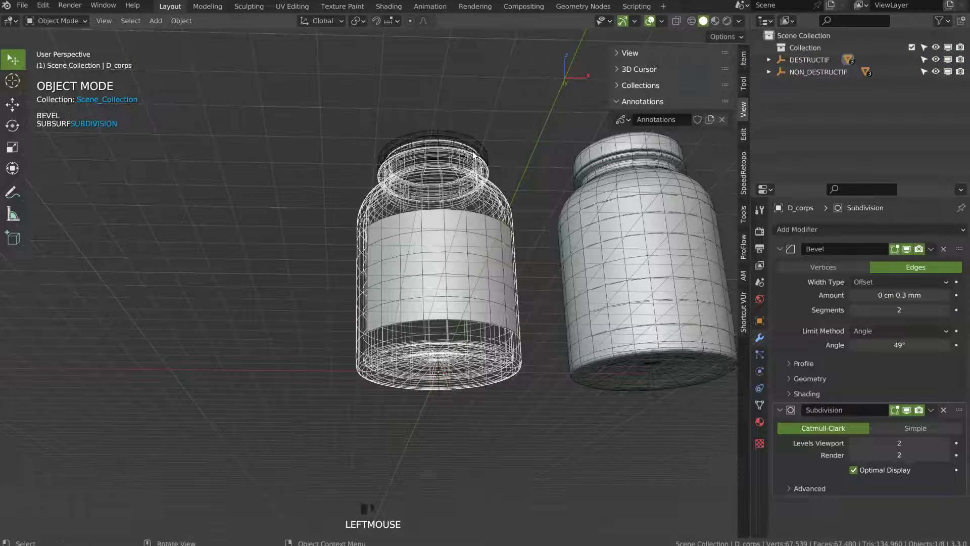
pyautogui.keyDown('shift'); pyautogui.click(473, 155); pyautogui.keyUp('shift')
pyautogui.click(759, 321)
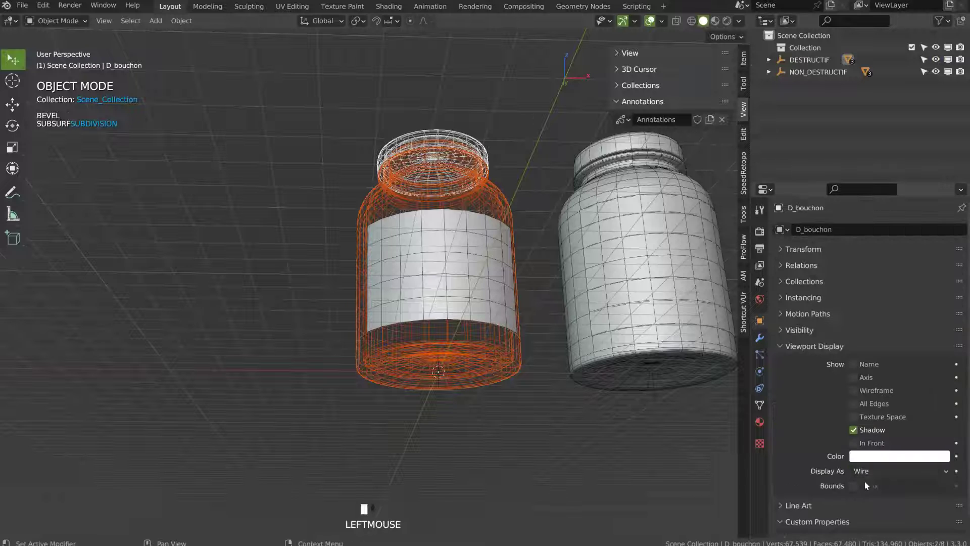
pyautogui.click(879, 471)
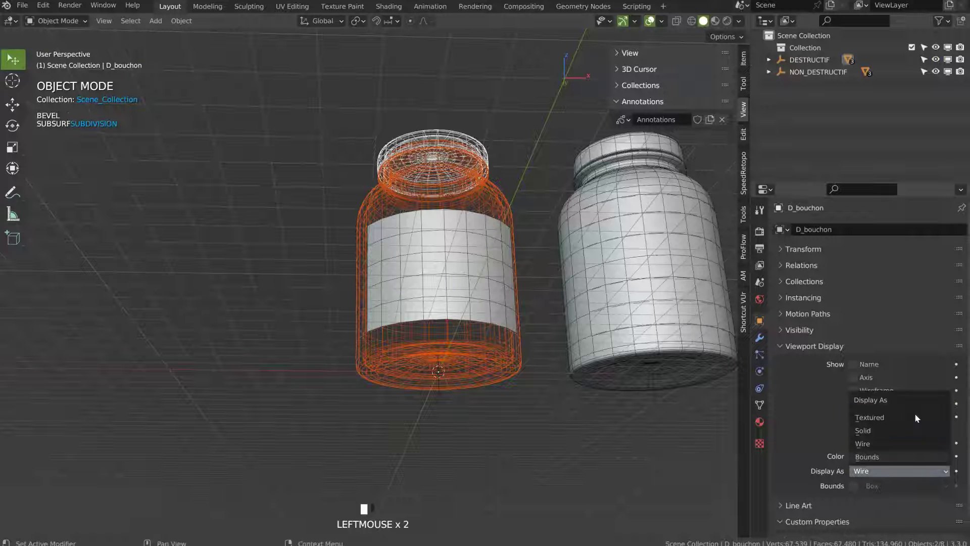
pyautogui.click(874, 431)
# - Edit E_edtiquette and lower its top vertex about 7.4 mm along the Z axis
pyautogui.moveTo(543, 237); pyautogui.dragTo(414, 246, button='middle')
pyautogui.click(550, 270)
pyautogui.keyDown('ctrl'); pyautogui.moveTo(588, 268); pyautogui.dragTo(439, 153, button='middle'); pyautogui.keyUp('ctrl')
pyautogui.moveTo(438, 202); pyautogui.dragTo(450, 204, button='middle')
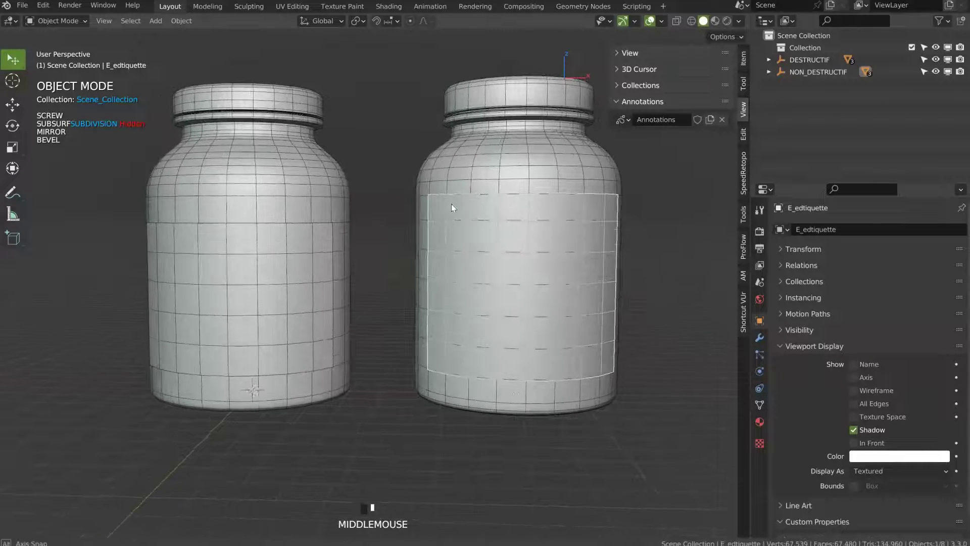
pyautogui.press('Tab')
pyautogui.click(563, 238)
pyautogui.click(611, 149)
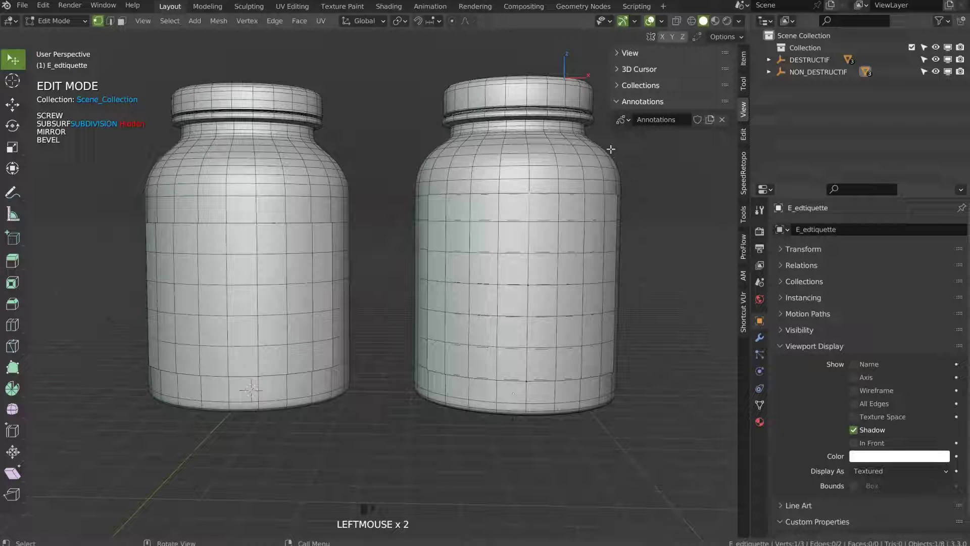
pyautogui.press('g')
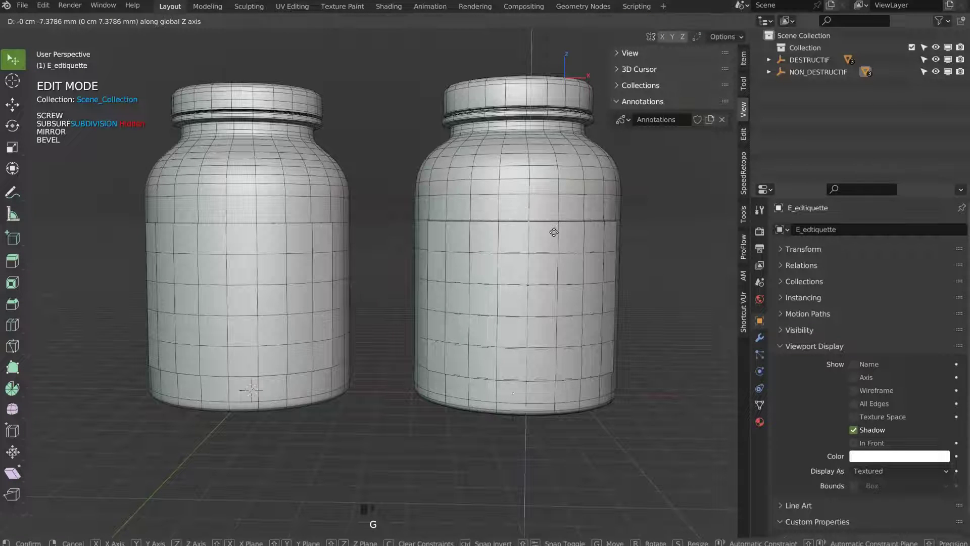
pyautogui.click(556, 234)
pyautogui.press('Tab')
# - Lower the middle vertex of E_edtiquette about 4.8 mm along the Z axis and return to Object Mode
pyautogui.press('Tab')
pyautogui.click(527, 288)
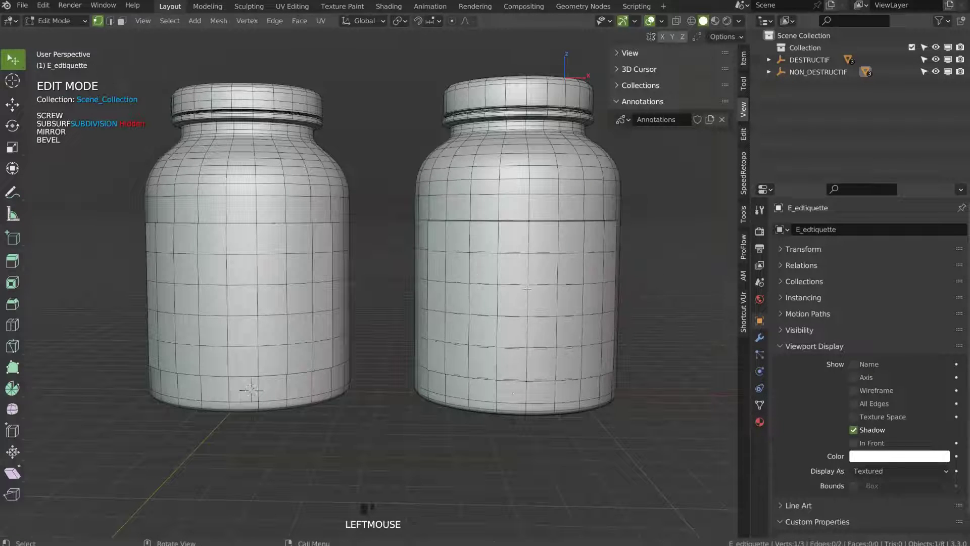
pyautogui.press('g')
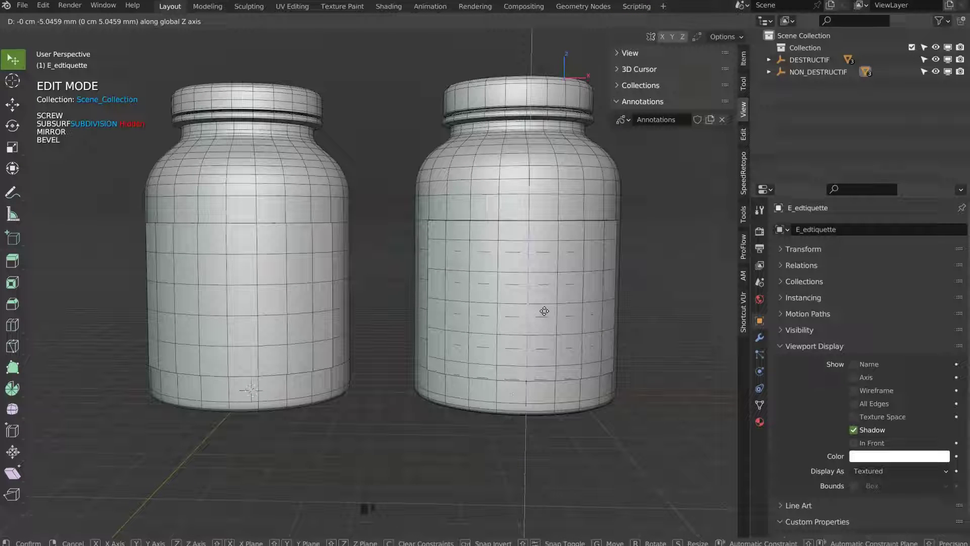
pyautogui.click(544, 313)
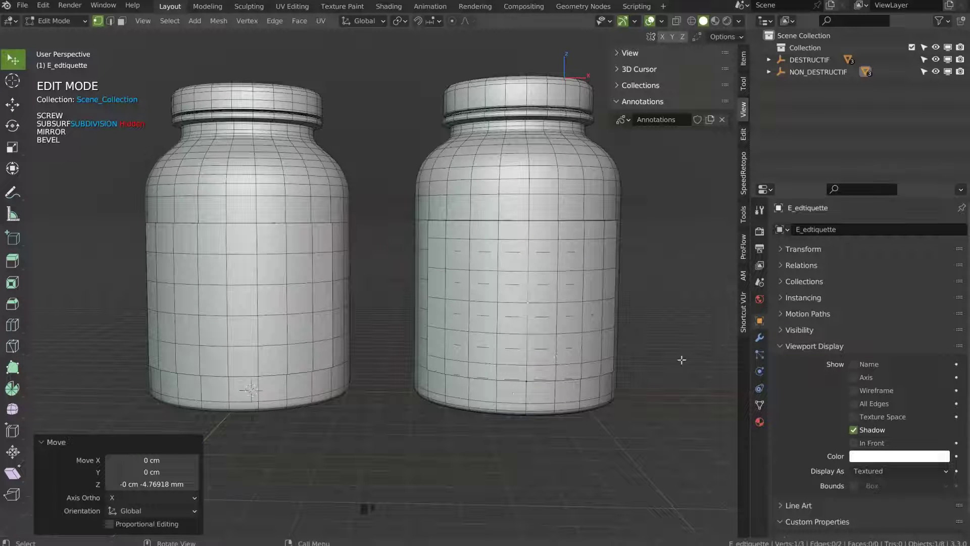
pyautogui.press('Tab')
# - Set the Bevel modifier of E_edtiquette to 3 segments and an amount of 1 cm 3.6 mm
pyautogui.click(760, 337)
pyautogui.click(854, 358)
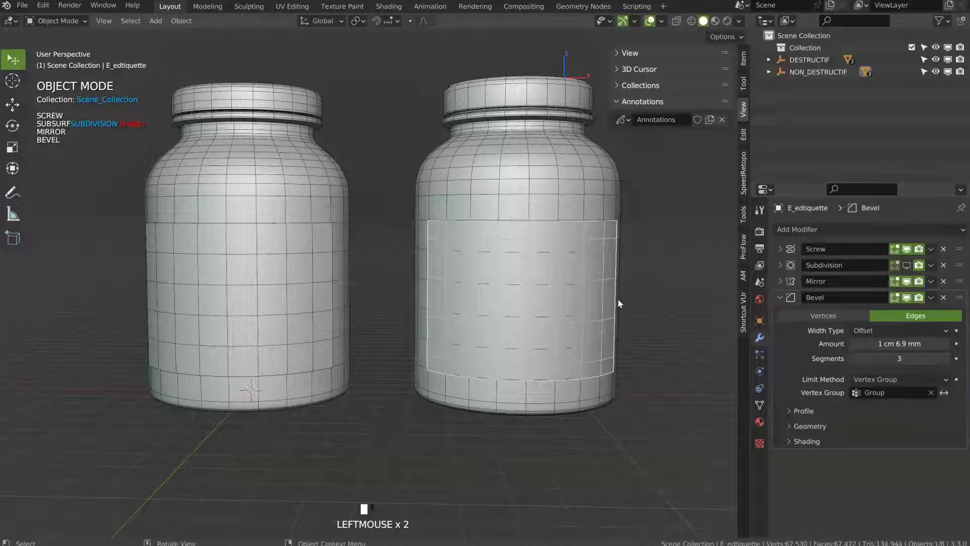
pyautogui.keyDown('shift'); pyautogui.moveTo(891, 344); pyautogui.dragTo(877, 347); pyautogui.keyUp('shift')
pyautogui.moveTo(545, 303); pyautogui.dragTo(498, 305, button='middle')
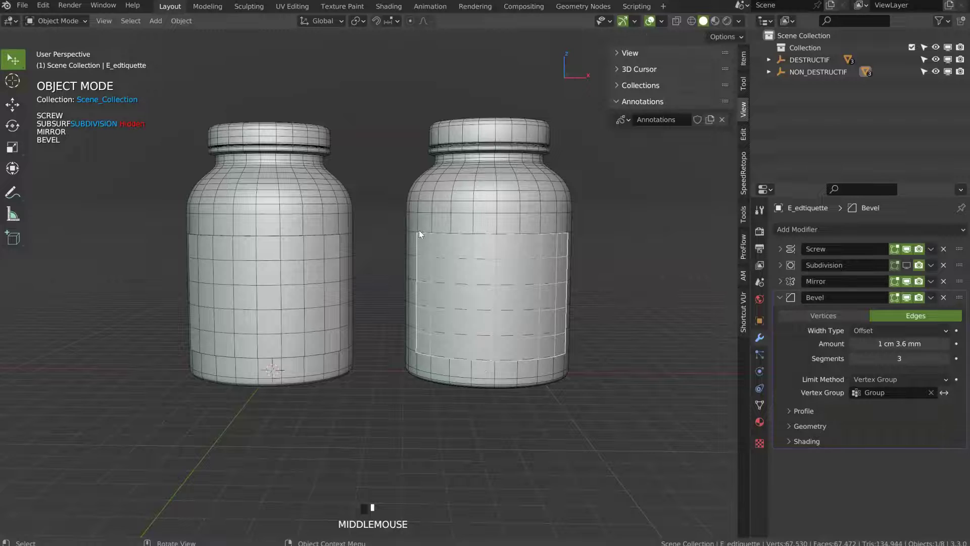
pyautogui.press('Tab')
pyautogui.moveTo(419, 234); pyautogui.dragTo(571, 343, button='middle')
pyautogui.press('Tab')
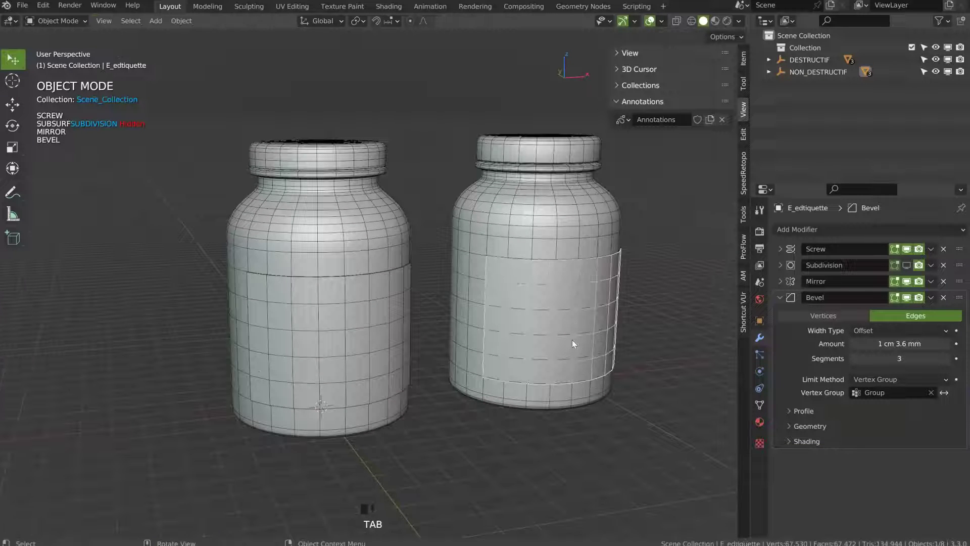
# - Rename the DESTRUCTIF empty as DESTRUCTIF_HD
pyautogui.click(818, 60)
pyautogui.doubleClick(831, 59)
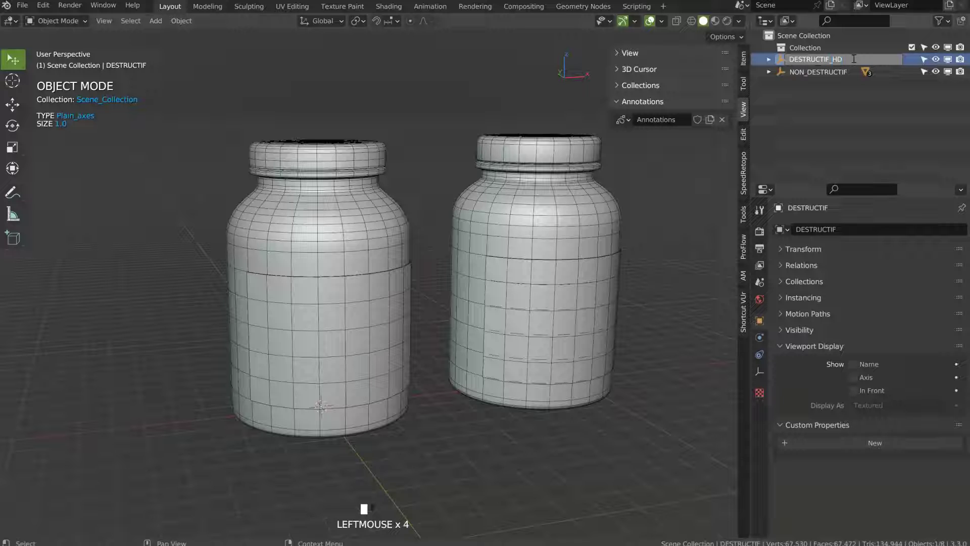
pyautogui.press('Return')
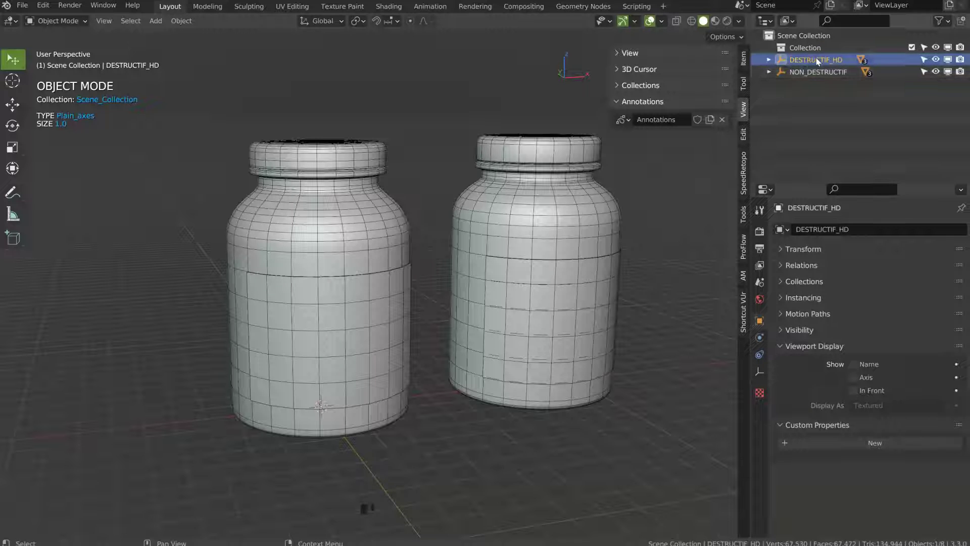
# - Select the DESTRUCTIF_HD empty together with its whole hierarchy of child parts
pyautogui.click(818, 60)
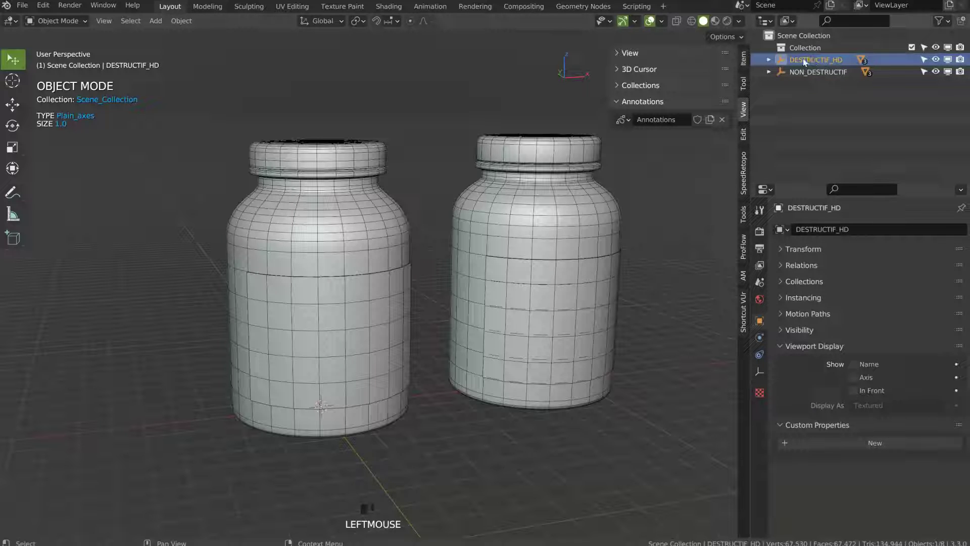
pyautogui.click(769, 60)
pyautogui.keyDown('shift'); pyautogui.click(811, 59); pyautogui.keyUp('shift')
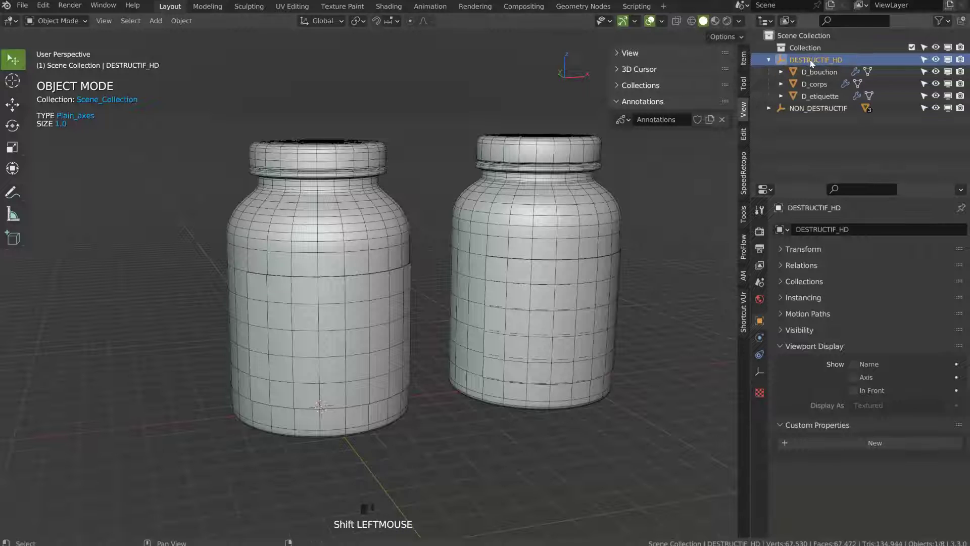
pyautogui.keyDown('ctrl'); pyautogui.click(827, 61); pyautogui.keyUp('ctrl')
pyautogui.click(827, 61)
pyautogui.rightClick(827, 61)
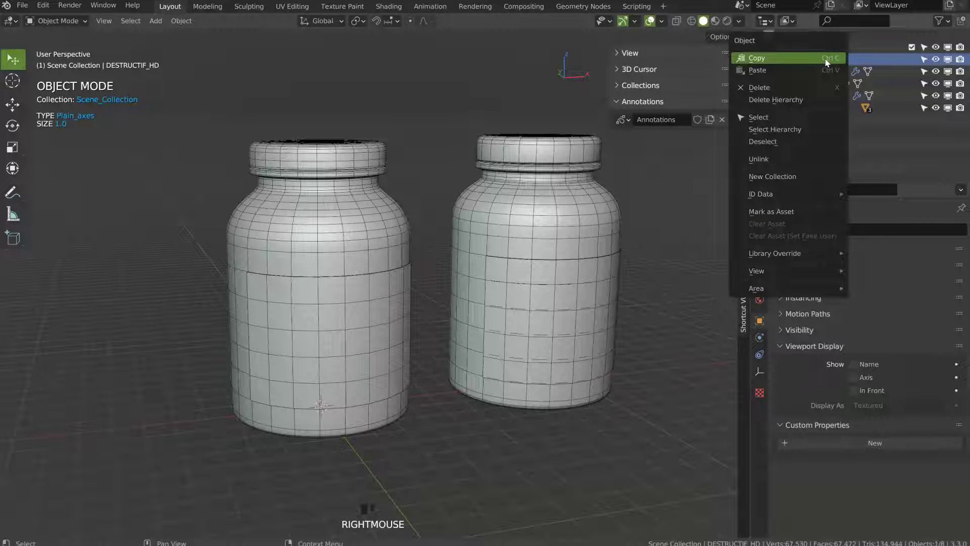
pyautogui.click(787, 130)
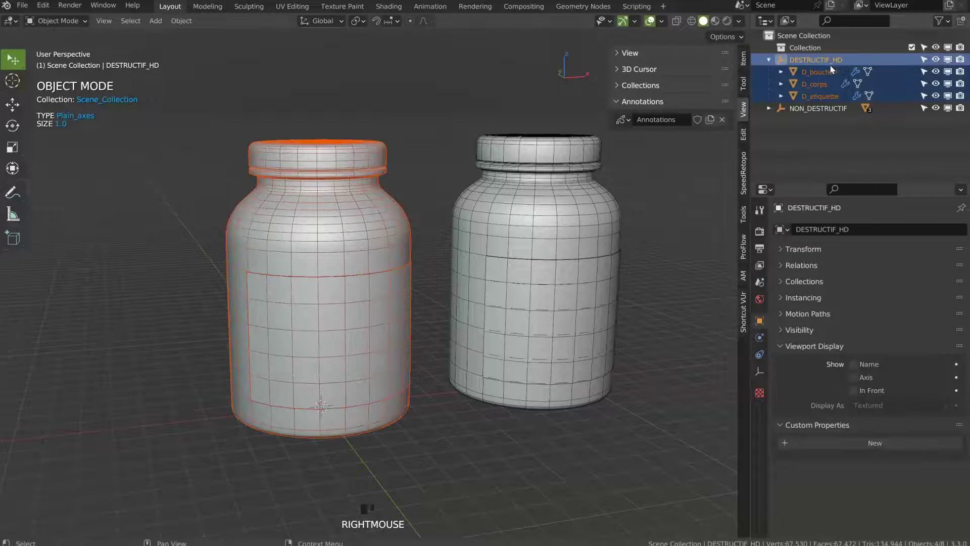
pyautogui.keyDown('ctrl'); pyautogui.moveTo(468, 229); pyautogui.dragTo(474, 231, button='middle'); pyautogui.keyUp('ctrl')
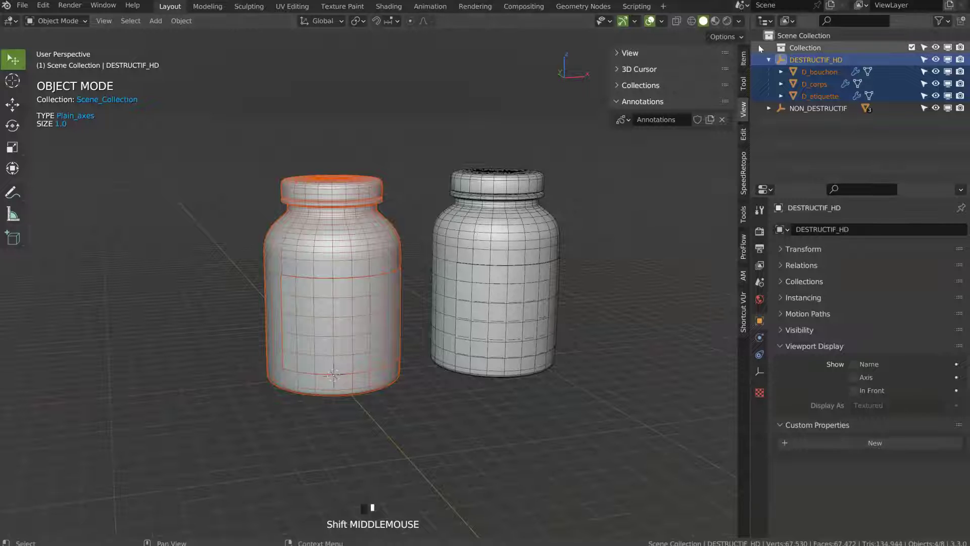
pyautogui.click(768, 59)
# - Duplicate the NON_DESTRUCTIF empty with its lid, body and label, placing the copy about 8.3 cm away along the X axis
pyautogui.click(807, 74)
pyautogui.keyDown('shift'); pyautogui.click(811, 74); pyautogui.keyUp('shift')
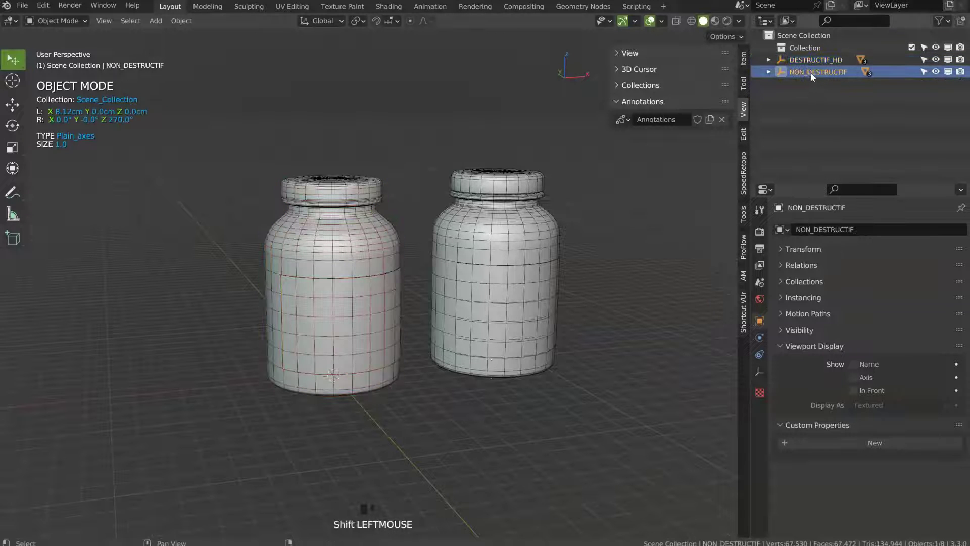
pyautogui.keyDown('shift'); pyautogui.click(811, 75); pyautogui.keyUp('shift')
pyautogui.keyDown('ctrl'); pyautogui.click(811, 74); pyautogui.keyUp('ctrl')
pyautogui.keyDown('alt'); pyautogui.click(804, 75); pyautogui.keyUp('alt')
pyautogui.click(769, 72)
pyautogui.keyDown('shift'); pyautogui.click(813, 85); pyautogui.keyUp('shift')
pyautogui.keyDown('shift'); pyautogui.click(813, 96); pyautogui.keyUp('shift')
pyautogui.keyDown('shift'); pyautogui.click(814, 107); pyautogui.keyUp('shift')
pyautogui.keyDown('shift'); pyautogui.click(806, 74); pyautogui.keyUp('shift')
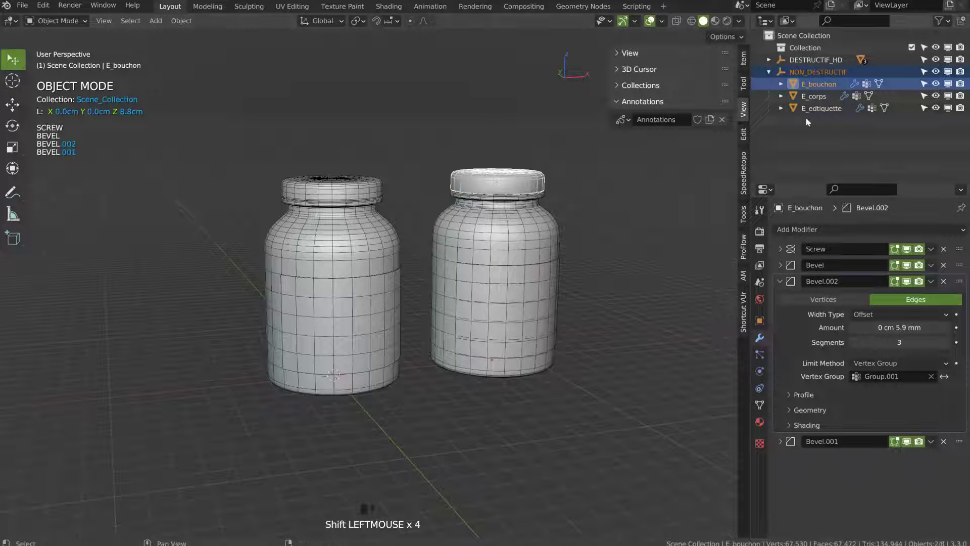
pyautogui.keyDown('shift'); pyautogui.click(814, 97); pyautogui.keyUp('shift')
pyautogui.keyDown('shift'); pyautogui.click(815, 74); pyautogui.keyUp('shift')
pyautogui.keyDown('ctrl'); pyautogui.click(814, 74); pyautogui.keyUp('ctrl')
pyautogui.keyDown('shift'); pyautogui.moveTo(581, 227); pyautogui.dragTo(425, 298, button='middle'); pyautogui.keyUp('shift')
pyautogui.hotkey('shift', 'd')
pyautogui.press('x')
pyautogui.click(613, 305)
pyautogui.keyDown('shift'); pyautogui.moveTo(613, 305); pyautogui.dragTo(467, 303, button='middle'); pyautogui.keyUp('shift')
# - Rename the DESTRUCTIF_HD empty as DESTRUCTIF
pyautogui.doubleClick(813, 121)
pyautogui.doubleClick(823, 61)
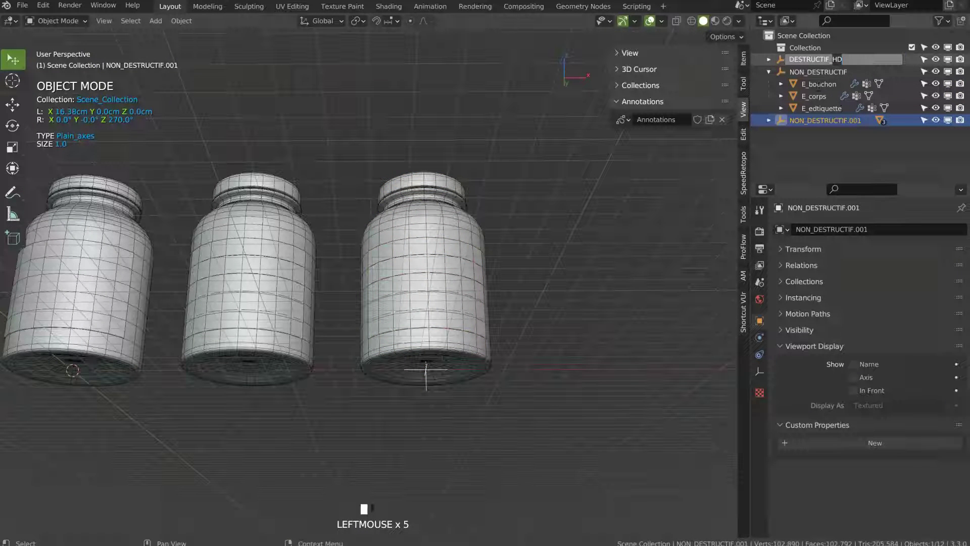
pyautogui.press('BackSpace')
pyautogui.press('BackSpace')
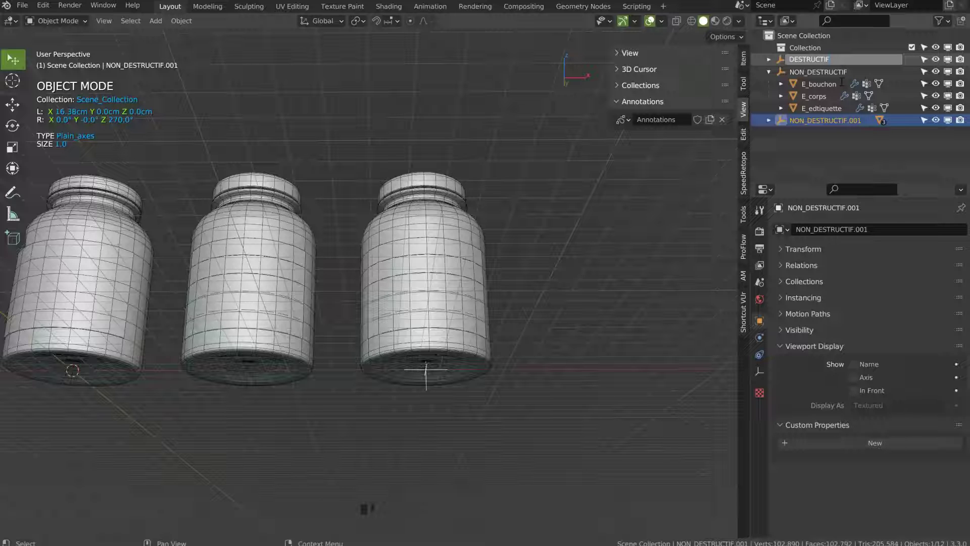
pyautogui.press('Return')
# - Rename the original NON_DESTRUCTIF empty as NON_DESTRUCTIF_HD
pyautogui.click(820, 73)
pyautogui.doubleClick(823, 73)
pyautogui.write('_HD')
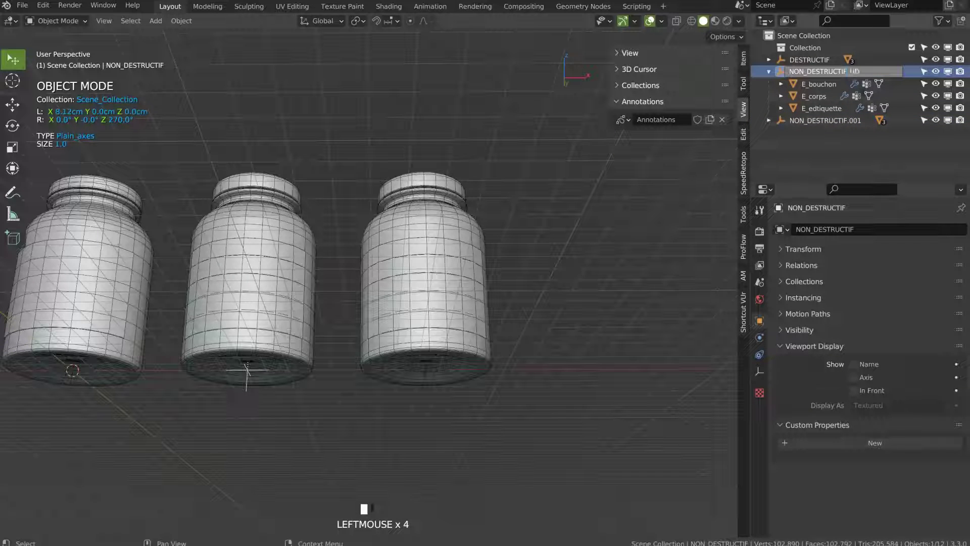
pyautogui.press('Return')
# - Rename the duplicated empty NON_DESTRUCTIF.001 as NON_DESTRUCTIF_LD
pyautogui.doubleClick(834, 73)
pyautogui.press('End')
pyautogui.press('BackSpace')
pyautogui.press('BackSpace')
pyautogui.press('BackSpace')
pyautogui.press('BackSpace')
pyautogui.write('_HD')
pyautogui.press('BackSpace')
pyautogui.press('BackSpace')
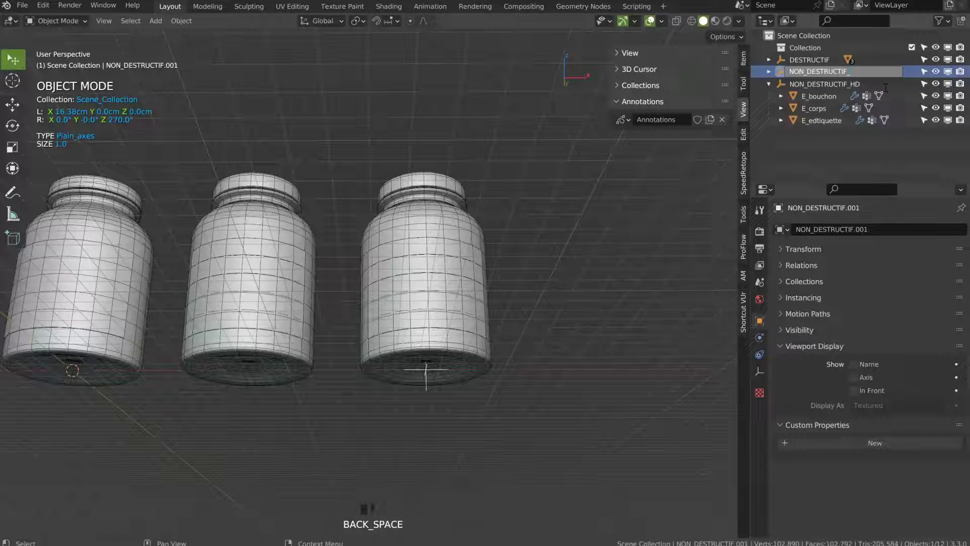
pyautogui.press('Return')
# - Set the Screw modifier's viewport and render steps to 12 for both E_corps.001 and E_bouchon.001
pyautogui.moveTo(514, 166); pyautogui.dragTo(448, 201, button='middle')
pyautogui.click(453, 213)
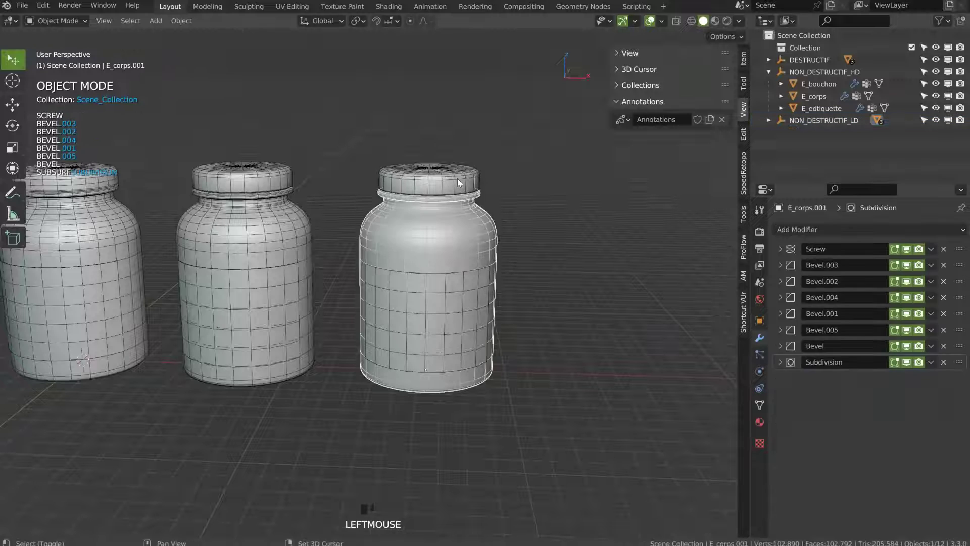
pyautogui.keyDown('shift'); pyautogui.click(457, 178); pyautogui.keyUp('shift')
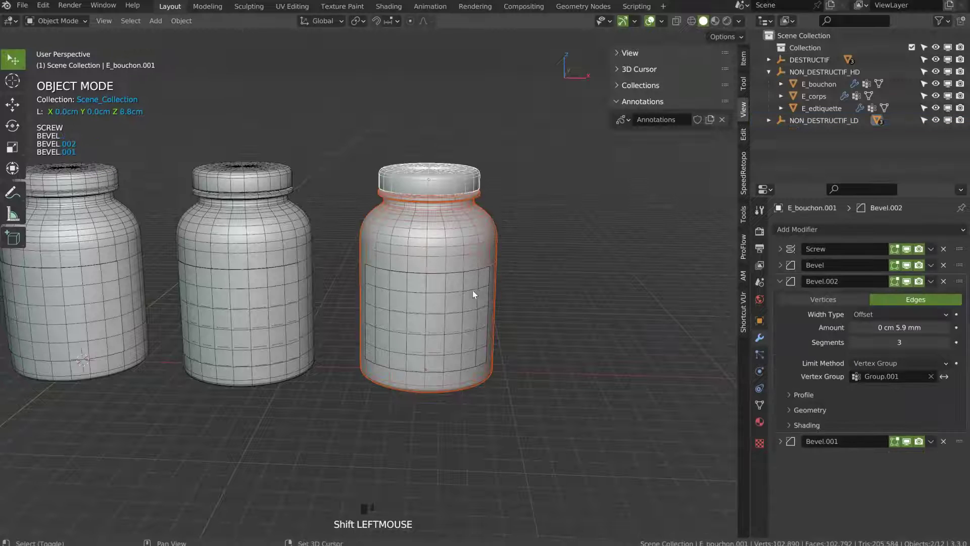
pyautogui.click(780, 281)
pyautogui.click(779, 248)
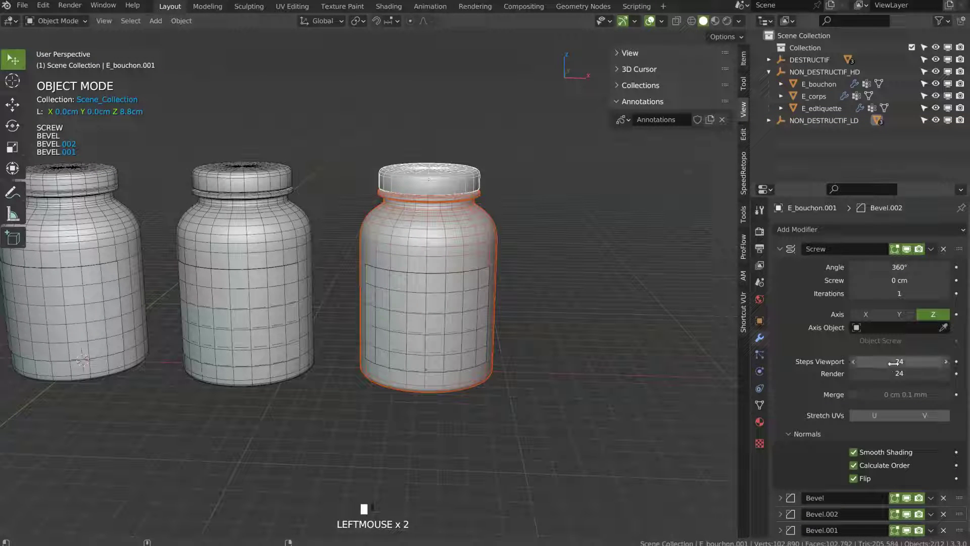
pyautogui.keyDown('alt'); pyautogui.moveTo(899, 361); pyautogui.dragTo(899, 373); pyautogui.keyUp('alt')
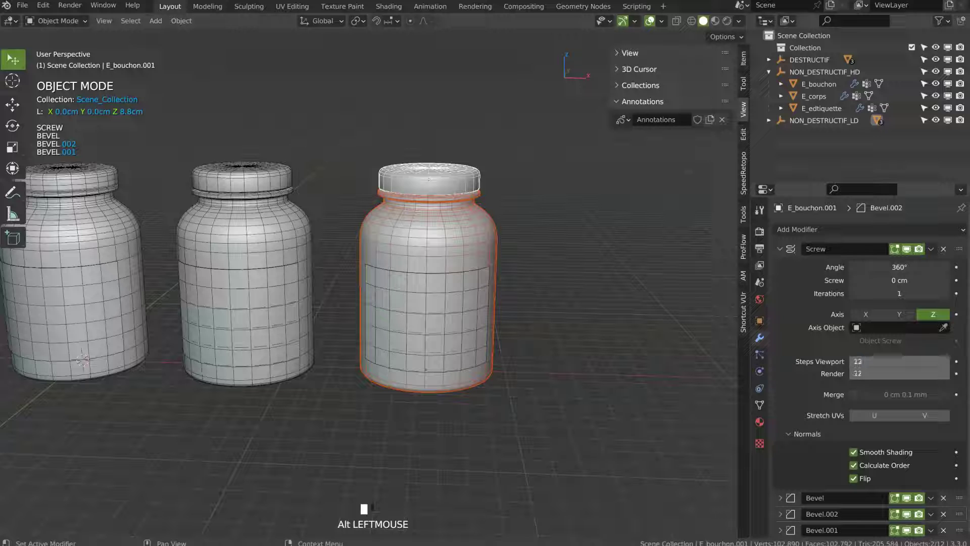
pyautogui.press('Return')
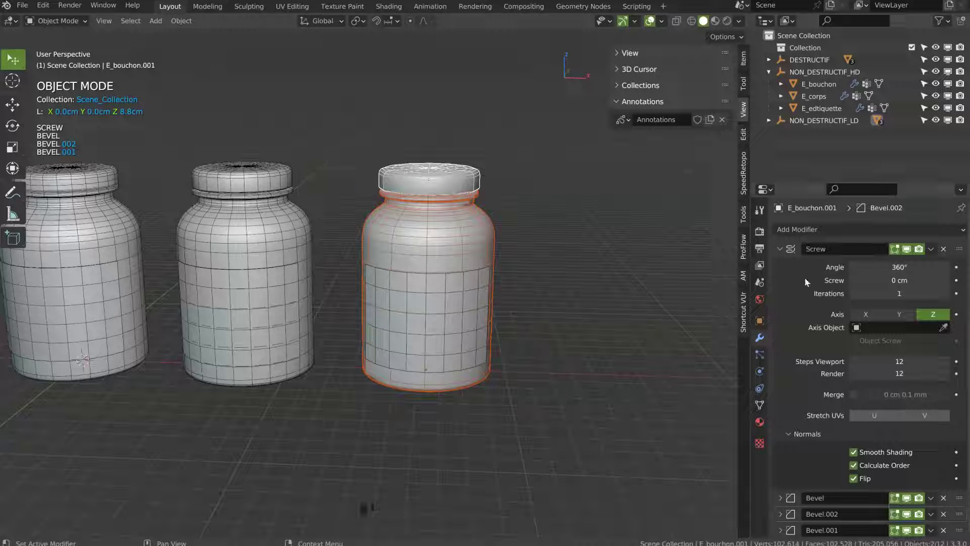
pyautogui.click(780, 249)
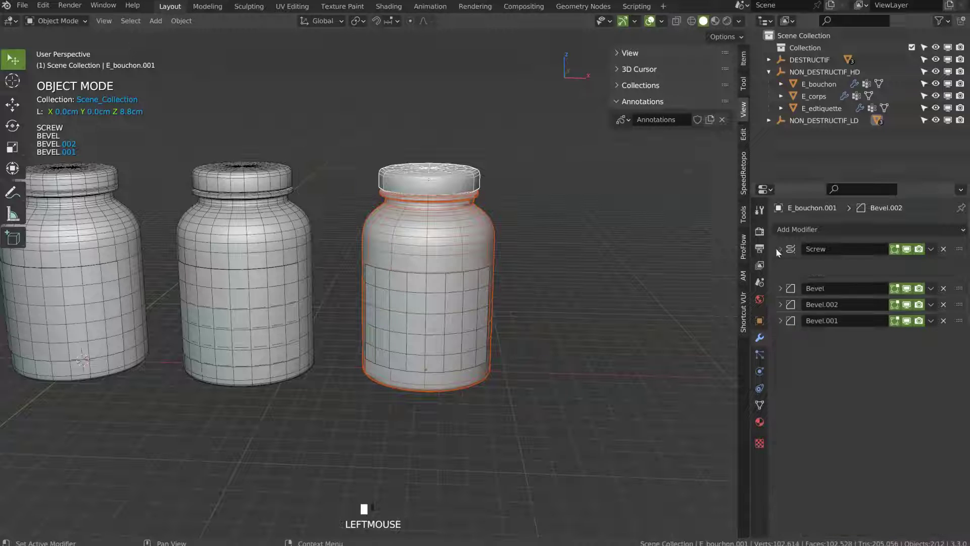
# - Remove the Subdivision modifier from the low-detail jar body E_corps.001
pyautogui.click(491, 230)
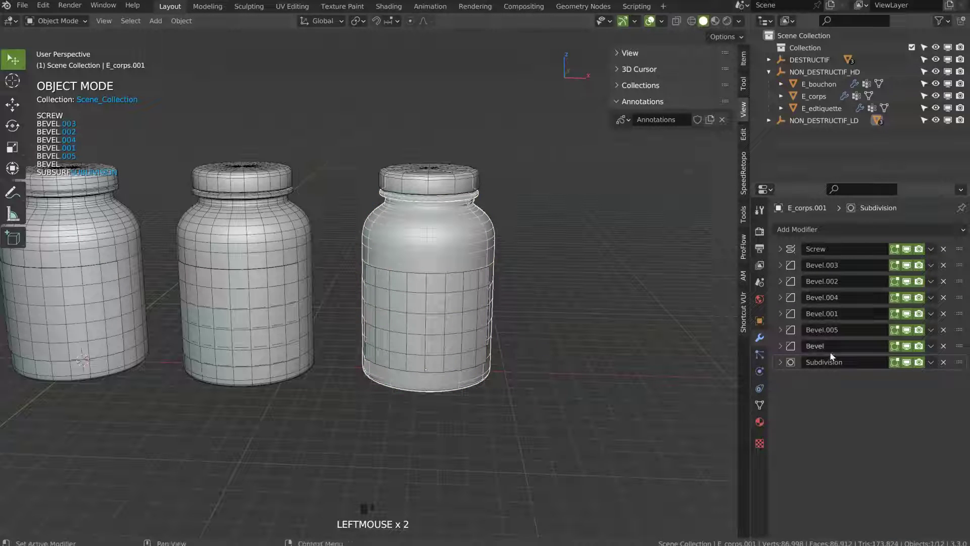
pyautogui.click(943, 363)
pyautogui.click(467, 181)
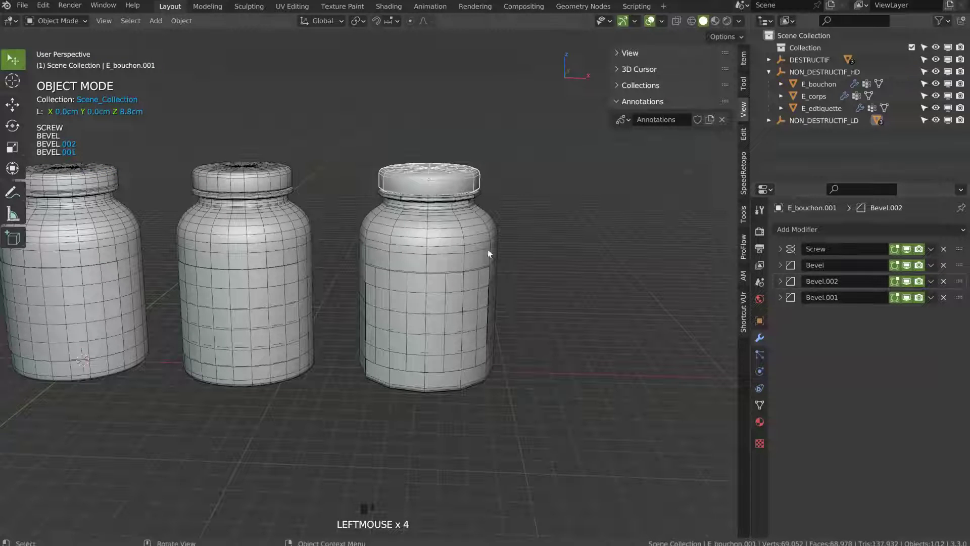
# - Add a Subdivision Surface modifier to E_bouchon, the lid of the NON_DESTRUCTIF_HD jar
pyautogui.click(246, 179)
pyautogui.click(825, 228)
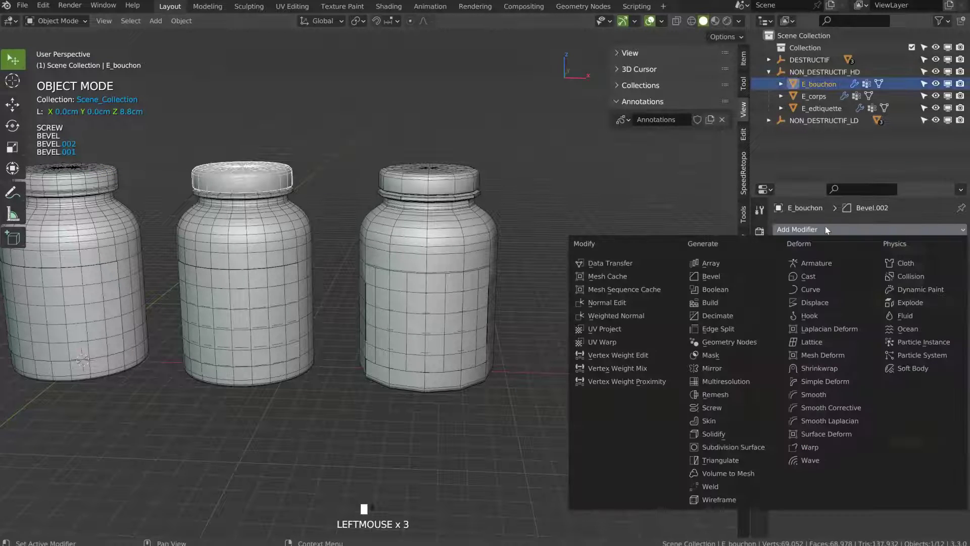
pyautogui.click(727, 447)
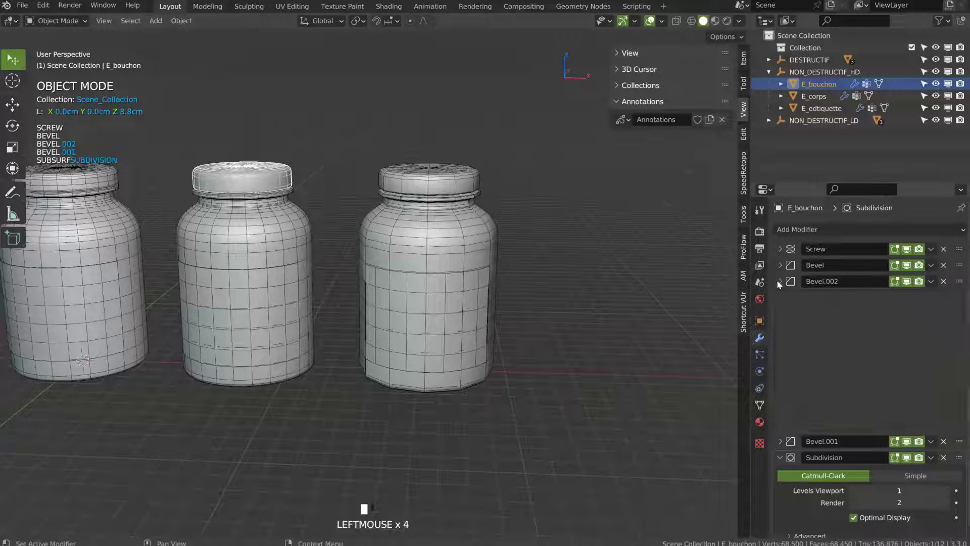
pyautogui.click(780, 313)
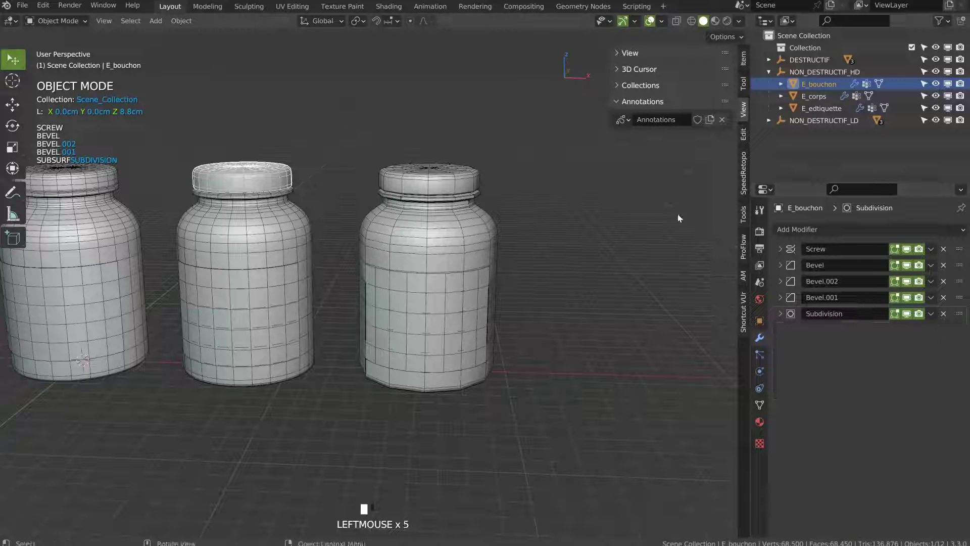
# - Set the Screw modifier's viewport steps to 2 on the low-detail label E_edtiquette.001
pyautogui.click(479, 321)
pyautogui.scroll(3, 478, 282)
pyautogui.keyDown('shift'); pyautogui.moveTo(478, 281); pyautogui.dragTo(481, 232, button='middle'); pyautogui.keyUp('shift')
pyautogui.click(780, 297)
pyautogui.click(779, 249)
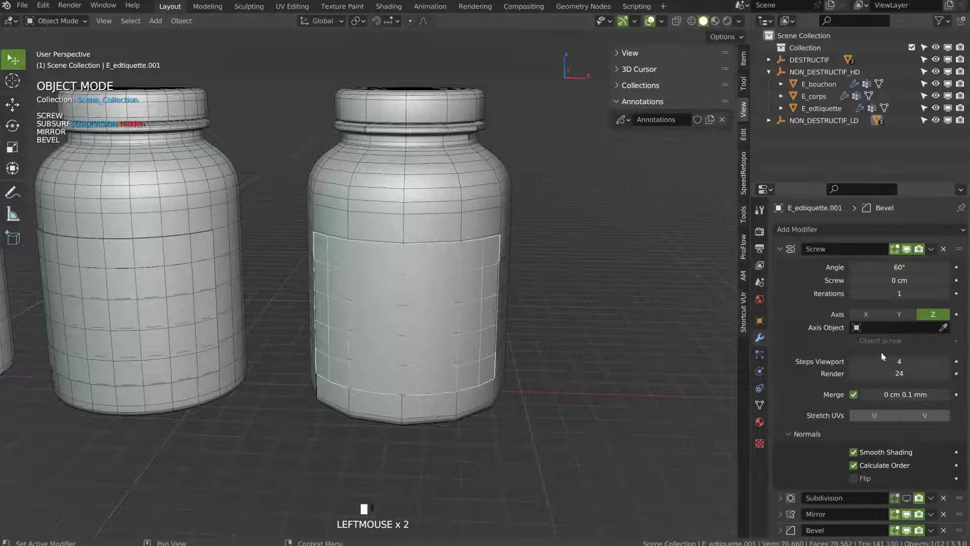
pyautogui.click(852, 362)
pyautogui.click(853, 361)
# - Edit E_edtiquette.001, move its profile vertices about 0.3 mm in the negative Y direction and return to Object Mode
pyautogui.moveTo(565, 293); pyautogui.dragTo(471, 276, button='middle')
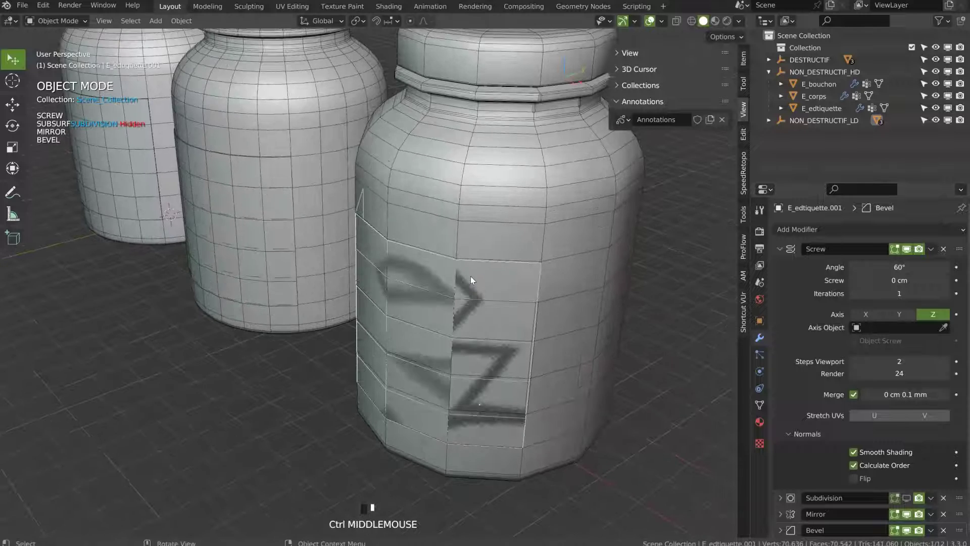
pyautogui.press('Tab')
pyautogui.keyDown('shift'); pyautogui.click(388, 260); pyautogui.keyUp('shift')
pyautogui.keyDown('shift'); pyautogui.click(388, 421); pyautogui.keyUp('shift')
pyautogui.press('g')
pyautogui.press('y')
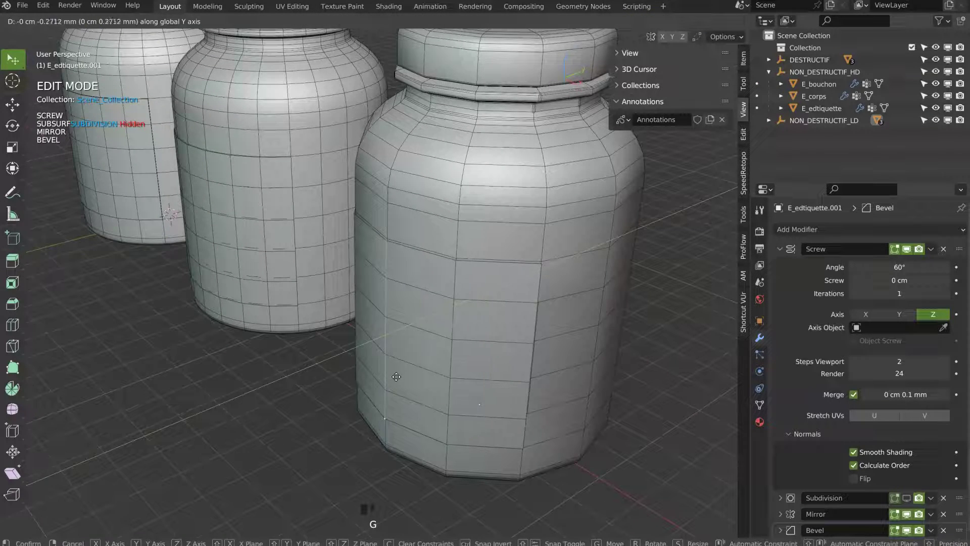
pyautogui.click(397, 378)
pyautogui.moveTo(458, 355); pyautogui.dragTo(417, 246, button='middle')
pyautogui.press('Tab')
# - Set the angle limit of the last Bevel modifier on E_corps.001 to 34°
pyautogui.click(478, 277)
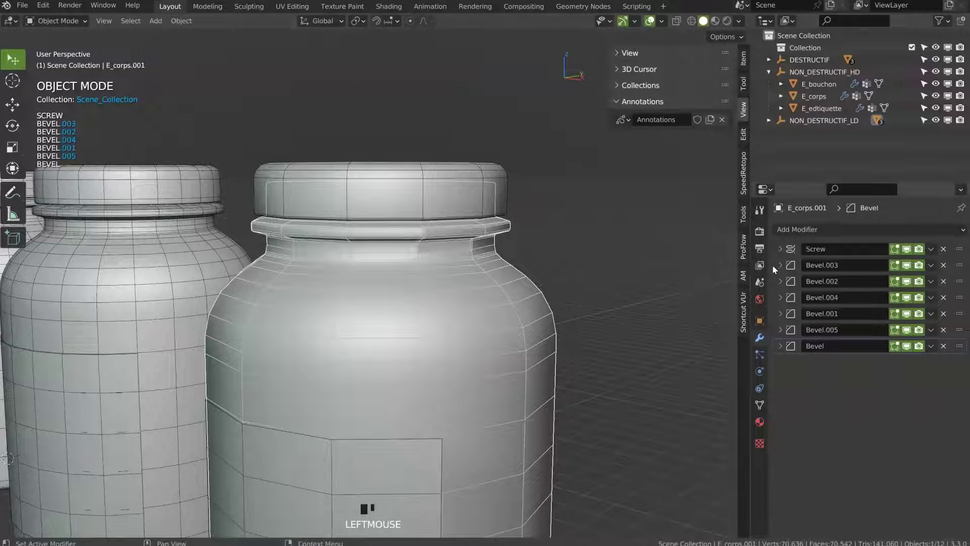
pyautogui.click(906, 347)
pyautogui.click(907, 347)
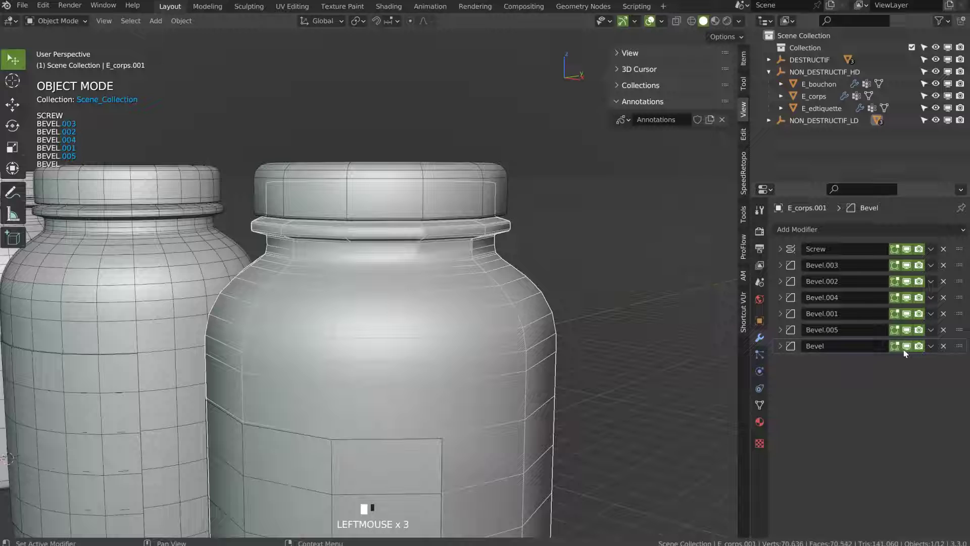
pyautogui.click(779, 346)
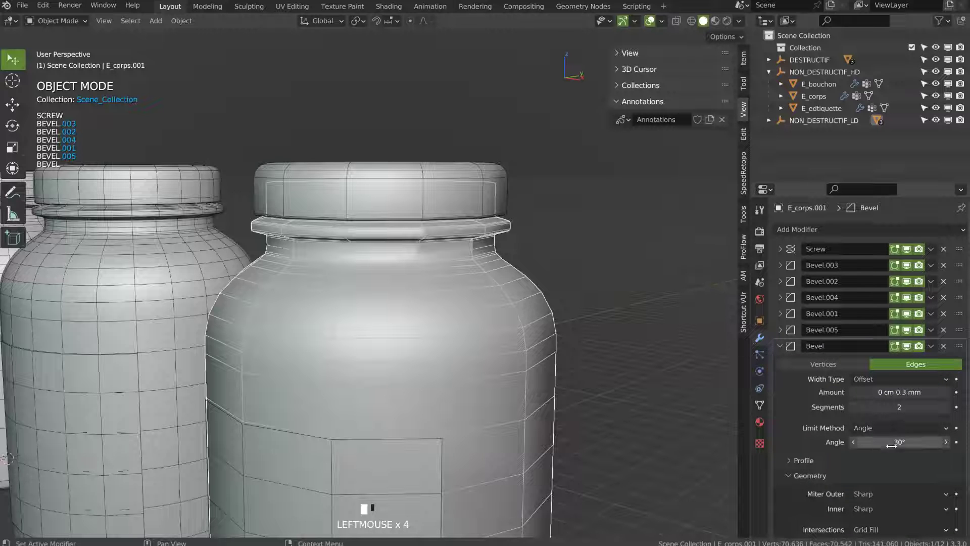
pyautogui.moveTo(894, 443); pyautogui.dragTo(909, 443)
pyautogui.moveTo(455, 389); pyautogui.dragTo(528, 253, button='middle')
pyautogui.moveTo(488, 364)
pyautogui.keyDown('shift'); pyautogui.mouseDown(button='middle')
pyautogui.moveTo(507, 271)
pyautogui.moveTo(485, 240)
pyautogui.moveTo(500, 273)
pyautogui.moveTo(478, 349)
pyautogui.mouseUp(button='middle'); pyautogui.keyUp('shift')
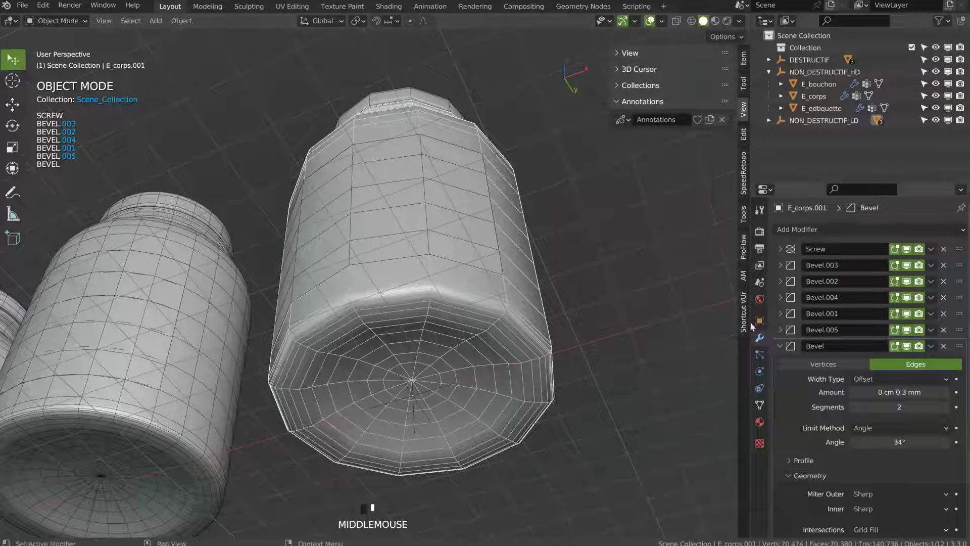
pyautogui.click(780, 347)
# - Reduce the segments of the Bevel.005 modifier on E_corps.001 to 3
pyautogui.click(908, 330)
pyautogui.click(907, 329)
pyautogui.click(781, 329)
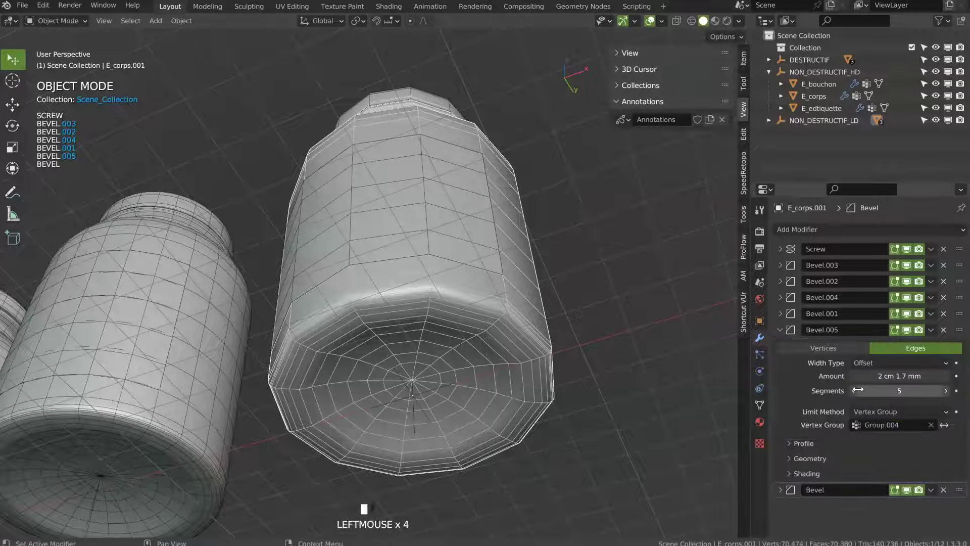
pyautogui.click(853, 390)
pyautogui.click(853, 391)
pyautogui.moveTo(854, 395); pyautogui.dragTo(880, 400, button='middle')
pyautogui.click(779, 329)
# - Try 11 viewport steps in the Screw modifier of E_corps.001, and restore 12
pyautogui.click(779, 314)
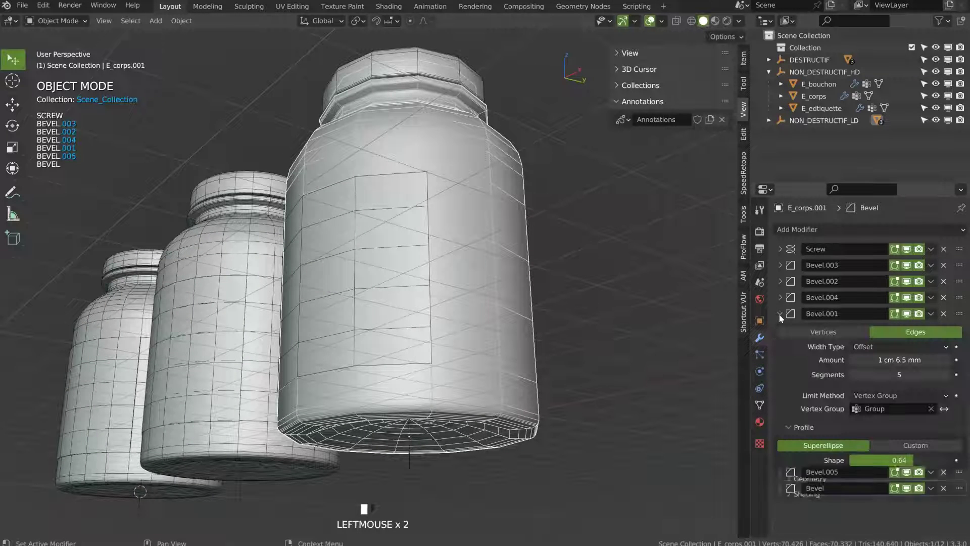
pyautogui.click(780, 248)
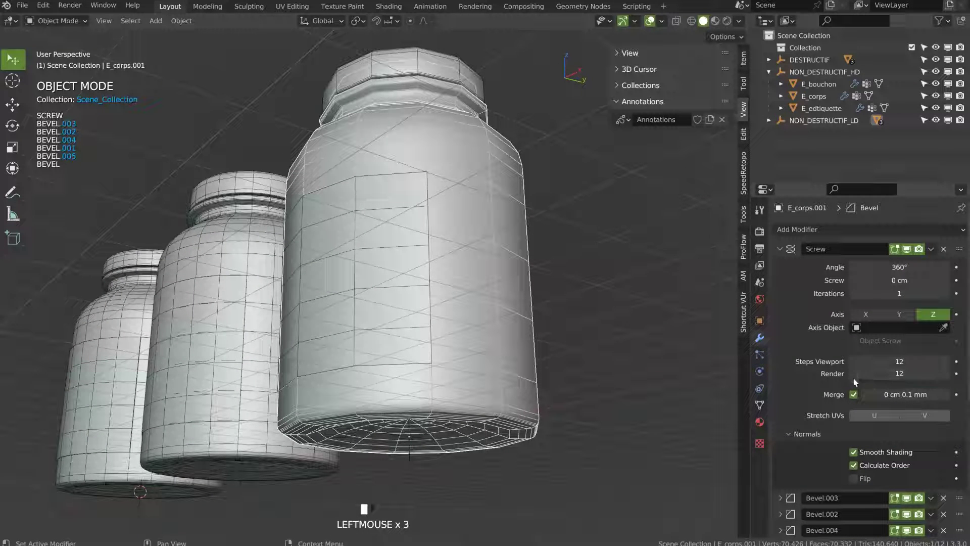
pyautogui.click(853, 362)
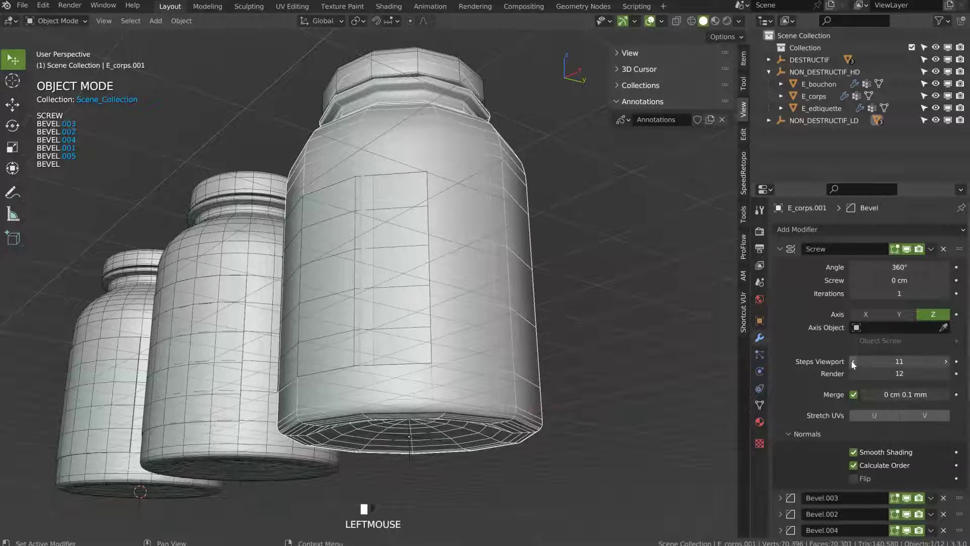
pyautogui.click(947, 361)
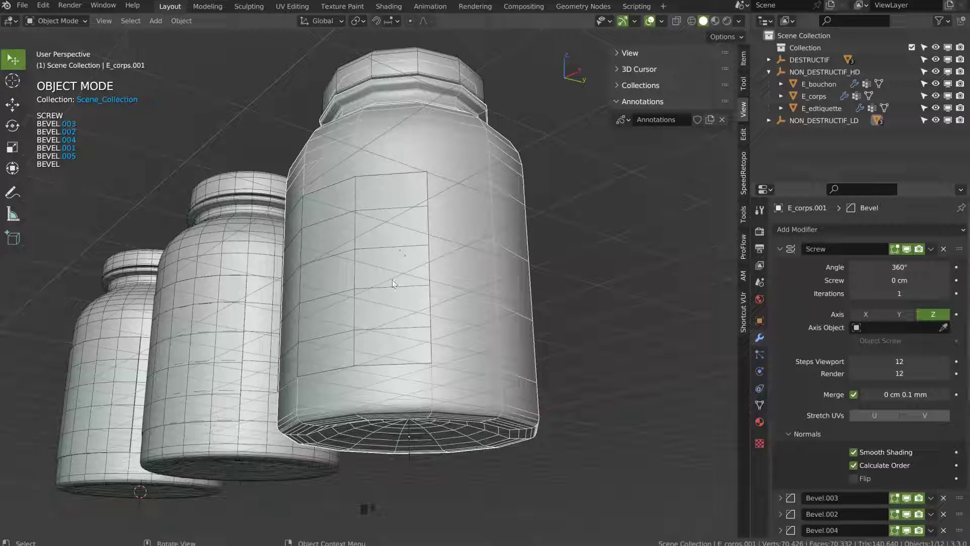
# - Try 1 viewport step in the Screw modifier of the low-detail label E_edtiquette.001, and restore 2
pyautogui.click(407, 260)
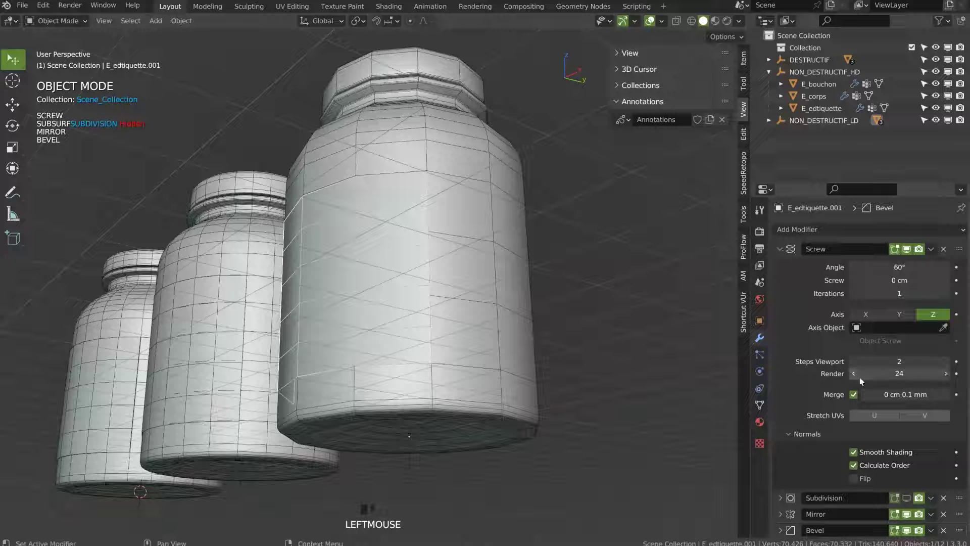
pyautogui.click(853, 362)
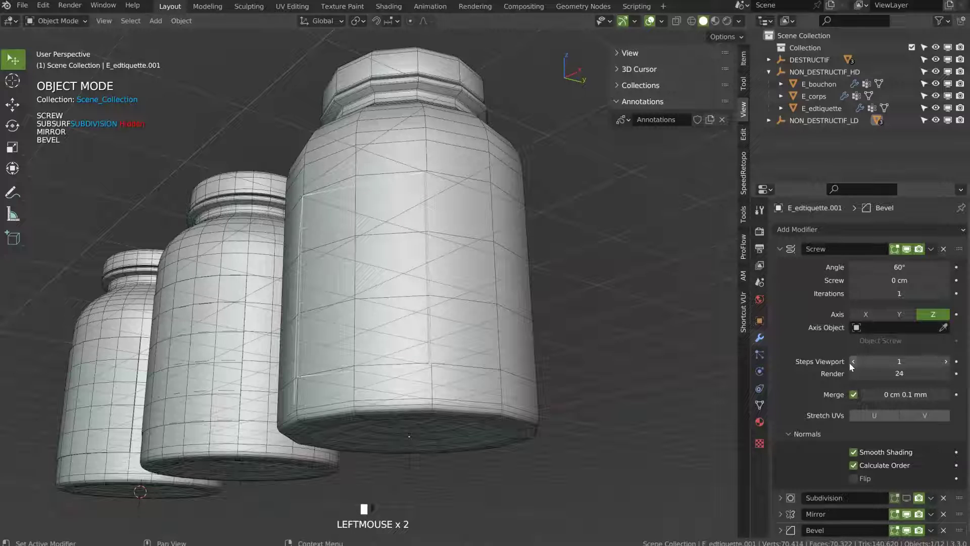
pyautogui.click(957, 361)
pyautogui.click(956, 361)
pyautogui.click(940, 360)
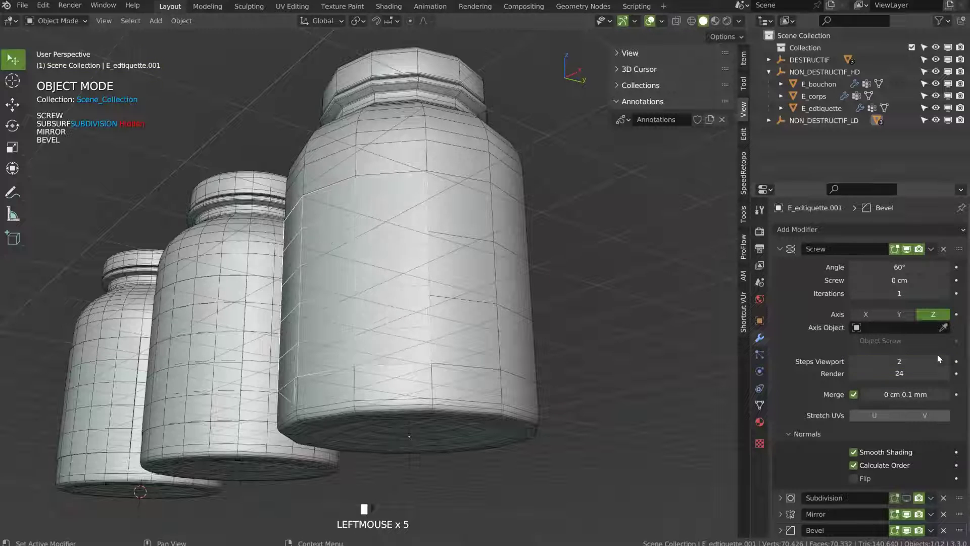
# - Set the Bevel modifier on E_edtiquette.001 to 1 segment with an amount of 7.2 mm
pyautogui.click(780, 249)
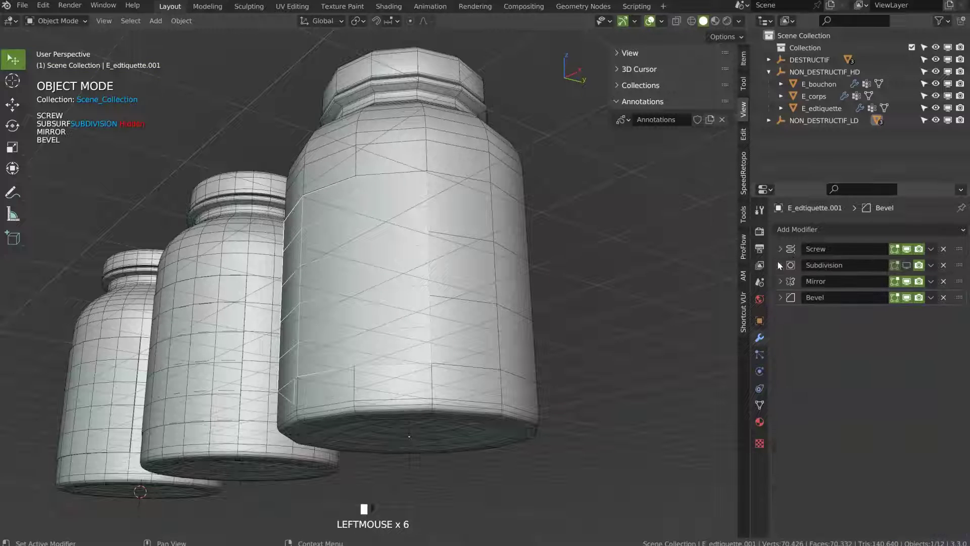
pyautogui.click(781, 299)
pyautogui.click(857, 360)
pyautogui.click(855, 360)
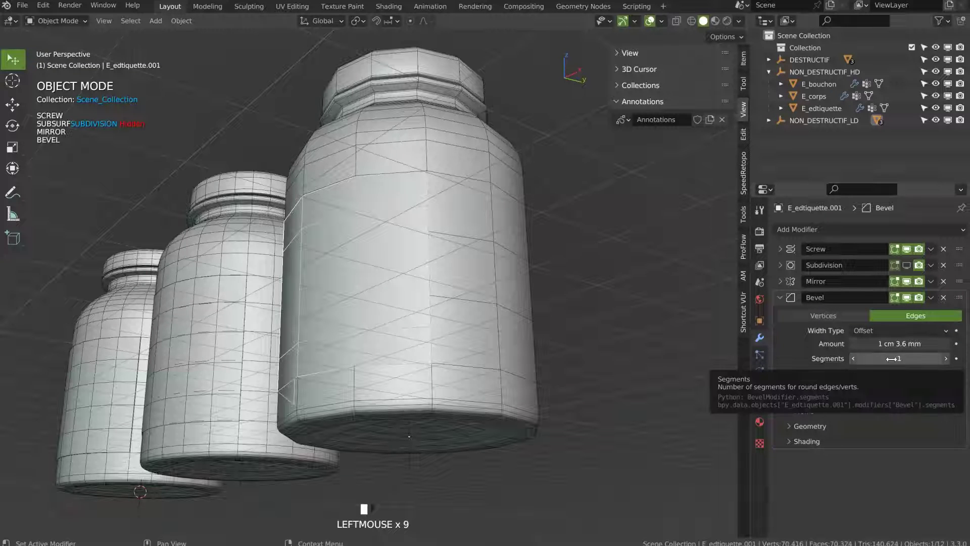
pyautogui.keyDown('shift'); pyautogui.moveTo(894, 345); pyautogui.dragTo(876, 349); pyautogui.keyUp('shift')
# - Select the low-detail jar body E_corps.001 and toggle the viewport display of Bevel.004, Bevel.002 and Bevel.003 to examine their effect
pyautogui.moveTo(614, 323); pyautogui.dragTo(566, 352, button='middle')
pyautogui.moveTo(493, 164); pyautogui.dragTo(511, 156, button='middle')
pyautogui.keyDown('shift'); pyautogui.moveTo(498, 156); pyautogui.dragTo(482, 252, button='middle'); pyautogui.keyUp('shift')
pyautogui.moveTo(432, 187); pyautogui.dragTo(444, 214, button='middle')
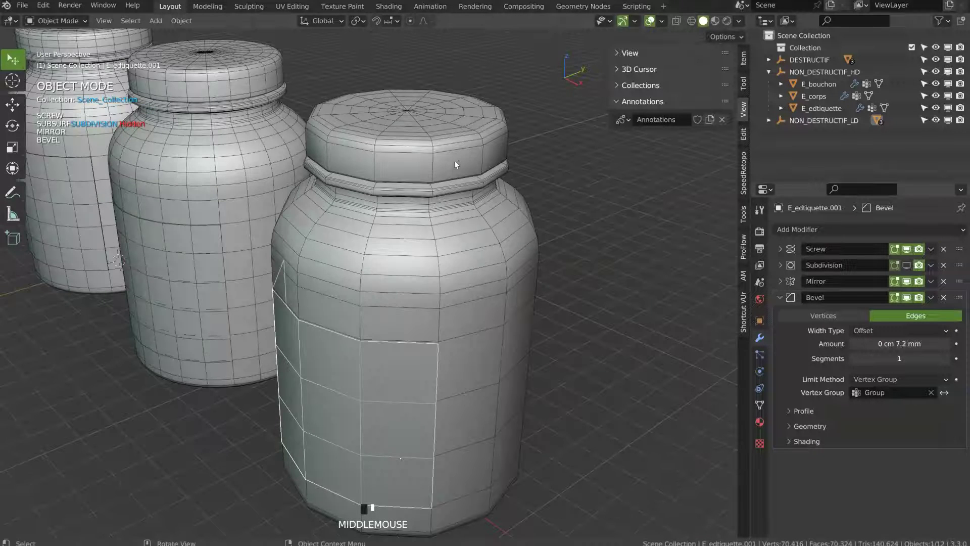
pyautogui.click(480, 275)
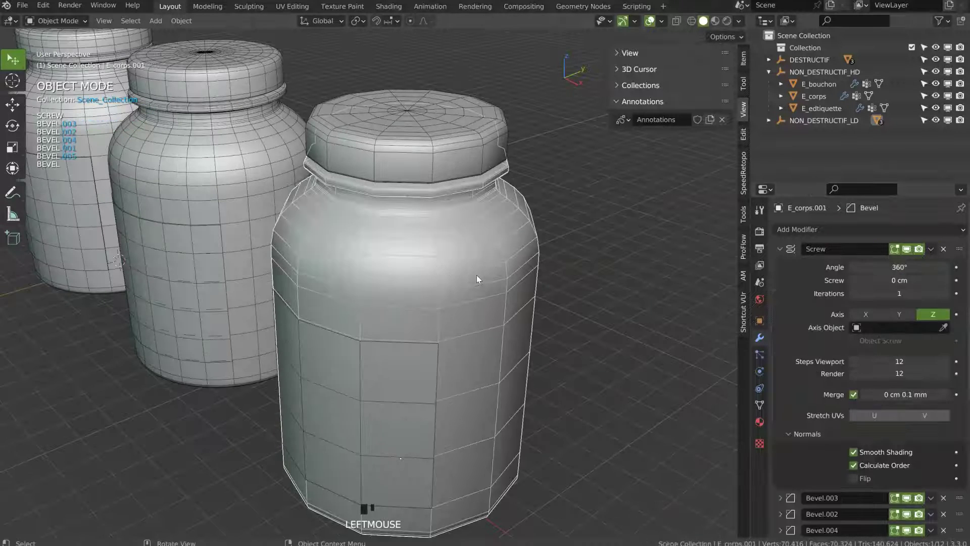
pyautogui.click(780, 249)
pyautogui.click(780, 314)
pyautogui.click(907, 297)
pyautogui.click(907, 297)
pyautogui.click(906, 280)
pyautogui.click(907, 281)
pyautogui.click(907, 281)
pyautogui.click(907, 281)
pyautogui.click(907, 266)
pyautogui.click(907, 266)
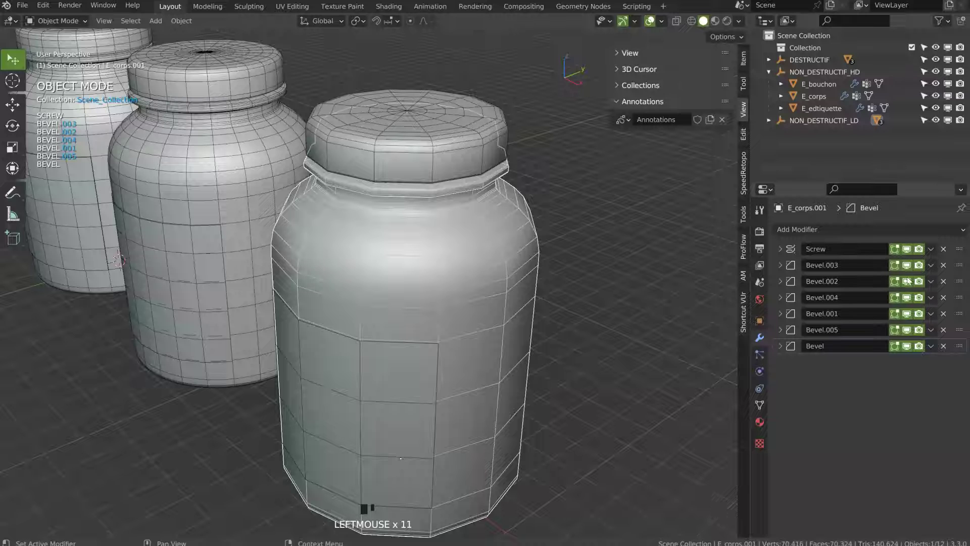
# - Reduce the segments of the Bevel.002 modifier on E_corps.001 to 3 and compare the body with that bevel hidden and shown
pyautogui.click(780, 281)
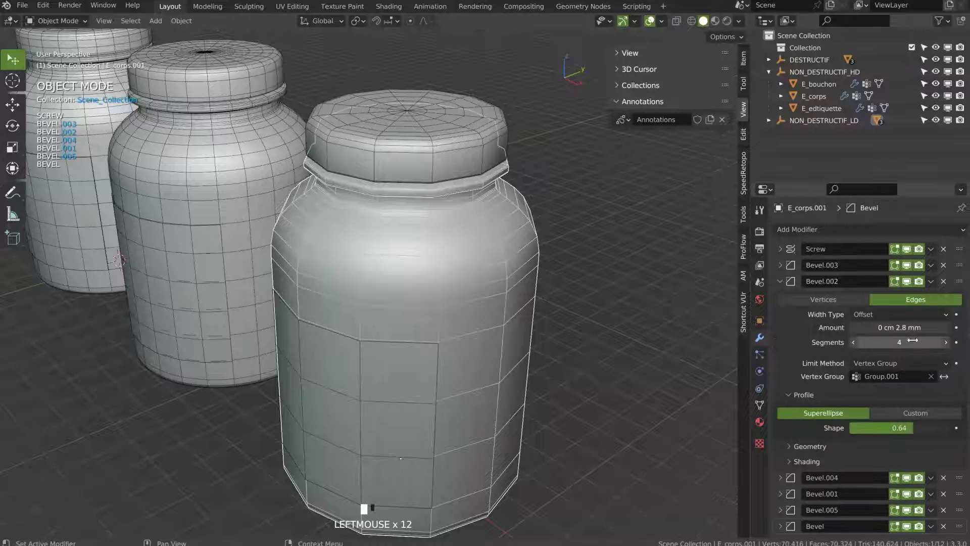
pyautogui.click(853, 342)
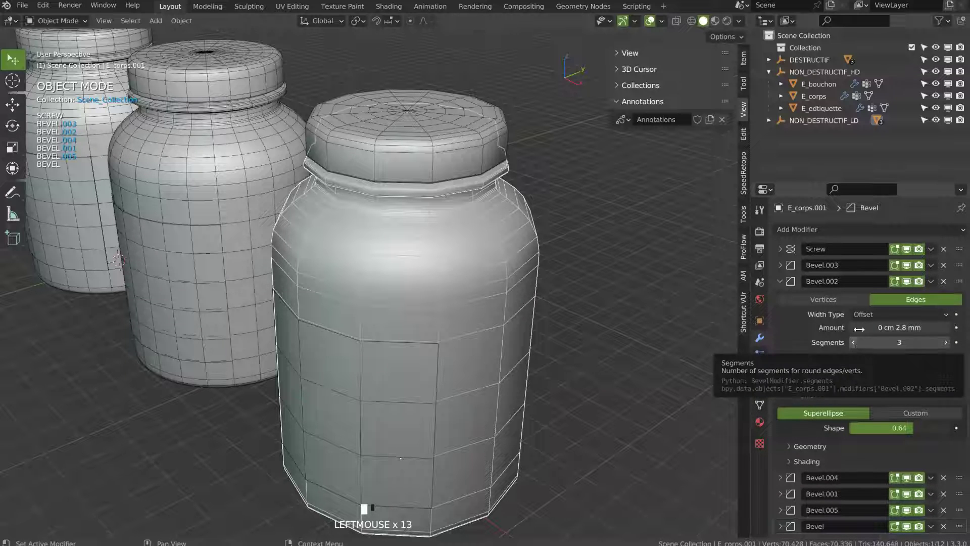
pyautogui.click(906, 281)
pyautogui.click(907, 281)
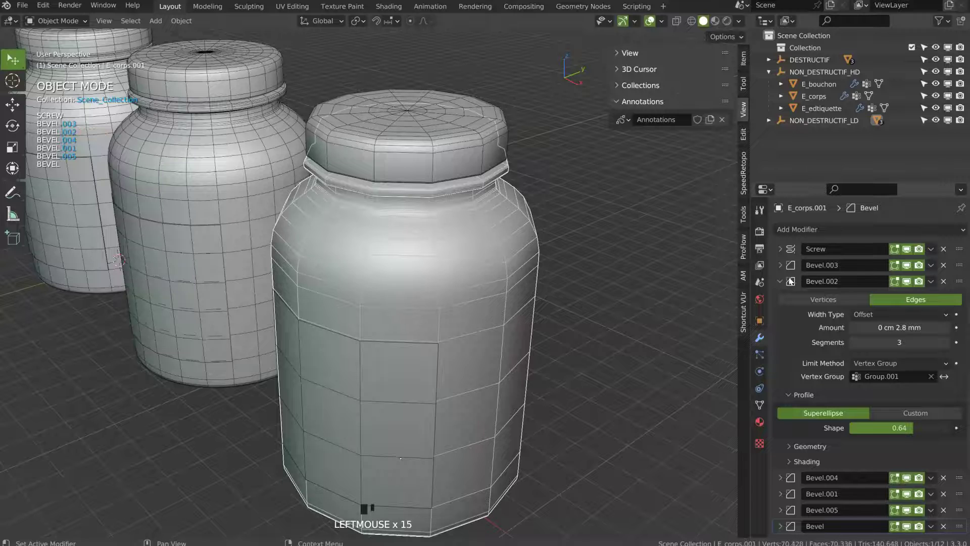
pyautogui.click(780, 281)
# - Check Bevel.003 and Bevel.002 from below the jar, and set the angle limit of the last Bevel modifier to 46°
pyautogui.keyDown('shift'); pyautogui.moveTo(697, 329); pyautogui.dragTo(657, 283, button='middle'); pyautogui.keyUp('shift')
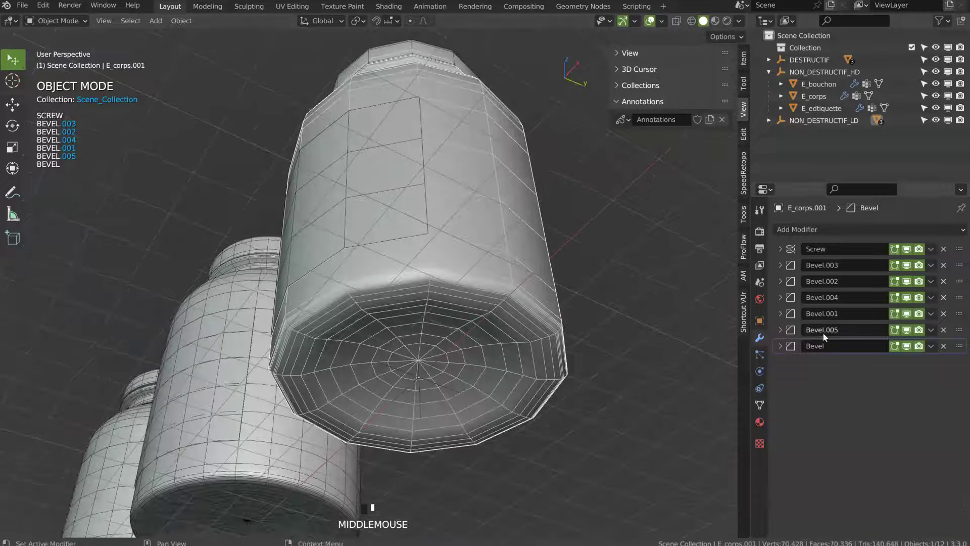
pyautogui.click(907, 265)
pyautogui.click(906, 265)
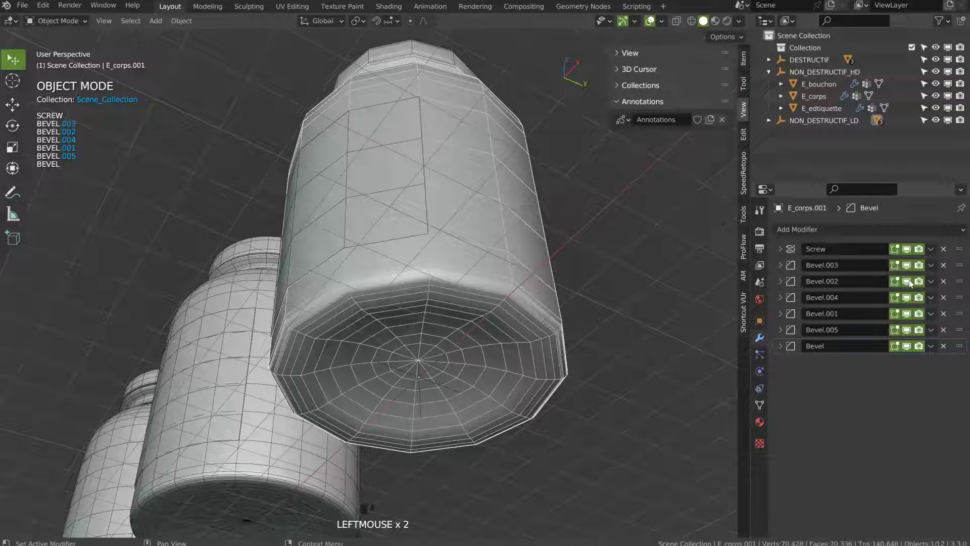
pyautogui.click(907, 282)
pyautogui.click(907, 282)
pyautogui.click(780, 345)
pyautogui.moveTo(904, 445); pyautogui.dragTo(915, 445)
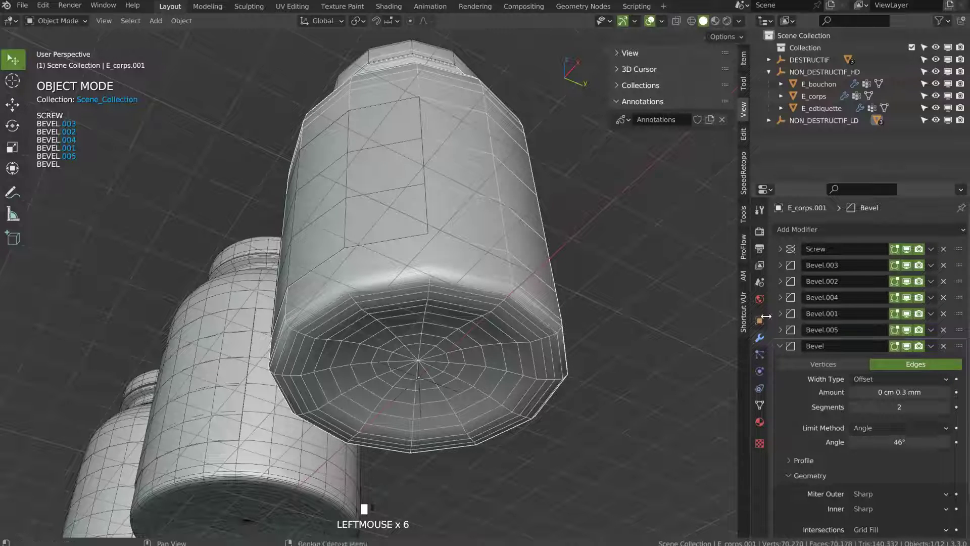
pyautogui.click(780, 346)
# - Reduce the segments of the Bevel.002 modifier on E_corps.001 to 2
pyautogui.click(781, 281)
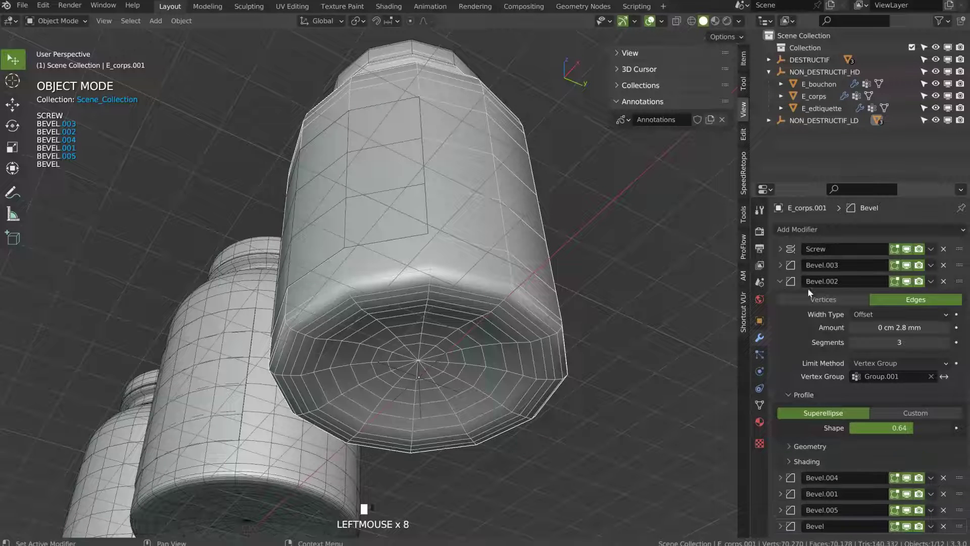
pyautogui.click(853, 343)
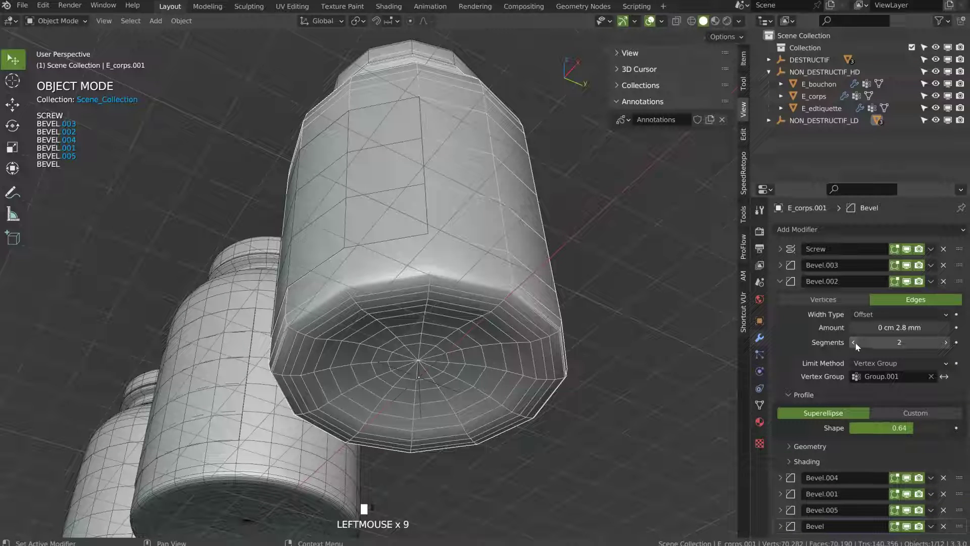
pyautogui.middleClick(853, 294)
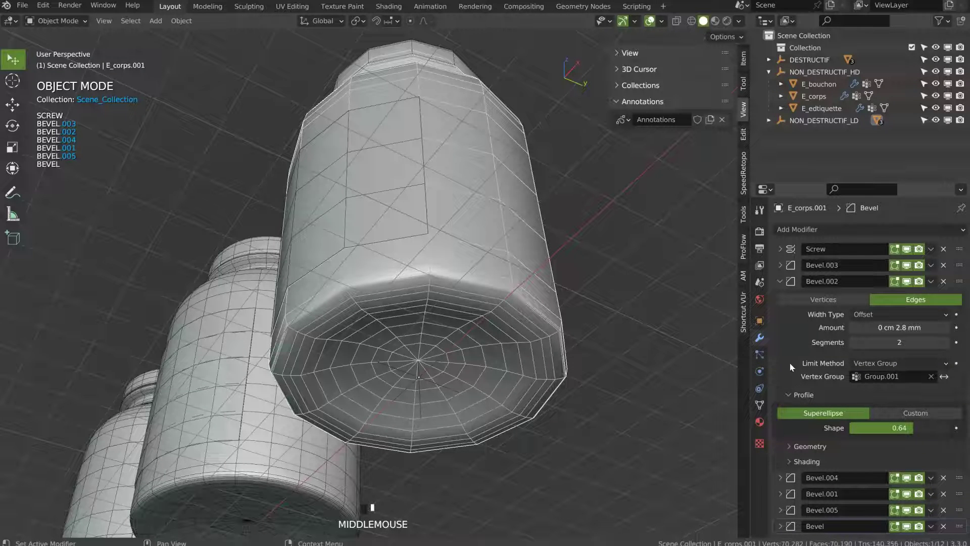
pyautogui.click(780, 281)
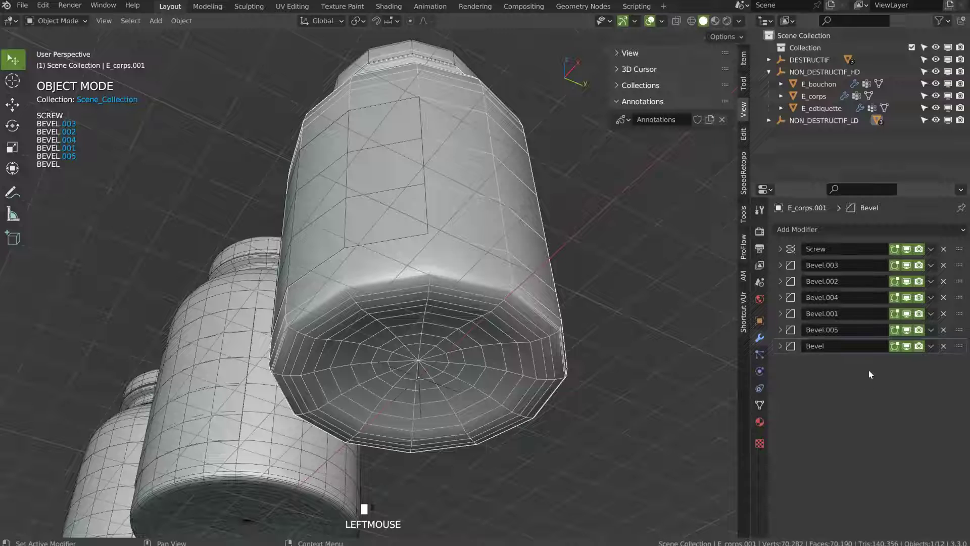
# - Set the last Bevel modifier on E_corps.001 to 5 segments and turn off its viewport display
pyautogui.click(780, 345)
pyautogui.moveTo(897, 406)
pyautogui.mouseDown()
pyautogui.moveTo(947, 407)
pyautogui.moveTo(883, 402)
pyautogui.mouseUp()
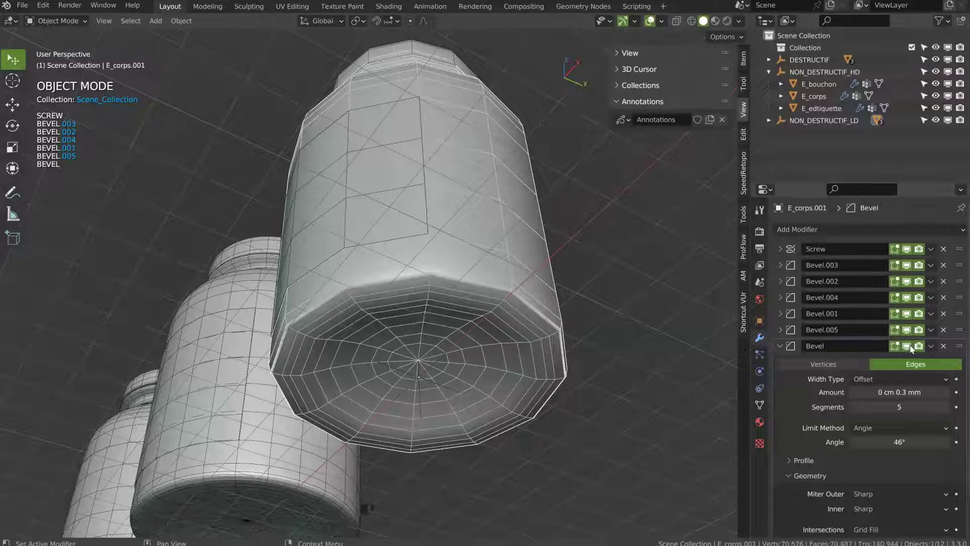
pyautogui.click(907, 346)
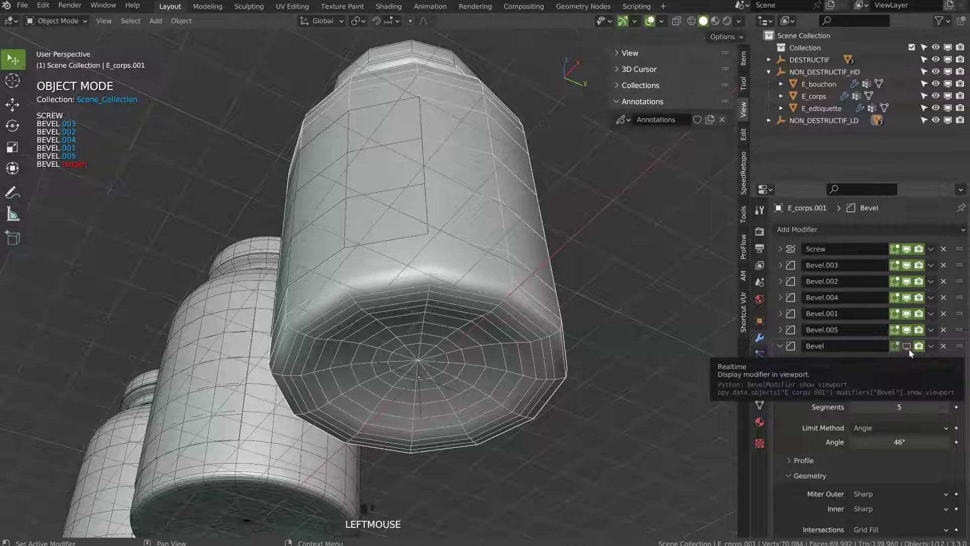
pyautogui.click(780, 346)
# - Compare Bevel.005, Bevel.001 and Bevel.004 by toggling their viewport display, and reduce the segments of Bevel.004 to 3
pyautogui.click(907, 330)
pyautogui.click(907, 330)
pyautogui.click(908, 314)
pyautogui.click(908, 314)
pyautogui.click(907, 297)
pyautogui.click(907, 297)
pyautogui.click(780, 297)
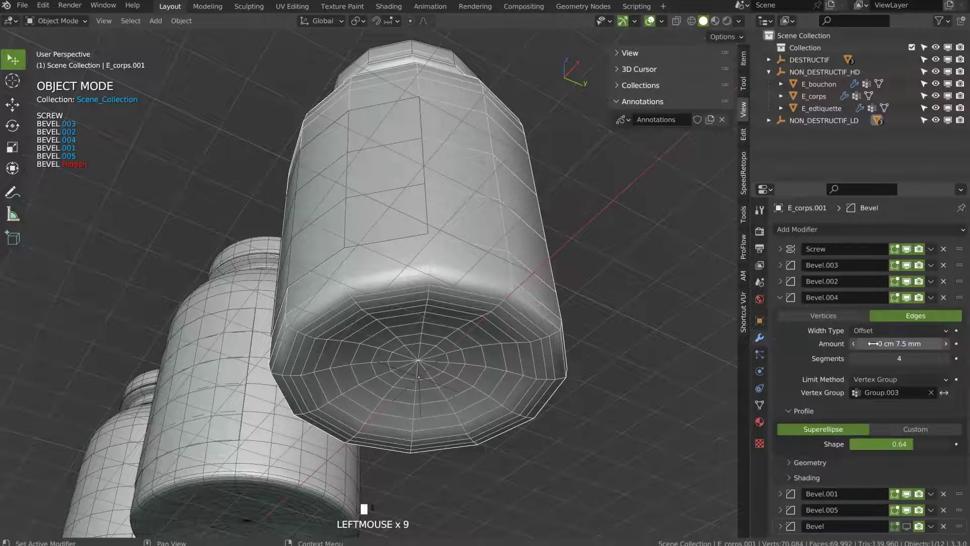
pyautogui.click(854, 358)
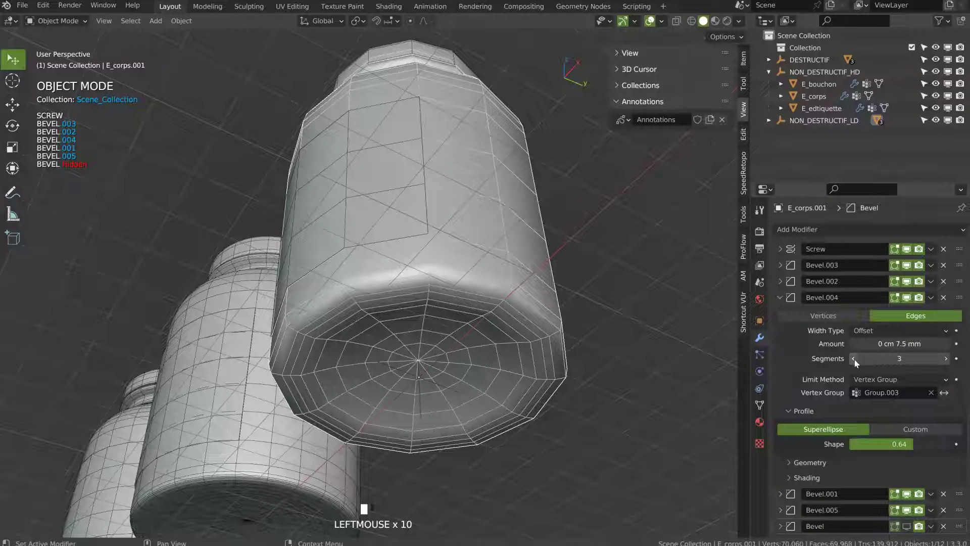
pyautogui.click(780, 297)
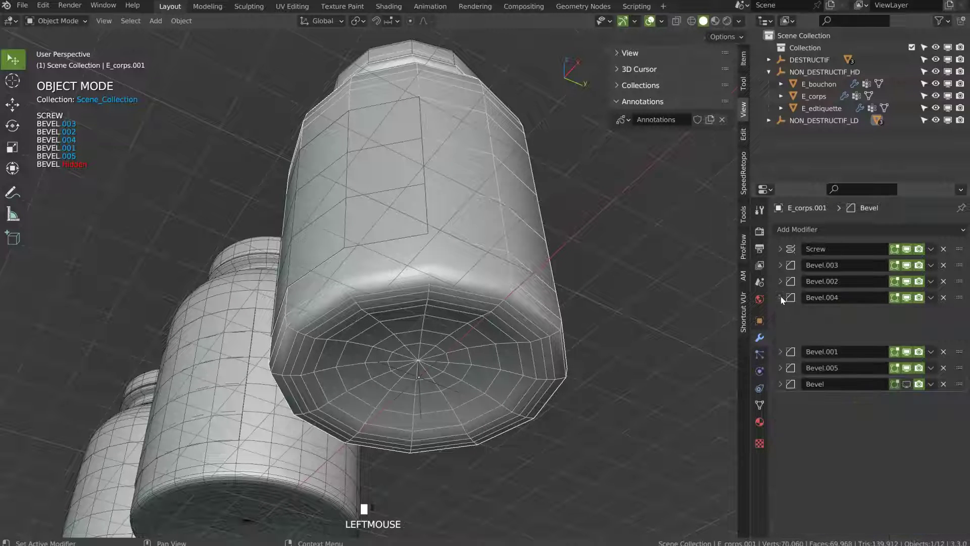
# - Review the last Bevel modifier's settings and toggle the viewport display of Bevel.002 and Bevel.003 to examine the jar's bottom
pyautogui.click(780, 346)
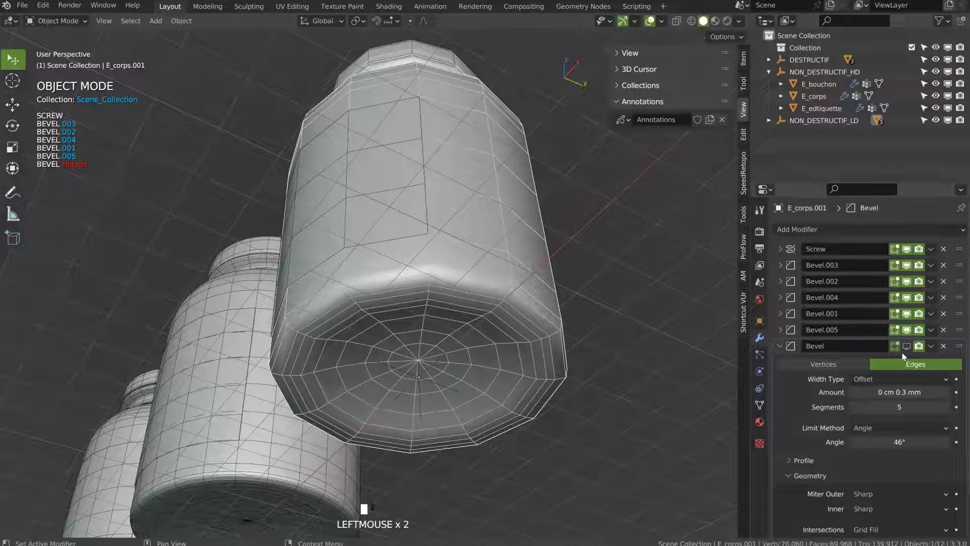
pyautogui.click(782, 347)
pyautogui.click(908, 284)
pyautogui.click(908, 284)
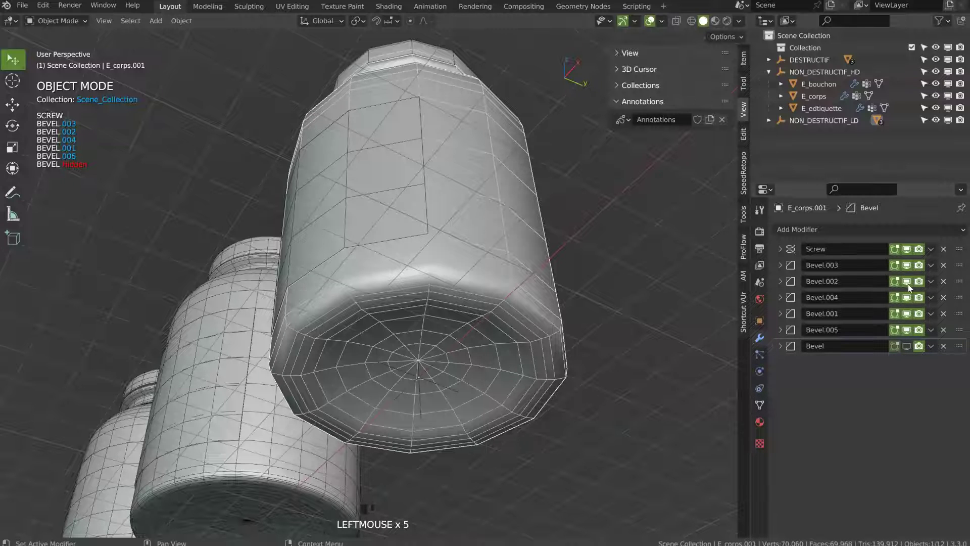
pyautogui.click(781, 281)
pyautogui.click(784, 282)
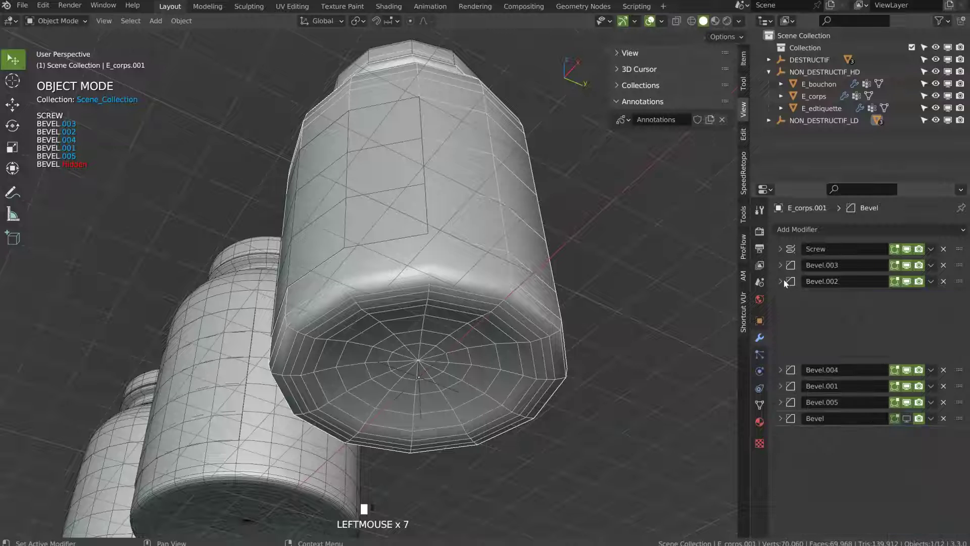
pyautogui.click(906, 265)
pyautogui.click(906, 265)
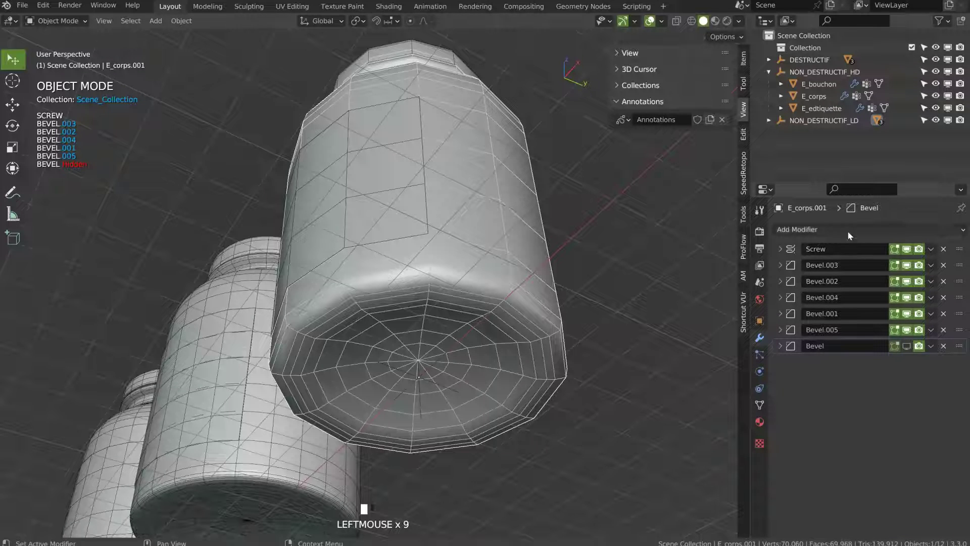
# - Switch the viewport to wireframe shading and reduce the segments of the Bevel.003 modifier on E_corps.001 to 1
pyautogui.moveTo(566, 272); pyautogui.dragTo(536, 308, button='middle')
pyautogui.press('z')
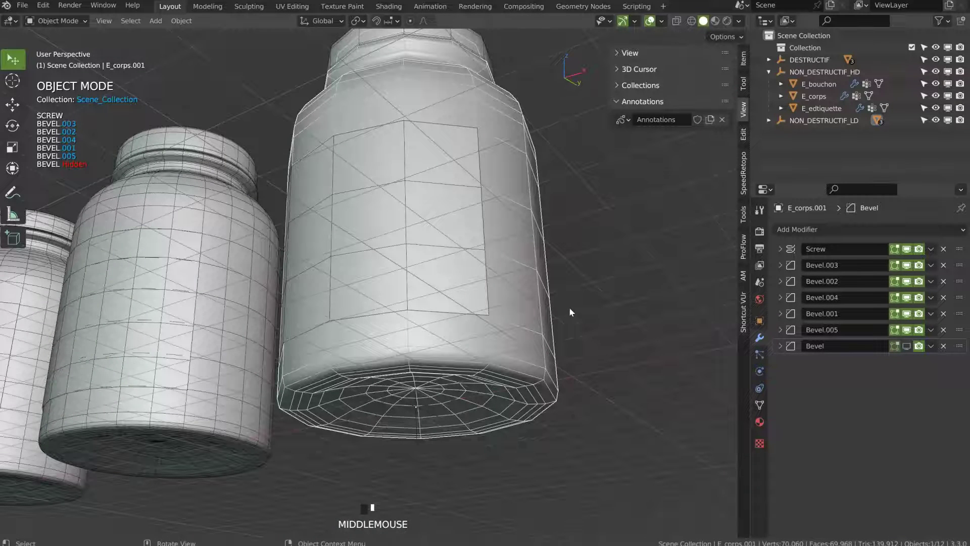
pyautogui.click(476, 320)
pyautogui.moveTo(477, 321)
pyautogui.mouseDown(button='middle')
pyautogui.moveTo(534, 335)
pyautogui.moveTo(684, 288)
pyautogui.mouseUp(button='middle')
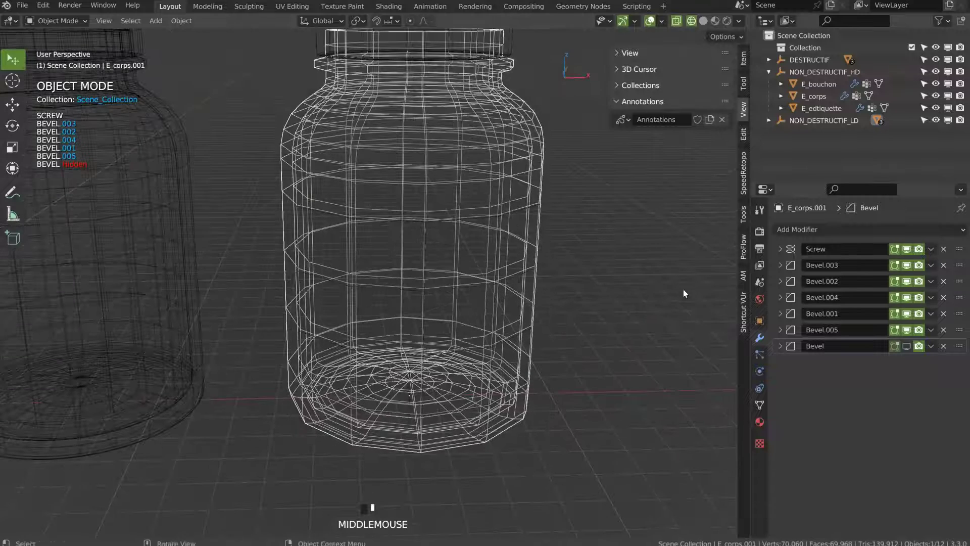
pyautogui.click(907, 265)
pyautogui.click(907, 266)
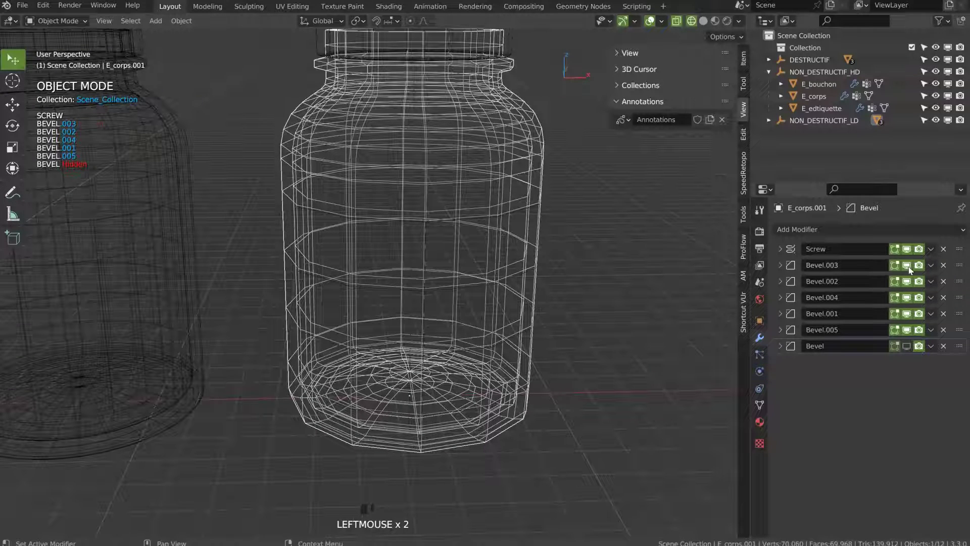
pyautogui.click(779, 265)
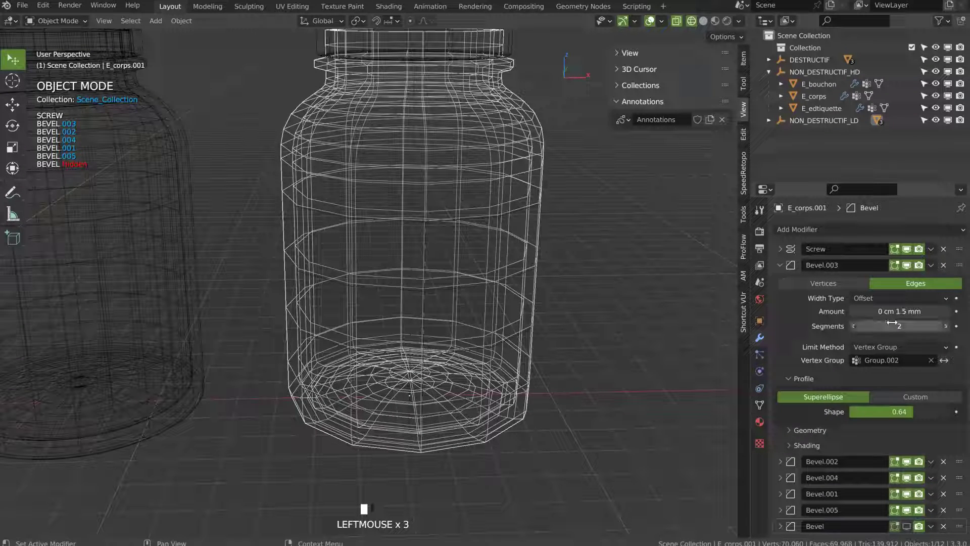
pyautogui.click(855, 329)
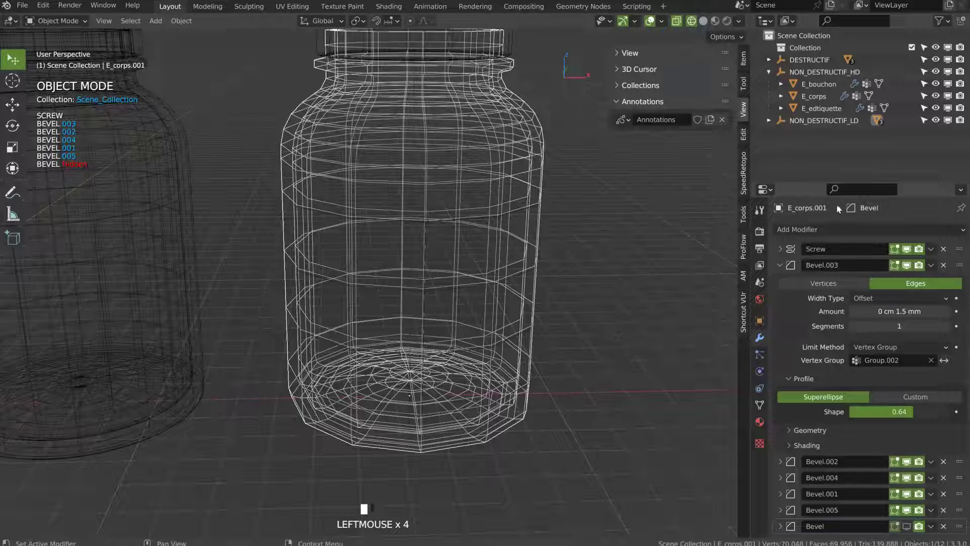
# - Return the viewport to solid shading, view the jar from above and collapse the Bevel.003 settings
pyautogui.hotkey('shift', 'z')
pyautogui.moveTo(451, 299)
pyautogui.mouseDown(button='middle')
pyautogui.moveTo(512, 252)
pyautogui.moveTo(516, 266)
pyautogui.moveTo(512, 244)
pyautogui.moveTo(462, 240)
pyautogui.moveTo(449, 225)
pyautogui.mouseUp(button='middle')
pyautogui.click(516, 266)
pyautogui.click(780, 265)
# - Select the low-detail lid E_bouchon.001 and set the segments of its Bevel.002 modifier to 2
pyautogui.click(442, 132)
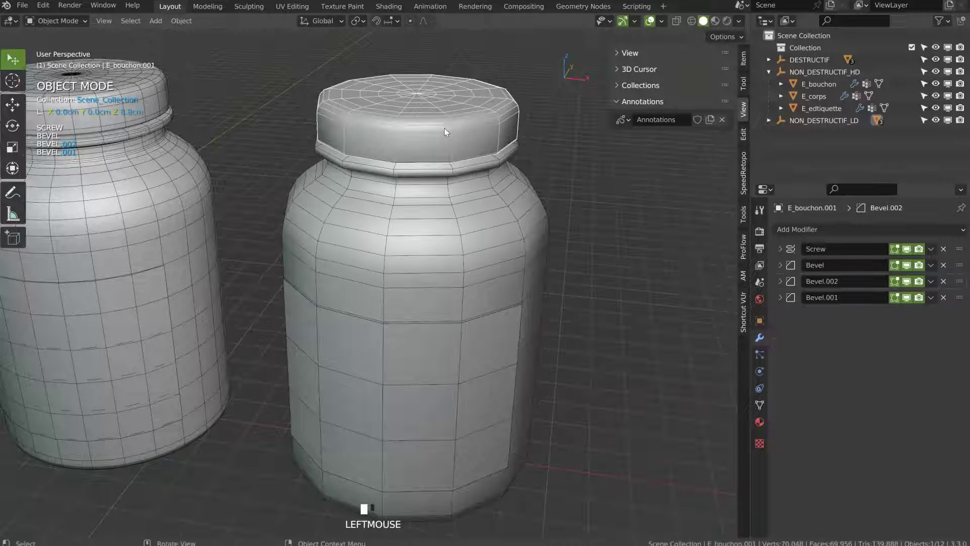
pyautogui.click(780, 281)
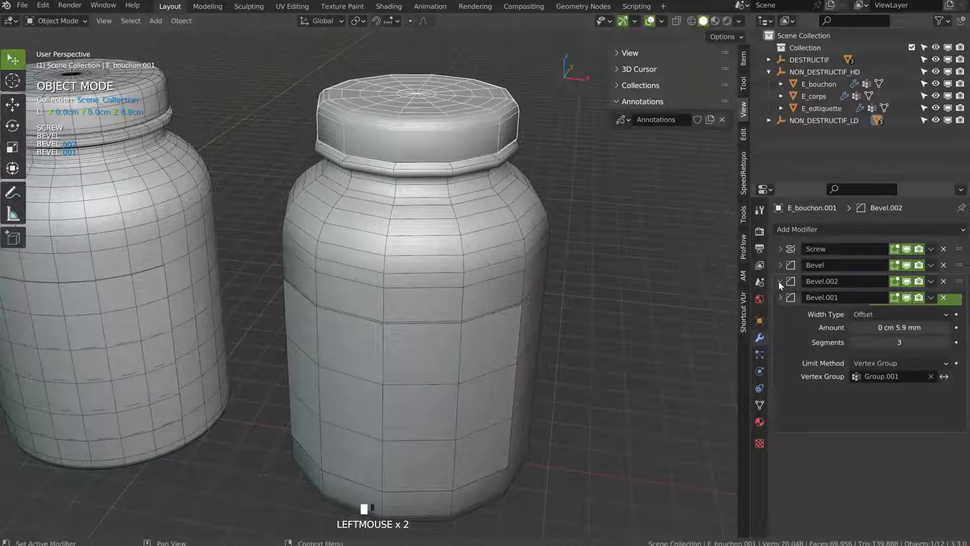
pyautogui.click(854, 342)
pyautogui.click(853, 343)
pyautogui.click(946, 343)
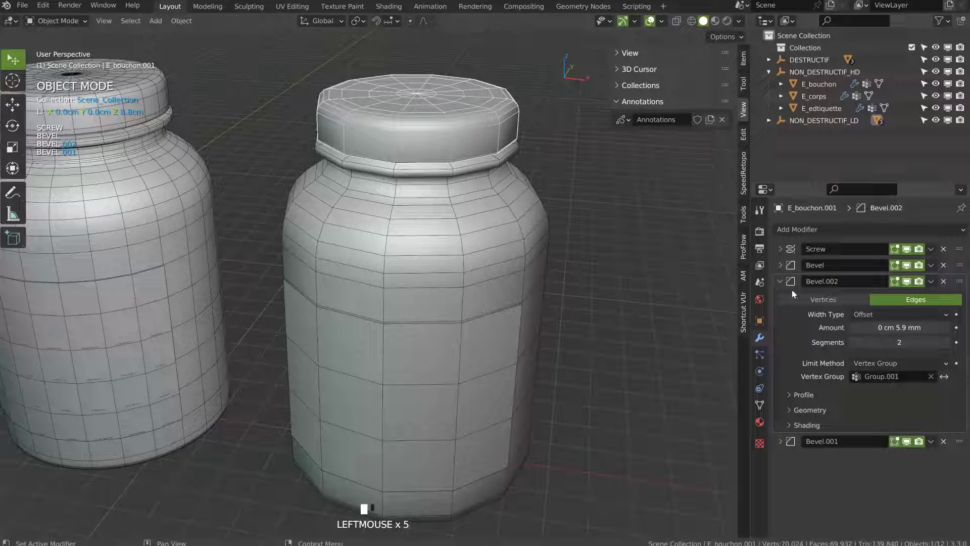
# - Collapse the lid's Bevel.002 modifier, disable it in the viewport, and toggle the display of Bevel.001 and Bevel to check their effect
pyautogui.click(781, 281)
pyautogui.click(907, 281)
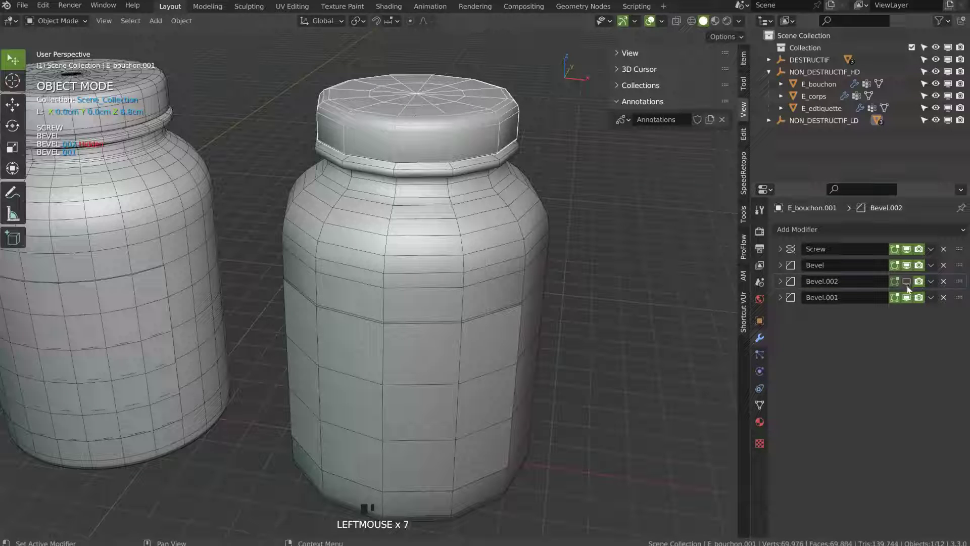
pyautogui.click(908, 299)
pyautogui.click(907, 299)
pyautogui.click(907, 265)
pyautogui.click(907, 265)
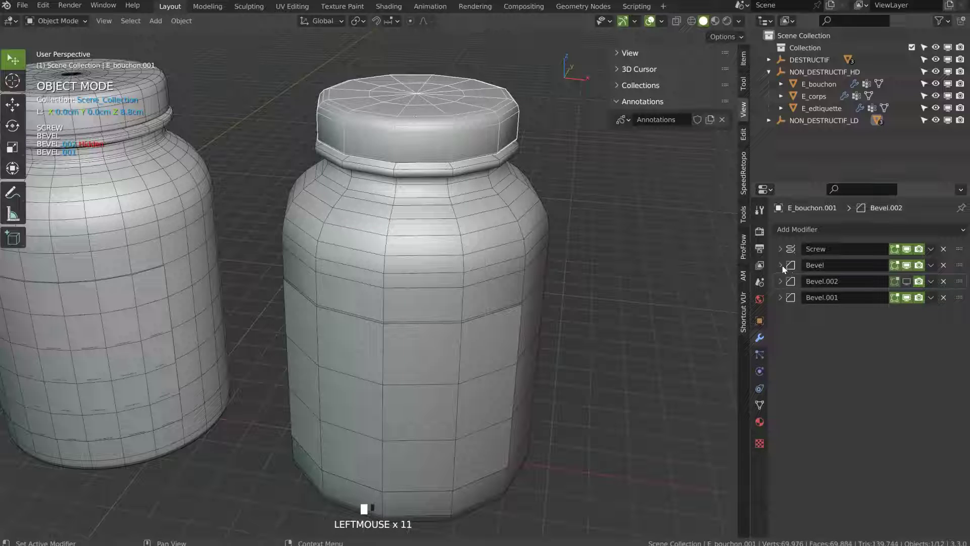
# - Open the lid's first Bevel modifier and adjust its segment count, trying 1
pyautogui.click(780, 264)
pyautogui.click(853, 326)
pyautogui.click(853, 326)
pyautogui.click(945, 326)
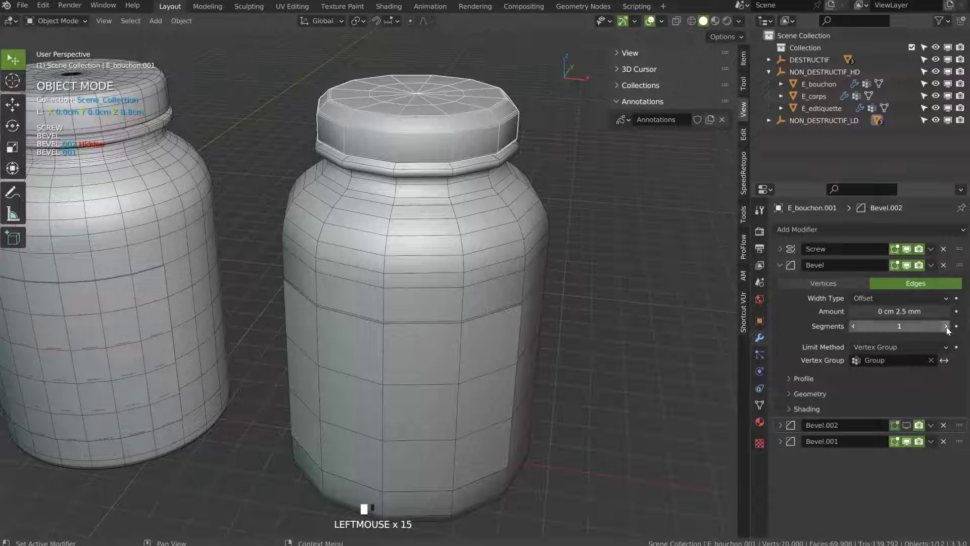
# - Collapse the first Bevel modifier and set the angle limit of the lid's Bevel.001 modifier to 54°
pyautogui.click(783, 266)
pyautogui.click(907, 297)
pyautogui.click(907, 297)
pyautogui.click(781, 298)
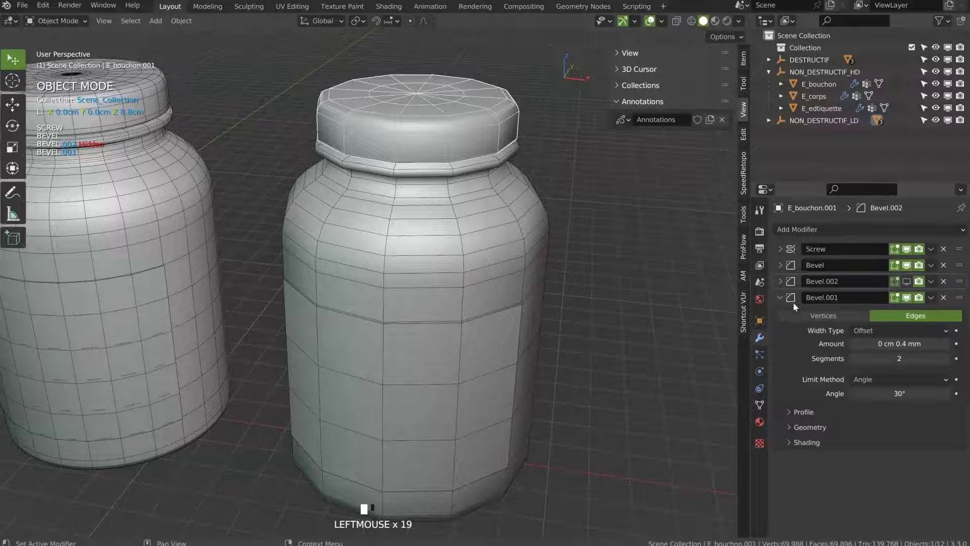
pyautogui.moveTo(909, 393); pyautogui.dragTo(934, 393)
# - Collapse the NON_DESTRUCTIF_HD hierarchy, select its parent empty and toggle that empty's visibility
pyautogui.moveTo(424, 270)
pyautogui.mouseDown(button='middle')
pyautogui.moveTo(459, 237)
pyautogui.moveTo(418, 262)
pyautogui.mouseUp(button='middle')
pyautogui.keyDown('shift'); pyautogui.moveTo(409, 207); pyautogui.dragTo(523, 185, button='middle'); pyautogui.keyUp('shift')
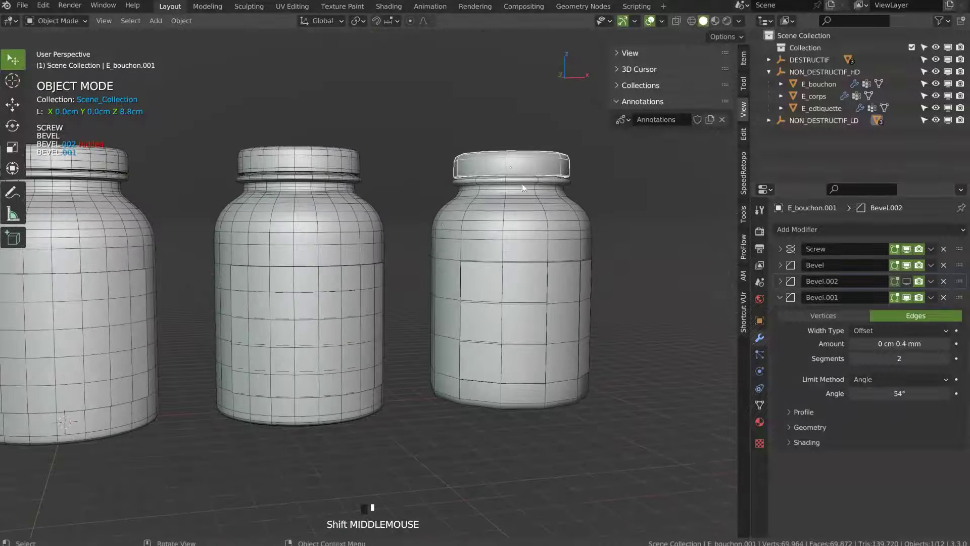
pyautogui.click(364, 253)
pyautogui.click(767, 73)
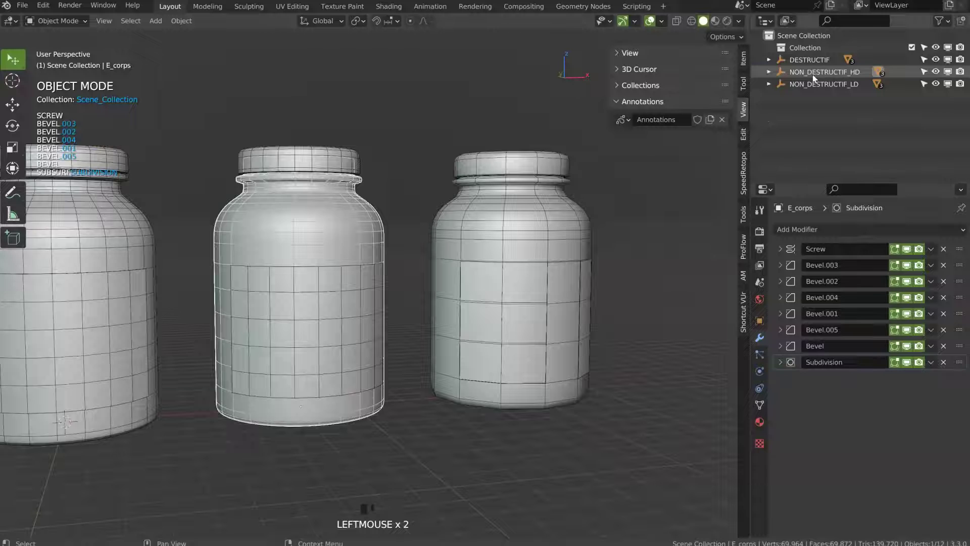
pyautogui.click(808, 73)
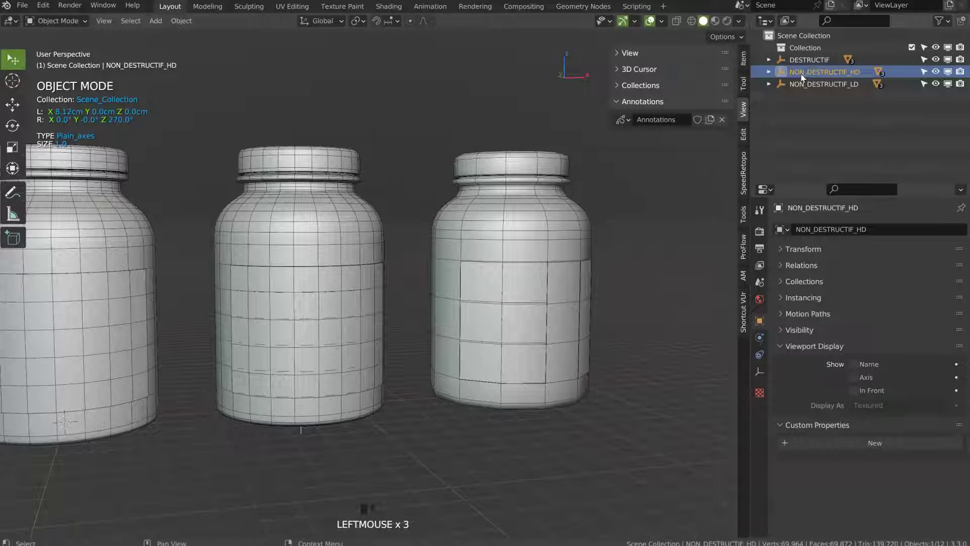
pyautogui.click(936, 72)
pyautogui.click(936, 73)
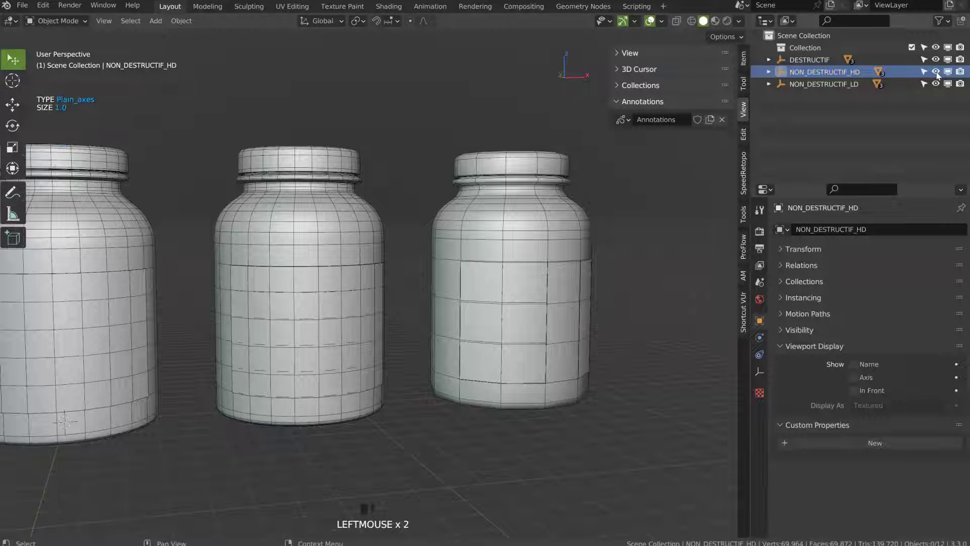
# - Check which jar each non-destructive parent empty controls by selecting both and test-moving NON_DESTRUCTIF_LD
pyautogui.moveTo(429, 175); pyautogui.dragTo(384, 262, button='middle')
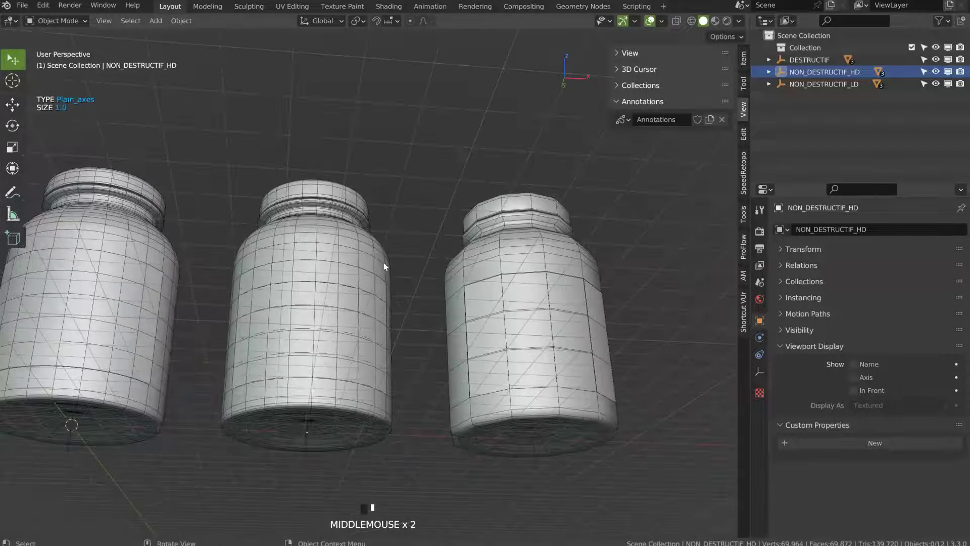
pyautogui.click(814, 76)
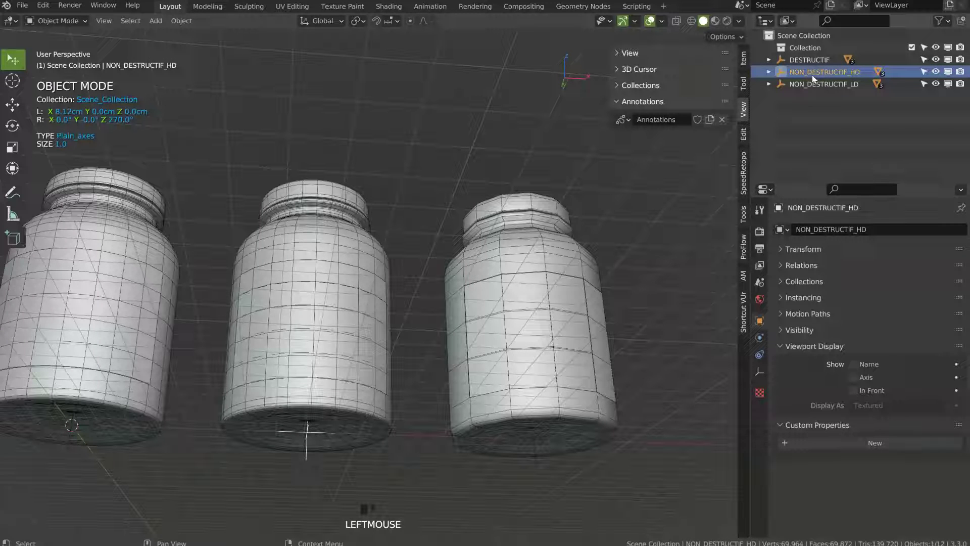
pyautogui.click(834, 85)
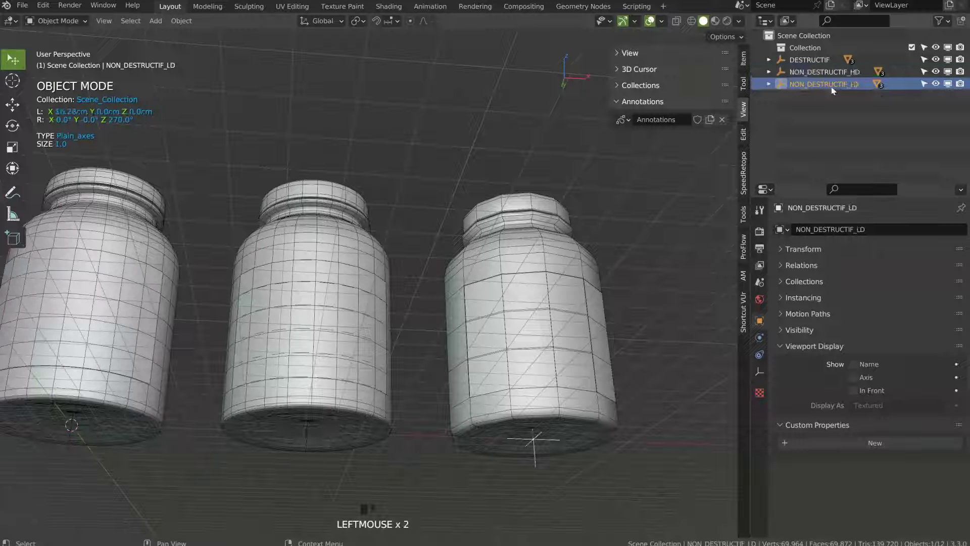
pyautogui.press('g')
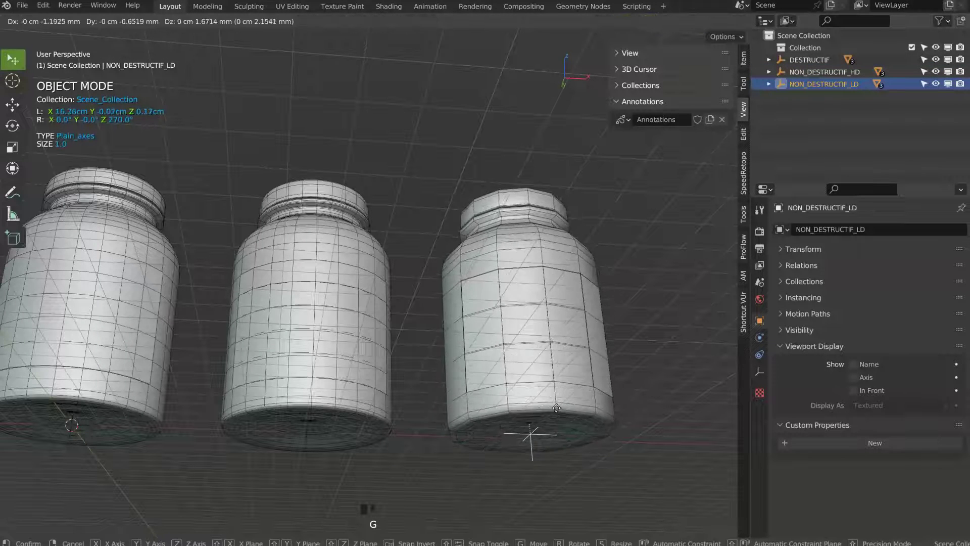
pyautogui.rightClick(569, 406)
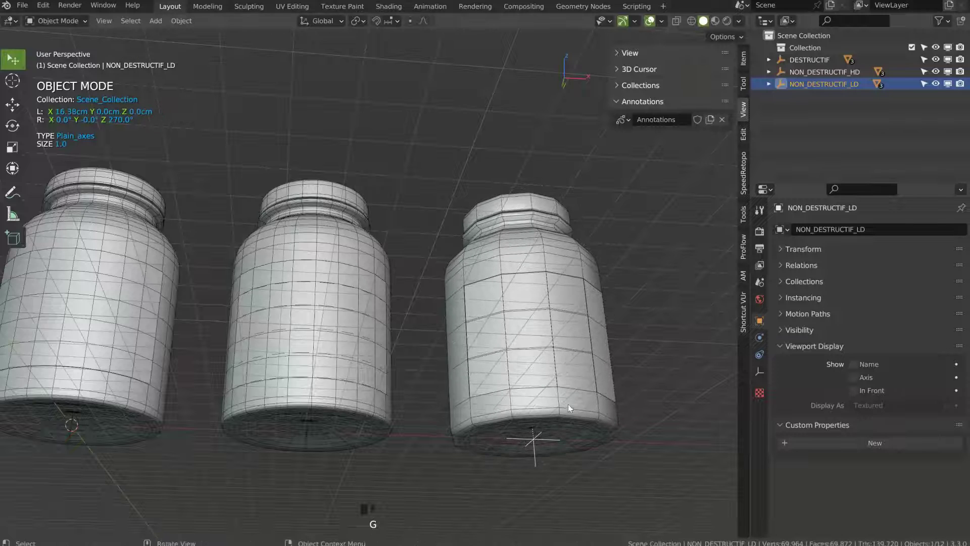
# - Swap the parent empties' names so the middle jar's is NON_DESTRUCTIF_LD and the faceted jar's is NON_DESTRUCTIF_HD
pyautogui.doubleClick(851, 85)
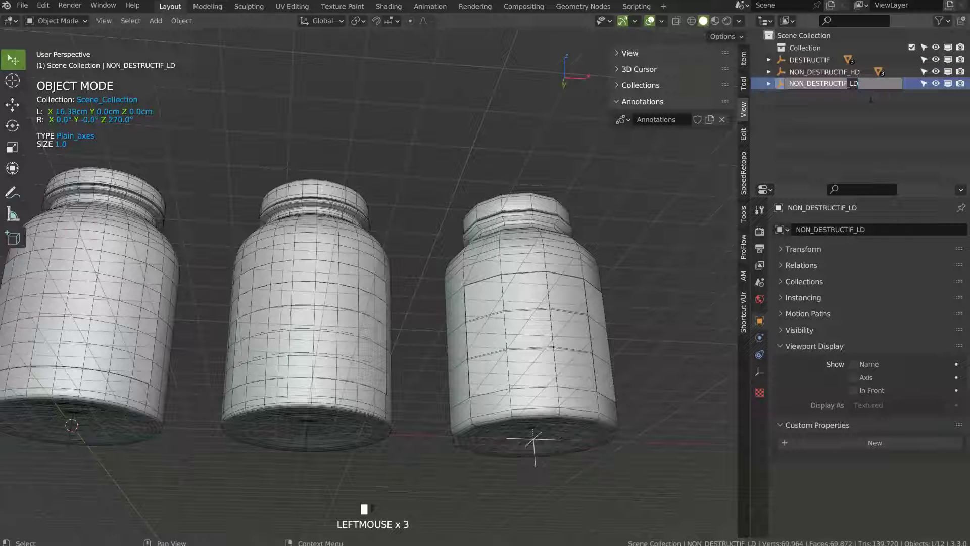
pyautogui.press('BackSpace')
pyautogui.doubleClick(848, 76)
pyautogui.doubleClick(850, 85)
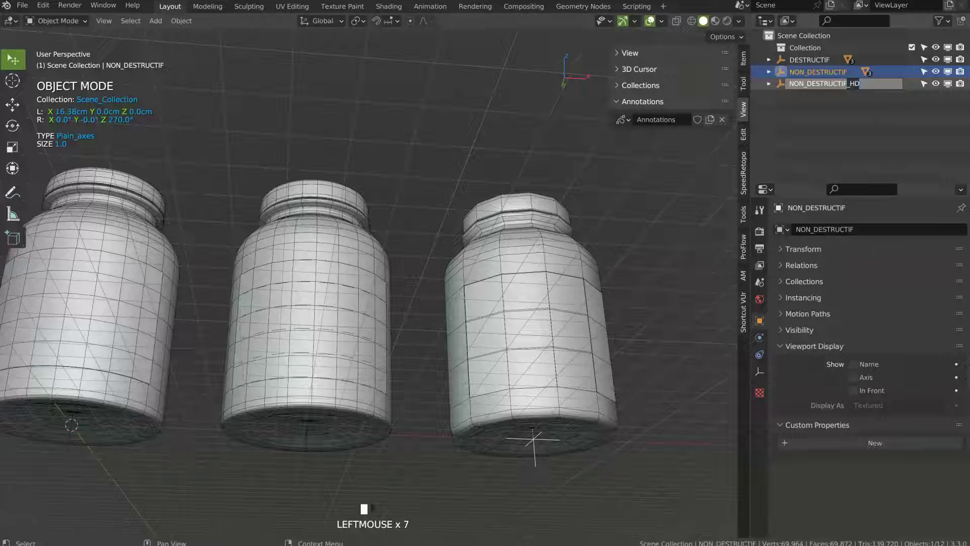
pyautogui.write('_LD')
pyautogui.click(884, 72)
pyautogui.doubleClick(885, 69)
pyautogui.write('_')
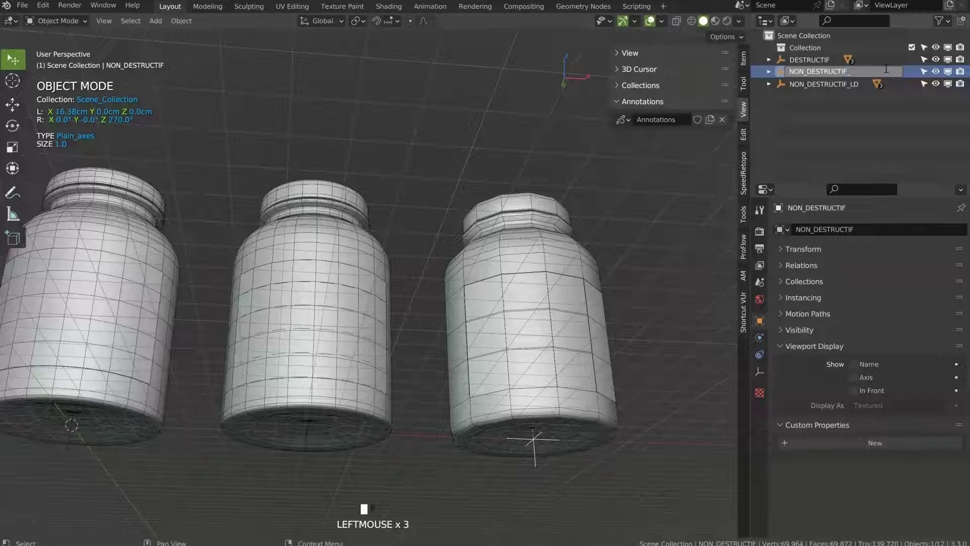
pyautogui.write('HD')
pyautogui.press('Return')
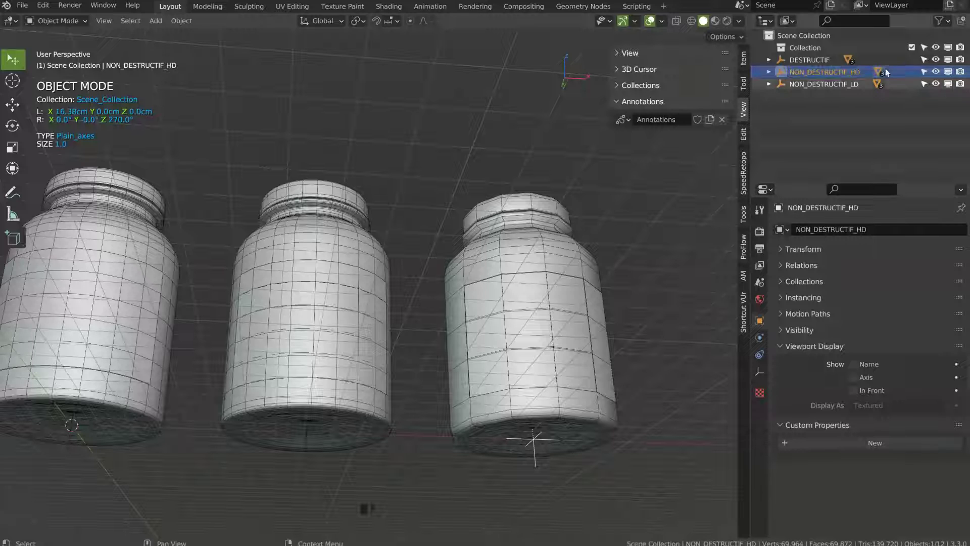
# - Toggle the visibility of the renamed NON_DESTRUCTIF_HD empty alone and with its children to check which jar it holds
pyautogui.keyDown('ctrl'); pyautogui.click(936, 71); pyautogui.keyUp('ctrl')
pyautogui.keyDown('ctrl'); pyautogui.click(936, 74); pyautogui.keyUp('ctrl')
pyautogui.keyDown('shift'); pyautogui.click(936, 71); pyautogui.keyUp('shift')
pyautogui.keyDown('shift'); pyautogui.click(935, 72); pyautogui.keyUp('shift')
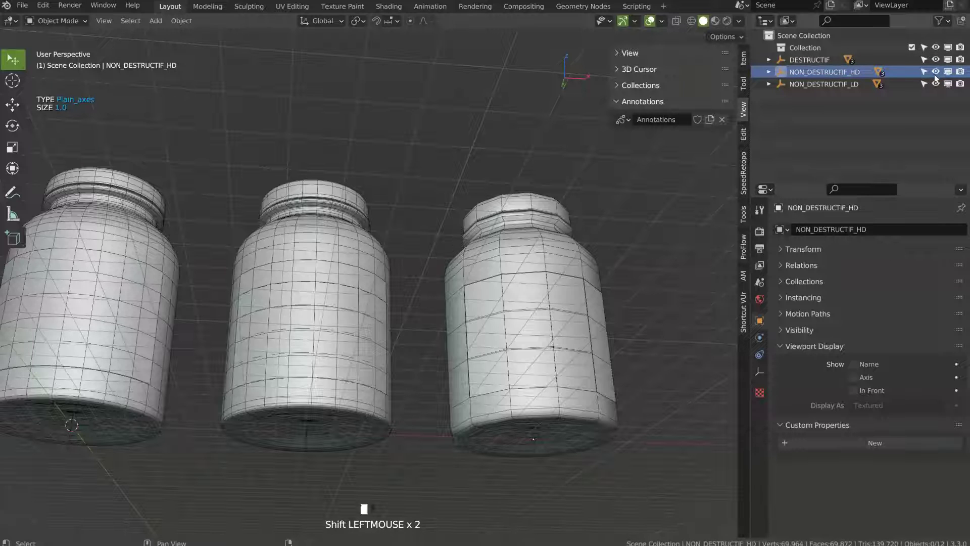
# - Rename the faceted jar's parent empty to NON_DESTRUCTIF_LD, and then back to NON_DESTRUCTIF_HD
pyautogui.click(850, 71)
pyautogui.doubleClick(851, 71)
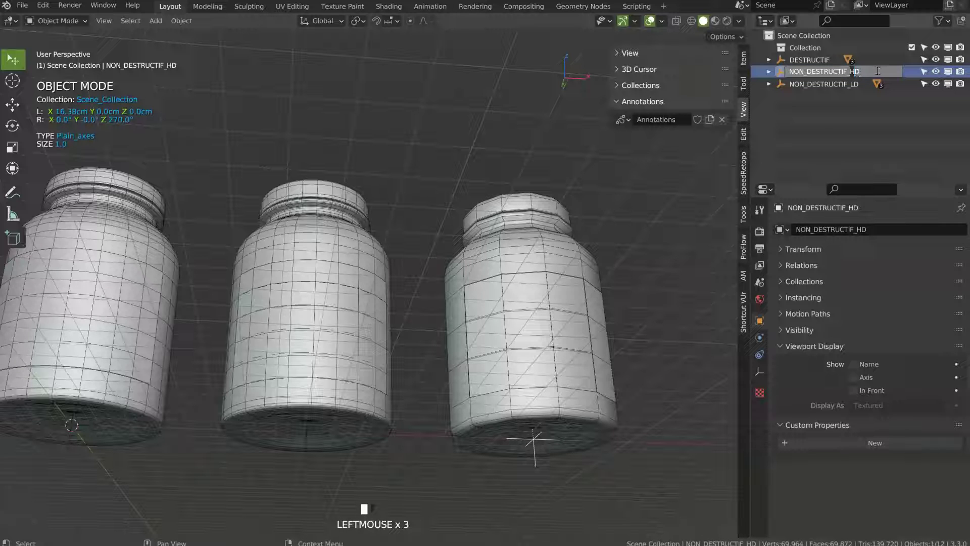
pyautogui.write('LD')
pyautogui.press('Return')
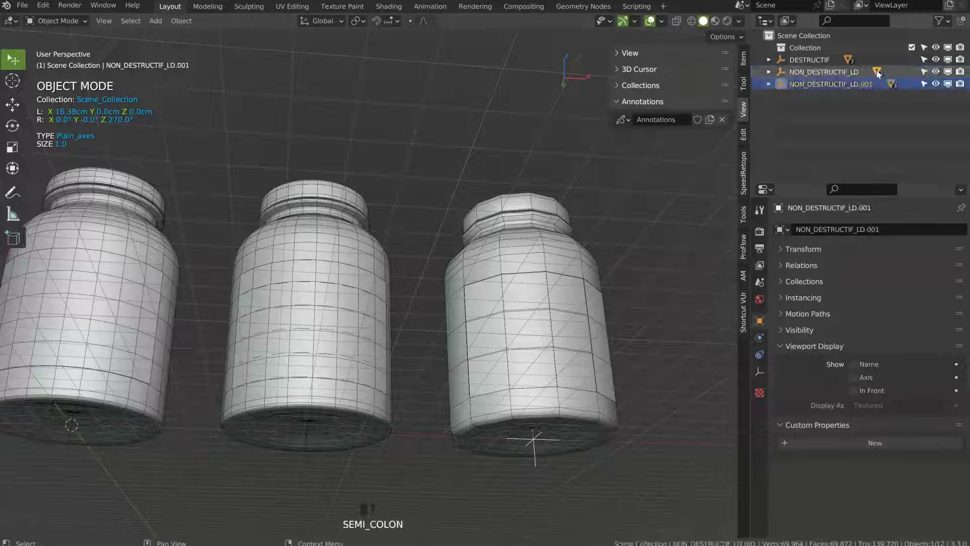
pyautogui.doubleClick(851, 85)
pyautogui.moveTo(851, 85); pyautogui.dragTo(913, 98)
pyautogui.write('HD')
pyautogui.press('Return')
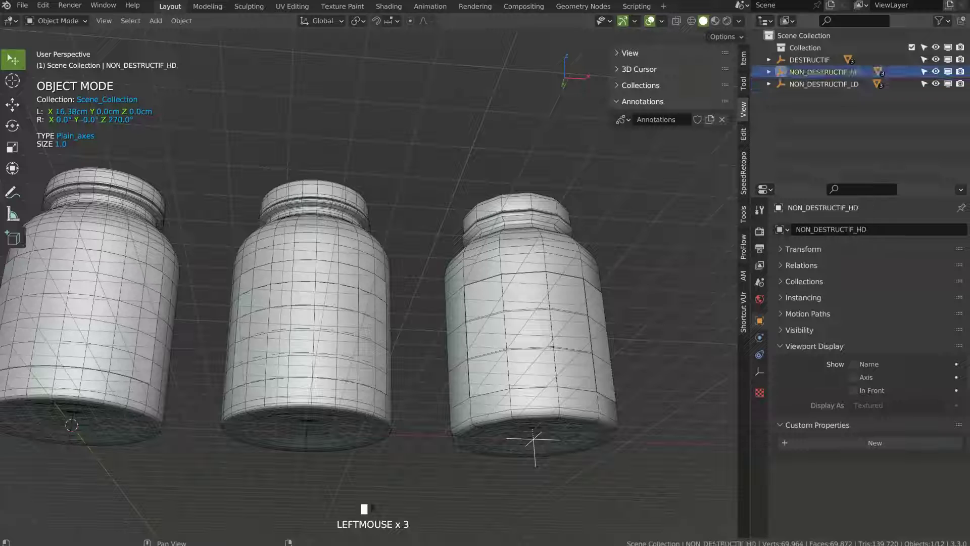
# - Hide and show the NON_DESTRUCTIF_HD and NON_DESTRUCTIF_LD hierarchies to check which jar belongs to each
pyautogui.keyDown('shift'); pyautogui.click(935, 71); pyautogui.keyUp('shift')
pyautogui.keyDown('shift'); pyautogui.click(935, 72); pyautogui.keyUp('shift')
pyautogui.click(936, 75)
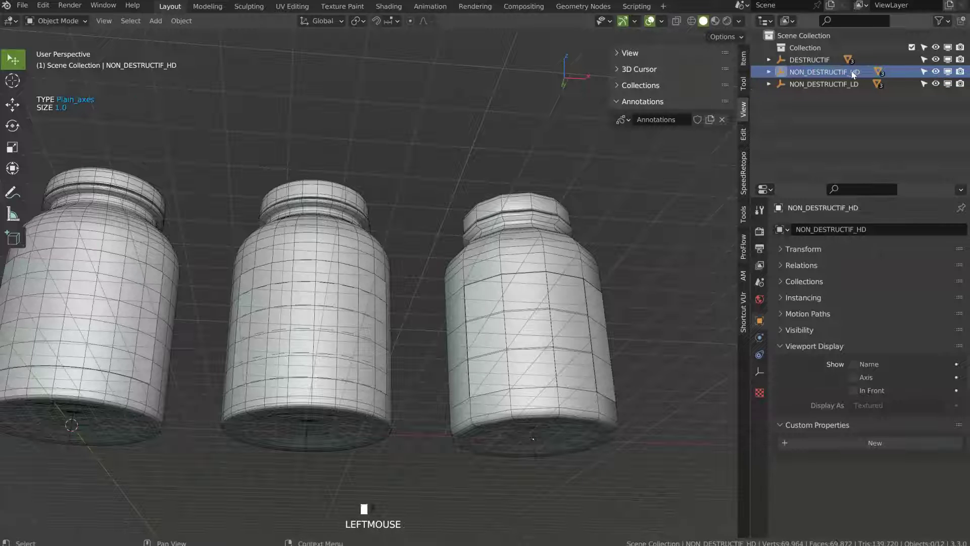
pyautogui.keyDown('shift'); pyautogui.click(936, 72); pyautogui.keyUp('shift')
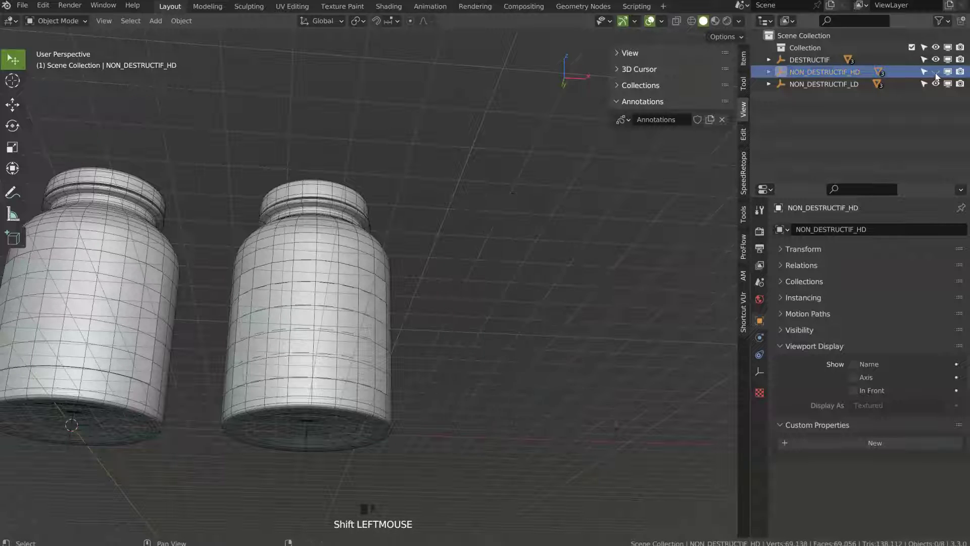
pyautogui.keyDown('shift'); pyautogui.click(936, 72); pyautogui.keyUp('shift')
pyautogui.keyDown('shift'); pyautogui.click(936, 84); pyautogui.keyUp('shift')
pyautogui.keyDown('shift'); pyautogui.click(935, 84); pyautogui.keyUp('shift')
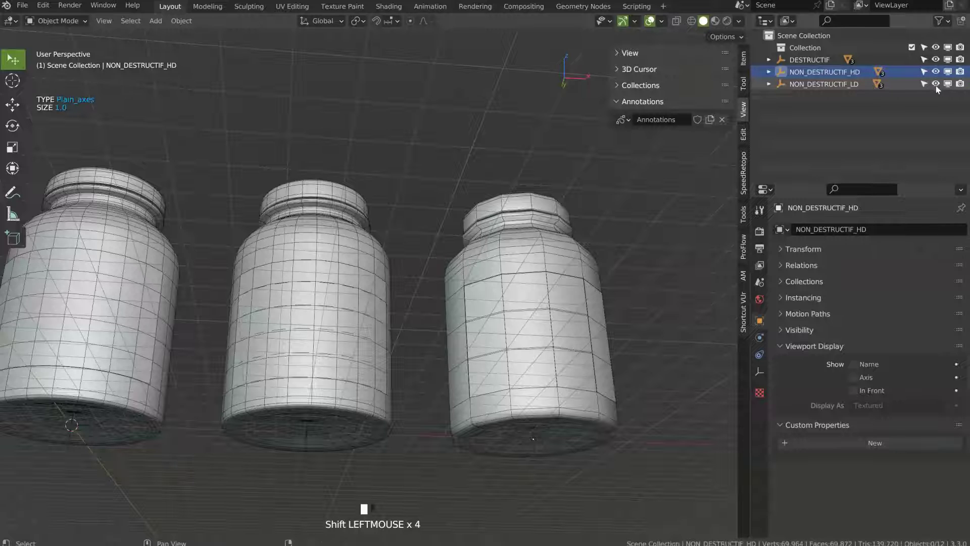
# - Rename the middle jar's parent empty NON_DESTRUCTIF_HD and the faceted jar's parent empty NON_DESTRUCTIF_LD
pyautogui.click(823, 84)
pyautogui.doubleClick(823, 84)
pyautogui.click(853, 83)
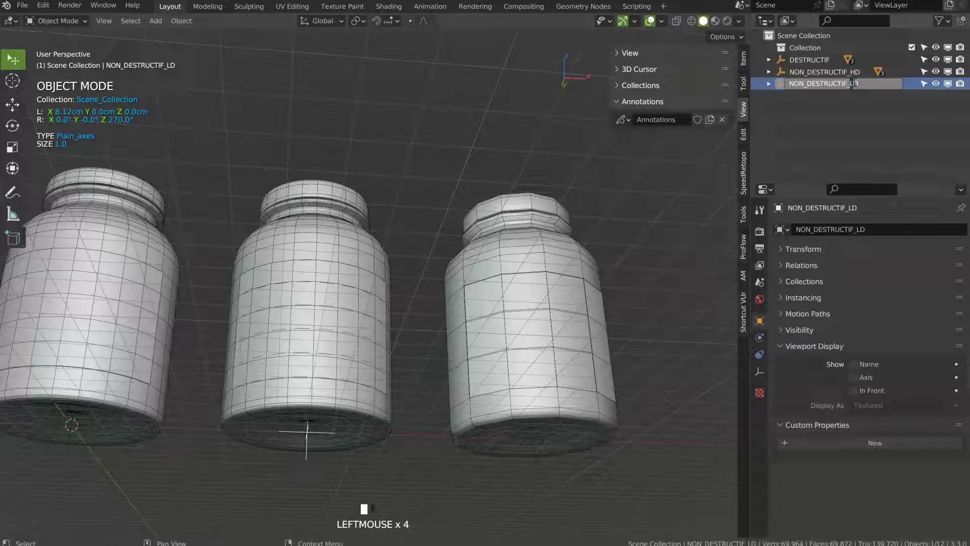
pyautogui.write('H')
pyautogui.press('Return')
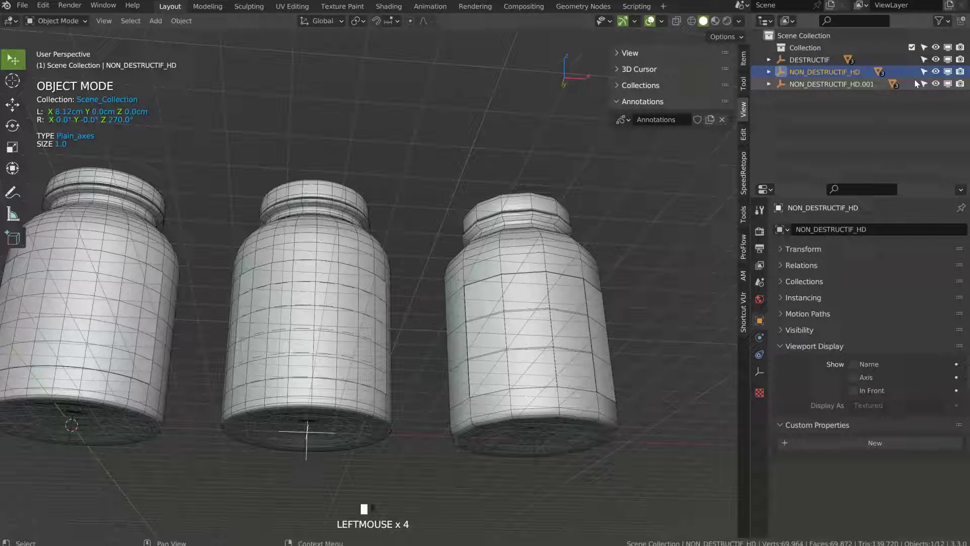
pyautogui.doubleClick(852, 84)
pyautogui.moveTo(851, 84); pyautogui.dragTo(884, 90)
pyautogui.write('L')
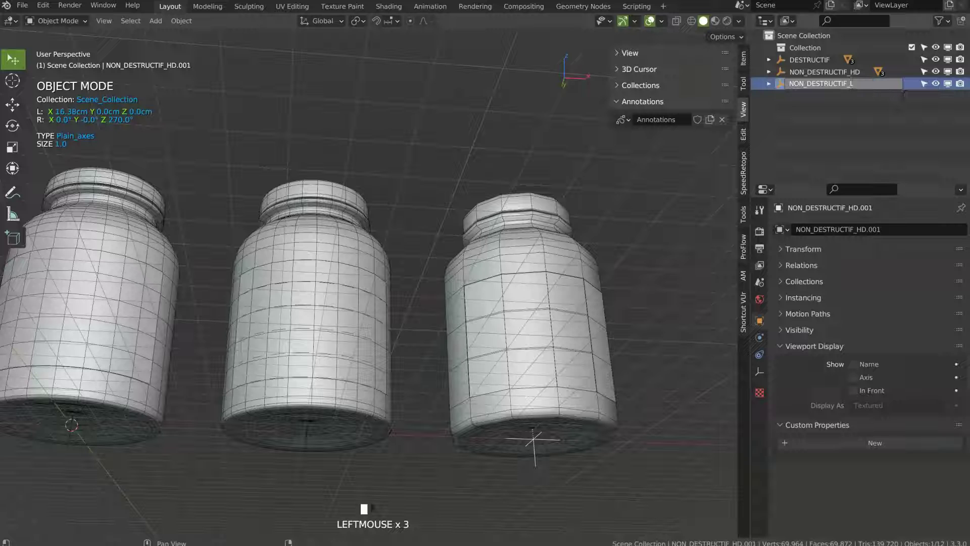
pyautogui.press('Return')
# - Select each non-destructive parent empty and toggle its hierarchy's visibility to verify that its name matches its jar
pyautogui.click(835, 86)
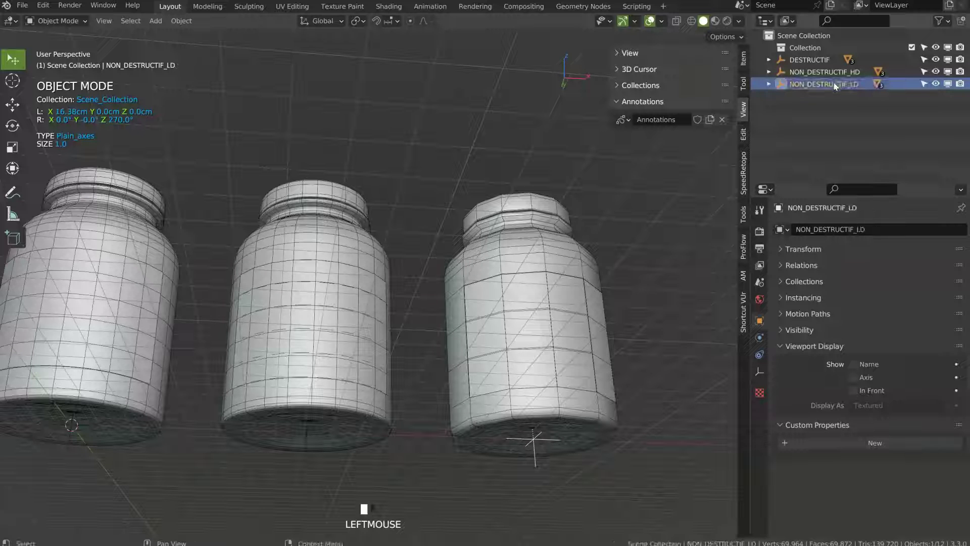
pyautogui.click(844, 72)
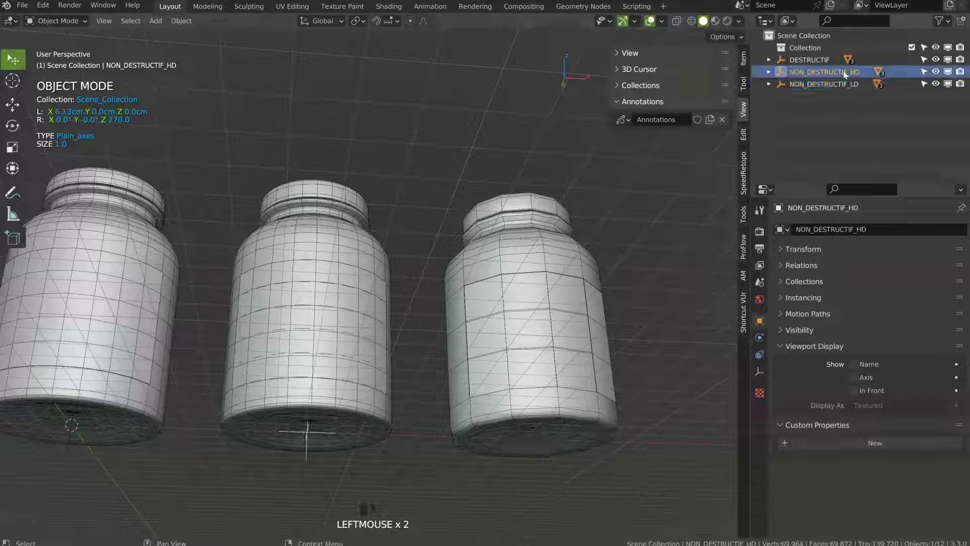
pyautogui.keyDown('shift'); pyautogui.click(938, 71); pyautogui.keyUp('shift')
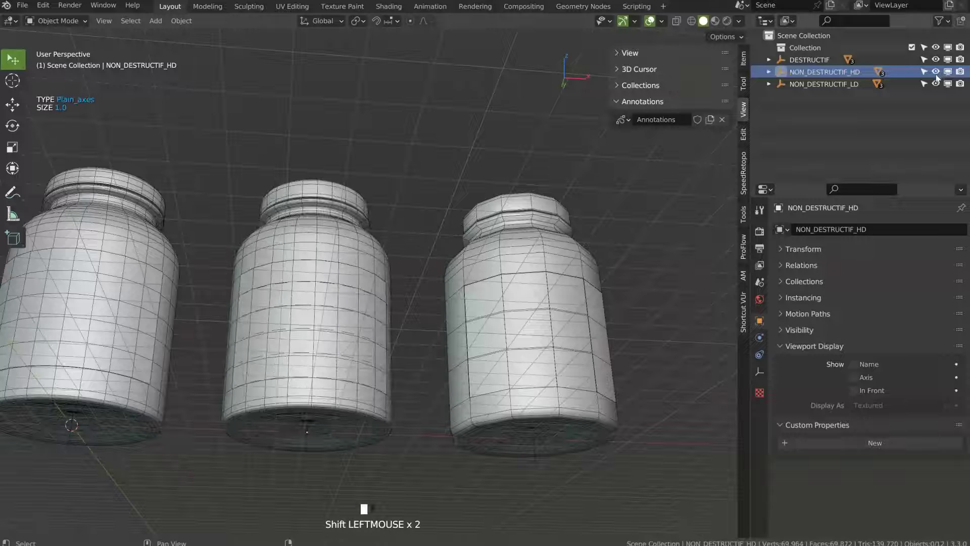
pyautogui.keyDown('shift'); pyautogui.click(935, 83); pyautogui.keyUp('shift')
pyautogui.keyDown('shift'); pyautogui.click(935, 83); pyautogui.keyUp('shift')
# - Compare the three jars by viewing them side by side and selecting parts of the destructive and high-detail versions
pyautogui.moveTo(511, 230); pyautogui.dragTo(404, 227, button='middle')
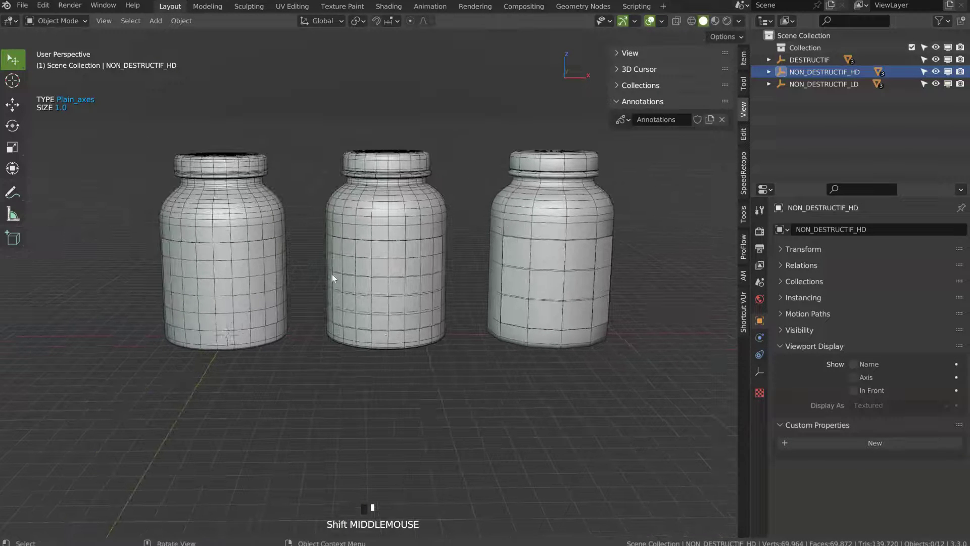
pyautogui.click(260, 219)
pyautogui.click(390, 231)
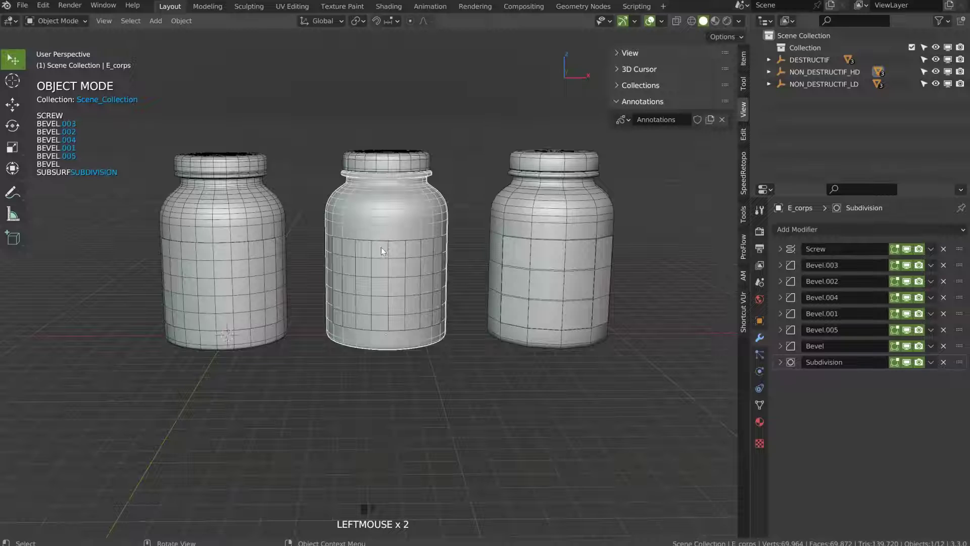
pyautogui.moveTo(402, 235); pyautogui.dragTo(384, 243, button='middle')
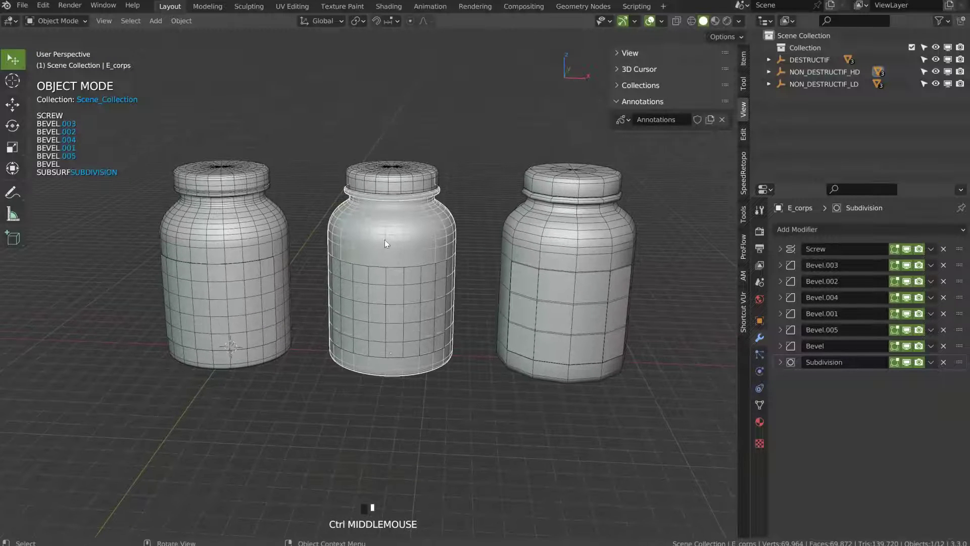
pyautogui.click(231, 250)
pyautogui.click(229, 281)
pyautogui.click(232, 303)
pyautogui.click(238, 323)
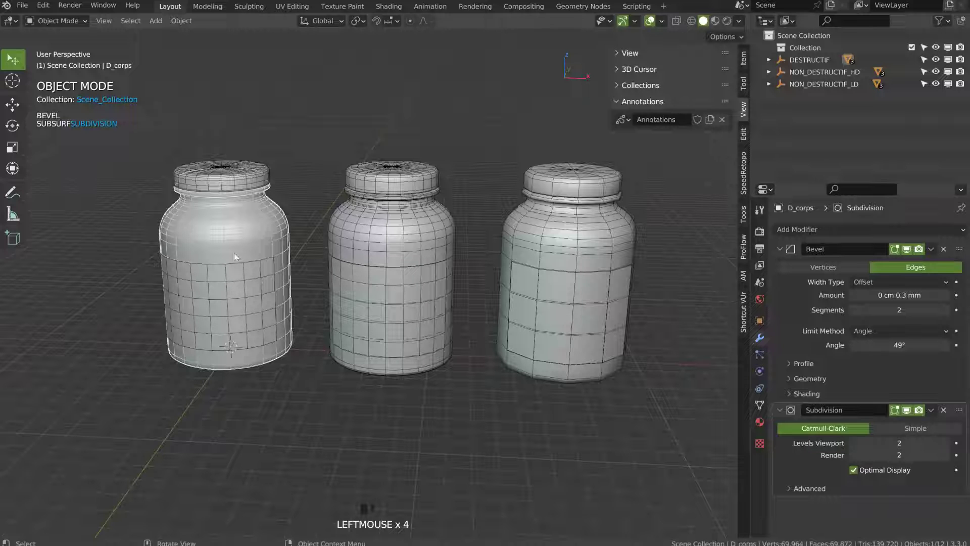
# - Rename the destructive jar's parent empty DESTRUCTIF_HD
pyautogui.click(834, 59)
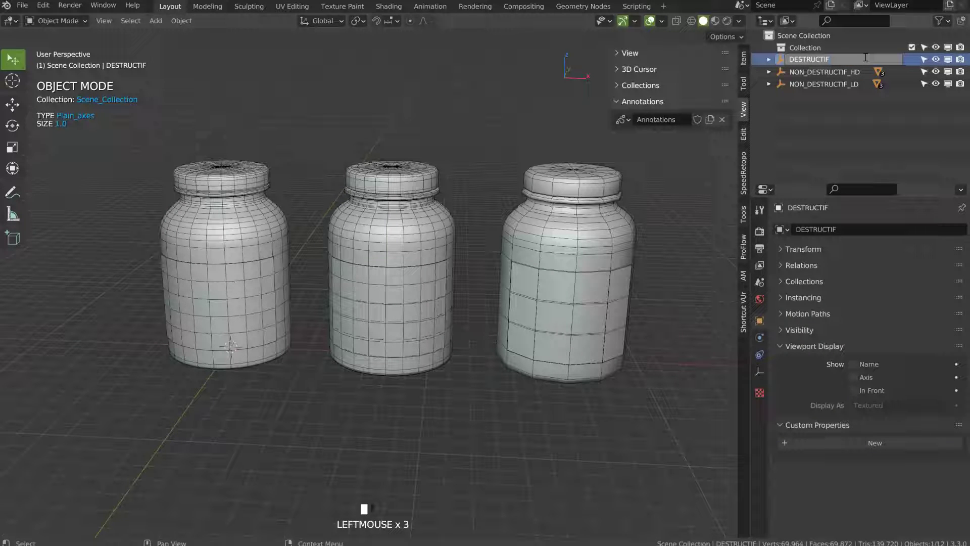
pyautogui.write('_HD')
pyautogui.press('Return')
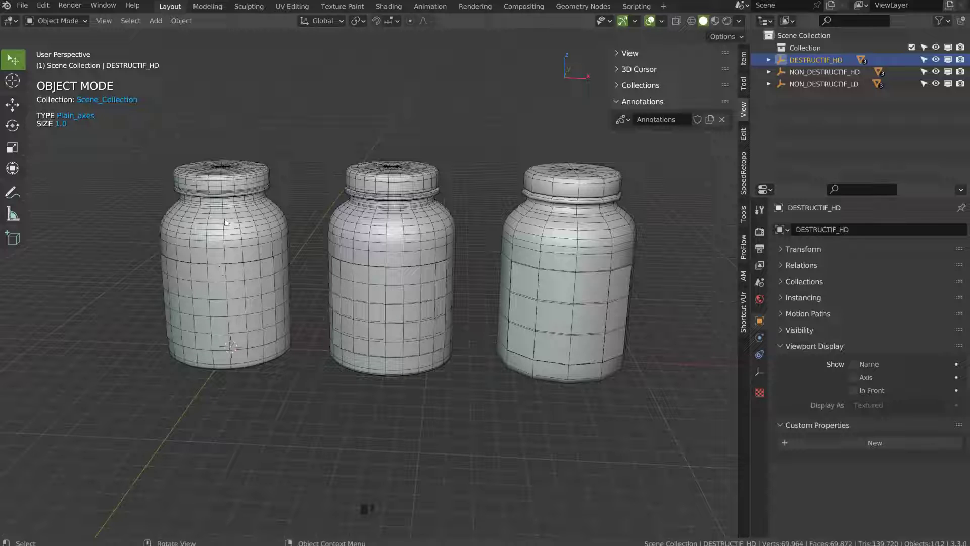
# - Select the middle jar's body, lid and label and hide their modifiers in the viewport to examine the base geometry
pyautogui.click(421, 284)
pyautogui.click(417, 235)
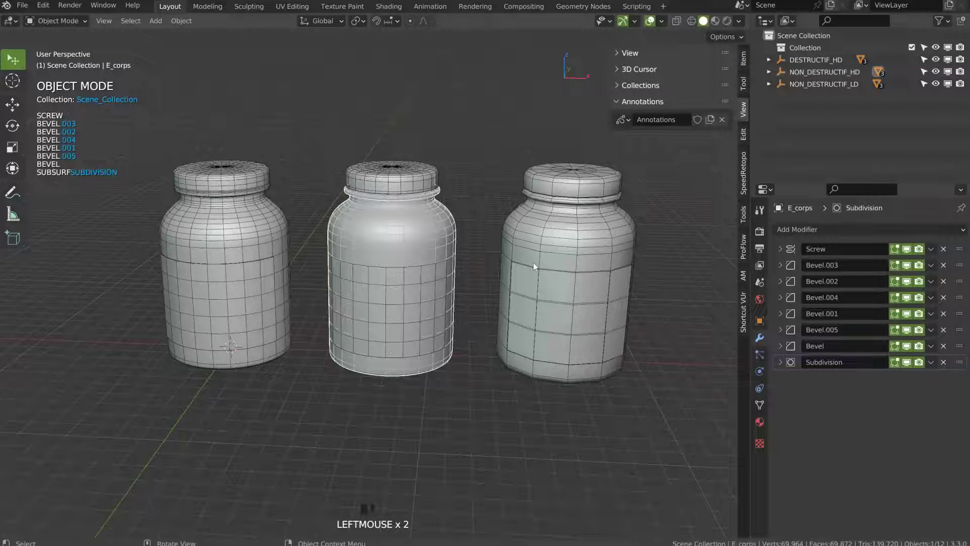
pyautogui.click(546, 249)
pyautogui.click(412, 185)
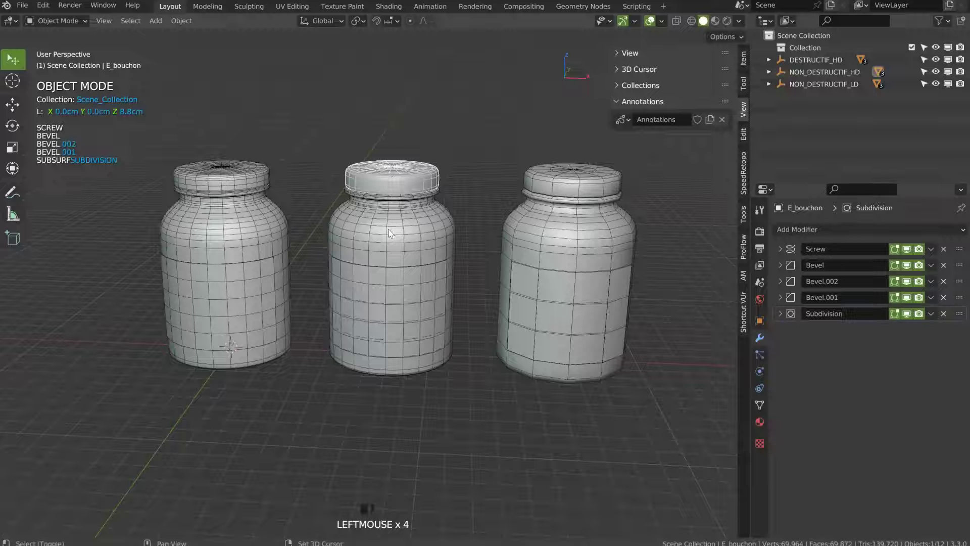
pyautogui.keyDown('shift'); pyautogui.click(404, 299); pyautogui.keyUp('shift')
pyautogui.keyDown('shift'); pyautogui.click(404, 299); pyautogui.keyUp('shift')
pyautogui.press('space')
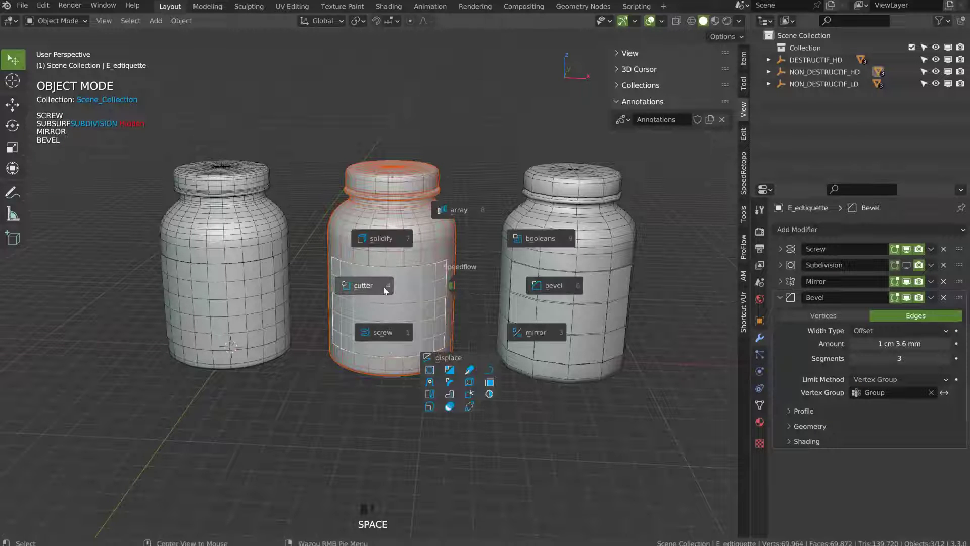
pyautogui.hotkey('shift', 'q')
pyautogui.click(358, 263)
pyautogui.moveTo(355, 264); pyautogui.dragTo(442, 285, button='middle')
# - Toggle the middle jar's modifiers on and off again for comparison, ending with them shown
pyautogui.hotkey('shift', 'q')
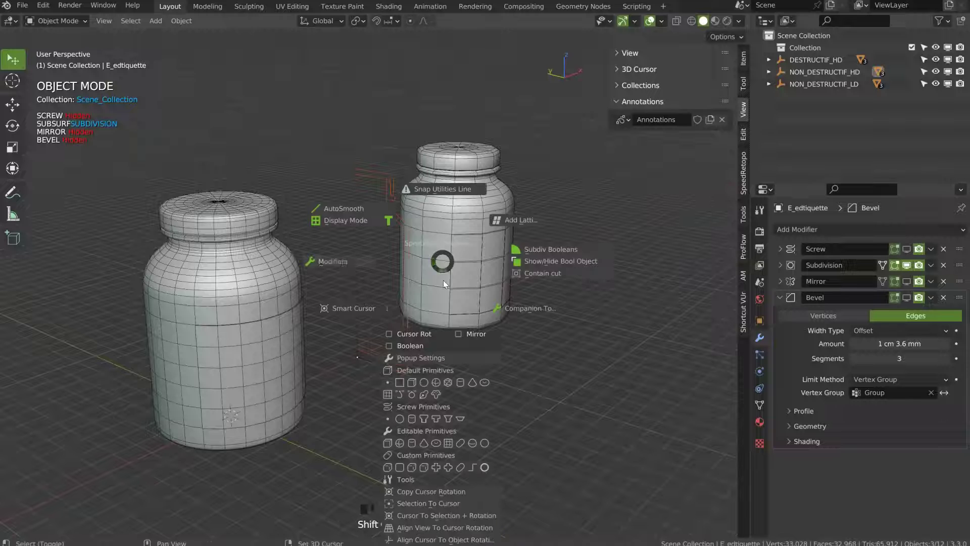
pyautogui.click(340, 262)
pyautogui.hotkey('shift', 'q')
pyautogui.click(394, 263)
pyautogui.hotkey('shift', 'q')
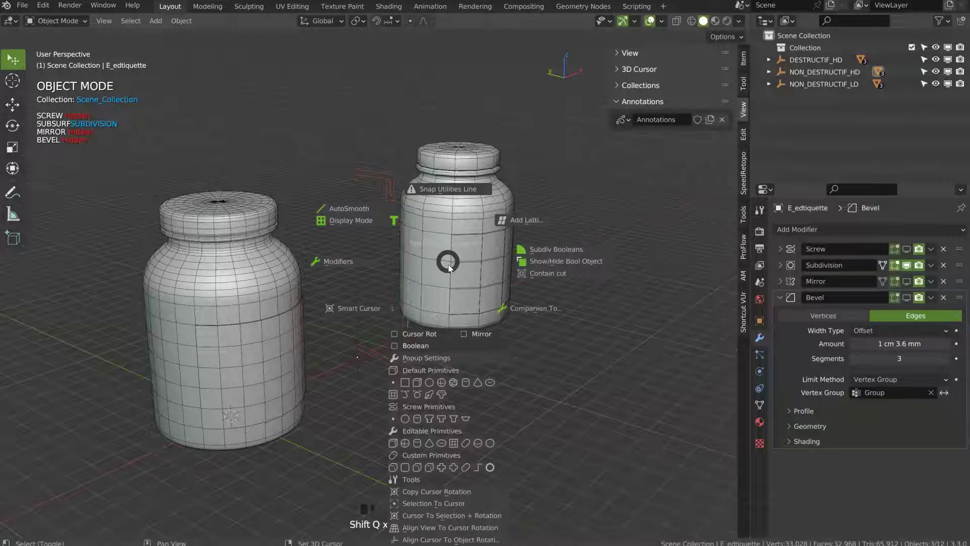
pyautogui.click(410, 264)
# - Select the low-detail jar's body, label and lid and toggle their modifiers off and on to compare the base geometry
pyautogui.click(486, 210)
pyautogui.keyDown('shift'); pyautogui.click(490, 233); pyautogui.keyUp('shift')
pyautogui.keyDown('shift'); pyautogui.click(490, 232); pyautogui.keyUp('shift')
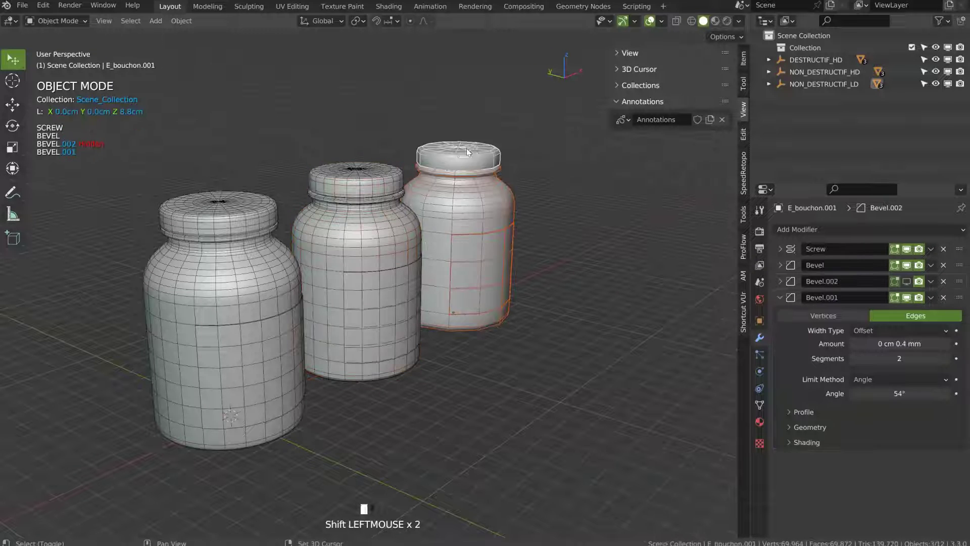
pyautogui.hotkey('shift', 'q')
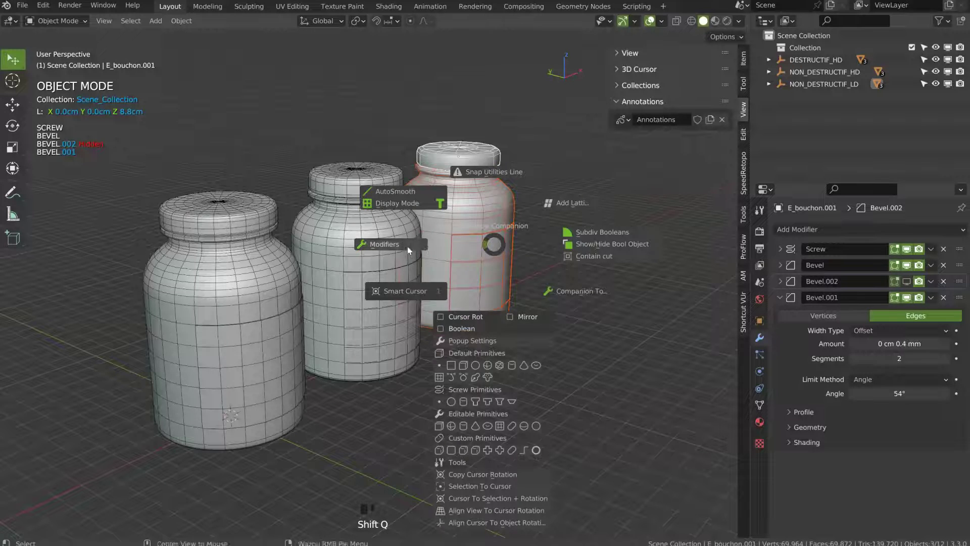
pyautogui.click(504, 266)
pyautogui.moveTo(504, 266); pyautogui.dragTo(475, 272, button='middle')
pyautogui.hotkey('shift', 'q')
pyautogui.click(404, 261)
# - Select the destructive jar's body, label and lid and toggle their modifiers off and on to compare the base meshes
pyautogui.click(190, 278)
pyautogui.keyDown('shift'); pyautogui.moveTo(189, 278); pyautogui.dragTo(371, 293, button='middle'); pyautogui.keyUp('shift')
pyautogui.keyDown('shift'); pyautogui.click(365, 261); pyautogui.keyUp('shift')
pyautogui.keyDown('shift'); pyautogui.click(356, 188); pyautogui.keyUp('shift')
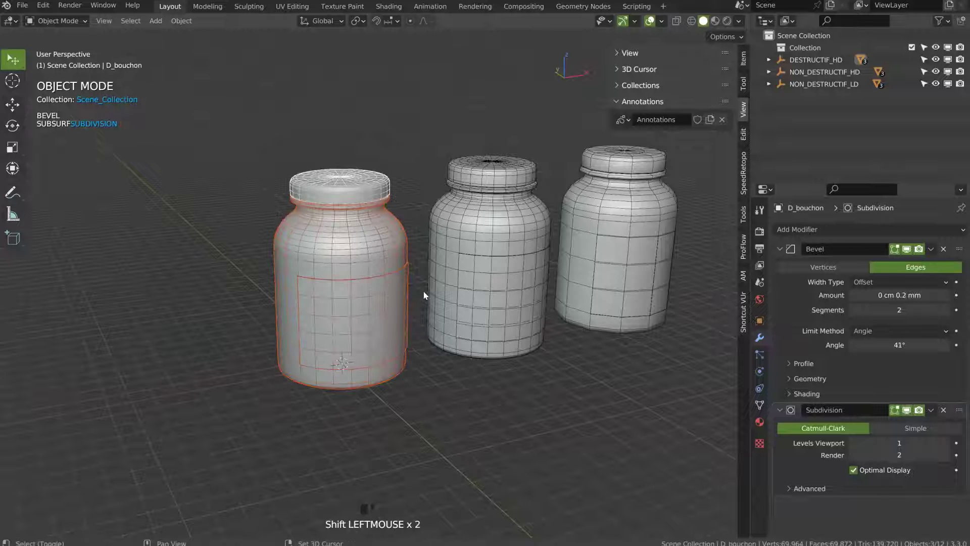
pyautogui.hotkey('shift', 'q')
pyautogui.click(312, 264)
pyautogui.moveTo(312, 268); pyautogui.dragTo(348, 284, button='middle')
pyautogui.hotkey('shift', 'q')
pyautogui.click(253, 263)
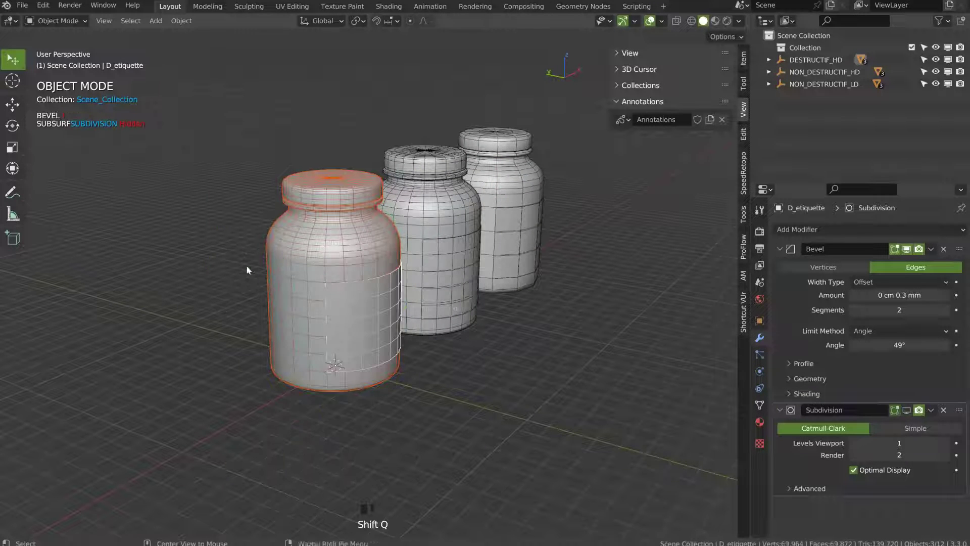
# - Move the NON_DESTRUCTIF_HD empty about 2.3 mm along X, and collapse the Annotations and Move settings
pyautogui.moveTo(244, 268); pyautogui.dragTo(379, 262, button='middle')
pyautogui.moveTo(341, 290); pyautogui.dragTo(401, 385, button='middle')
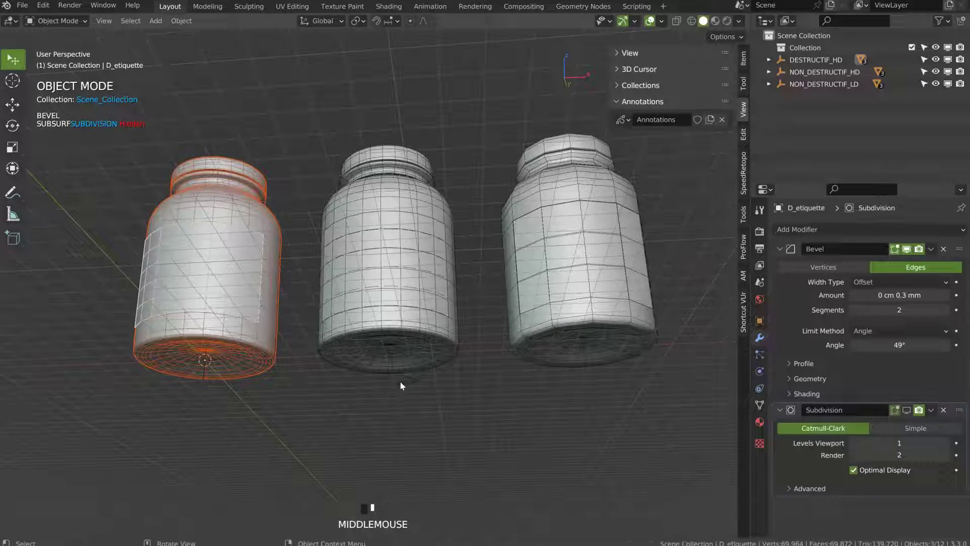
pyautogui.click(391, 362)
pyautogui.press('g')
pyautogui.press('x')
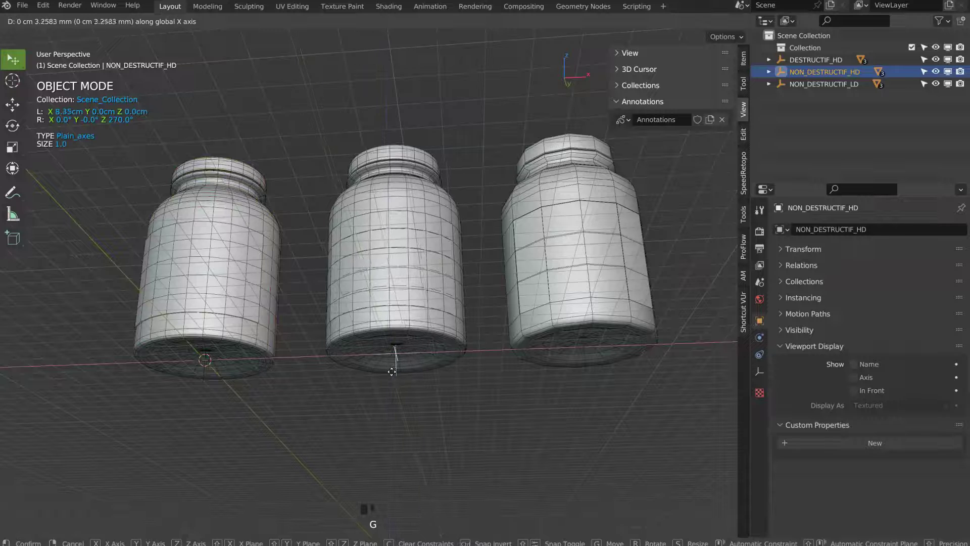
pyautogui.click(392, 371)
pyautogui.moveTo(402, 269); pyautogui.dragTo(434, 291, button='middle')
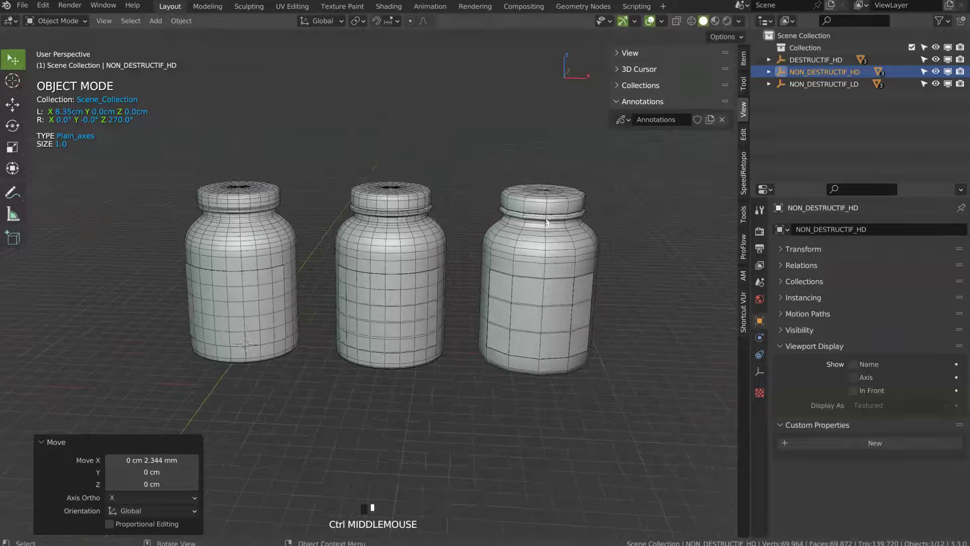
pyautogui.click(615, 101)
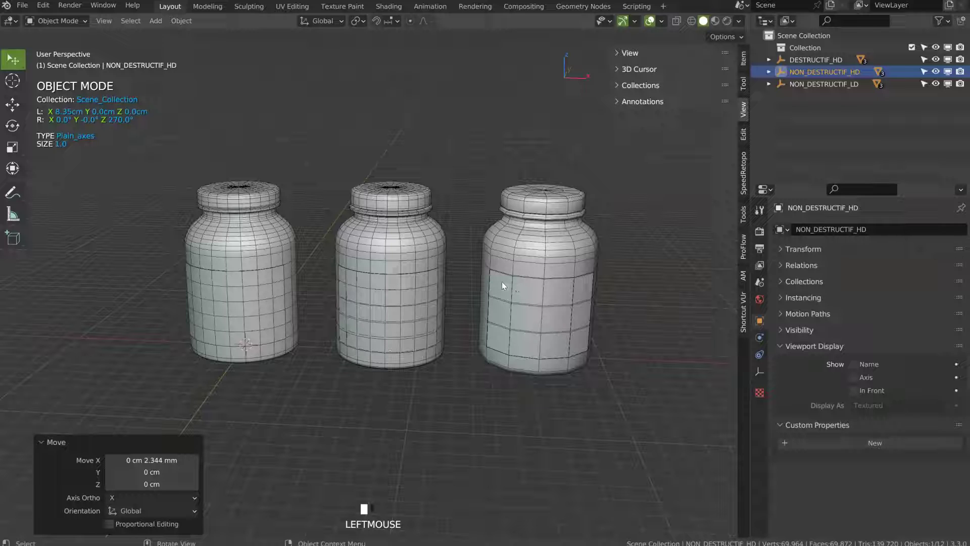
pyautogui.click(34, 445)
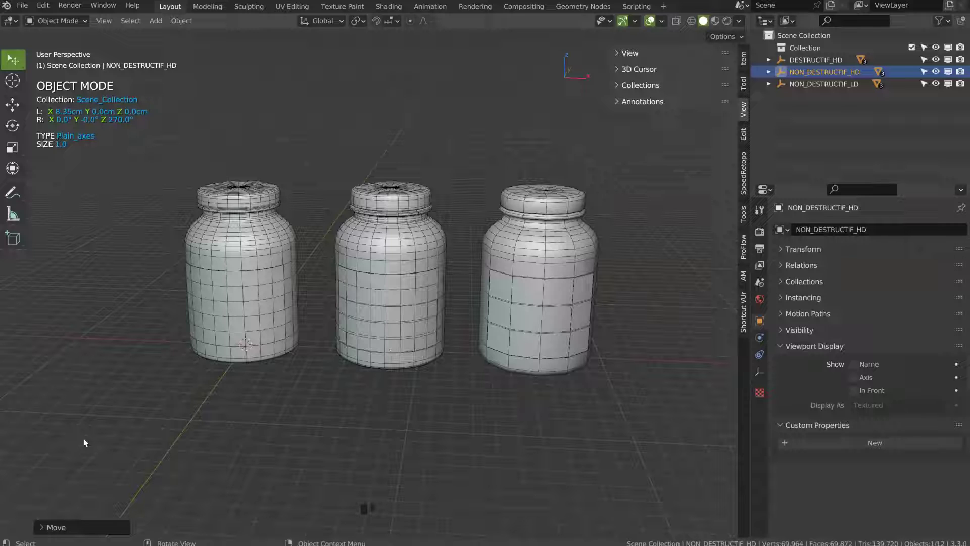
# - Remove the hidden Bevel modifier from the low-detail jar's body and the hidden Bevel.002 from its lid
pyautogui.moveTo(447, 235); pyautogui.dragTo(442, 232, button='middle')
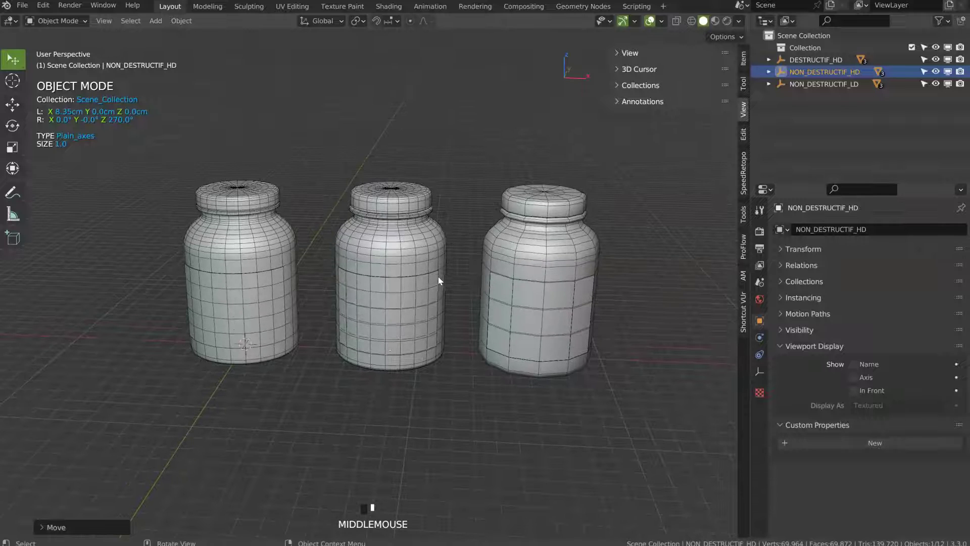
pyautogui.moveTo(415, 294); pyautogui.dragTo(438, 205, button='middle')
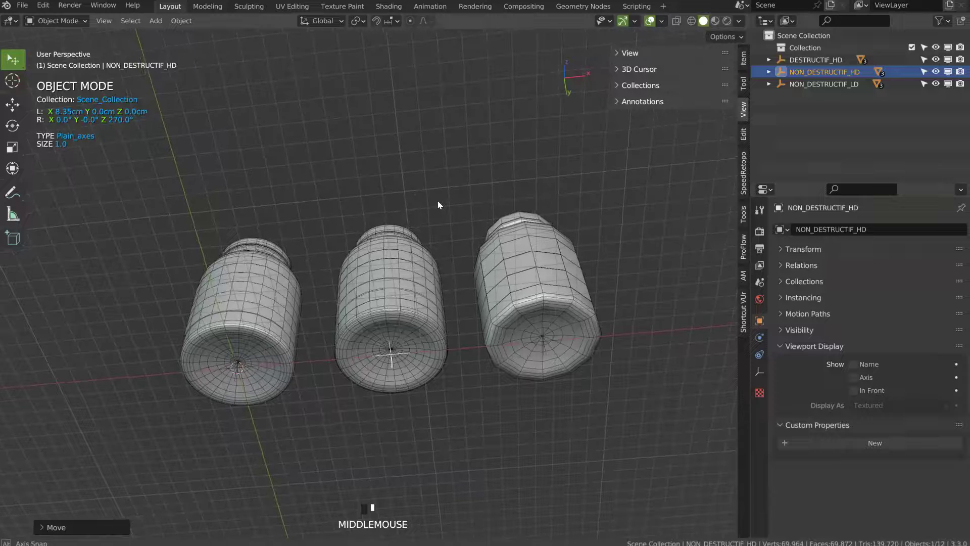
pyautogui.moveTo(544, 348); pyautogui.dragTo(399, 260, button='middle')
pyautogui.click(386, 259)
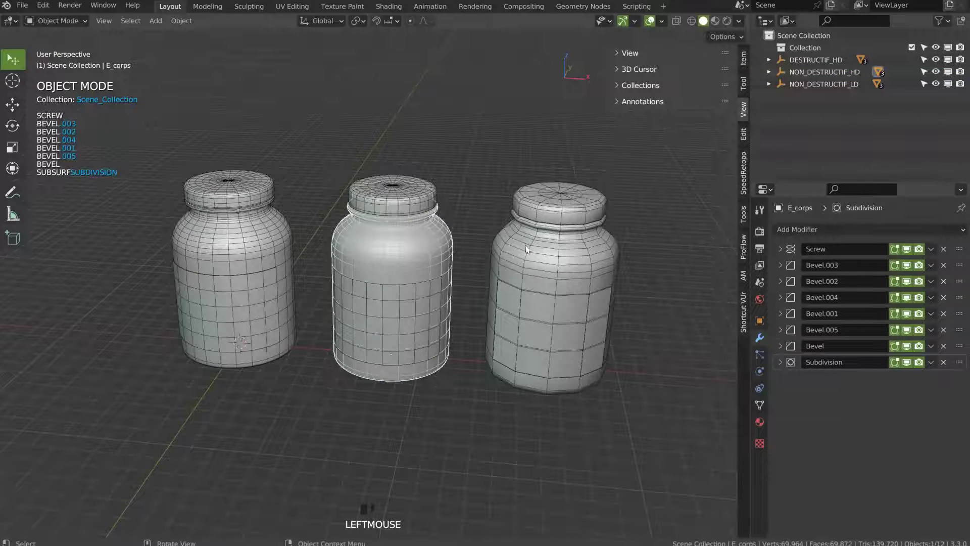
pyautogui.click(543, 207)
pyautogui.click(543, 206)
pyautogui.click(586, 281)
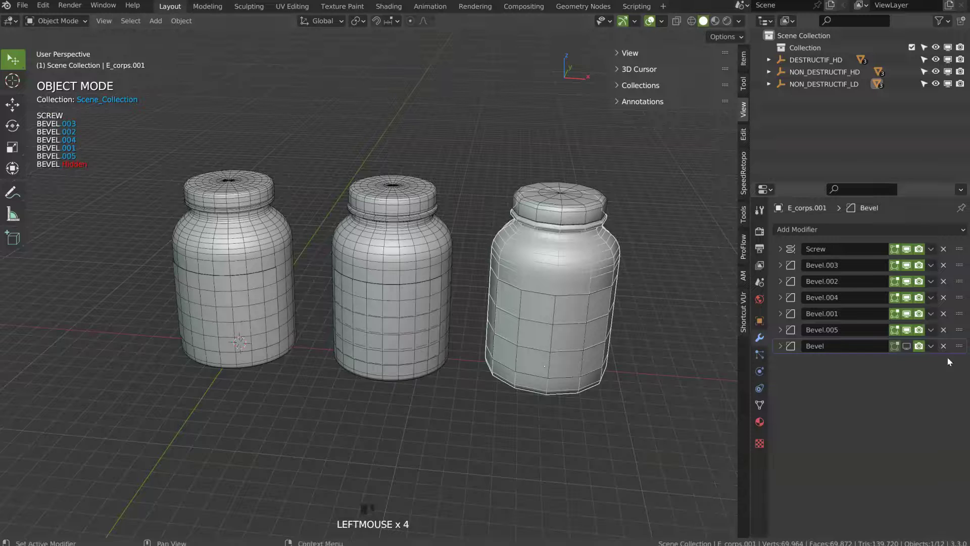
pyautogui.click(935, 350)
pyautogui.click(577, 215)
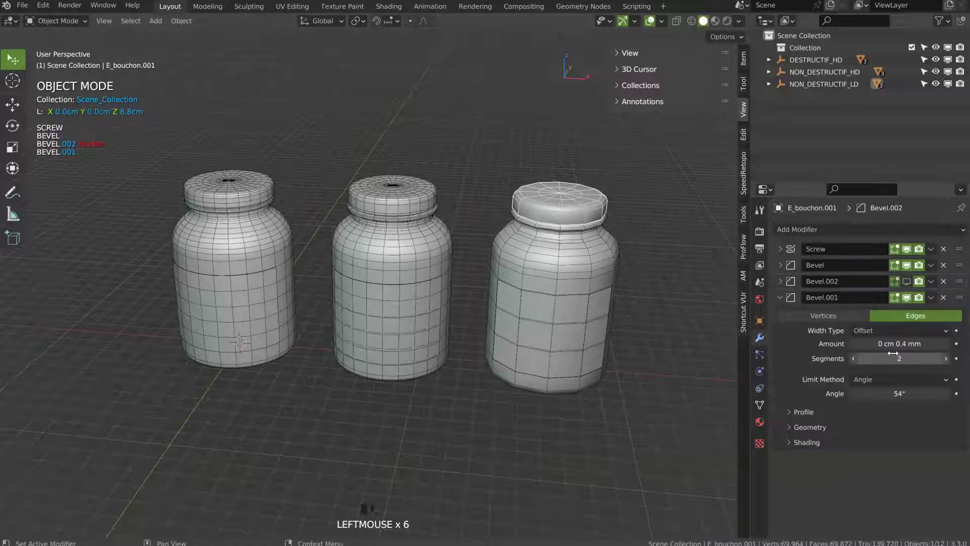
pyautogui.click(943, 280)
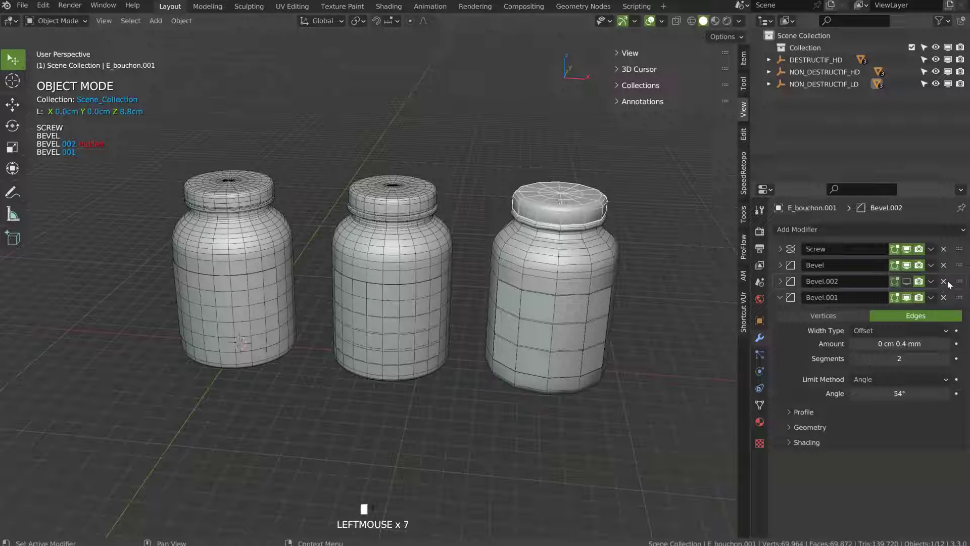
# - Remove the hidden Subdivision modifier from the labels of the high-detail and low-detail non-destructive jars
pyautogui.click(529, 246)
pyautogui.click(399, 204)
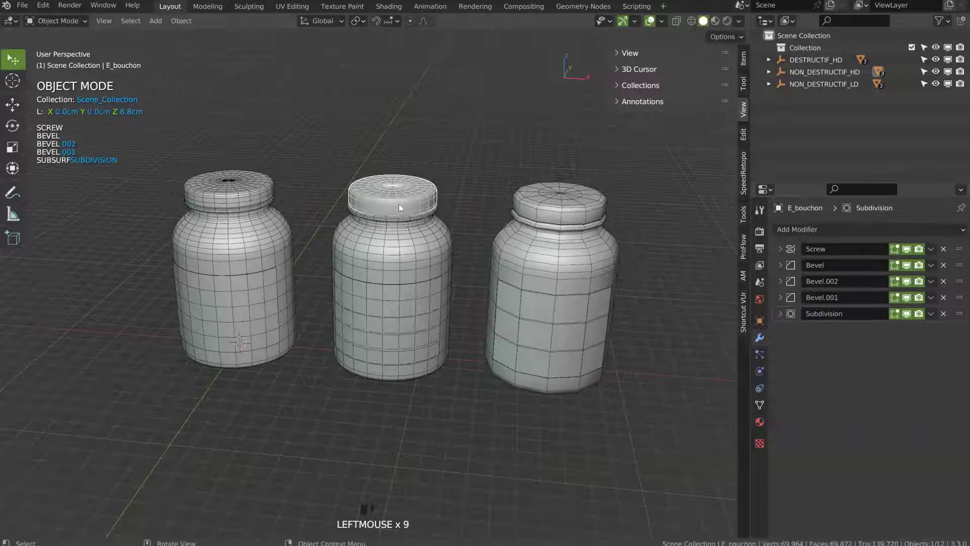
pyautogui.click(404, 243)
pyautogui.click(406, 314)
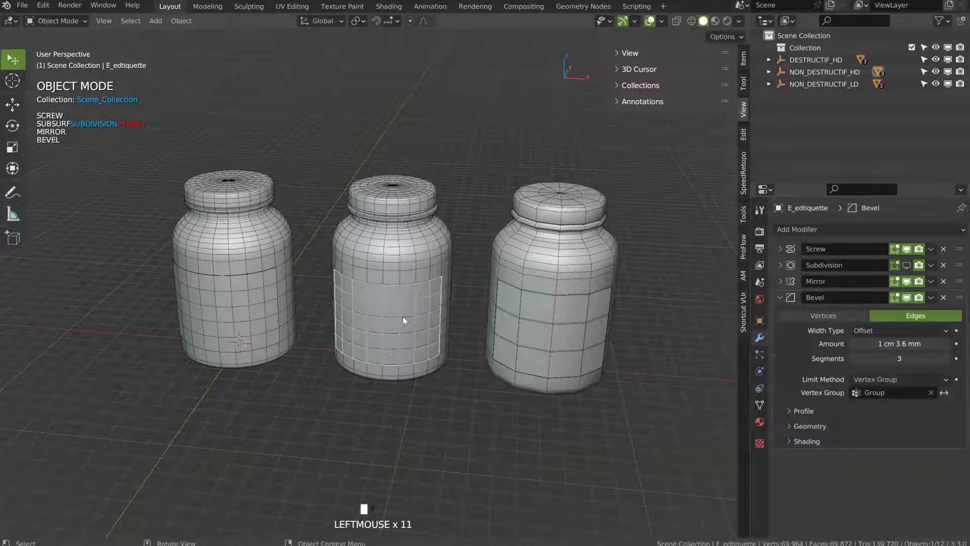
pyautogui.click(943, 265)
pyautogui.click(523, 313)
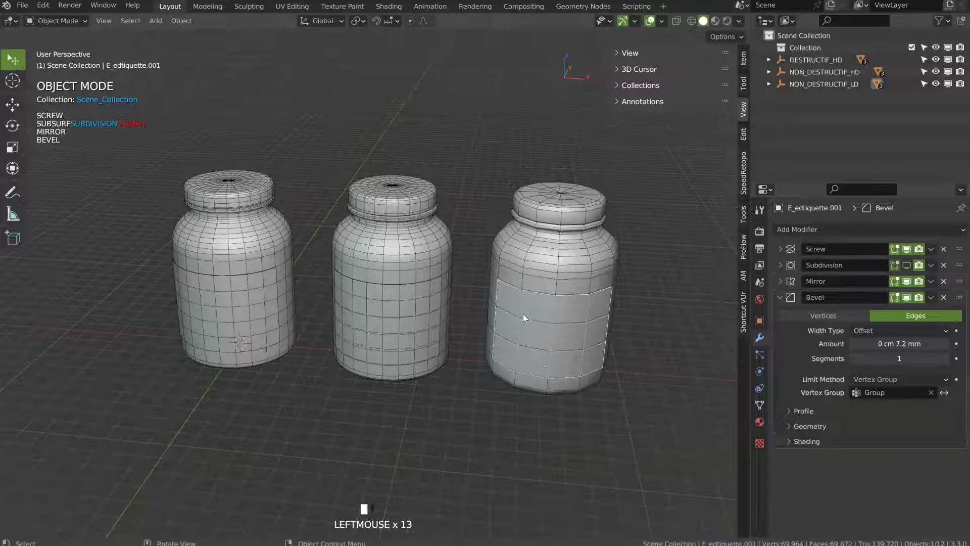
pyautogui.click(943, 265)
# - Check the low-detail and destructive jars' bodies and lids for leftover hidden modifiers, and hide the viewport sidebar
pyautogui.click(546, 267)
pyautogui.click(548, 203)
pyautogui.click(247, 253)
pyautogui.click(232, 196)
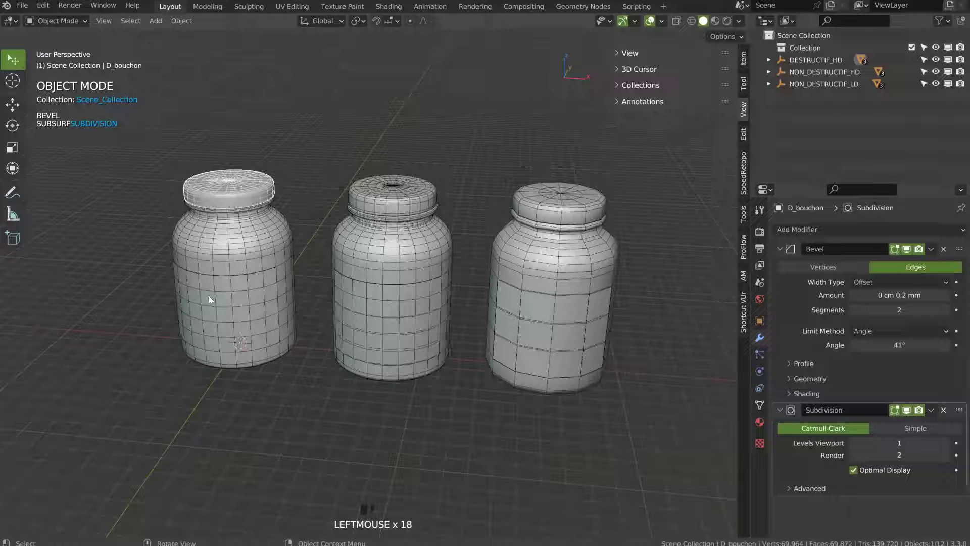
pyautogui.click(743, 59)
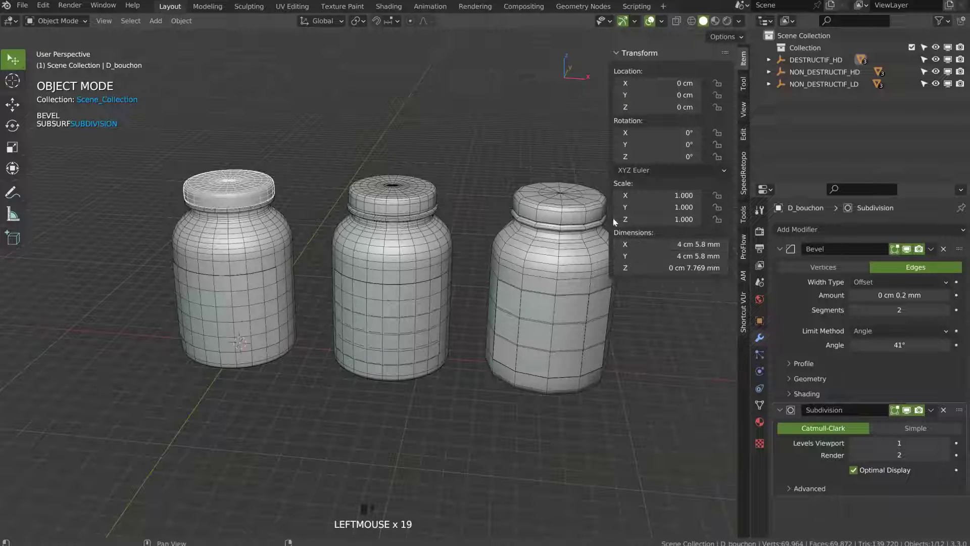
pyautogui.press('n')
# - Inspect the destructive jar from below by selecting its label and body, and select its DESTRUCTIF_HD parent empty
pyautogui.moveTo(292, 336); pyautogui.dragTo(305, 253, button='middle')
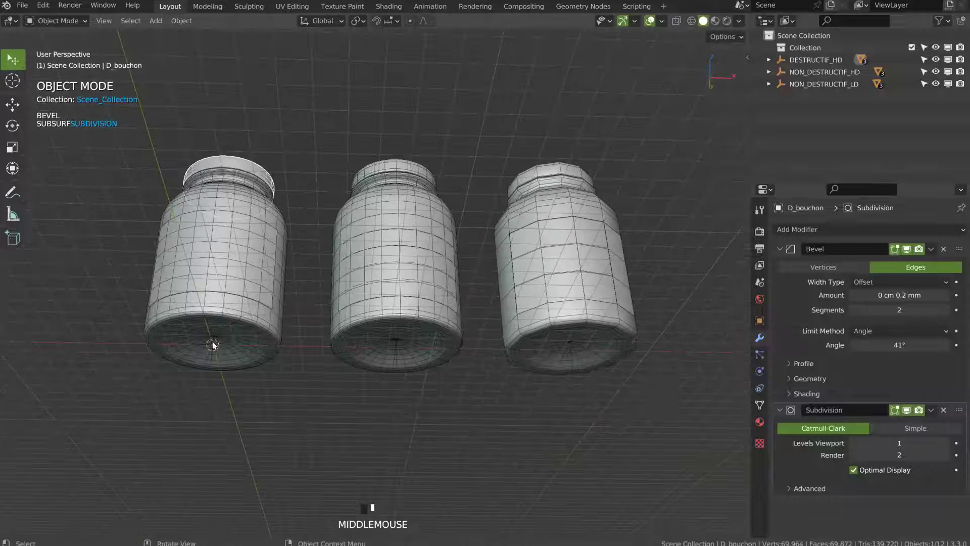
pyautogui.click(216, 346)
pyautogui.click(240, 312)
pyautogui.click(247, 270)
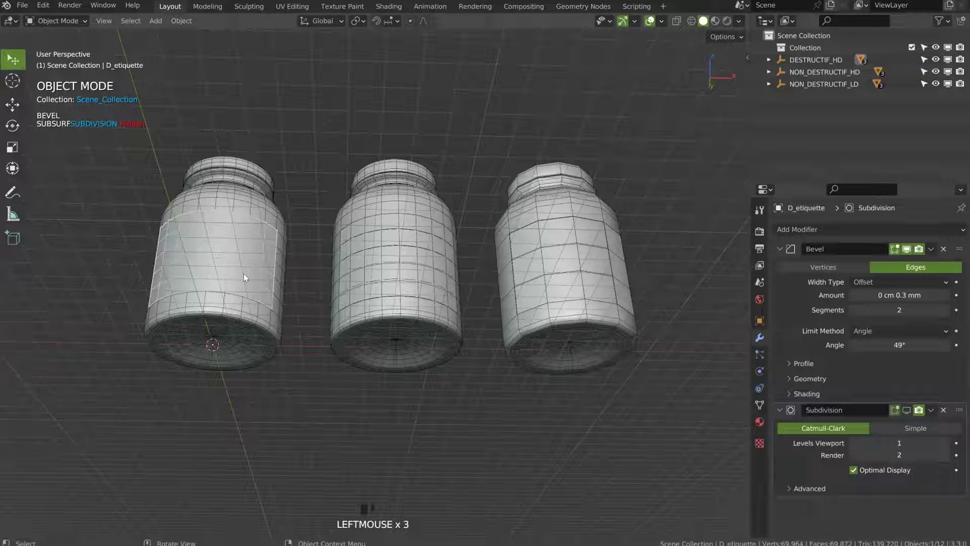
pyautogui.click(278, 317)
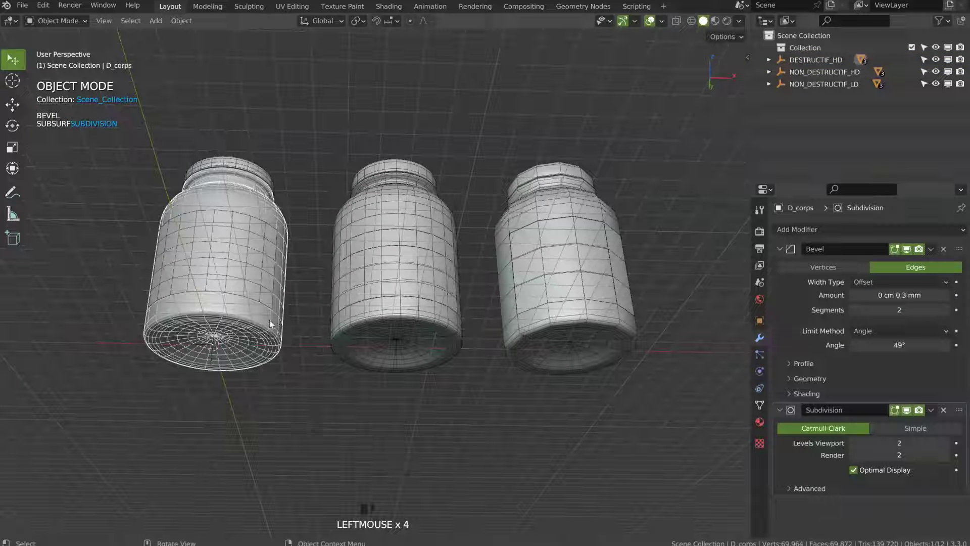
pyautogui.click(212, 347)
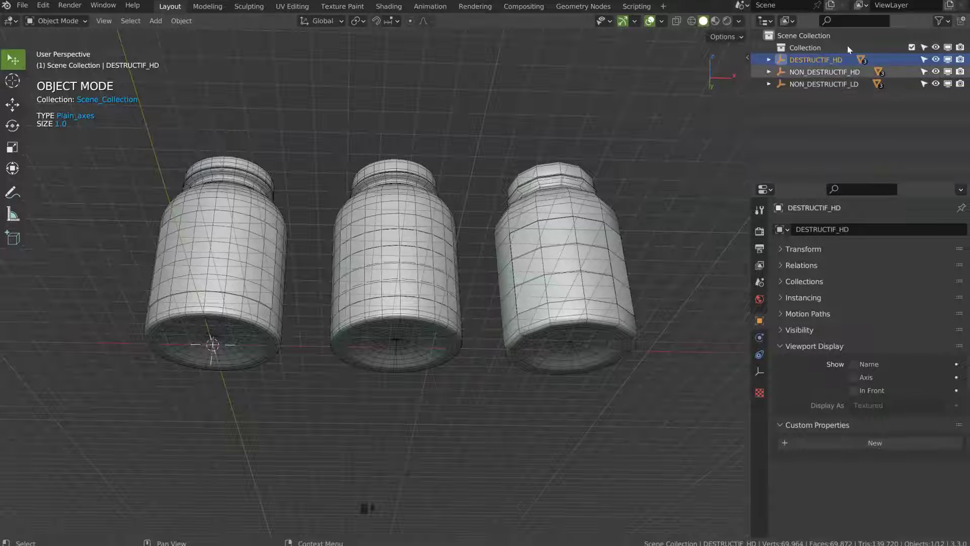
# - Save the scene as a new incremental version named bouteille_medocs_002.blend
pyautogui.moveTo(469, 207)
pyautogui.mouseDown(button='middle')
pyautogui.moveTo(503, 217)
pyautogui.moveTo(480, 195)
pyautogui.mouseUp(button='middle')
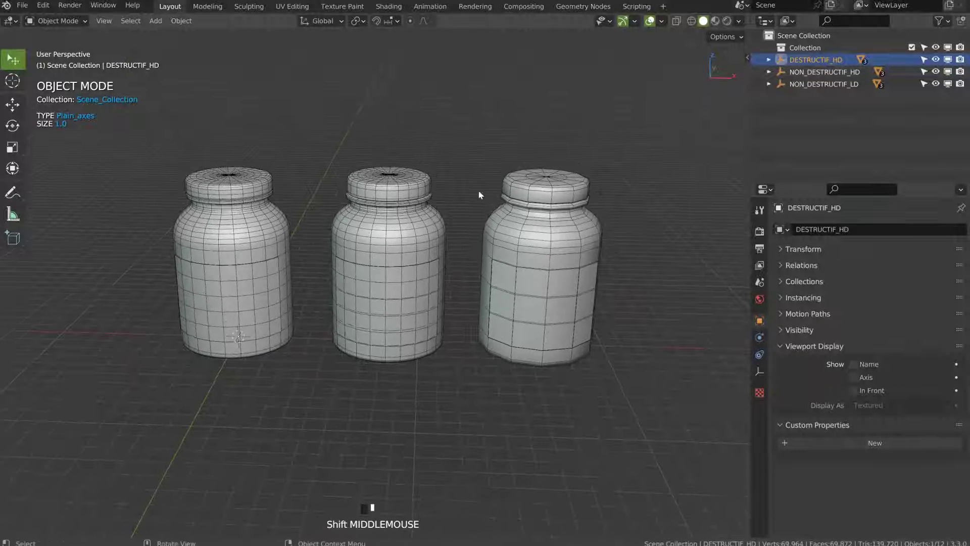
pyautogui.click(23, 5)
pyautogui.click(57, 103)
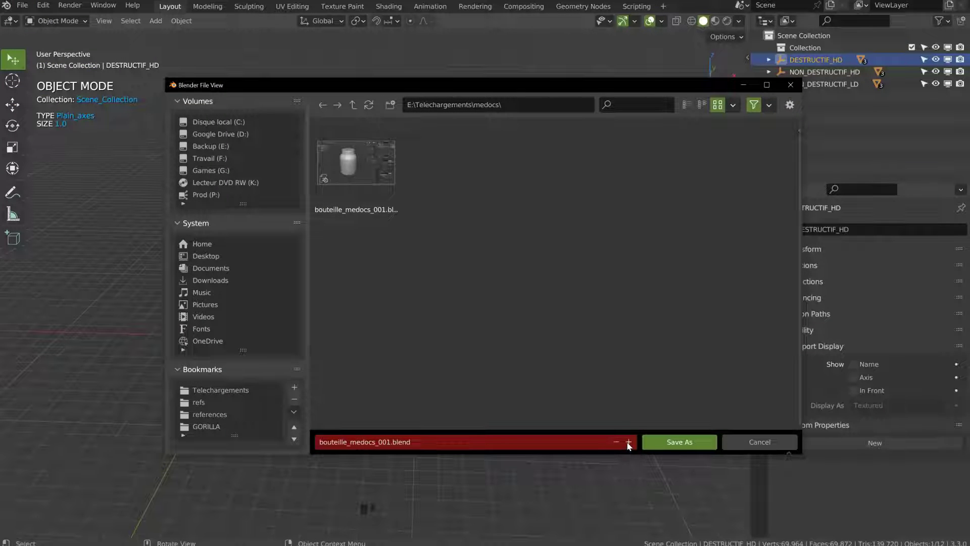
pyautogui.click(628, 443)
pyautogui.click(679, 442)
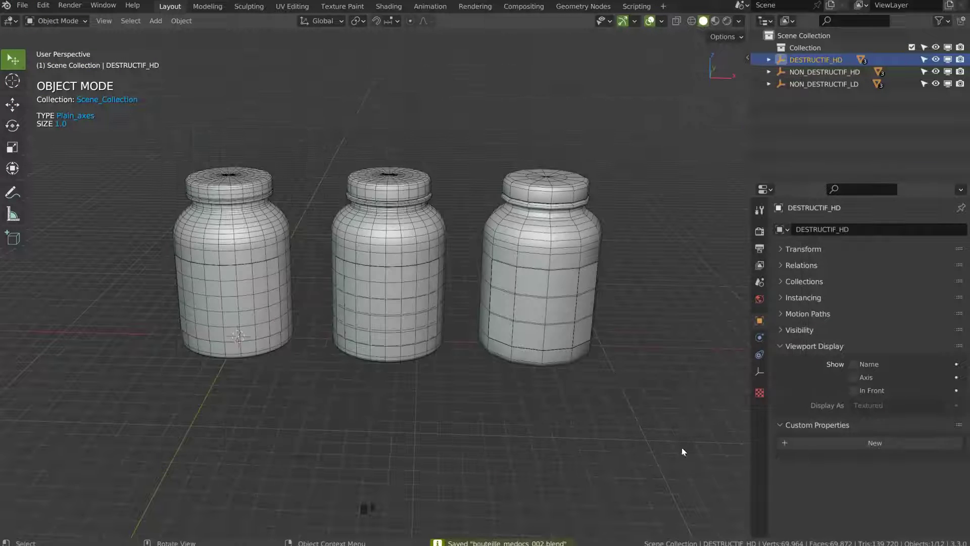
pyautogui.moveTo(469, 281); pyautogui.dragTo(438, 286, button='middle')
pyautogui.scroll(1, 436, 278)
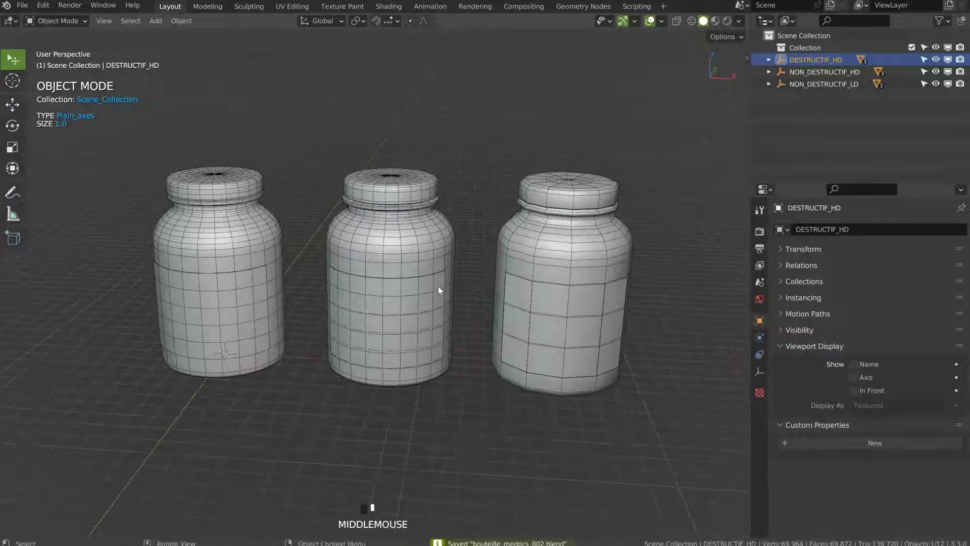